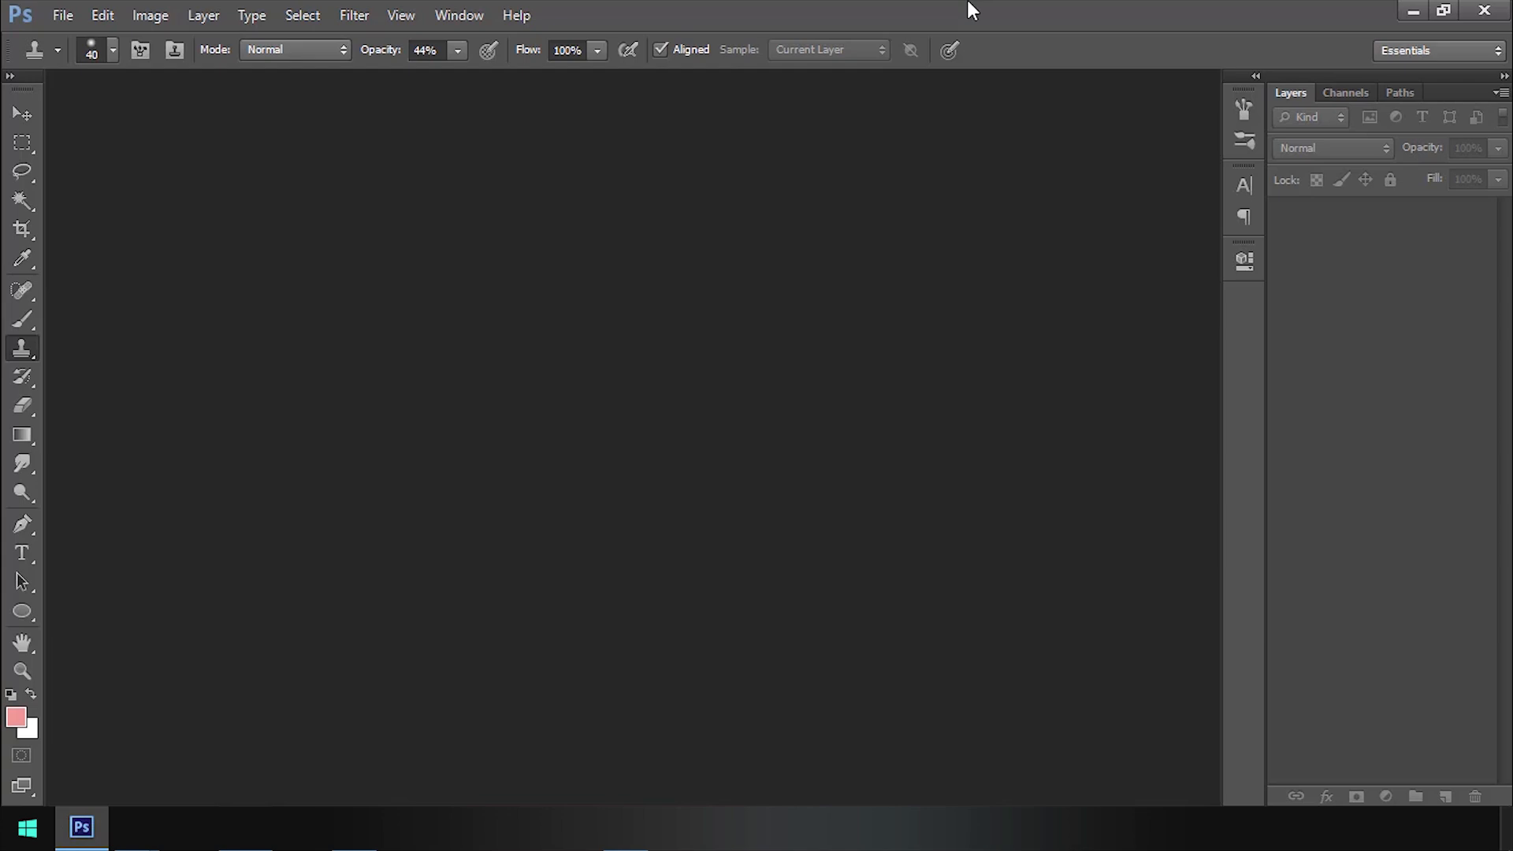
Step: Open the photo pexels-photo-428336.jpeg from the A Bahan folder
click(63, 15)
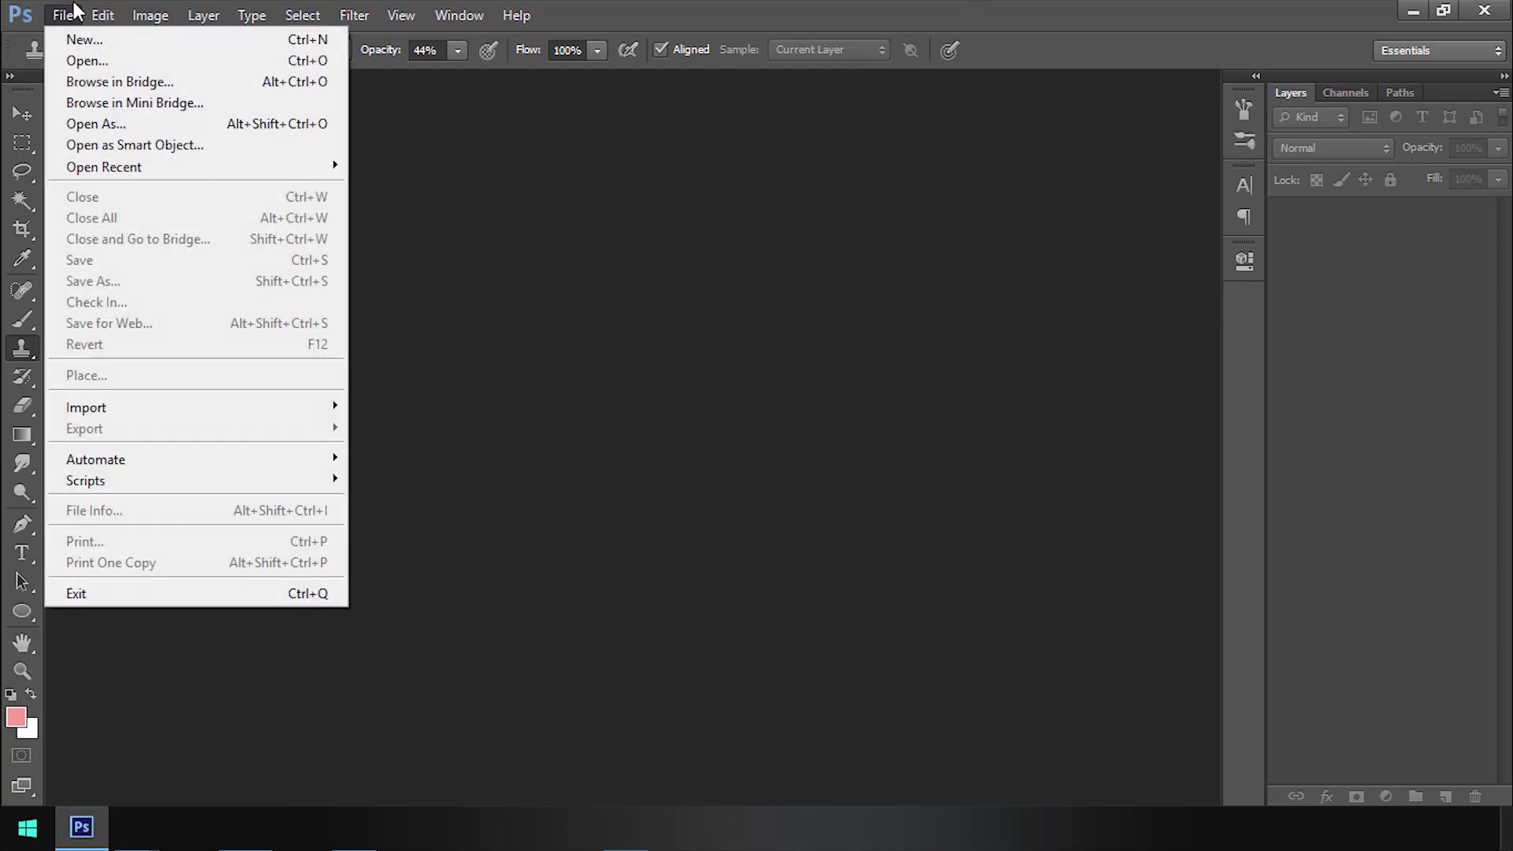
click(60, 58)
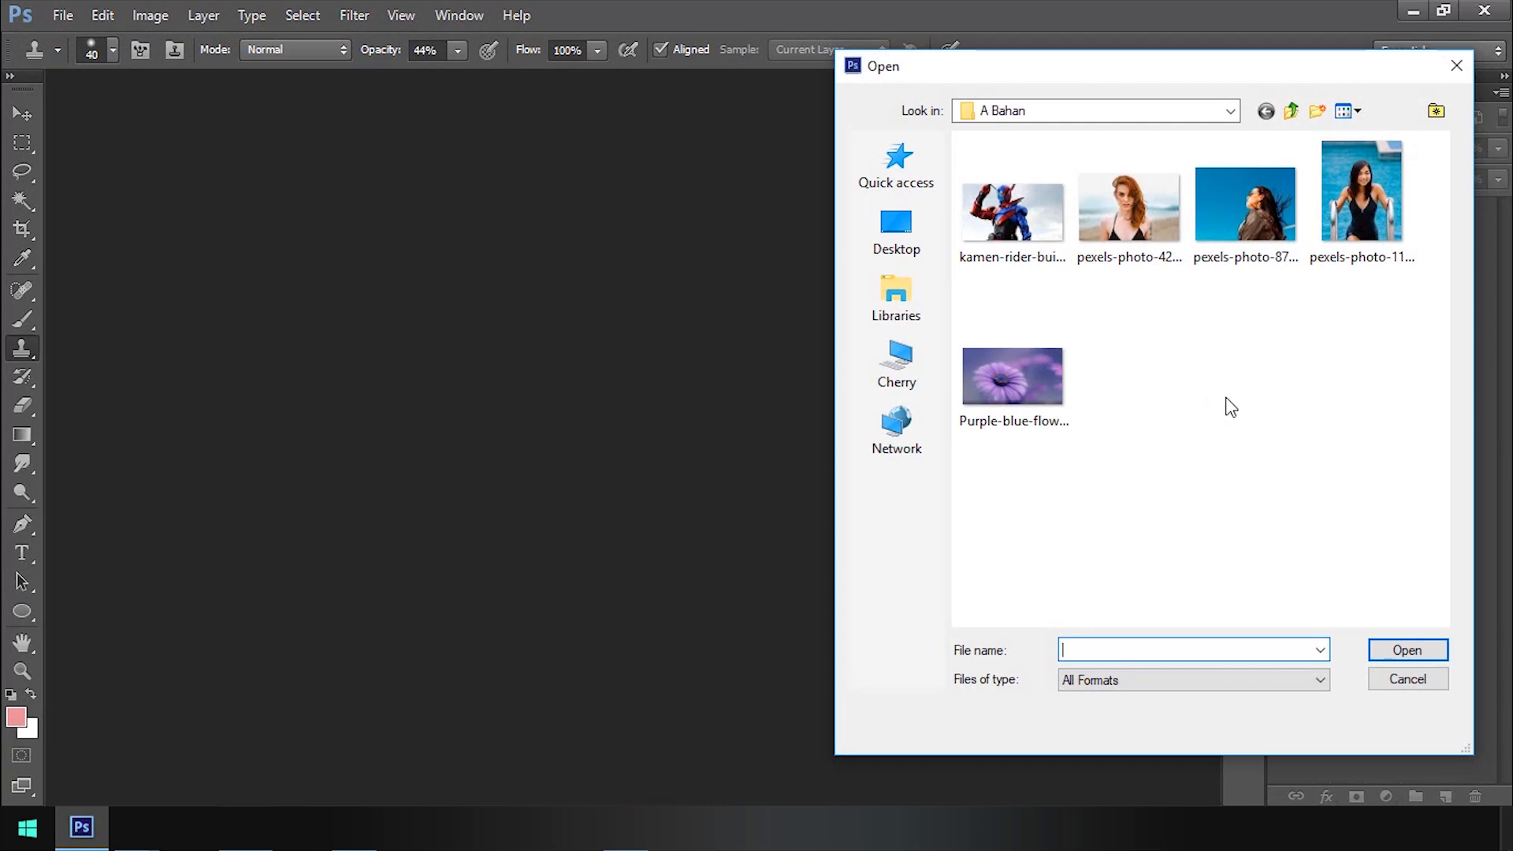
click(1128, 230)
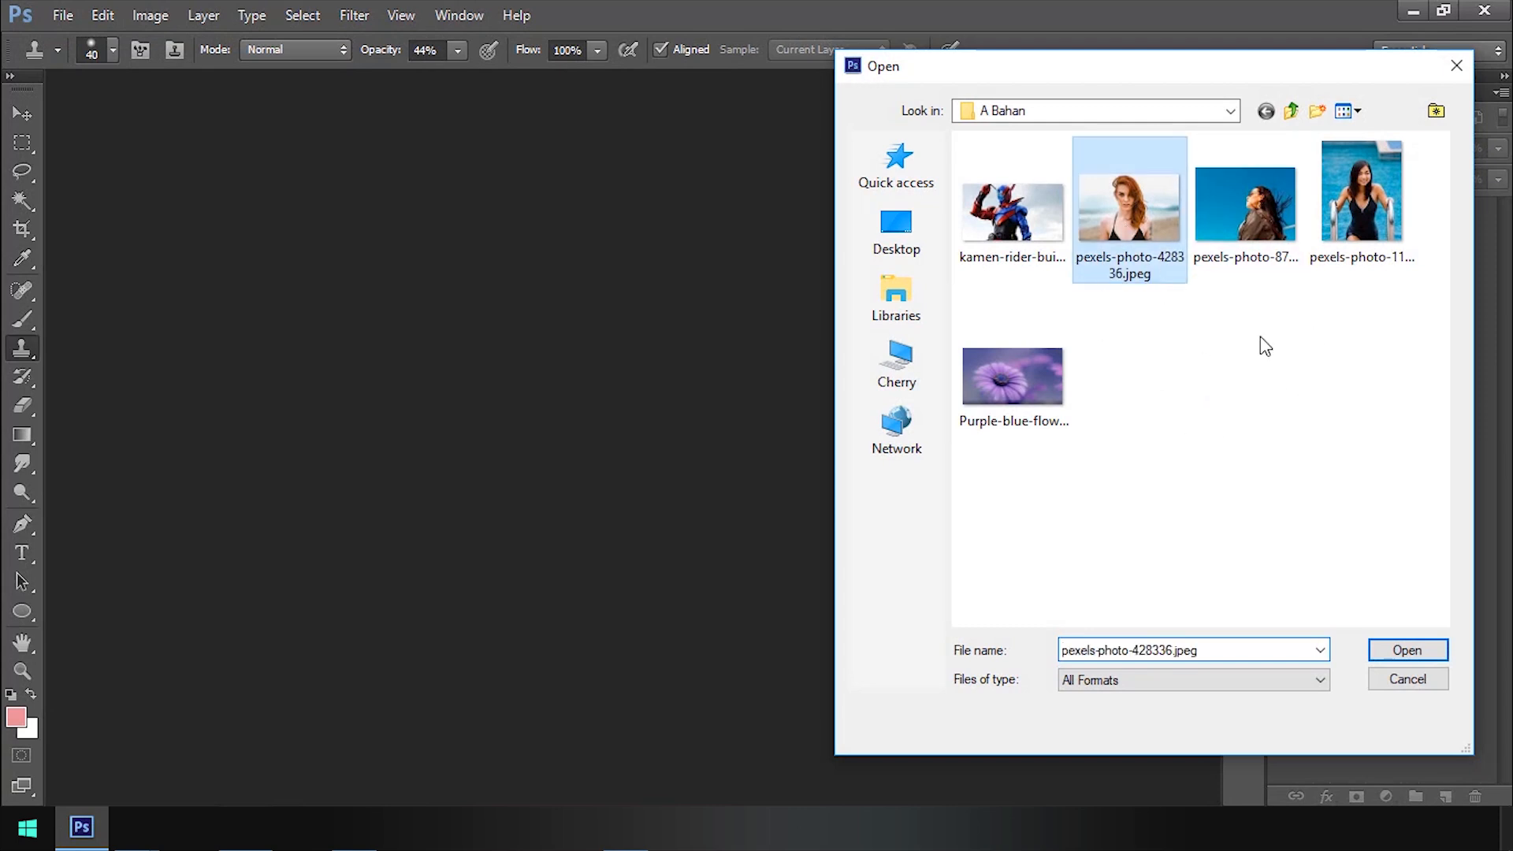
click(1408, 652)
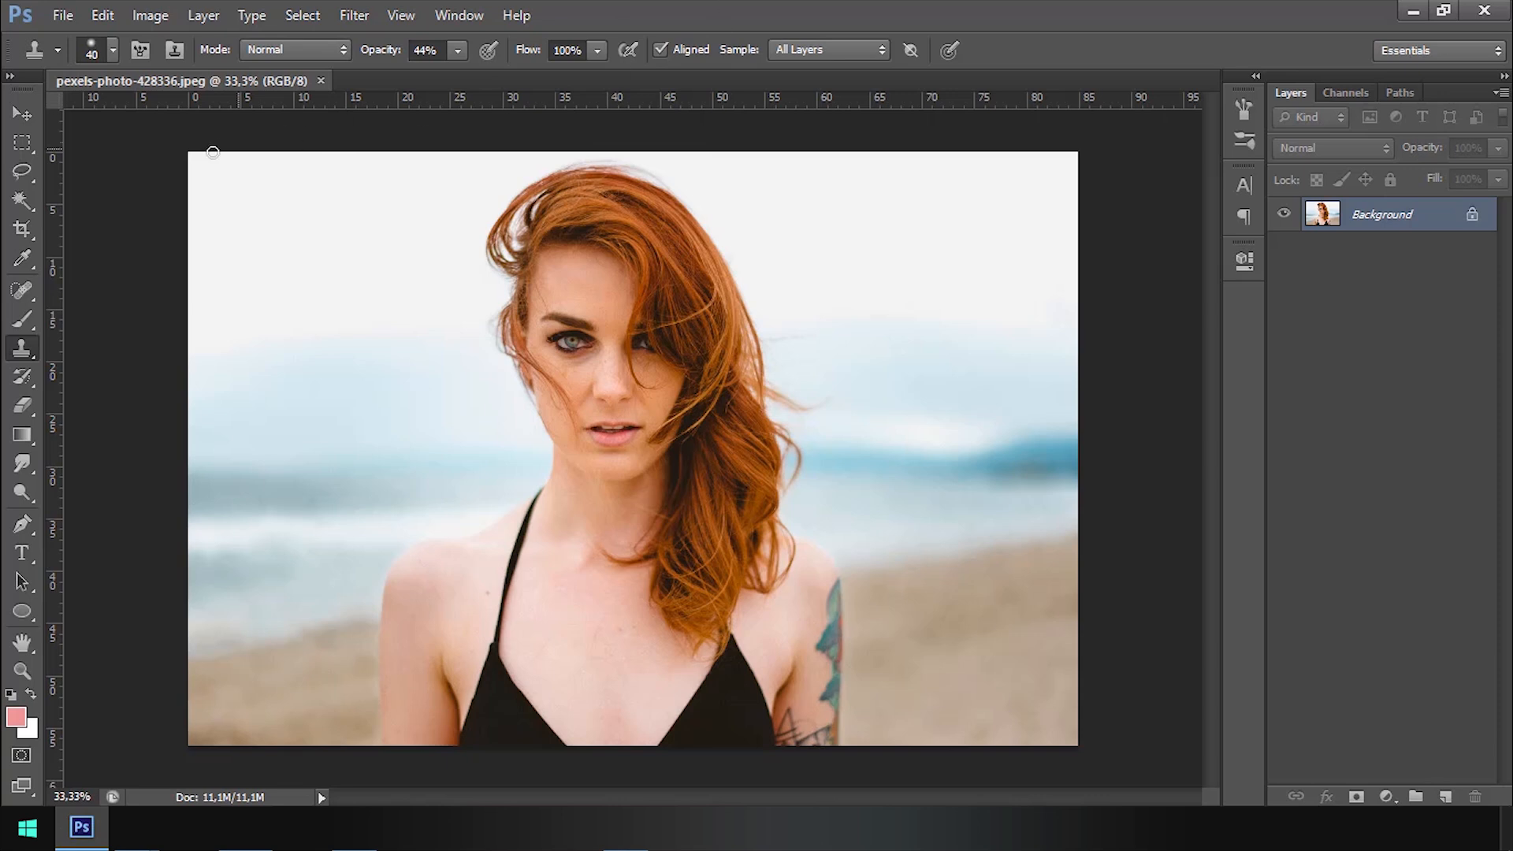
Step: Activate the Eraser tool and set its brush size to 463 px and hardness to 100%
click(20, 411)
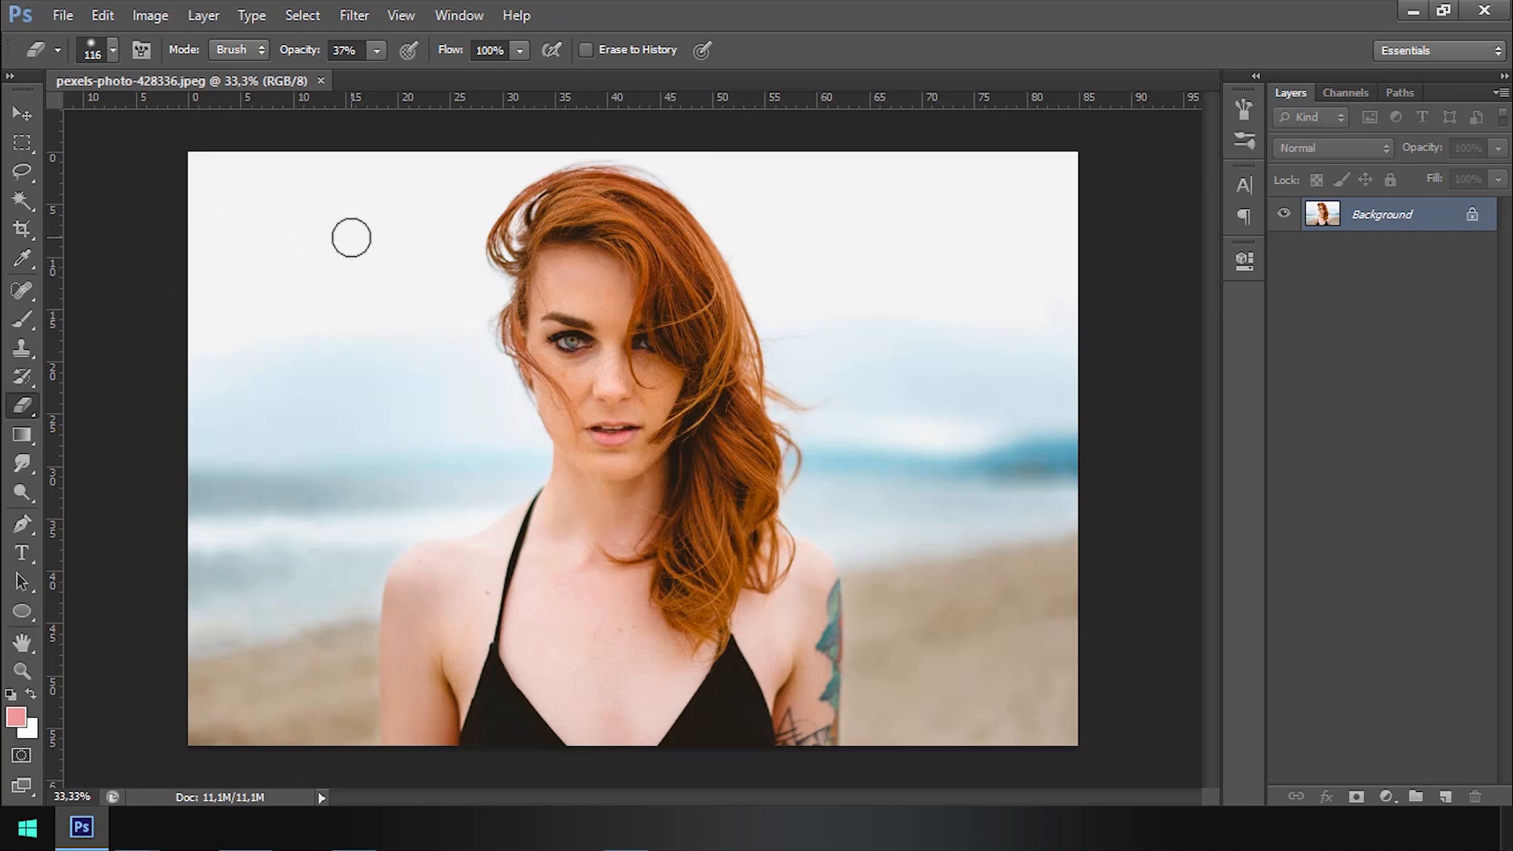
right_click(392, 224)
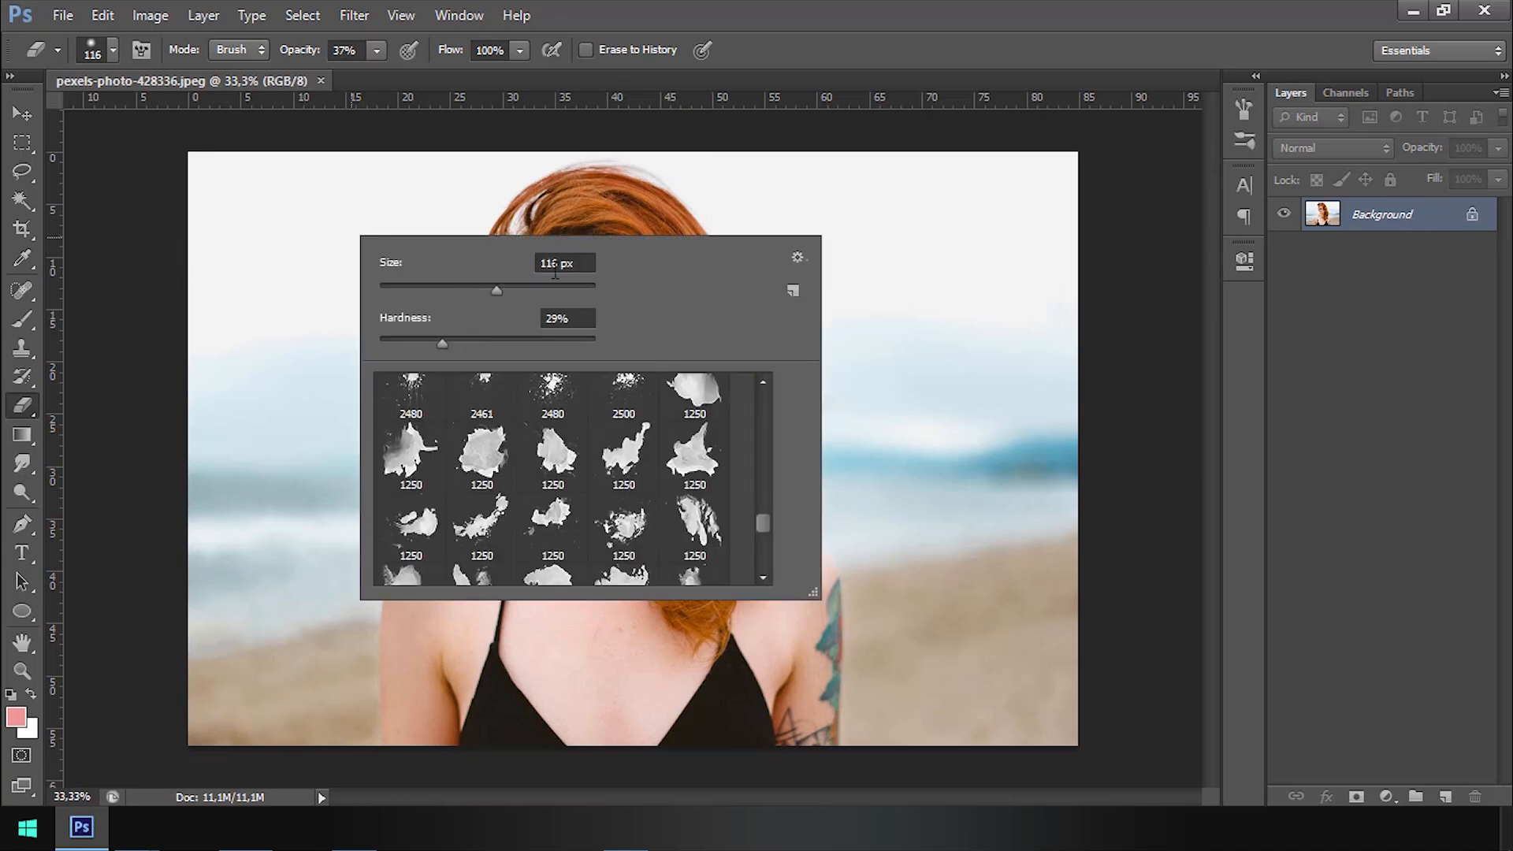
drag(541, 288, 542, 288)
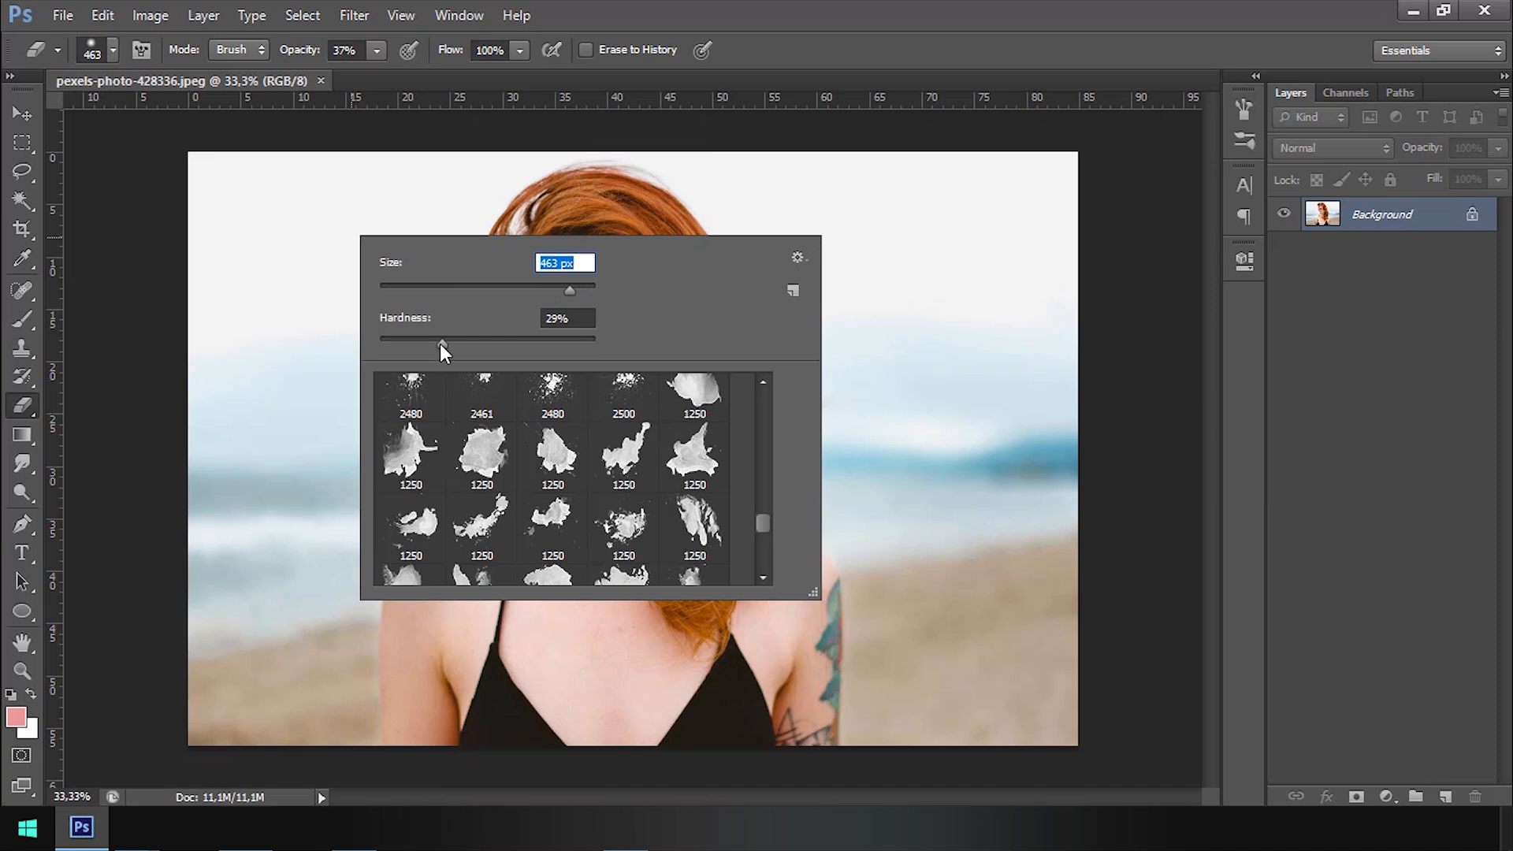
drag(440, 345, 418, 342)
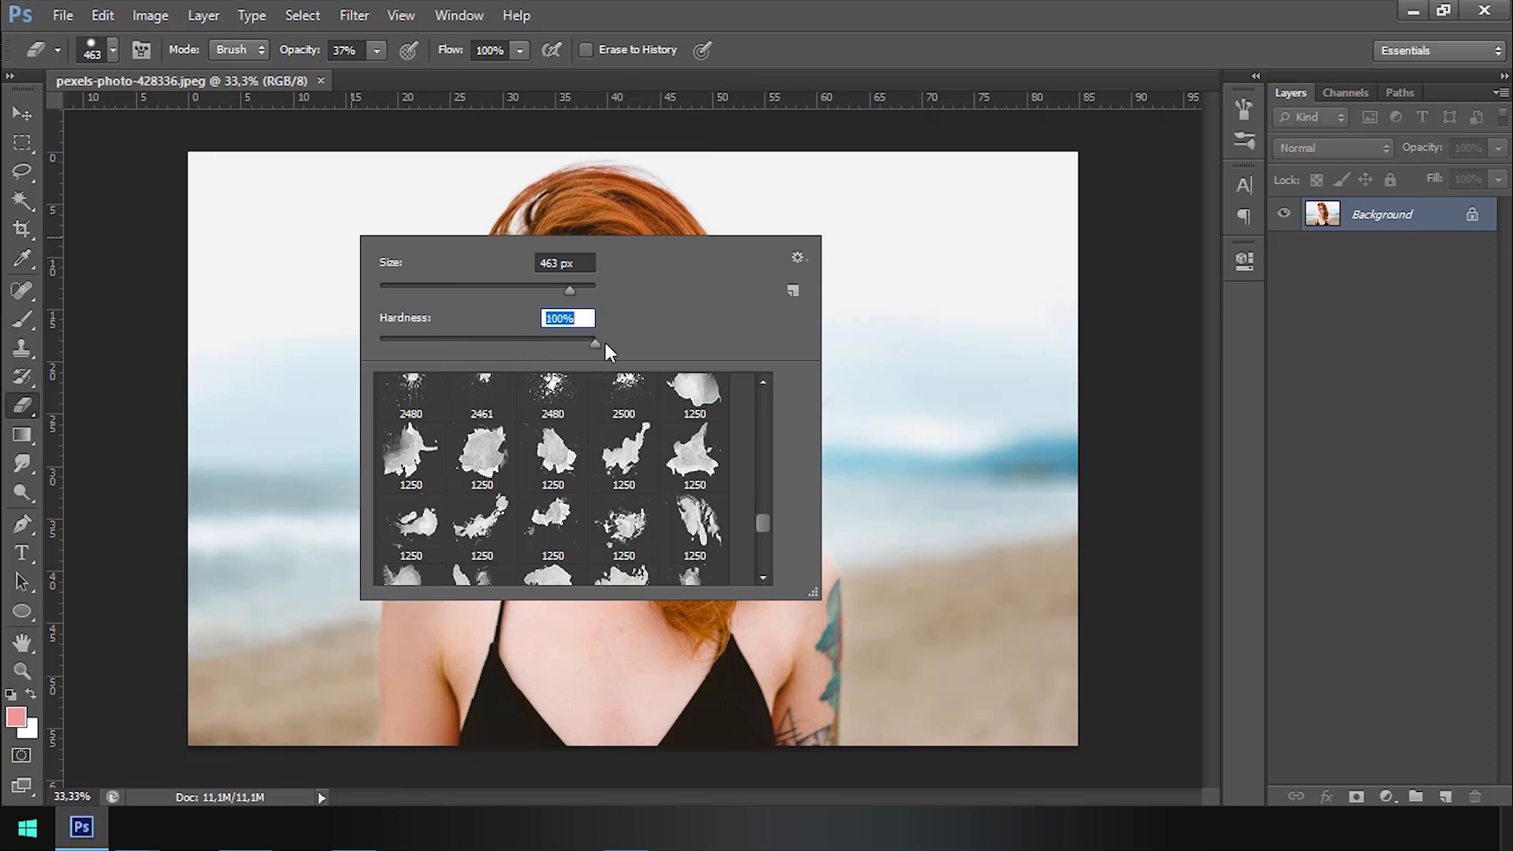
click(966, 6)
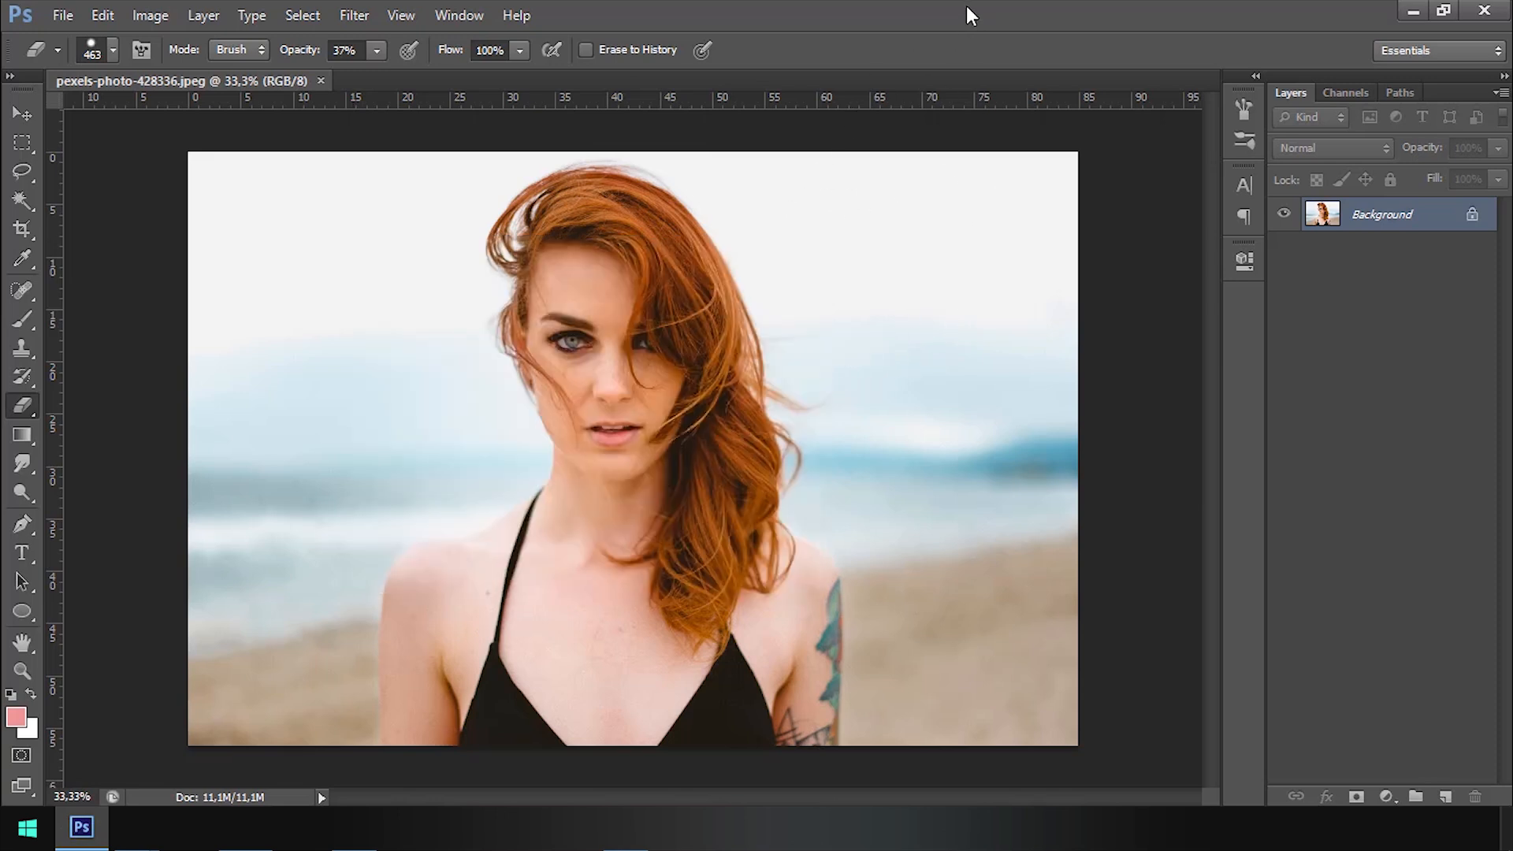
Step: Reduce the eraser size to 150 px and erase a short stroke over the sand beside the woman's arm at 37% opacity
key(bracketleft)
key(bracketleft)
key(bracketleft)
key(bracketleft)
key(bracketleft)
key(bracketleft)
drag(985, 552, 977, 631)
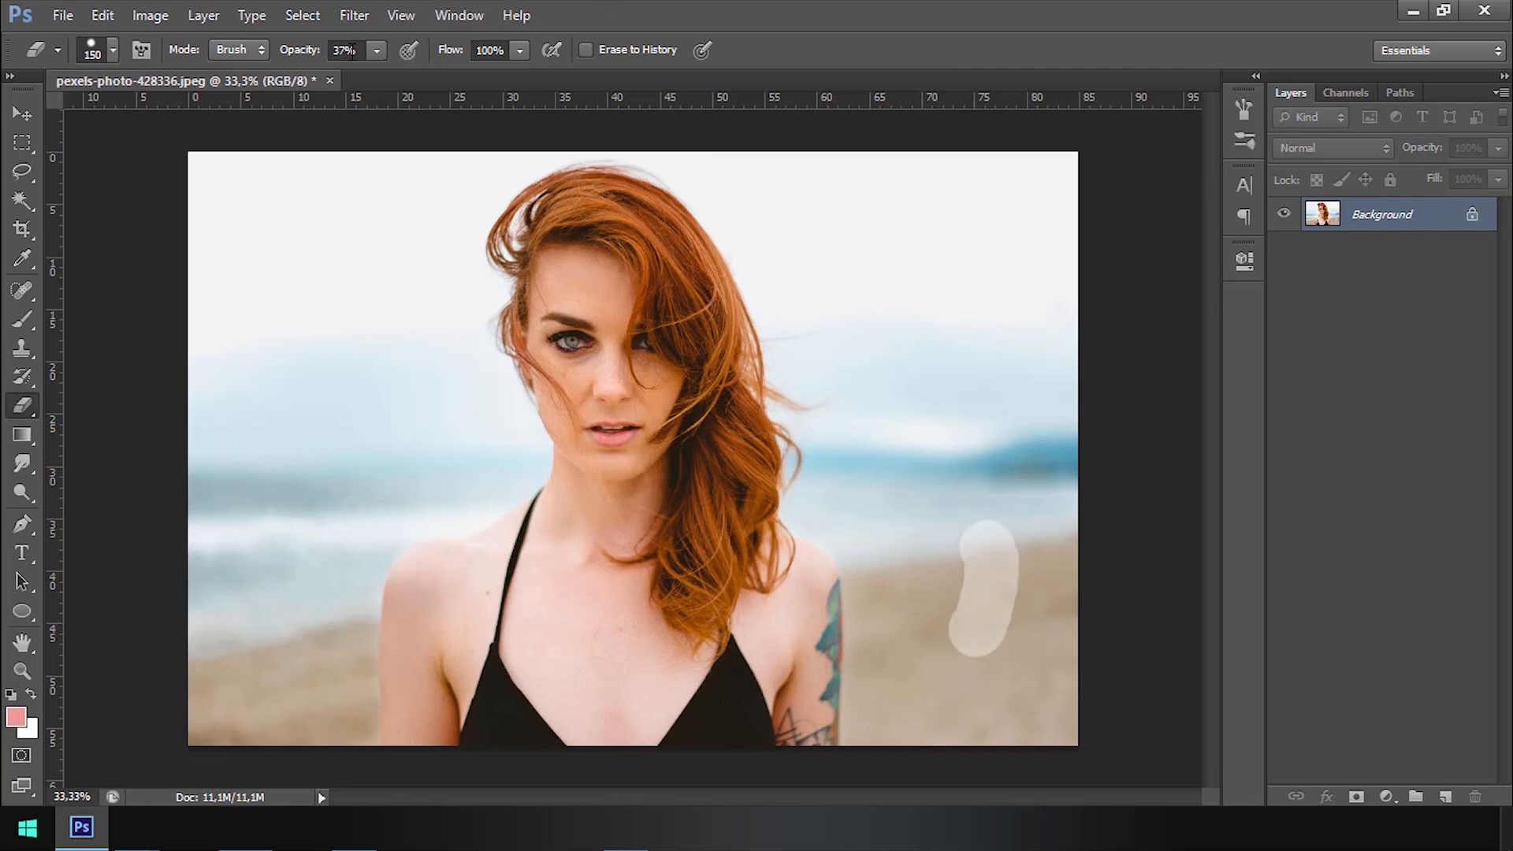
Step: Raise the eraser opacity to 100% and erase a solid patch over the sand beside the arm
drag(295, 51, 488, 76)
drag(978, 536, 979, 561)
mouse_move(981, 616)
mouse_down()
mouse_move(969, 685)
mouse_move(985, 686)
mouse_move(1006, 643)
mouse_move(967, 557)
mouse_move(968, 624)
mouse_move(954, 565)
mouse_move(961, 604)
mouse_move(925, 631)
mouse_up()
Step: Set the eraser hardness to 25% and enlarge the erased patch beside the arm with soft edges
right_click(961, 541)
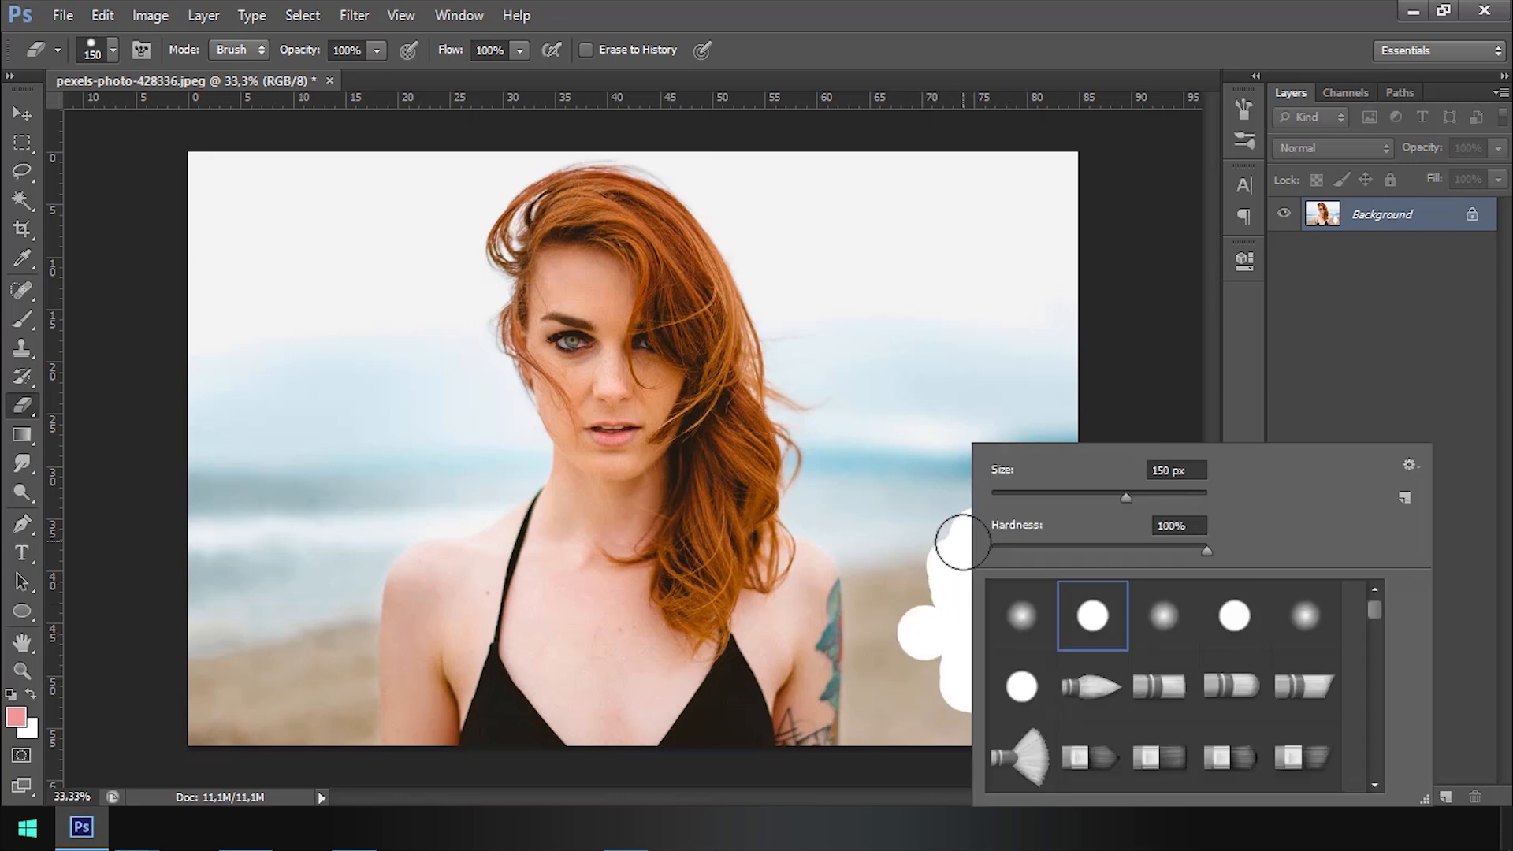
drag(1204, 547, 1048, 560)
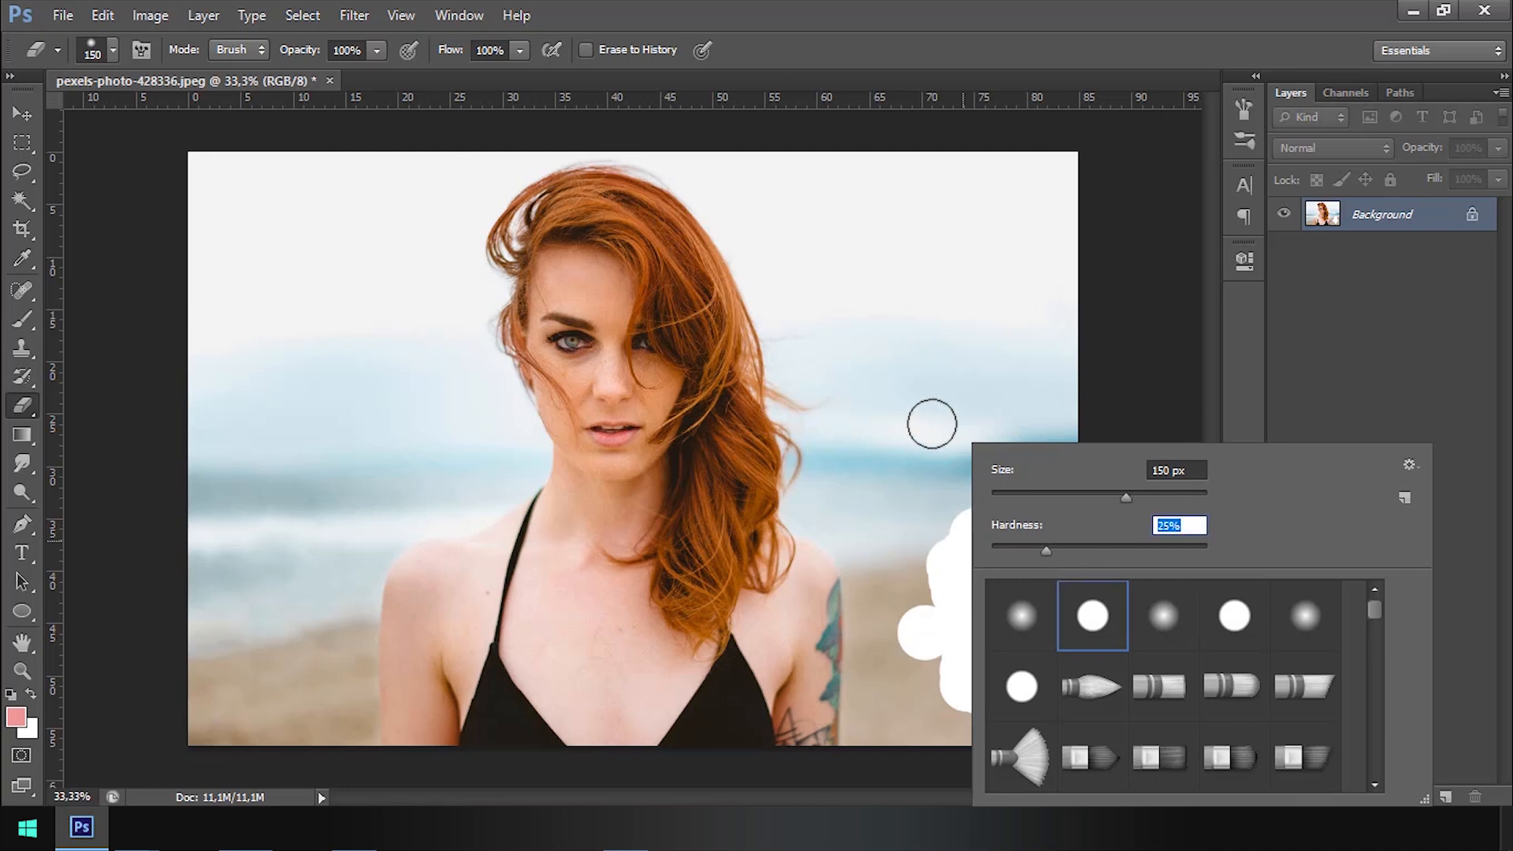
mouse_move(930, 504)
mouse_down()
mouse_move(916, 573)
mouse_move(939, 611)
mouse_move(921, 549)
mouse_move(947, 510)
mouse_move(955, 551)
mouse_move(938, 513)
mouse_move(998, 549)
mouse_move(1029, 600)
mouse_move(1034, 641)
mouse_move(1009, 697)
mouse_move(983, 710)
mouse_move(942, 691)
mouse_move(949, 634)
mouse_move(941, 664)
mouse_move(919, 654)
mouse_move(956, 602)
mouse_up()
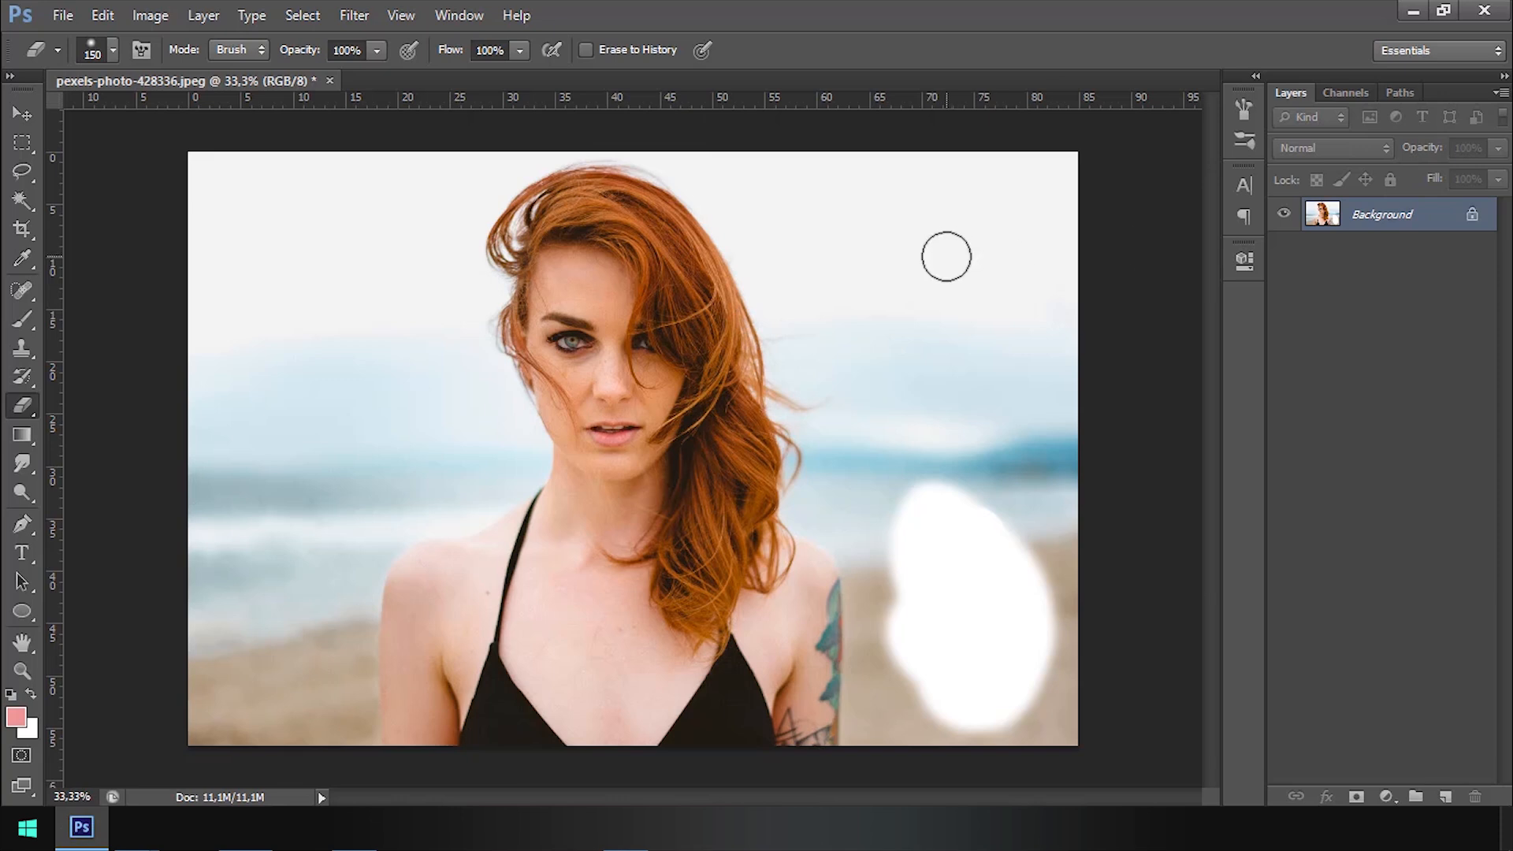
Step: Convert the Background into the unlocked layer Layer 0 and erase a strip along the photo's right edge to transparency
double_click(1473, 217)
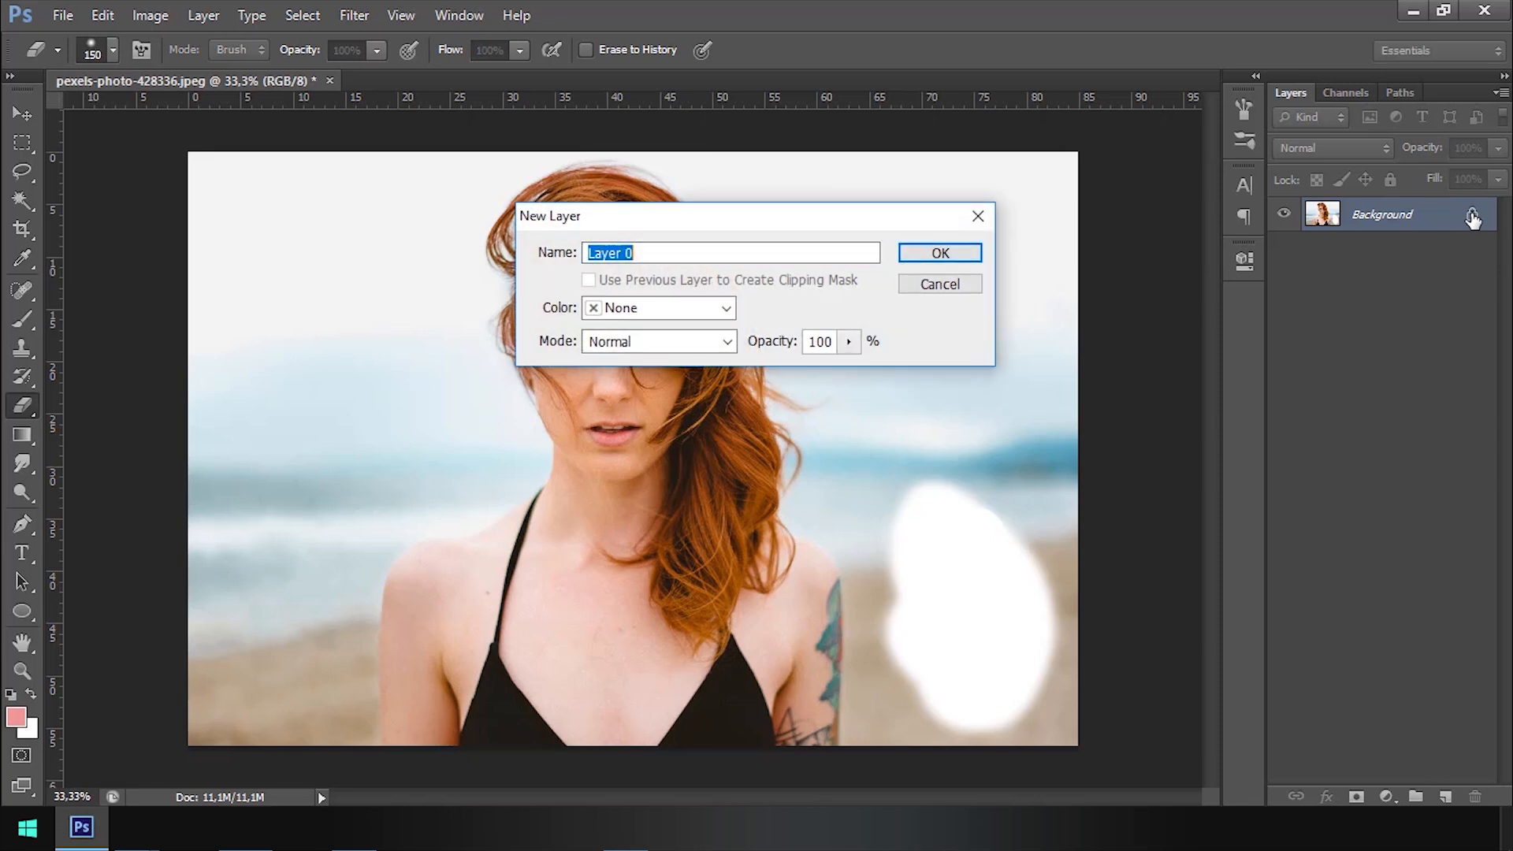
click(957, 253)
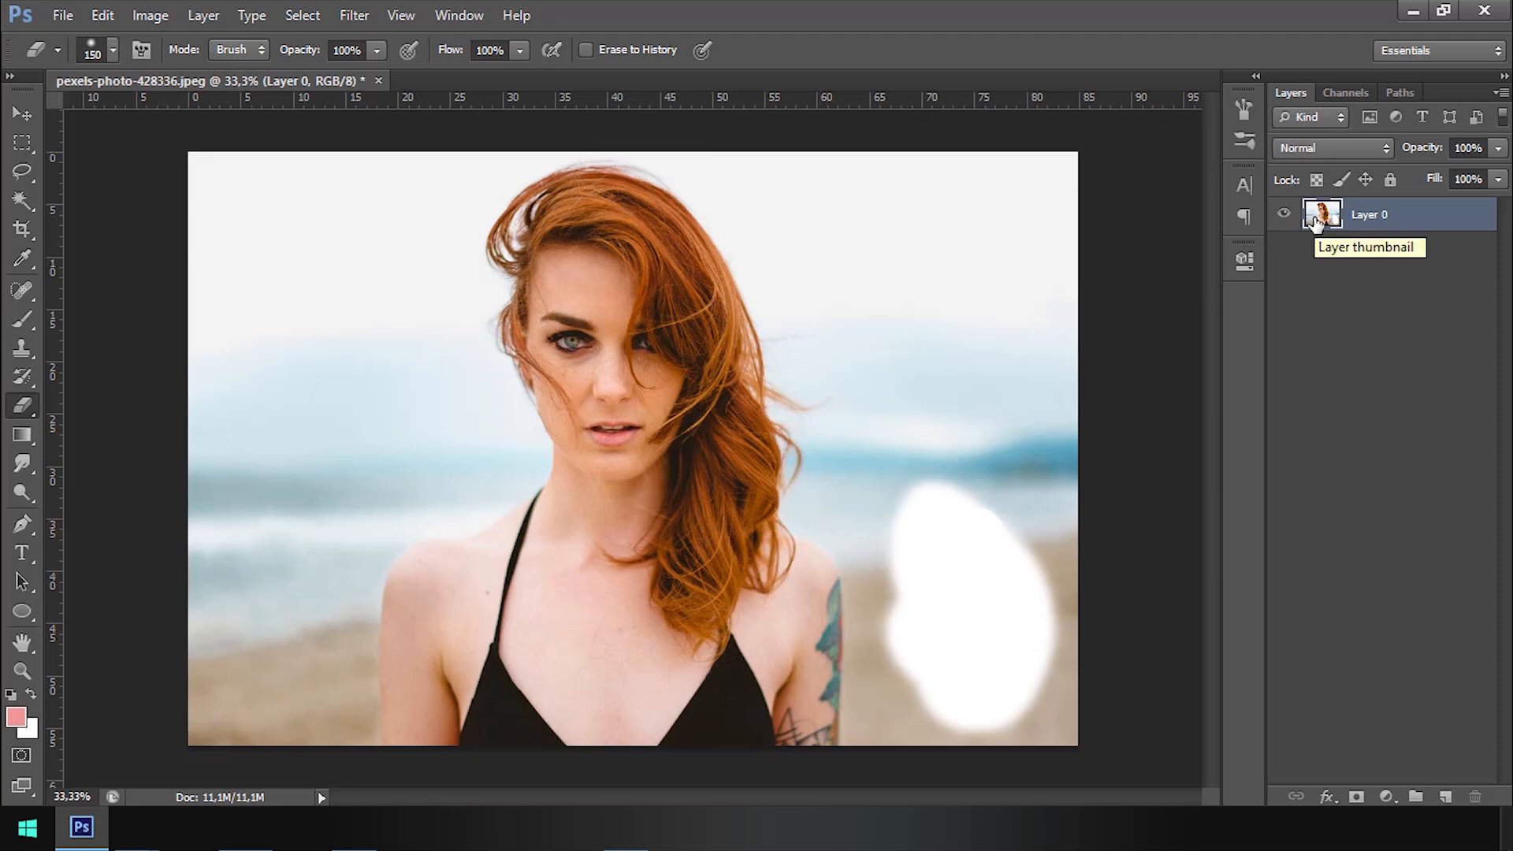
mouse_move(1057, 530)
mouse_down()
mouse_move(1050, 598)
mouse_move(1029, 631)
mouse_move(1018, 600)
mouse_move(1023, 559)
mouse_move(1061, 545)
mouse_move(1029, 620)
mouse_move(1063, 664)
mouse_move(1075, 551)
mouse_move(1059, 538)
mouse_move(1078, 681)
mouse_move(1036, 701)
mouse_move(1020, 602)
mouse_up()
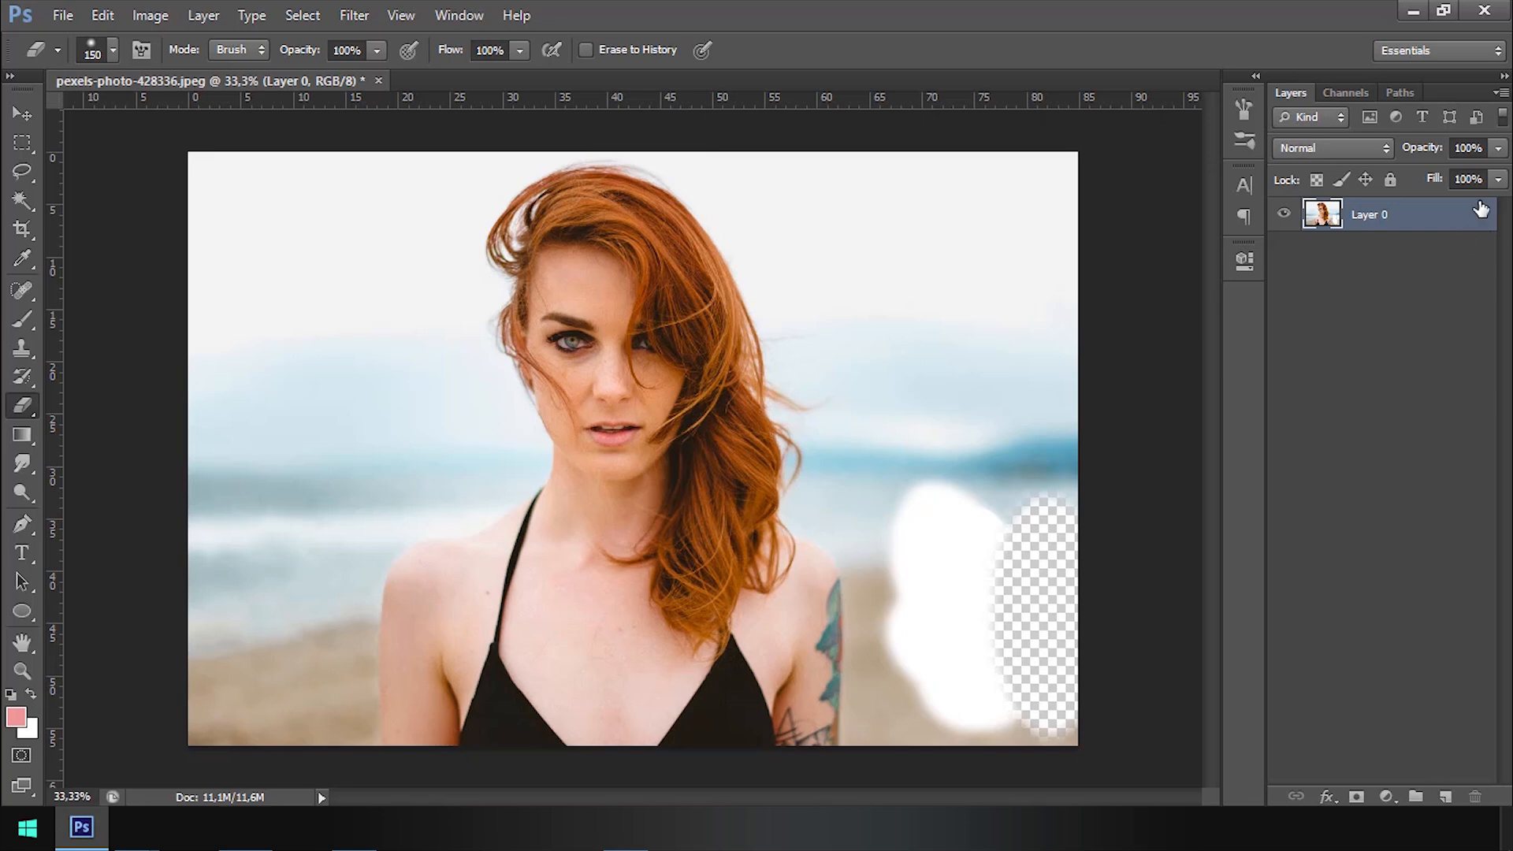
mouse_move(1057, 534)
mouse_down()
mouse_move(1040, 357)
mouse_move(1041, 441)
mouse_move(1020, 512)
mouse_move(1009, 346)
mouse_move(1012, 592)
mouse_up()
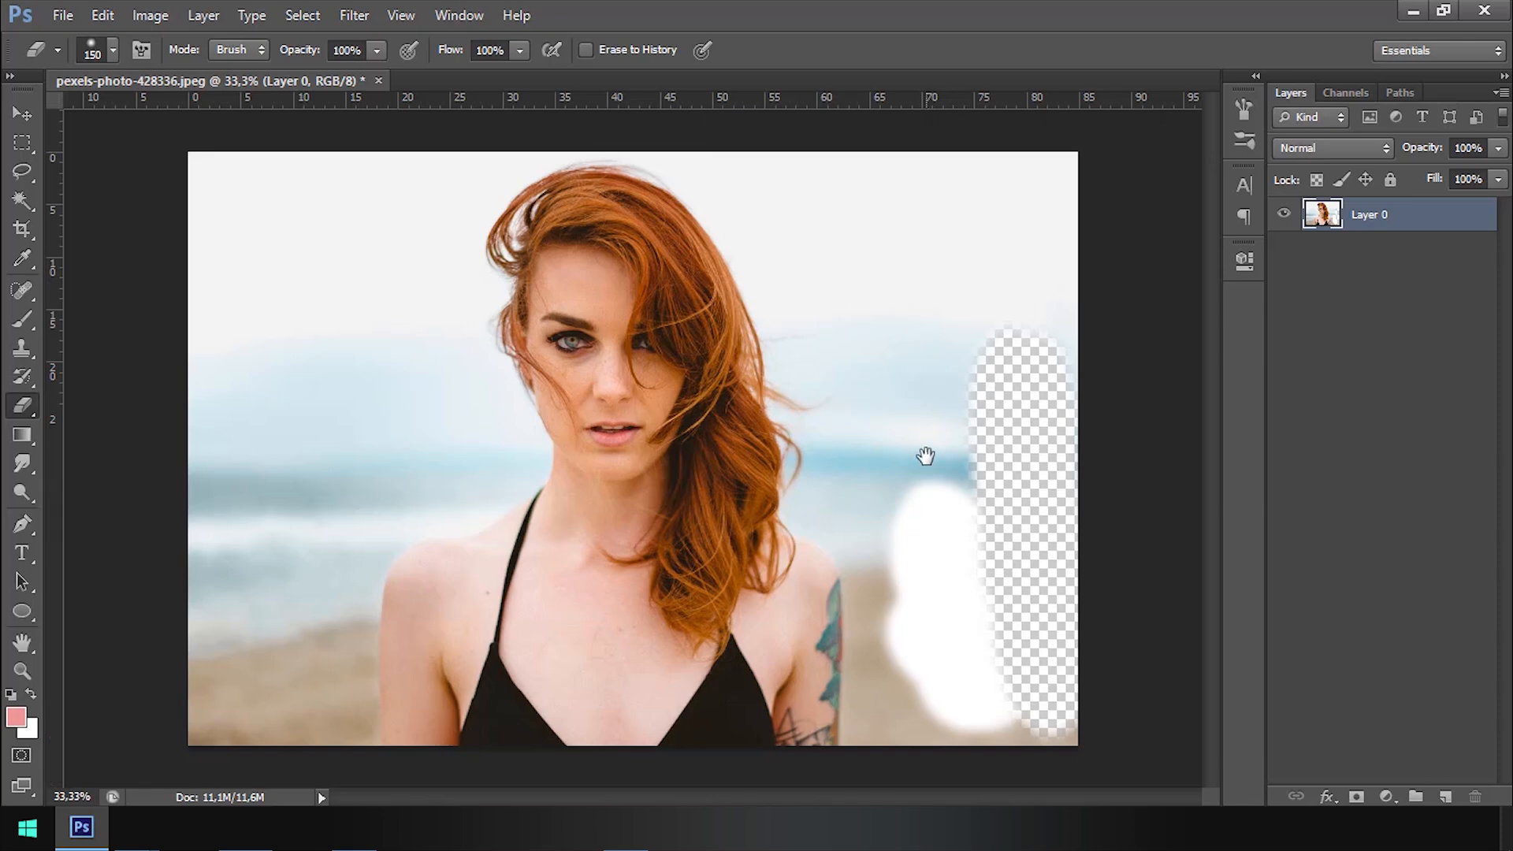
Step: Erase the white patch and the surrounding sand between the tattooed arm and the photo's right edge with the 150 px eraser
scroll(907, 556, up, 5)
drag(909, 555, 800, 385)
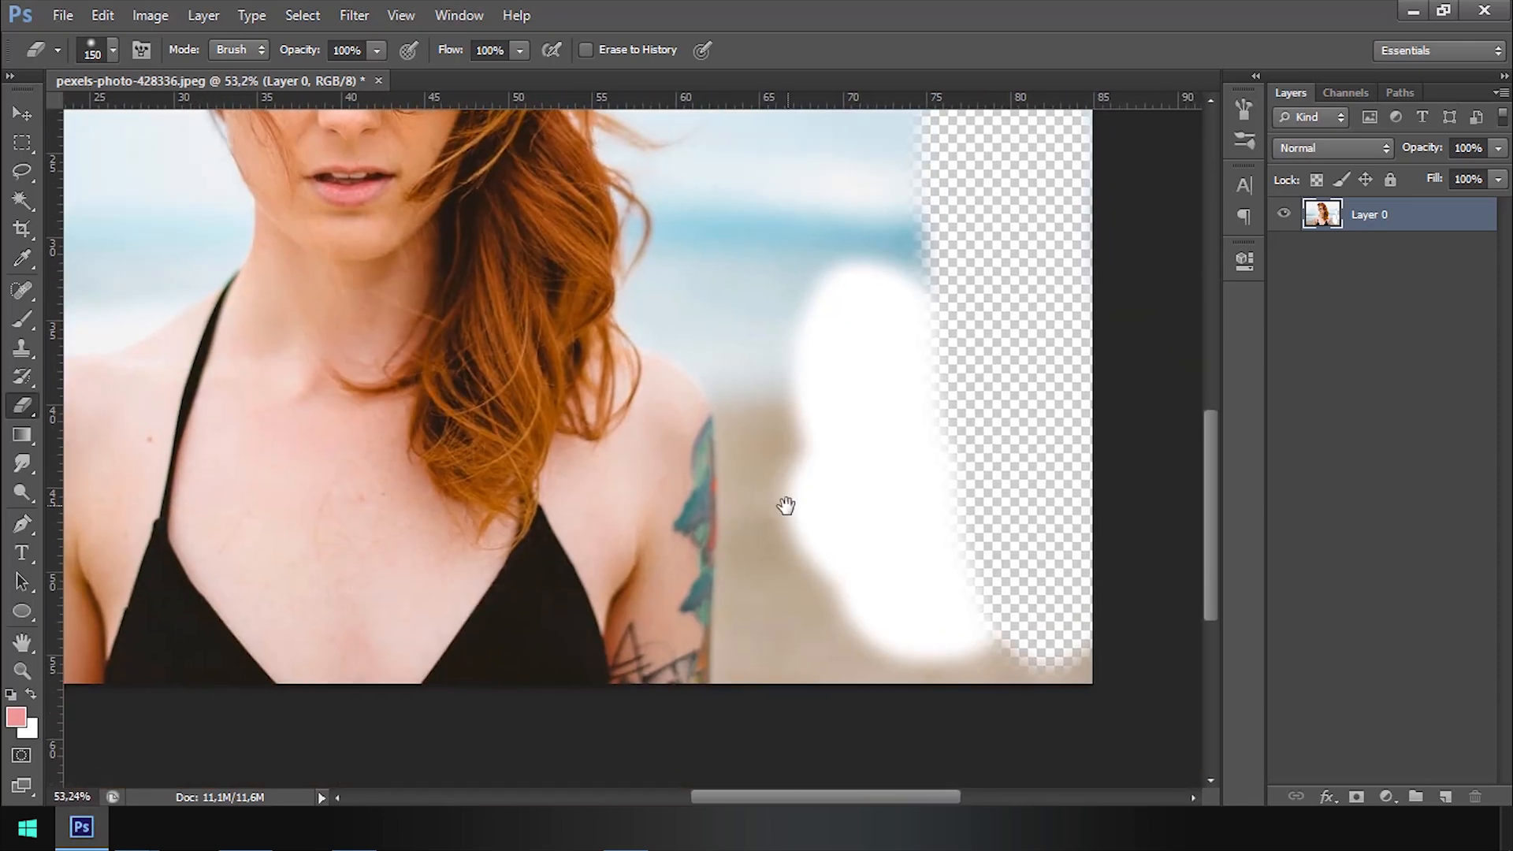
drag(787, 506, 653, 522)
scroll(655, 457, up, 6)
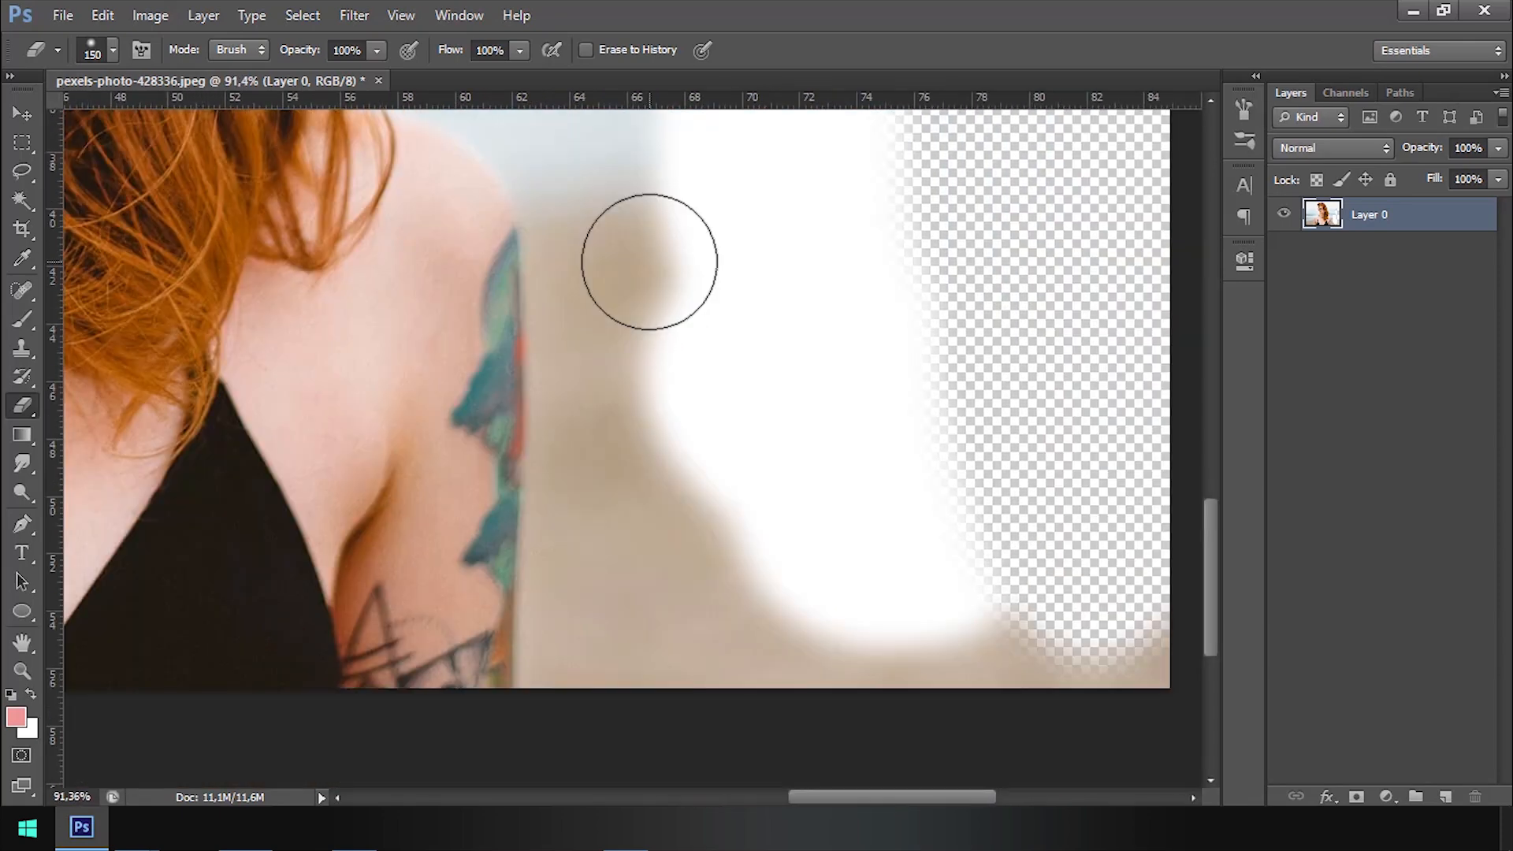
mouse_move(659, 220)
mouse_down()
mouse_move(730, 445)
mouse_move(770, 338)
mouse_move(710, 226)
mouse_move(706, 362)
mouse_move(833, 323)
mouse_move(840, 288)
mouse_up()
drag(853, 390, 737, 376)
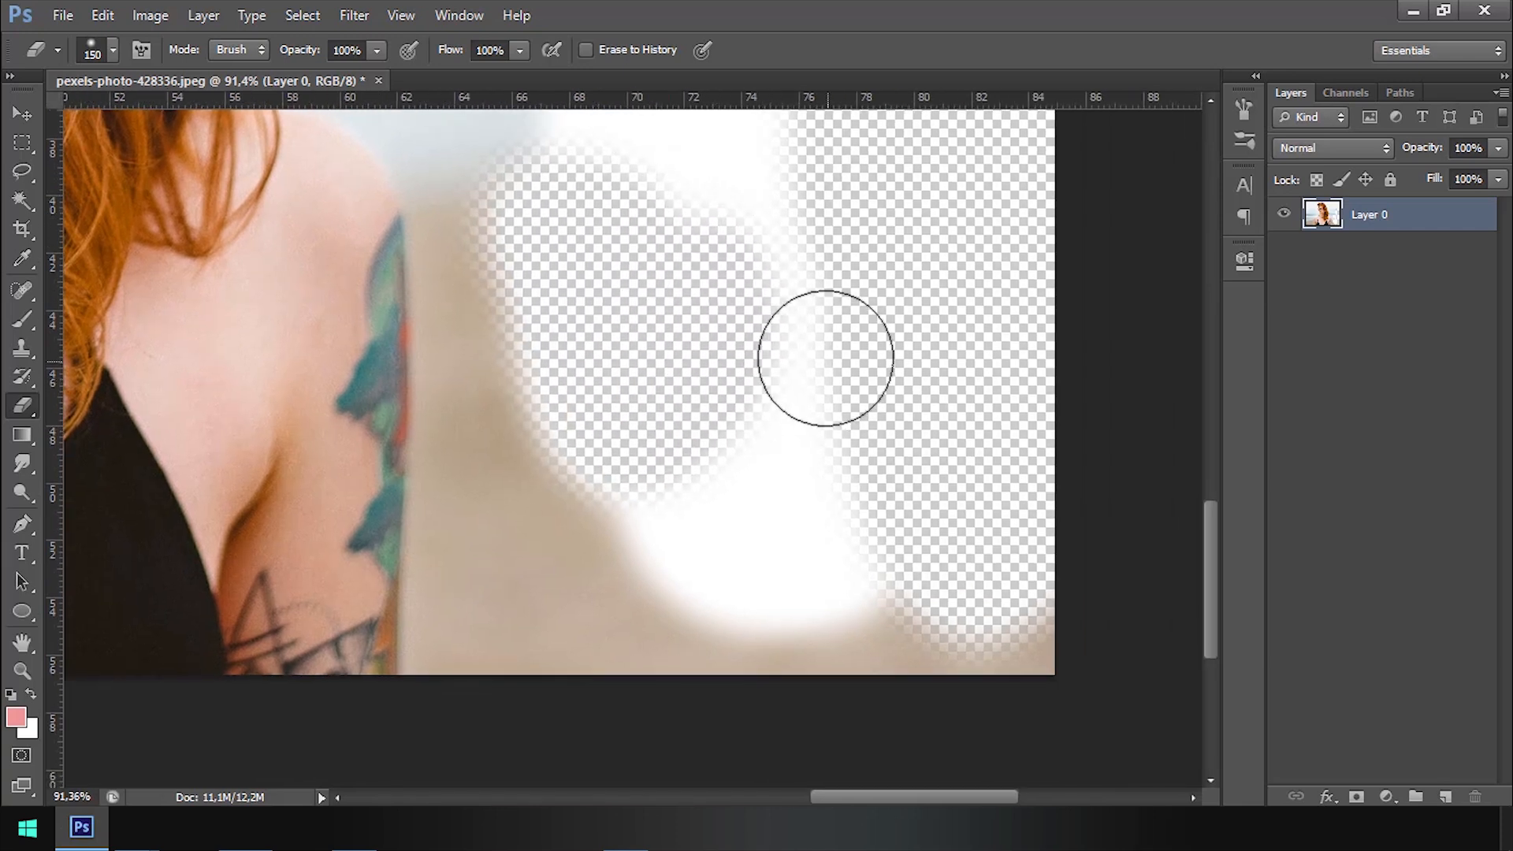
mouse_move(825, 358)
mouse_down()
mouse_move(774, 538)
mouse_move(654, 647)
mouse_move(607, 465)
mouse_move(616, 497)
mouse_move(705, 405)
mouse_move(751, 586)
mouse_move(718, 674)
mouse_move(1085, 649)
mouse_move(890, 519)
mouse_up()
drag(464, 634, 534, 637)
mouse_move(590, 371)
mouse_down()
mouse_move(628, 629)
mouse_move(608, 654)
mouse_up()
drag(566, 294, 560, 331)
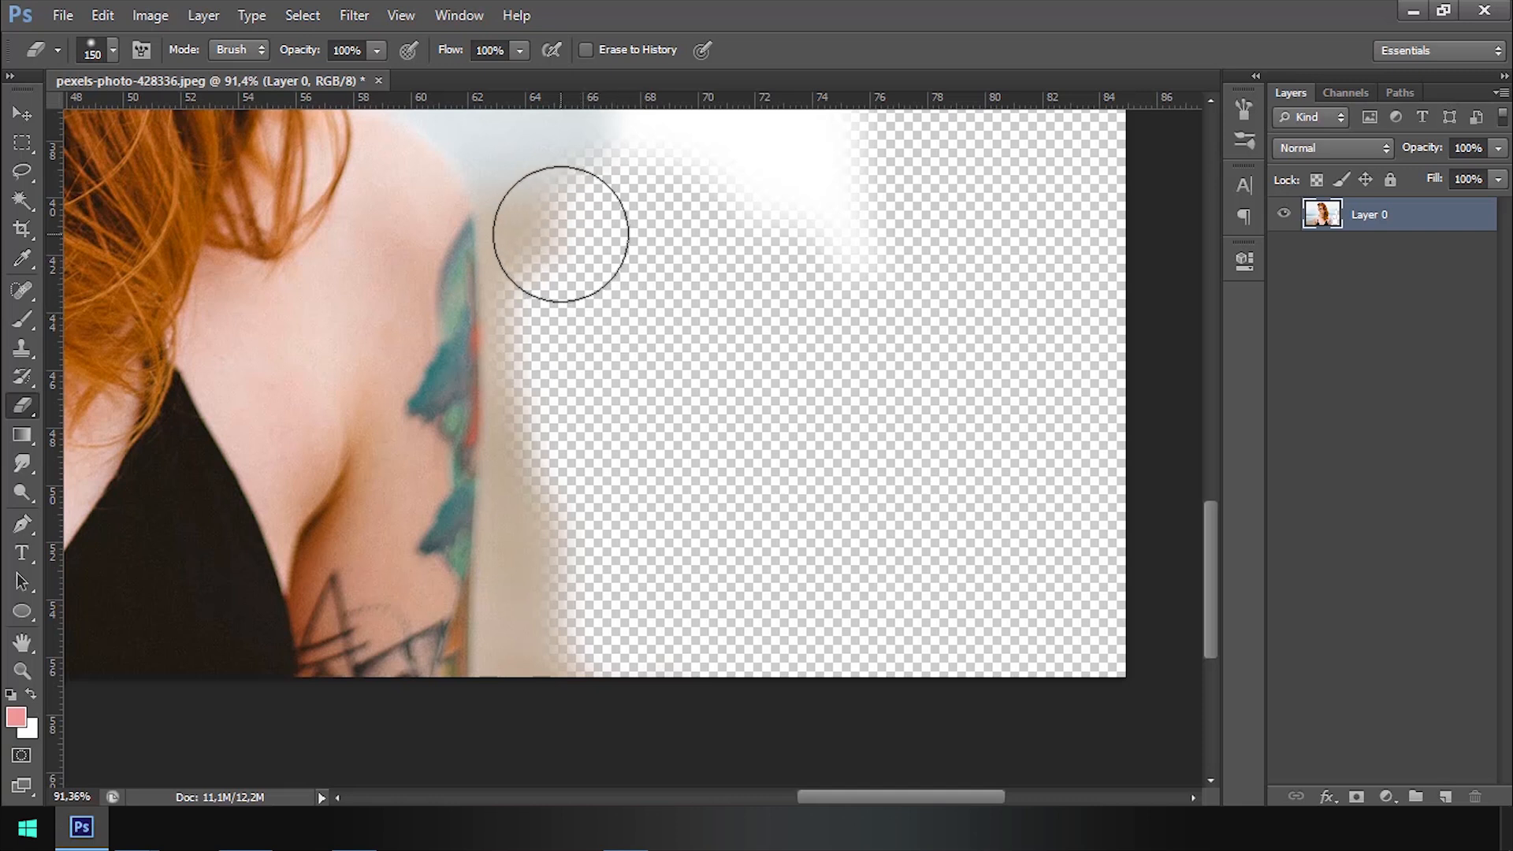
Step: Reduce the eraser size to 50 px and erase the remaining sand strip along the lower tattooed arm
key(bracketleft)
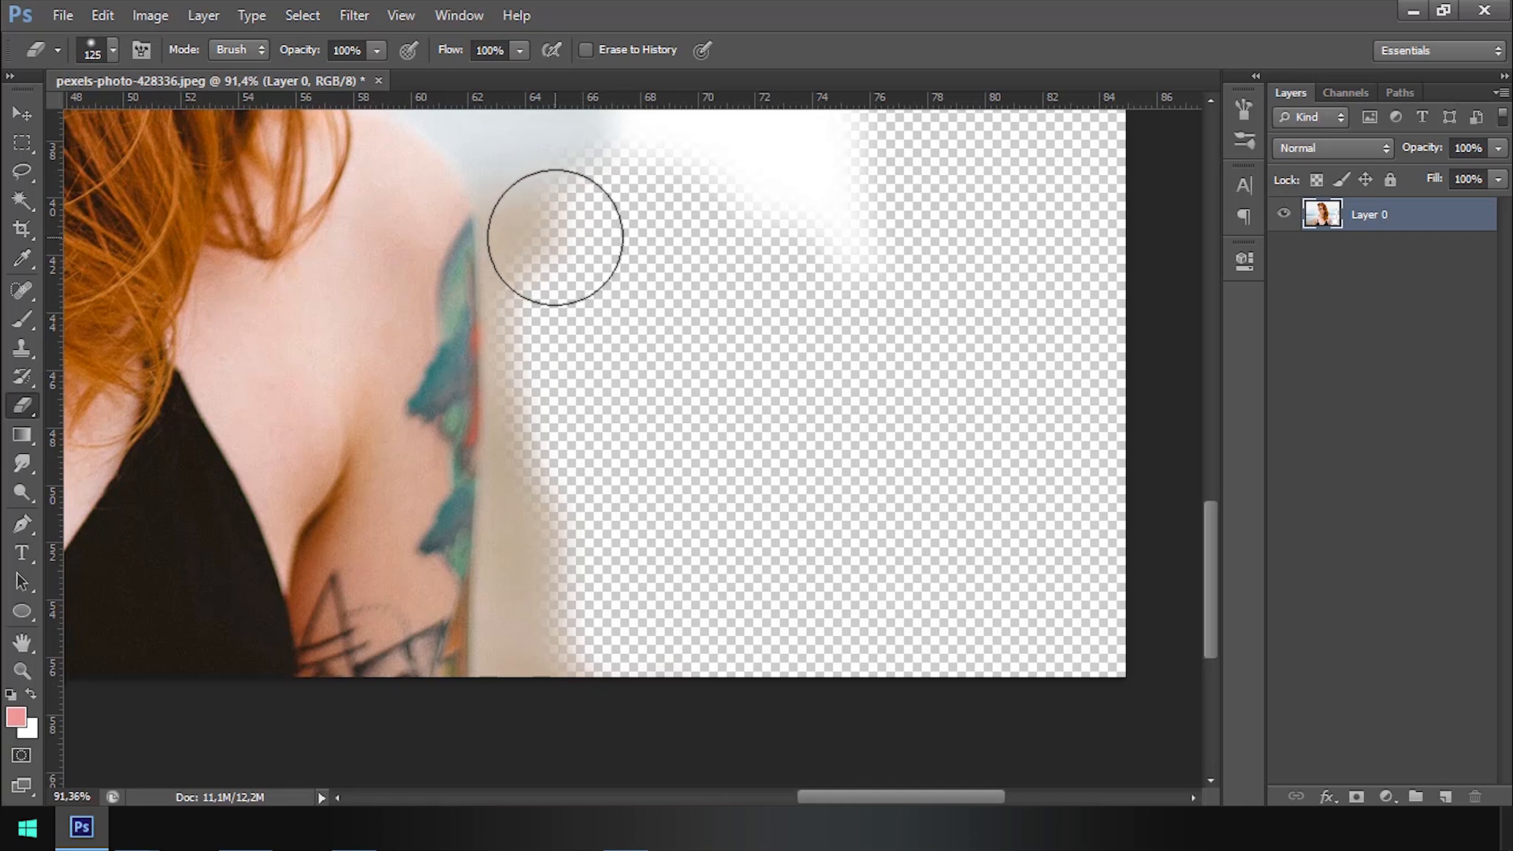
key(bracketleft)
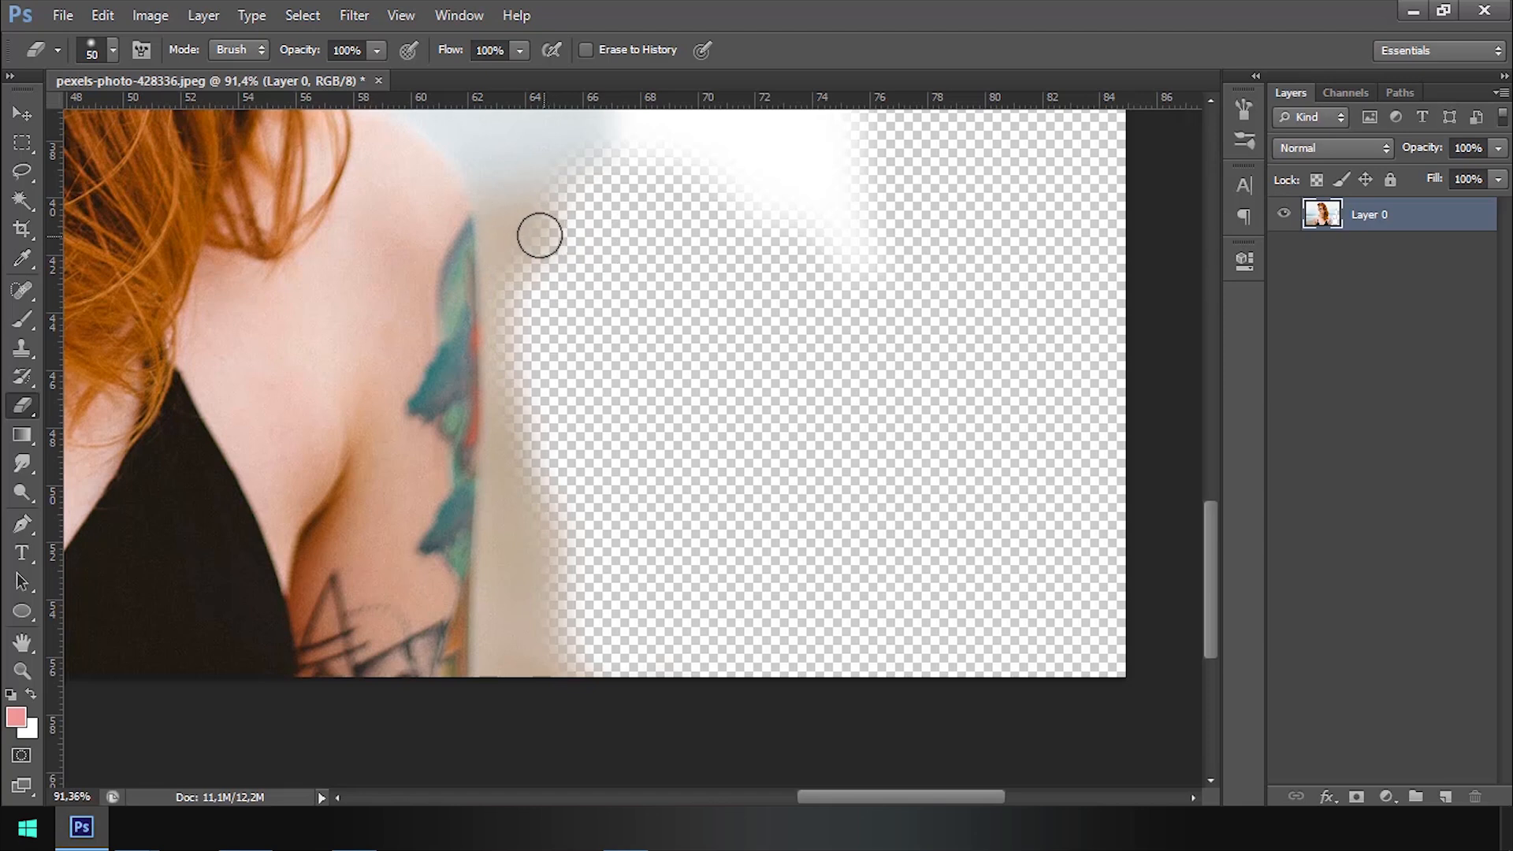
scroll(558, 253, down, 2)
mouse_move(541, 311)
mouse_down()
mouse_move(562, 638)
mouse_move(524, 372)
mouse_move(544, 608)
mouse_up()
scroll(523, 627, up, 4)
scroll(522, 627, up, 3)
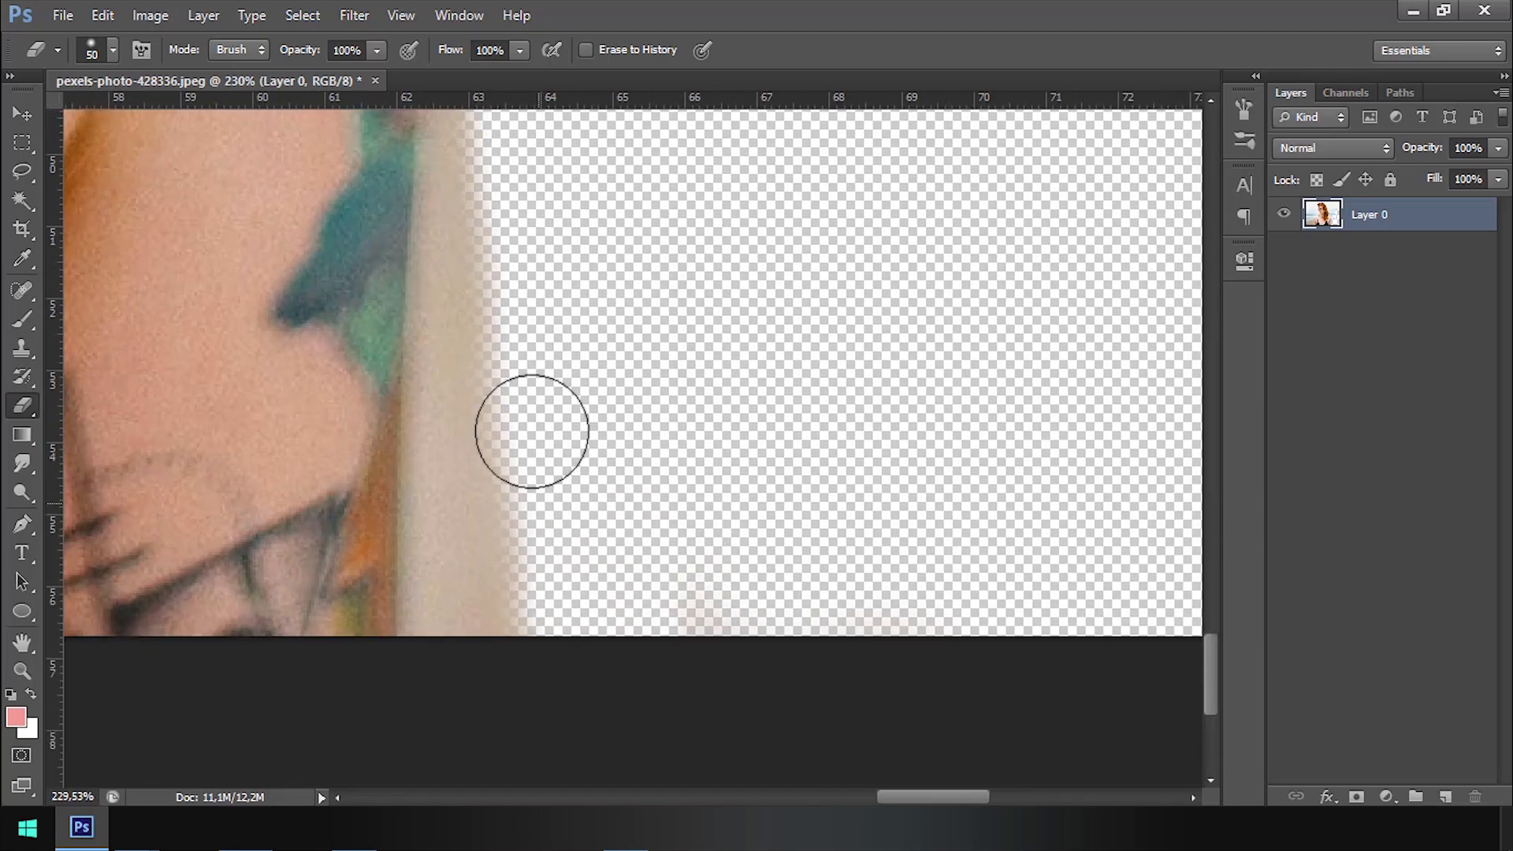
mouse_move(505, 444)
mouse_down()
mouse_move(461, 481)
mouse_move(469, 629)
mouse_move(483, 384)
mouse_move(466, 474)
mouse_move(465, 371)
mouse_up()
drag(481, 424, 465, 175)
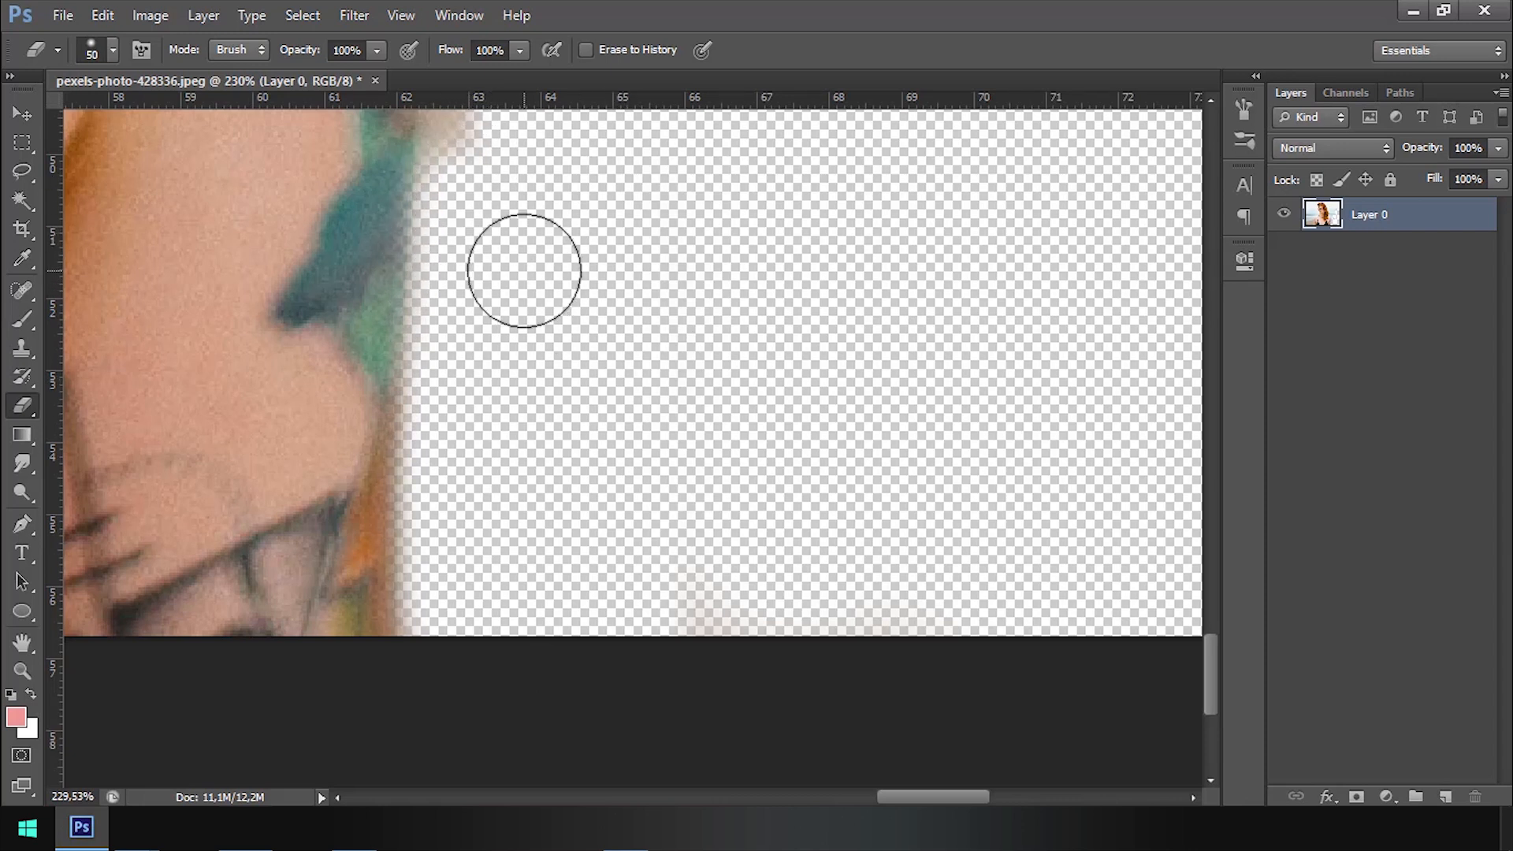
Step: Undo the last several eraser strokes along the edge of the lower arm
key(ctrl+alt+z)
key(ctrl+alt+z)
key(ctrl+alt+z)
key(ctrl+alt+z)
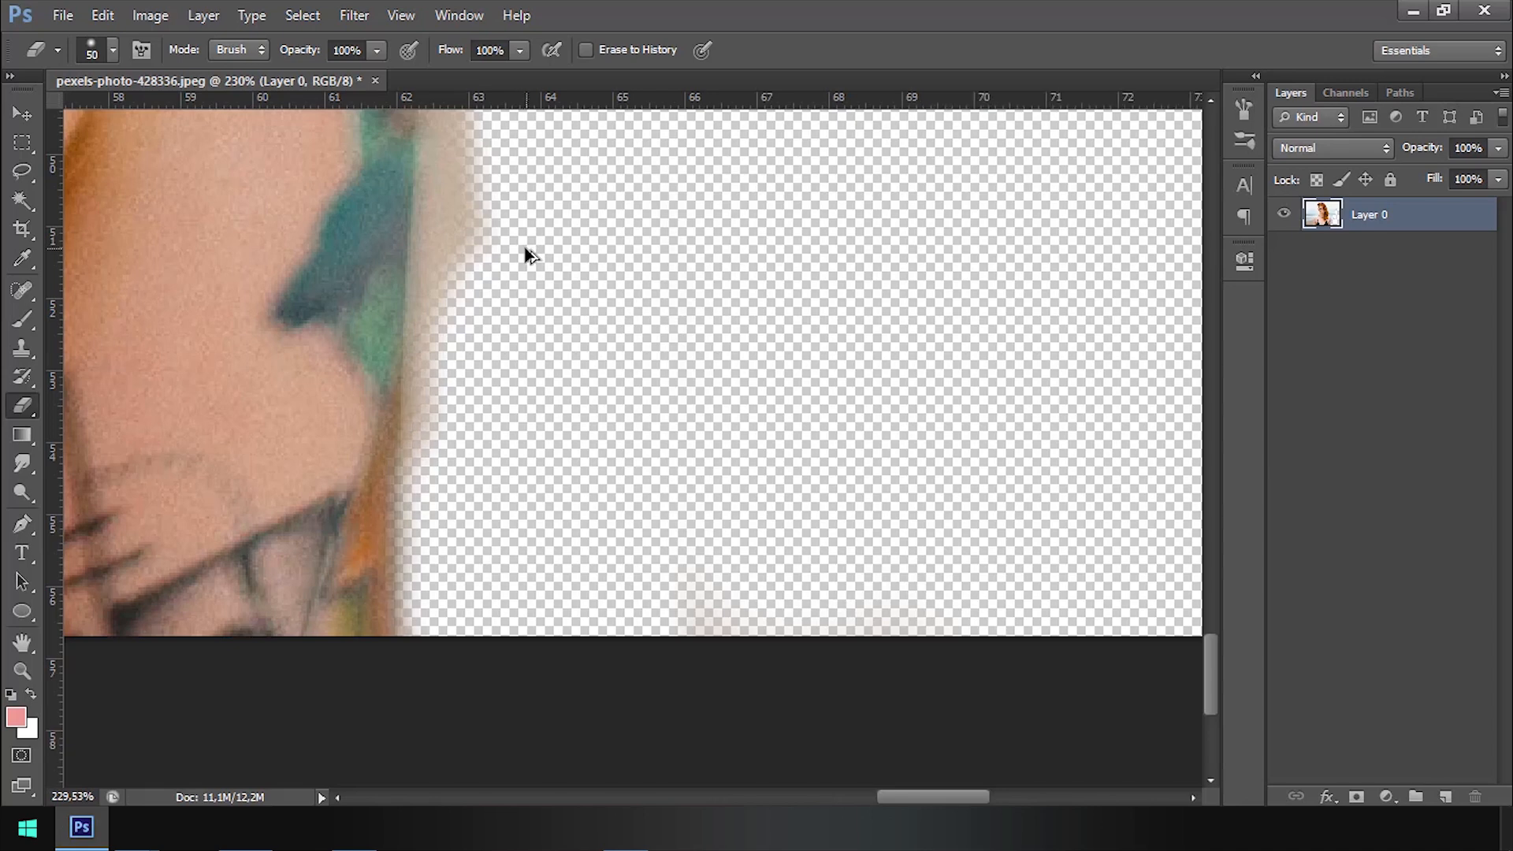
key(ctrl+alt+z)
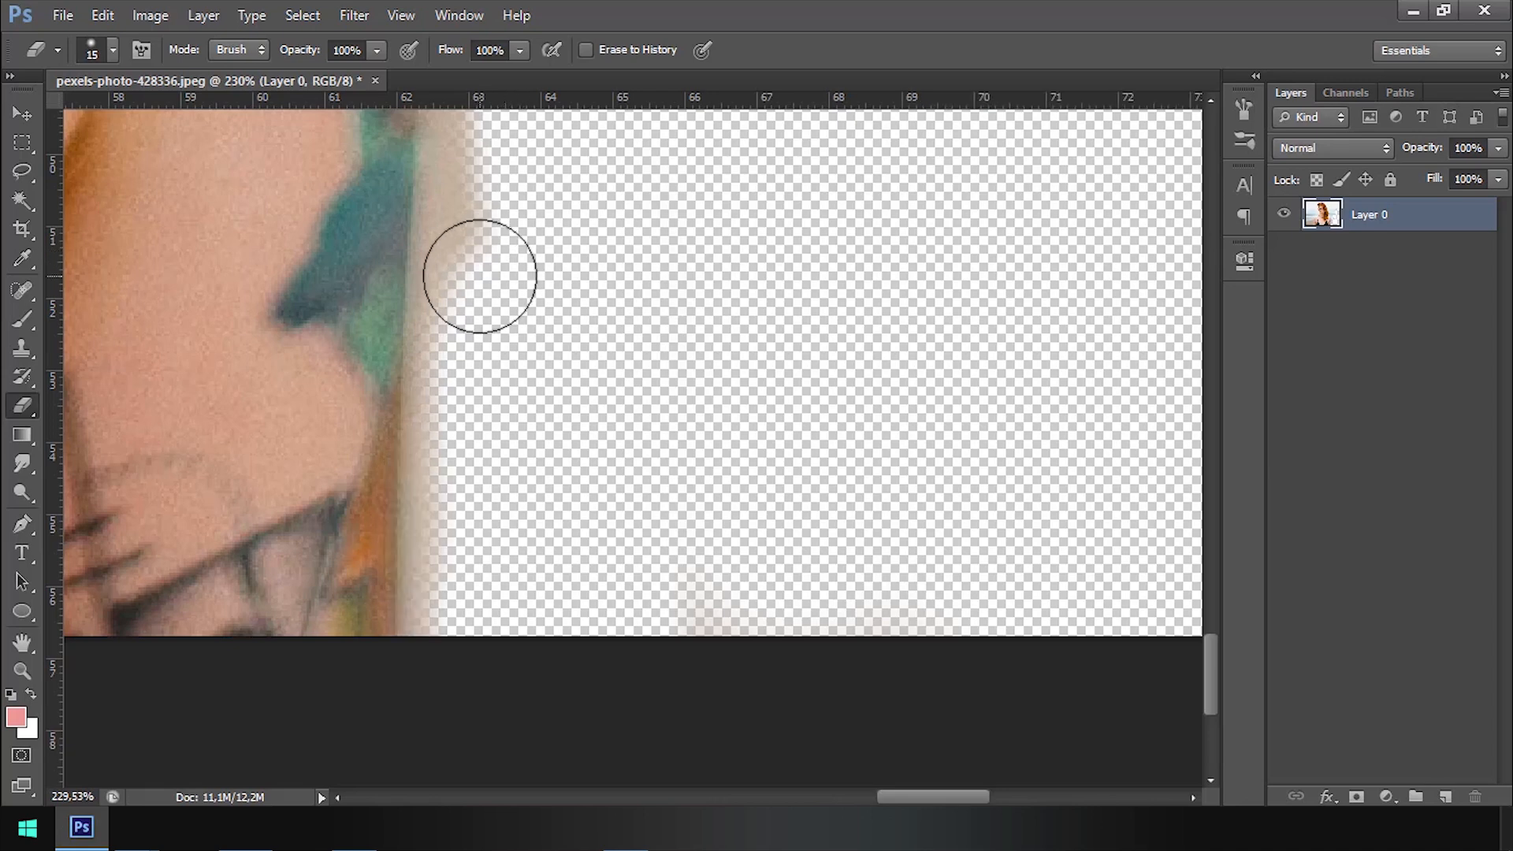
Step: Erase the sand fringe along the outer edge of the lower arm with a 15 px eraser, redoing the stroke that cuts into the skin
scroll(424, 556, up, 2)
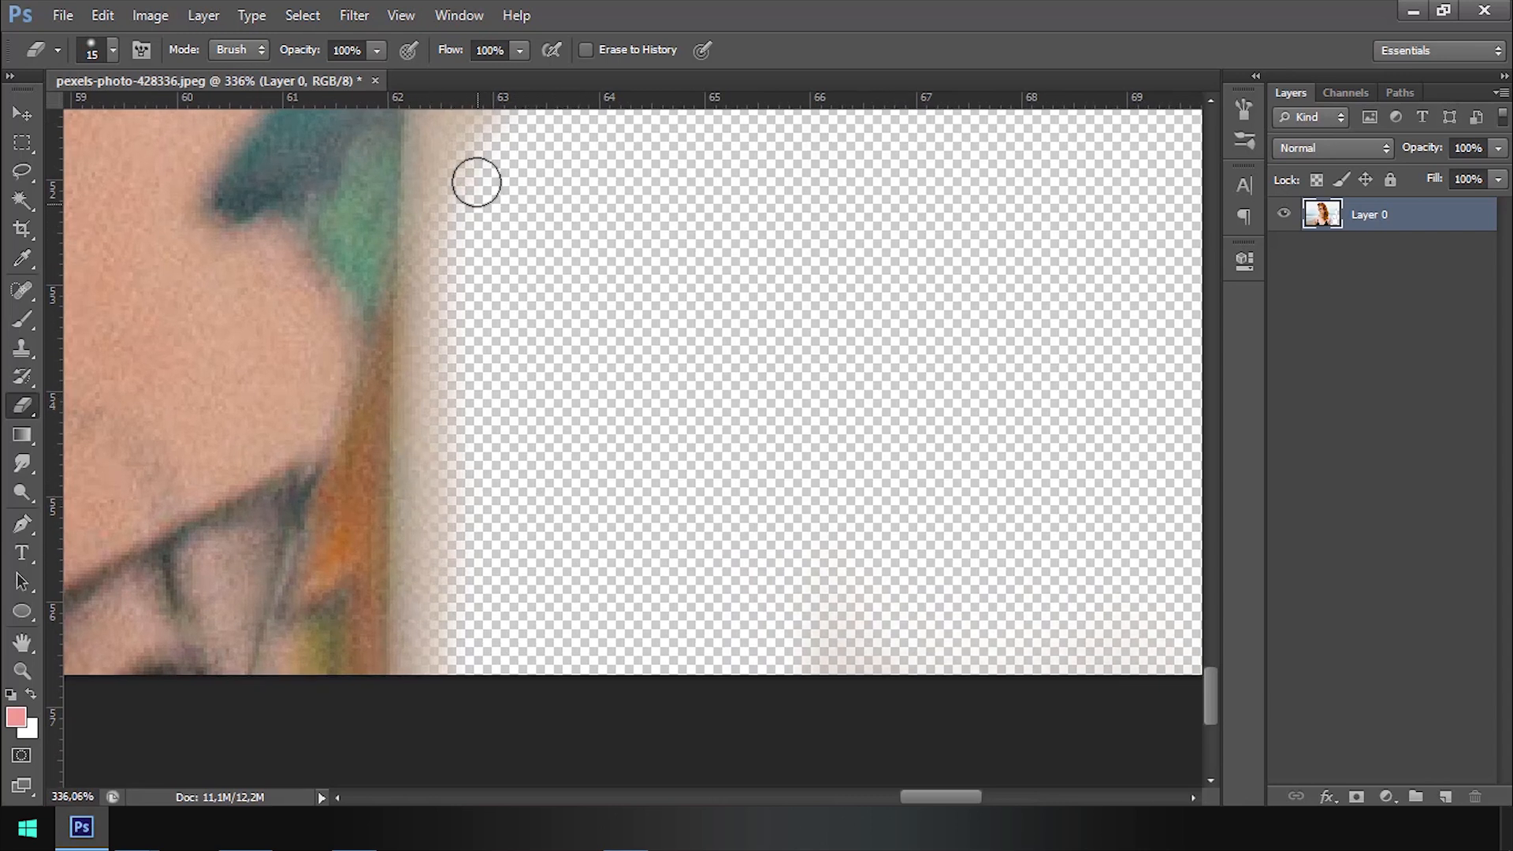
mouse_move(467, 156)
mouse_down()
mouse_move(433, 343)
mouse_move(442, 669)
mouse_up()
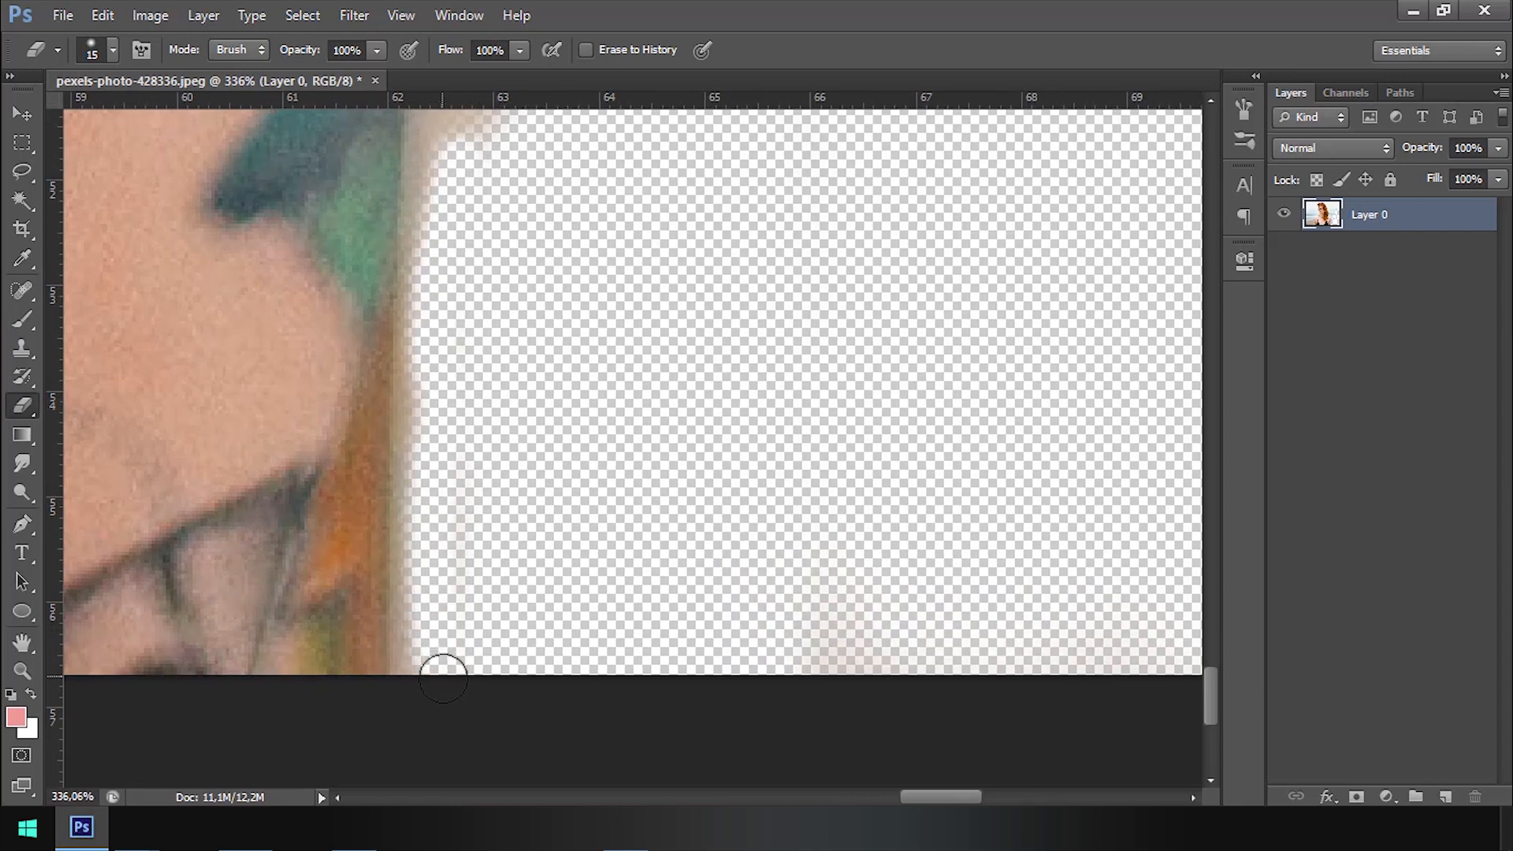
drag(429, 341, 414, 490)
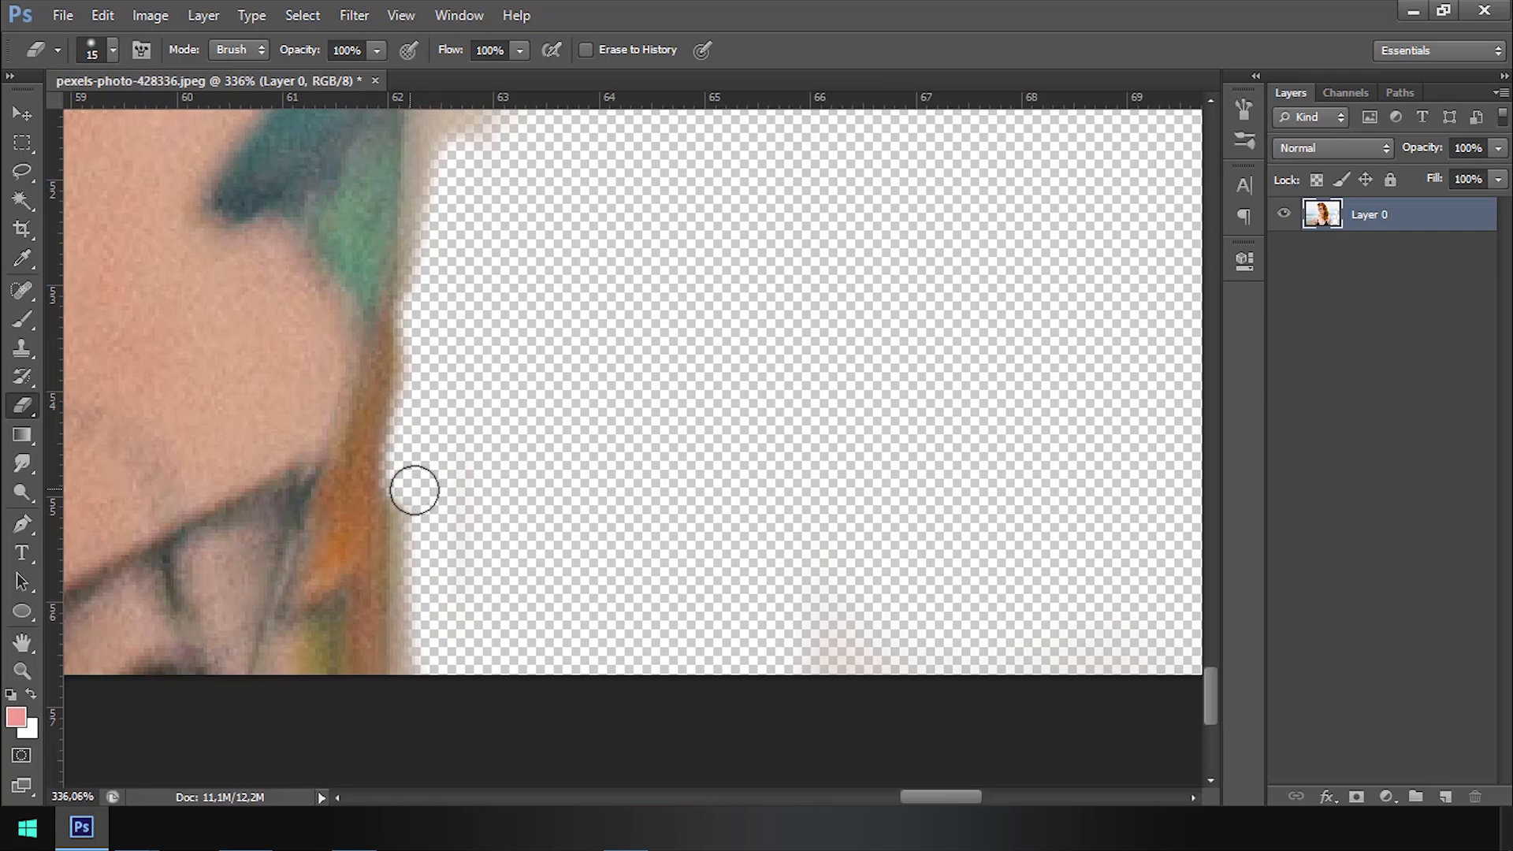
key(ctrl+z)
drag(421, 324, 423, 646)
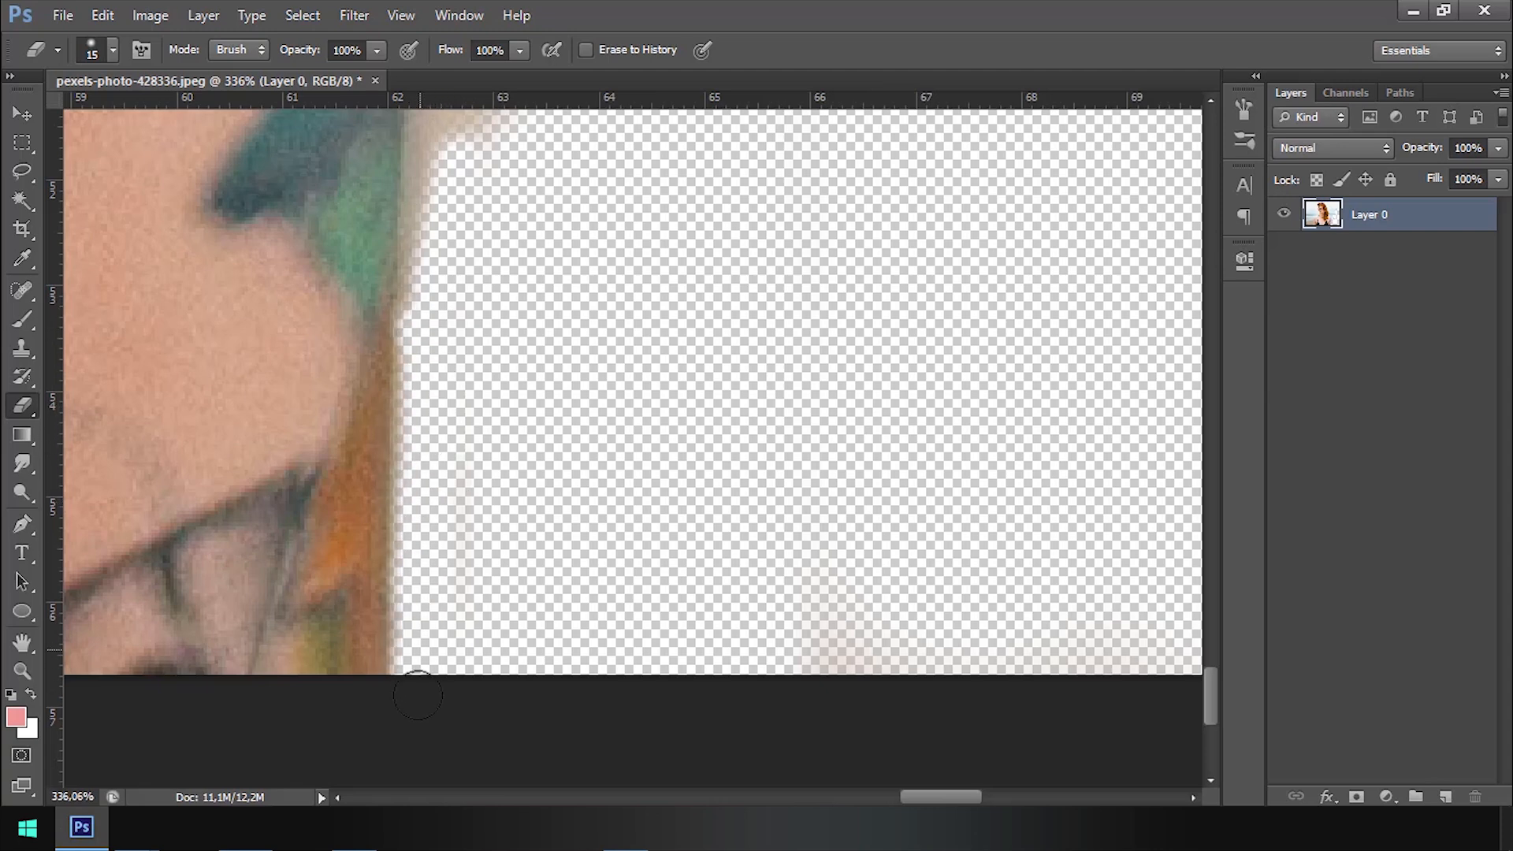
Step: Continue erasing the sand fringe upward along the arm's outer edge, past the teal and red tattoo areas
scroll(454, 554, up, 3)
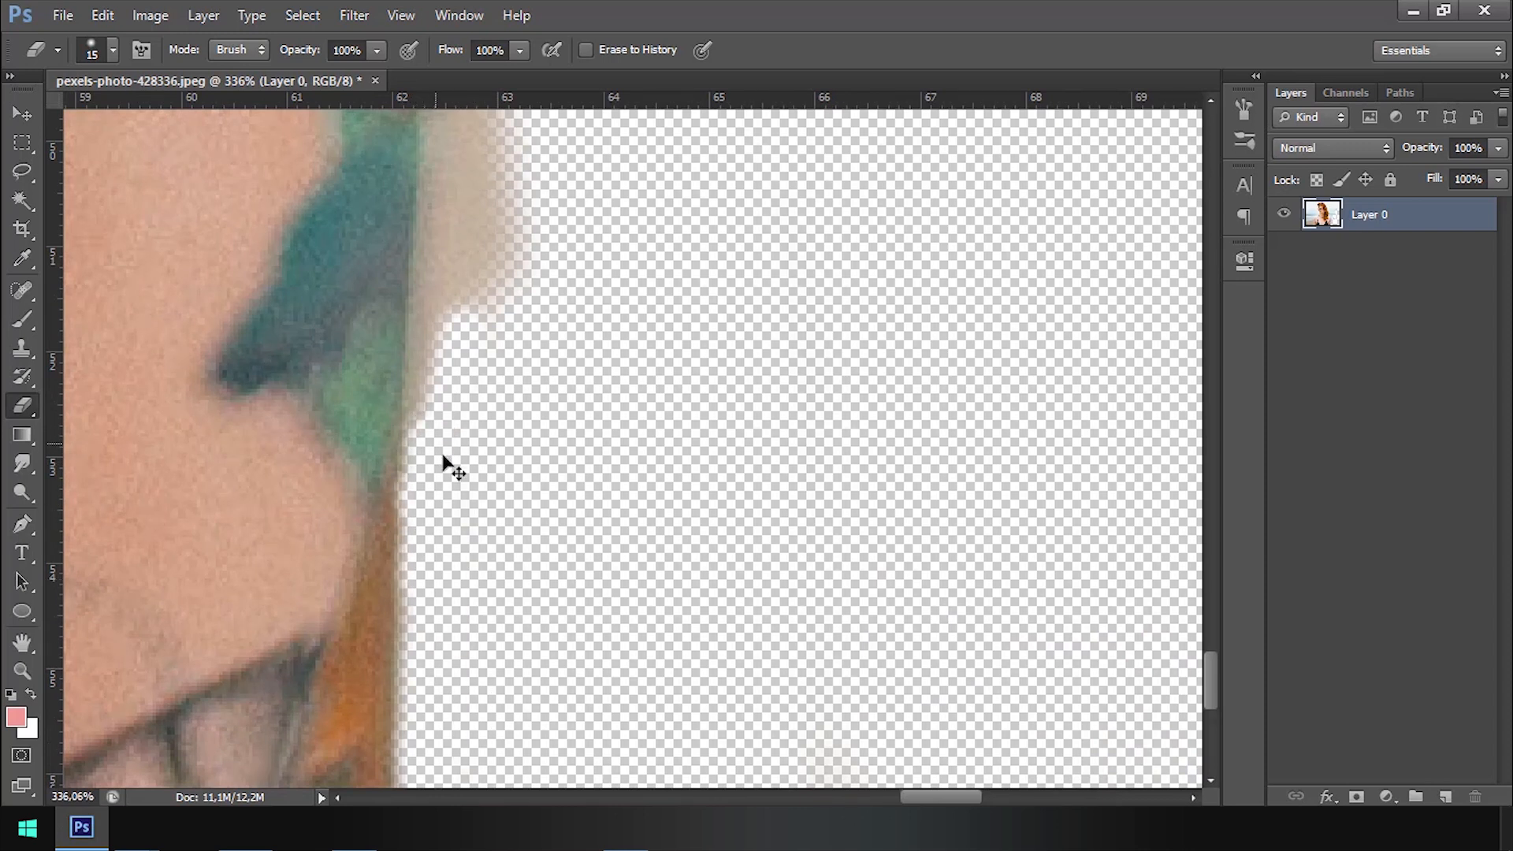
mouse_move(436, 509)
mouse_down()
mouse_move(439, 334)
mouse_move(463, 274)
mouse_move(512, 216)
mouse_up()
key(space)
mouse_move(476, 305)
mouse_down()
mouse_move(561, 396)
mouse_move(584, 448)
mouse_up()
mouse_move(522, 379)
mouse_down()
mouse_move(542, 303)
mouse_move(566, 421)
mouse_move(543, 220)
mouse_move(576, 395)
mouse_move(524, 252)
mouse_move(592, 389)
mouse_up()
key(space)
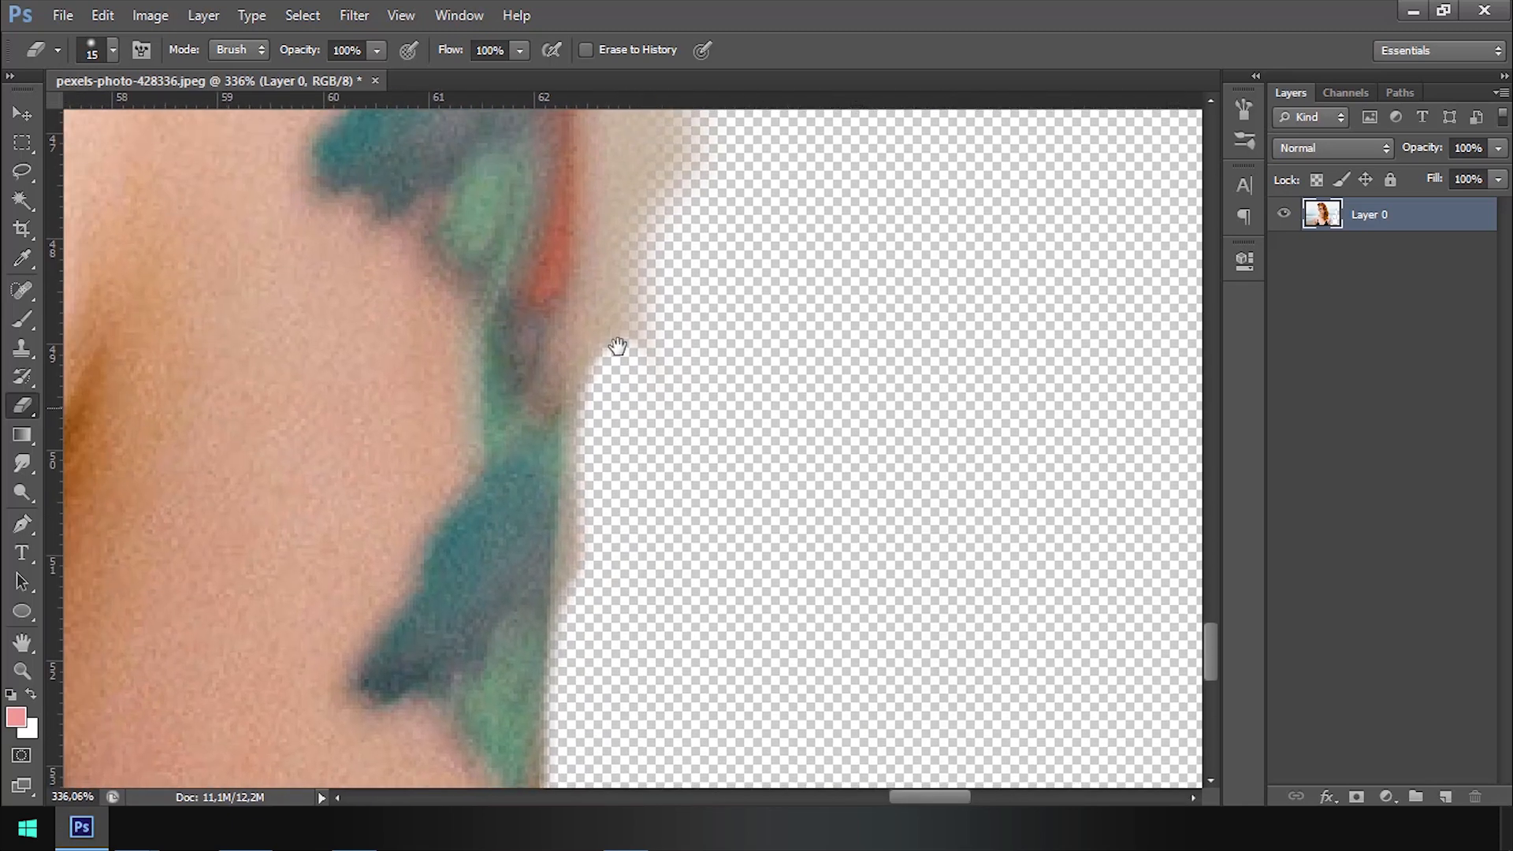
mouse_move(646, 192)
mouse_down()
mouse_move(641, 342)
mouse_move(613, 323)
mouse_move(605, 149)
mouse_up()
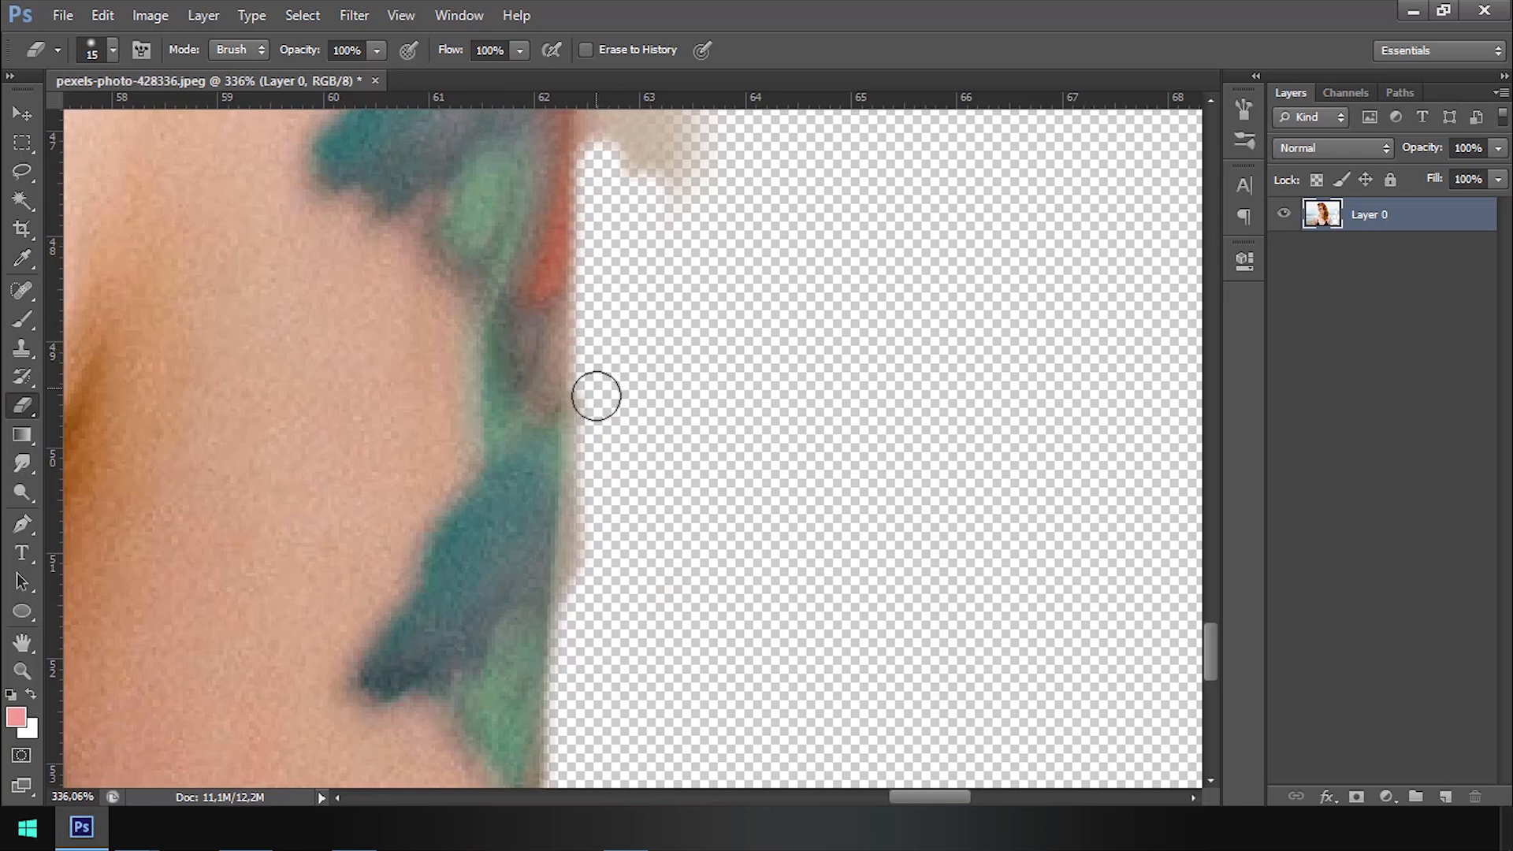
drag(576, 518, 592, 508)
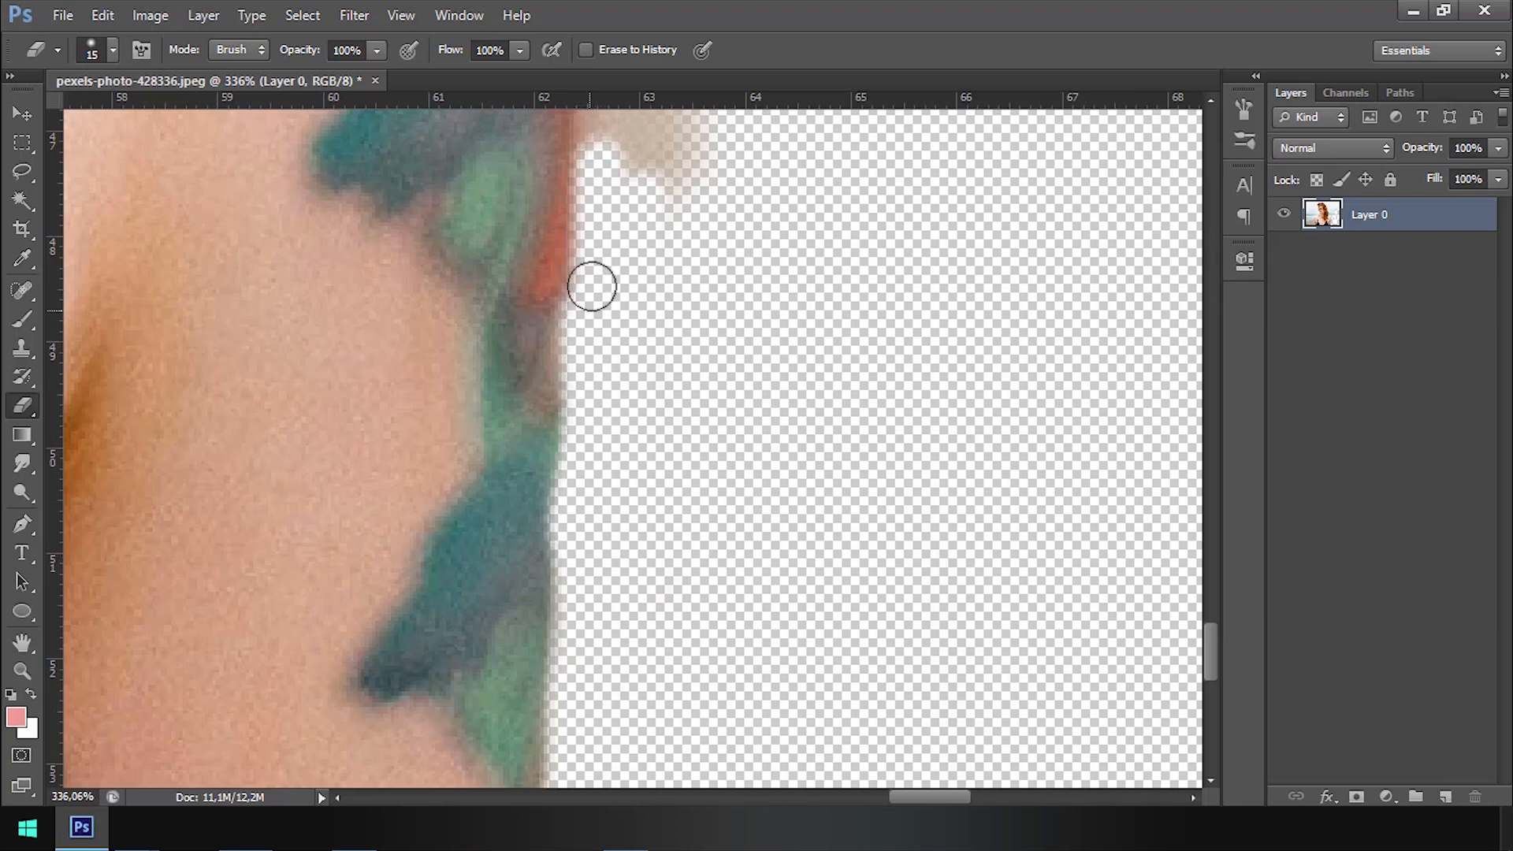
Step: Erase the sand and sky fringe up the tattooed upper arm and around the shoulder's curve with the 15 px eraser
mouse_move(593, 233)
mouse_down()
mouse_move(611, 473)
mouse_move(625, 226)
mouse_move(678, 502)
mouse_move(656, 337)
mouse_move(655, 438)
mouse_up()
mouse_move(688, 580)
mouse_down()
mouse_move(710, 494)
mouse_move(673, 311)
mouse_move(703, 397)
mouse_move(688, 206)
mouse_move(714, 358)
mouse_move(745, 342)
mouse_move(748, 270)
mouse_move(705, 433)
mouse_move(680, 429)
mouse_move(661, 228)
mouse_move(650, 419)
mouse_up()
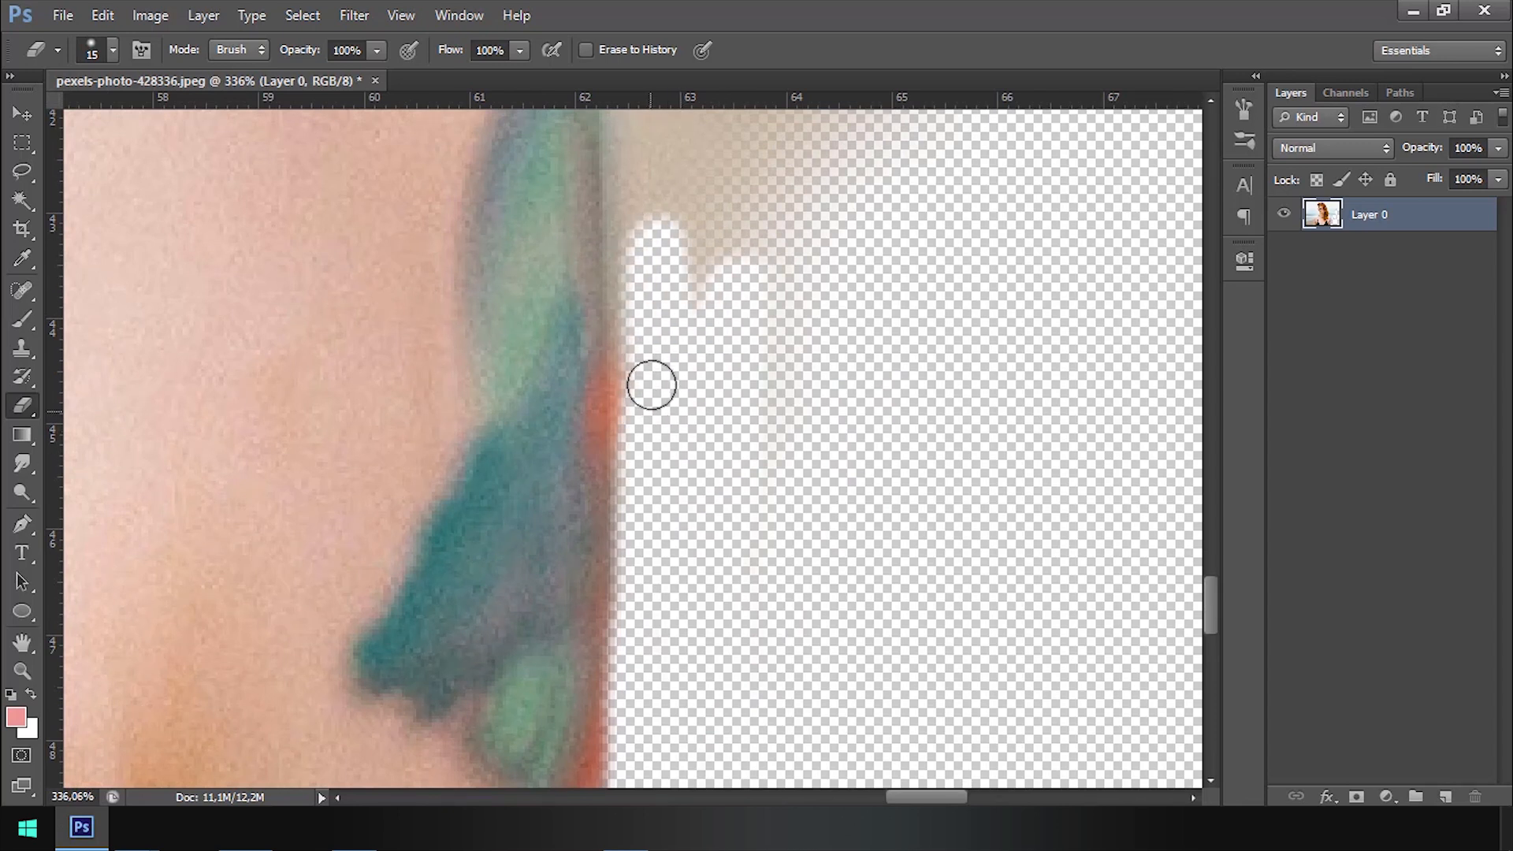
mouse_move(634, 209)
mouse_down()
mouse_move(673, 339)
mouse_move(686, 220)
mouse_move(670, 224)
mouse_move(653, 148)
mouse_move(647, 272)
mouse_up()
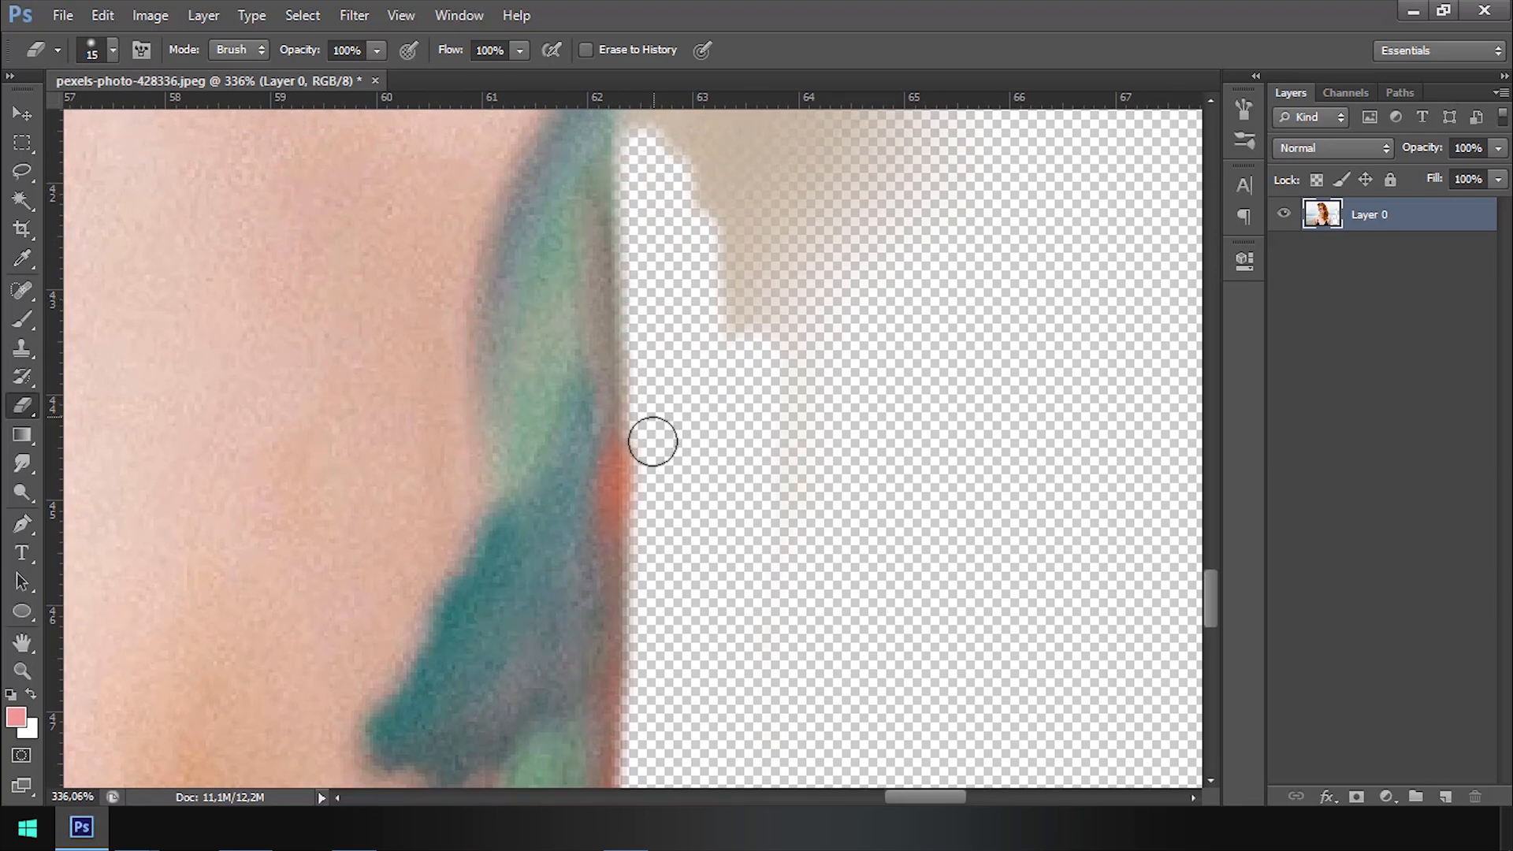
mouse_move(726, 350)
mouse_down()
mouse_move(702, 547)
mouse_move(689, 273)
mouse_move(696, 480)
mouse_move(648, 258)
mouse_move(645, 427)
mouse_up()
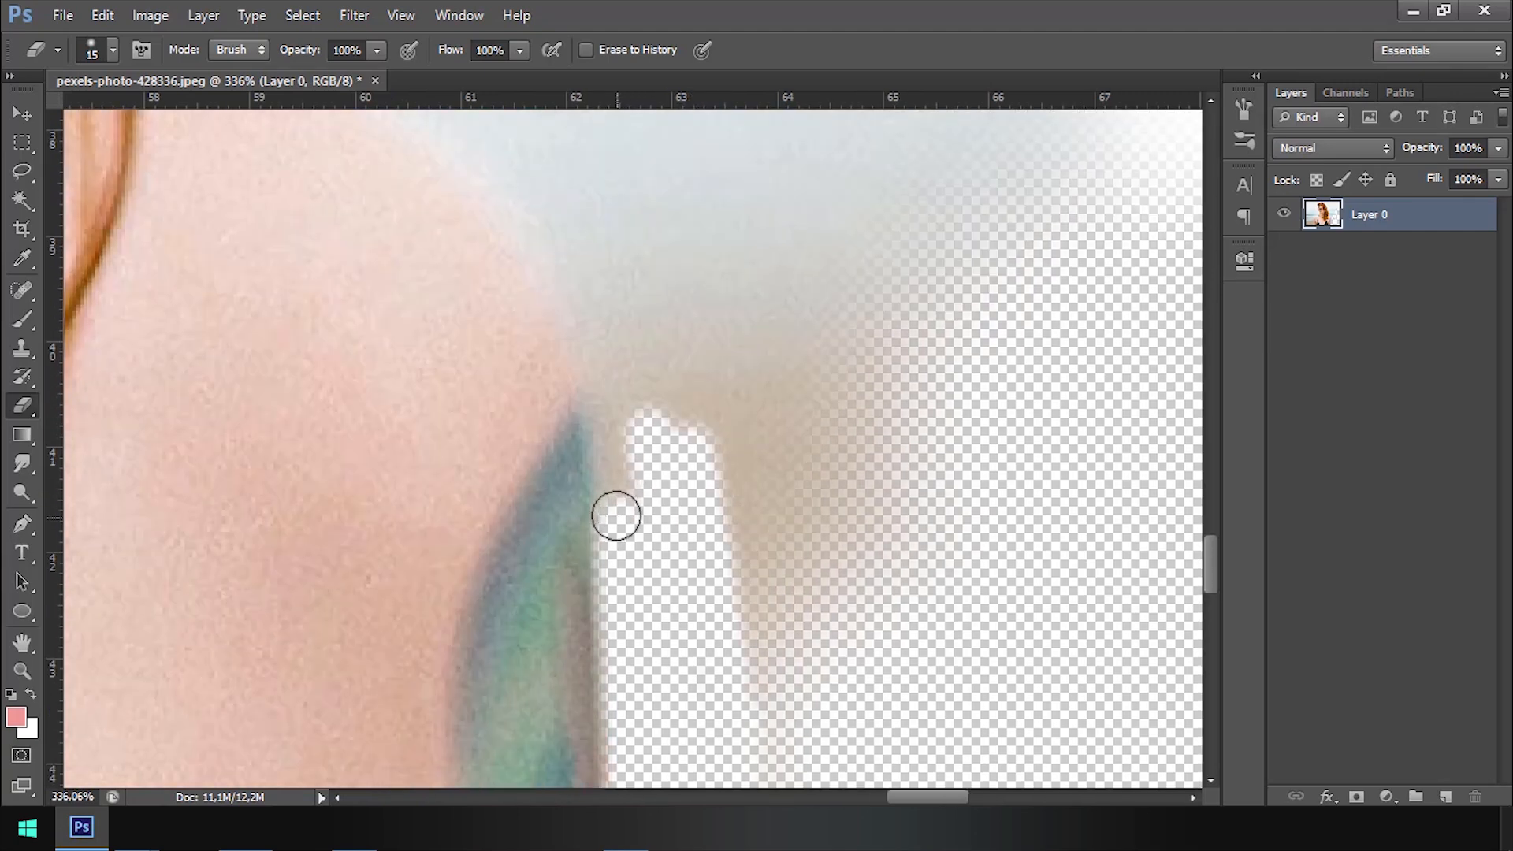
mouse_move(616, 515)
mouse_down()
mouse_move(597, 291)
mouse_move(607, 368)
mouse_move(569, 249)
mouse_move(677, 442)
mouse_move(505, 278)
mouse_move(578, 328)
mouse_move(706, 463)
mouse_up()
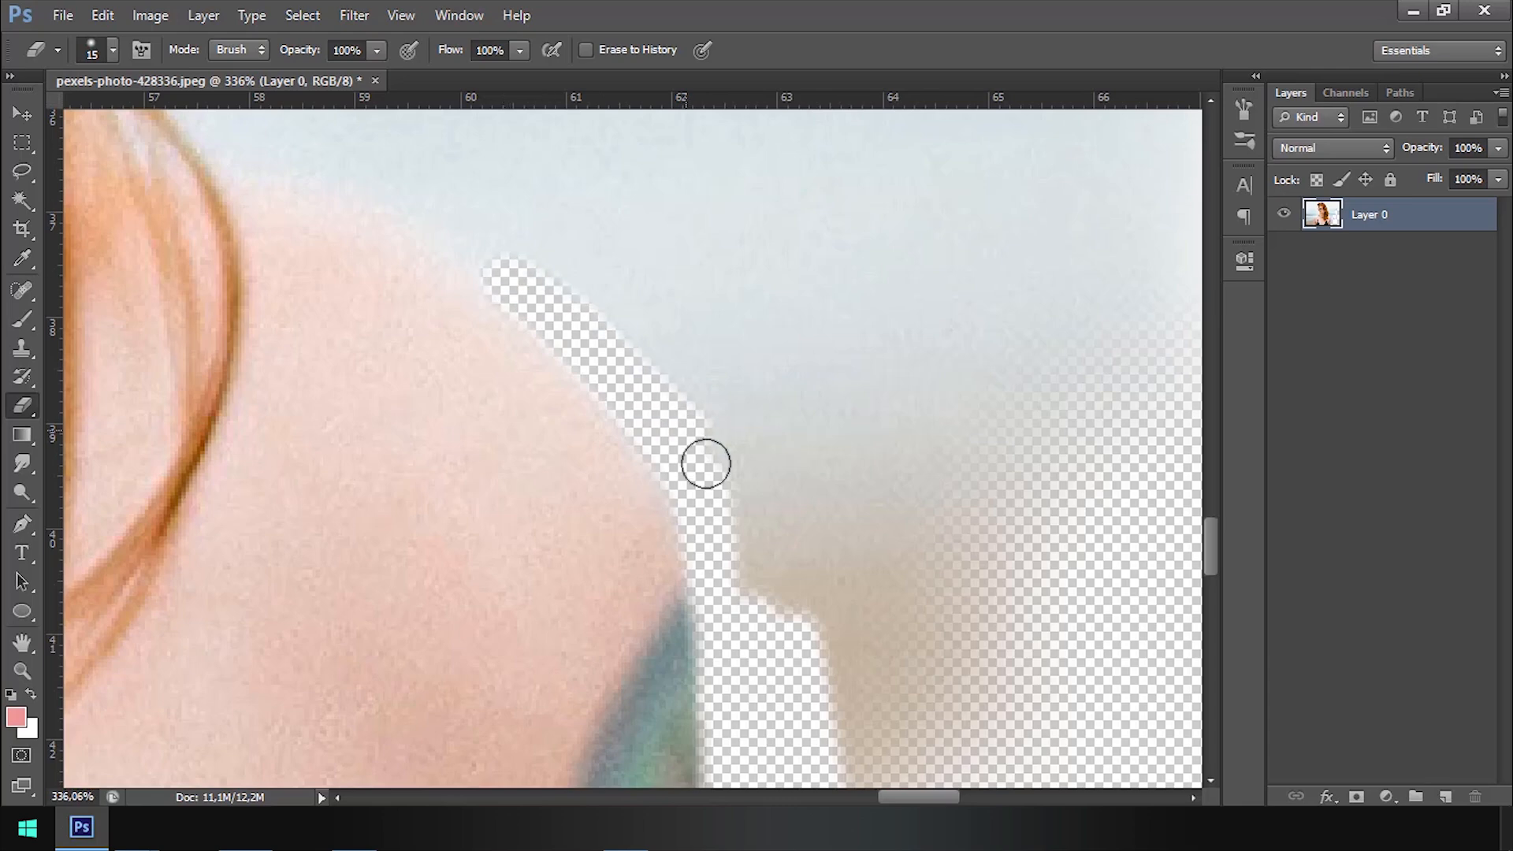
mouse_move(597, 330)
mouse_down()
mouse_move(743, 456)
mouse_move(770, 499)
mouse_up()
mouse_move(706, 449)
mouse_down()
mouse_move(624, 396)
mouse_move(745, 434)
mouse_move(473, 332)
mouse_move(638, 387)
mouse_move(590, 367)
mouse_move(599, 392)
mouse_move(625, 353)
mouse_move(707, 435)
mouse_up()
Step: Enlarge the eraser to 300 px and erase the blurred sea and sand remnants beside the tattooed shoulder
scroll(646, 375, down, 6)
key(bracketright)
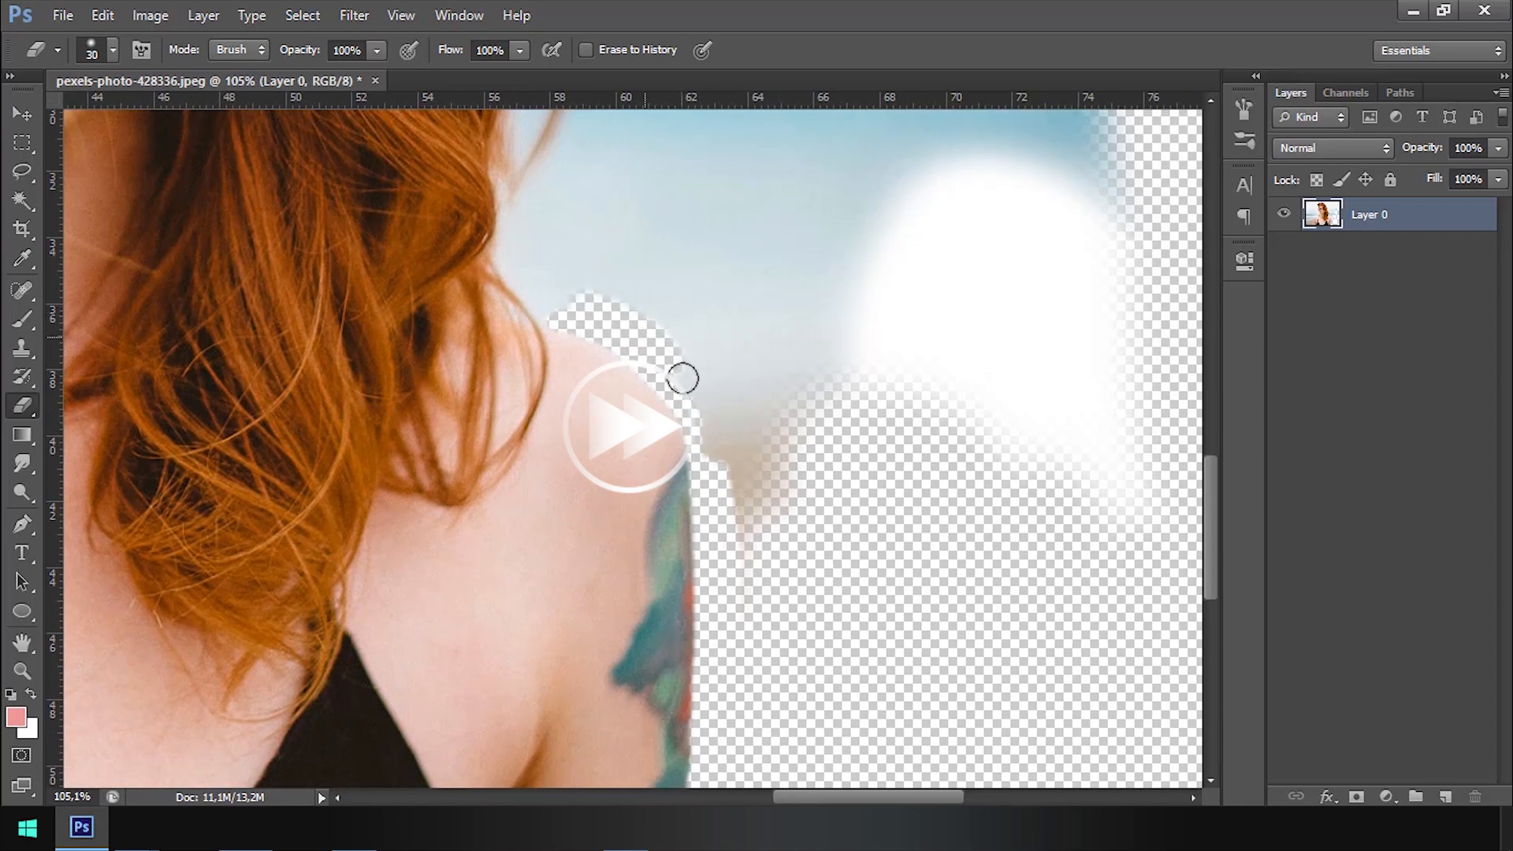
scroll(720, 469, down, 3)
key(bracketright)
key(bracketright)
key(bracketright)
key(bracketright)
key(bracketright)
key(bracketright)
key(bracketright)
key(bracketright)
key(bracketright)
key(bracketright)
key(bracketright)
key(bracketright)
key(bracketright)
key(bracketright)
key(bracketright)
key(bracketright)
key(bracketright)
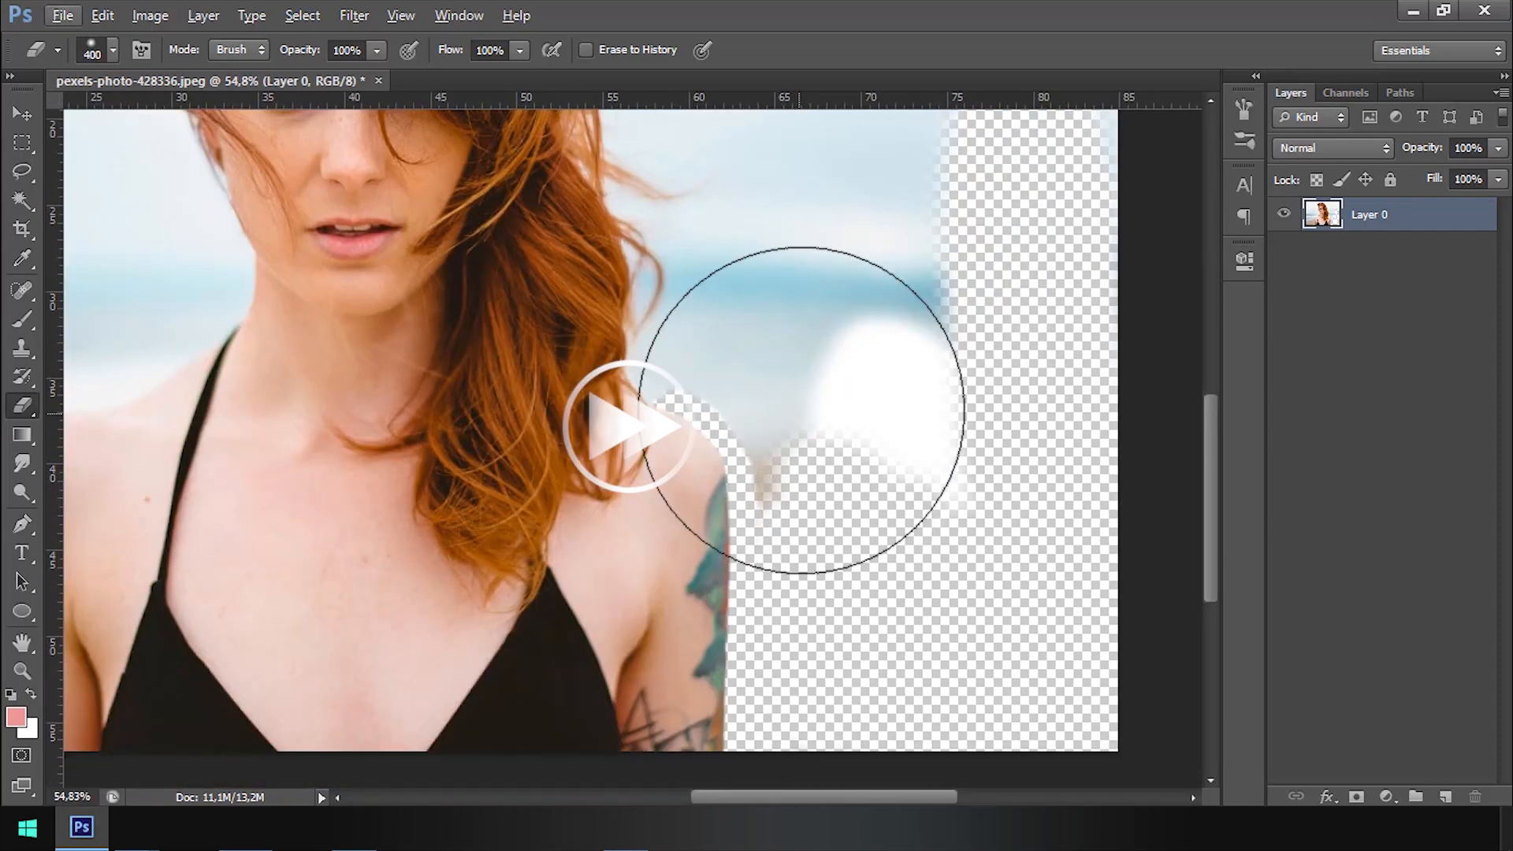
key(bracketleft)
key(bracketleft)
key(bracketleft)
drag(818, 309, 919, 433)
Step: Erase the sea and sky beside the long side of the hair up to the photo's upper edge with the 300 px eraser
right_click(808, 264)
mouse_move(1017, 206)
mouse_down()
mouse_move(1015, 238)
mouse_move(829, 451)
mouse_move(813, 390)
mouse_move(778, 353)
mouse_move(849, 216)
mouse_move(812, 573)
mouse_move(876, 450)
mouse_move(925, 264)
mouse_move(979, 465)
mouse_up()
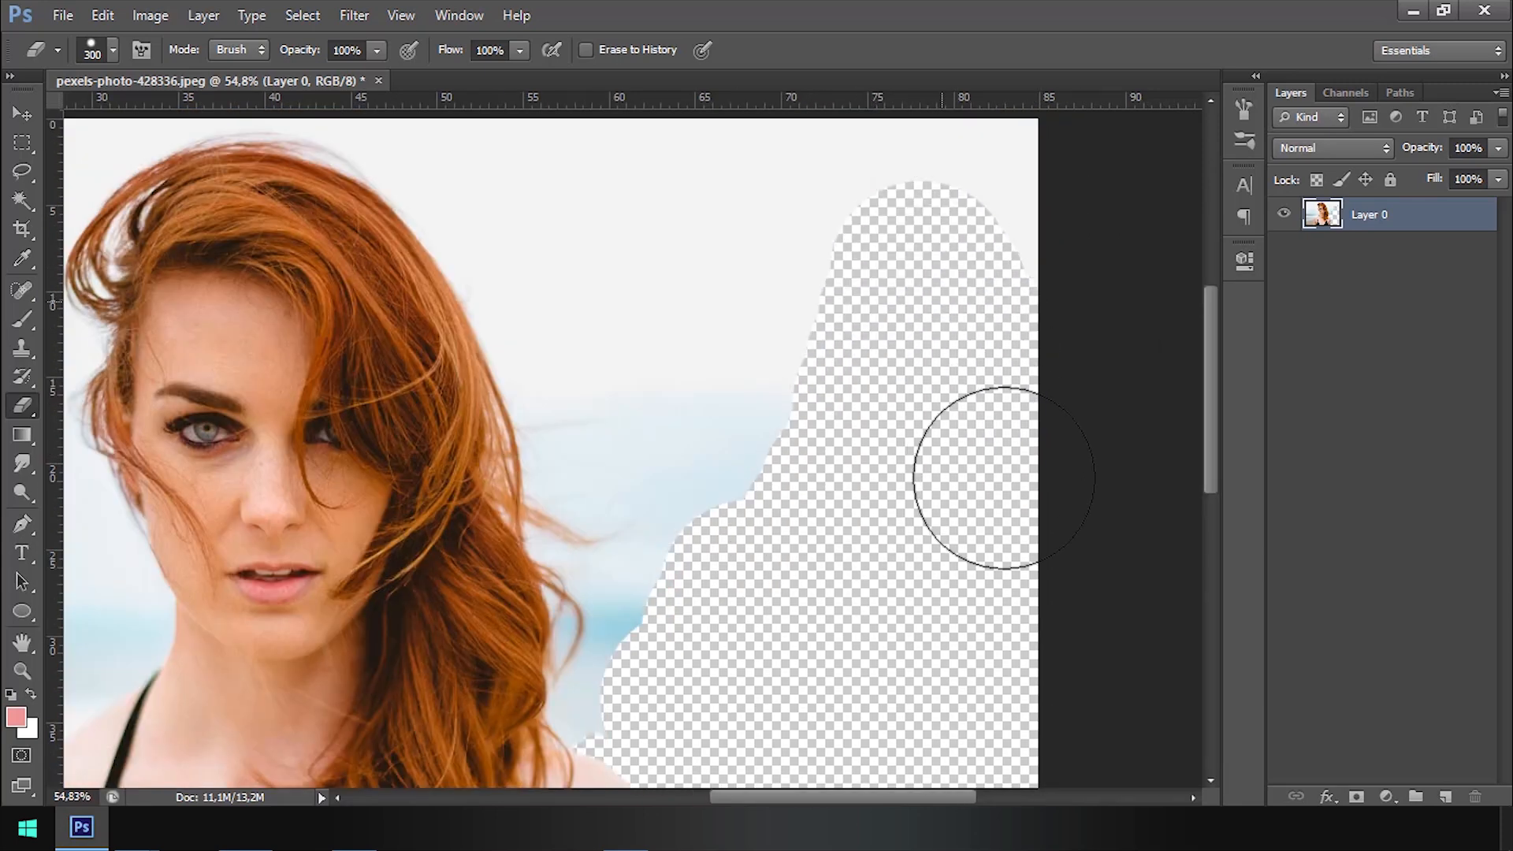
mouse_move(970, 368)
mouse_down()
mouse_move(938, 610)
mouse_move(835, 389)
mouse_move(836, 605)
mouse_move(955, 461)
mouse_up()
mouse_move(931, 568)
mouse_down()
mouse_move(859, 454)
mouse_move(789, 278)
mouse_move(653, 224)
mouse_up()
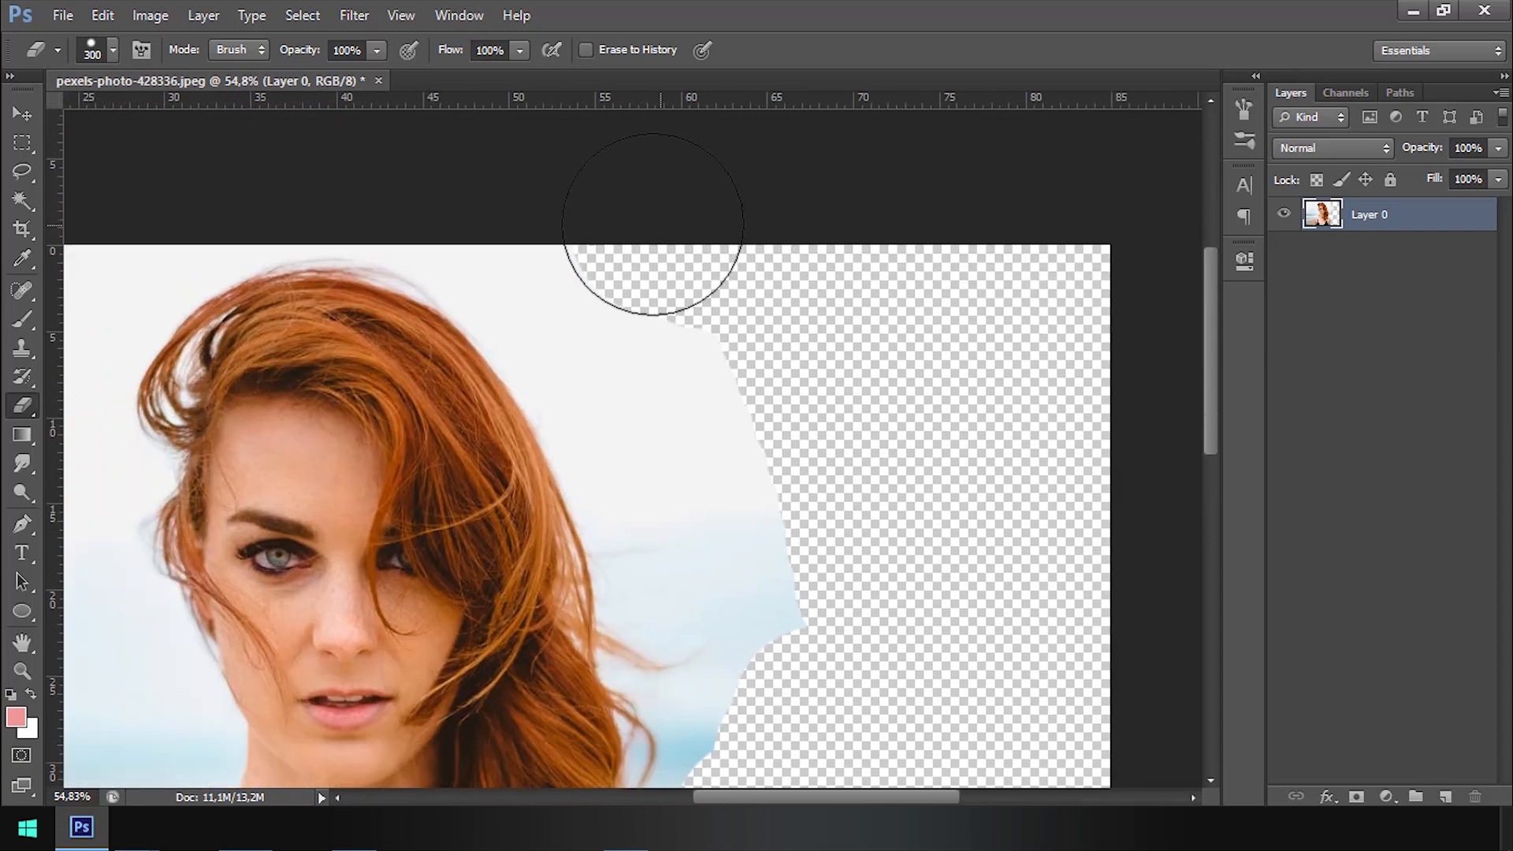
mouse_move(513, 205)
mouse_down()
mouse_move(682, 288)
mouse_move(745, 388)
mouse_move(804, 586)
mouse_move(703, 546)
mouse_move(669, 359)
mouse_up()
mouse_move(574, 254)
mouse_down()
mouse_move(656, 380)
mouse_move(722, 540)
mouse_move(780, 558)
mouse_up()
drag(728, 443, 1040, 471)
Step: Erase large patches of sky on the other side of the head and a round patch above the untattooed shoulder
drag(374, 287, 244, 411)
mouse_move(386, 444)
mouse_down()
mouse_move(564, 399)
mouse_move(757, 408)
mouse_up()
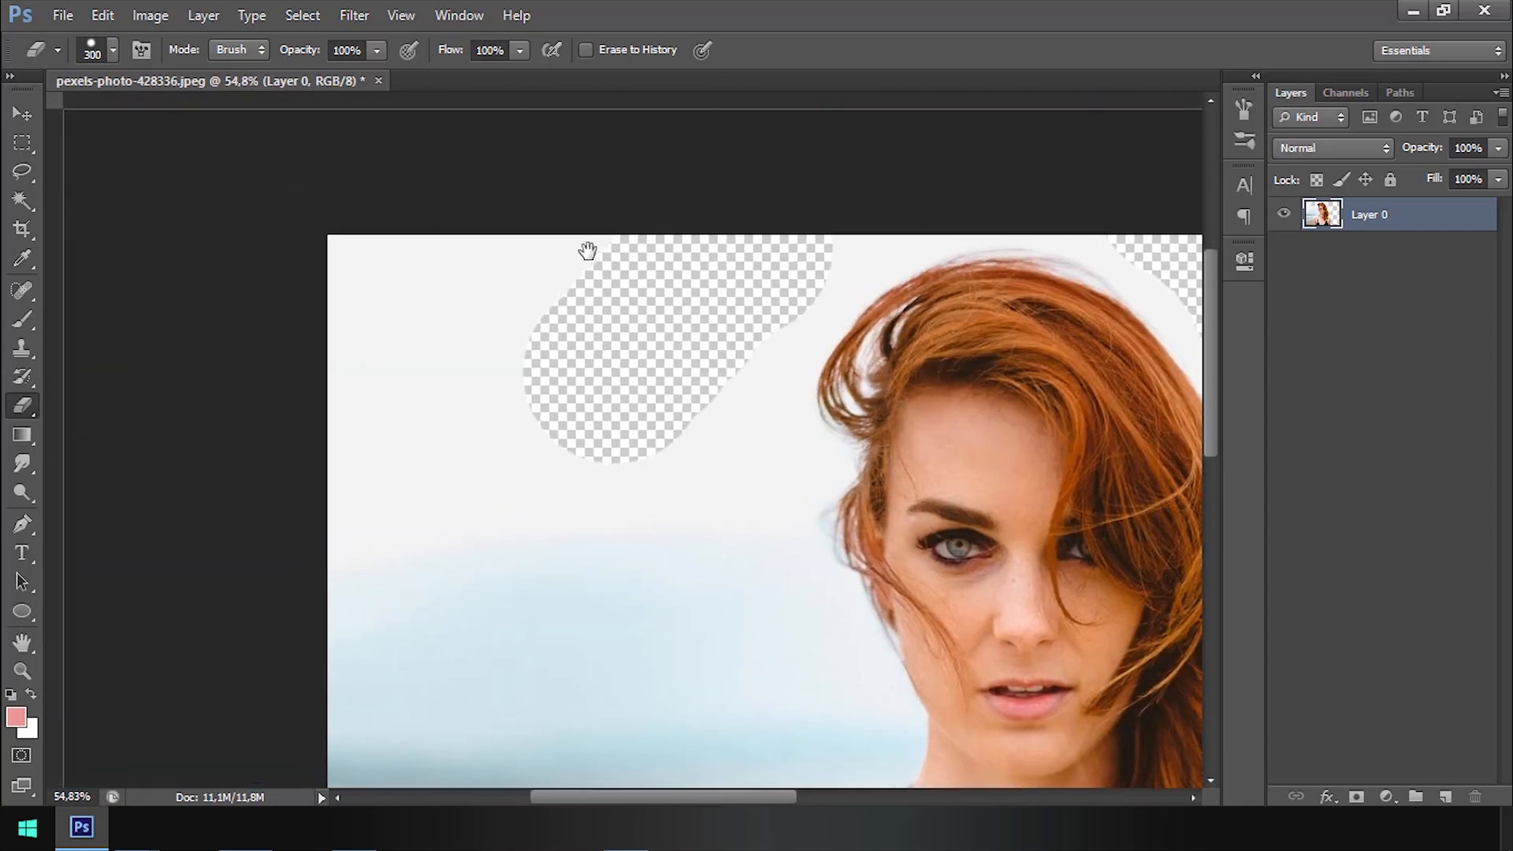
mouse_move(554, 241)
mouse_down()
mouse_move(505, 429)
mouse_move(465, 264)
mouse_up()
drag(625, 573, 450, 217)
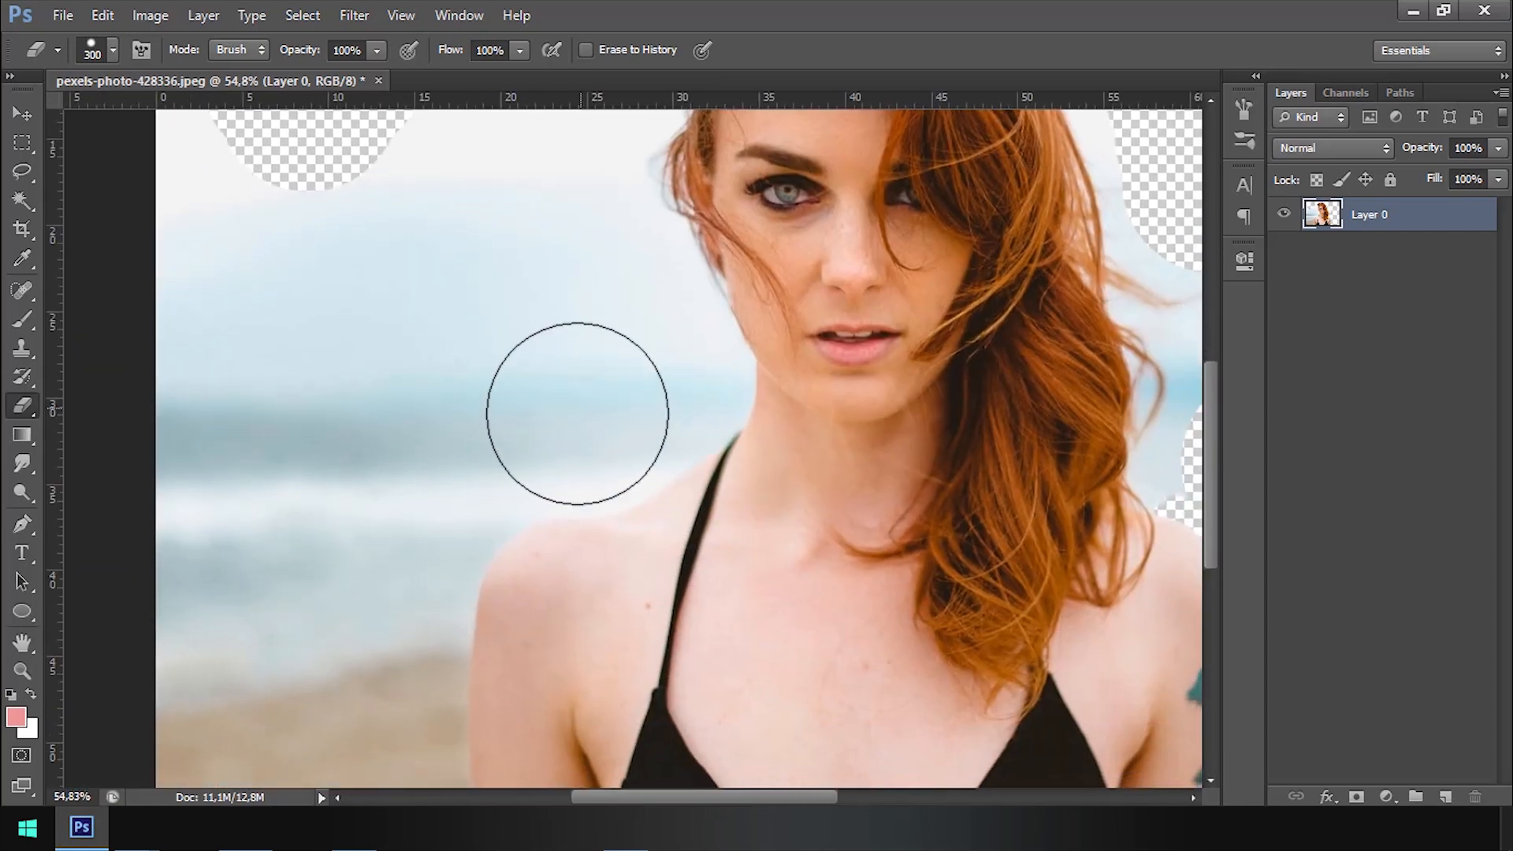
click(563, 409)
Step: Reduce the eraser size to 50 px and lower its hardness for softer edges
key(bracketleft)
key(bracketleft)
key(bracketleft)
key(bracketleft)
key(bracketleft)
key(bracketleft)
key(bracketleft)
key(bracketleft)
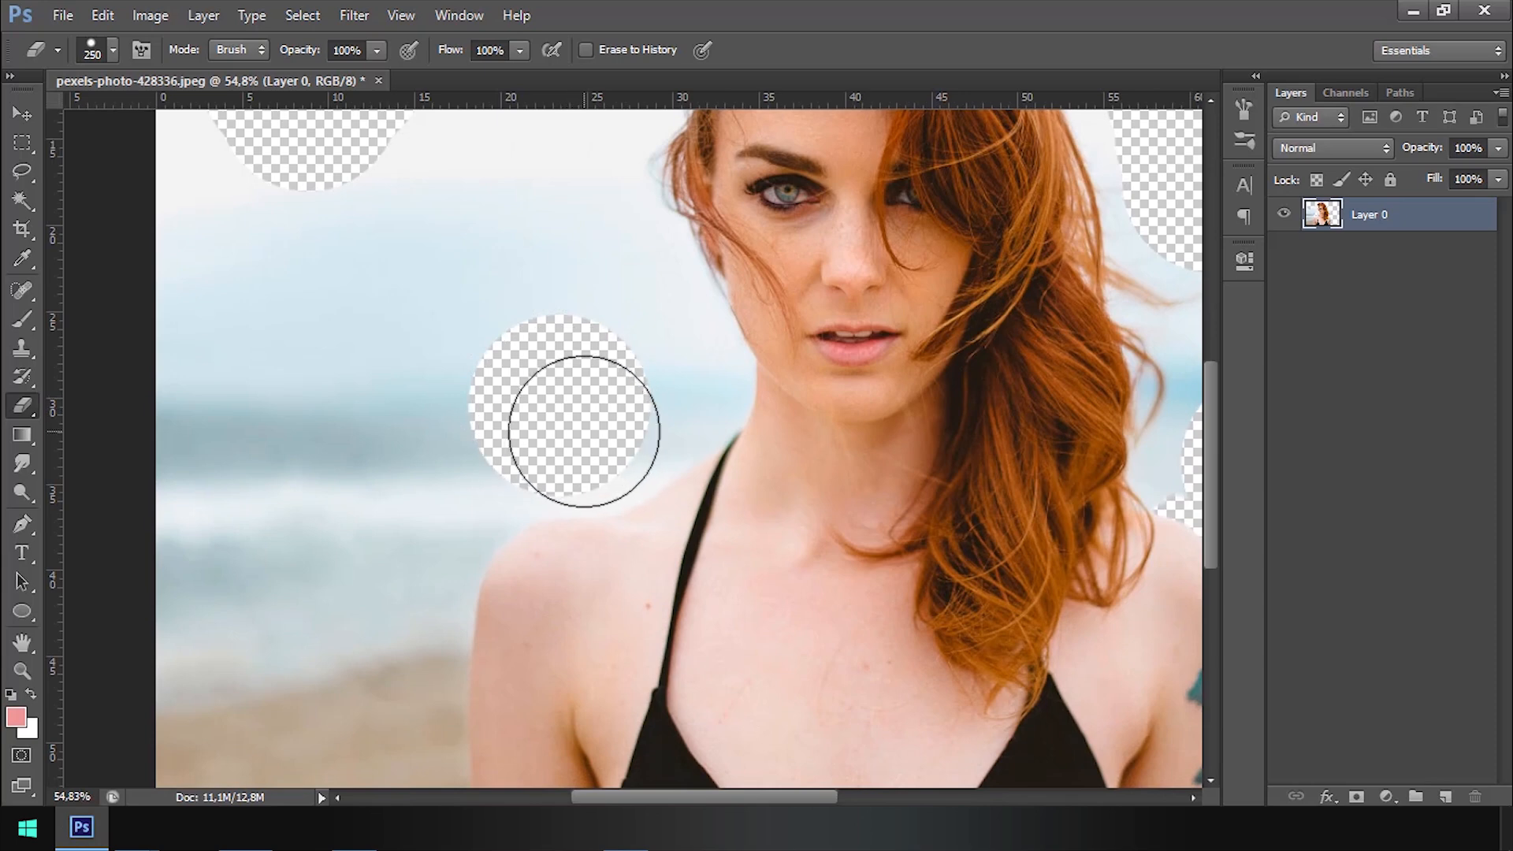
right_click(637, 477)
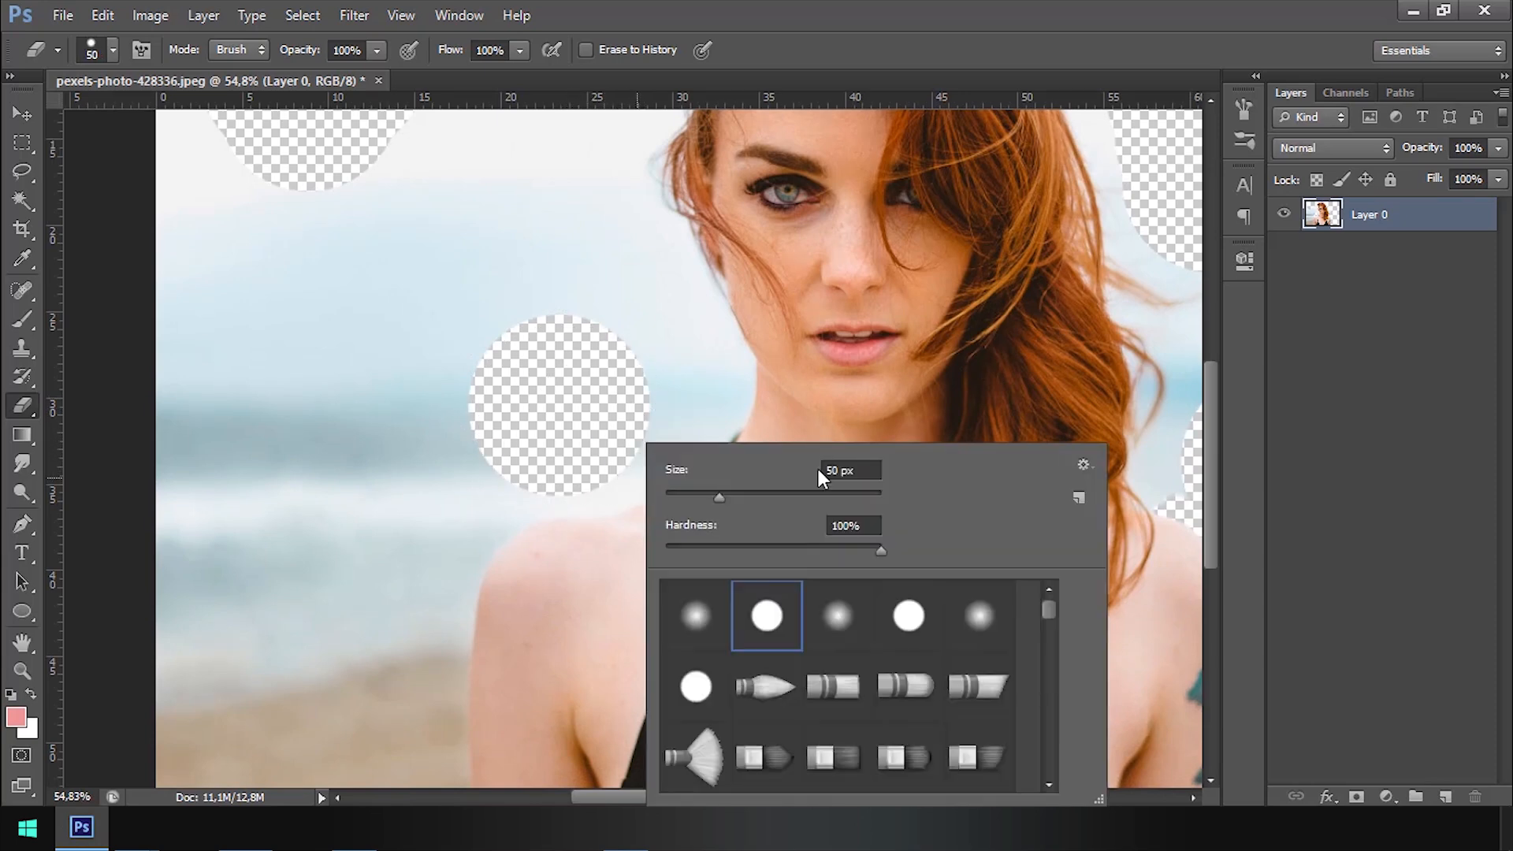
drag(878, 549, 693, 556)
click(584, 475)
Step: Erase a strip of sand beside the untattooed arm down to the photo's lower edge
scroll(425, 720, up, 5)
mouse_move(436, 625)
mouse_down()
mouse_move(469, 294)
mouse_move(588, 507)
mouse_up()
drag(529, 371, 603, 591)
drag(587, 496, 627, 595)
scroll(618, 575, up, 6)
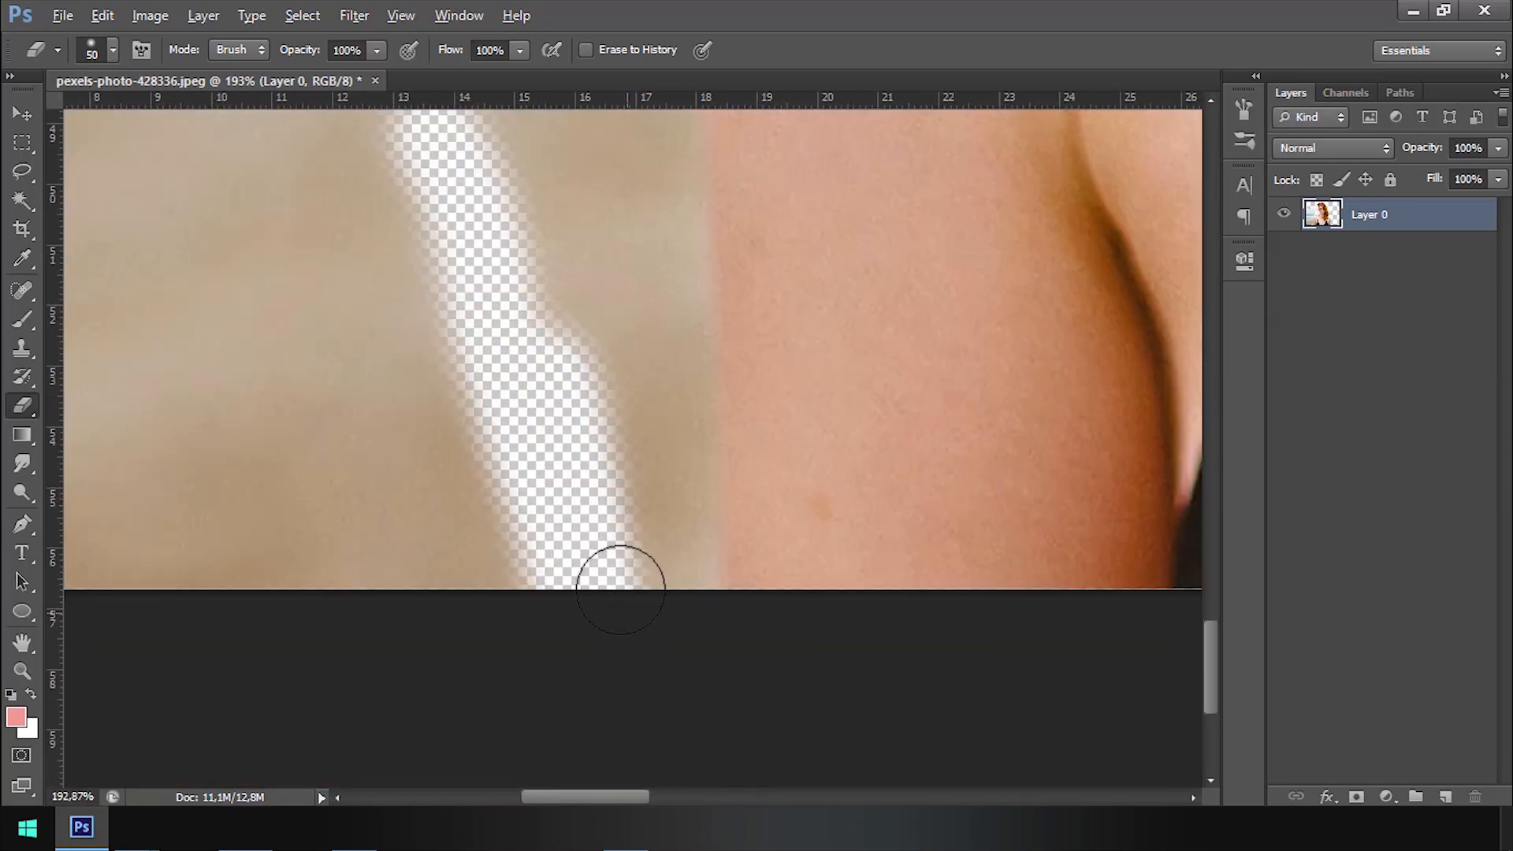
Step: Erase the sand fringe along the outer edge of the untattooed arm, reducing the eraser to 40 px
mouse_move(631, 445)
mouse_down()
mouse_move(661, 637)
mouse_move(641, 392)
mouse_move(705, 718)
mouse_up()
drag(702, 544, 654, 387)
drag(634, 509, 642, 747)
mouse_move(662, 508)
mouse_down()
mouse_move(612, 703)
mouse_move(544, 441)
mouse_up()
mouse_move(695, 697)
mouse_down()
mouse_move(493, 584)
mouse_move(547, 348)
mouse_move(452, 378)
mouse_up()
drag(560, 314, 527, 424)
mouse_move(571, 489)
mouse_down()
mouse_move(544, 268)
mouse_move(532, 537)
mouse_up()
scroll(564, 386, down, 1)
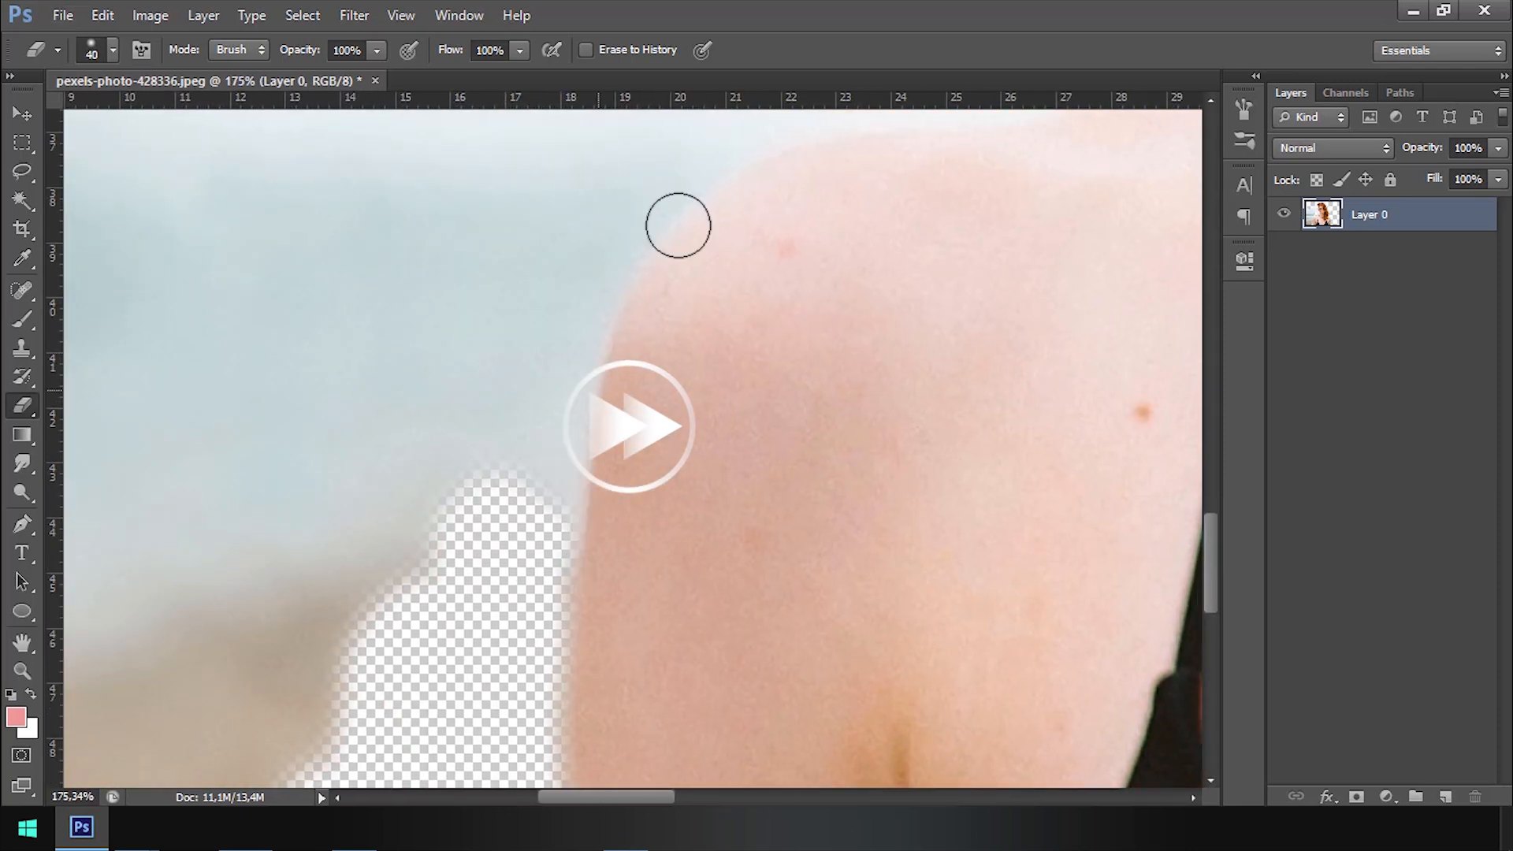
Step: Erase the background around the untattooed shoulder's curve and along its top with the 40 px eraser
mouse_move(694, 161)
mouse_down()
mouse_move(541, 510)
mouse_move(552, 573)
mouse_up()
drag(693, 271, 518, 615)
drag(530, 492, 877, 416)
drag(877, 417, 595, 531)
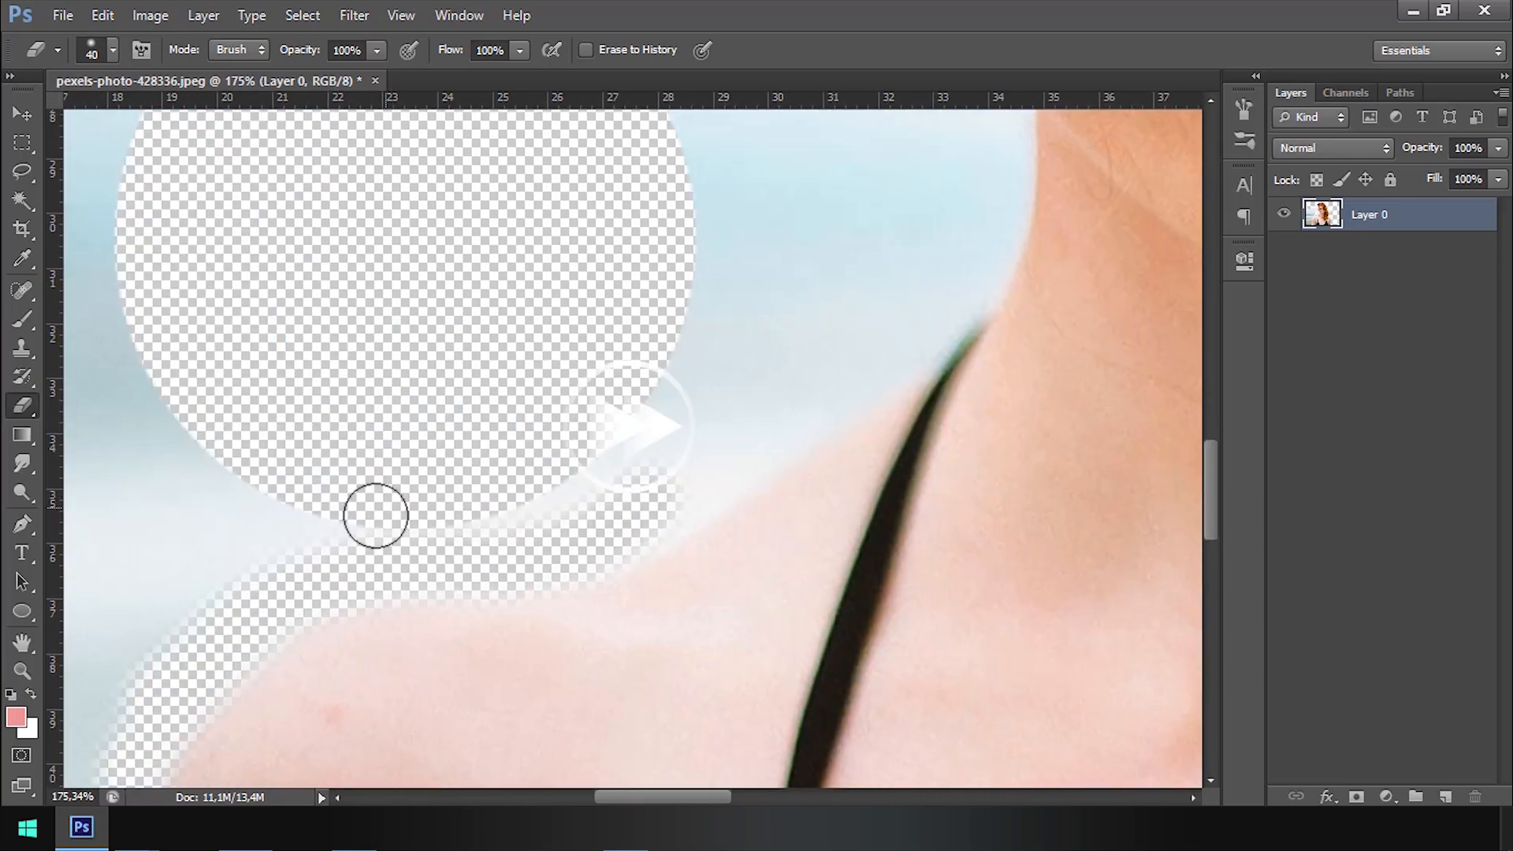
mouse_move(375, 517)
mouse_down()
mouse_move(838, 380)
mouse_move(617, 524)
mouse_up()
drag(618, 523, 421, 656)
Step: Erase the background from the shoulder past the bikini strap along the neck, undoing the last stroke
mouse_move(401, 587)
mouse_down()
mouse_move(659, 500)
mouse_move(784, 362)
mouse_move(798, 236)
mouse_up()
mouse_move(798, 222)
mouse_down()
mouse_move(788, 344)
mouse_move(647, 546)
mouse_up()
mouse_move(729, 292)
mouse_down()
mouse_move(678, 602)
mouse_move(595, 385)
mouse_move(659, 563)
mouse_up()
mouse_move(659, 562)
mouse_down()
mouse_move(636, 409)
mouse_move(514, 345)
mouse_up()
mouse_move(513, 345)
mouse_down()
mouse_move(503, 599)
mouse_move(528, 543)
mouse_up()
key(ctrl+z)
Step: Erase the background along the jaw and cheek up to the loose hair strands beside the eye
mouse_move(547, 637)
mouse_down()
mouse_move(541, 524)
mouse_move(481, 490)
mouse_up()
drag(540, 534, 527, 589)
mouse_move(419, 478)
mouse_down()
mouse_move(496, 628)
mouse_move(457, 480)
mouse_up()
mouse_move(611, 765)
mouse_down()
mouse_move(528, 531)
mouse_move(469, 520)
mouse_up()
drag(330, 229, 441, 512)
drag(555, 555, 625, 347)
mouse_move(504, 562)
mouse_down()
mouse_move(420, 697)
mouse_move(464, 484)
mouse_move(471, 339)
mouse_up()
drag(433, 305, 553, 656)
drag(558, 409, 533, 641)
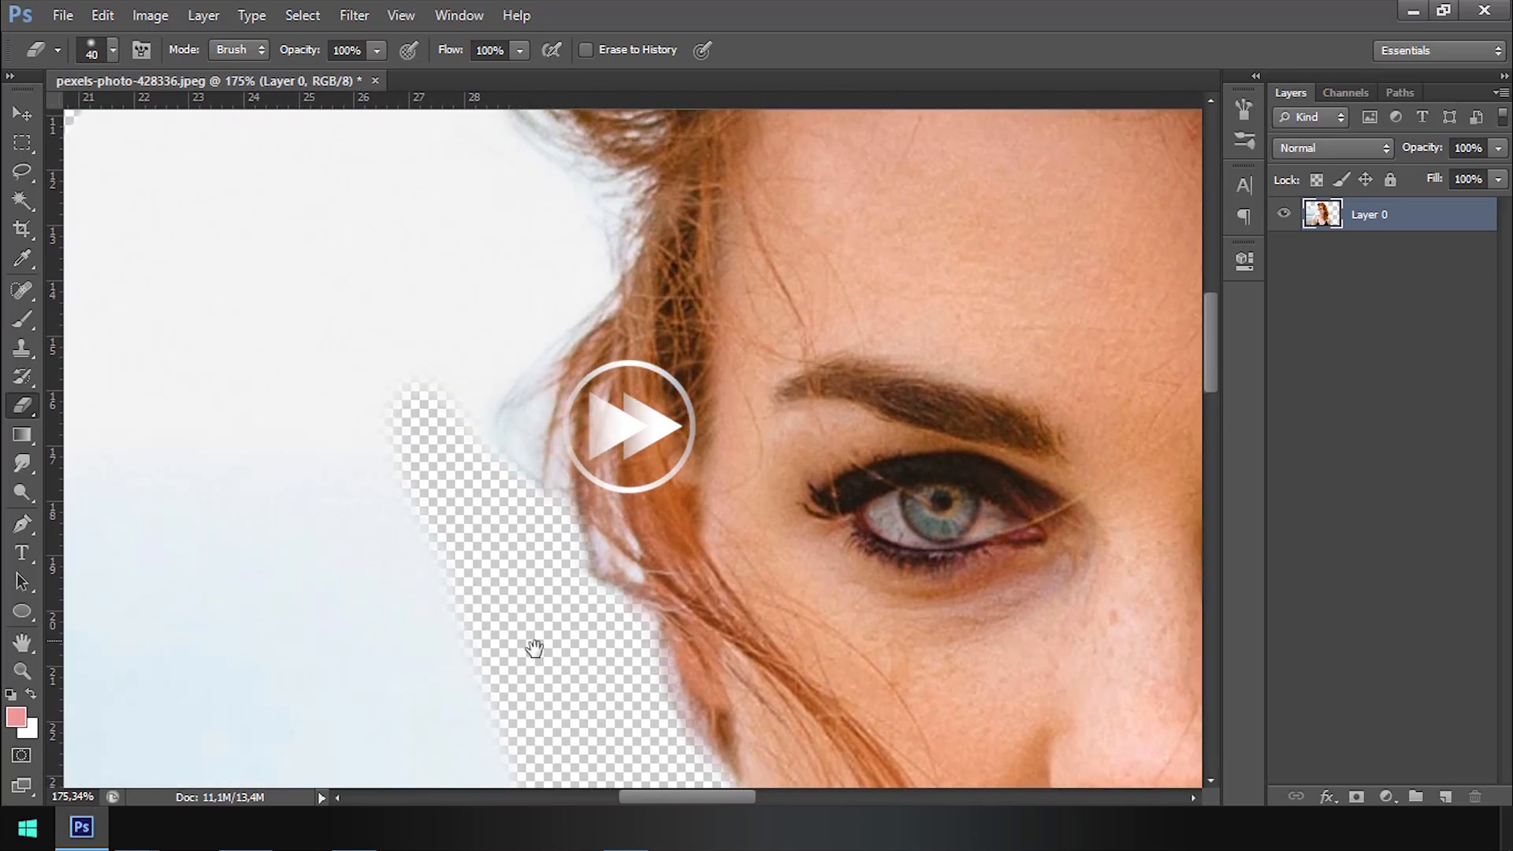
Step: Erase the sky beside the temple hair and around the lower edge of the large curl
mouse_move(525, 417)
mouse_down()
mouse_move(533, 357)
mouse_move(493, 429)
mouse_up()
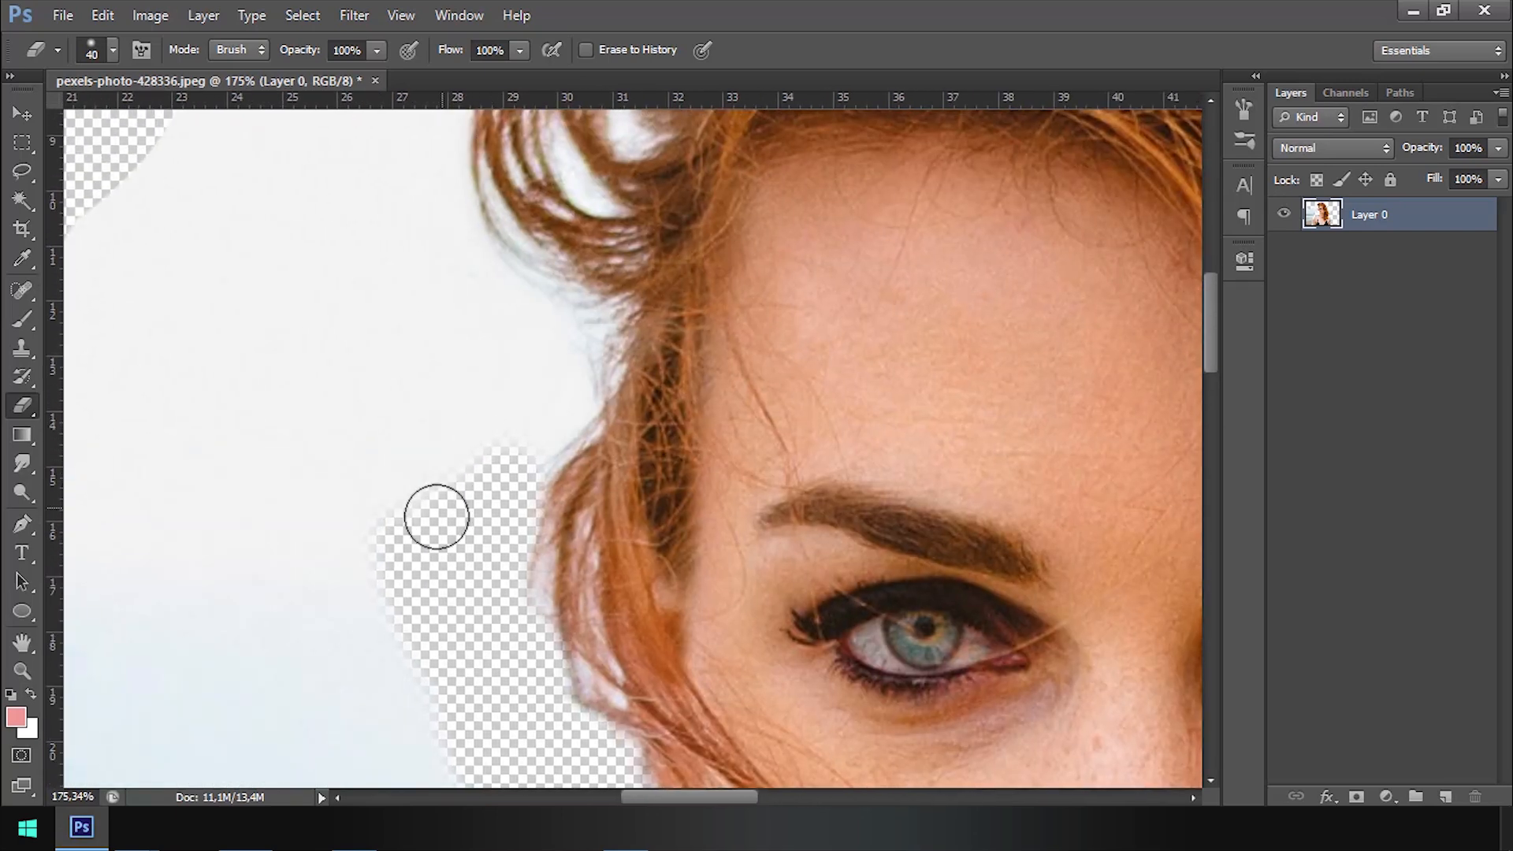
mouse_move(433, 513)
mouse_down()
mouse_move(473, 439)
mouse_move(385, 551)
mouse_move(471, 348)
mouse_up()
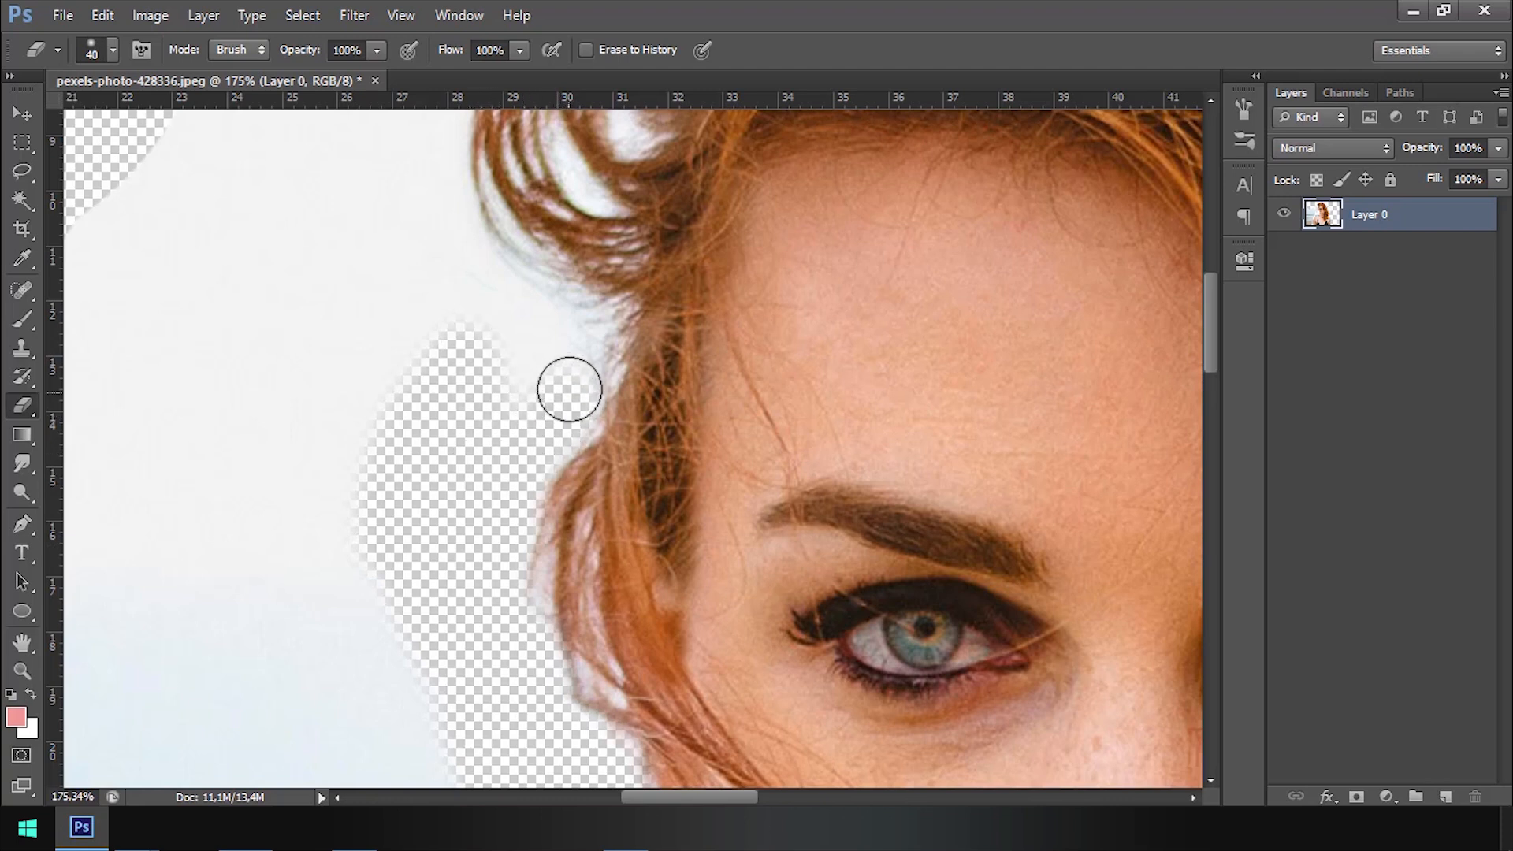
mouse_move(569, 390)
mouse_down()
mouse_move(551, 466)
mouse_move(518, 426)
mouse_move(475, 468)
mouse_up()
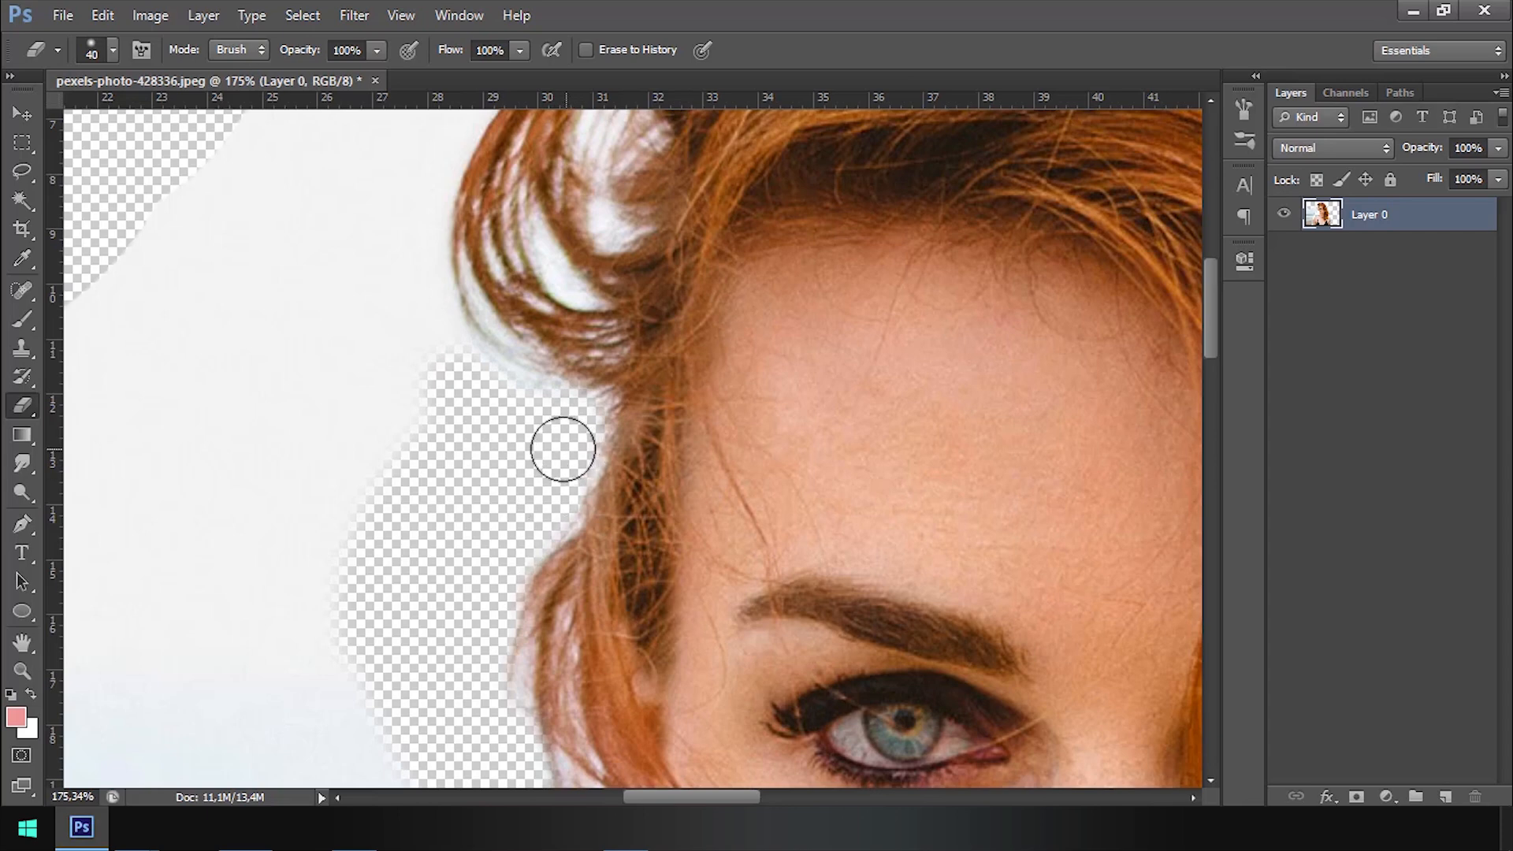
scroll(552, 473, up, 3)
mouse_move(551, 540)
mouse_down()
mouse_move(480, 506)
mouse_move(413, 412)
mouse_move(417, 365)
mouse_up()
drag(453, 562, 390, 374)
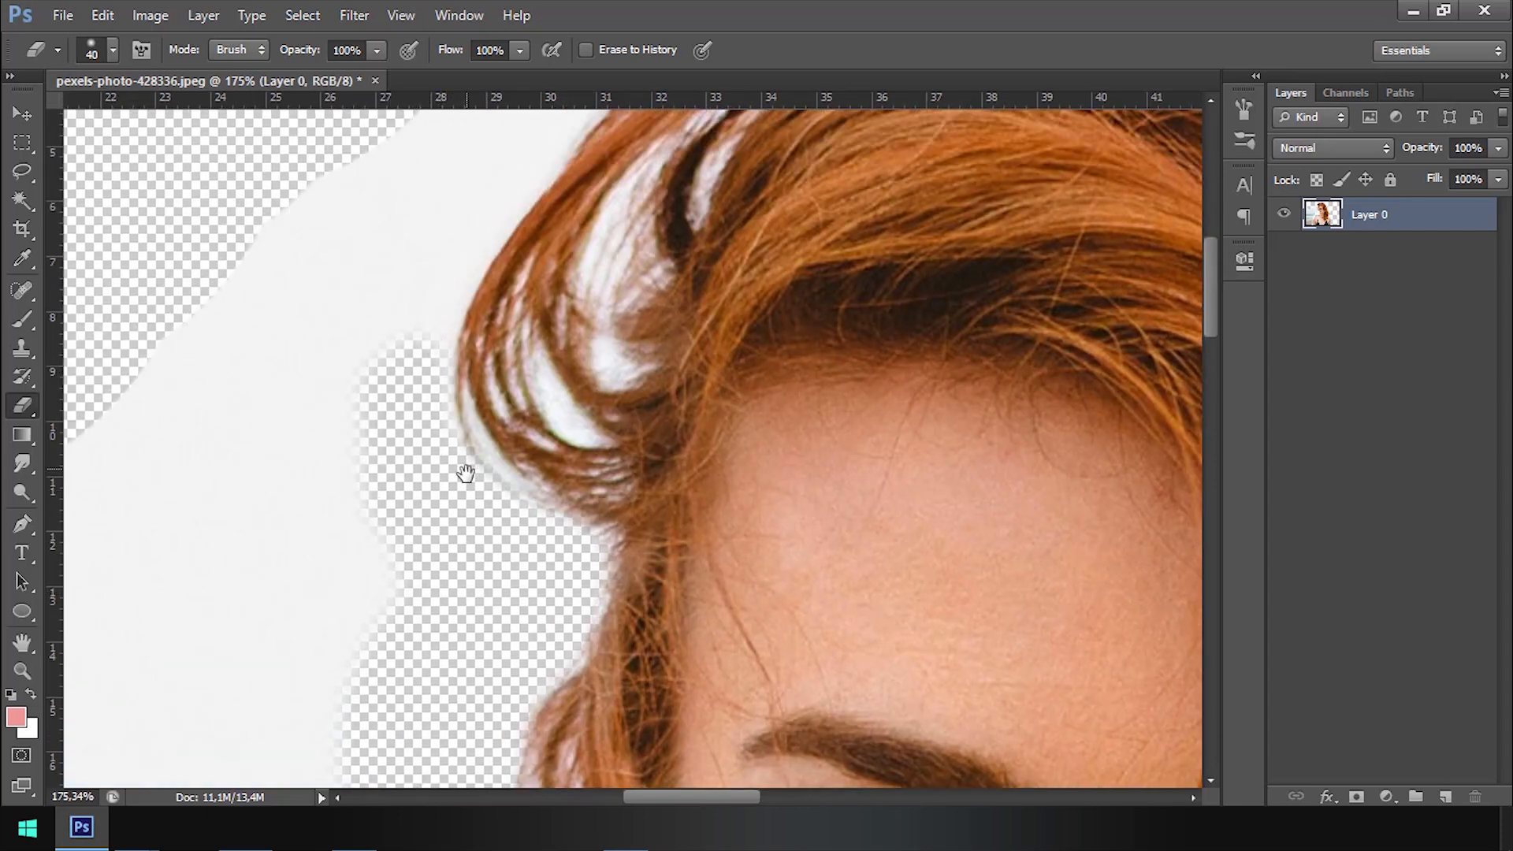
Step: Erase the remaining pale fringe around the curl and the hair strands at the temple
mouse_move(466, 472)
mouse_down()
mouse_move(444, 549)
mouse_move(429, 541)
mouse_move(385, 573)
mouse_move(405, 365)
mouse_up()
drag(390, 600, 449, 378)
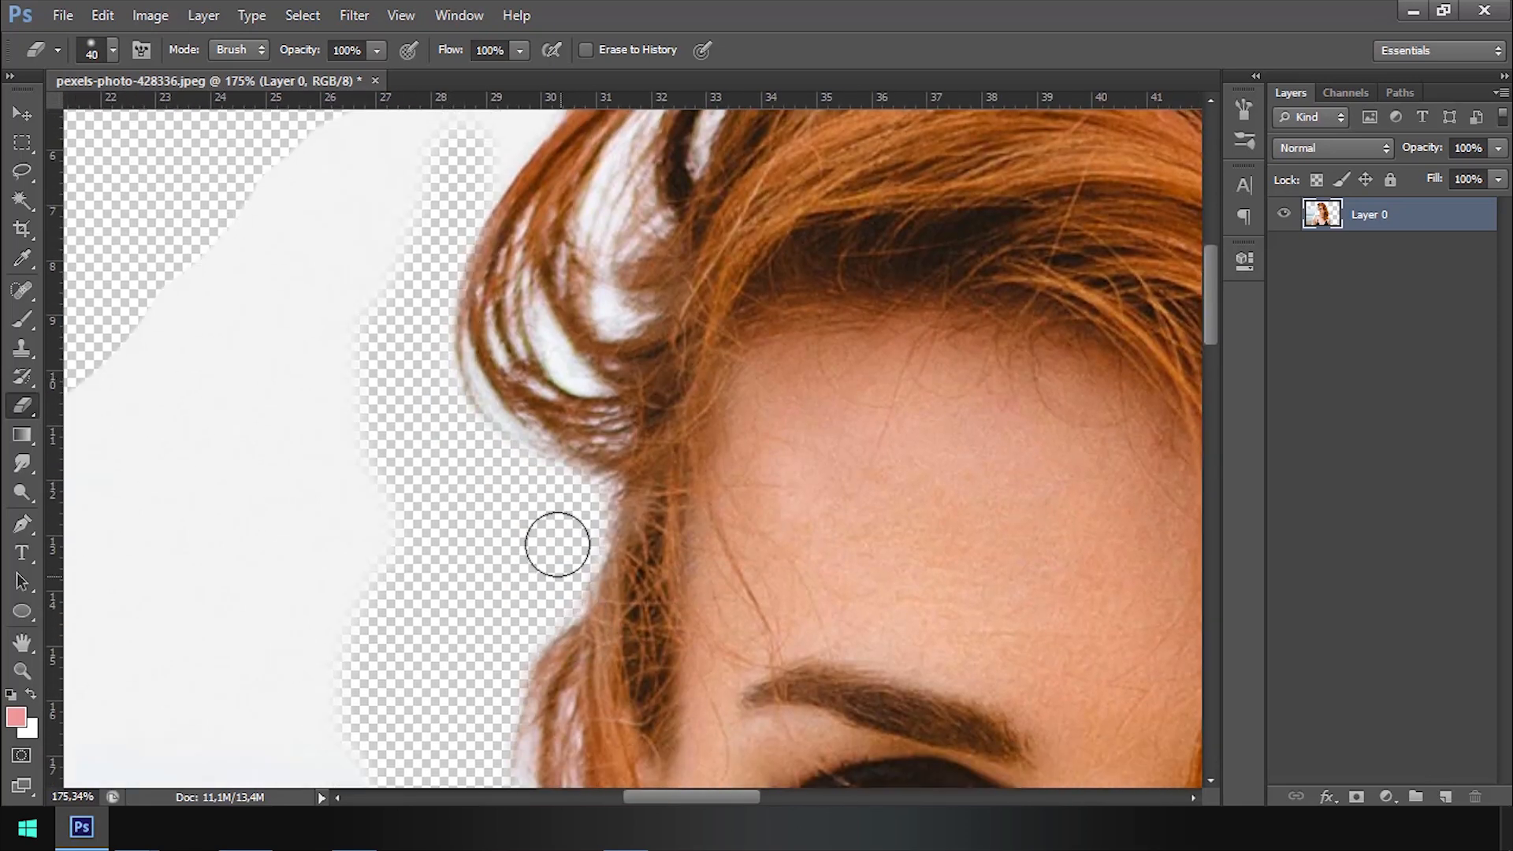
drag(524, 613, 560, 412)
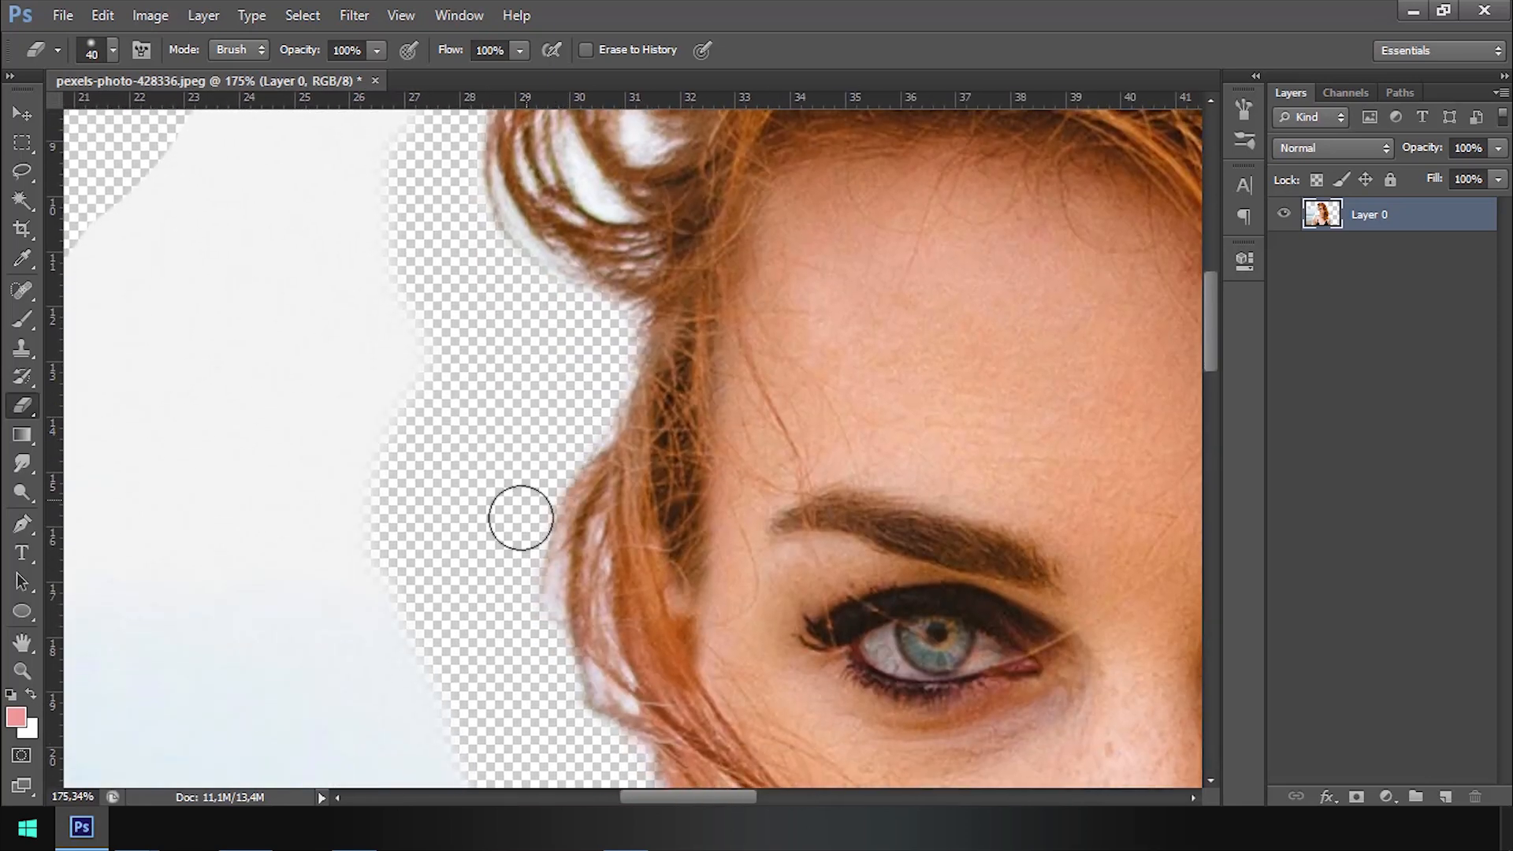
drag(541, 662, 507, 541)
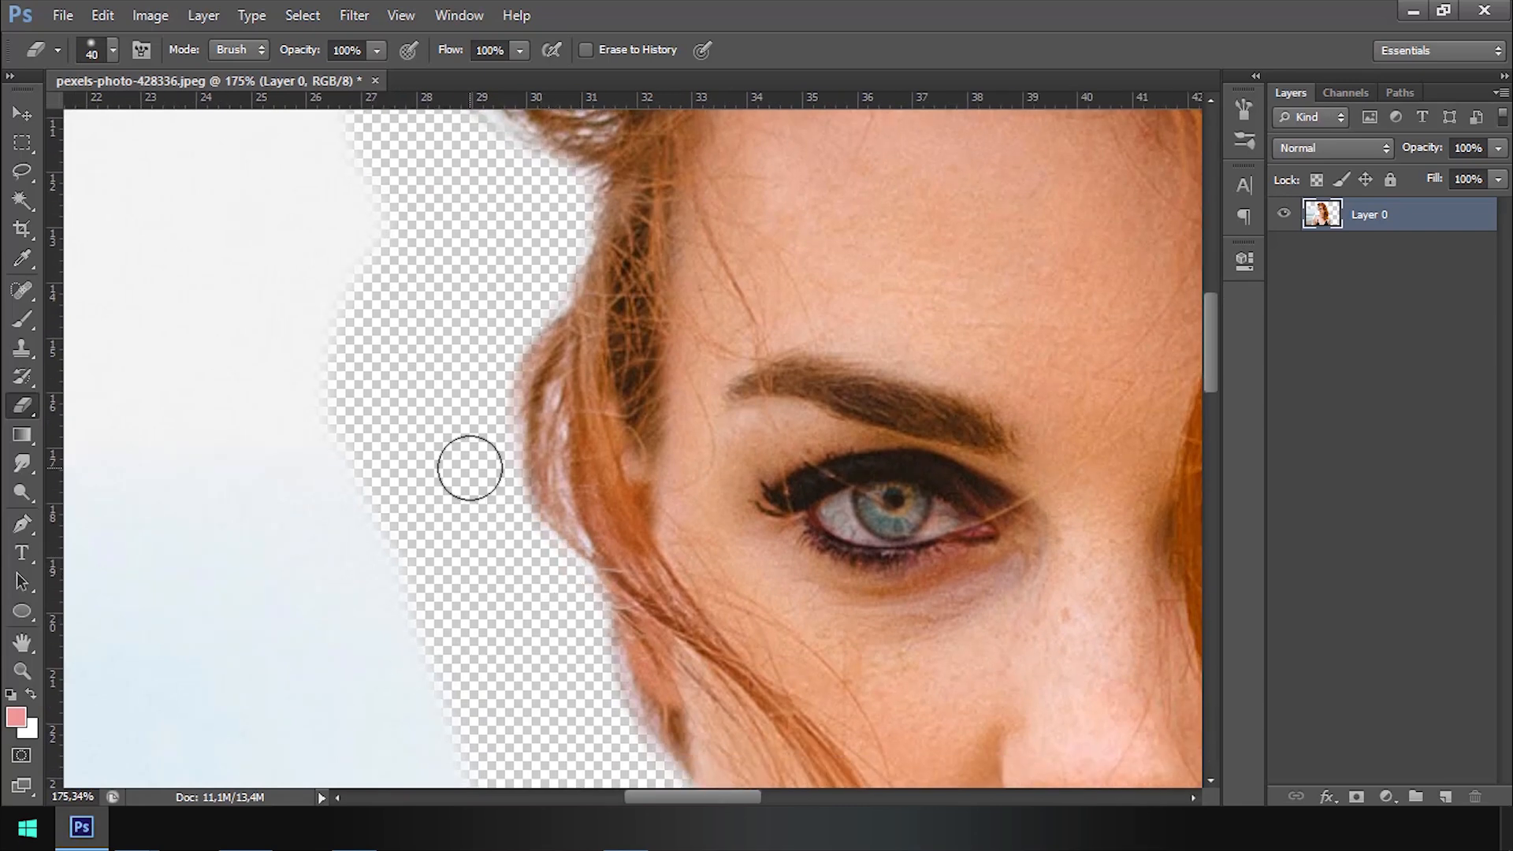
Step: Erase the sky along the outer edge of the curl up toward the crown of the head
scroll(451, 457, up, 5)
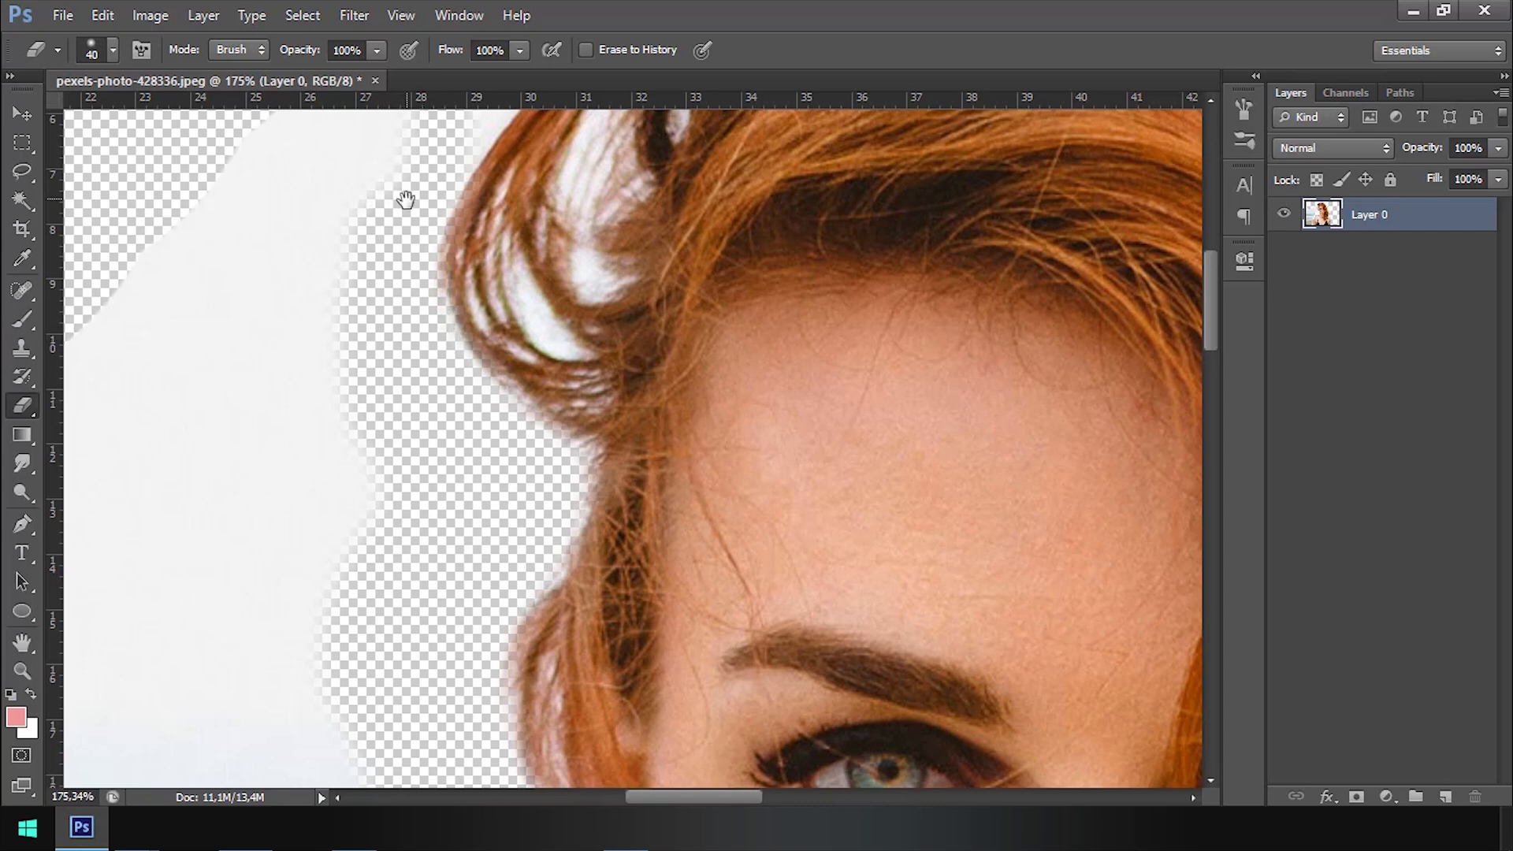
drag(406, 199, 331, 511)
mouse_move(406, 374)
mouse_down()
mouse_move(552, 189)
mouse_move(327, 433)
mouse_up()
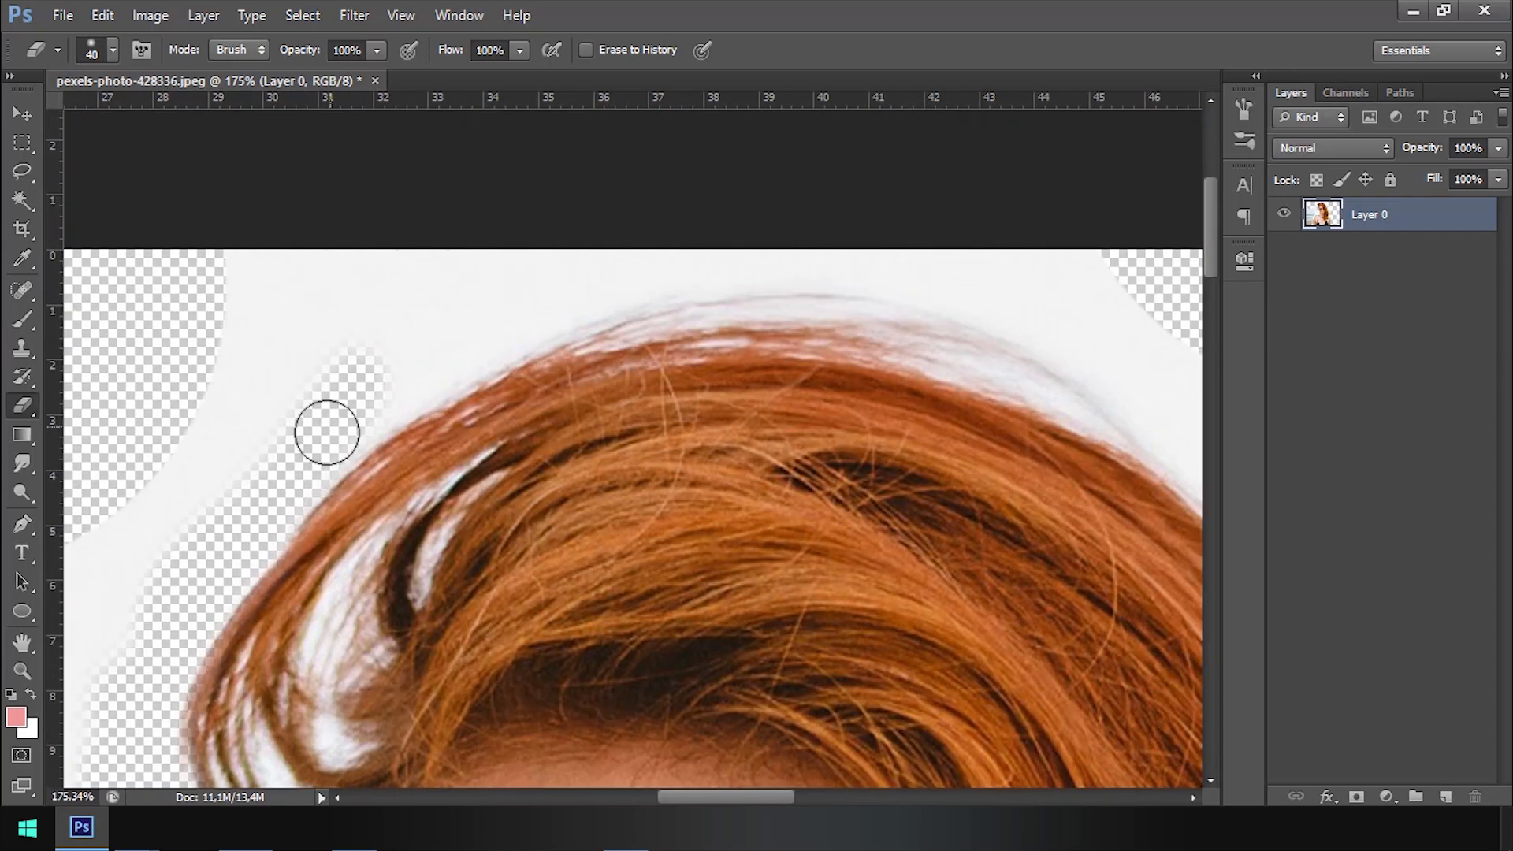
Step: Erase the sky along the hair's edge over the crown and down the long side of the hair
drag(390, 384, 693, 272)
drag(712, 266, 578, 286)
mouse_move(436, 334)
mouse_down()
mouse_move(755, 345)
mouse_move(1017, 453)
mouse_up()
mouse_move(1042, 450)
mouse_down()
mouse_move(733, 317)
mouse_move(836, 445)
mouse_up()
drag(781, 382, 465, 114)
drag(780, 460, 821, 550)
scroll(821, 549, down, 5)
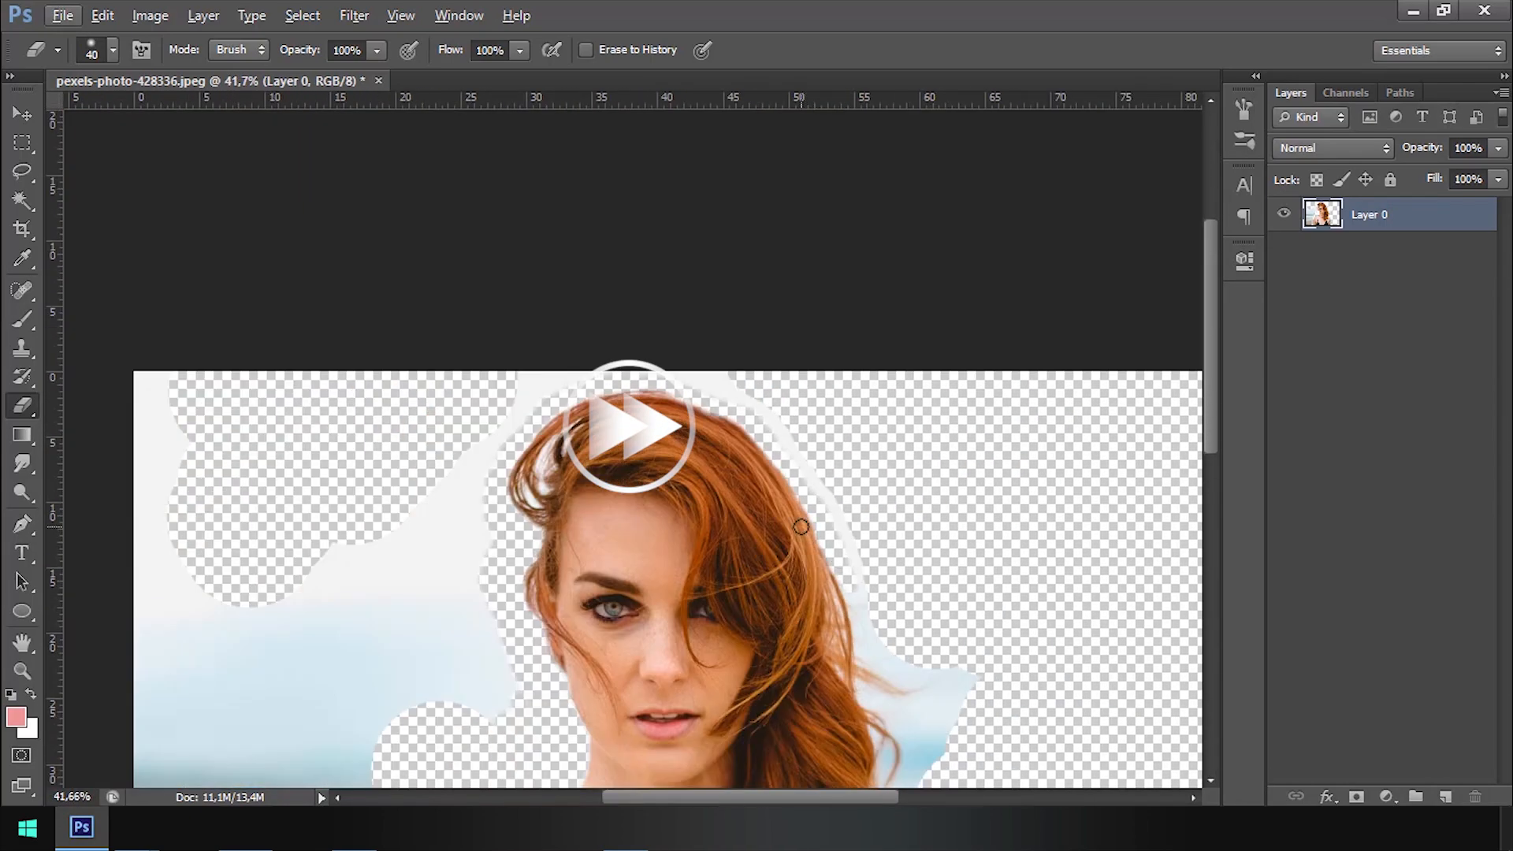
Step: Erase the sky and flyaway strands along the outer edge of the long hair down toward the tattooed shoulder
scroll(851, 580, up, 4)
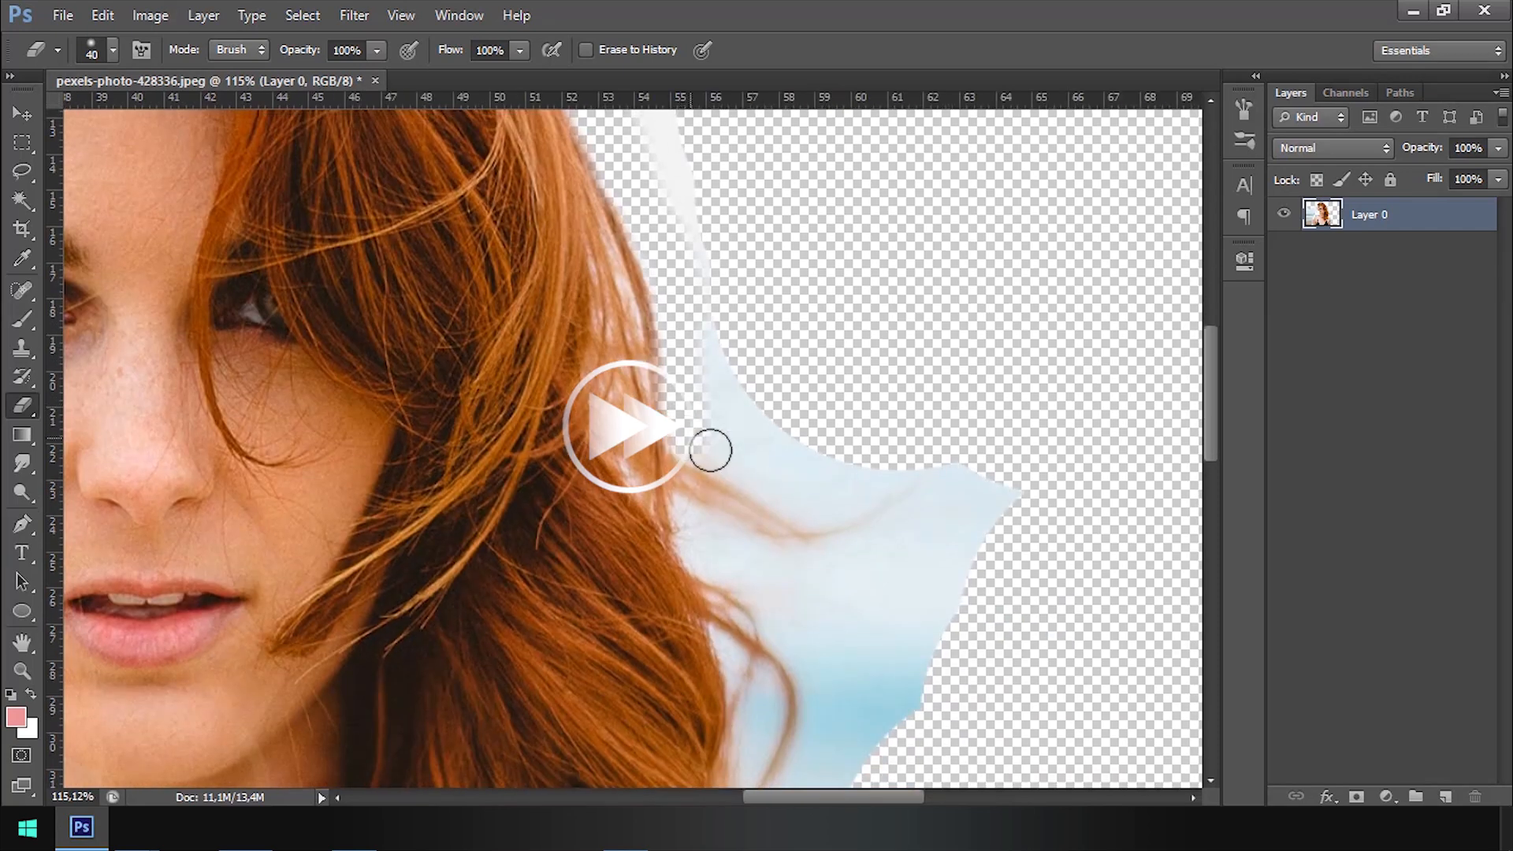
drag(737, 564, 654, 381)
mouse_move(670, 410)
mouse_down()
mouse_move(706, 480)
mouse_move(663, 457)
mouse_up()
drag(699, 540, 686, 391)
mouse_move(658, 508)
mouse_down()
mouse_move(672, 607)
mouse_move(702, 630)
mouse_up()
Step: Set the eraser size to 149 px and erase the leftover background strips around the hair and head
scroll(788, 603, down, 3)
right_click(816, 443)
drag(872, 496, 972, 497)
click(1015, 548)
mouse_move(876, 314)
mouse_down()
mouse_move(761, 514)
mouse_move(741, 273)
mouse_move(958, 612)
mouse_up()
mouse_move(862, 391)
mouse_down()
mouse_move(591, 153)
mouse_move(189, 324)
mouse_move(322, 204)
mouse_up()
drag(355, 312, 270, 443)
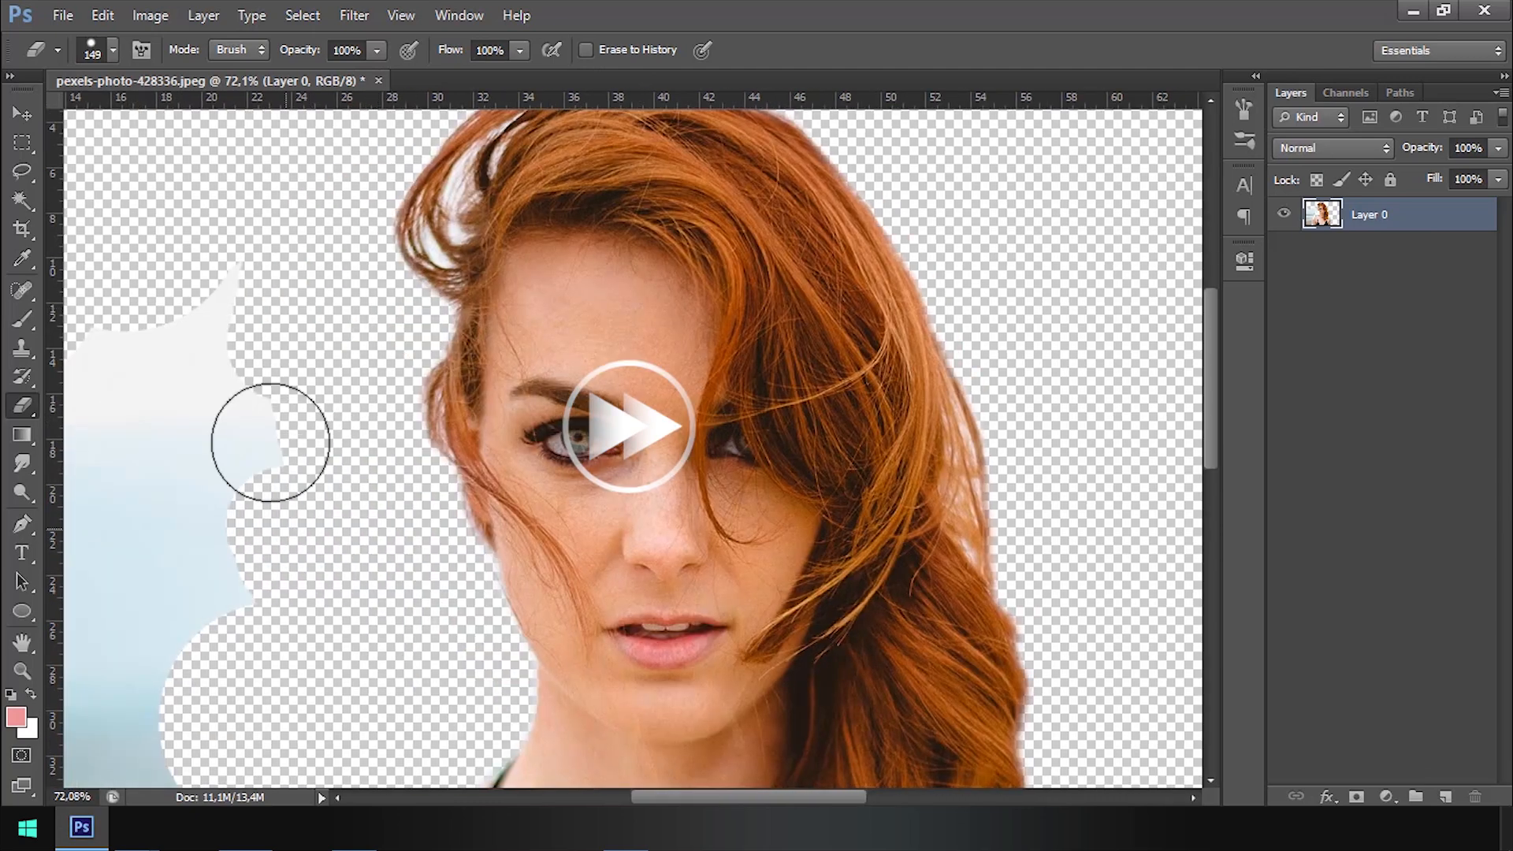
Step: Erase the remaining sky, sea and sand beside the untattooed arm, enlarging the eraser to 250 px
scroll(428, 482, down, 3)
mouse_move(189, 727)
mouse_down()
mouse_move(428, 481)
mouse_move(329, 339)
mouse_up()
drag(300, 317, 416, 575)
drag(340, 394, 341, 510)
key(bracketright)
key(bracketright)
key(bracketright)
key(bracketright)
key(bracketright)
mouse_move(332, 582)
mouse_down()
mouse_move(360, 285)
mouse_move(456, 755)
mouse_move(501, 534)
mouse_move(485, 405)
mouse_up()
scroll(465, 414, down, 5)
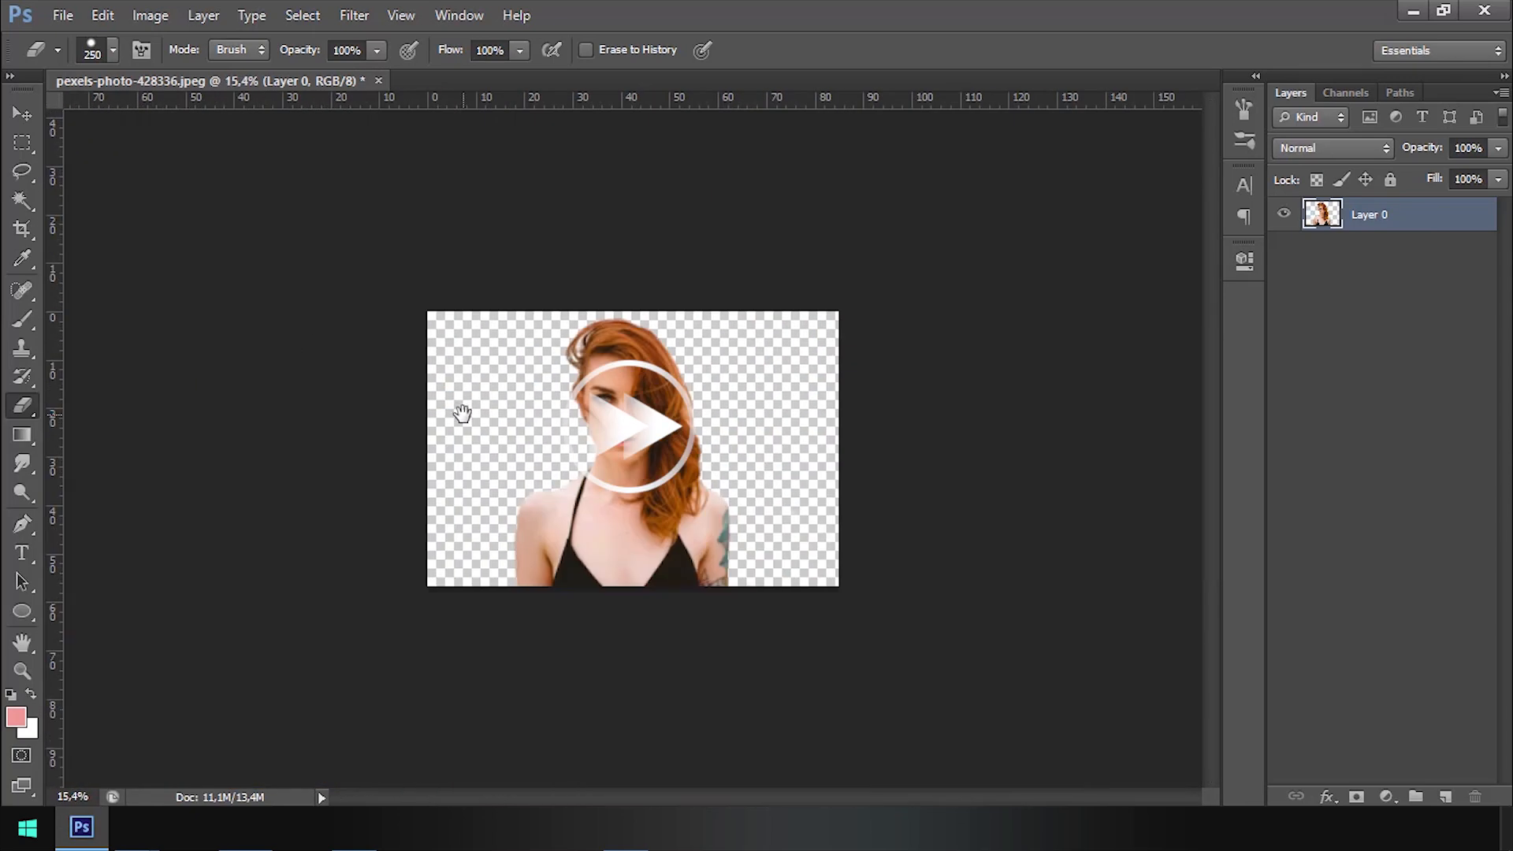
Step: Reduce the eraser size to 7 px and erase a pale gap between the strands at the outer edge of the long hair
scroll(492, 416, up, 4)
scroll(492, 416, up, 1)
scroll(489, 412, down, 2)
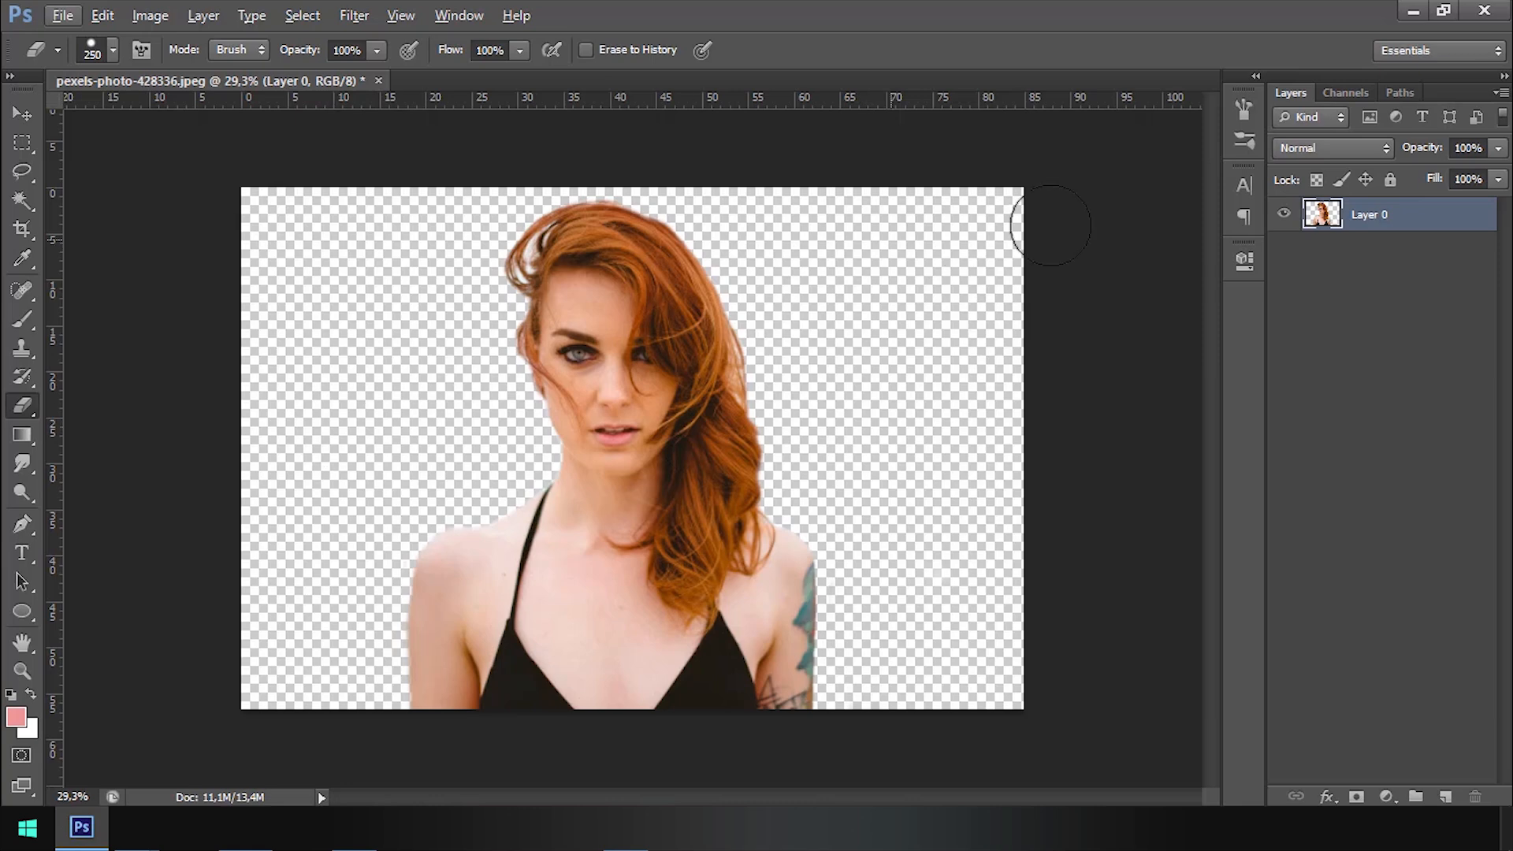
scroll(732, 536, up, 5)
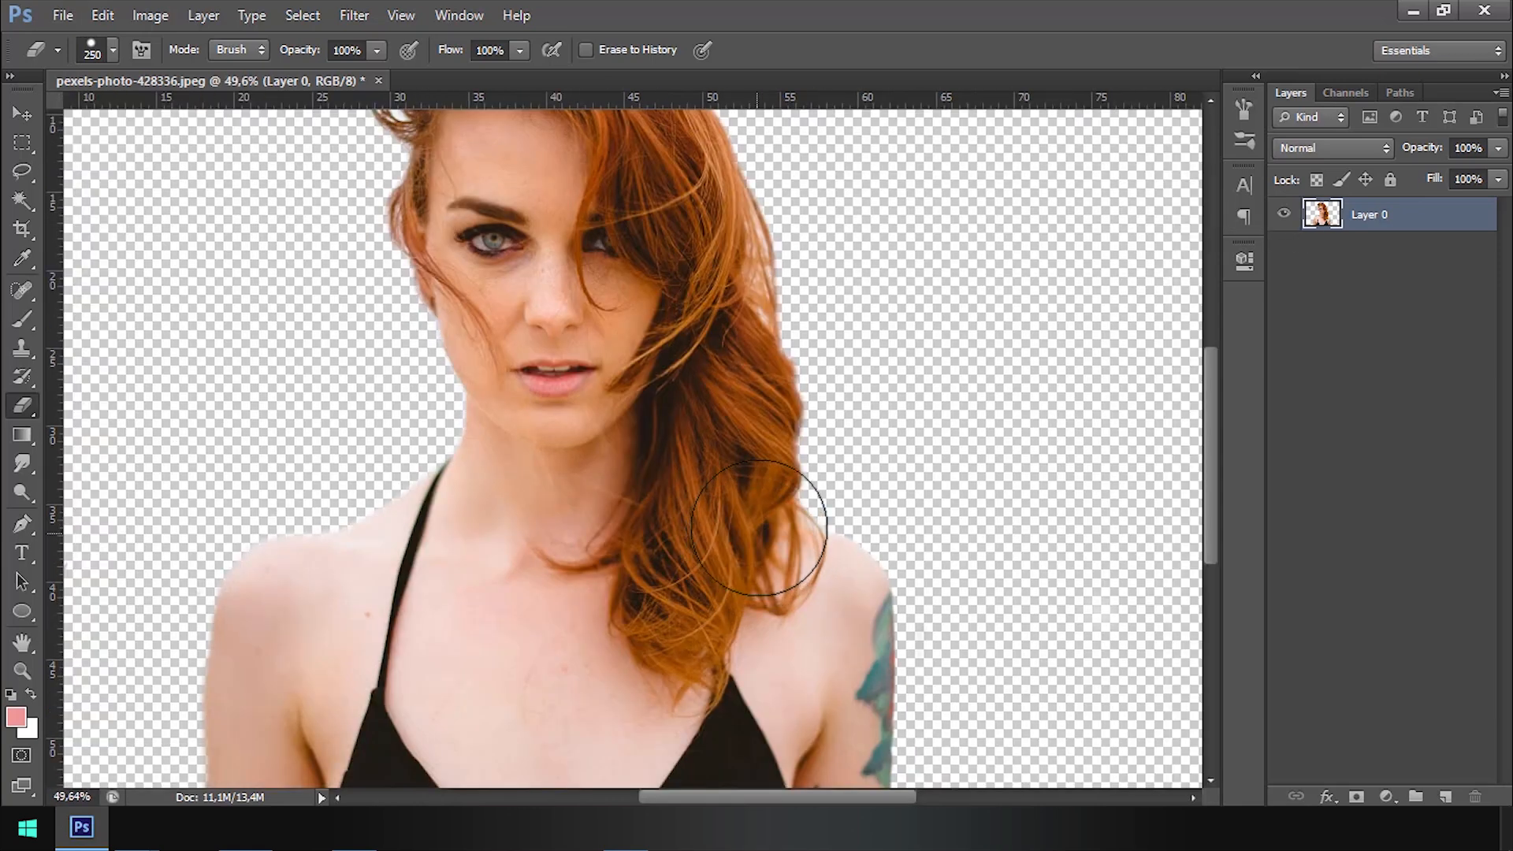
scroll(762, 526, up, 3)
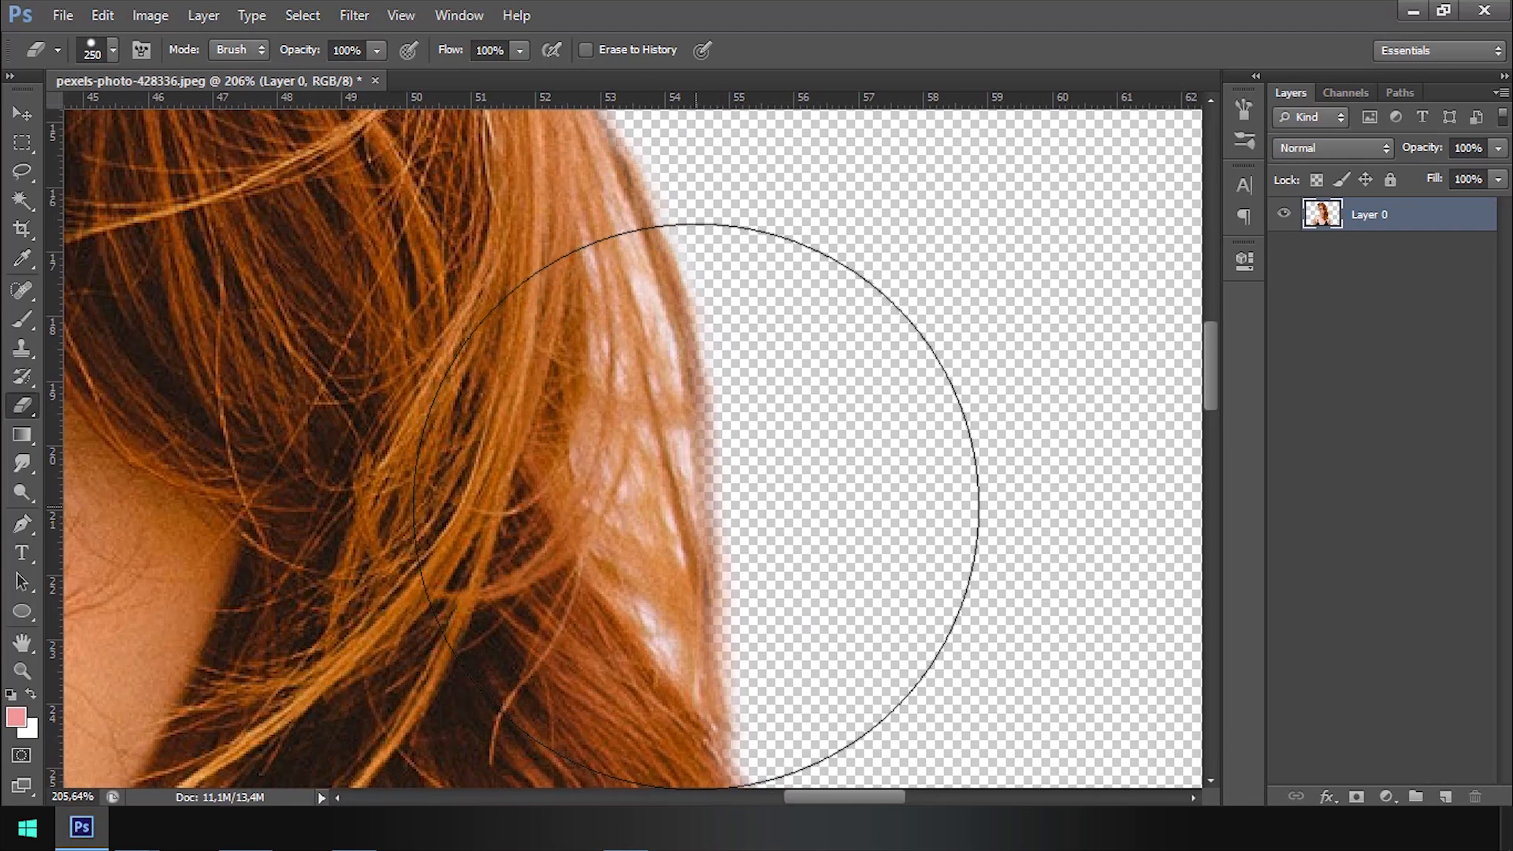
key(v)
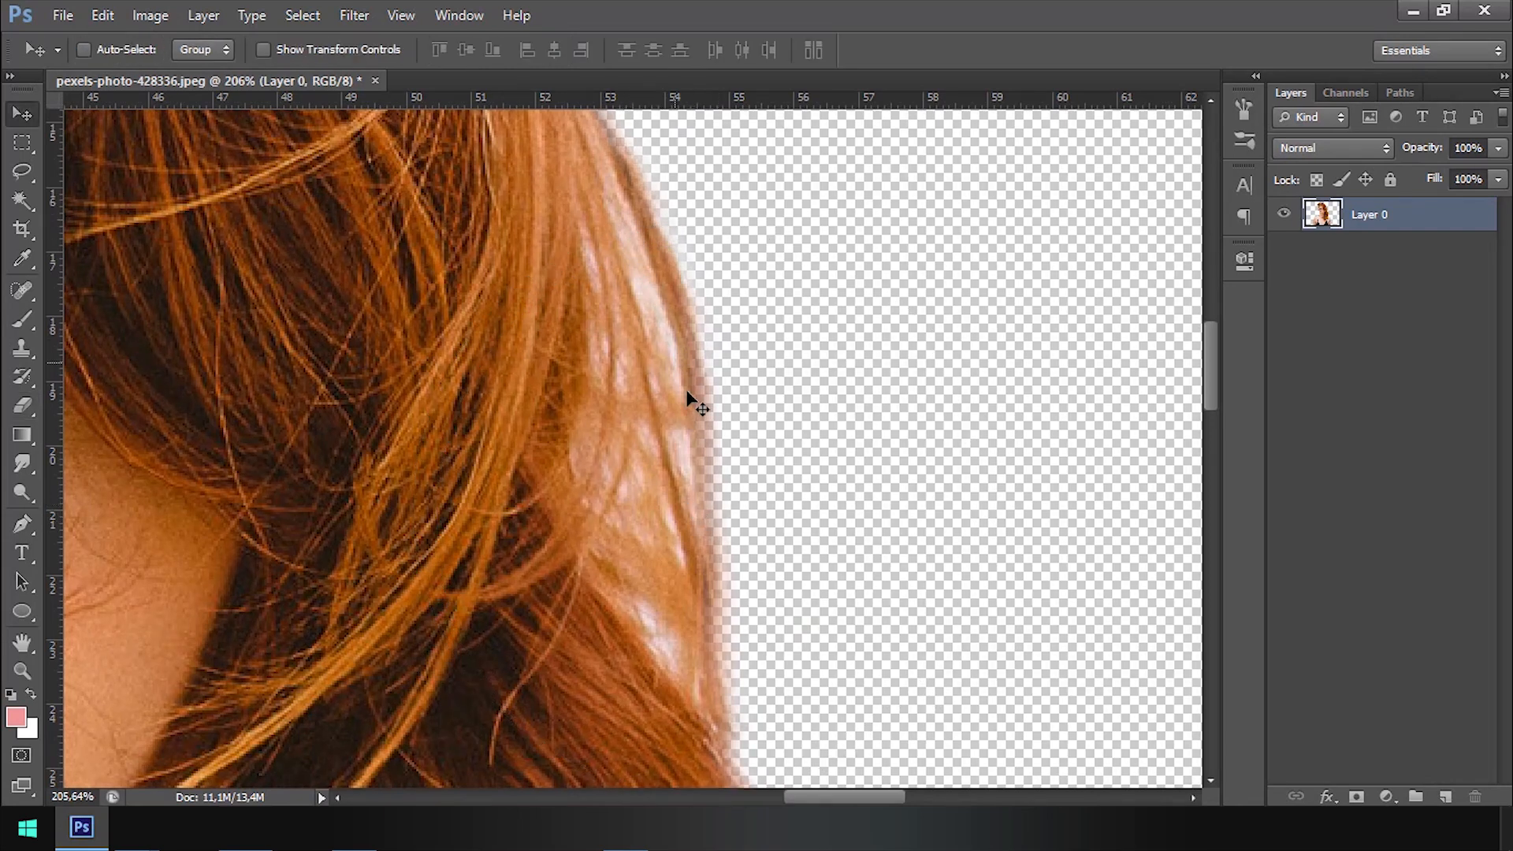
key(e)
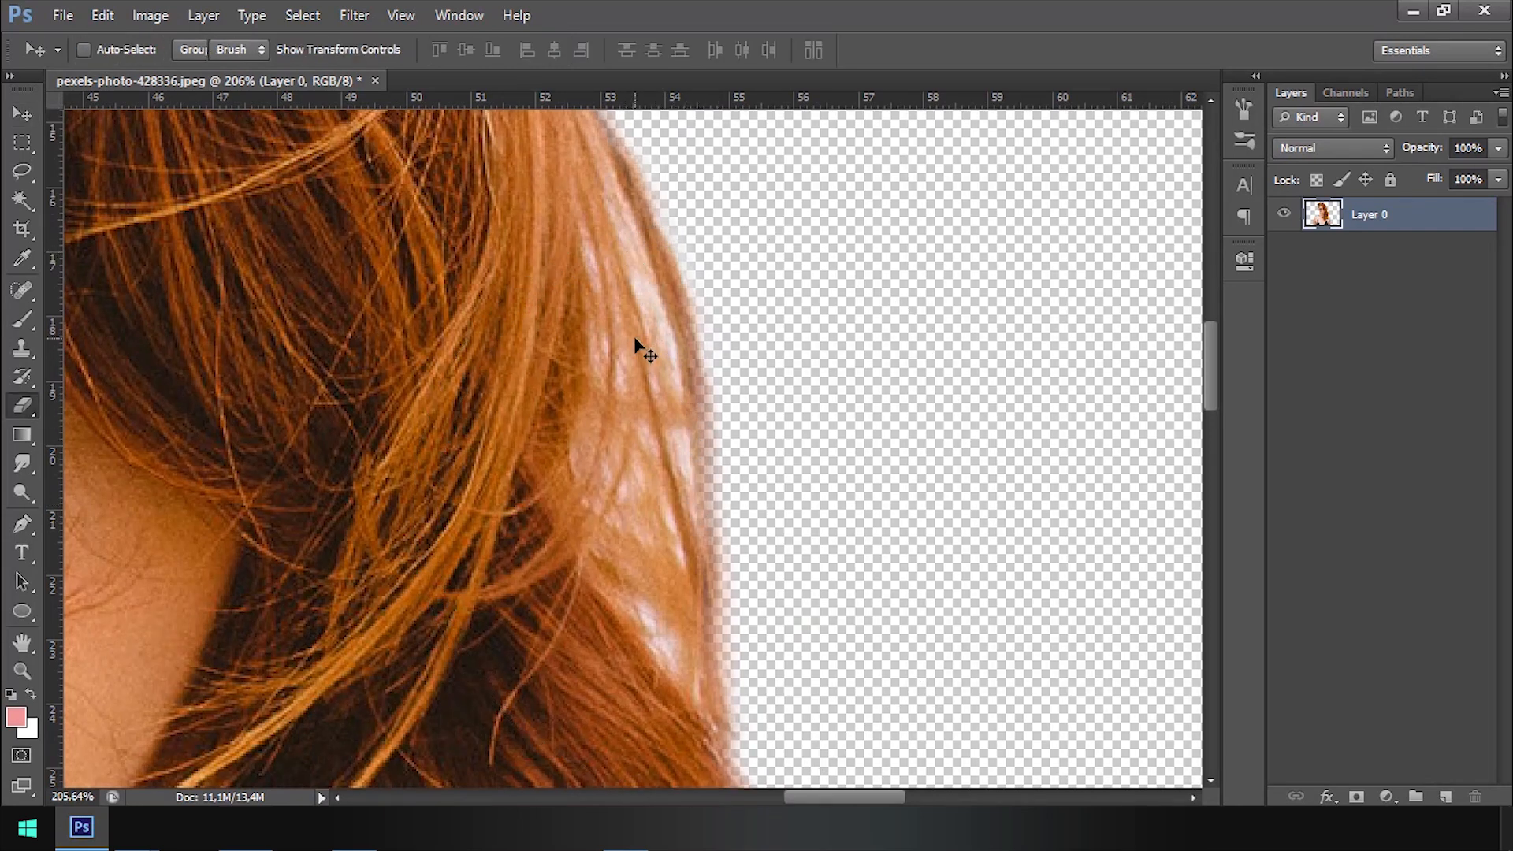
key(bracketleft)
key(bracketleft)
key(bracketleft)
key(bracketleft)
key(bracketleft)
key(bracketleft)
key(bracketleft)
key(bracketleft)
key(bracketleft)
key(bracketleft)
key(bracketleft)
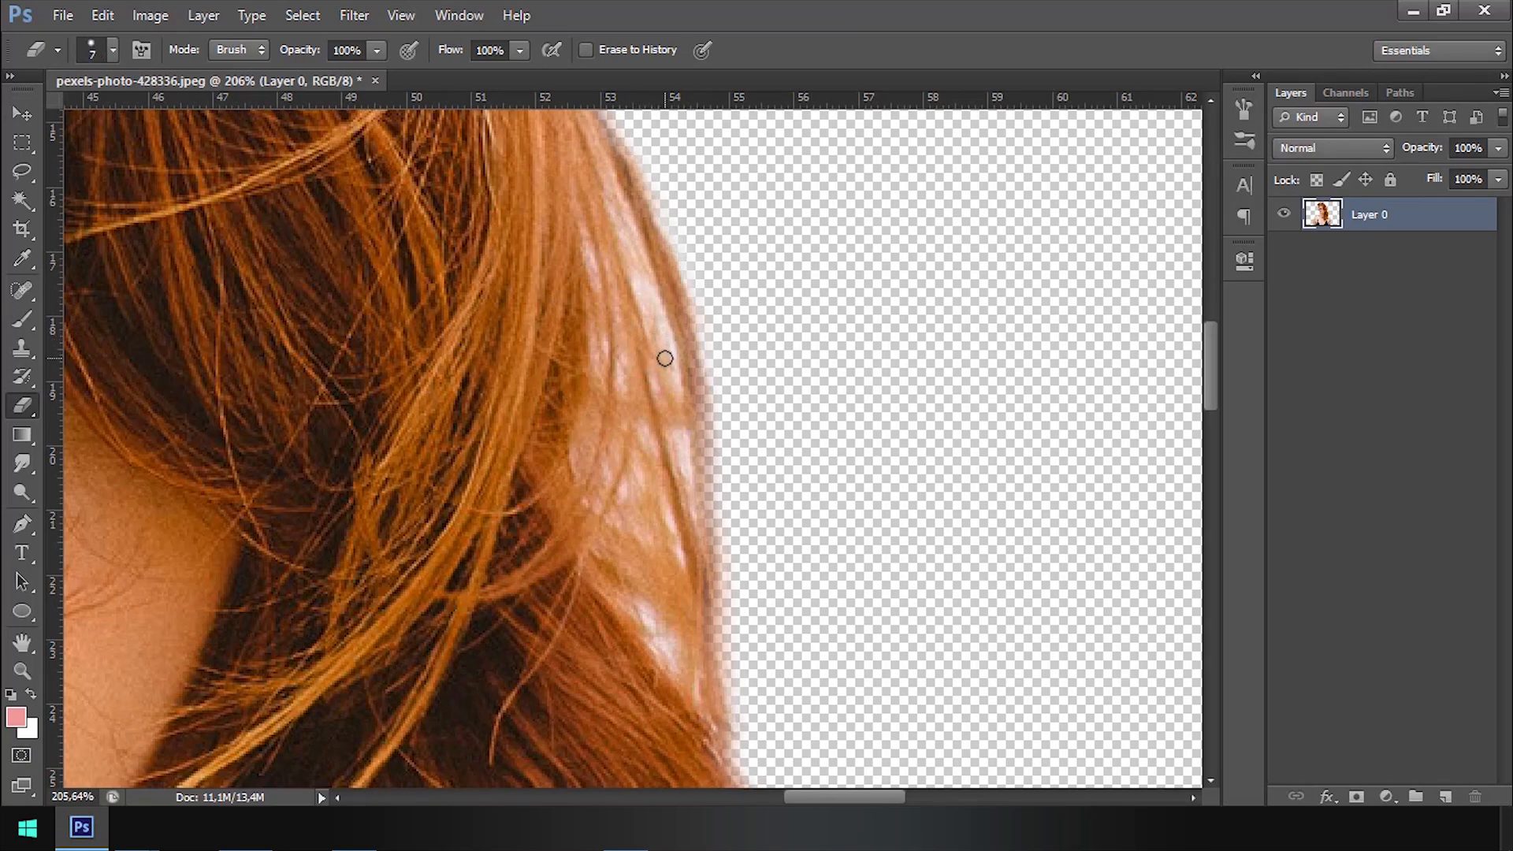
scroll(664, 358, up, 5)
drag(643, 346, 602, 213)
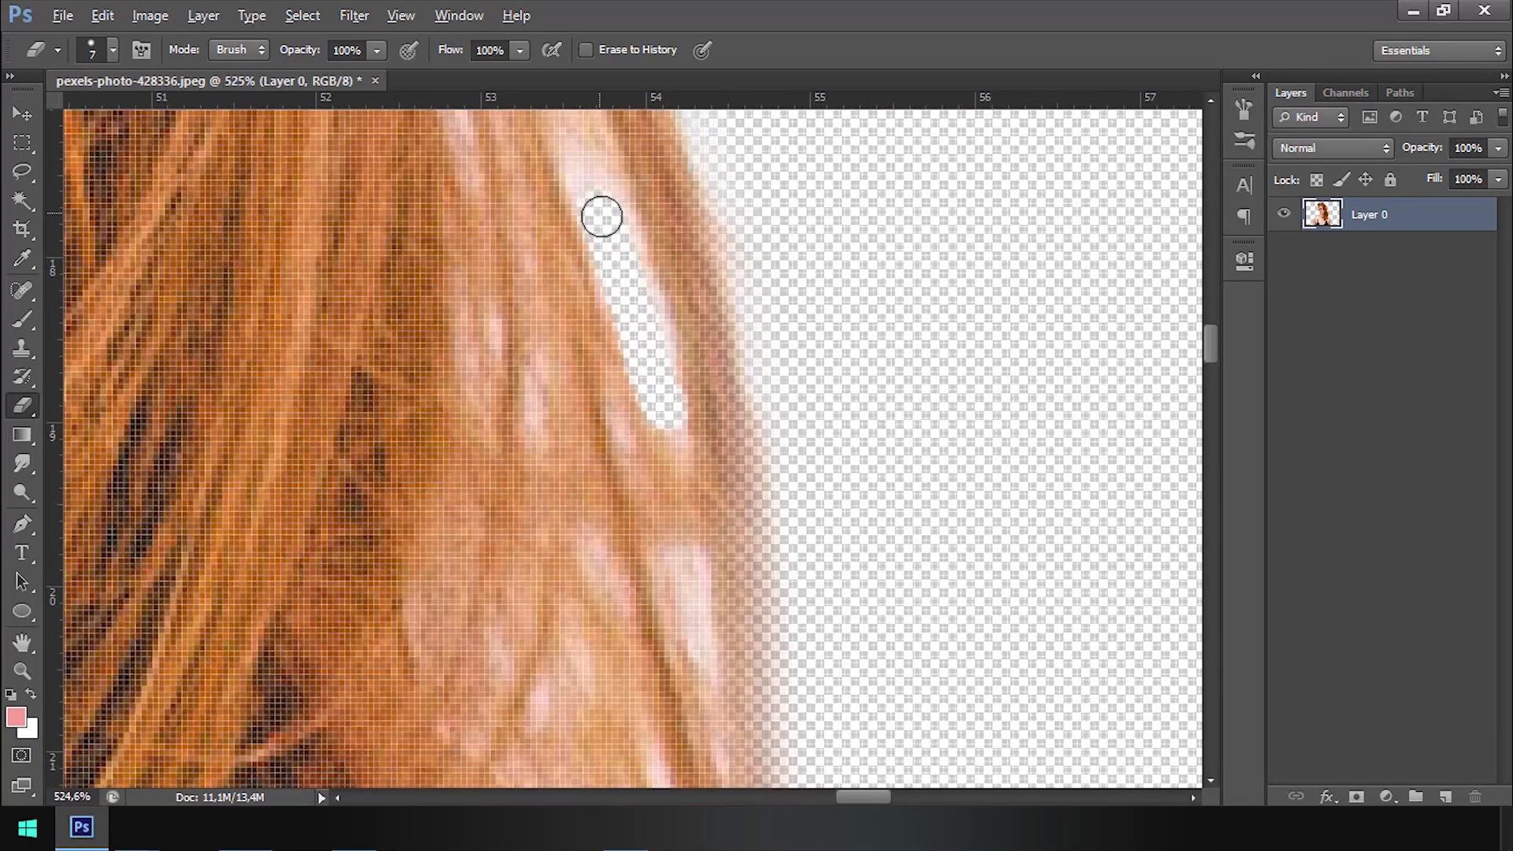
Step: Erase the white gap between the strands inside the hair curl beside the forehead
scroll(651, 311, down, 6)
scroll(716, 376, down, 2)
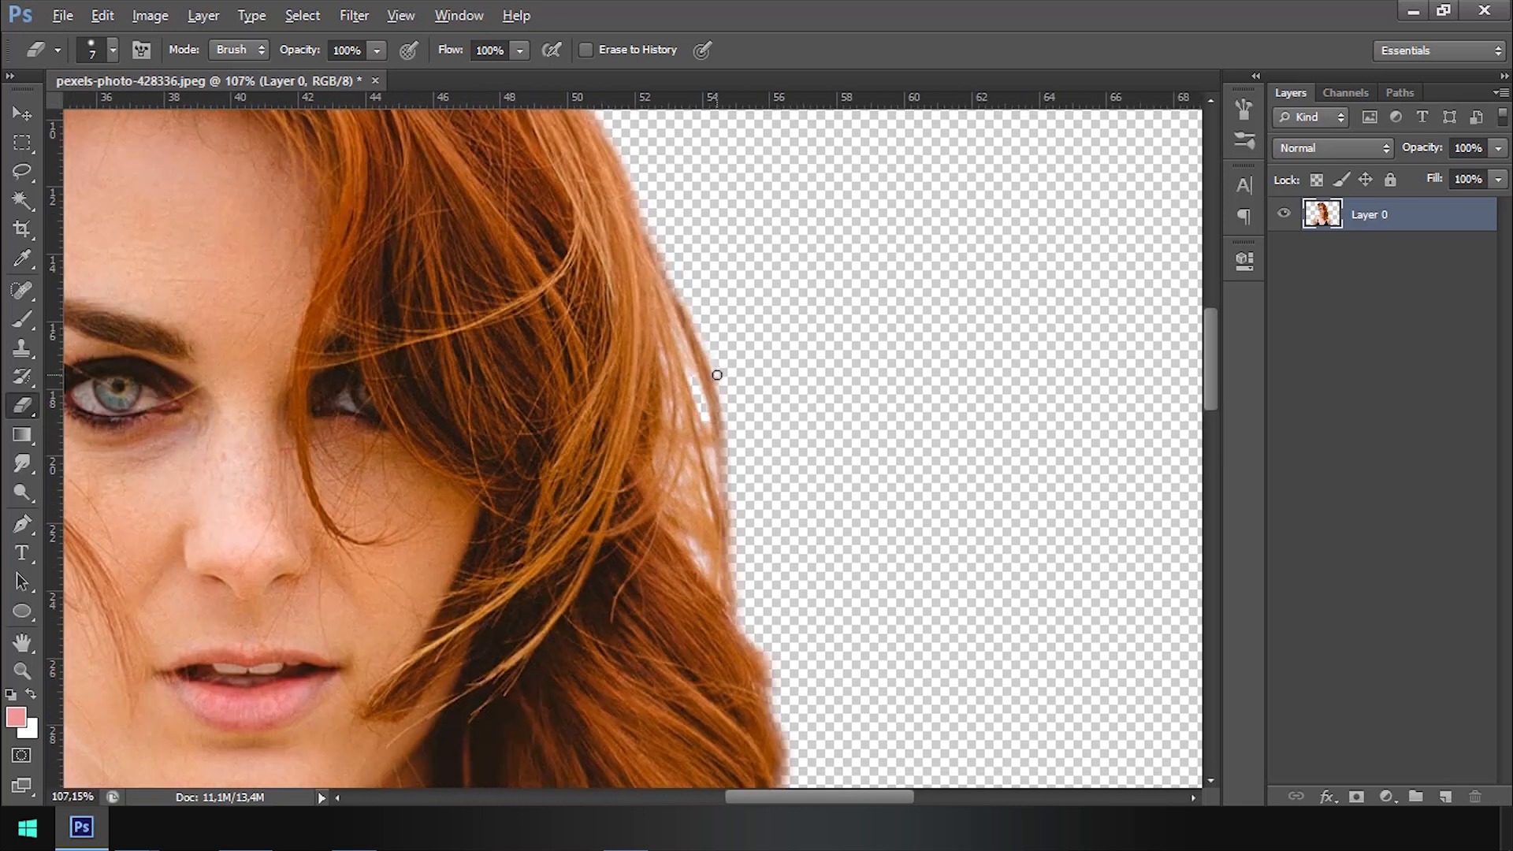
scroll(704, 363, down, 2)
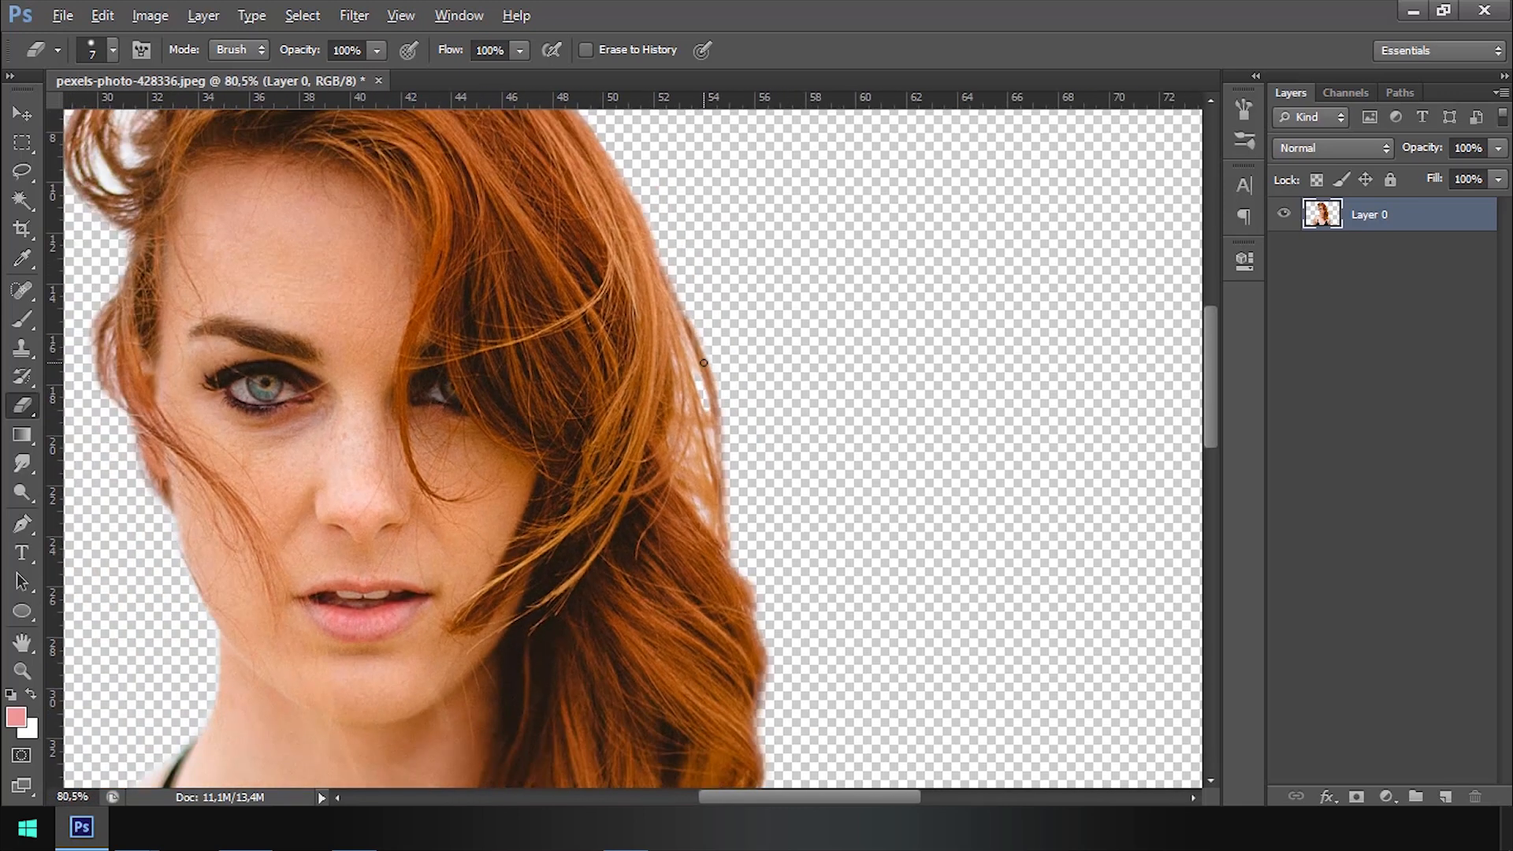
scroll(726, 472, up, 3)
scroll(316, 366, up, 2)
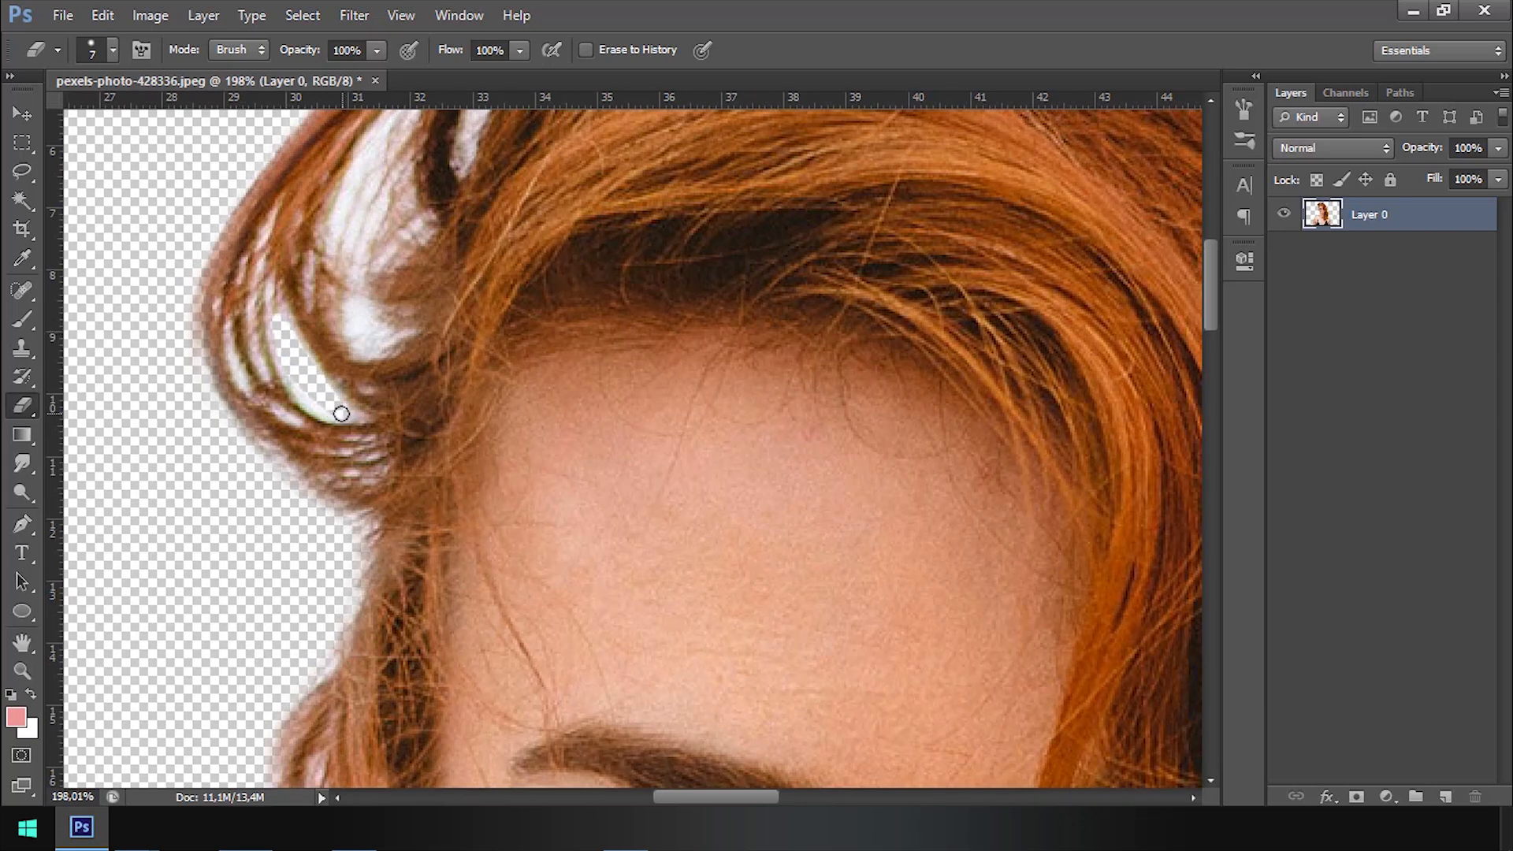
drag(303, 338, 320, 375)
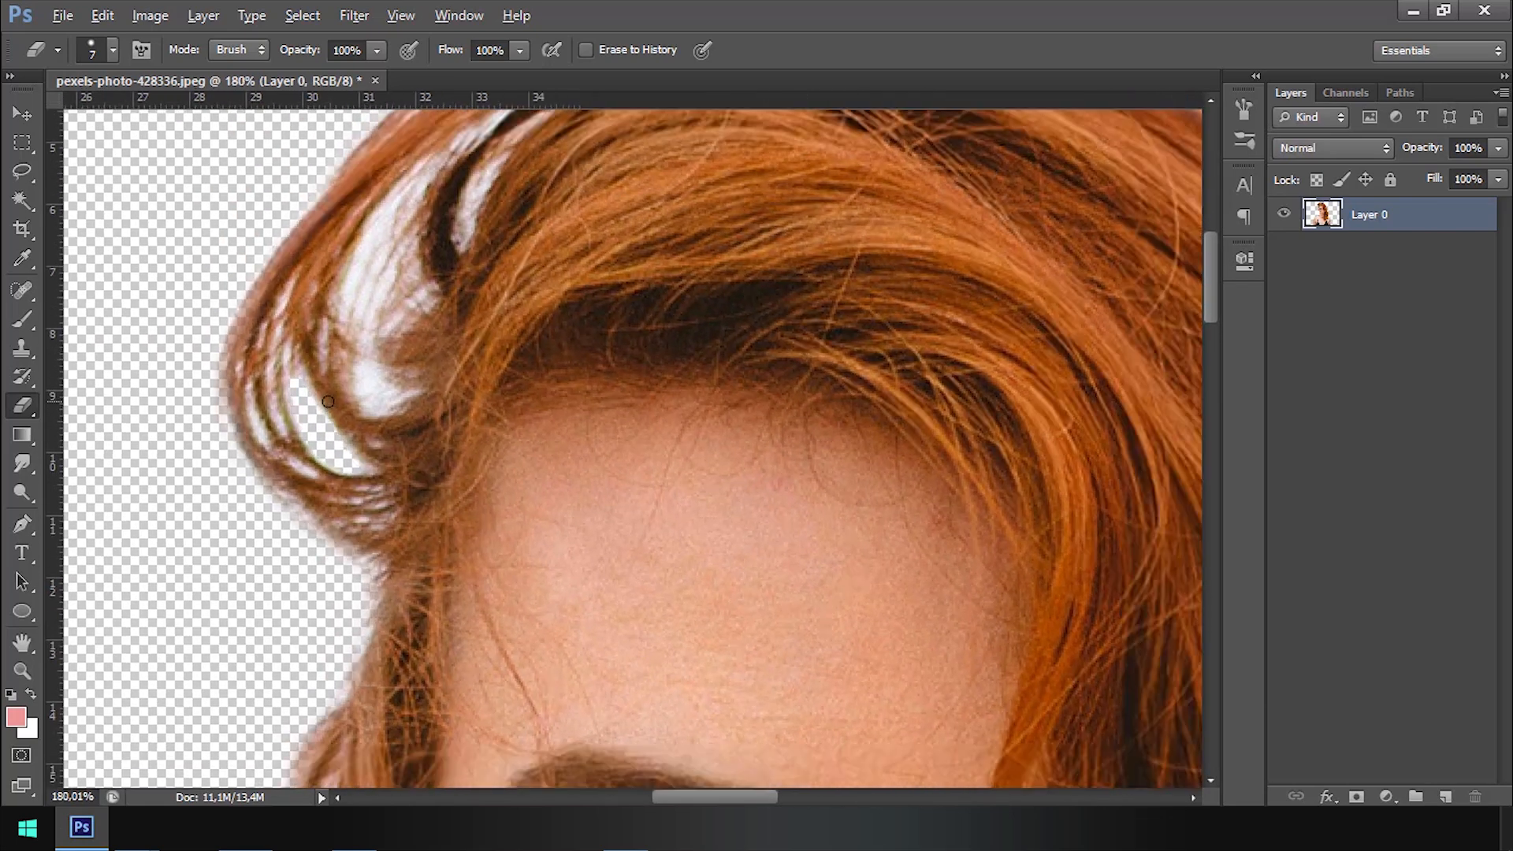
Step: Examine the cutout's edge along the tattooed arm and the remaining pale gaps in the hair curl
scroll(326, 398, down, 5)
scroll(453, 410, down, 3)
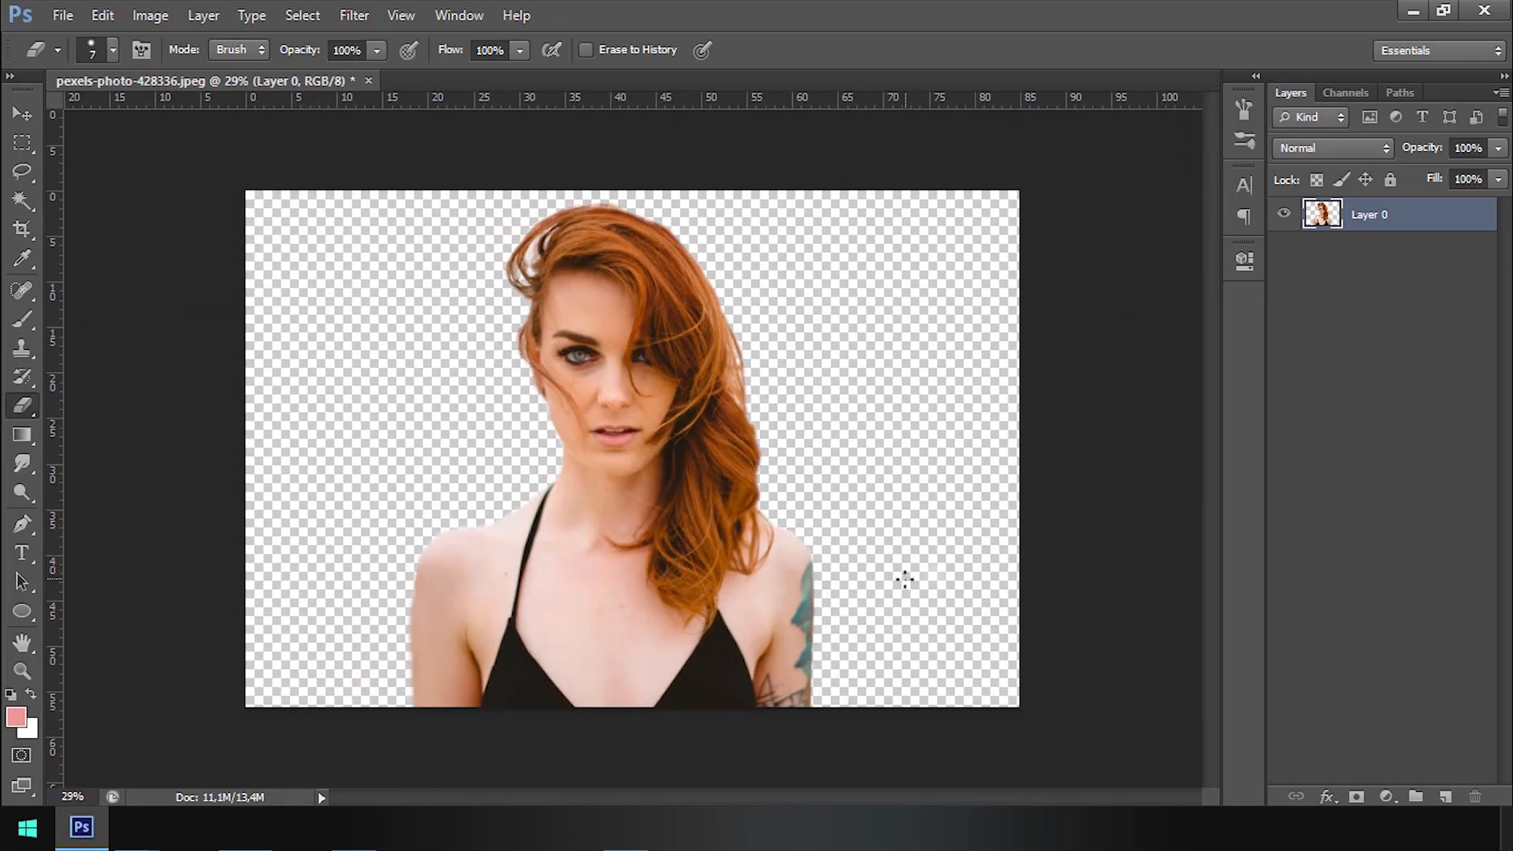
scroll(905, 579, up, 5)
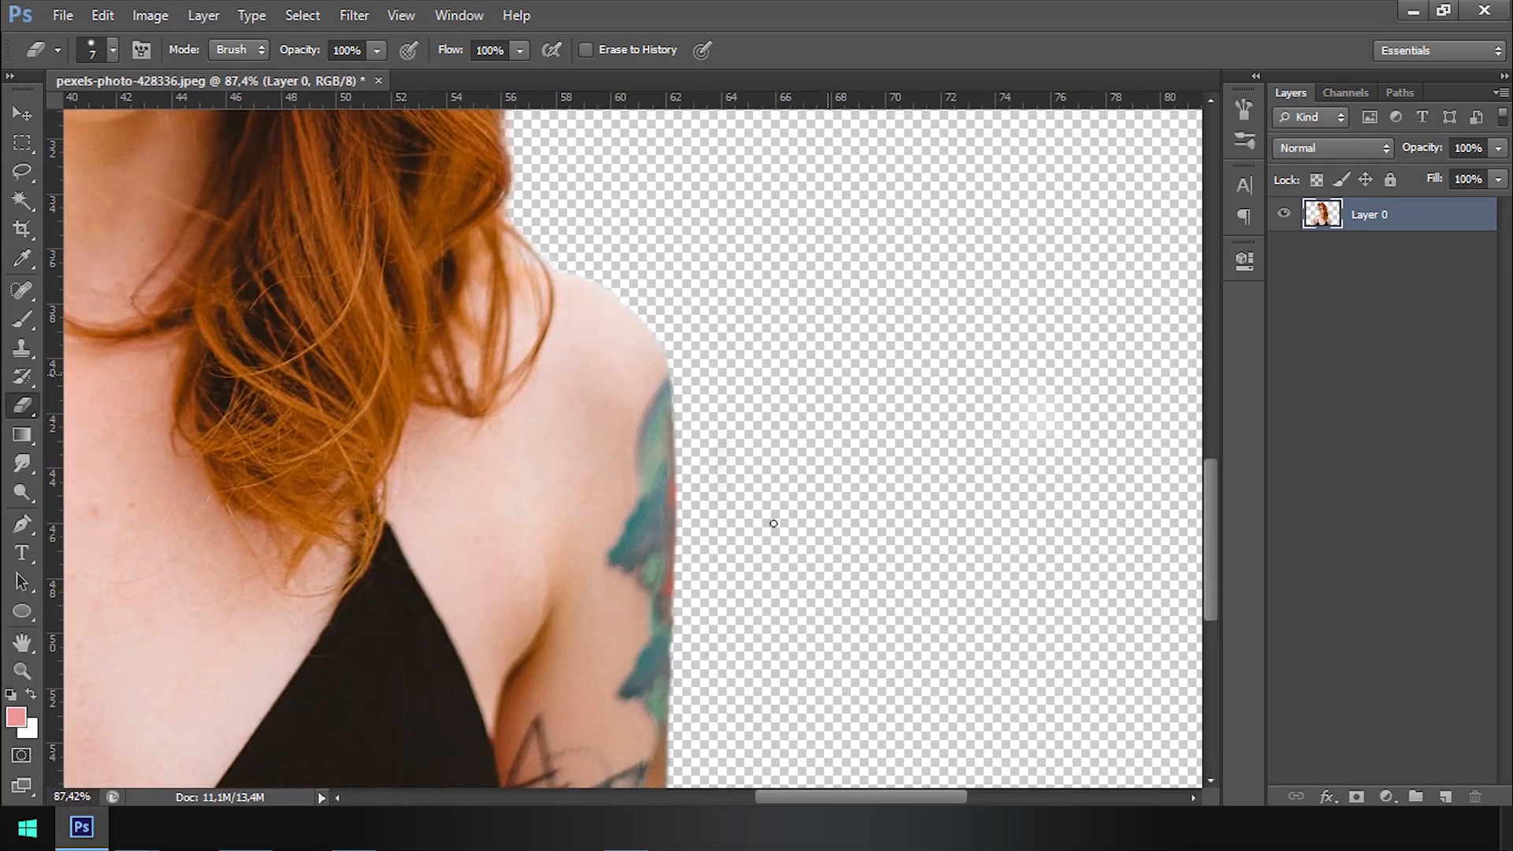
scroll(773, 523, up, 2)
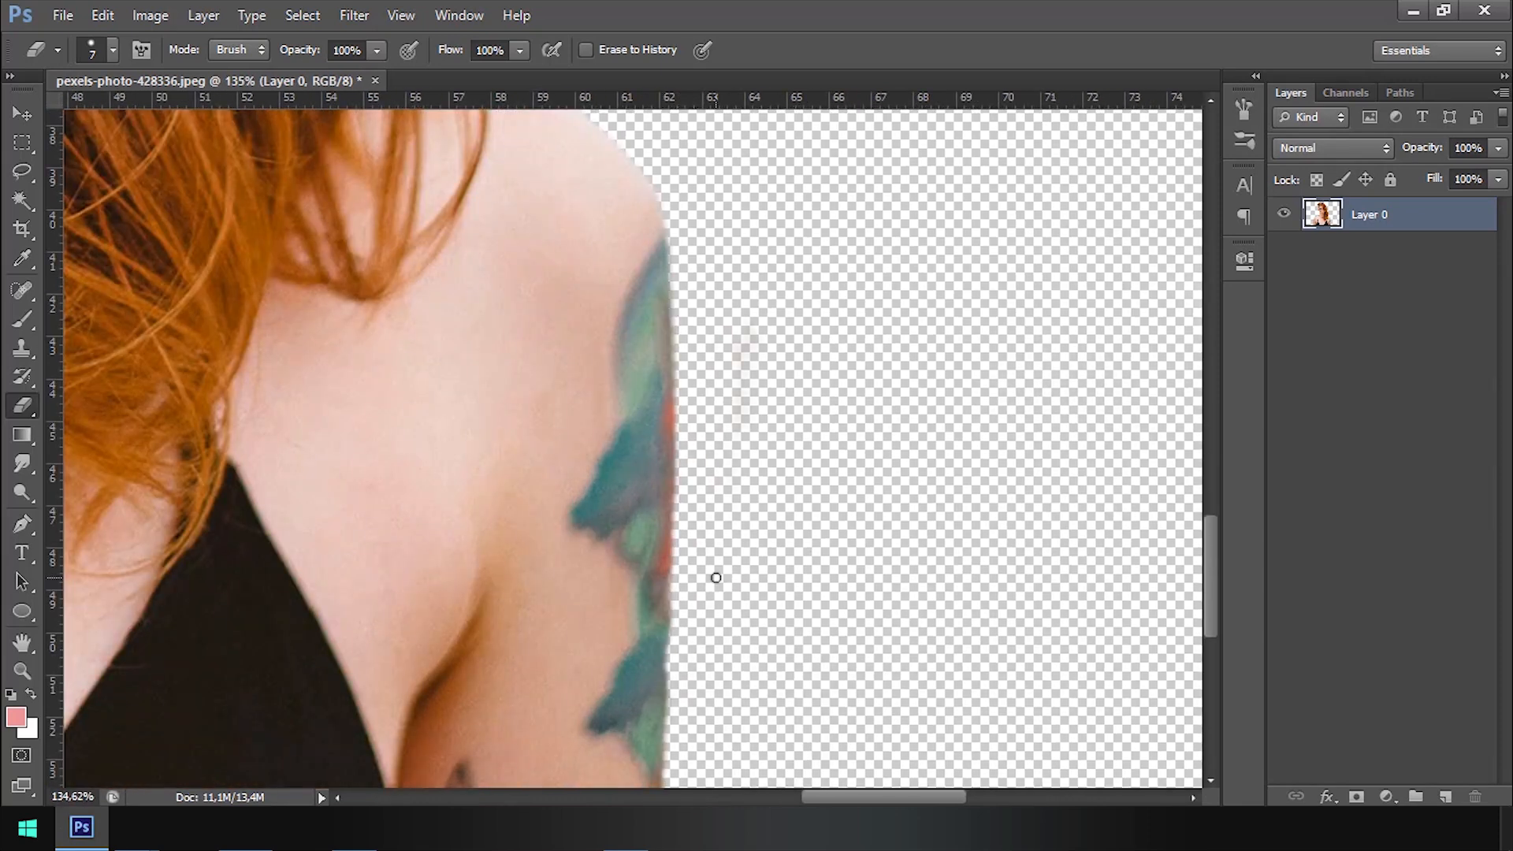
scroll(716, 576, down, 4)
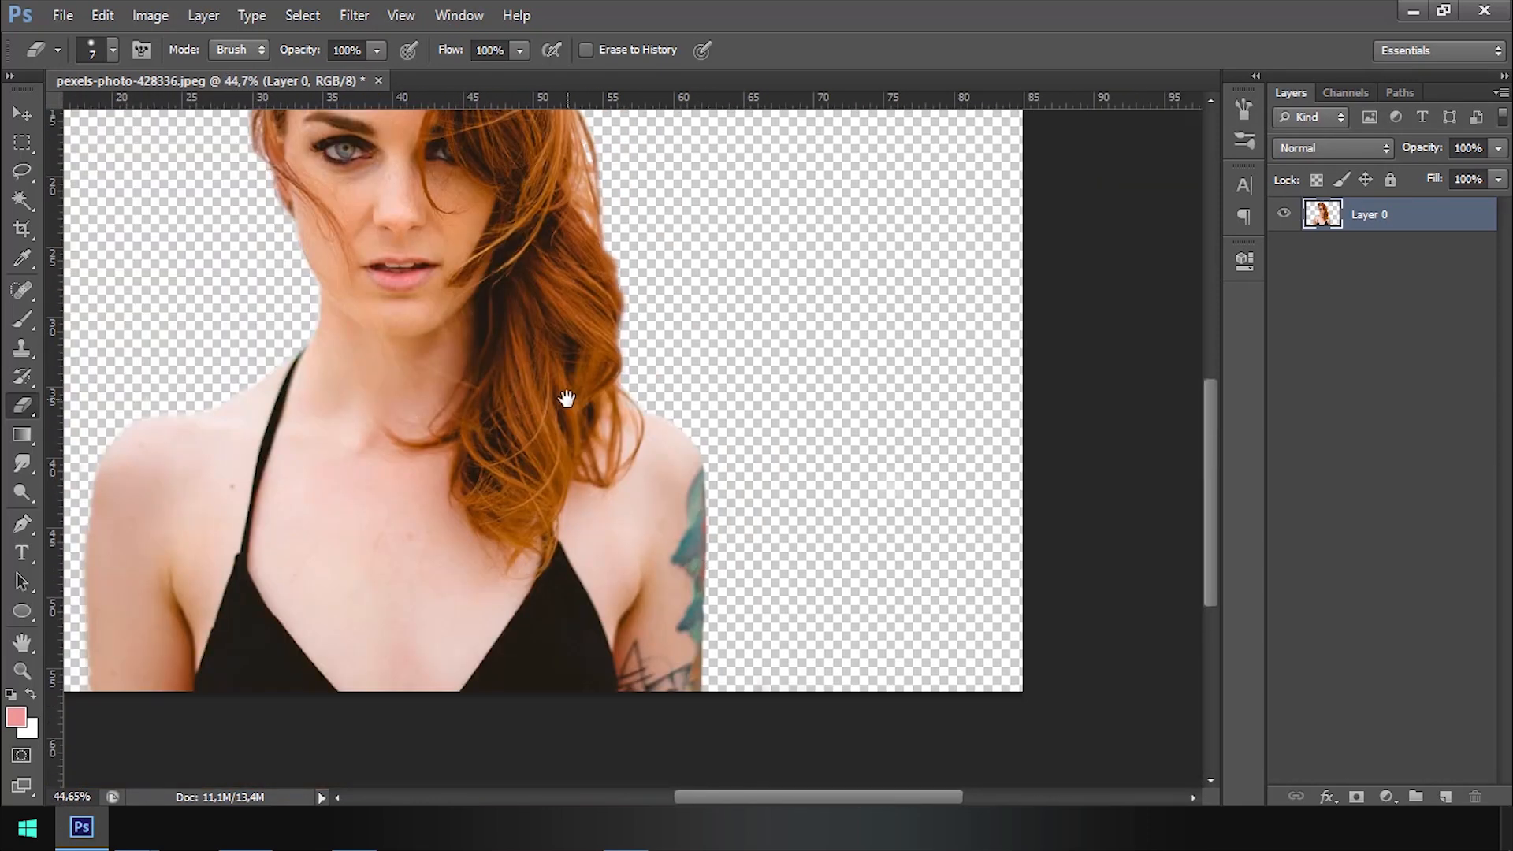
scroll(676, 601, up, 2)
scroll(361, 153, up, 8)
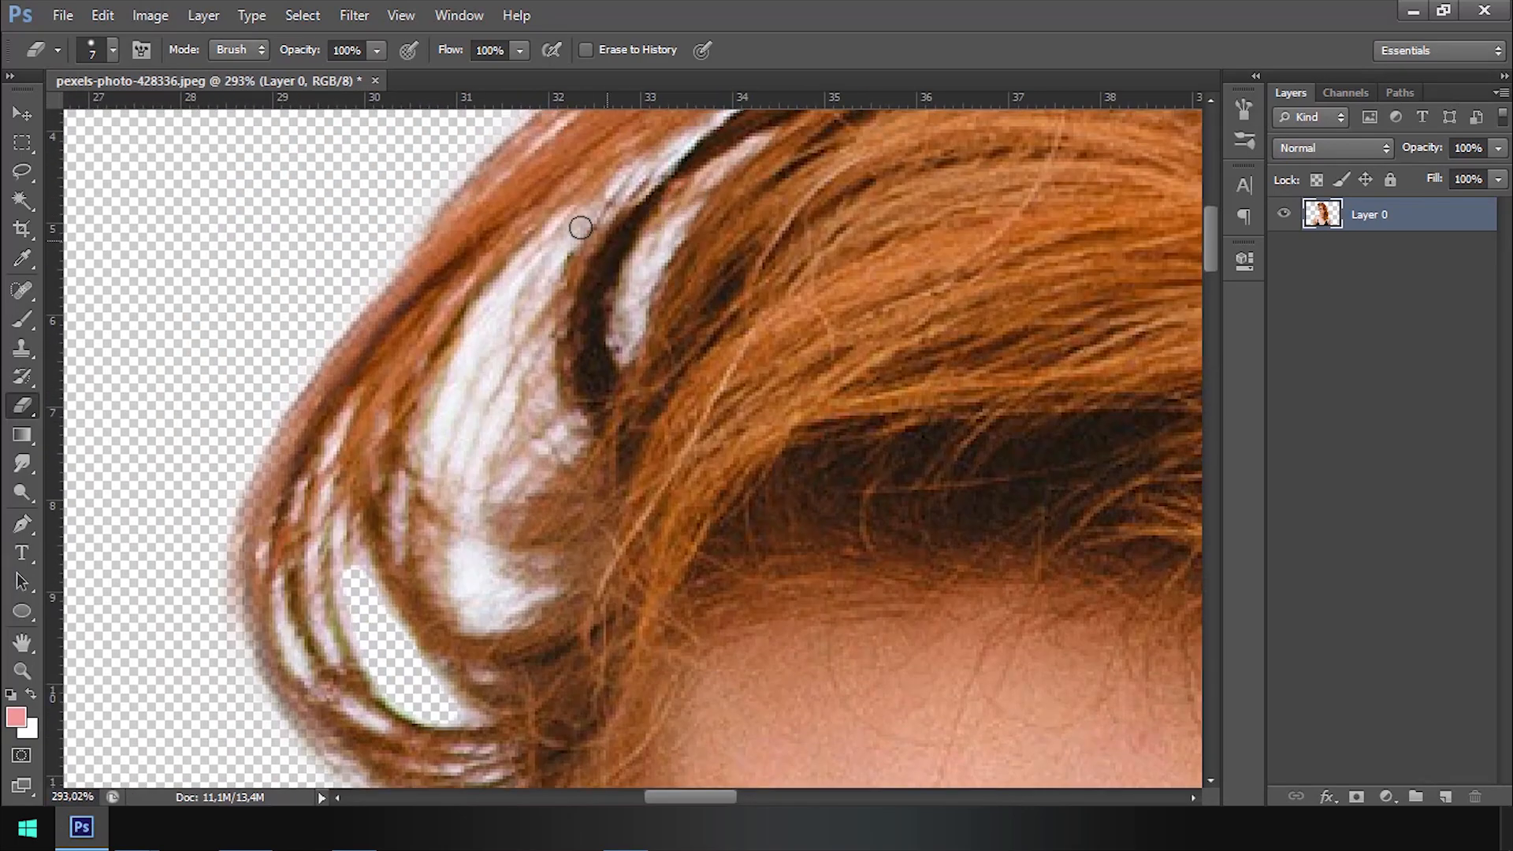
scroll(556, 465, down, 5)
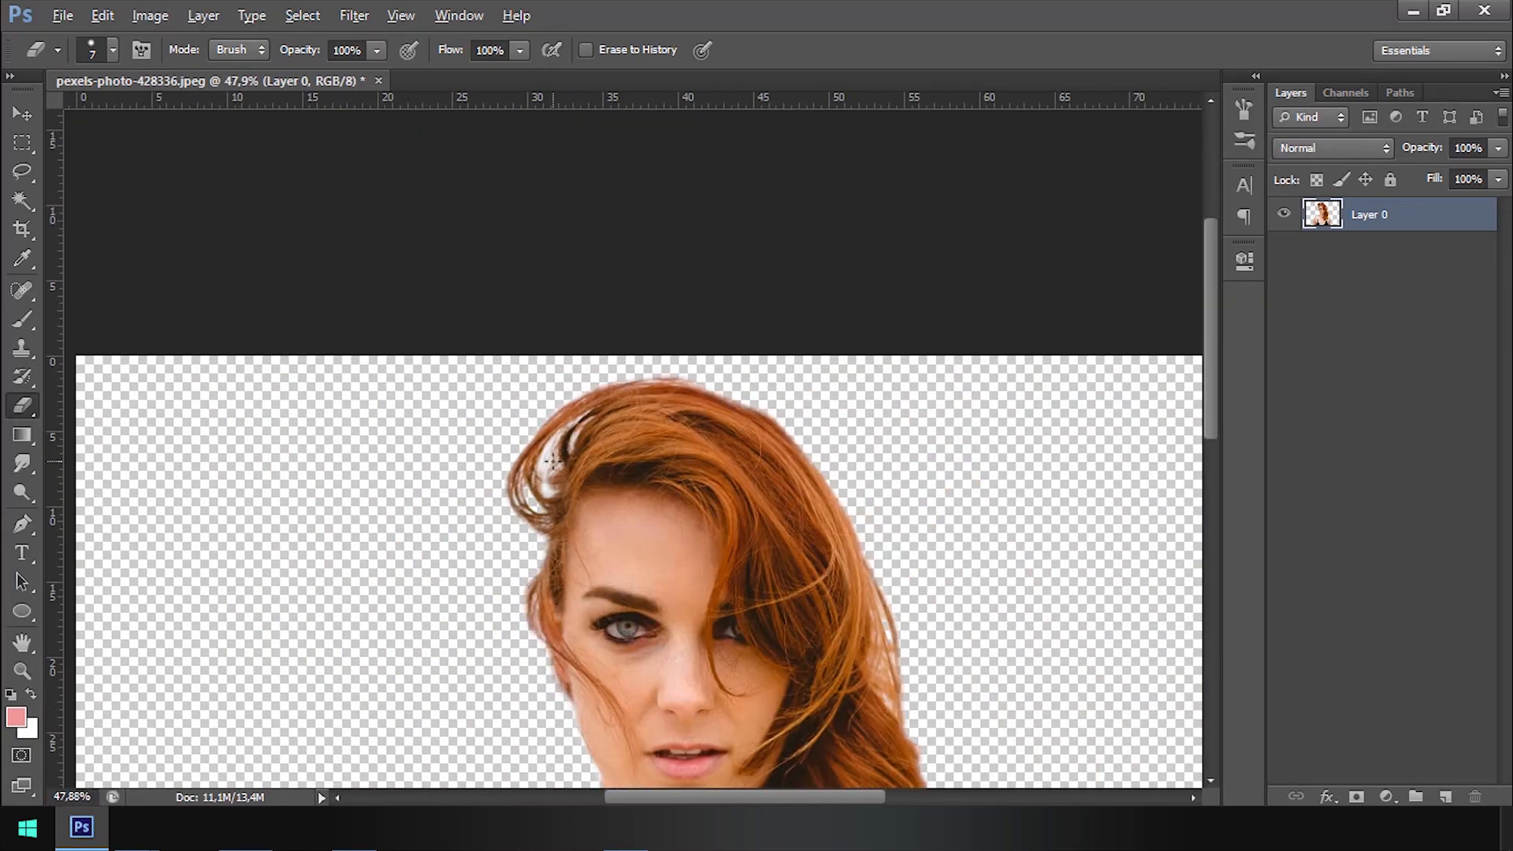
scroll(775, 481, down, 4)
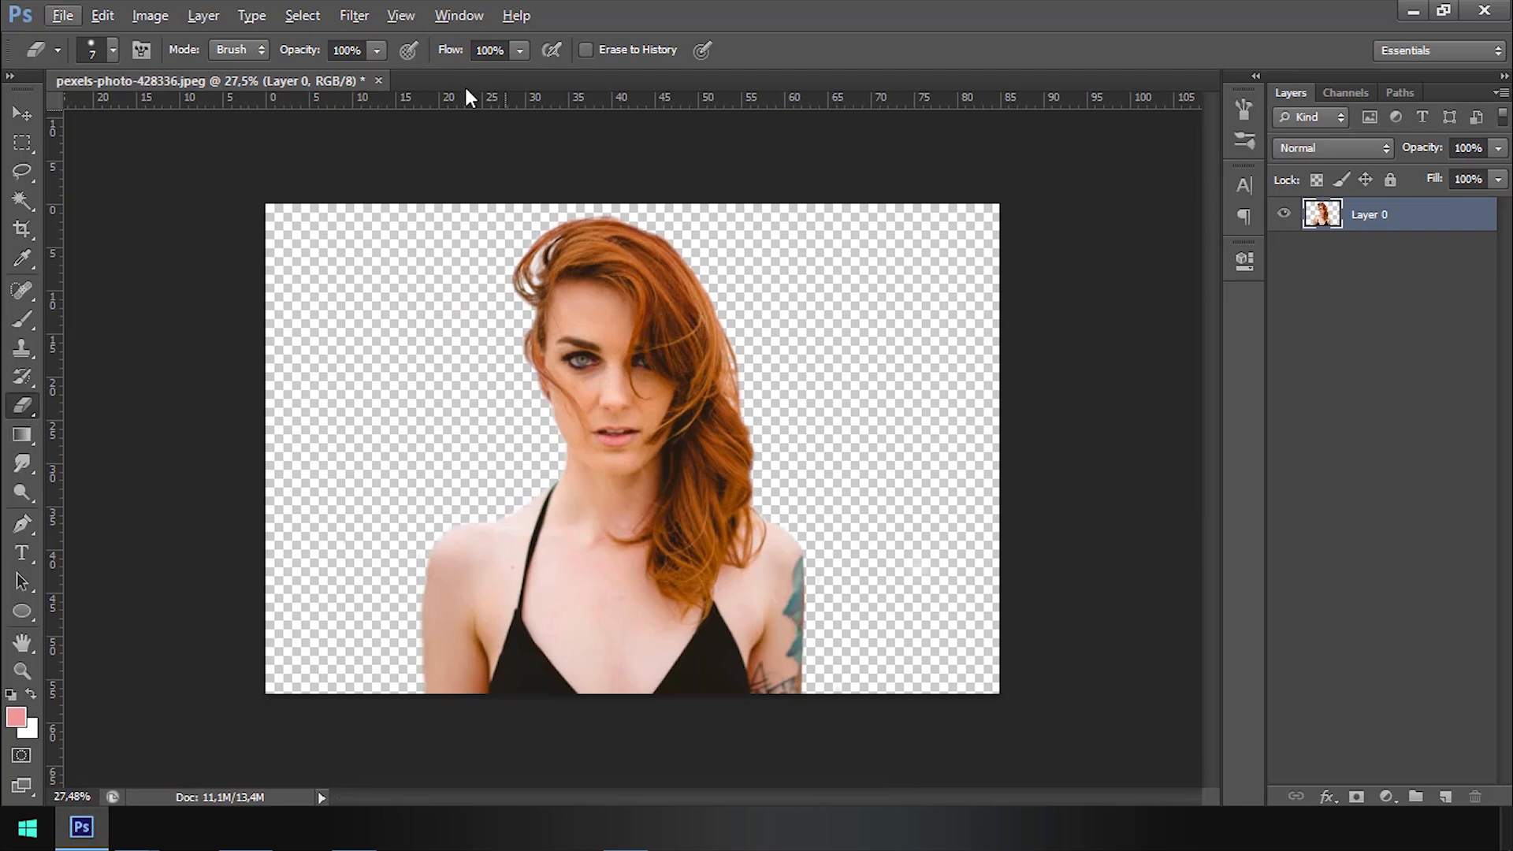
Step: Close the red-haired woman's image without saving and open pexels-photo-1111312.jpg from the A Bahan folder
click(379, 81)
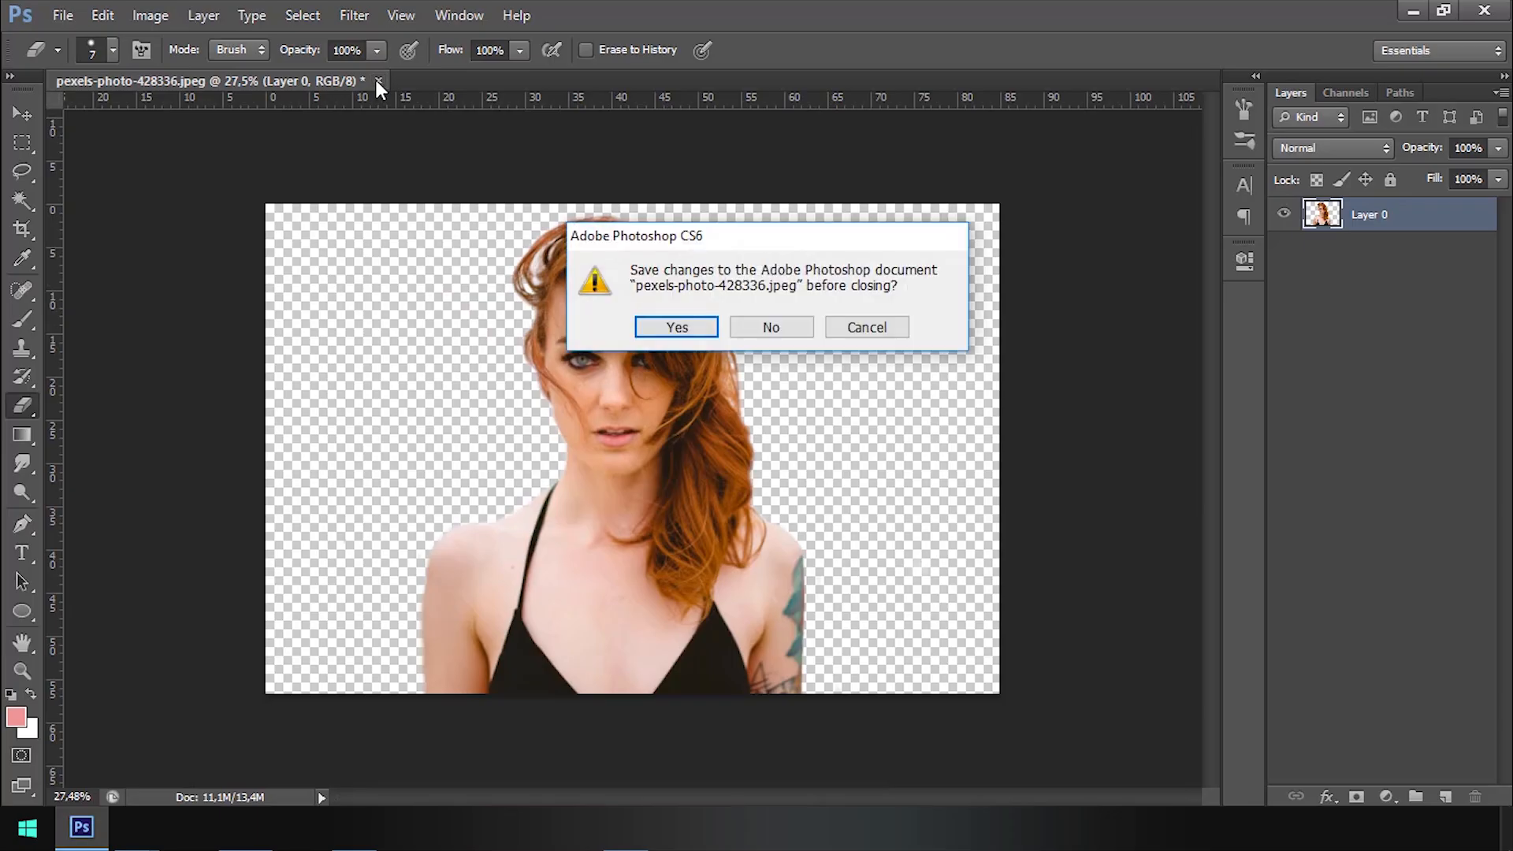
click(783, 326)
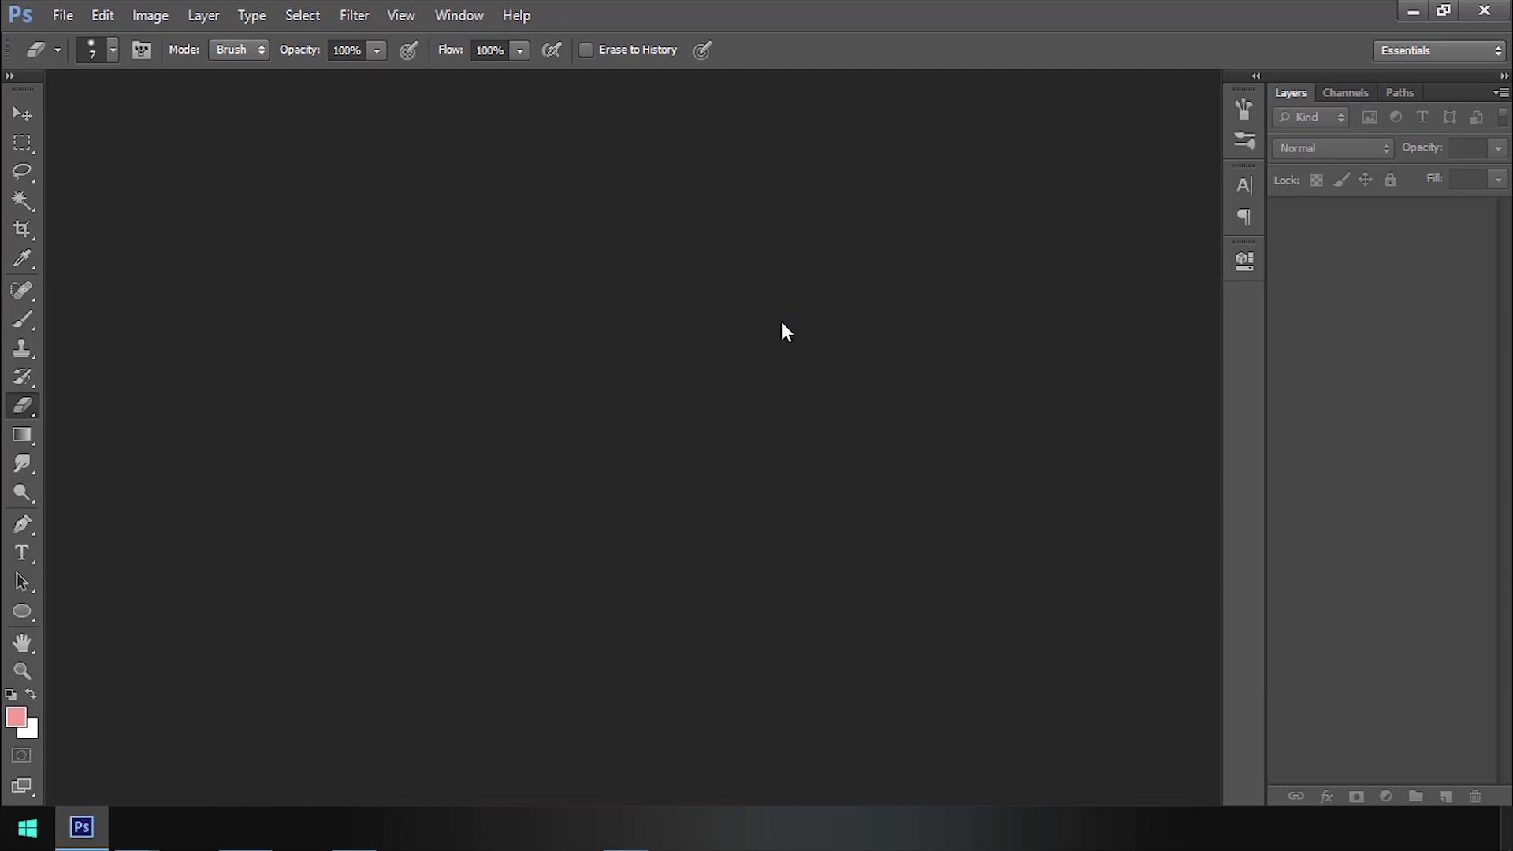
click(57, 19)
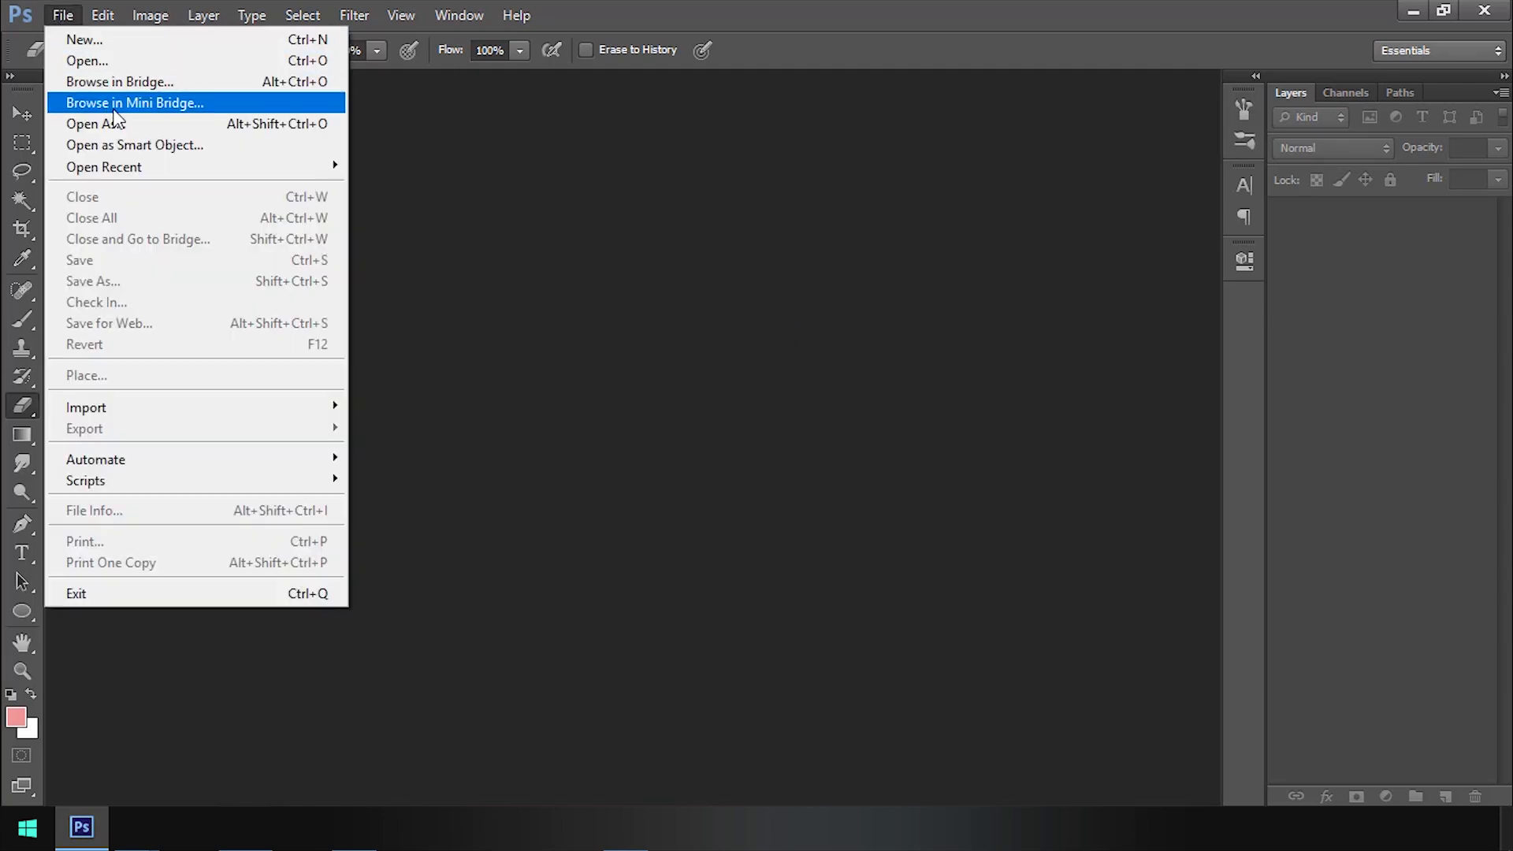
click(145, 62)
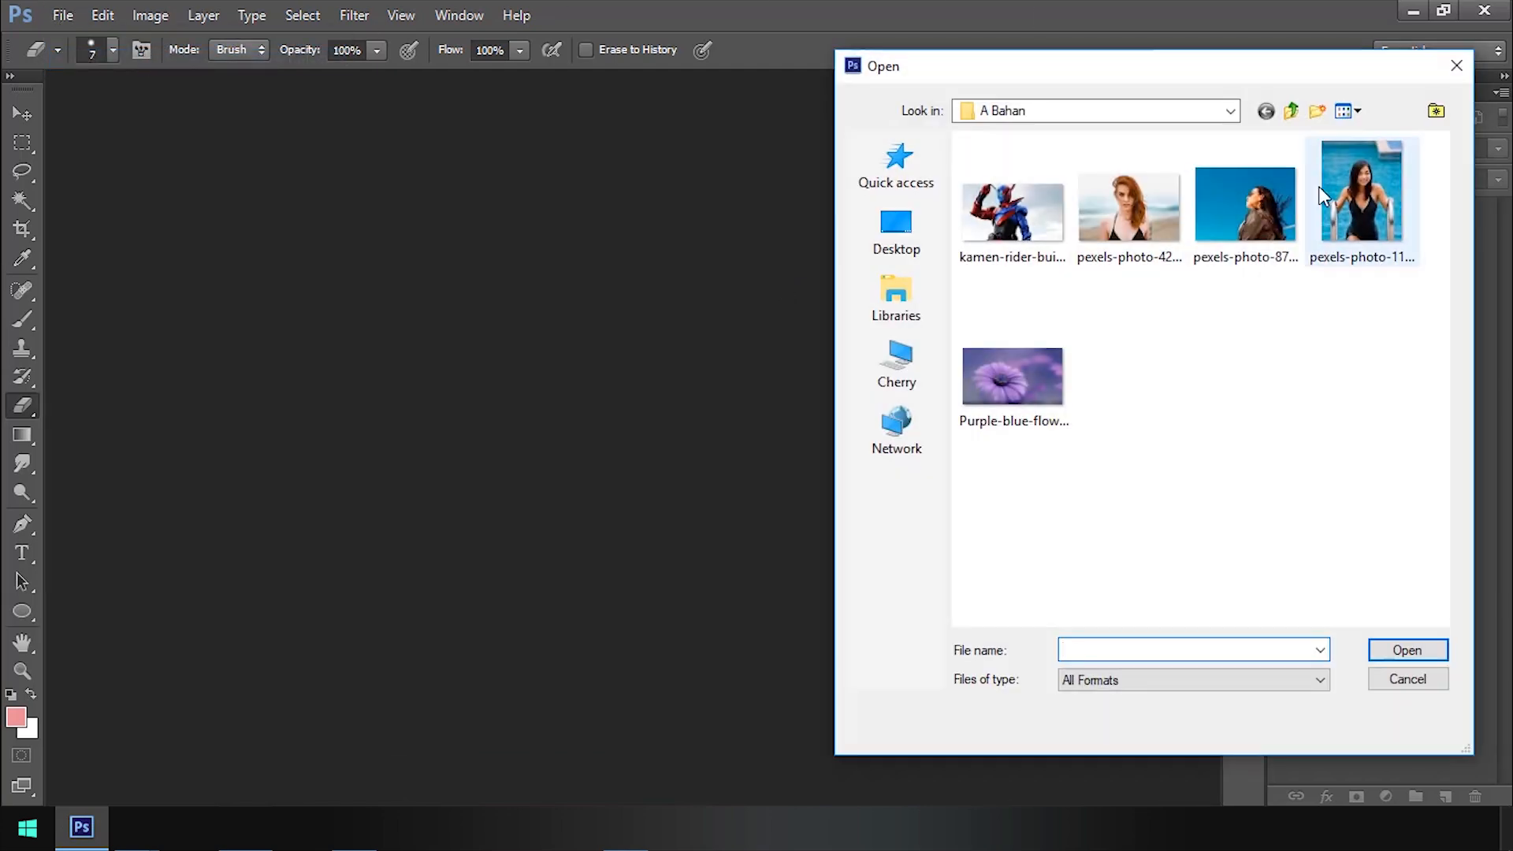
click(1402, 645)
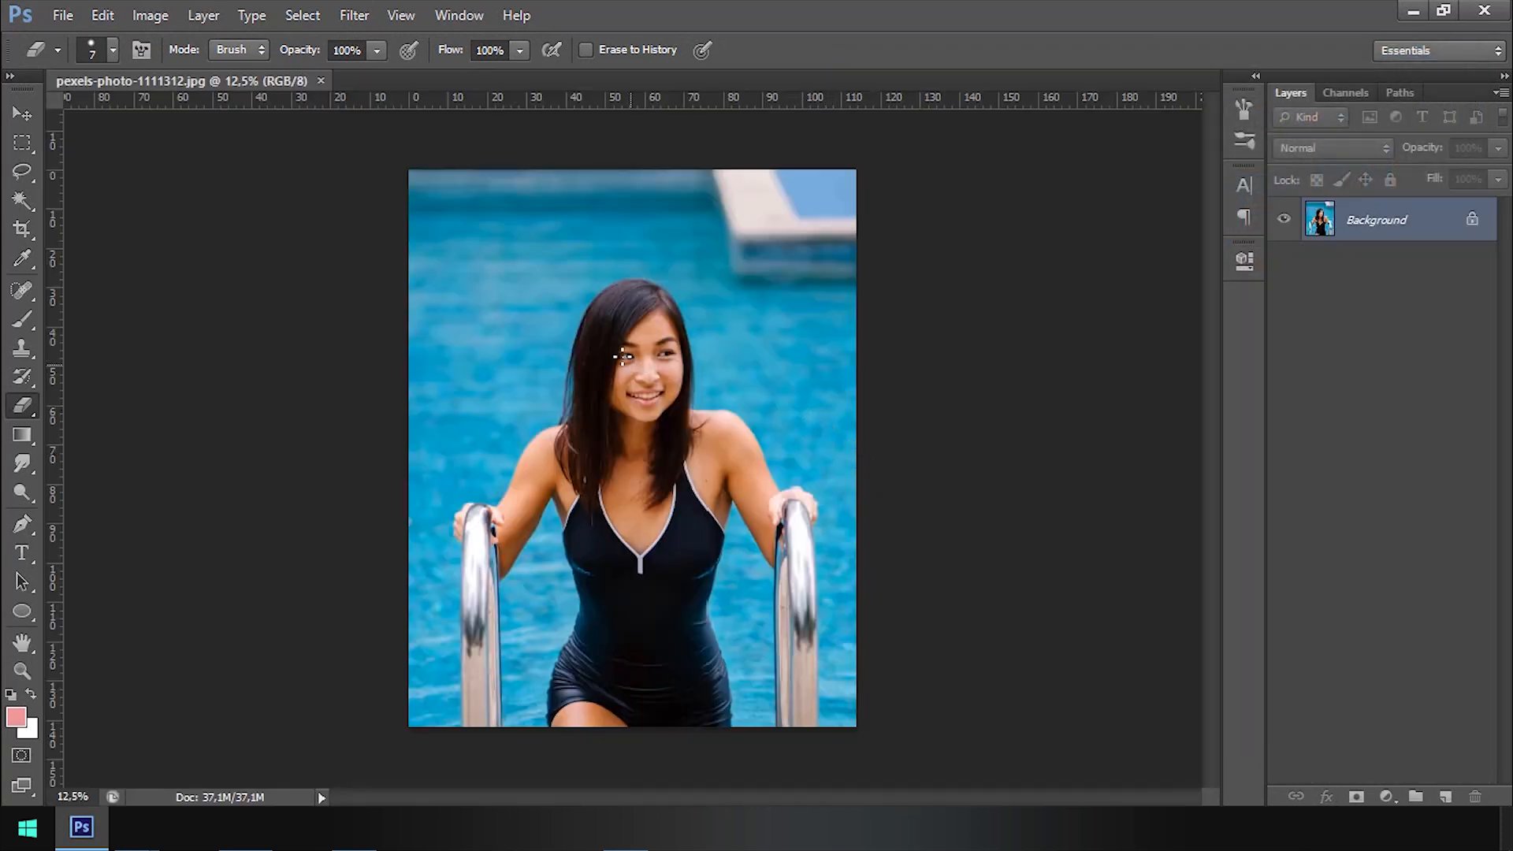
Step: Convert the pool photo's locked Background into an editable layer with the default settings
scroll(623, 357, up, 6)
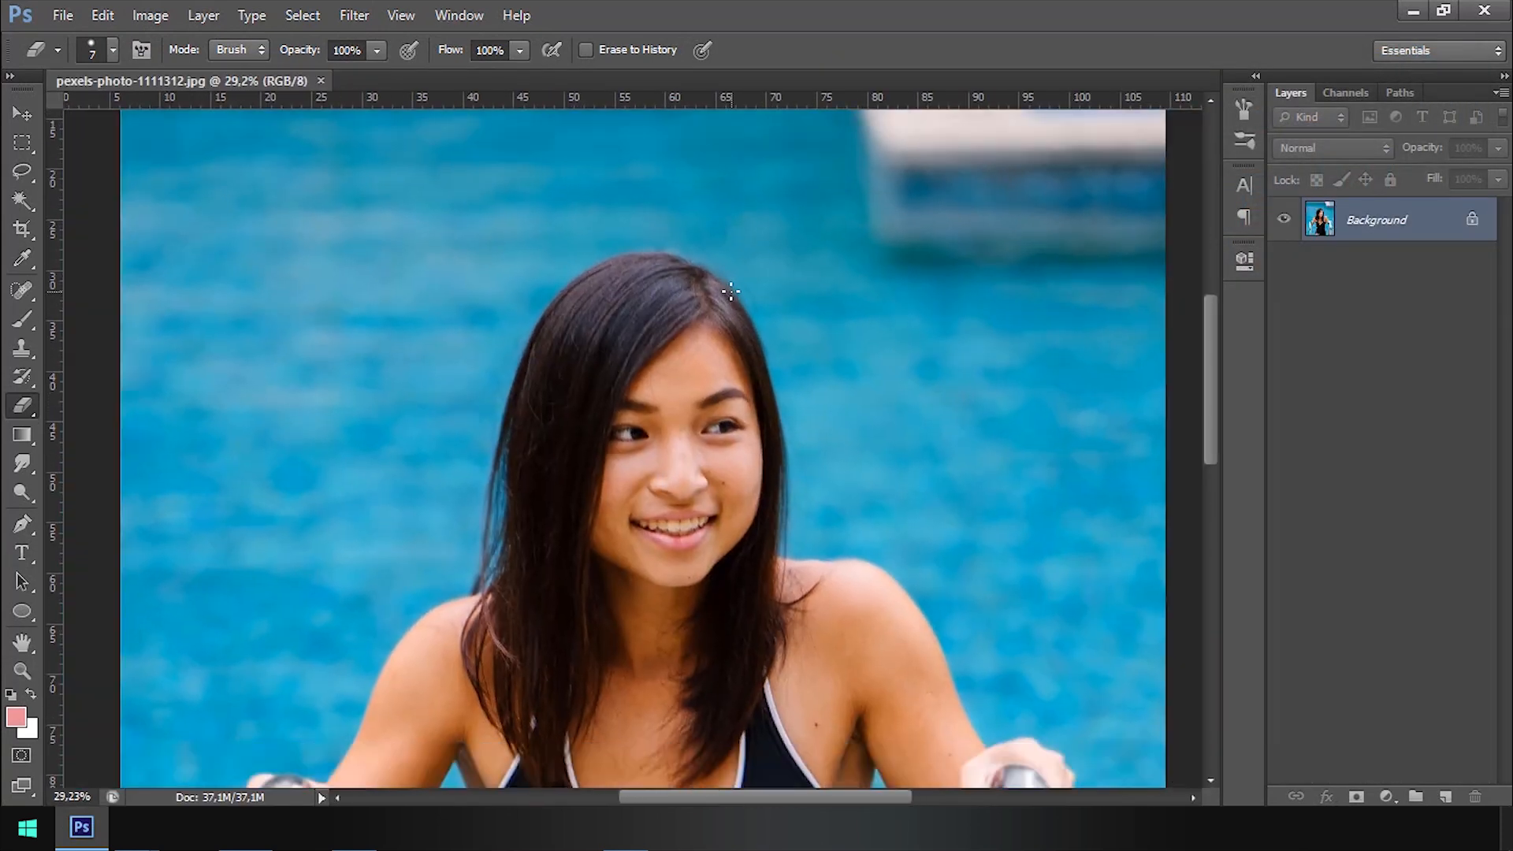
scroll(731, 292, down, 6)
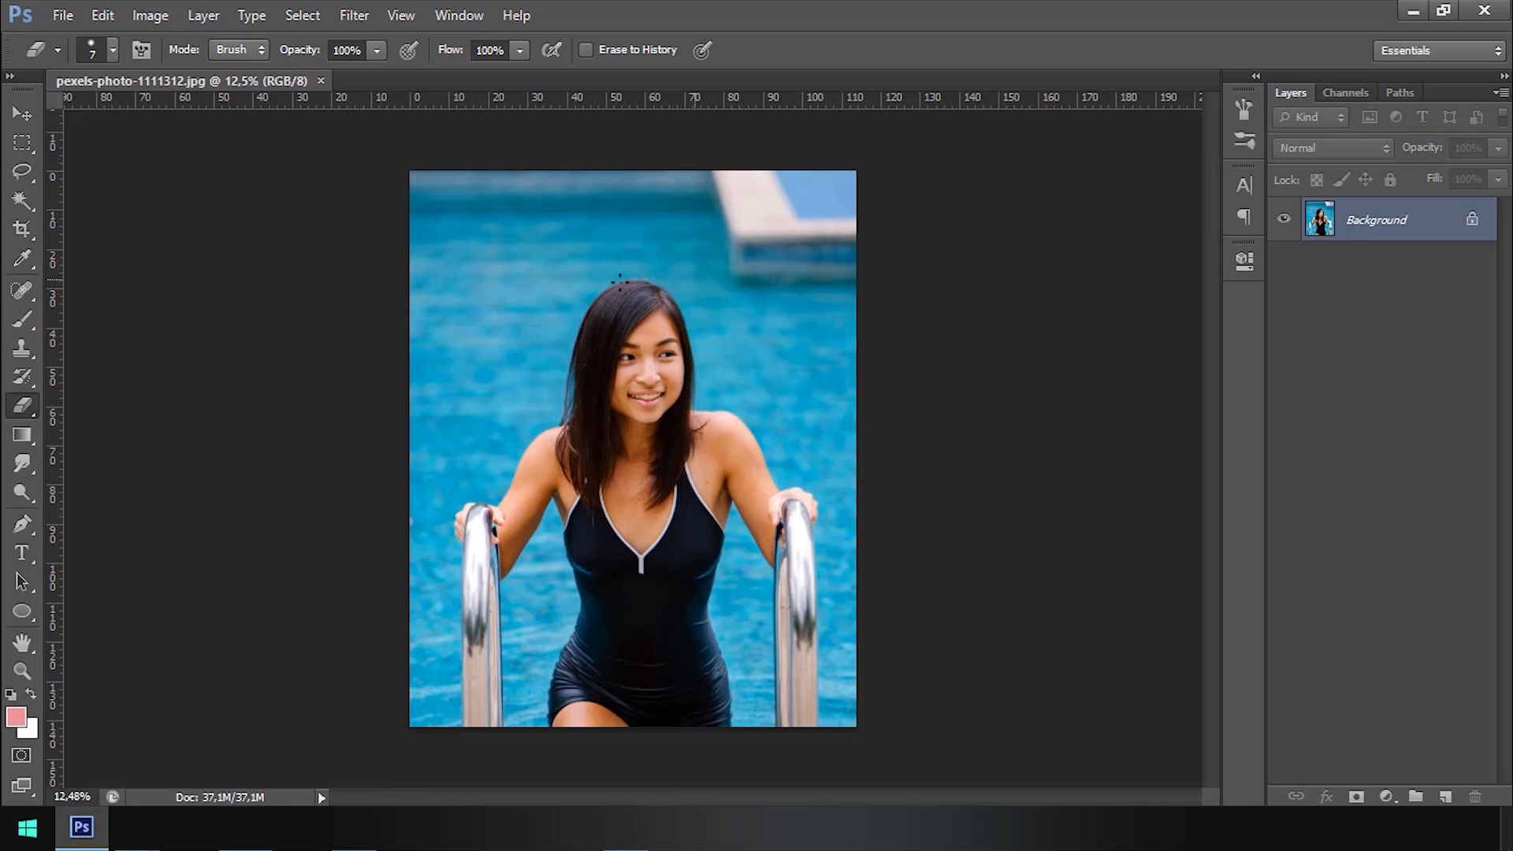
double_click(1472, 224)
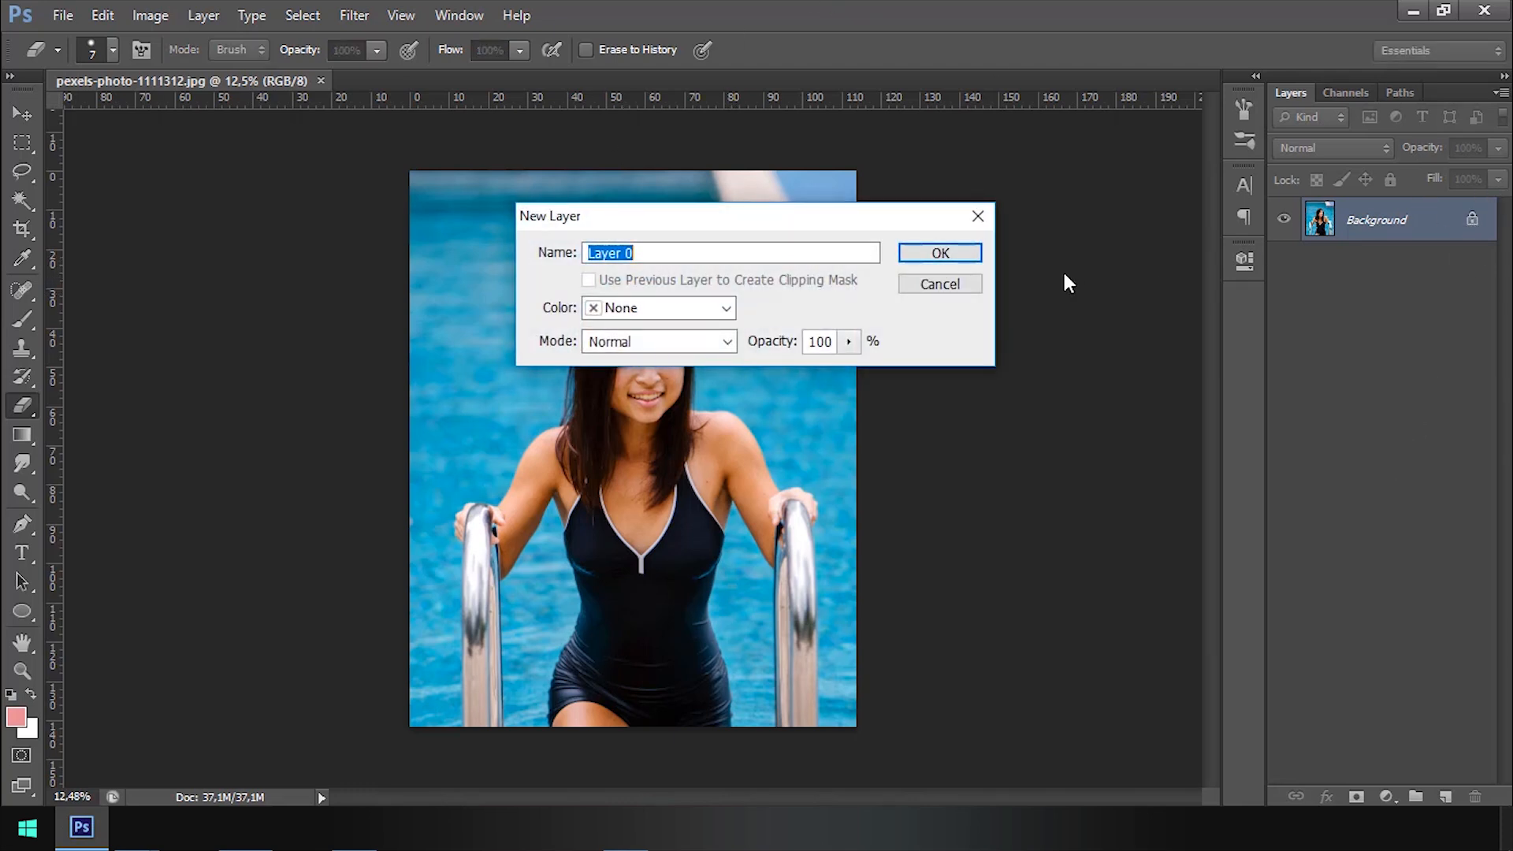
click(940, 253)
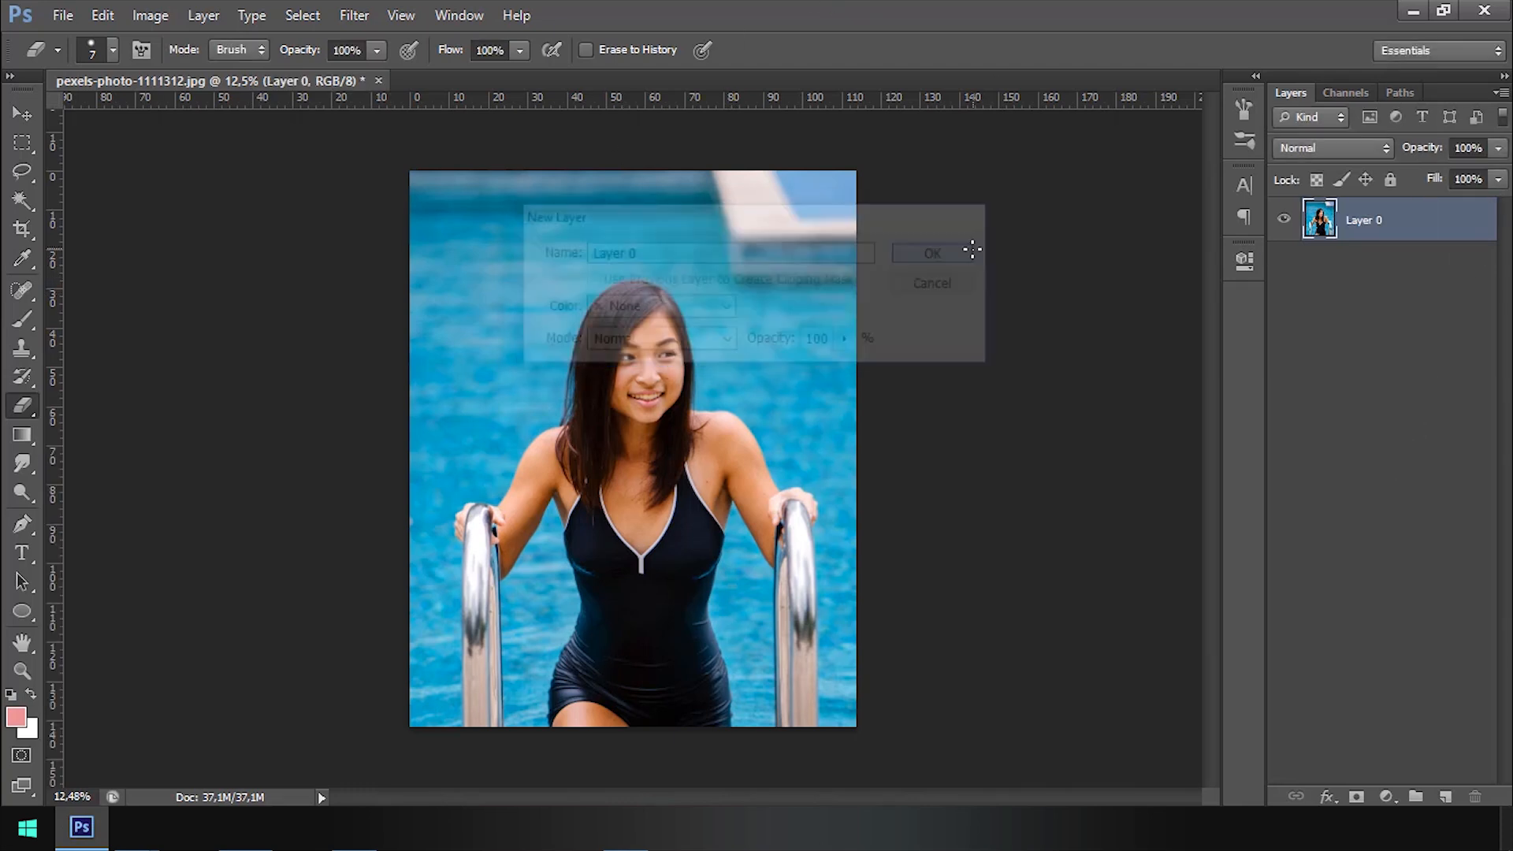
Step: Select a patch of the pool water beside the woman's long hair with the Magic Wand tool
click(23, 202)
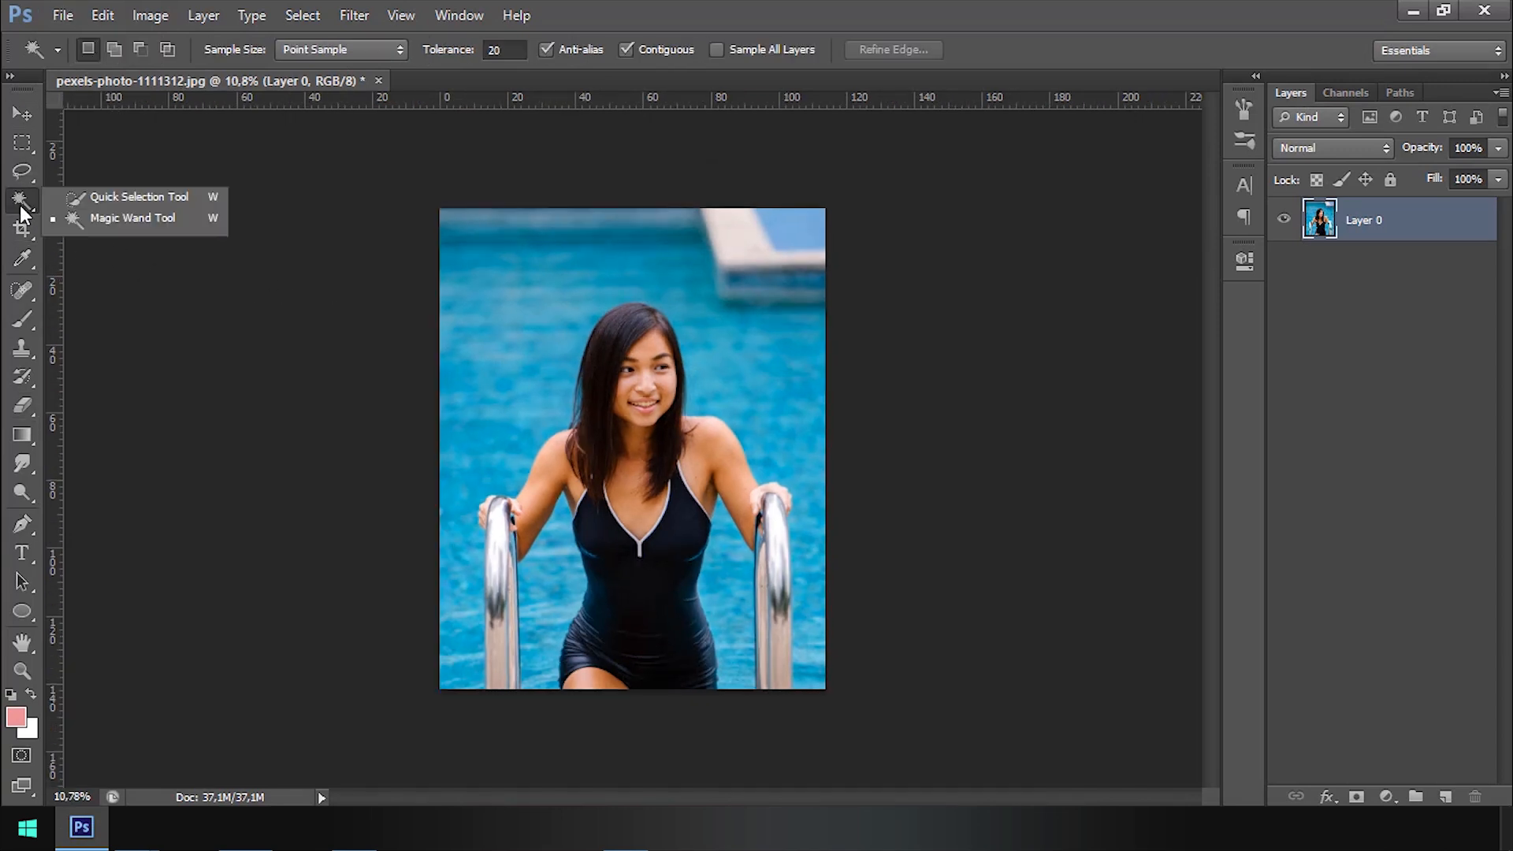
click(219, 216)
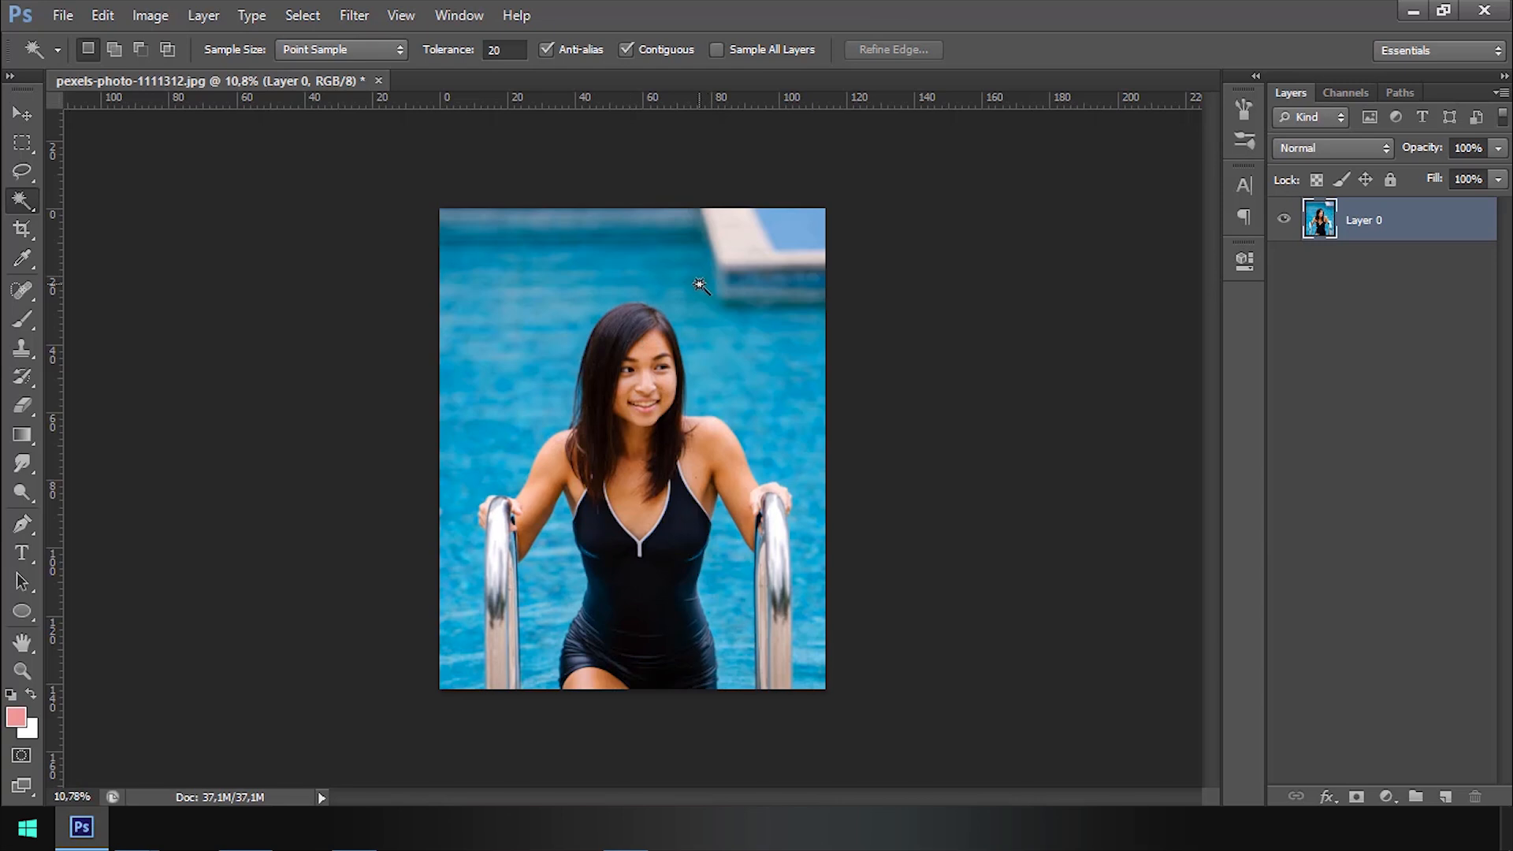
scroll(679, 299, up, 3)
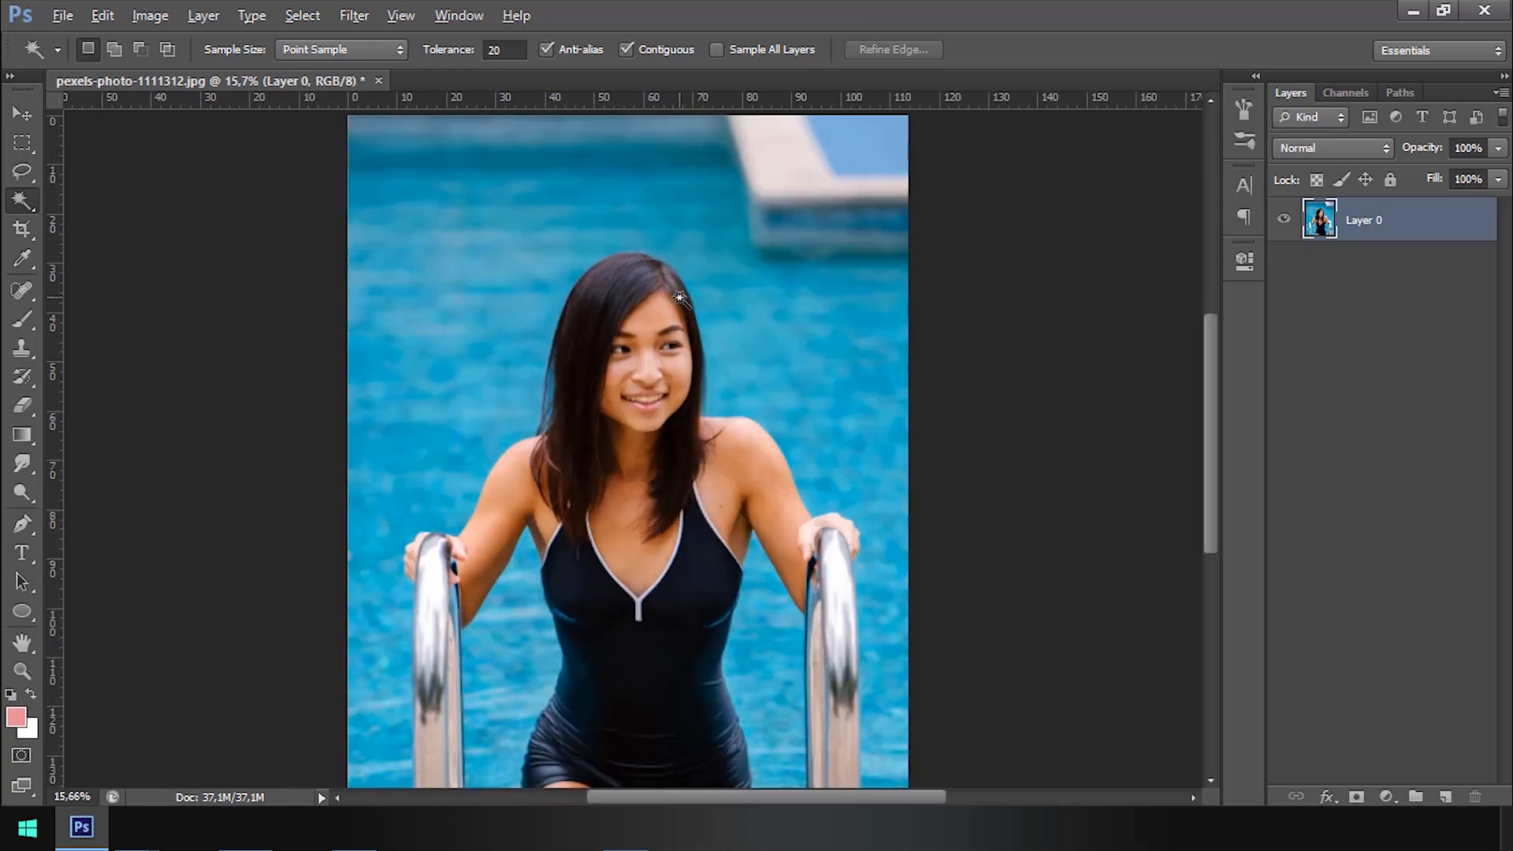
drag(595, 297, 854, 375)
click(488, 475)
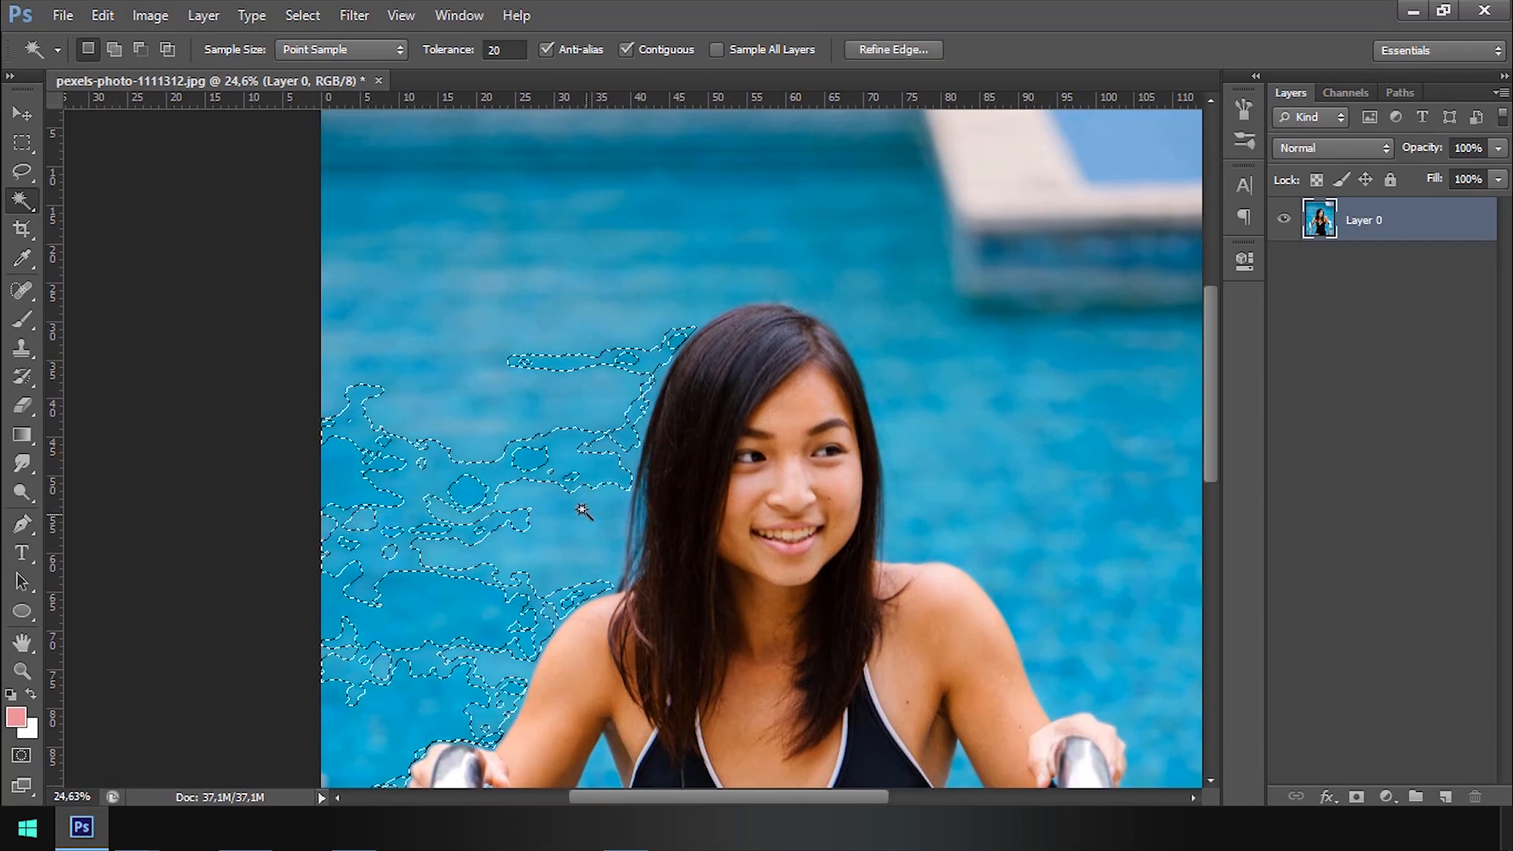
Step: Replace the selection with the lighter water beside the hair and add the adjoining water patch to it
drag(556, 515, 513, 363)
click(547, 341)
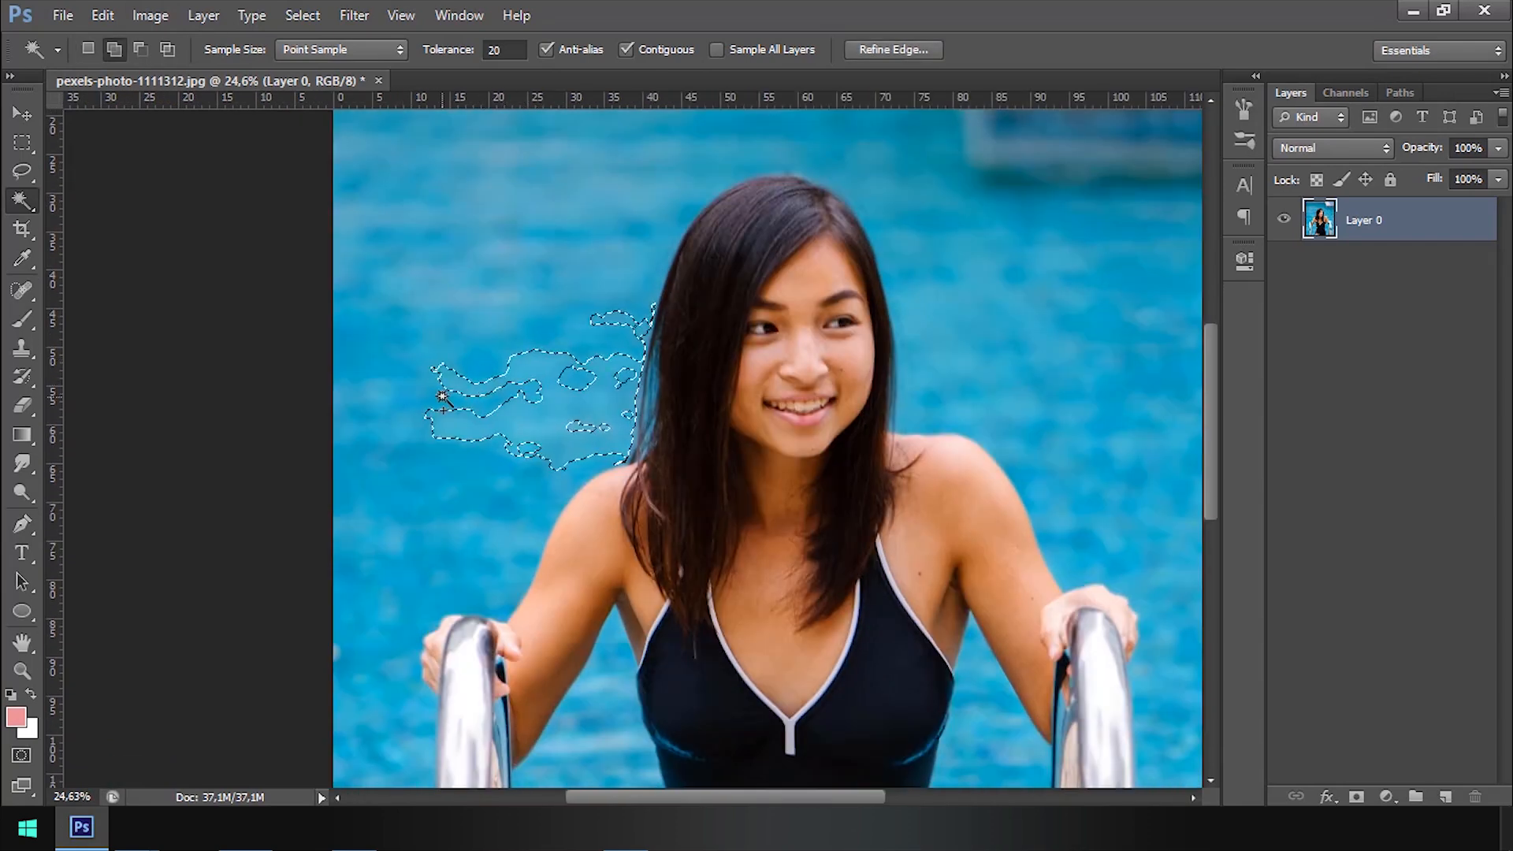
shift+click(446, 400)
drag(567, 419, 588, 333)
scroll(588, 333, up, 4)
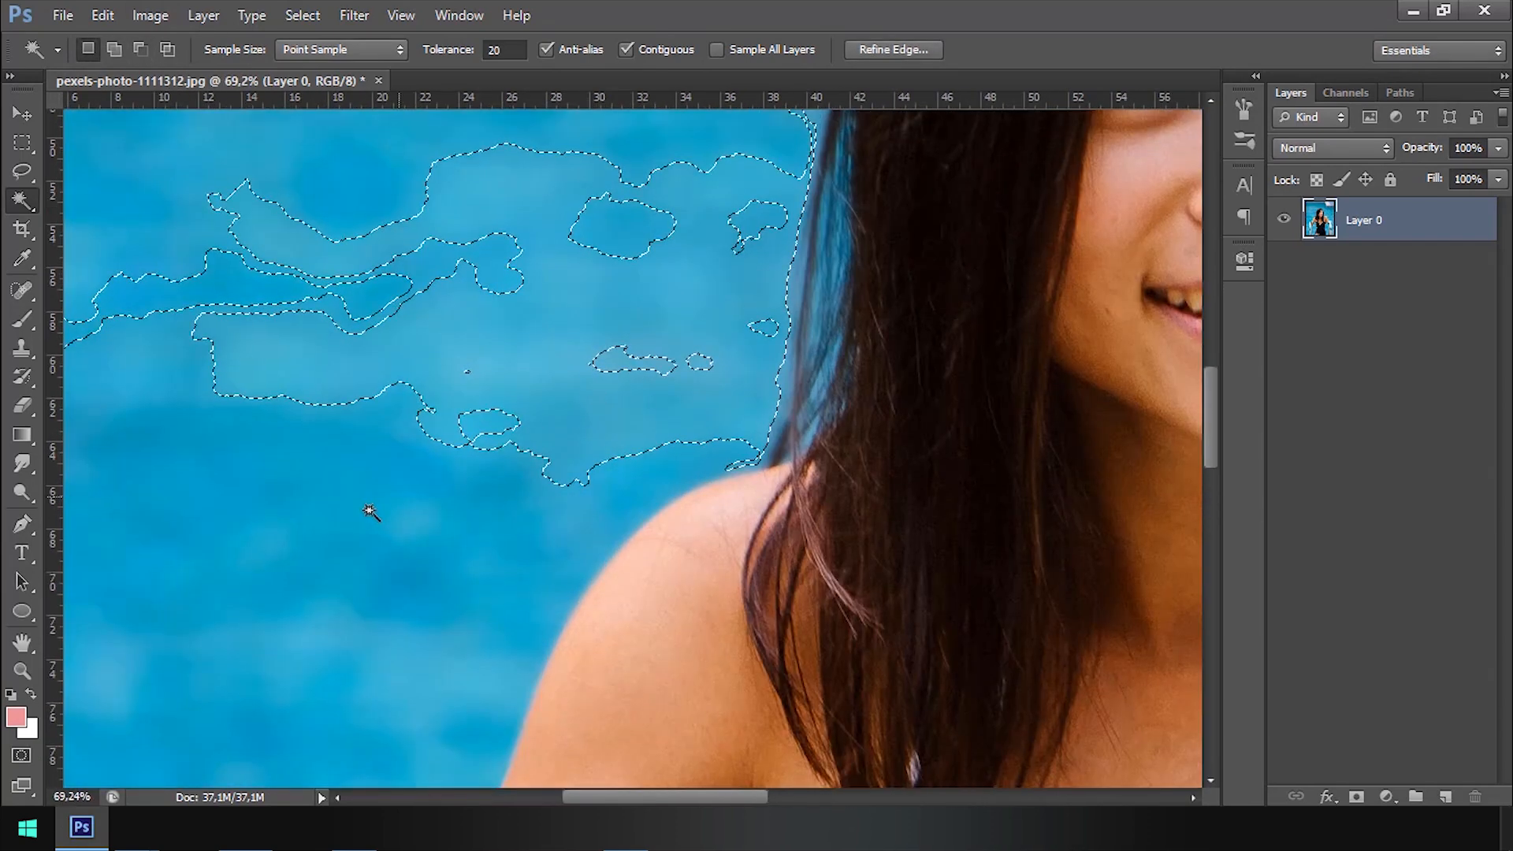
Step: Select the darker blue water patch beside the woman's shoulder with the Magic Wand, replacing the current selection
click(390, 441)
scroll(390, 446, down, 2)
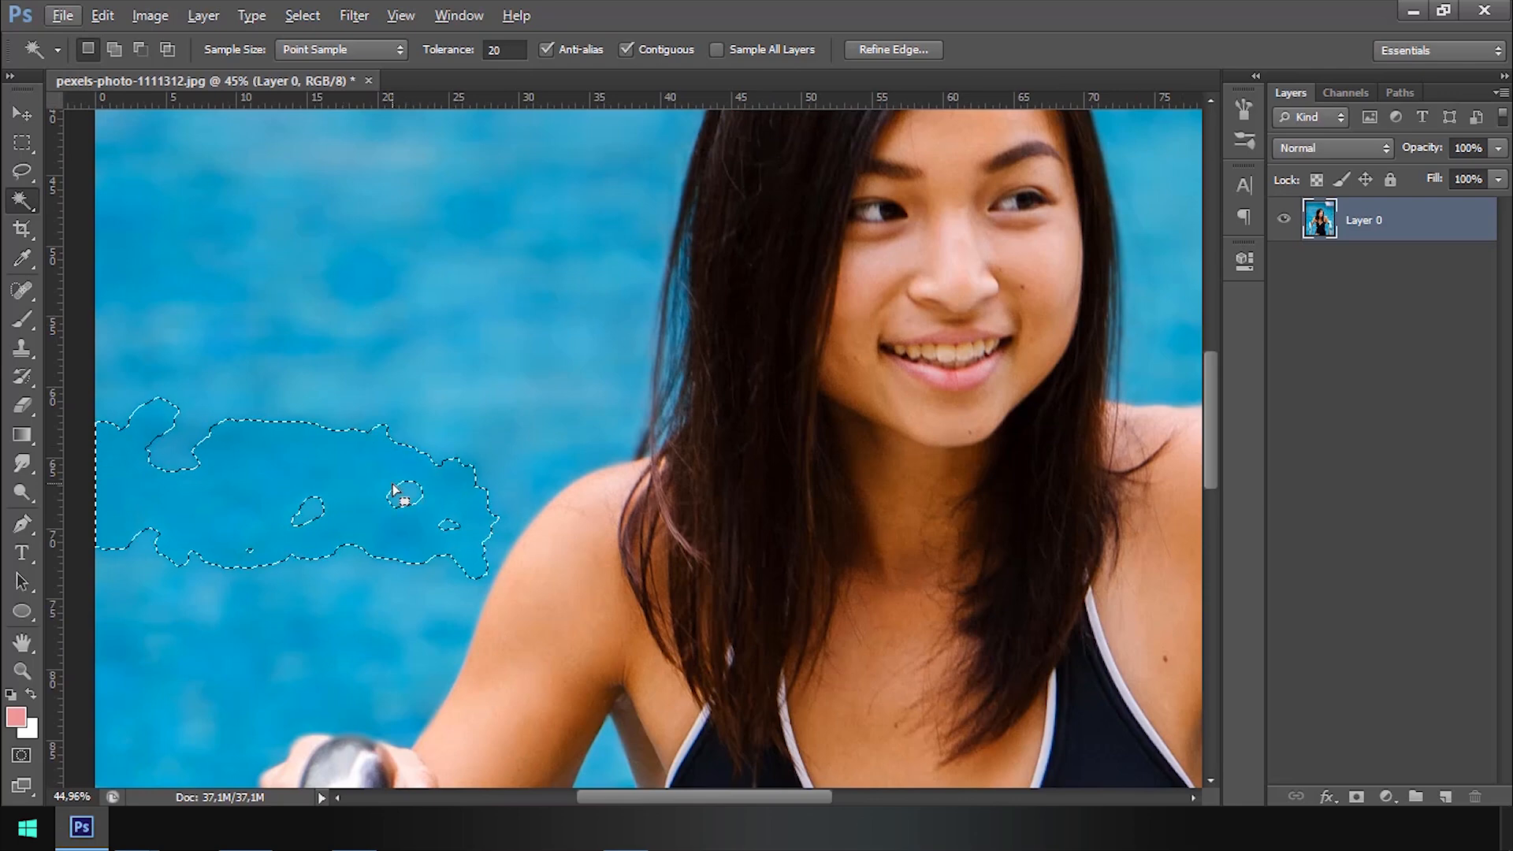
scroll(399, 495, down, 1)
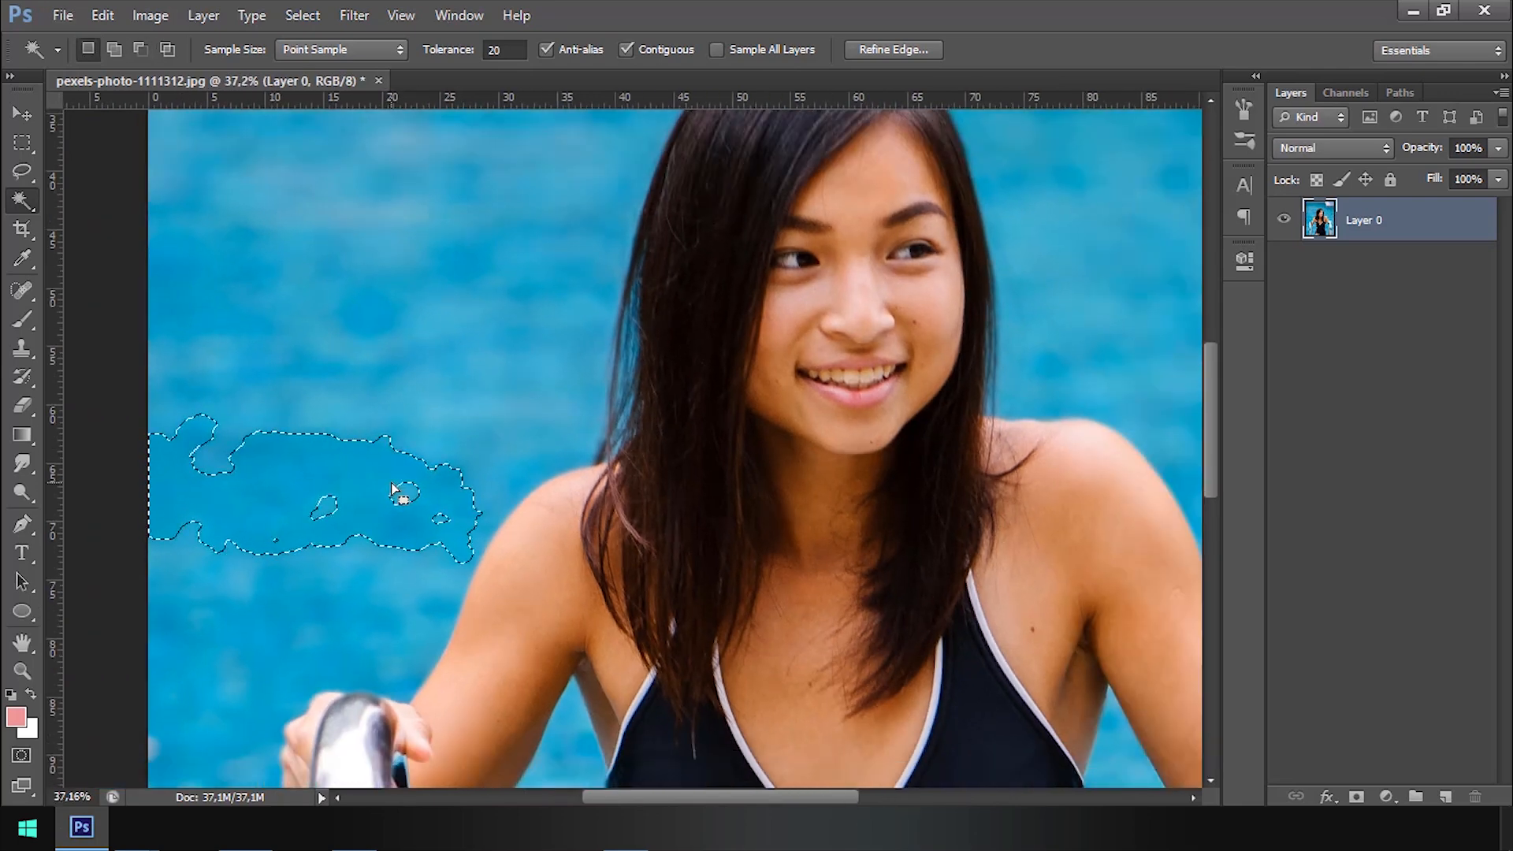
Step: Try single Magic Wand samples of the water on both sides of the woman's shoulders, replacing the selection each time
drag(477, 514, 452, 437)
click(451, 440)
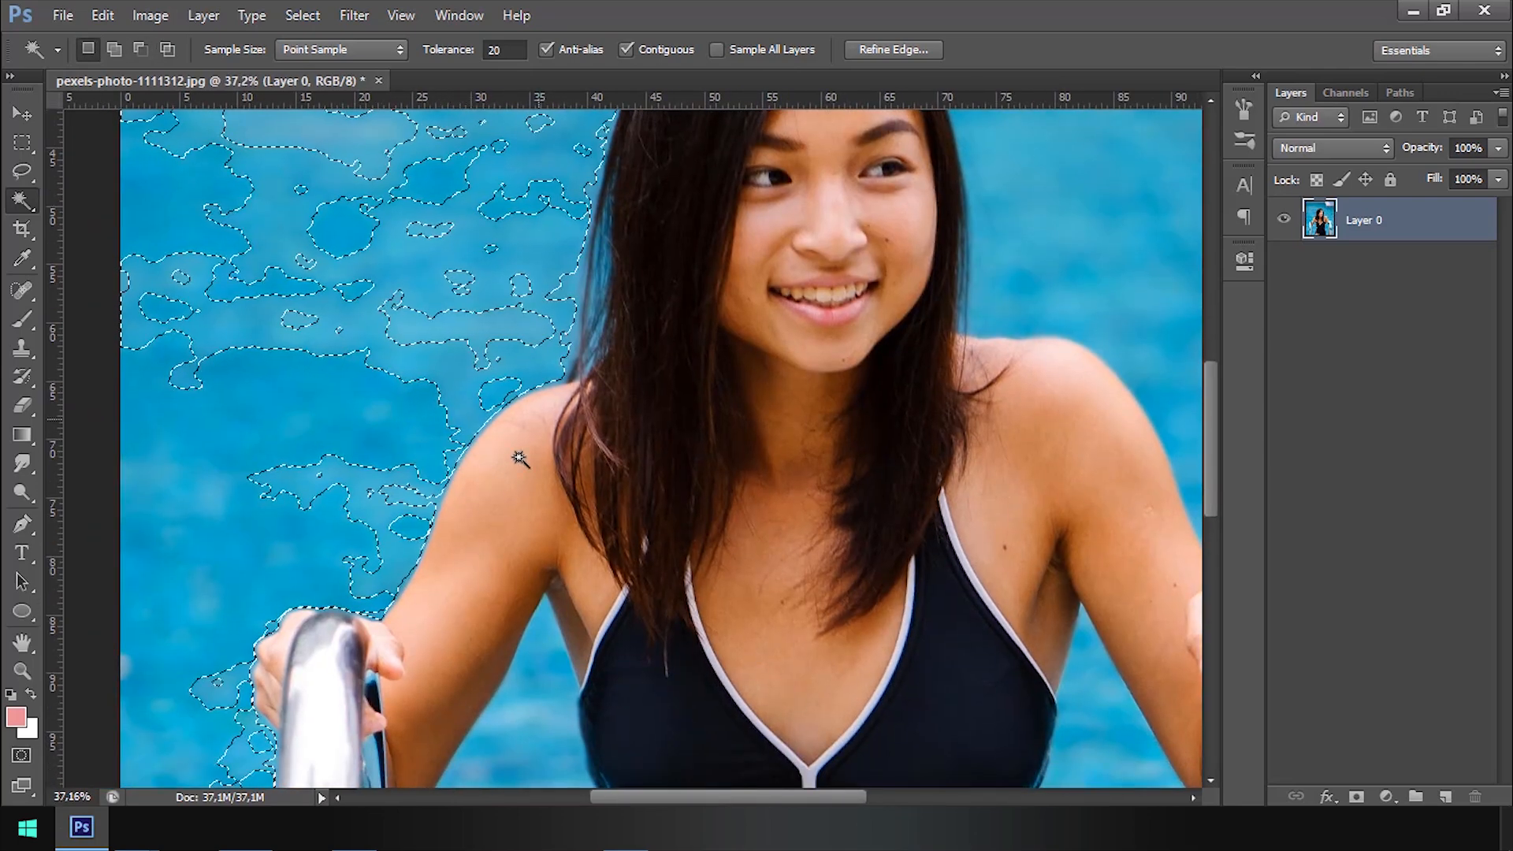
scroll(544, 383, down, 3)
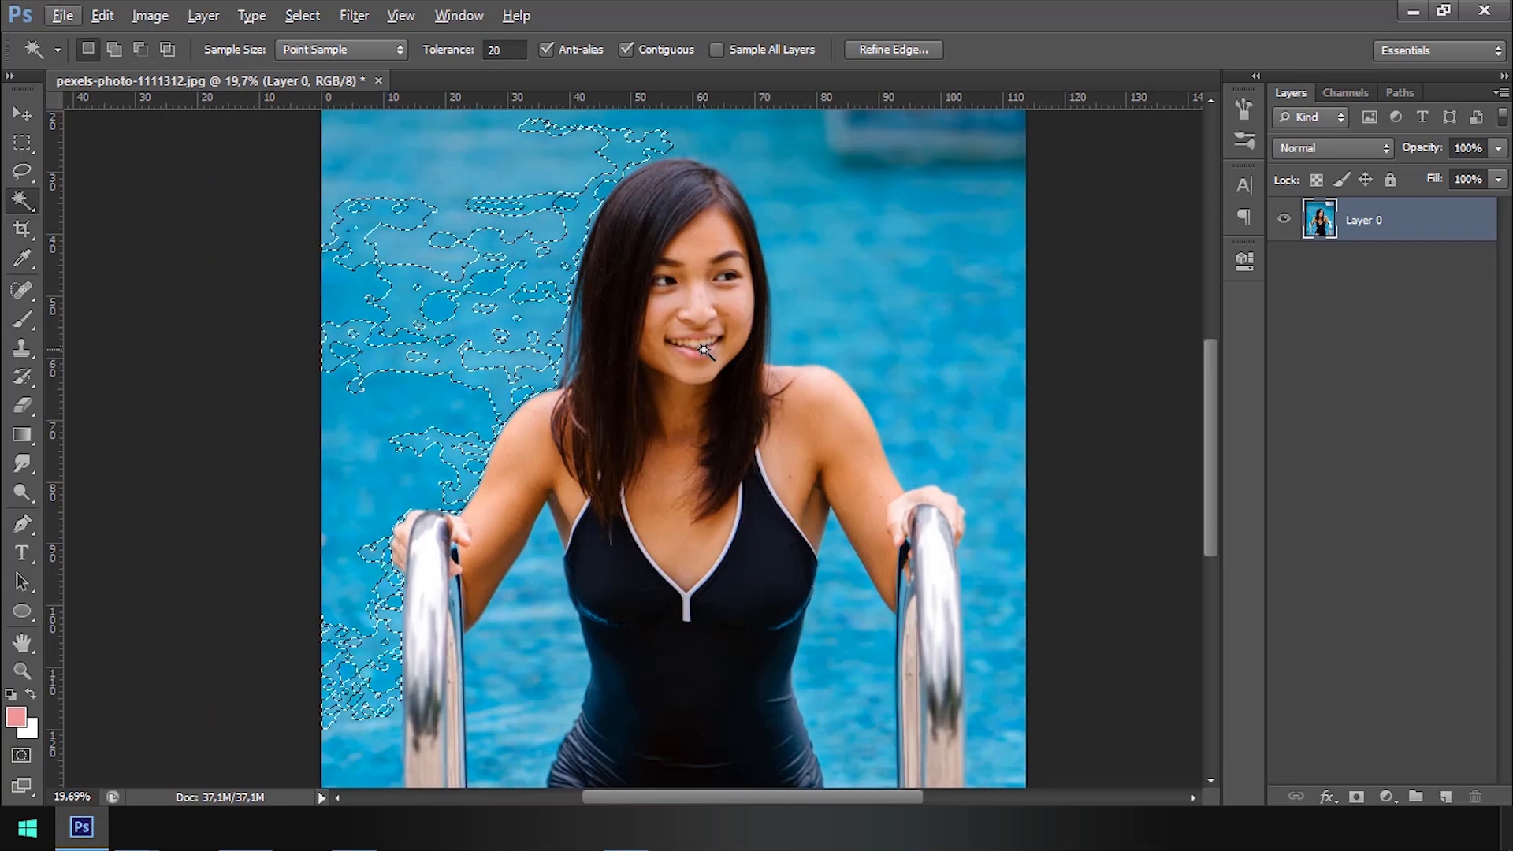
scroll(870, 367, down, 1)
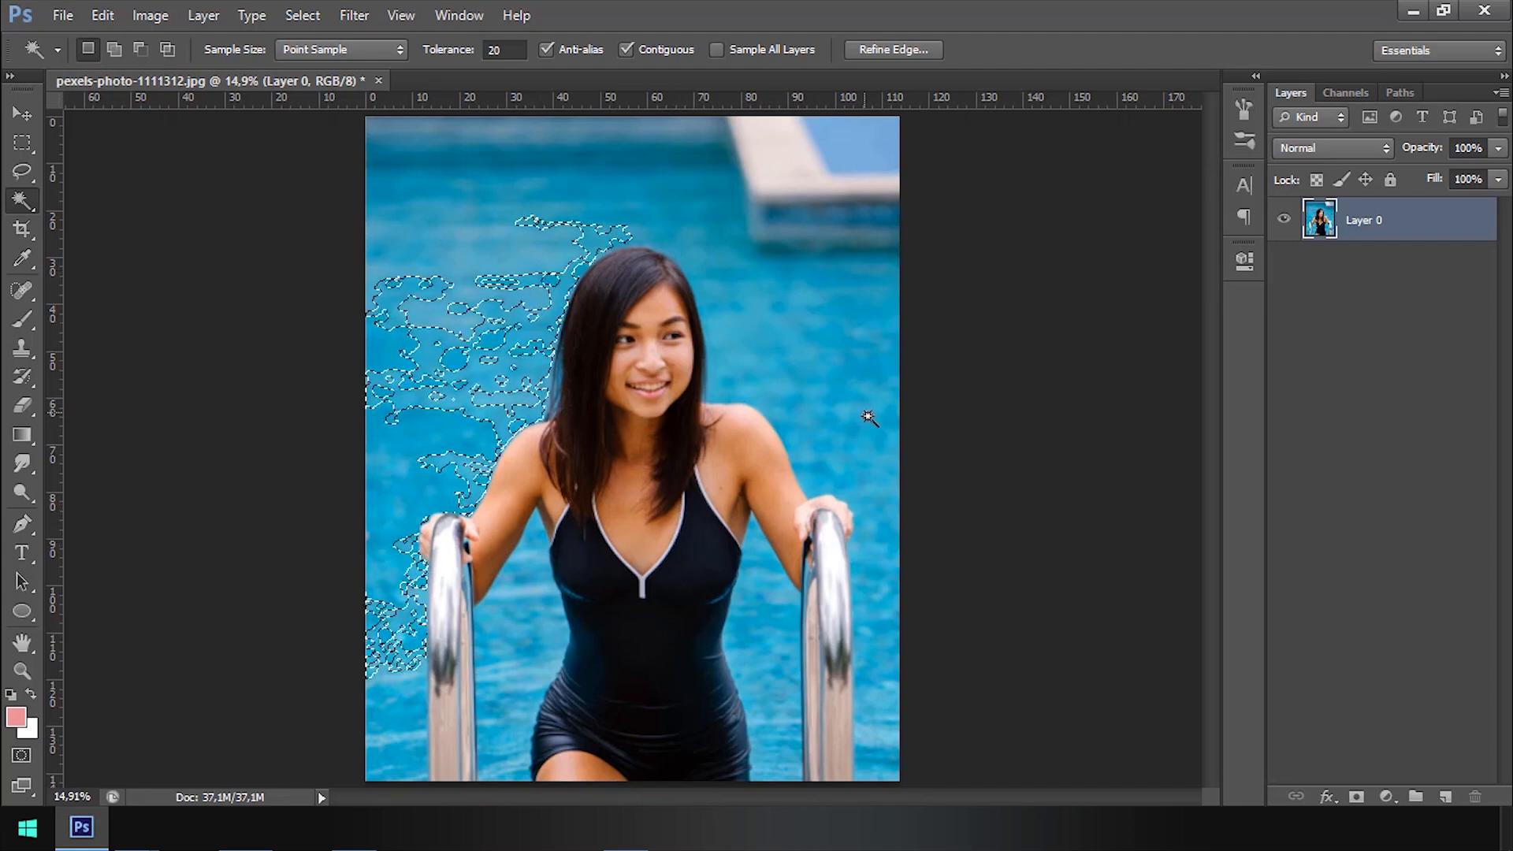
click(861, 463)
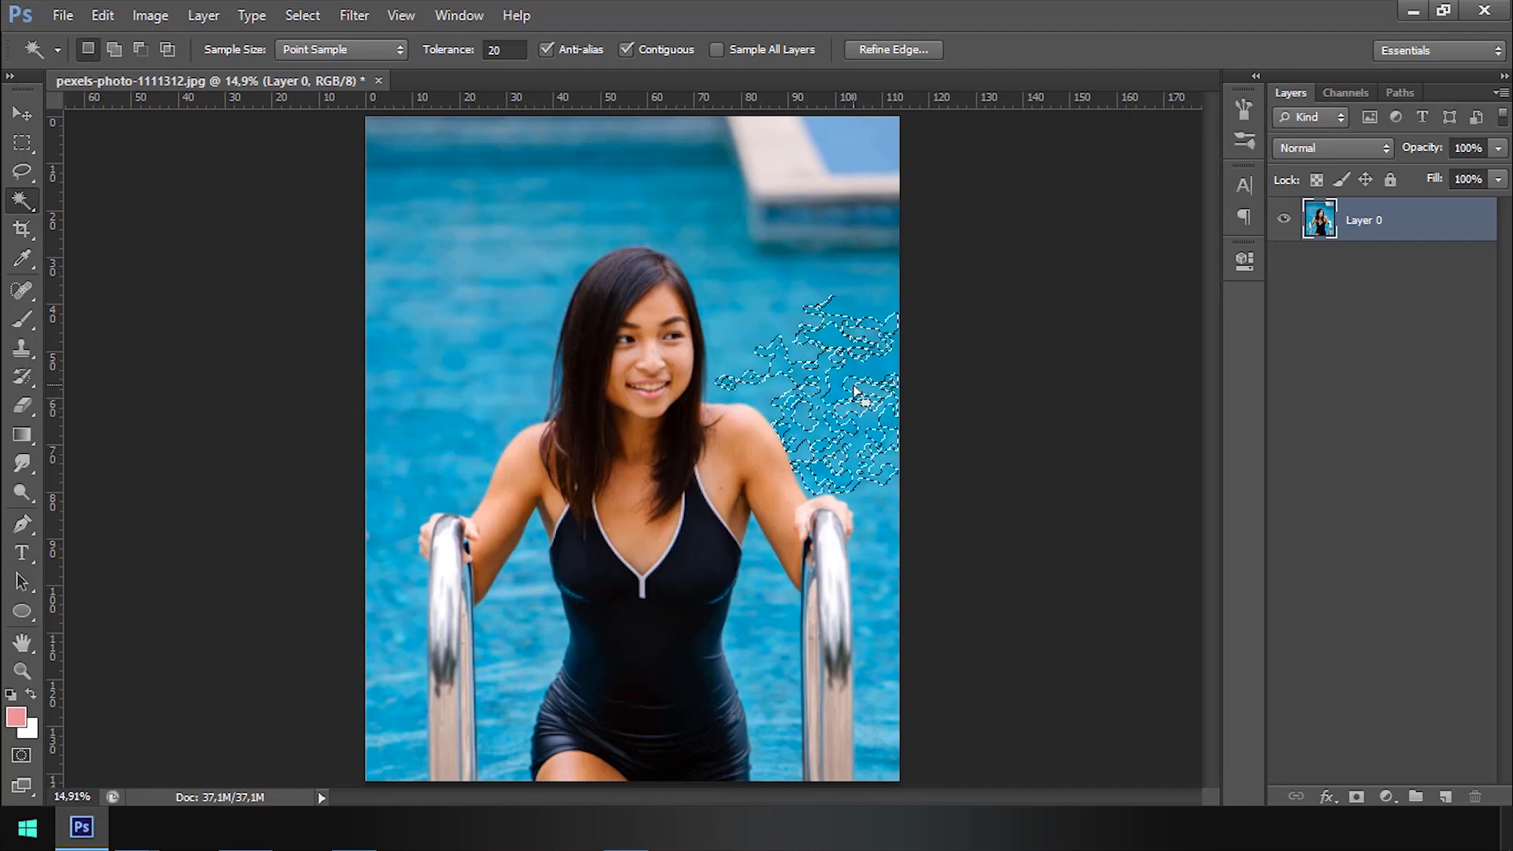
Step: Sample the water between the woman's head and the pool ledge, extend the selection with Similar, delete it and deselect
click(817, 286)
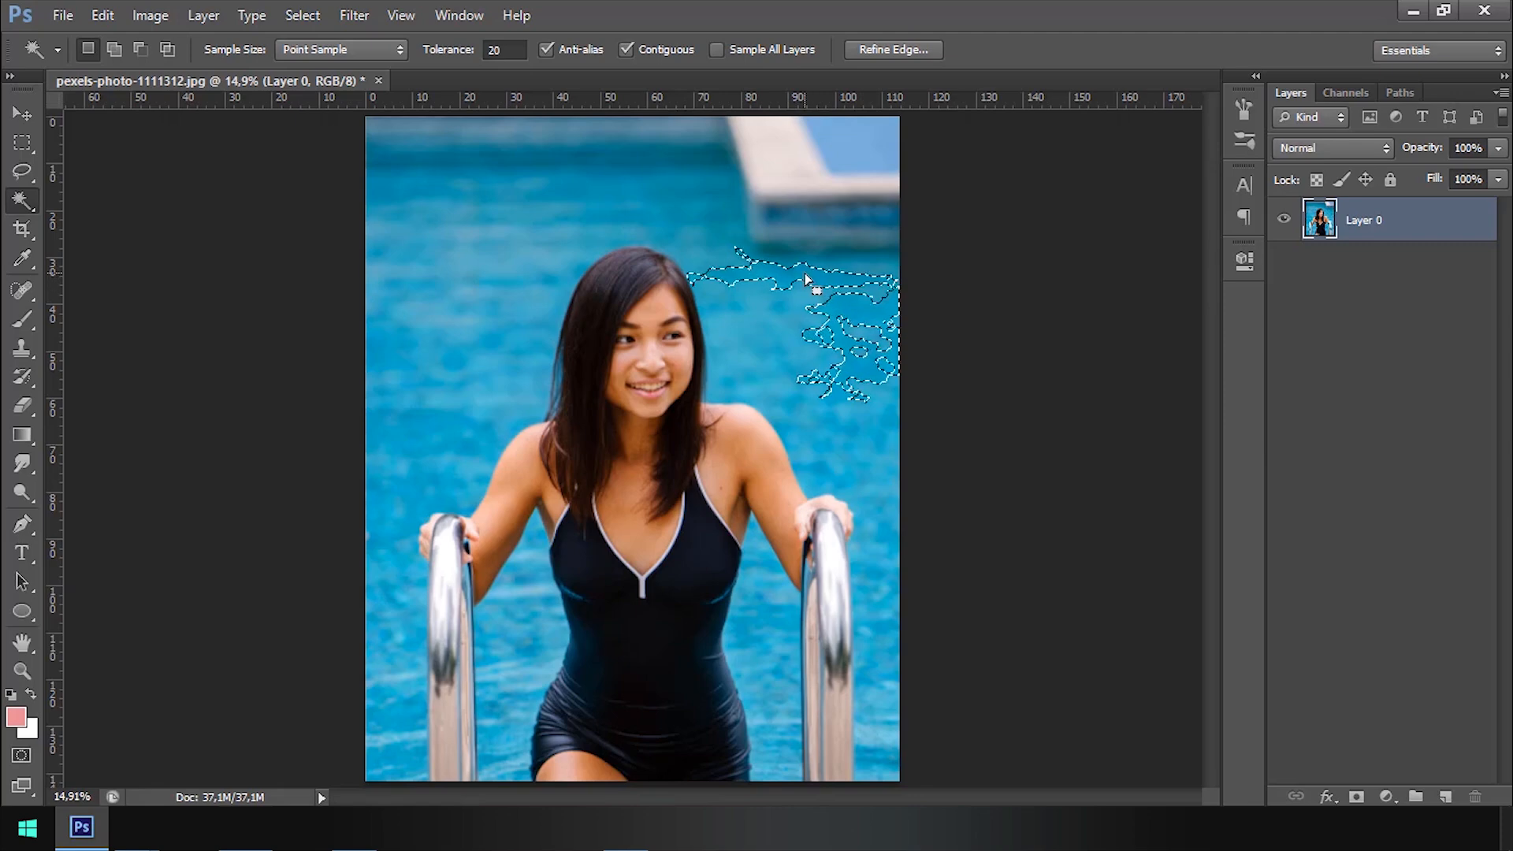
right_click(815, 282)
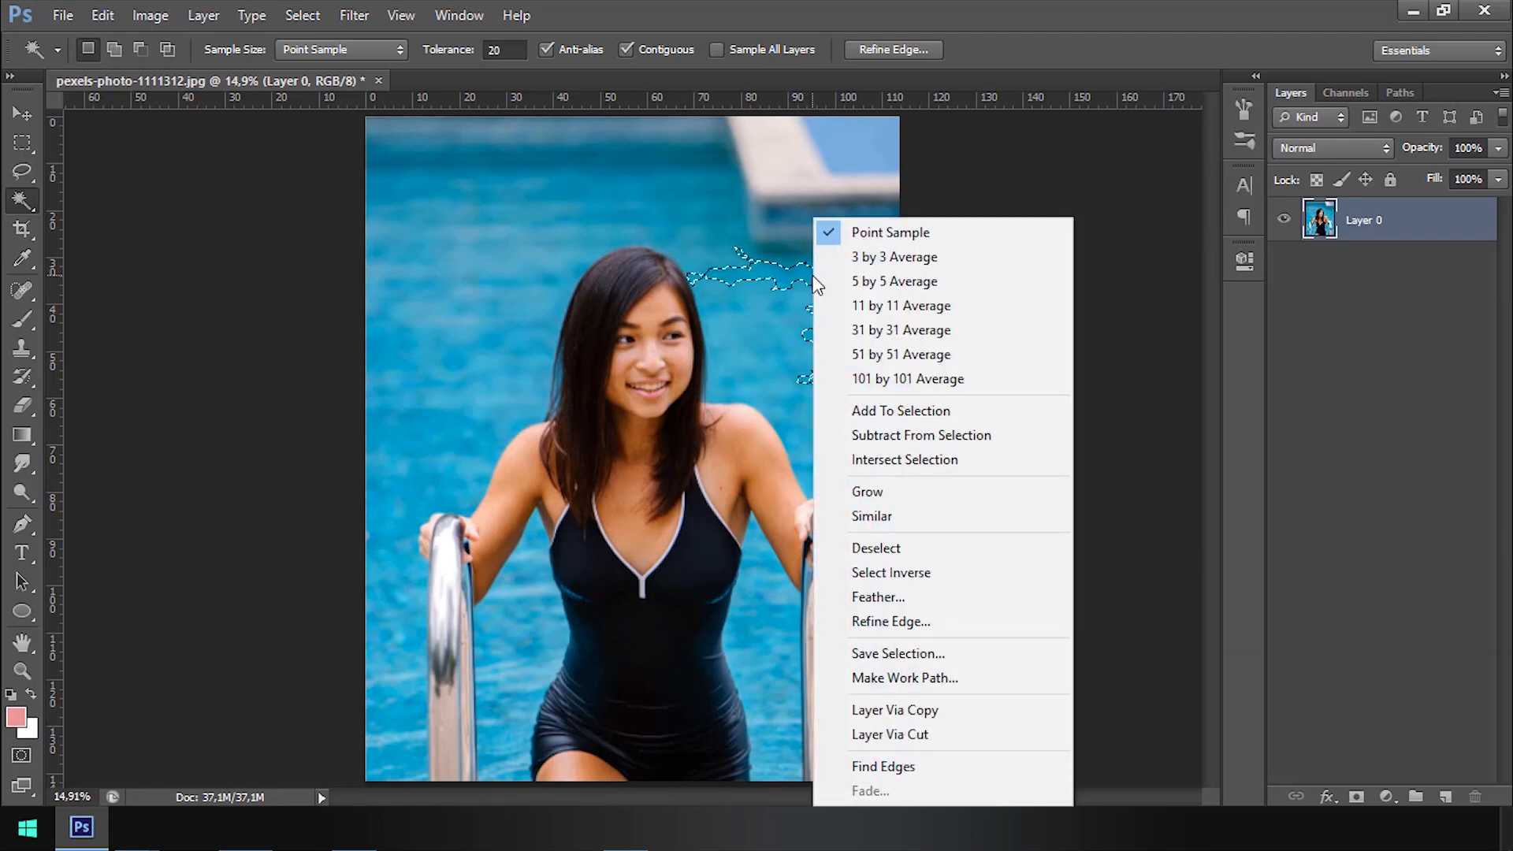
click(923, 516)
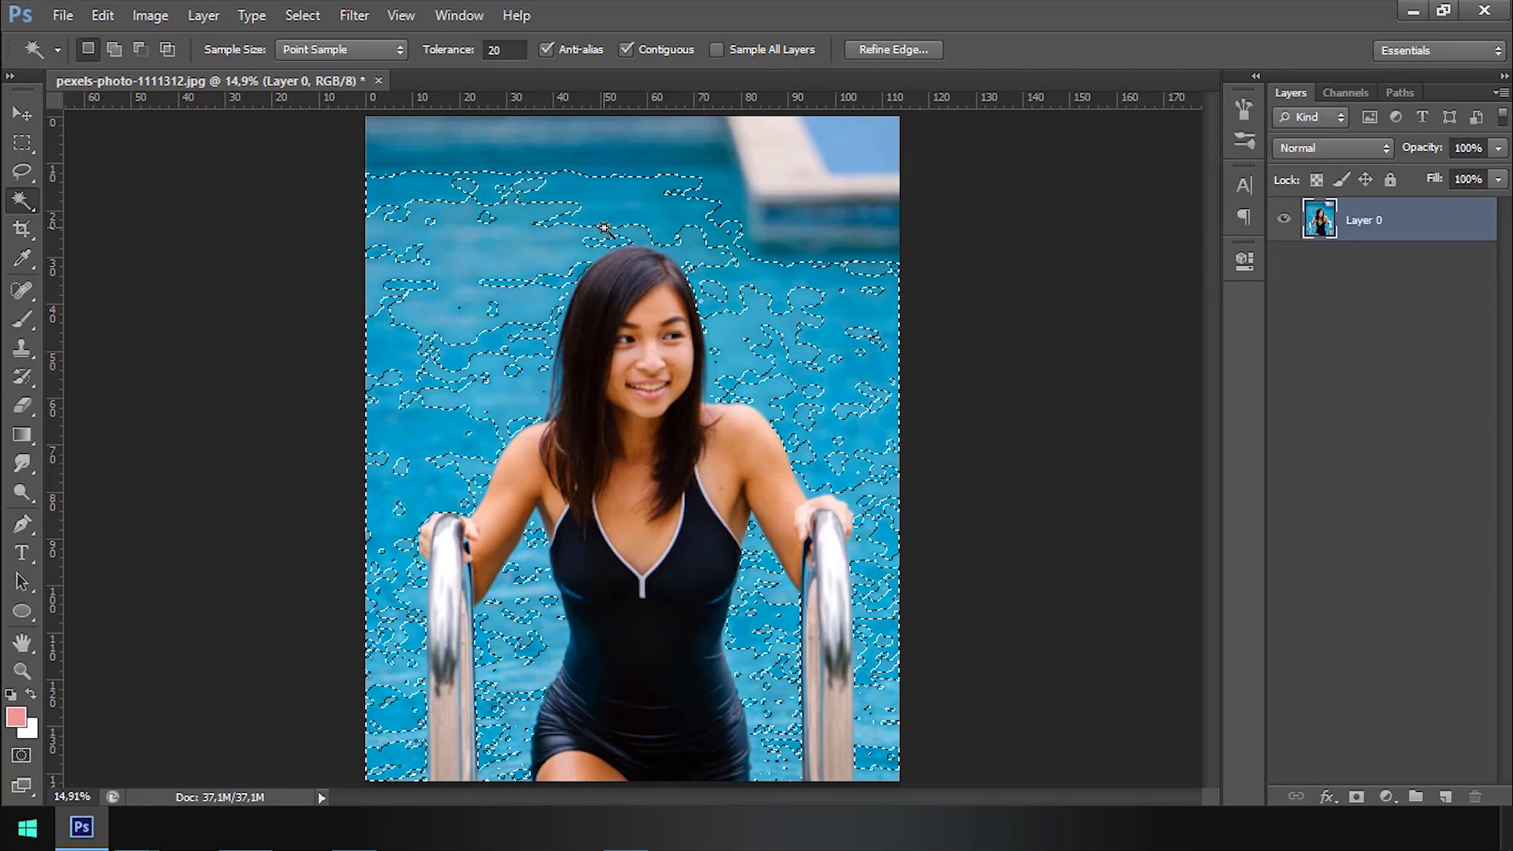
key(Delete)
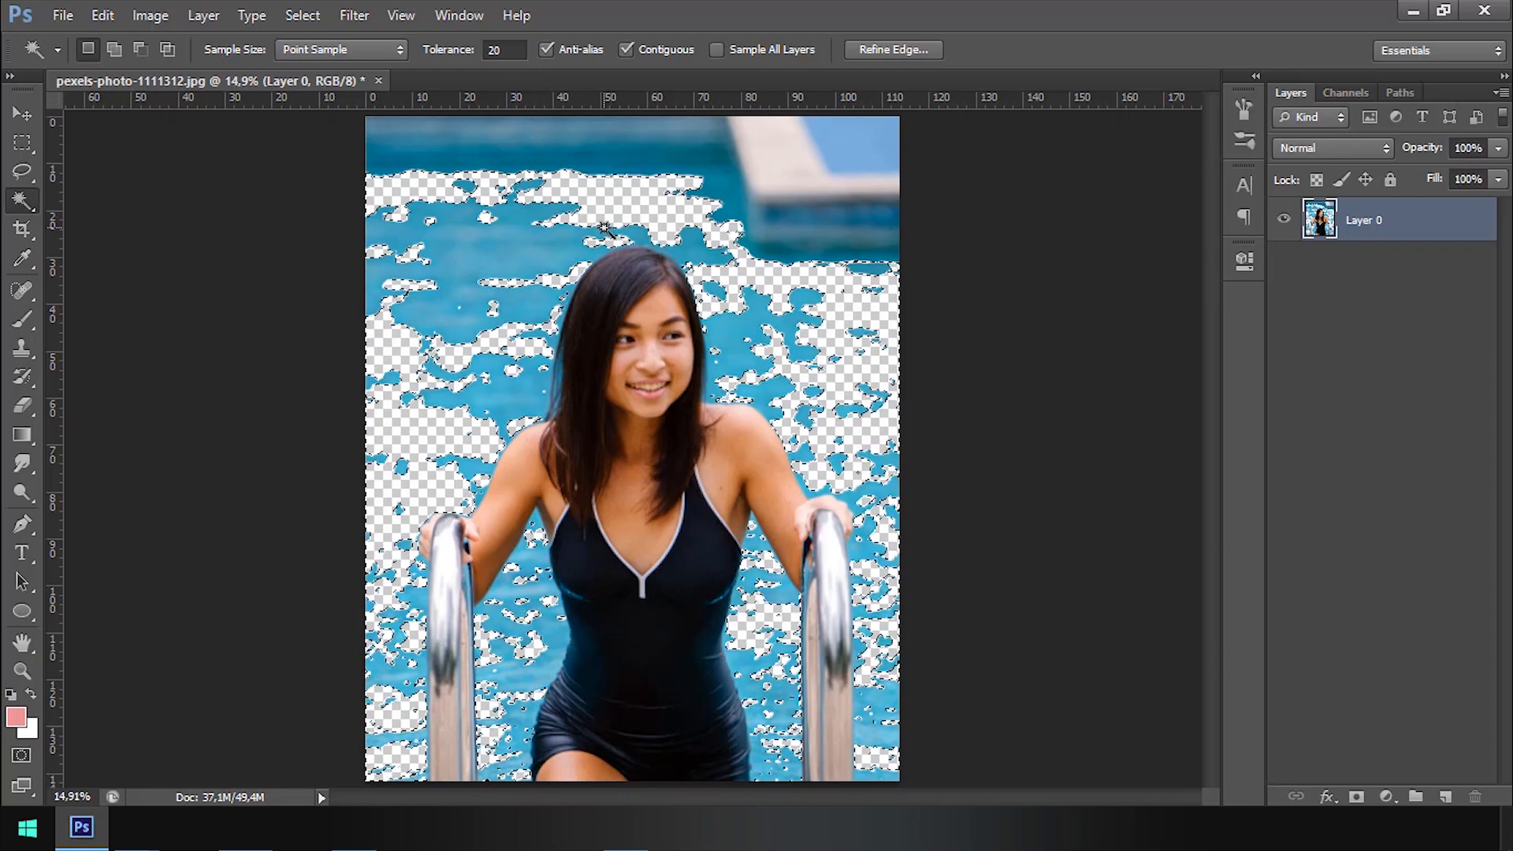
scroll(469, 197, up, 5)
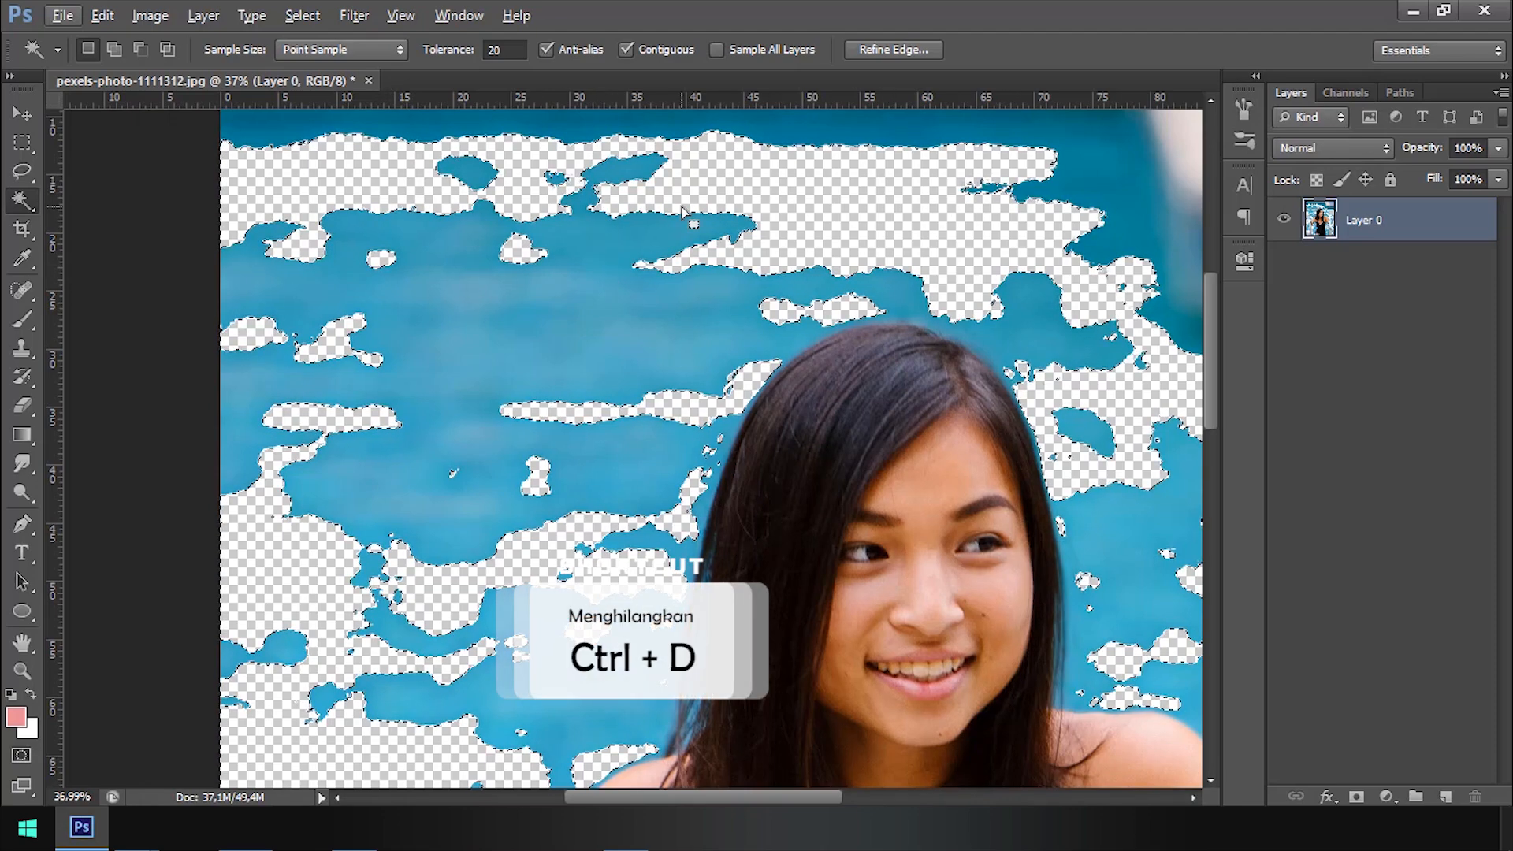
key(ctrl+d)
scroll(682, 205, down, 4)
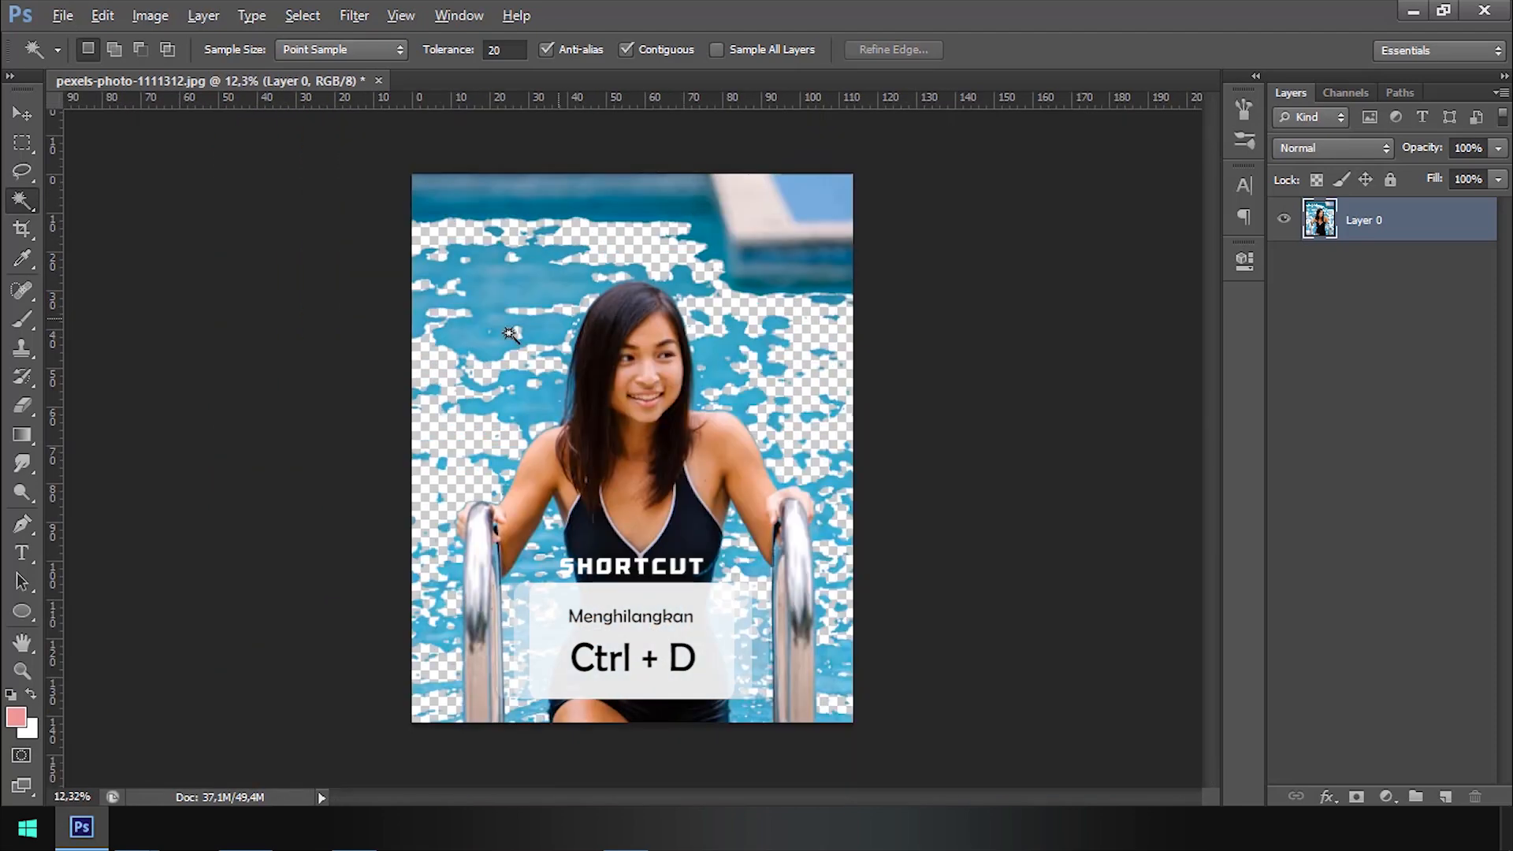
Step: Sample the remaining darker water beside the woman's head, expand it with Similar, delete the selected water and deselect
scroll(510, 333, up, 5)
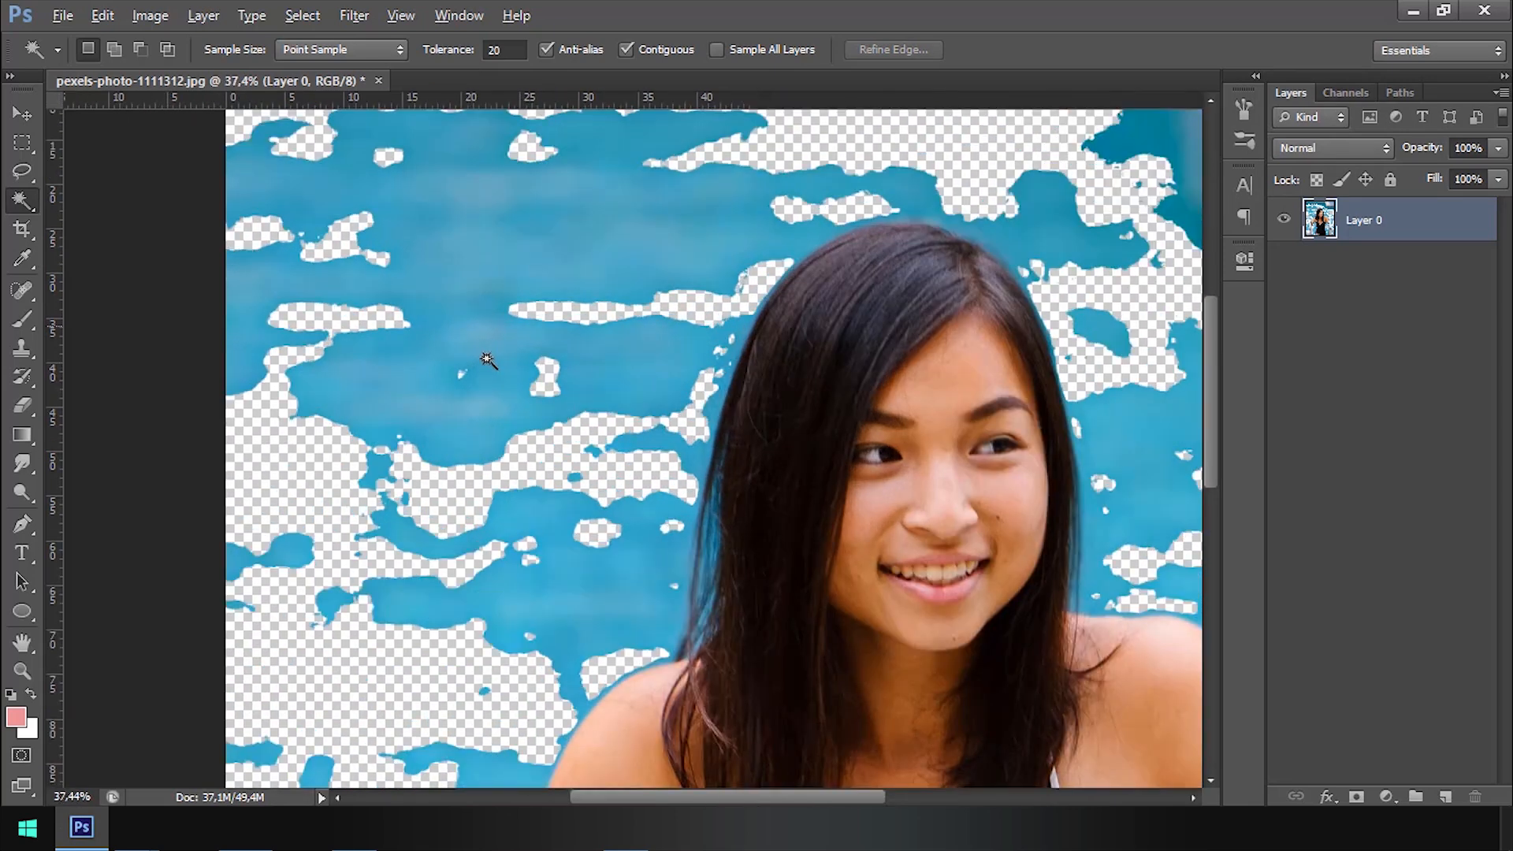
scroll(495, 331, down, 2)
click(492, 323)
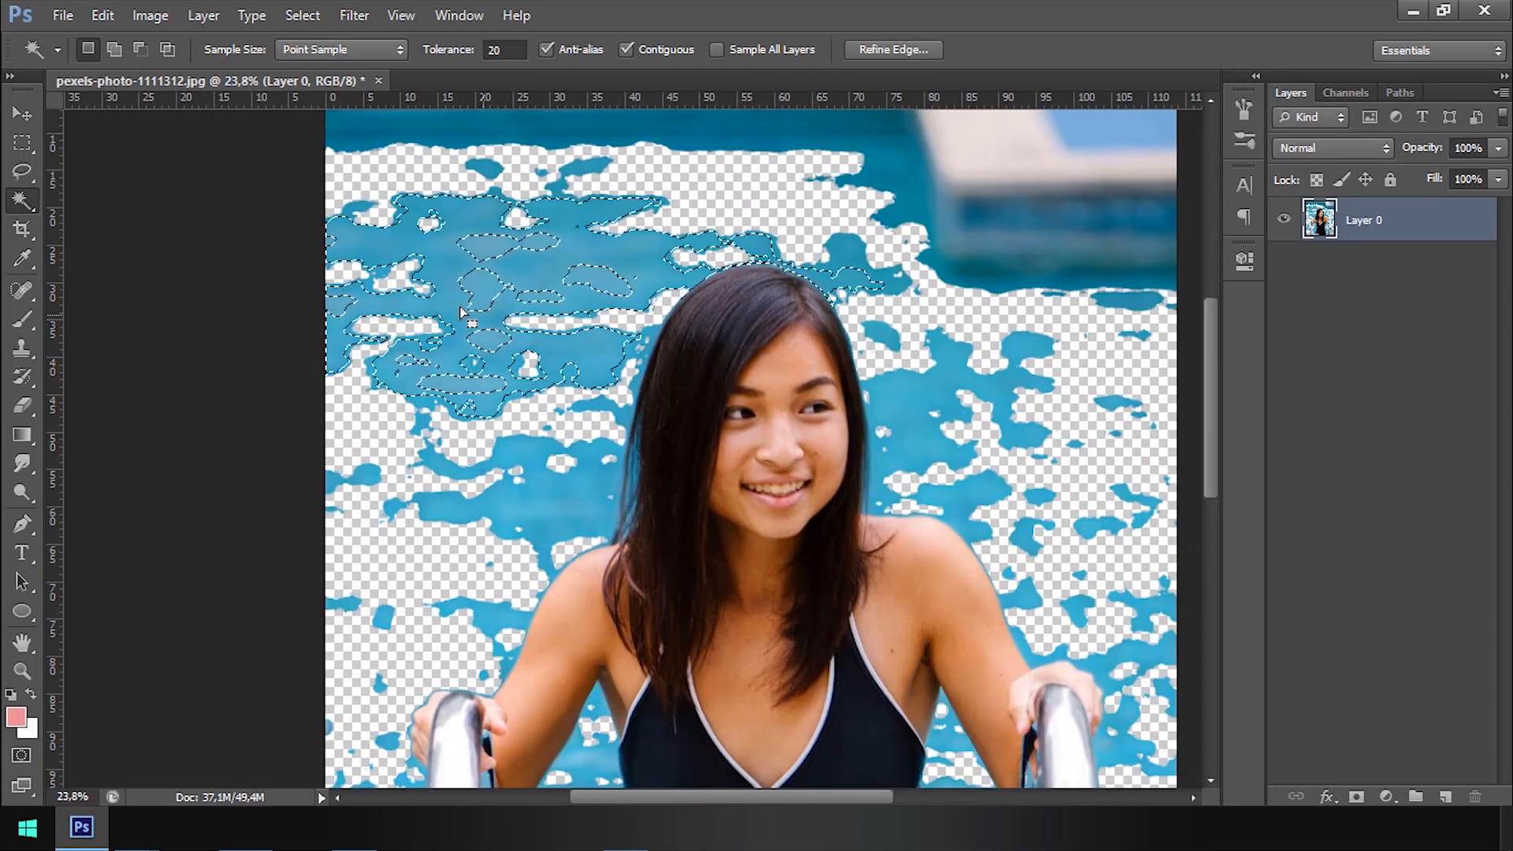
right_click(442, 314)
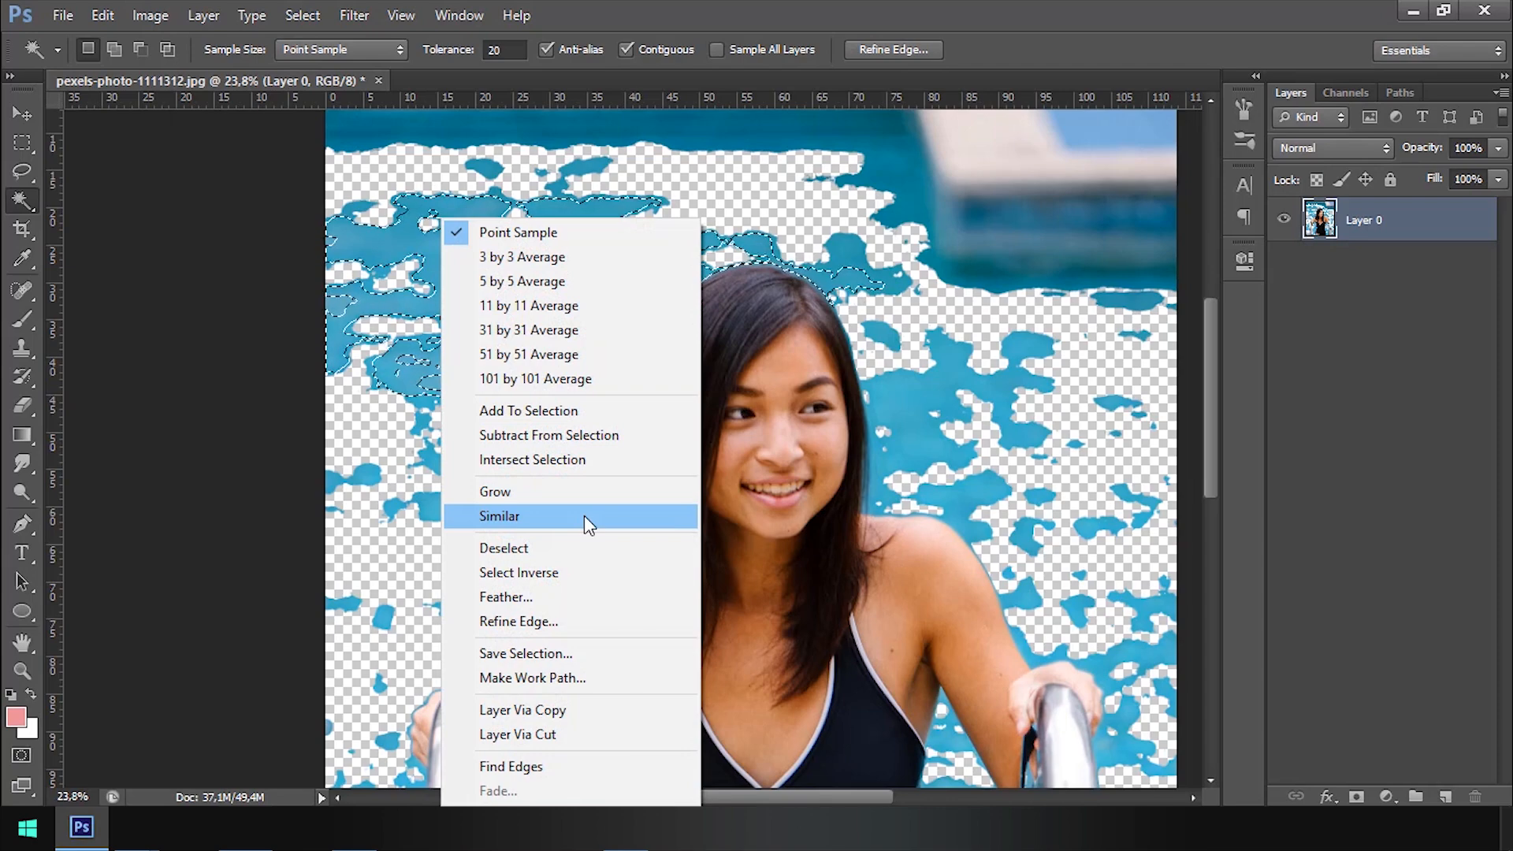
click(588, 523)
scroll(712, 402, down, 2)
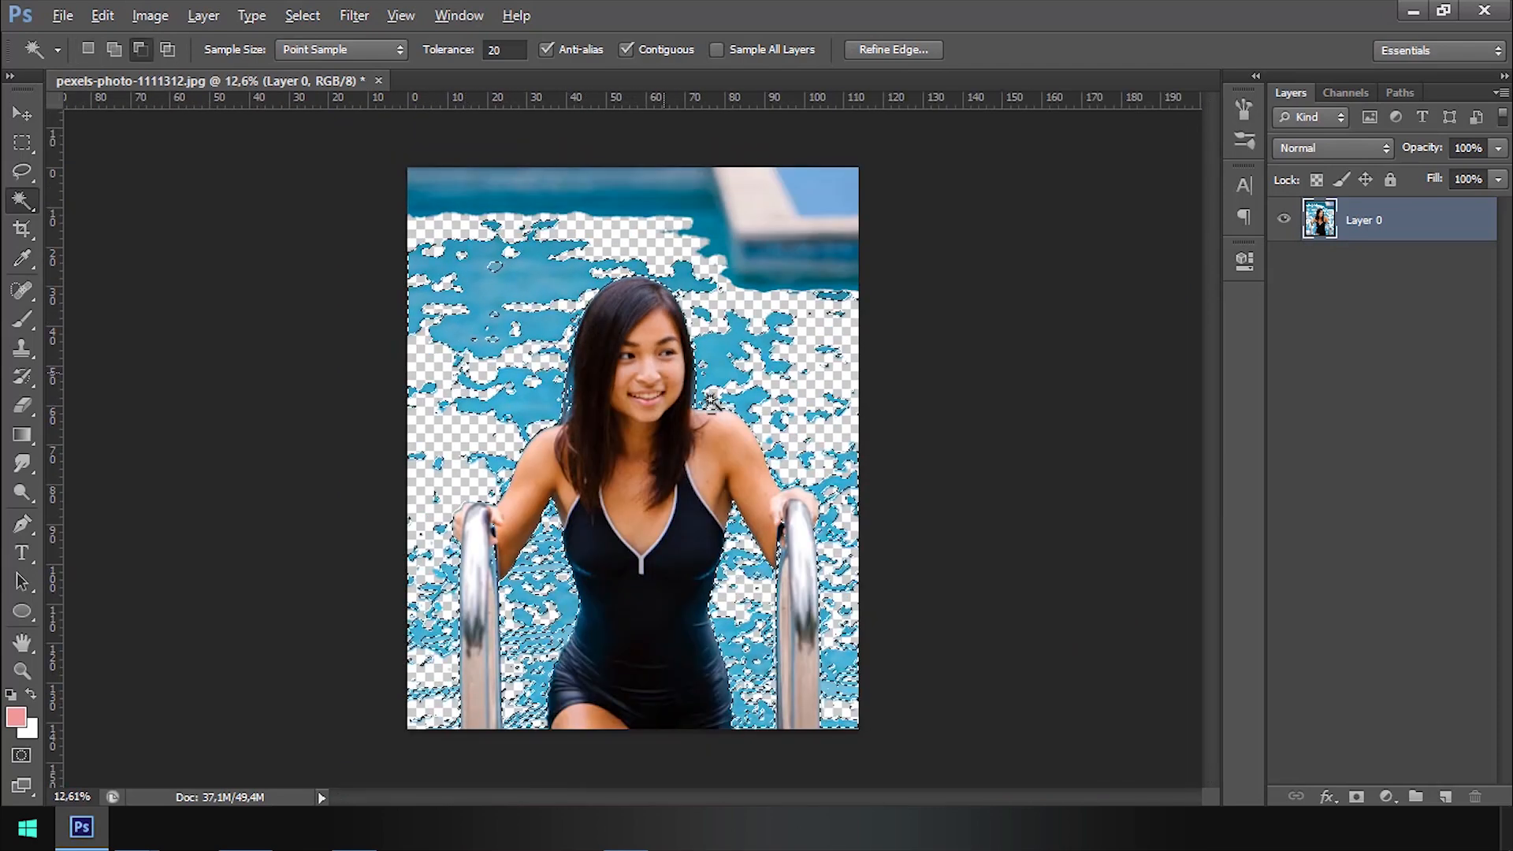
scroll(552, 356, up, 2)
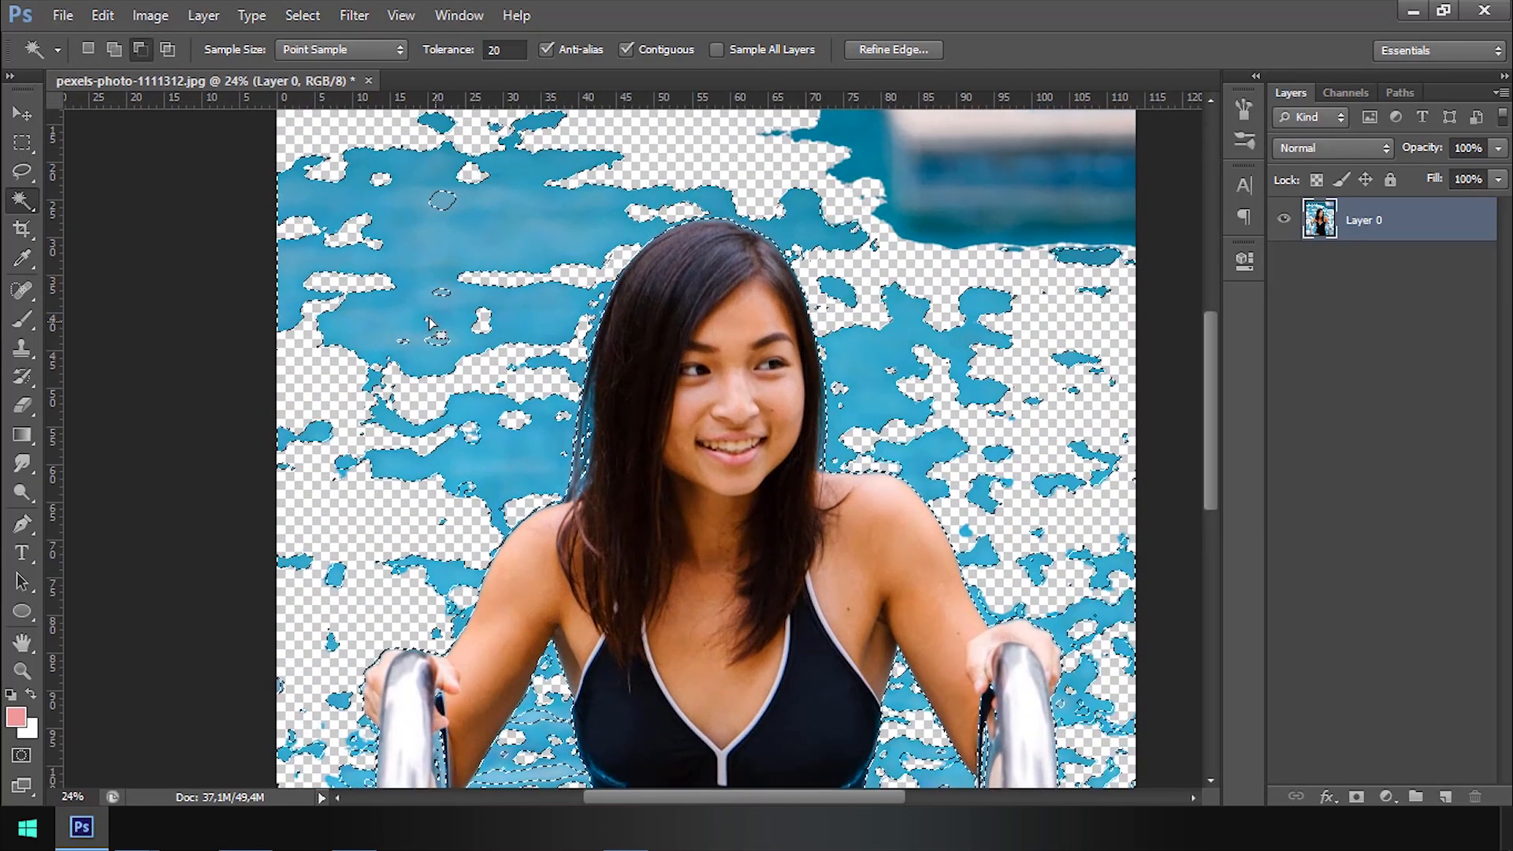
drag(477, 386, 566, 276)
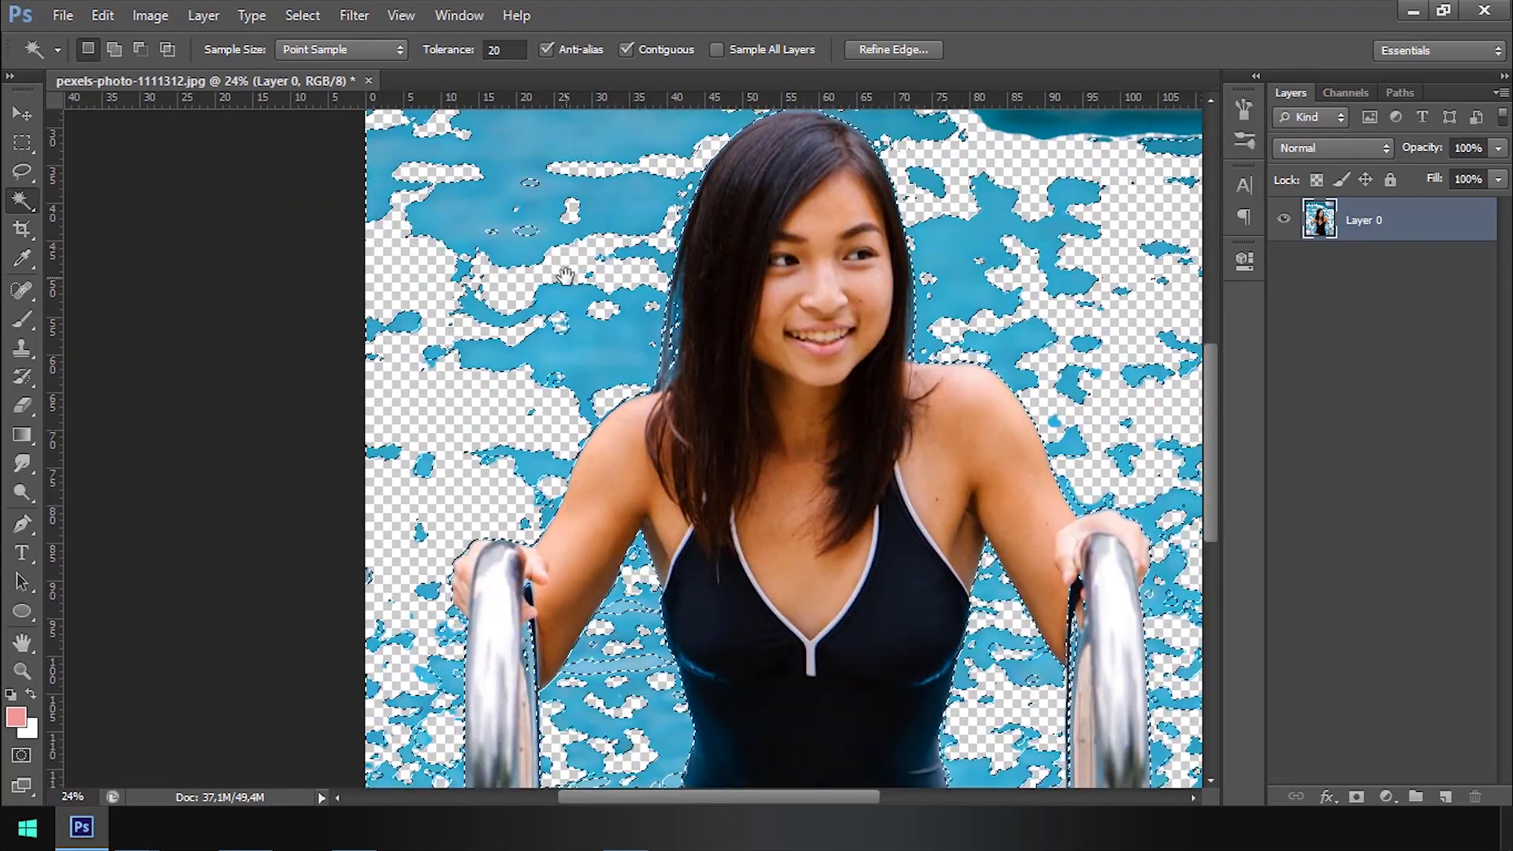
scroll(566, 276, down, 2)
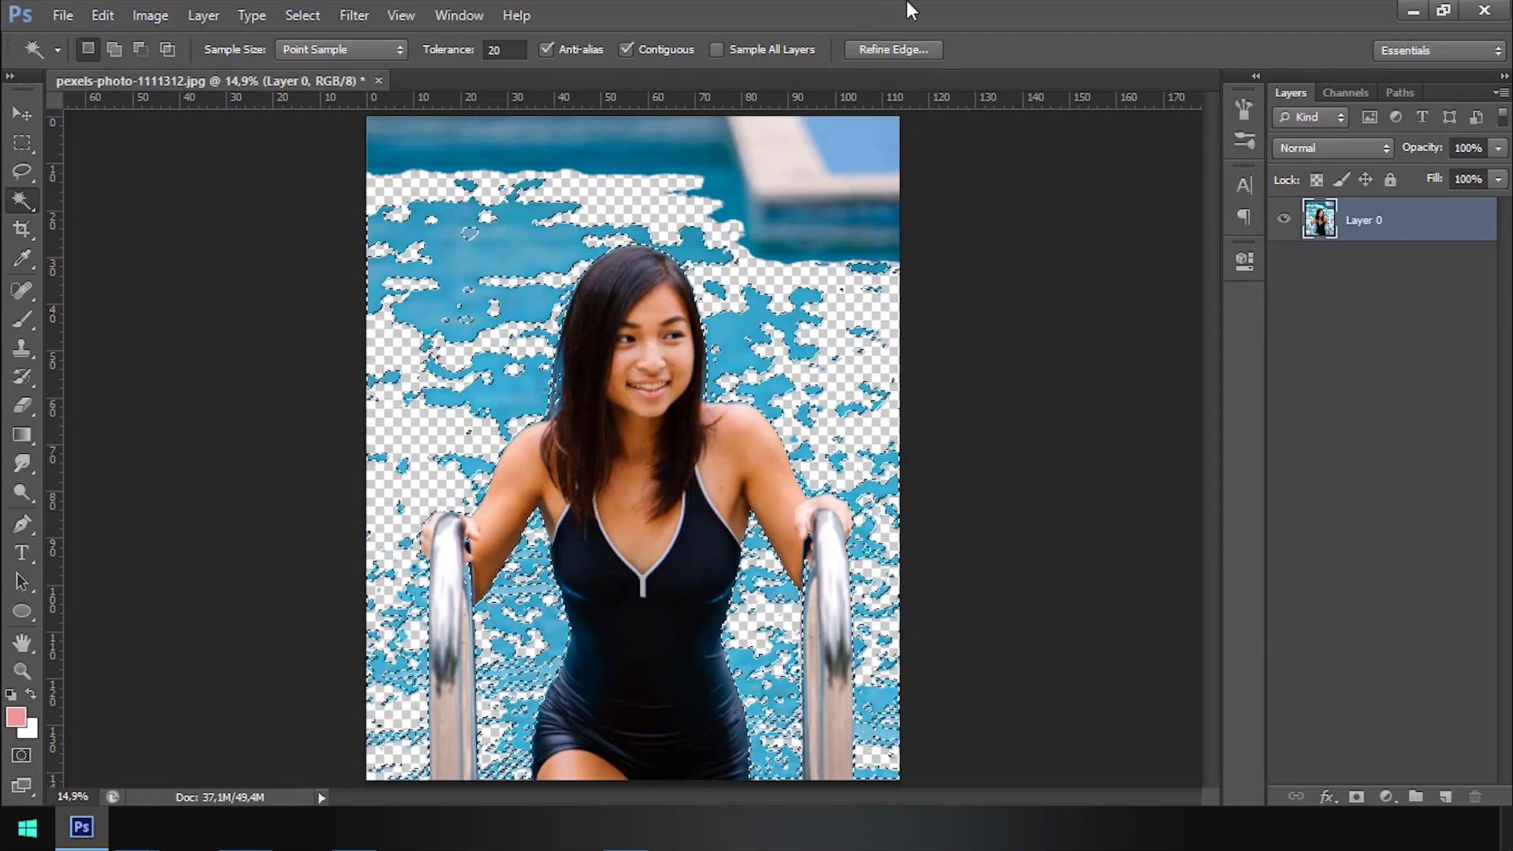
key(Delete)
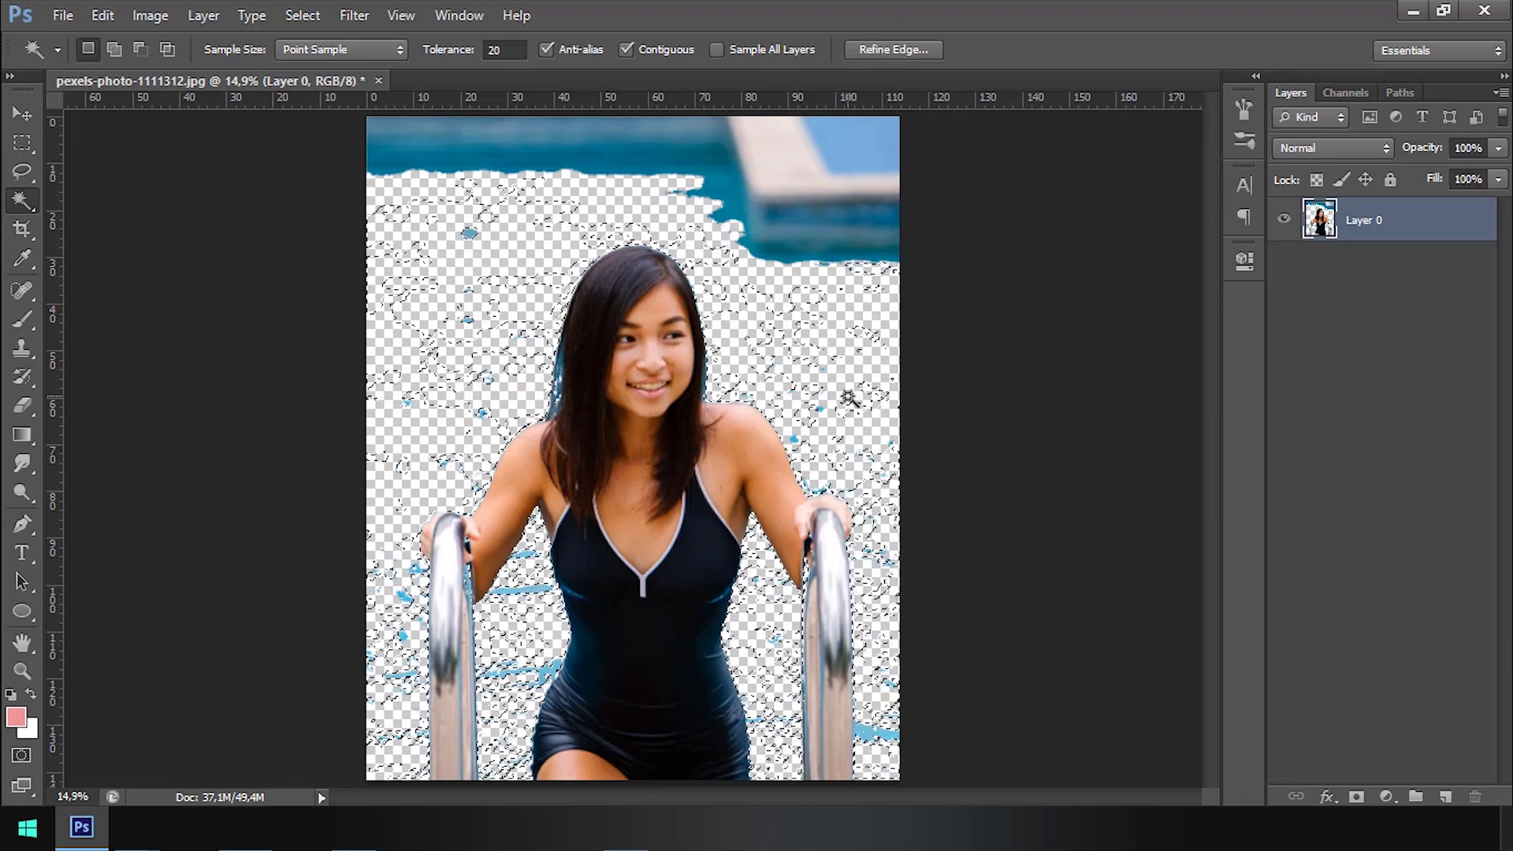
key(ctrl+d)
Step: Delete the light-blue water streak beside the railing near the photo's bottom corner together with all Similar remnants, and clear the selection
scroll(544, 540, up, 5)
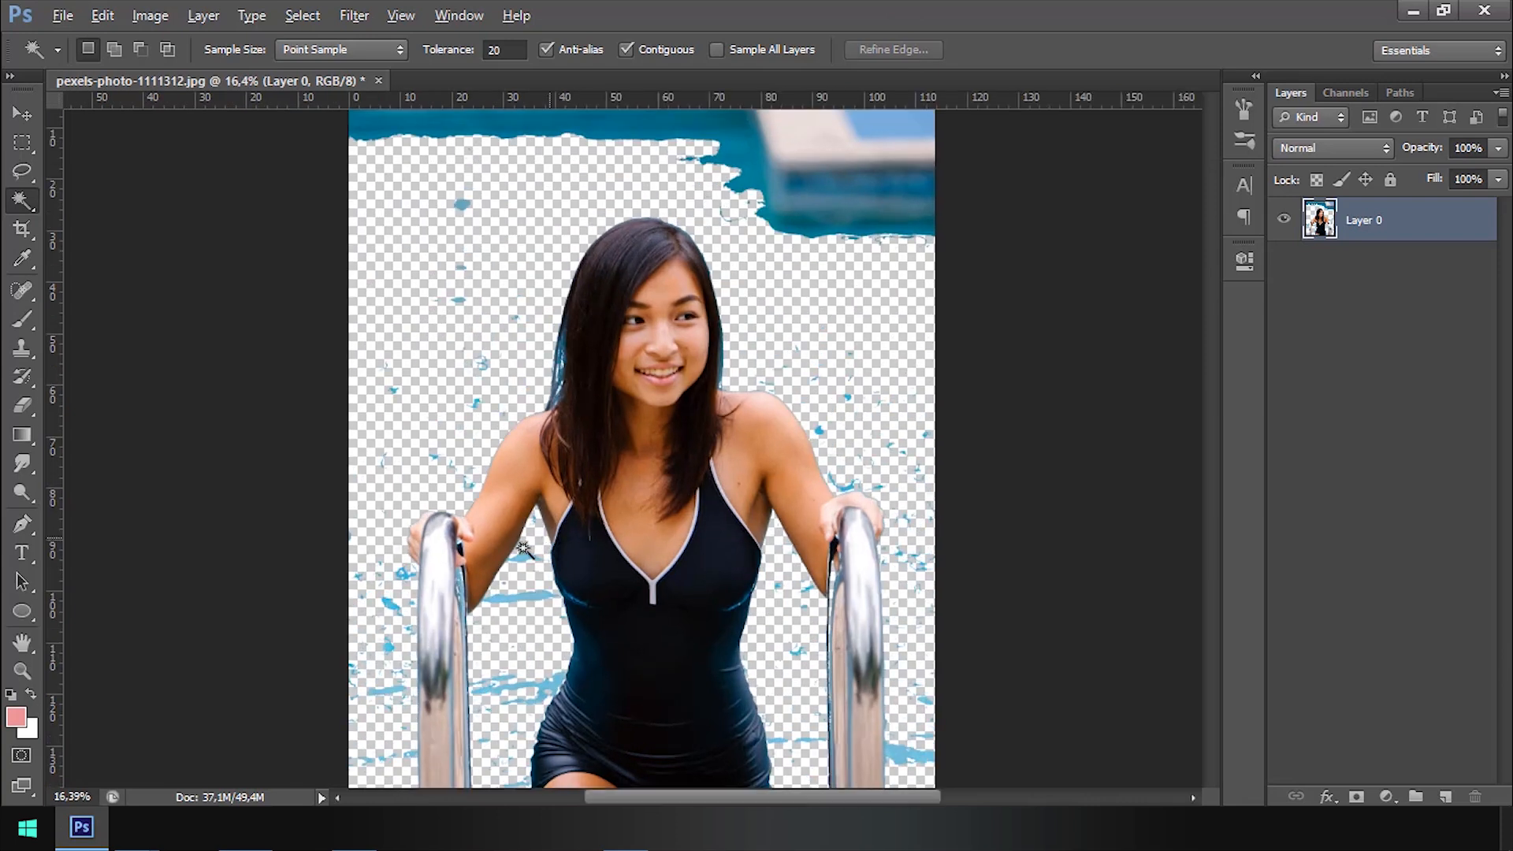
drag(625, 591, 547, 324)
scroll(985, 573, up, 4)
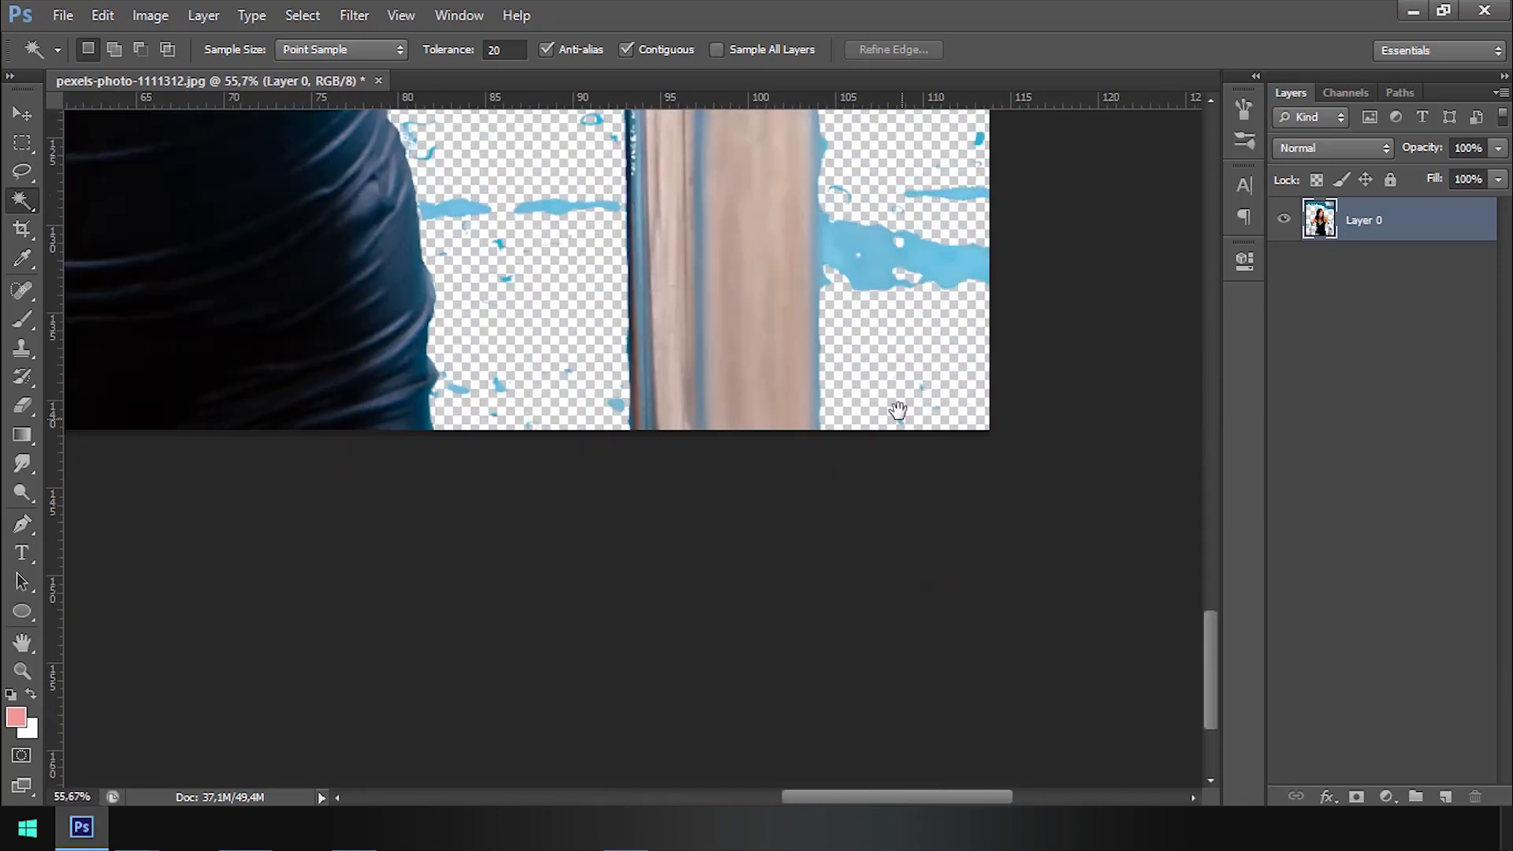
drag(896, 409, 917, 552)
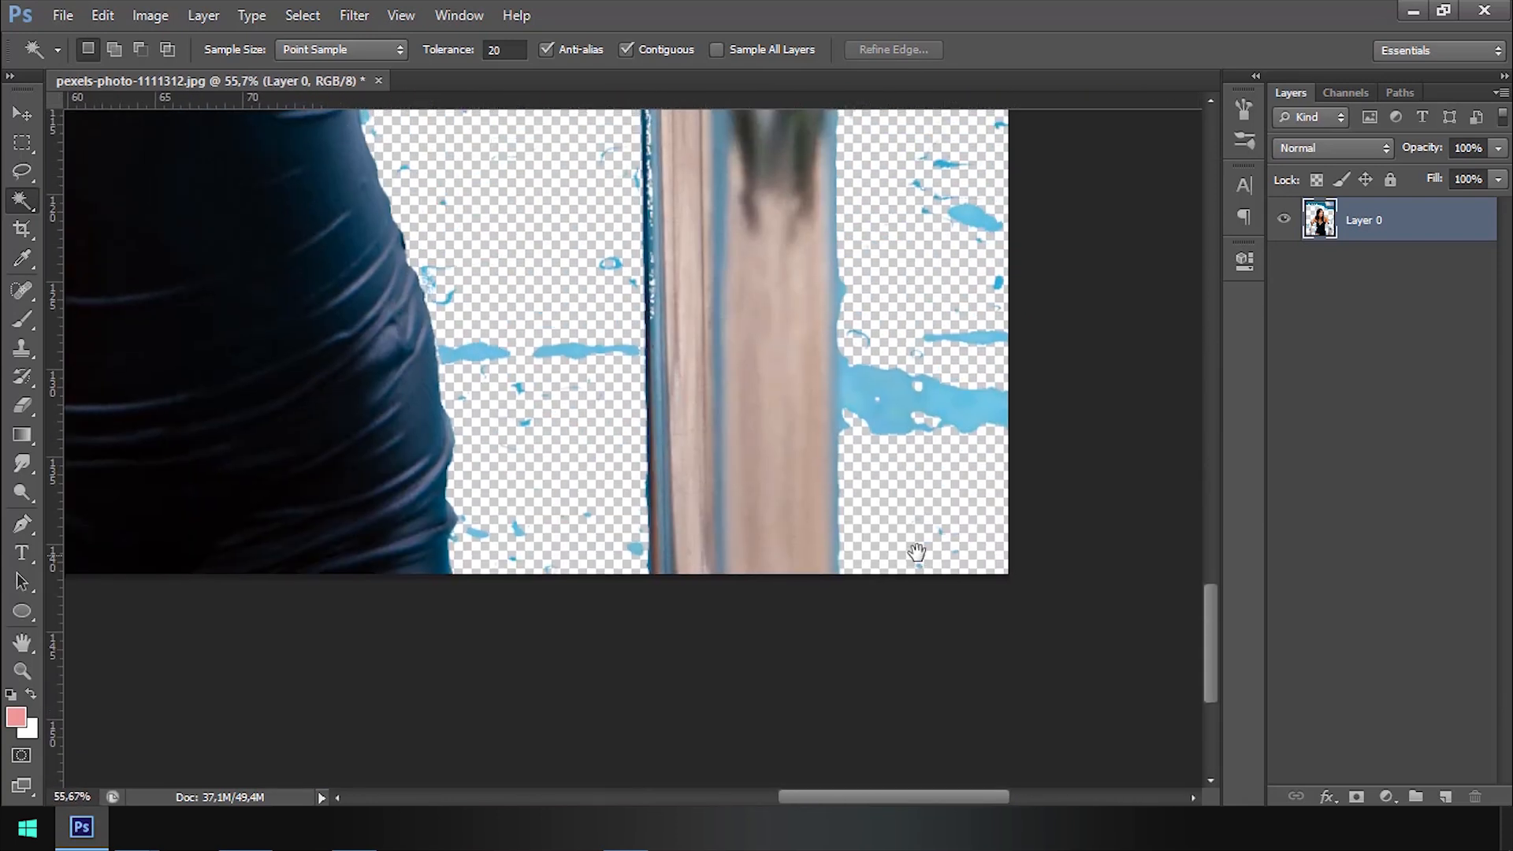
scroll(959, 411, down, 3)
right_click(957, 412)
click(1046, 520)
key(Delete)
drag(757, 351, 885, 539)
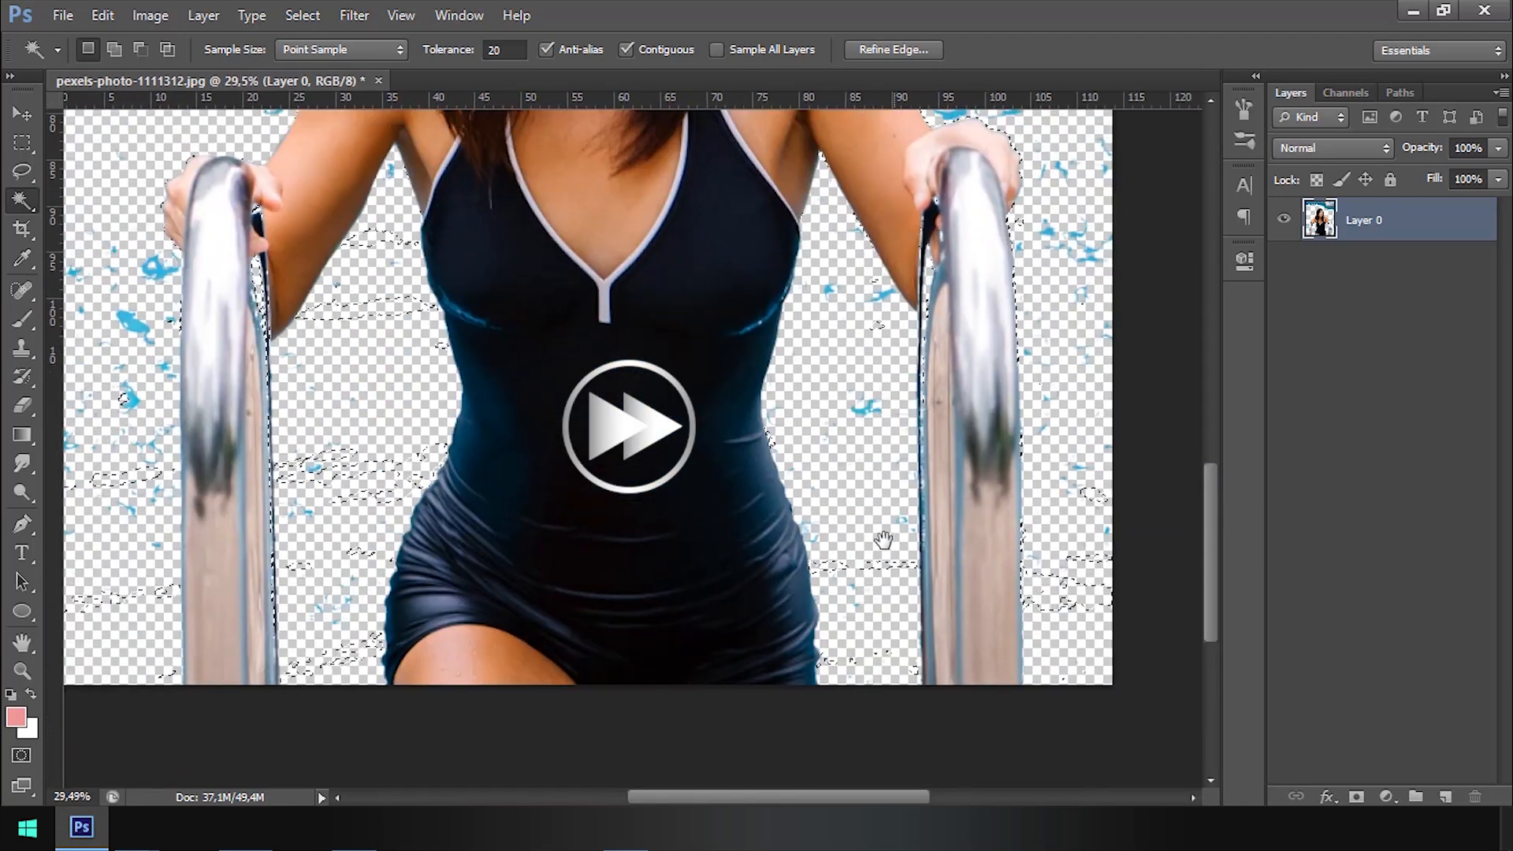
click(865, 414)
scroll(864, 414, down, 4)
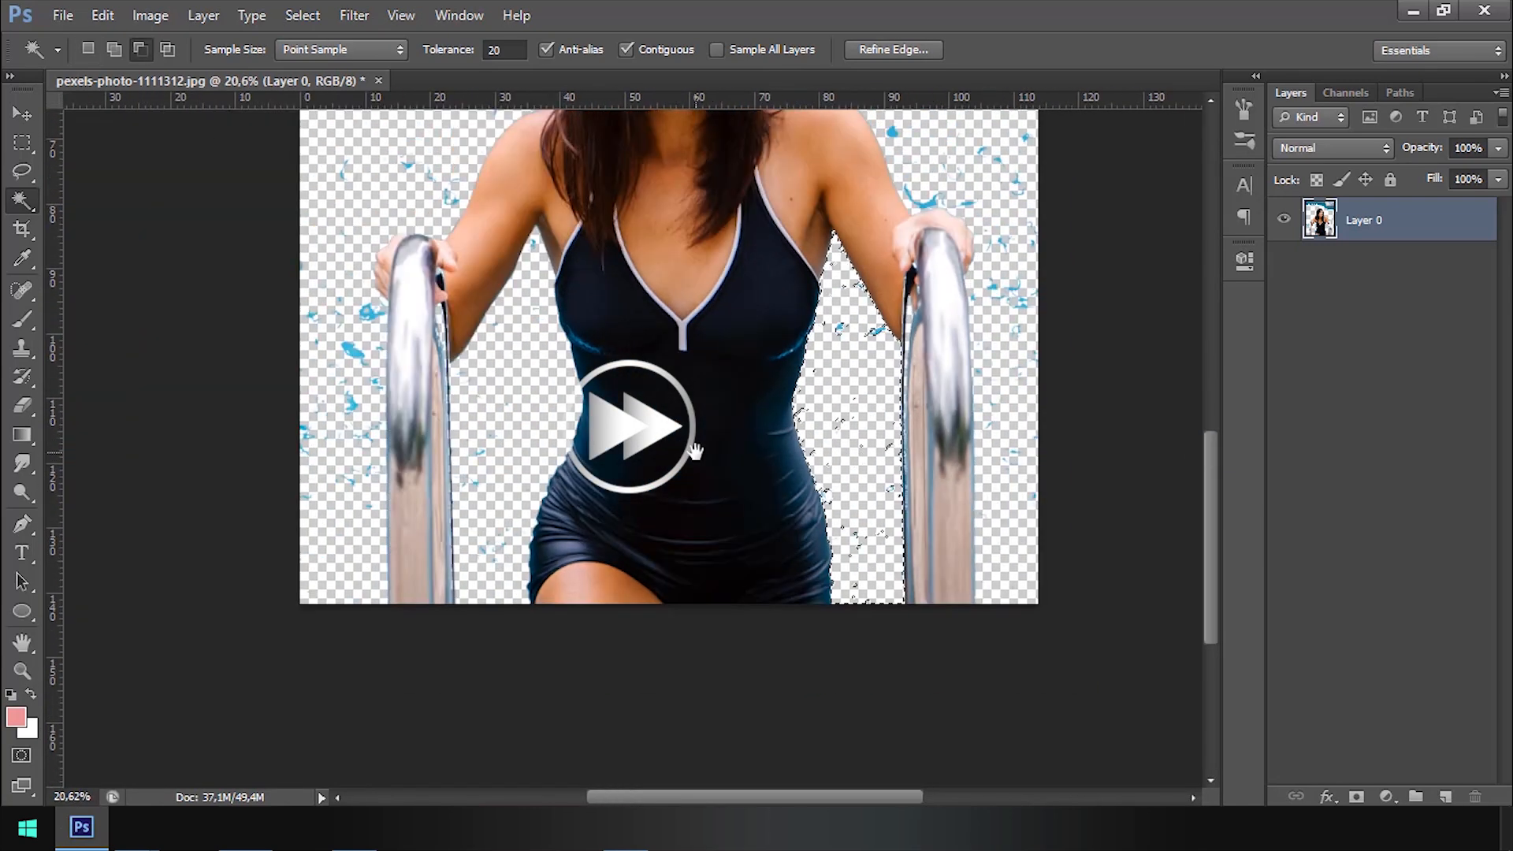
key(ctrl+d)
scroll(256, 385, up, 8)
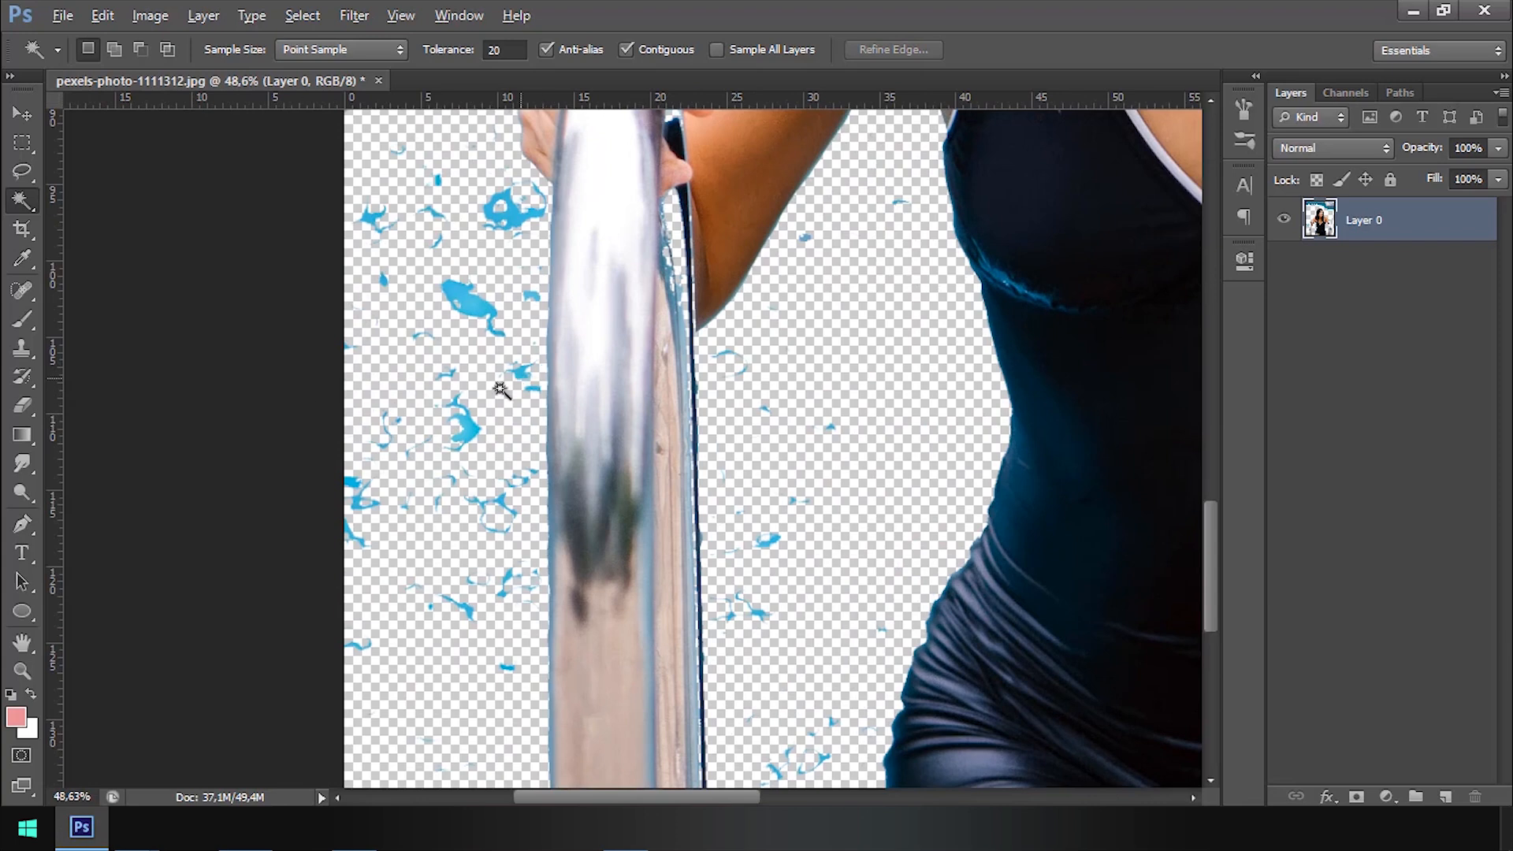
right_click(475, 304)
click(636, 514)
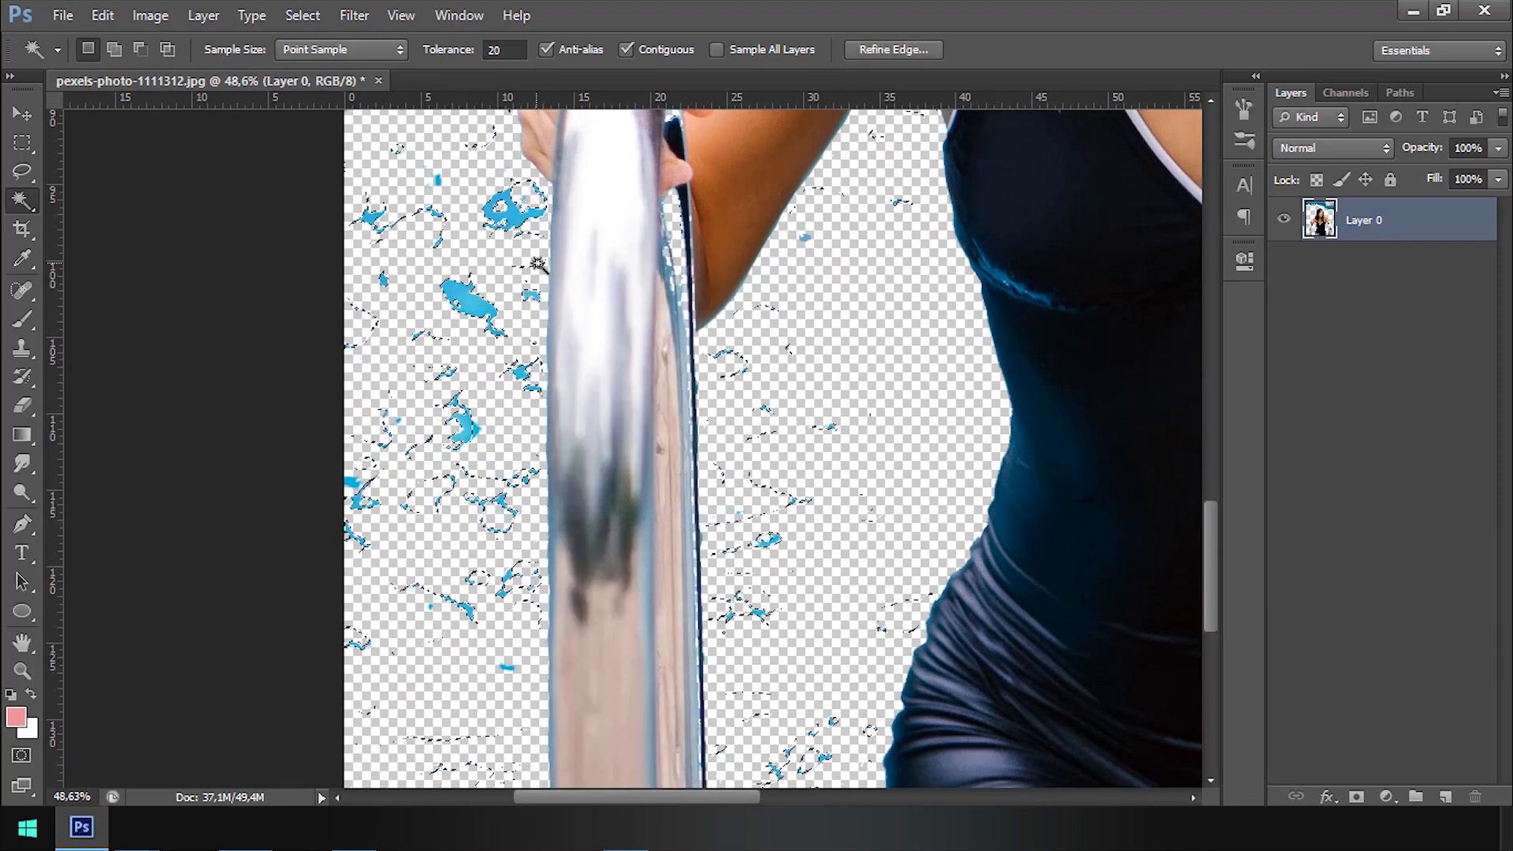
key(ctrl+d)
Step: Select the large blue water remnant beside the railing and add the small patch and ring-shaped patch near it
scroll(475, 304, up, 9)
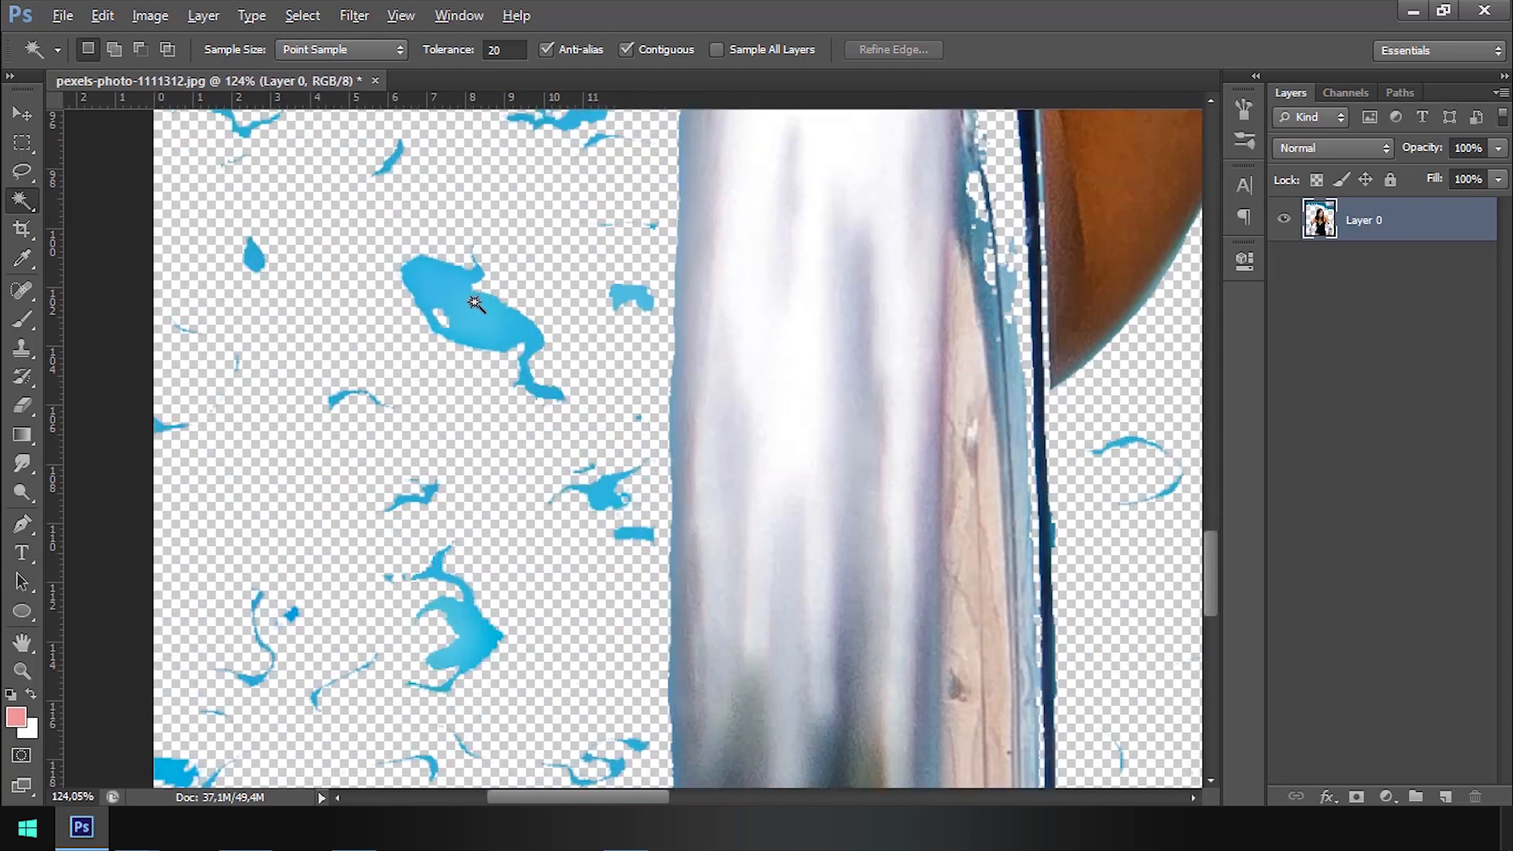
scroll(475, 304, up, 1)
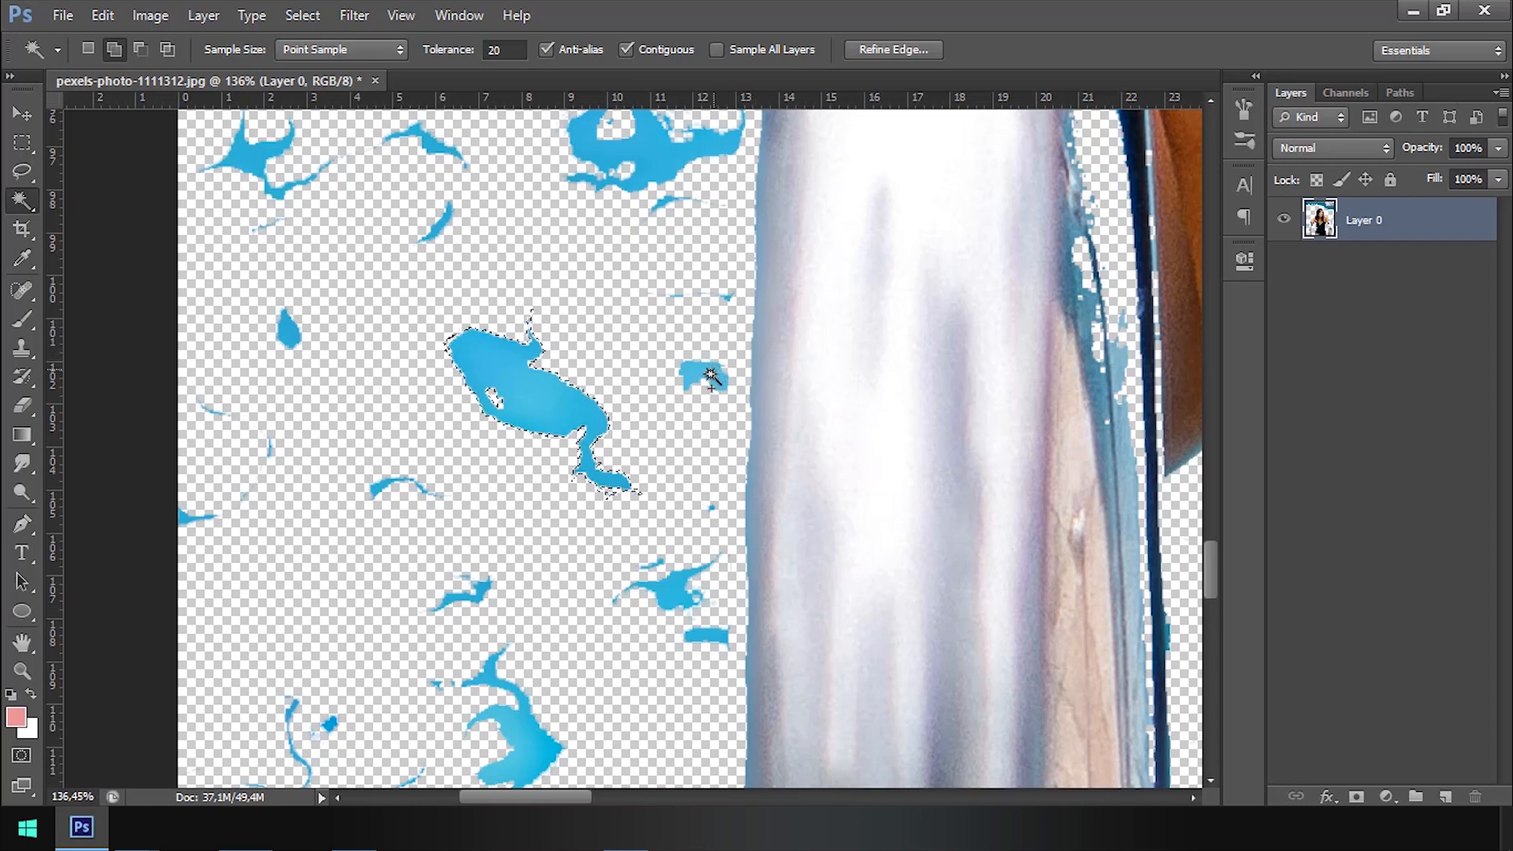
click(650, 163)
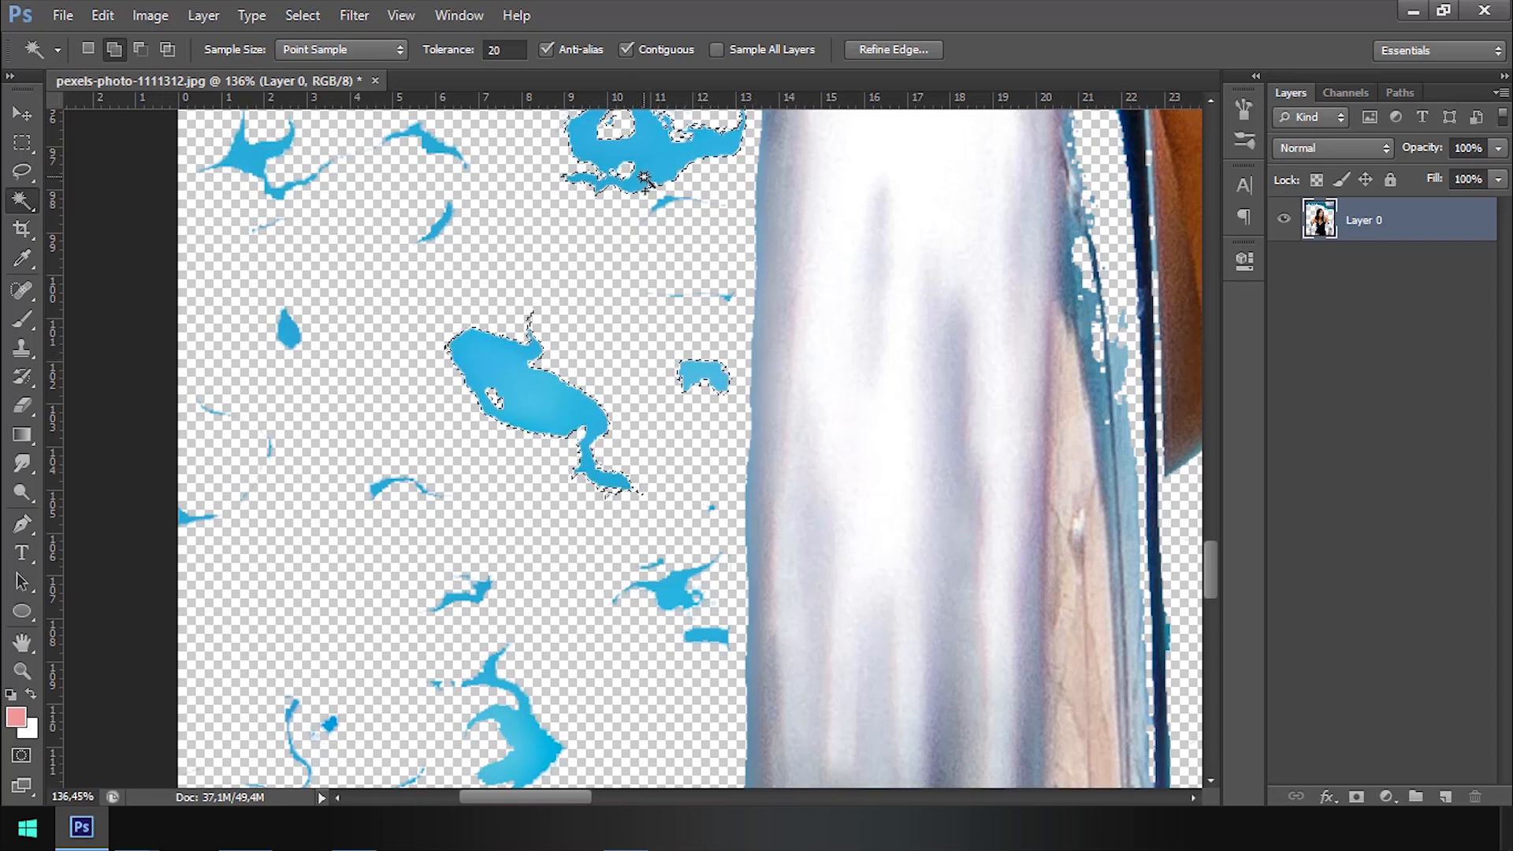
scroll(645, 171, down, 4)
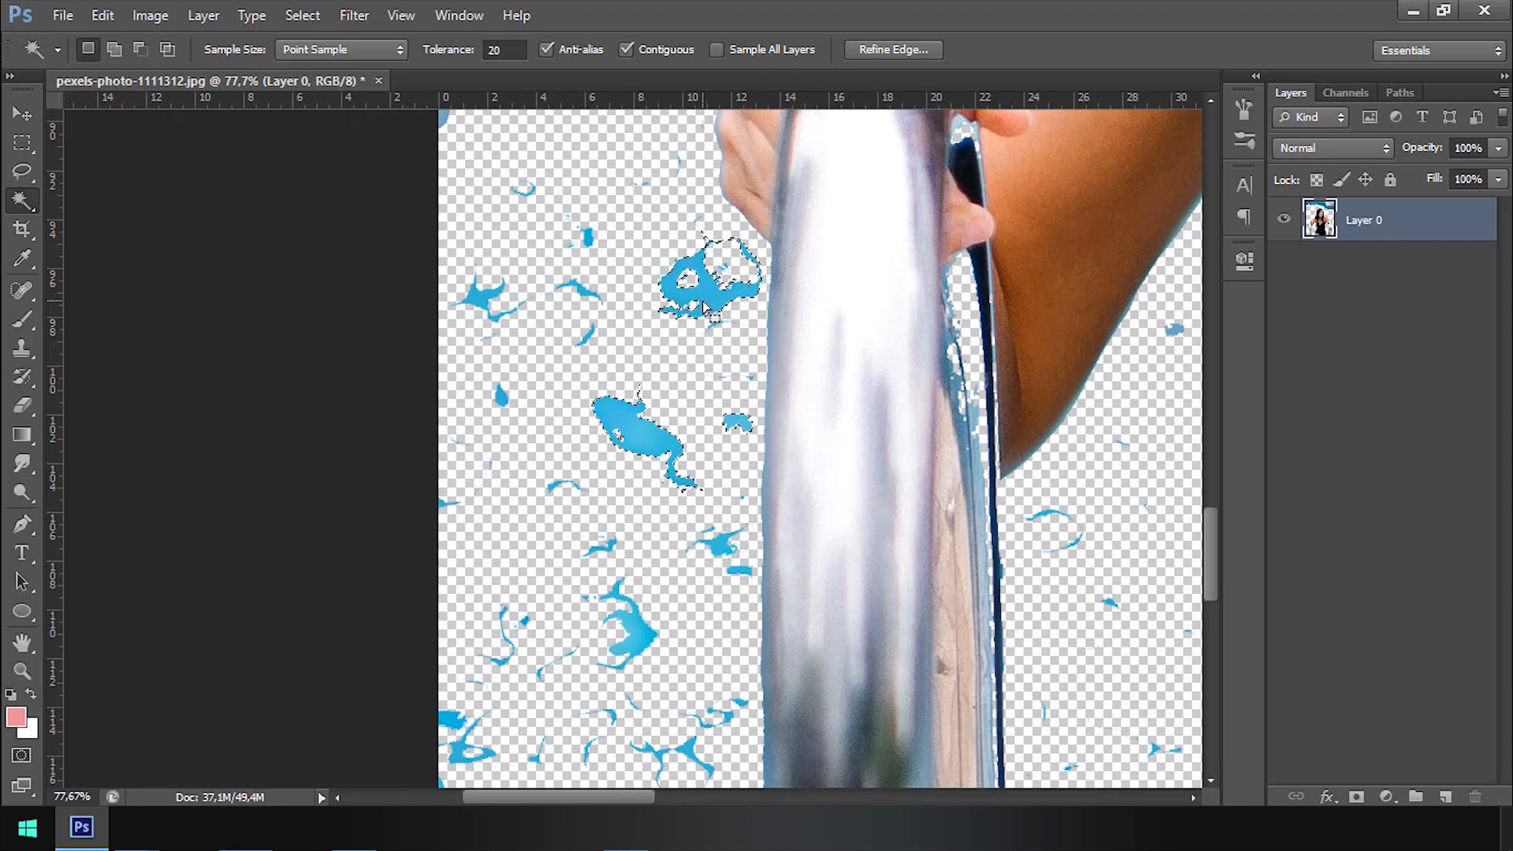
Step: Expand the selection of blue remnants with Similar and delete the selected water specks around the railings and body
right_click(715, 299)
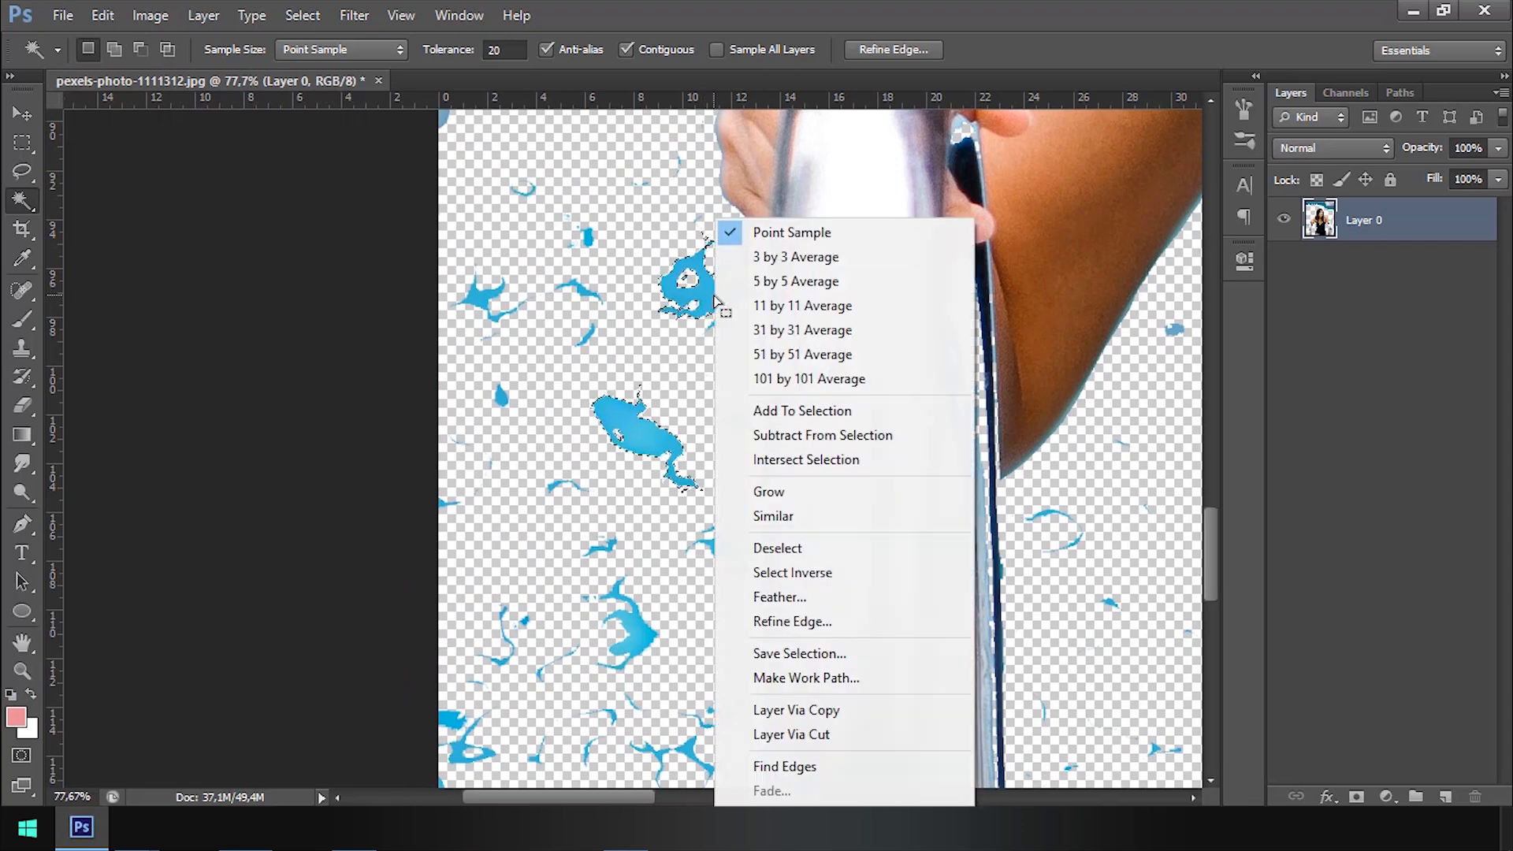
click(824, 522)
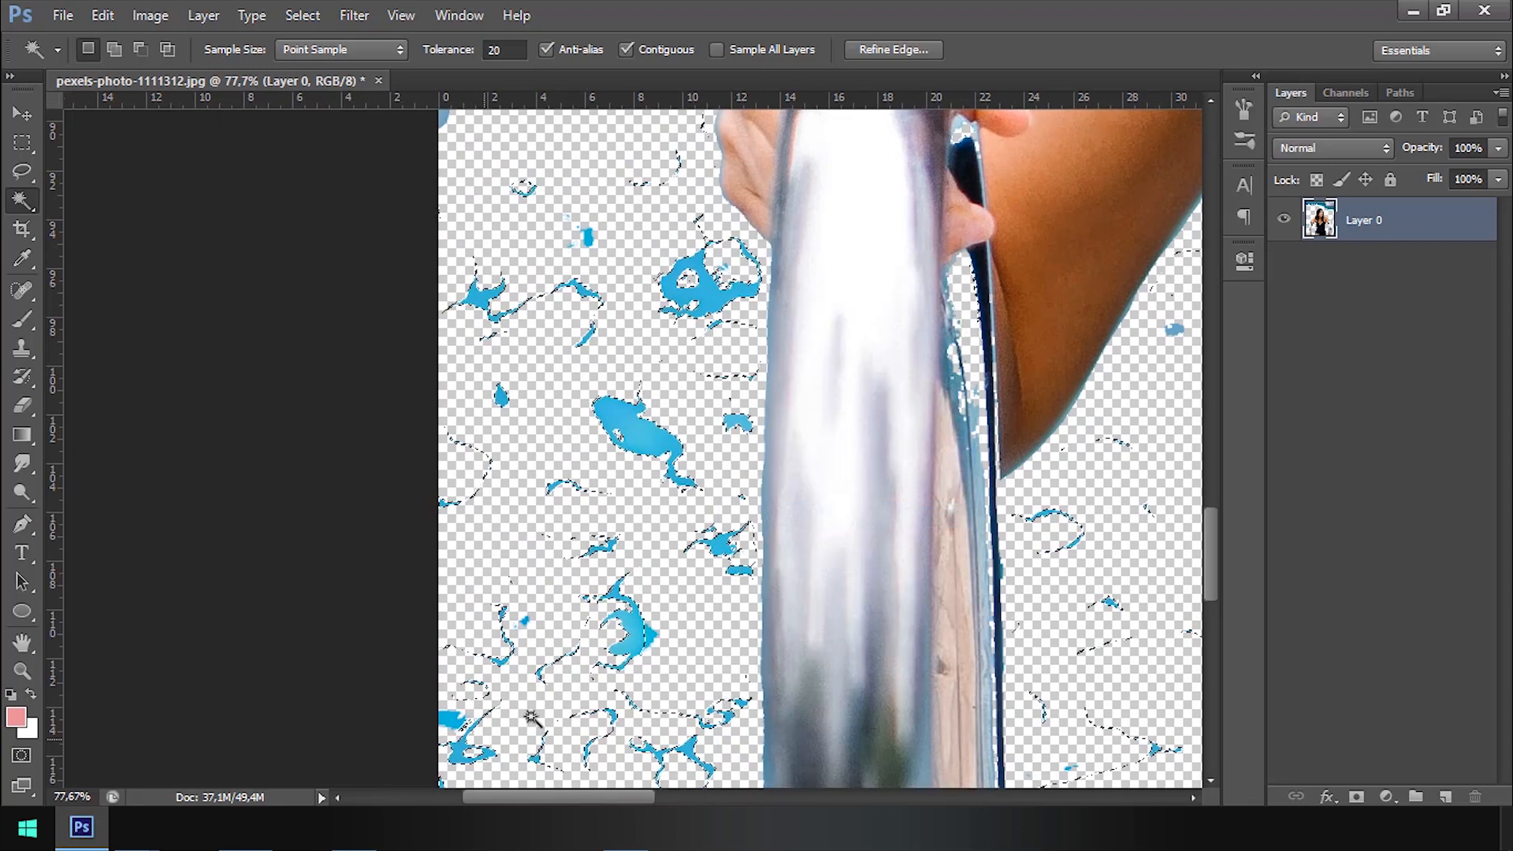
drag(567, 602, 447, 468)
drag(998, 536, 638, 628)
scroll(733, 567, down, 2)
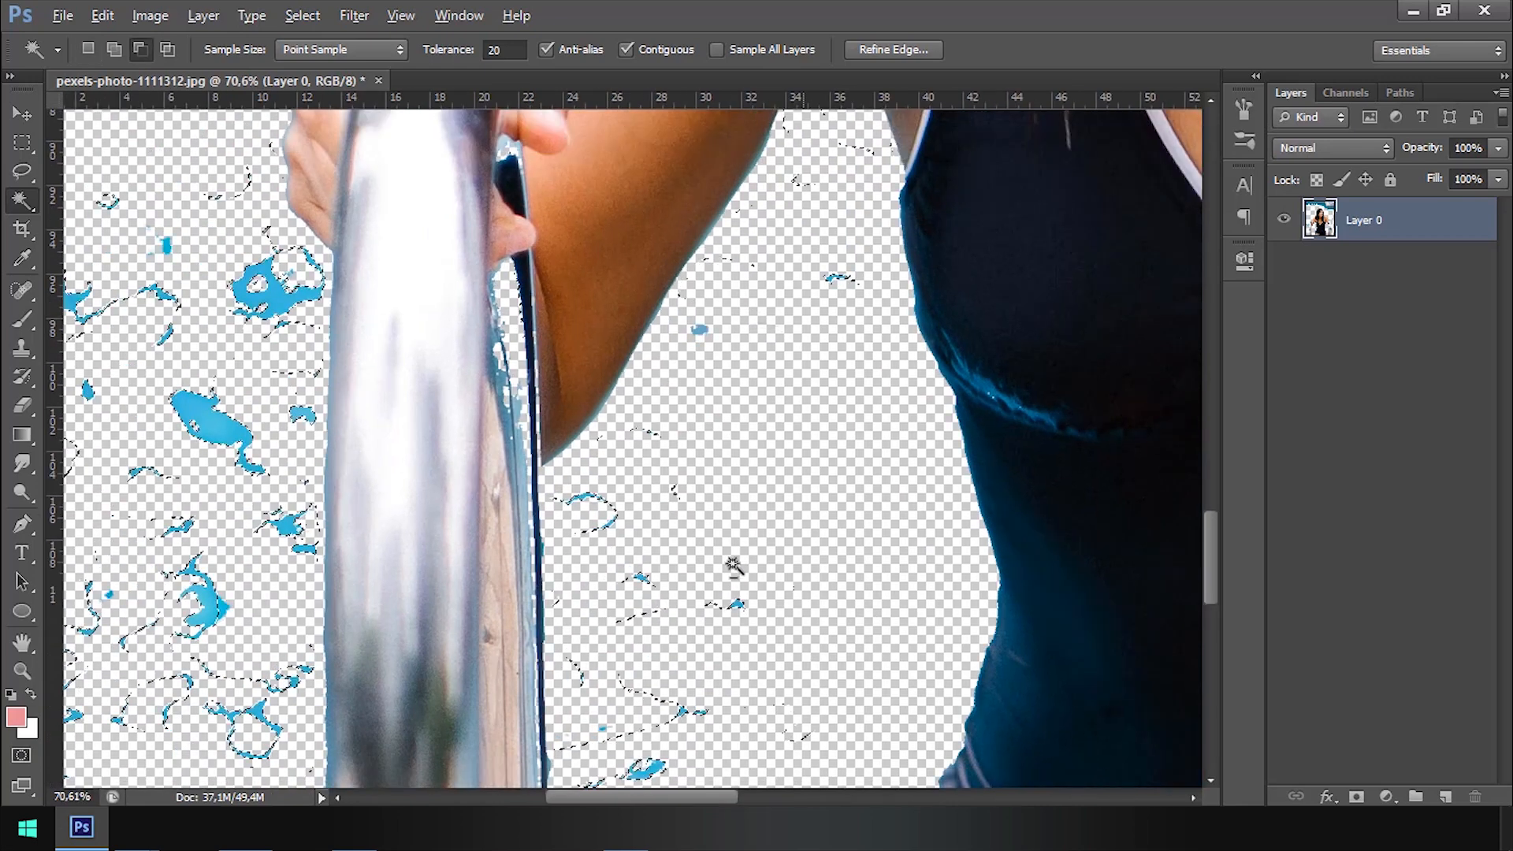
scroll(243, 477, up, 5)
scroll(249, 469, up, 2)
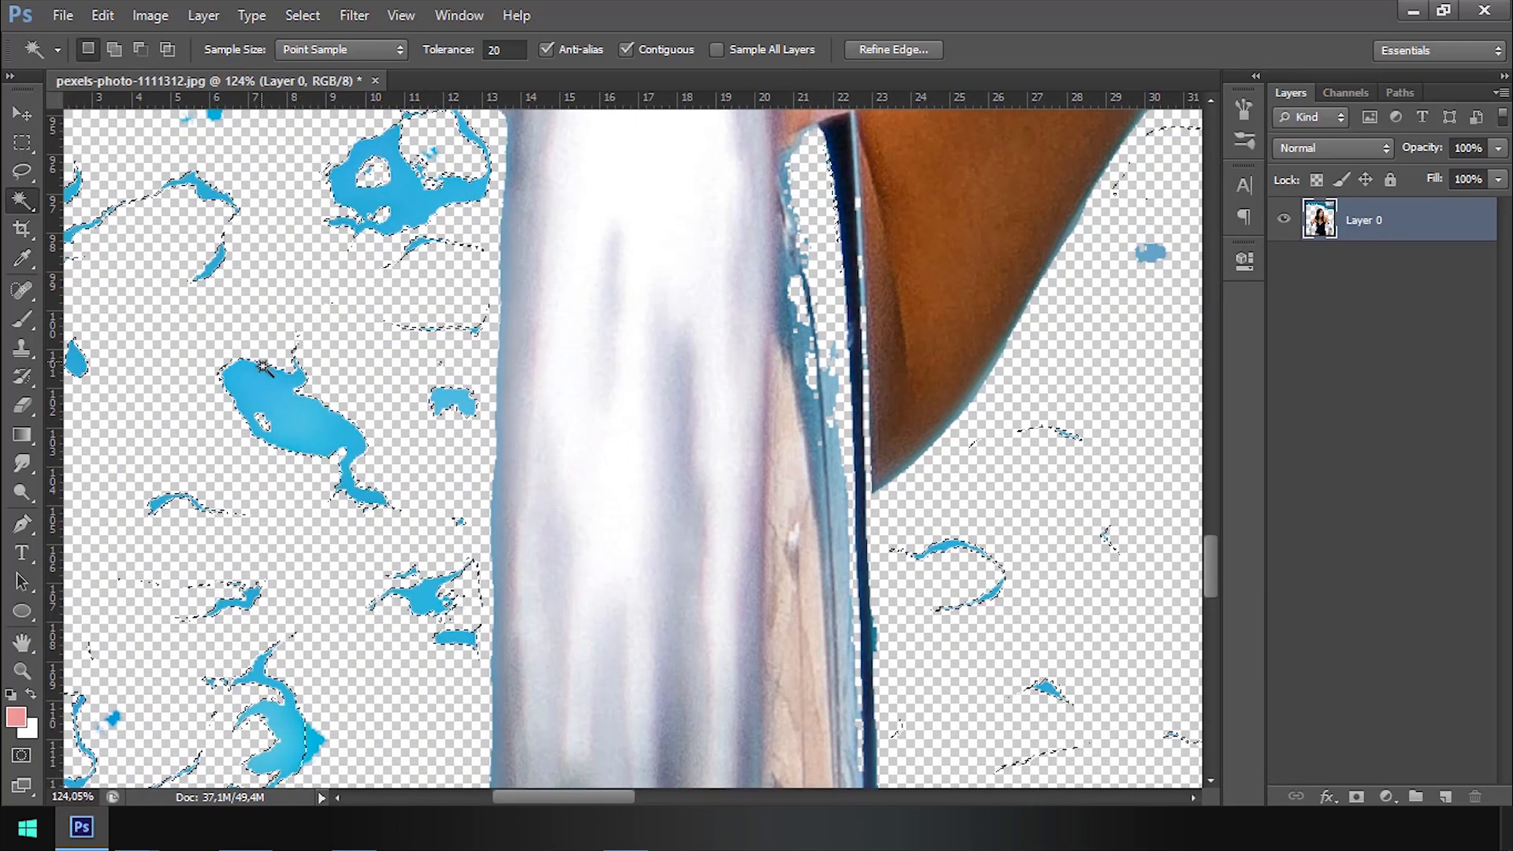
scroll(315, 418, down, 3)
scroll(335, 405, down, 1)
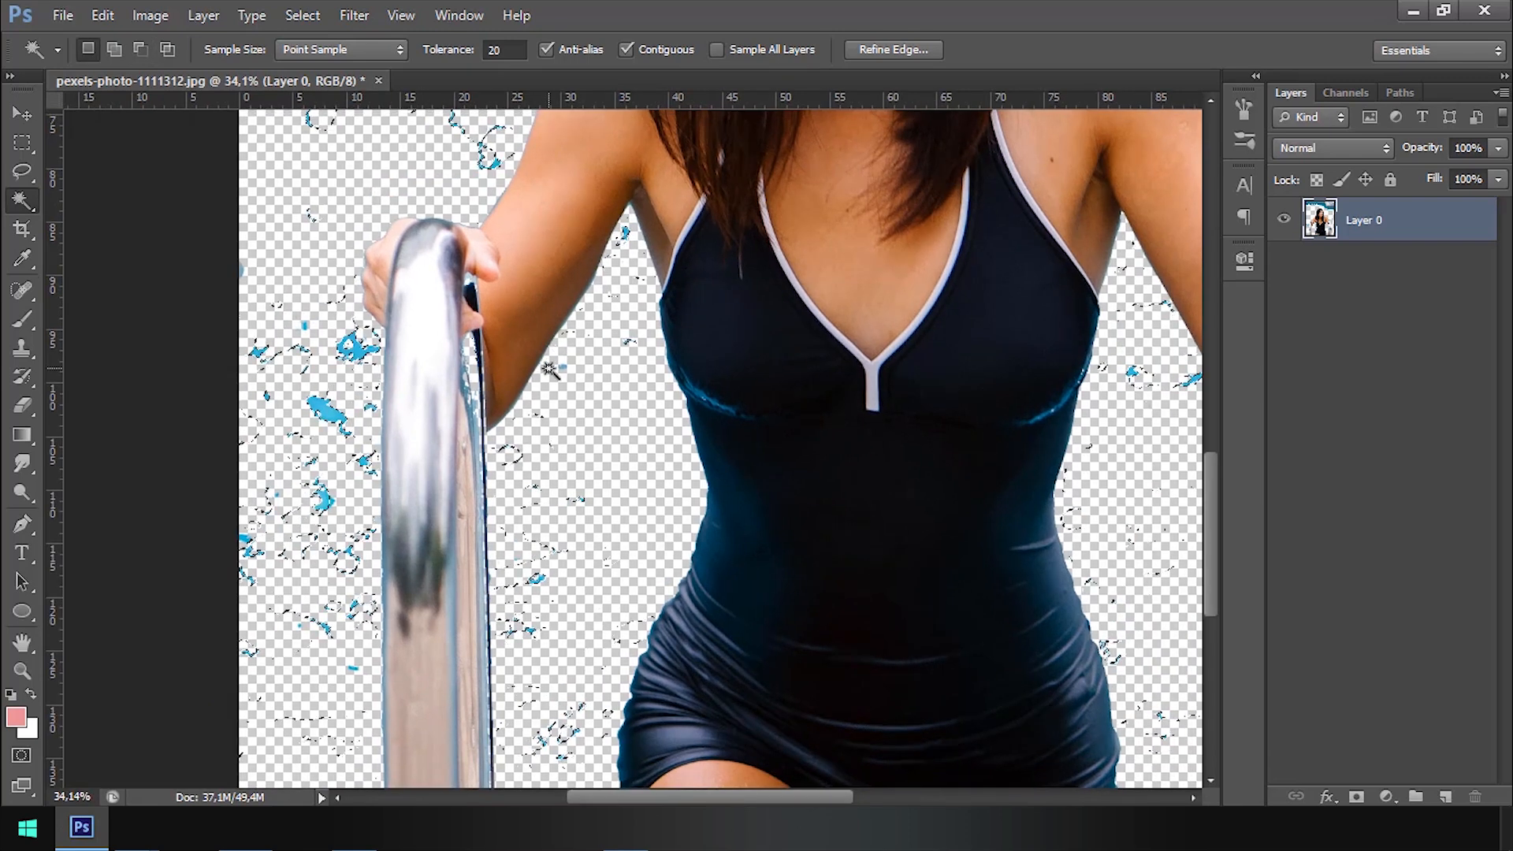
key(Delete)
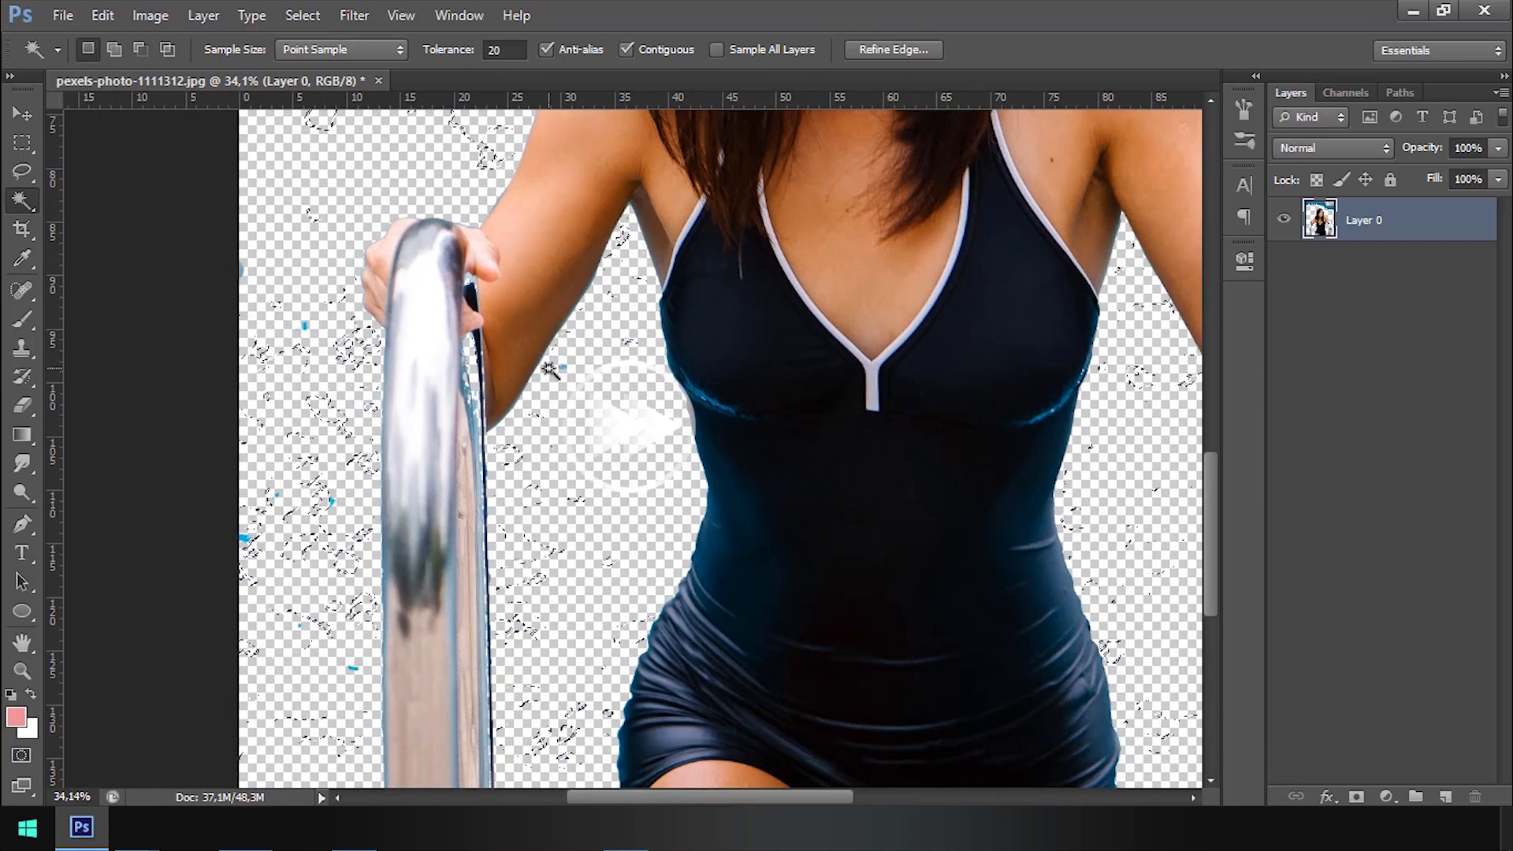
Step: Select the three small blue specks beside the railing, expand the selection with Similar, remove the matching remnants and deselect
key(ctrl+d)
scroll(285, 544, up, 4)
drag(453, 548, 562, 564)
shift+click(762, 390)
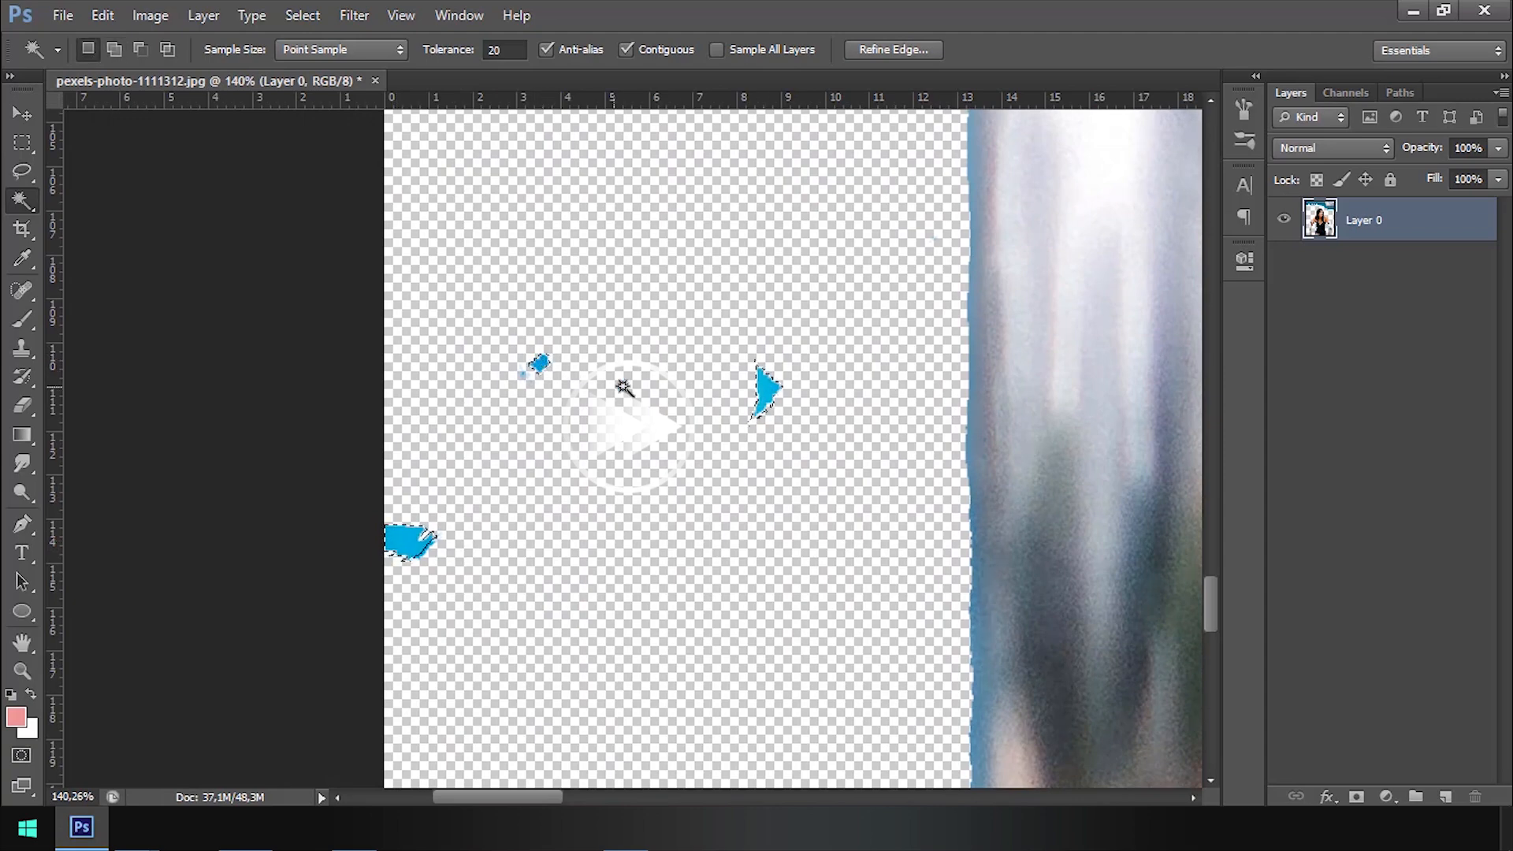
scroll(640, 395, down, 3)
right_click(556, 410)
click(731, 522)
scroll(731, 527, down, 5)
scroll(804, 442, up, 4)
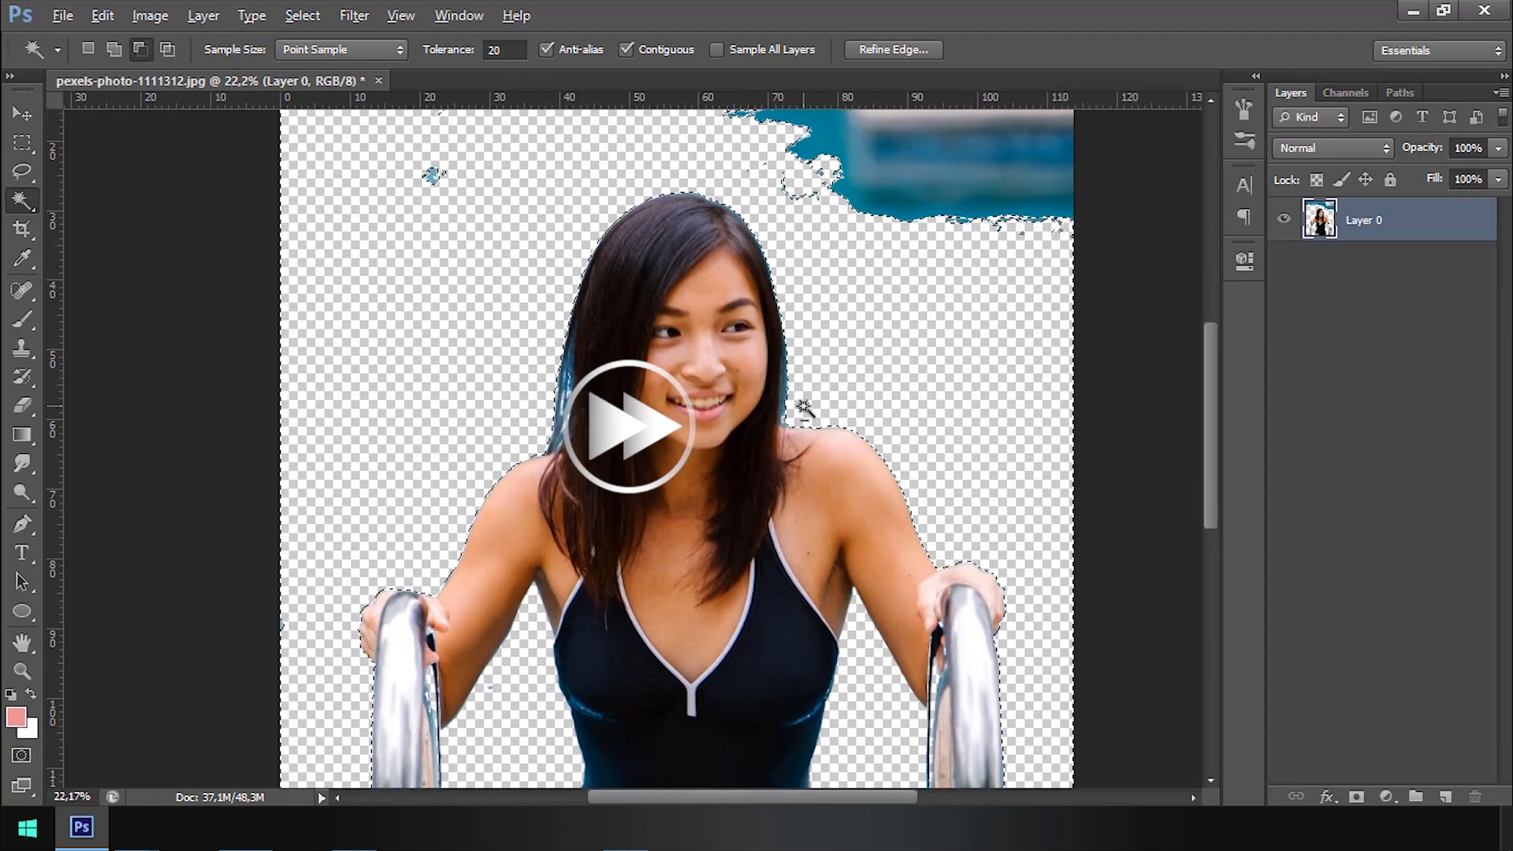
scroll(804, 409, down, 4)
key(ctrl+d)
Step: Select the pale poolside ledge and the water around it with Magic Wand and Similar, delete the selection and deselect
scroll(867, 354, up, 4)
scroll(928, 342, up, 3)
click(835, 442)
shift+click(689, 243)
right_click(670, 214)
click(583, 299)
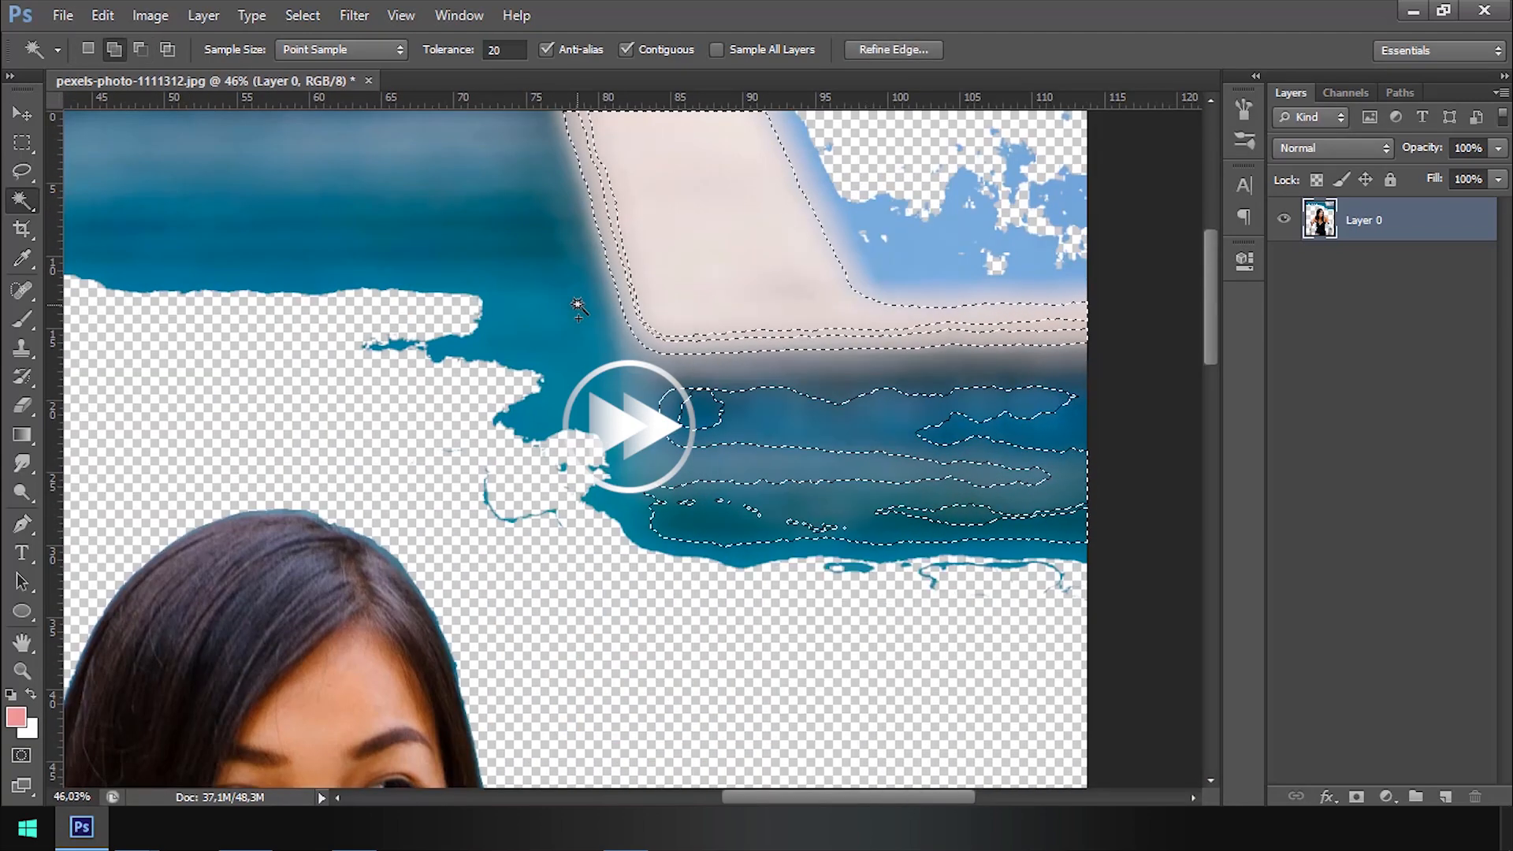
shift+click(577, 304)
scroll(578, 304, down, 5)
key(Delete)
key(ctrl+d)
Step: Delete the teal water strips along the photo's top edge and the matching remnants found with Similar, and clear the selection
click(516, 276)
shift+click(331, 246)
key(Delete)
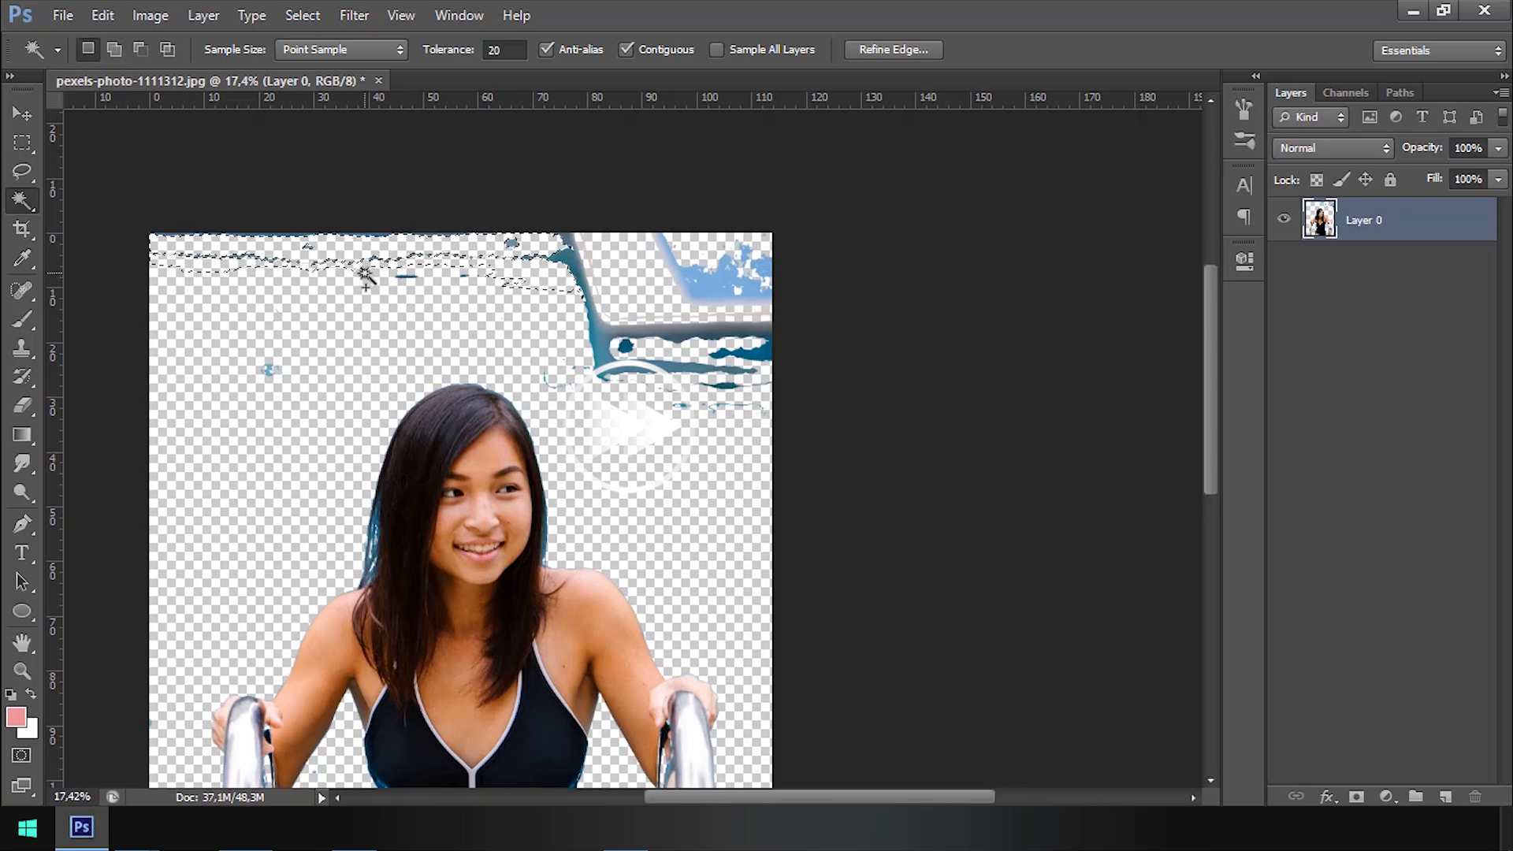
right_click(761, 520)
click(920, 519)
key(ctrl+d)
Step: Select the ledge's grey shadow together with the light-blue water and its pale rim, delete them and deselect
scroll(691, 325, up, 7)
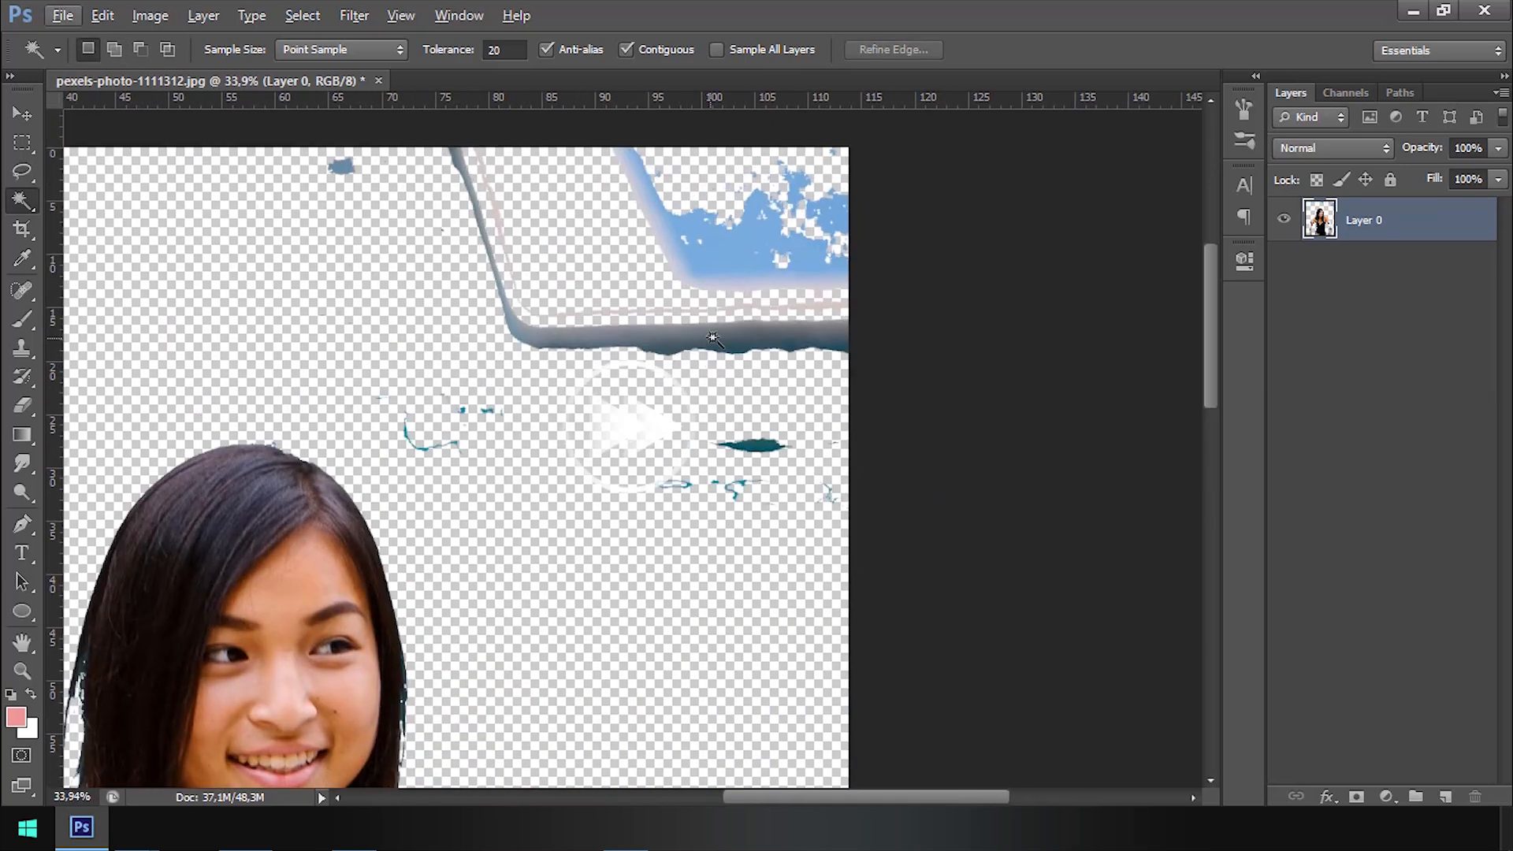
click(694, 338)
shift+click(715, 324)
shift+click(745, 260)
shift+click(712, 291)
key(Delete)
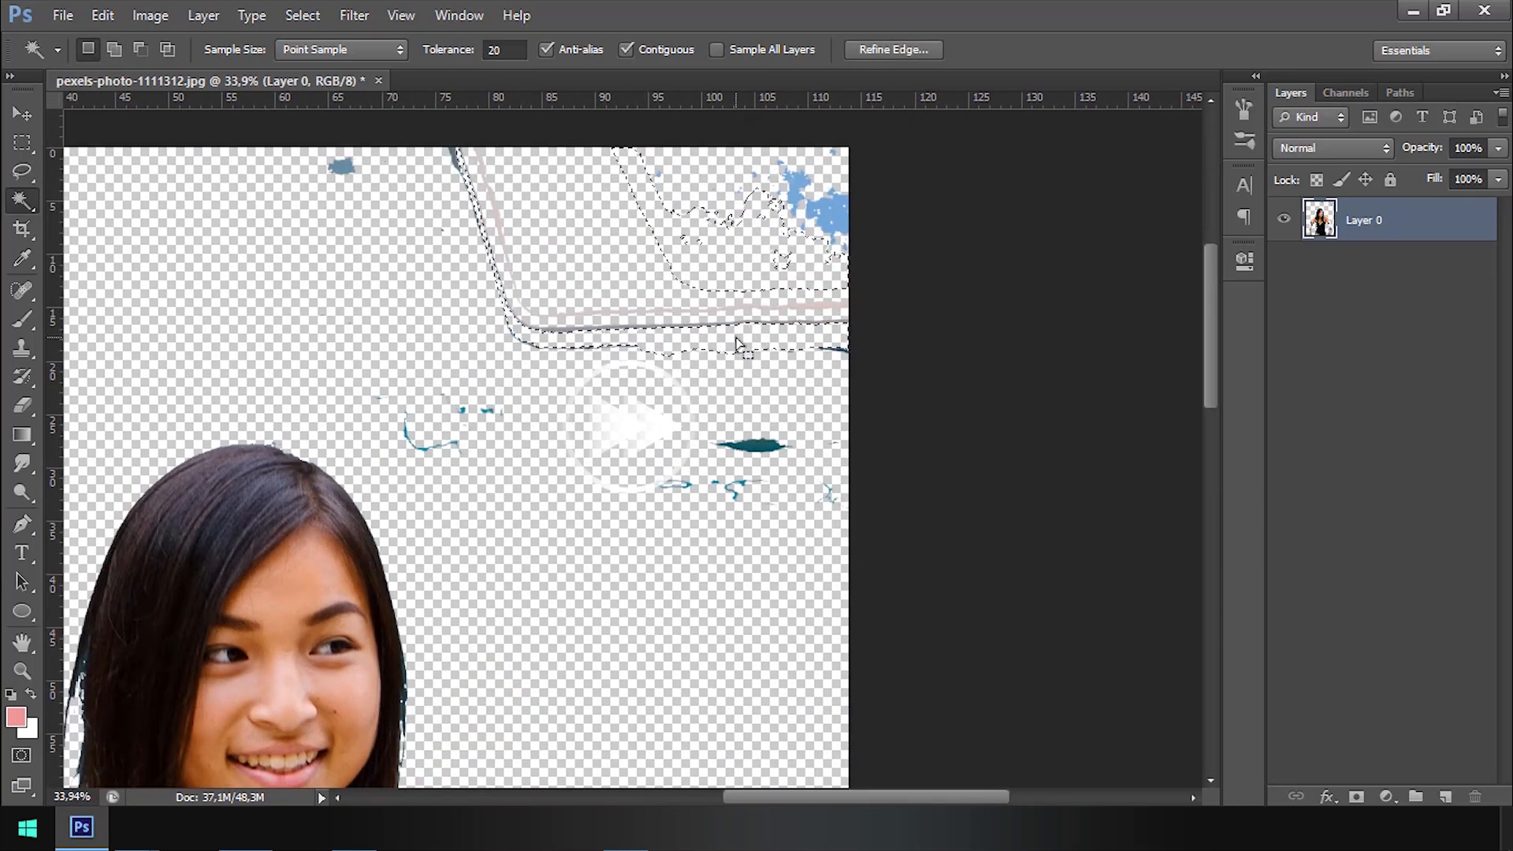
key(ctrl+d)
Step: Examine the leftover specks and thin outlines in the cleared area above and beside the woman's head
scroll(737, 337, down, 5)
scroll(698, 432, up, 3)
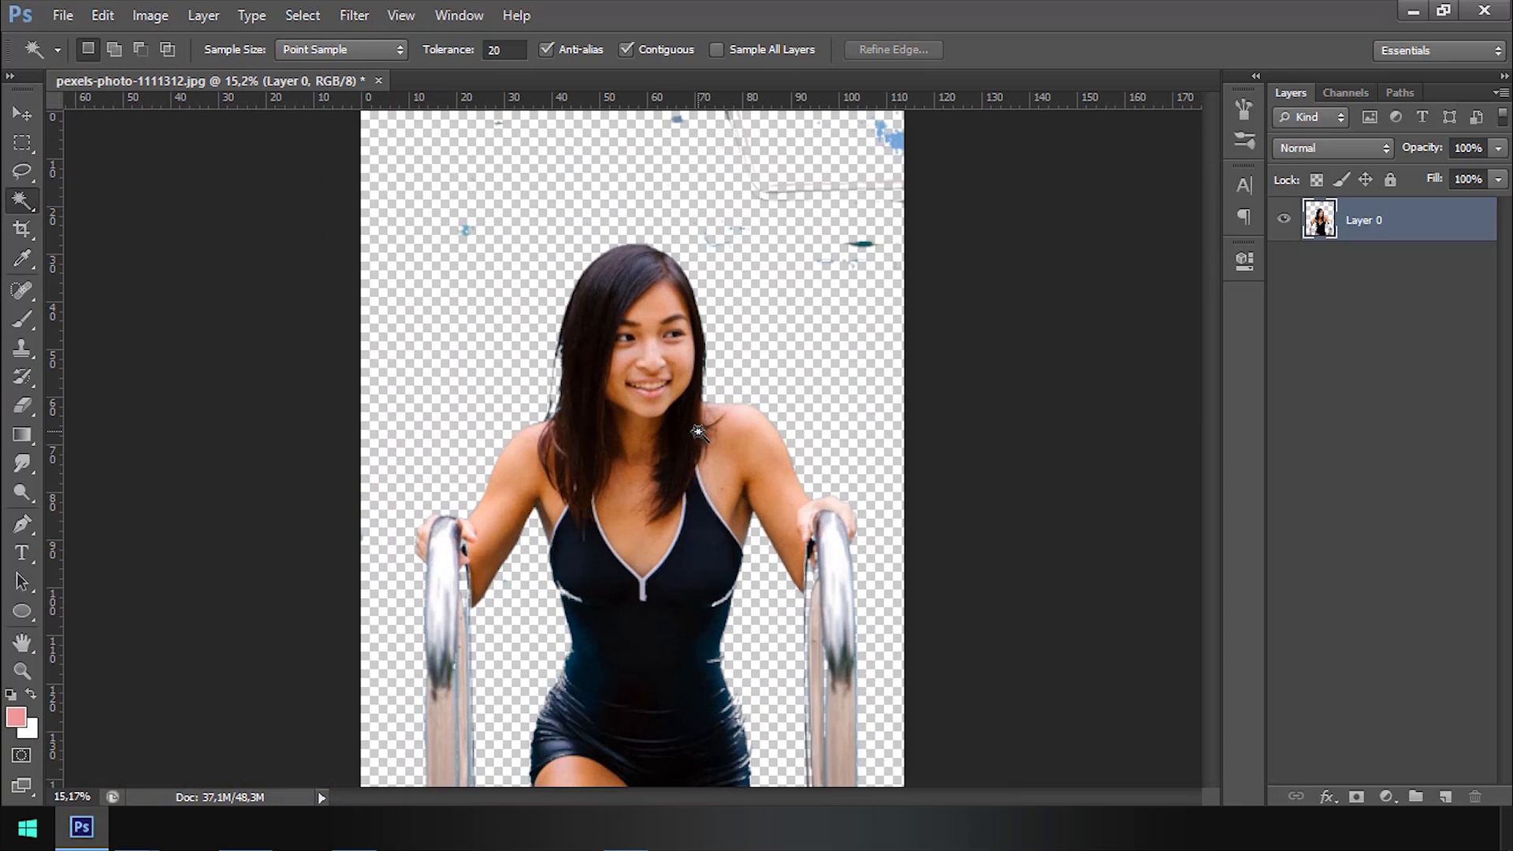
scroll(632, 450, down, 1)
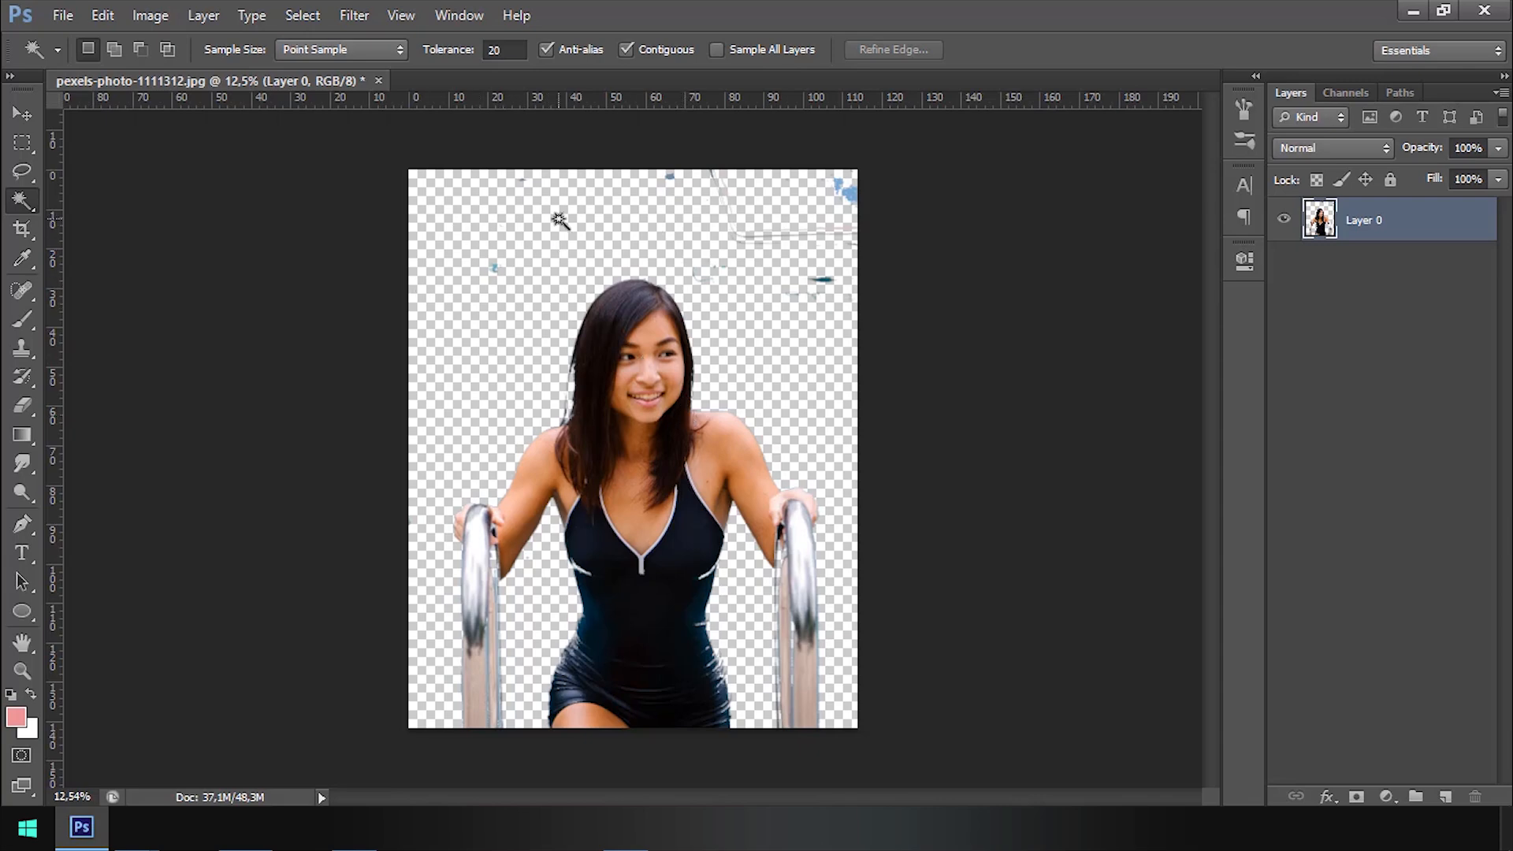
scroll(632, 186, up, 1)
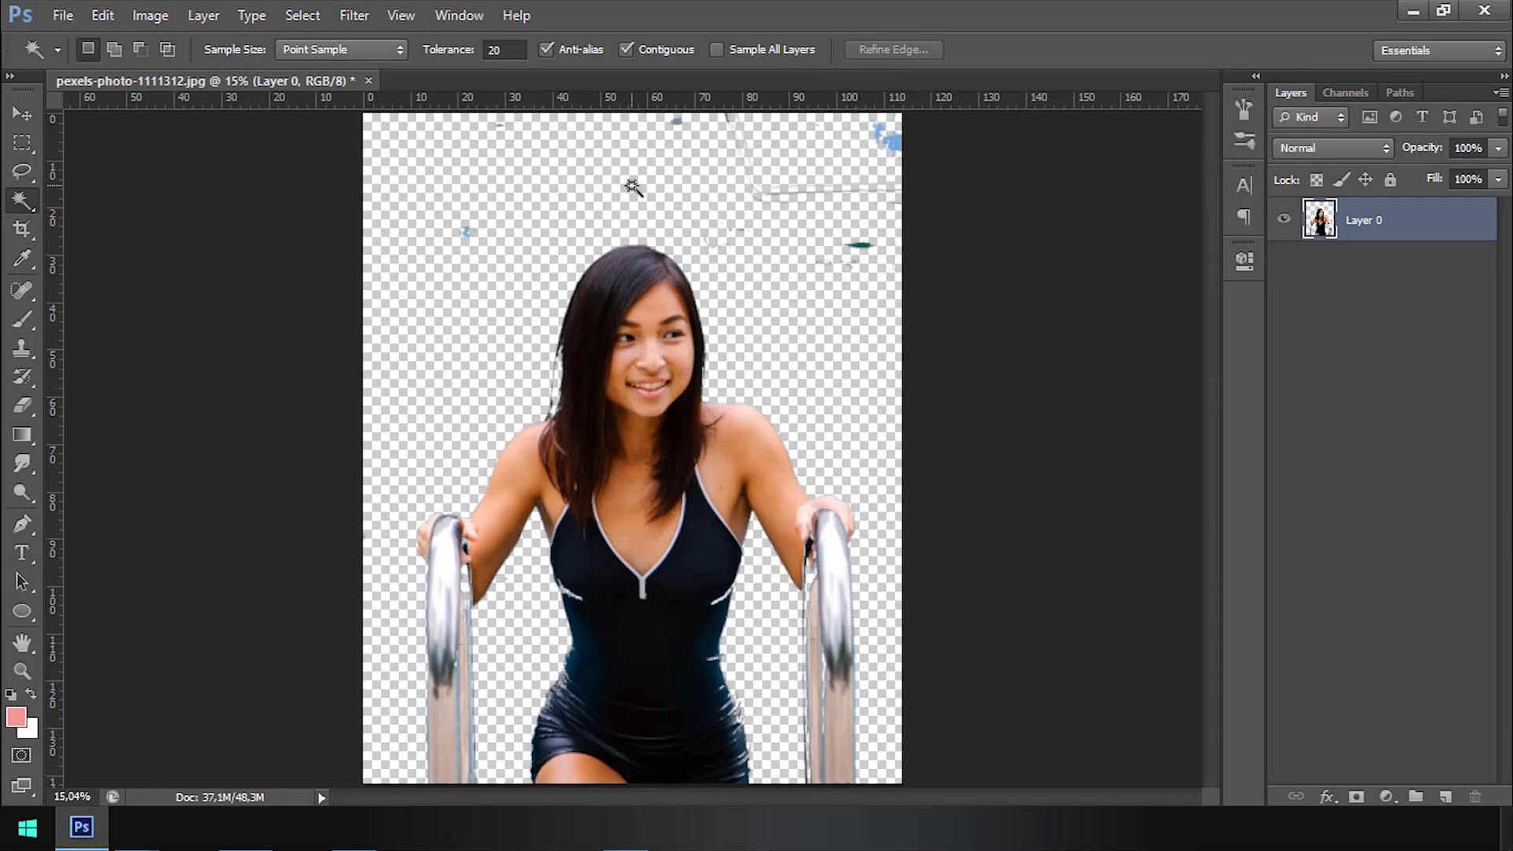
scroll(632, 186, up, 5)
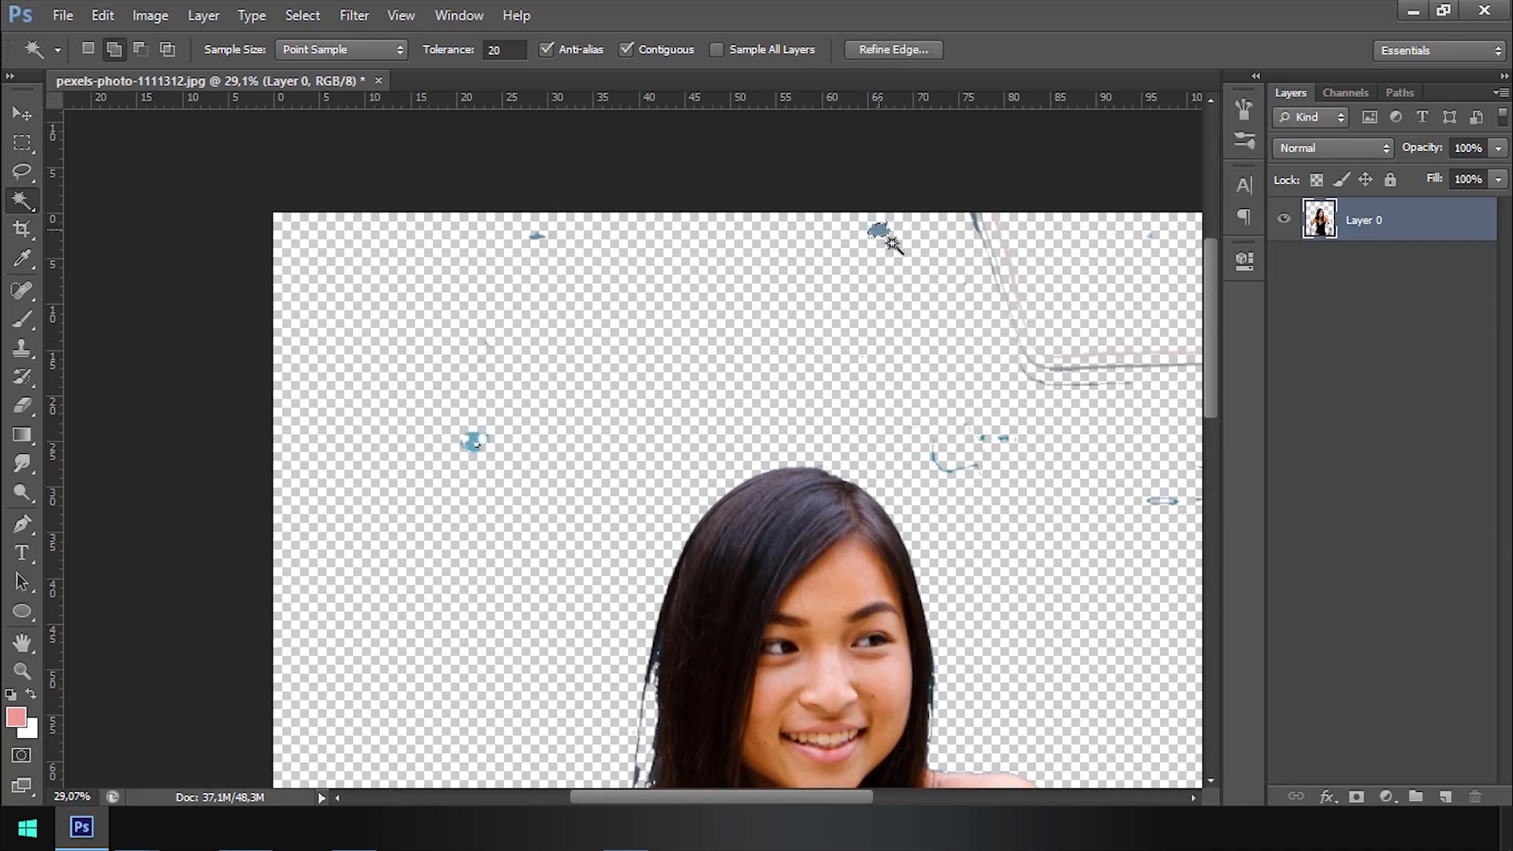
scroll(891, 242, down, 3)
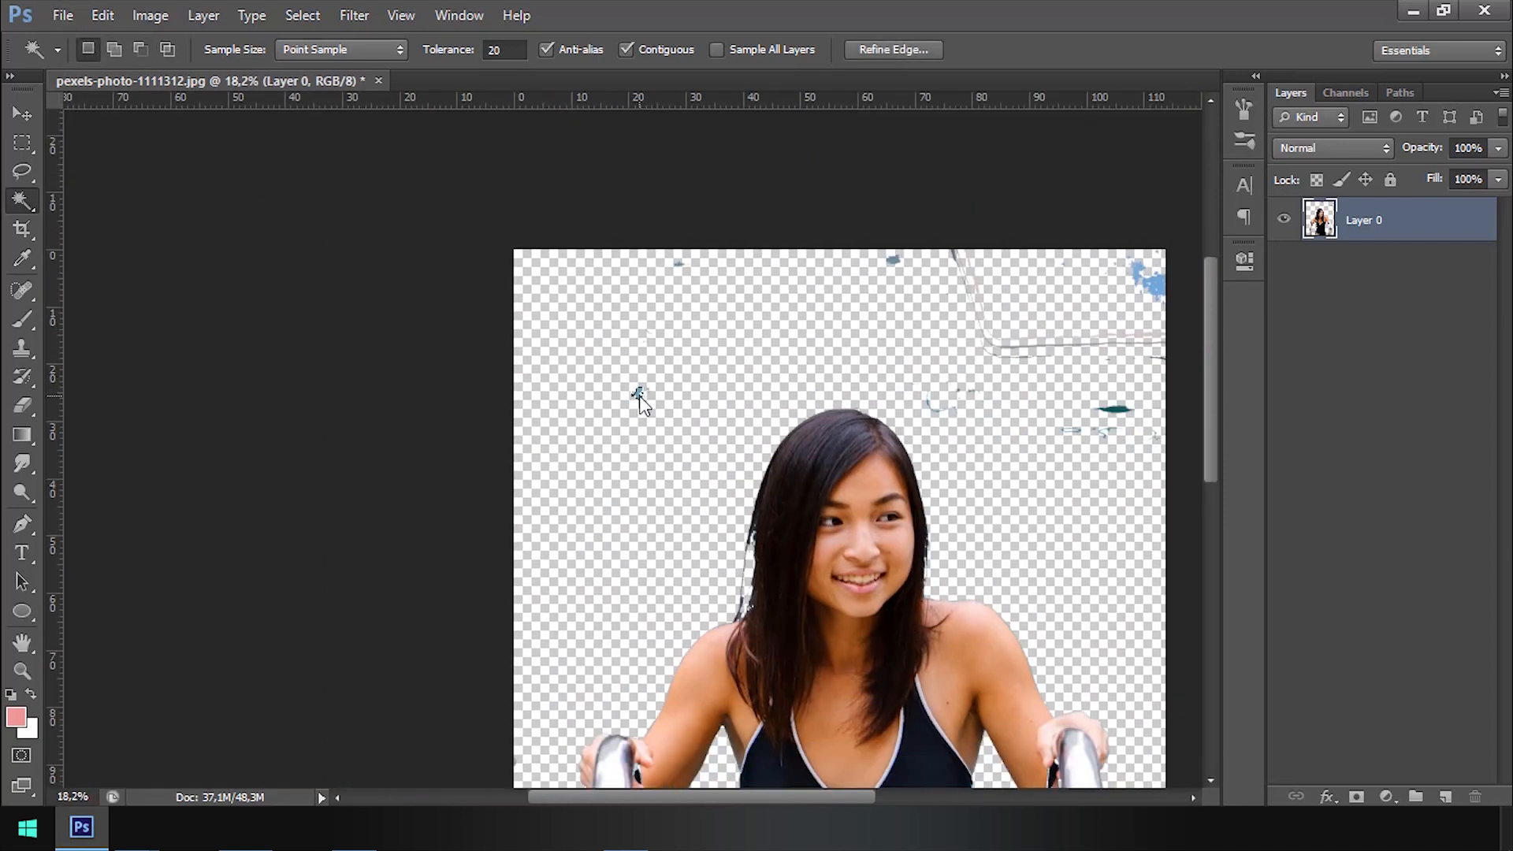
scroll(640, 400, up, 6)
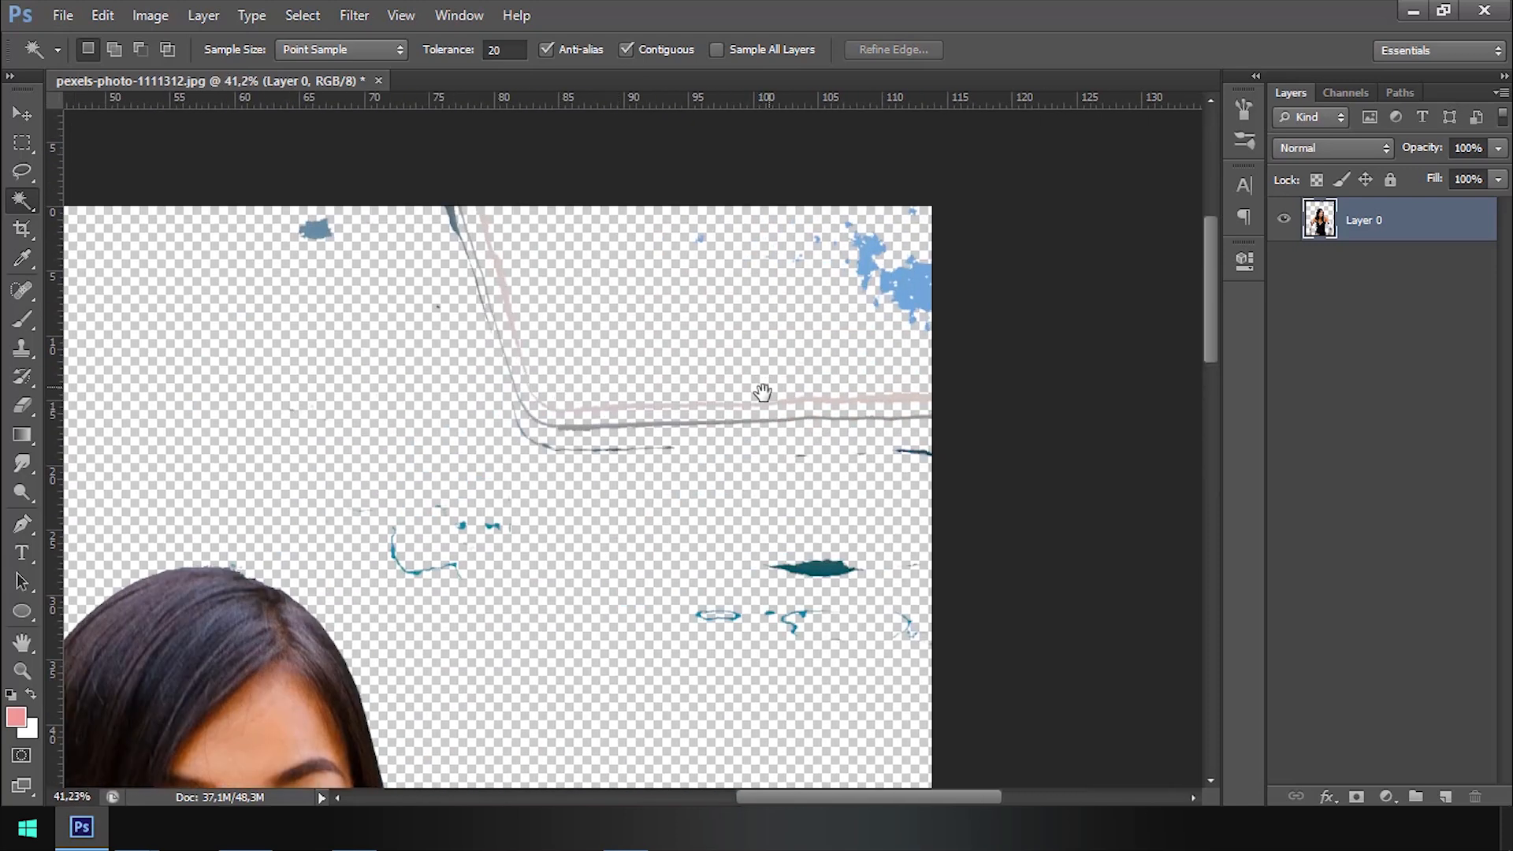
drag(762, 392, 615, 461)
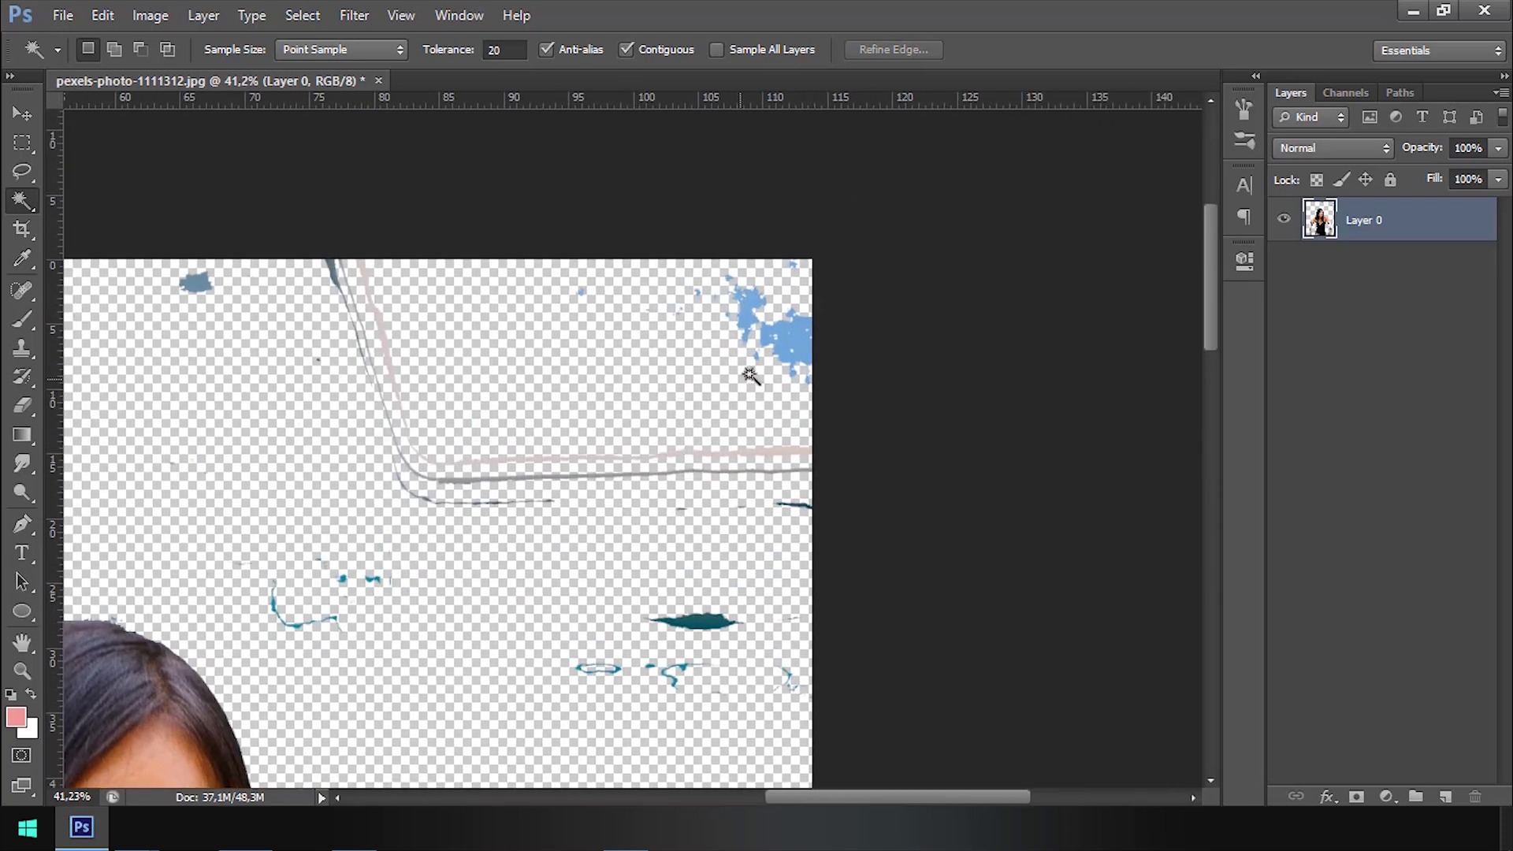
shift+click(797, 345)
key(ctrl+d)
scroll(690, 426, down, 6)
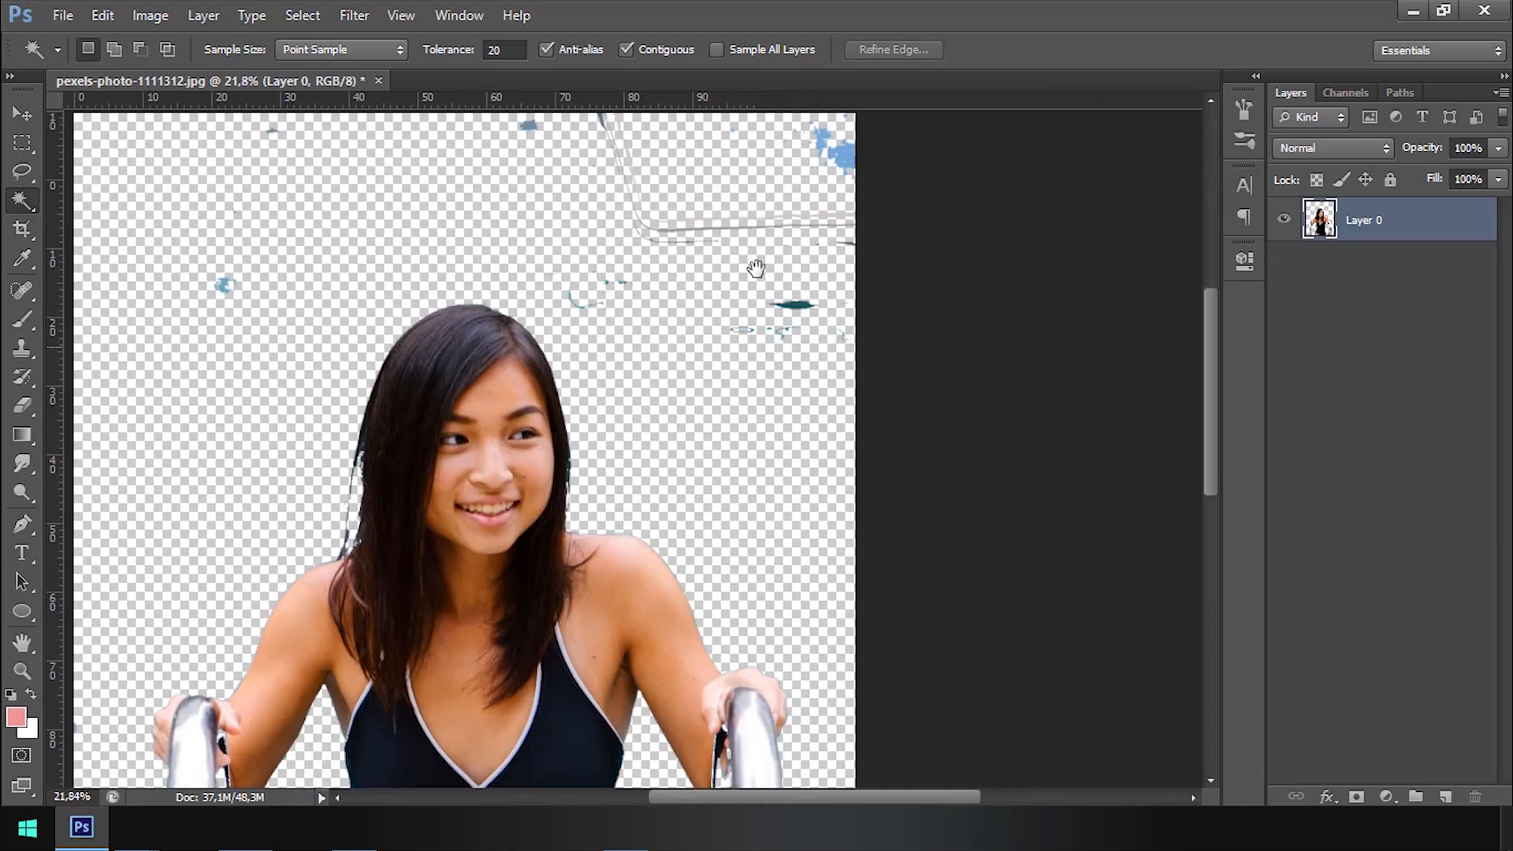
Step: Inspect the cutout edges along the arm, railing and swimsuit for remaining background and parts removed by mistake
scroll(724, 497, up, 3)
drag(733, 459, 635, 347)
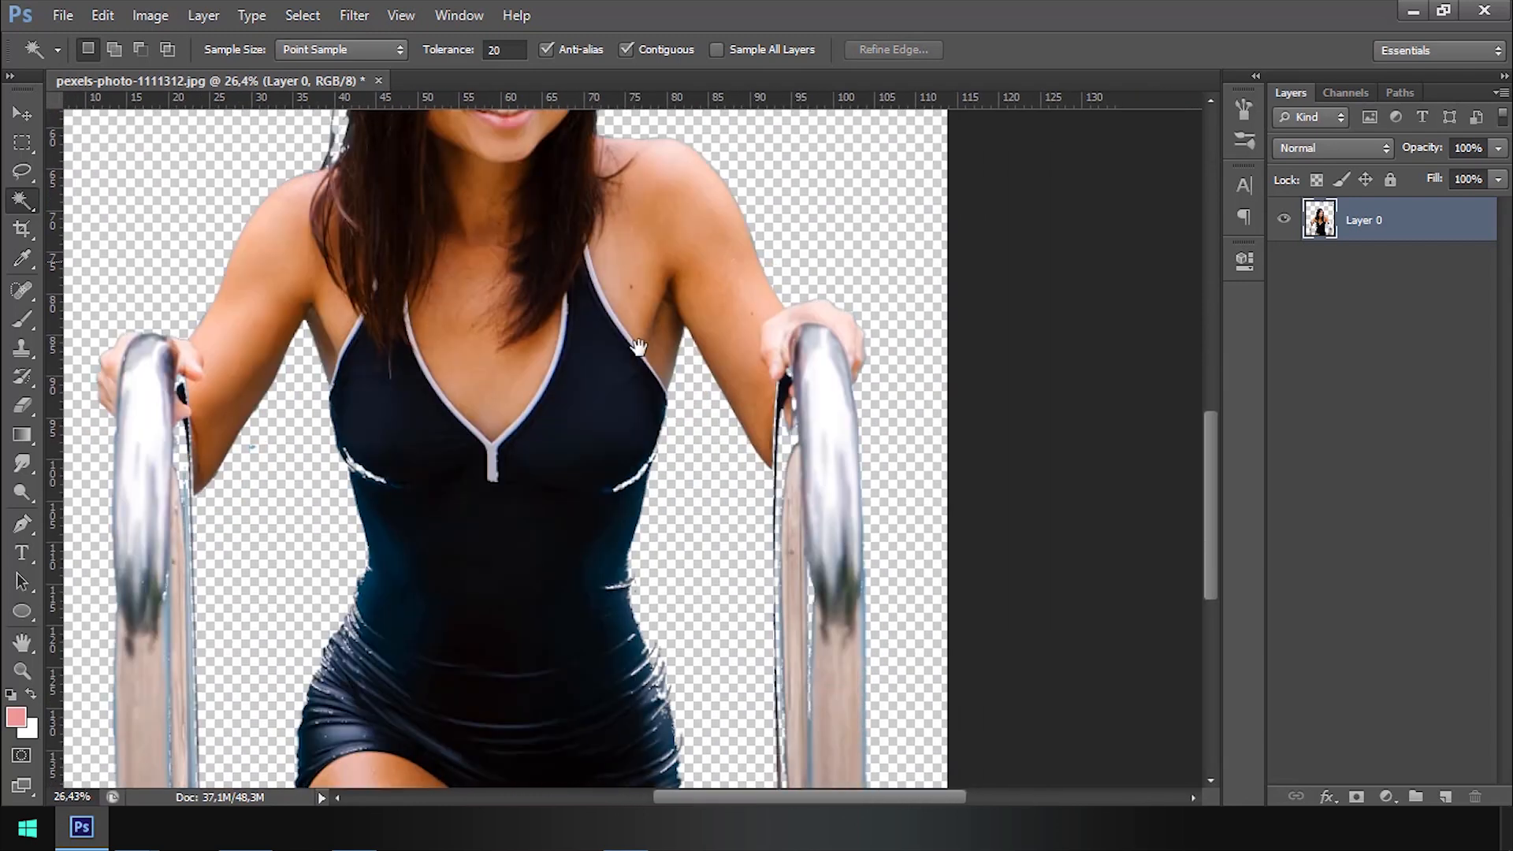
scroll(740, 504, up, 8)
drag(786, 449, 751, 448)
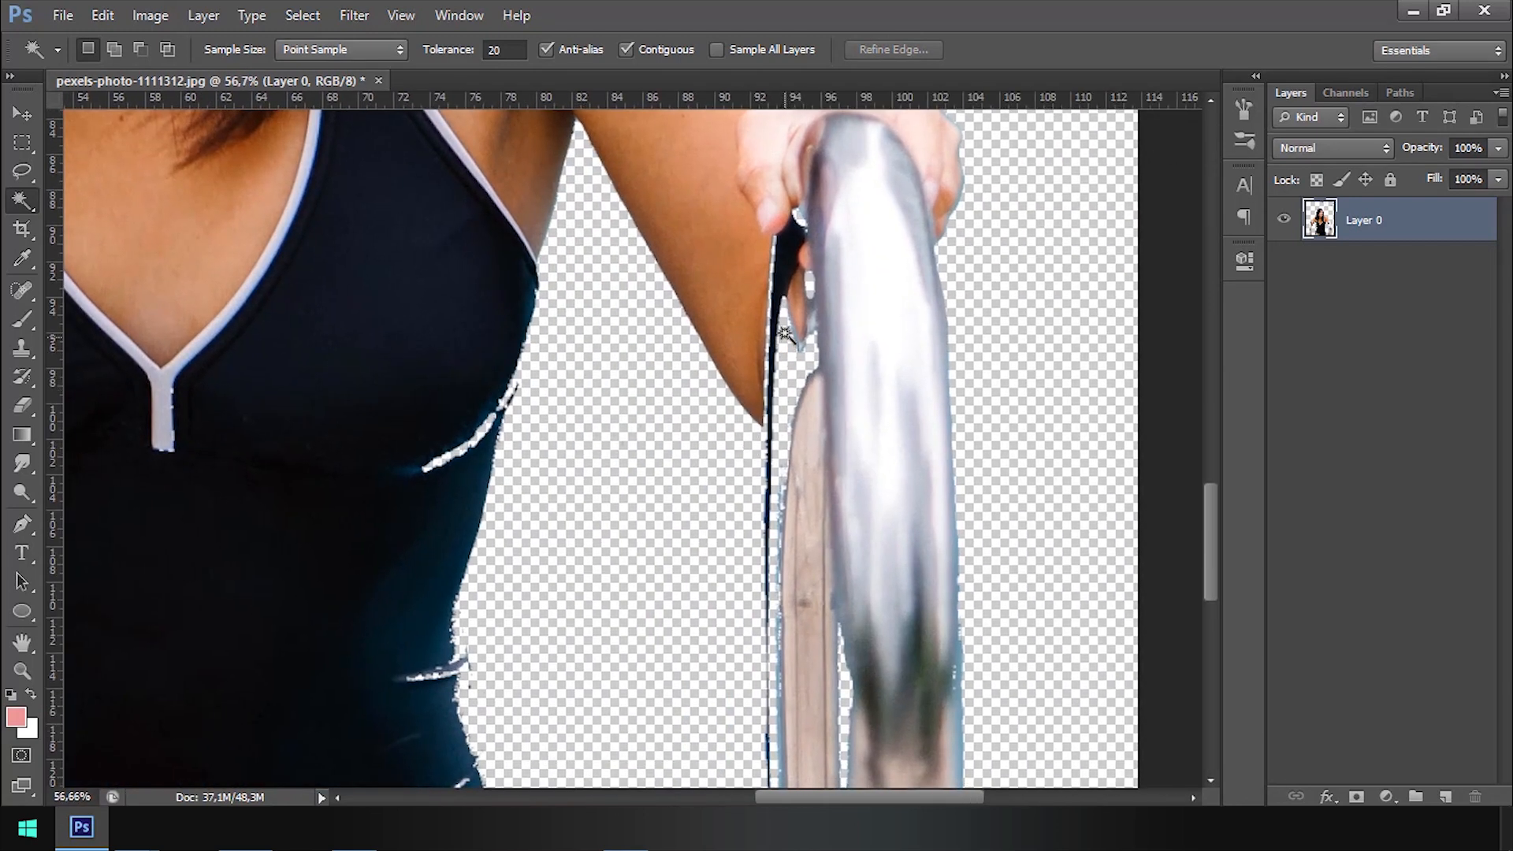
scroll(784, 418, down, 1)
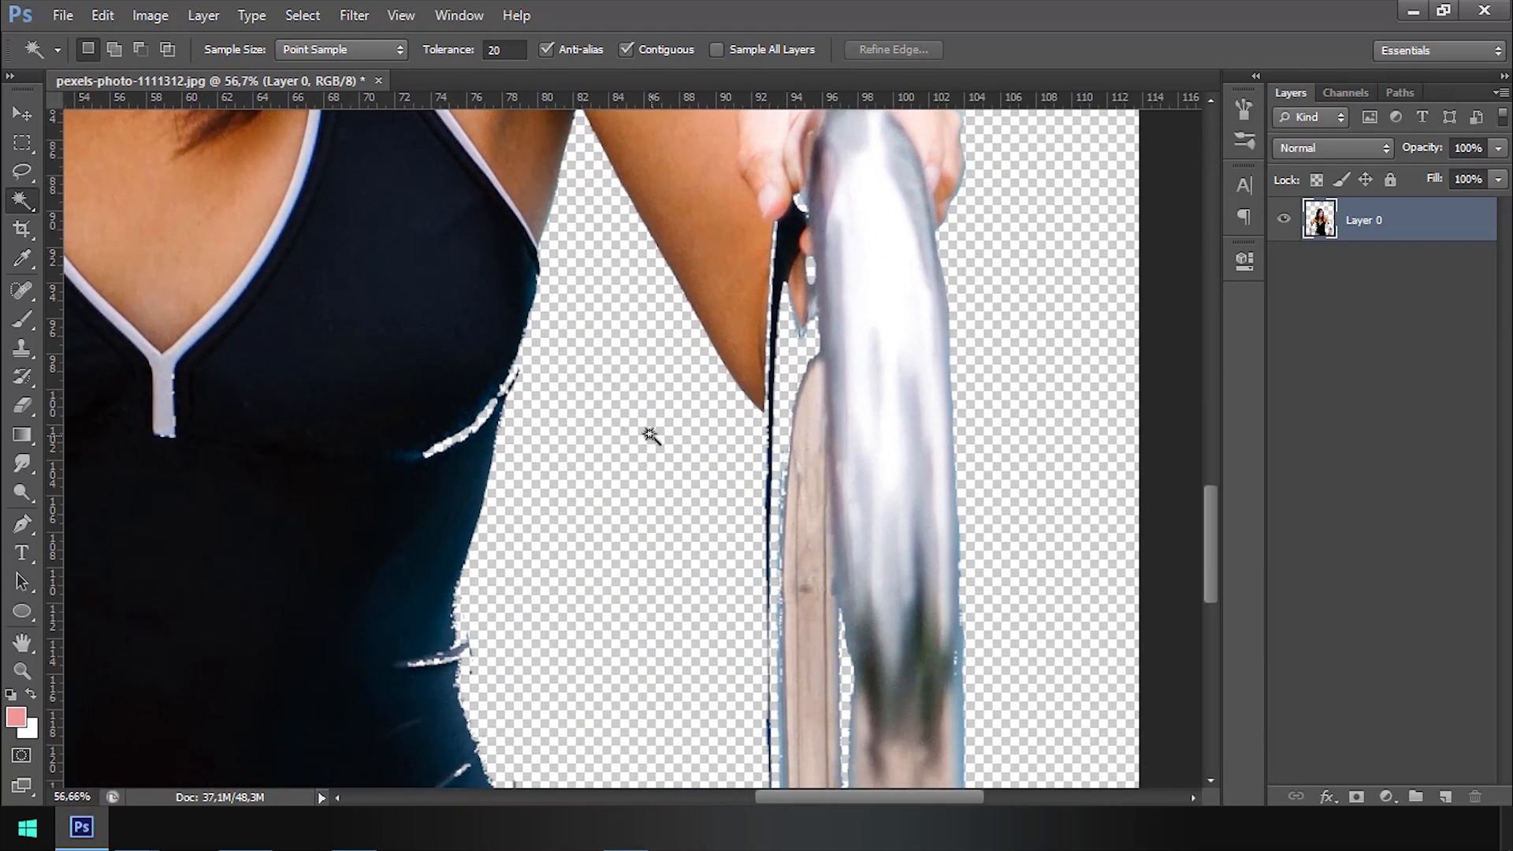
click(630, 466)
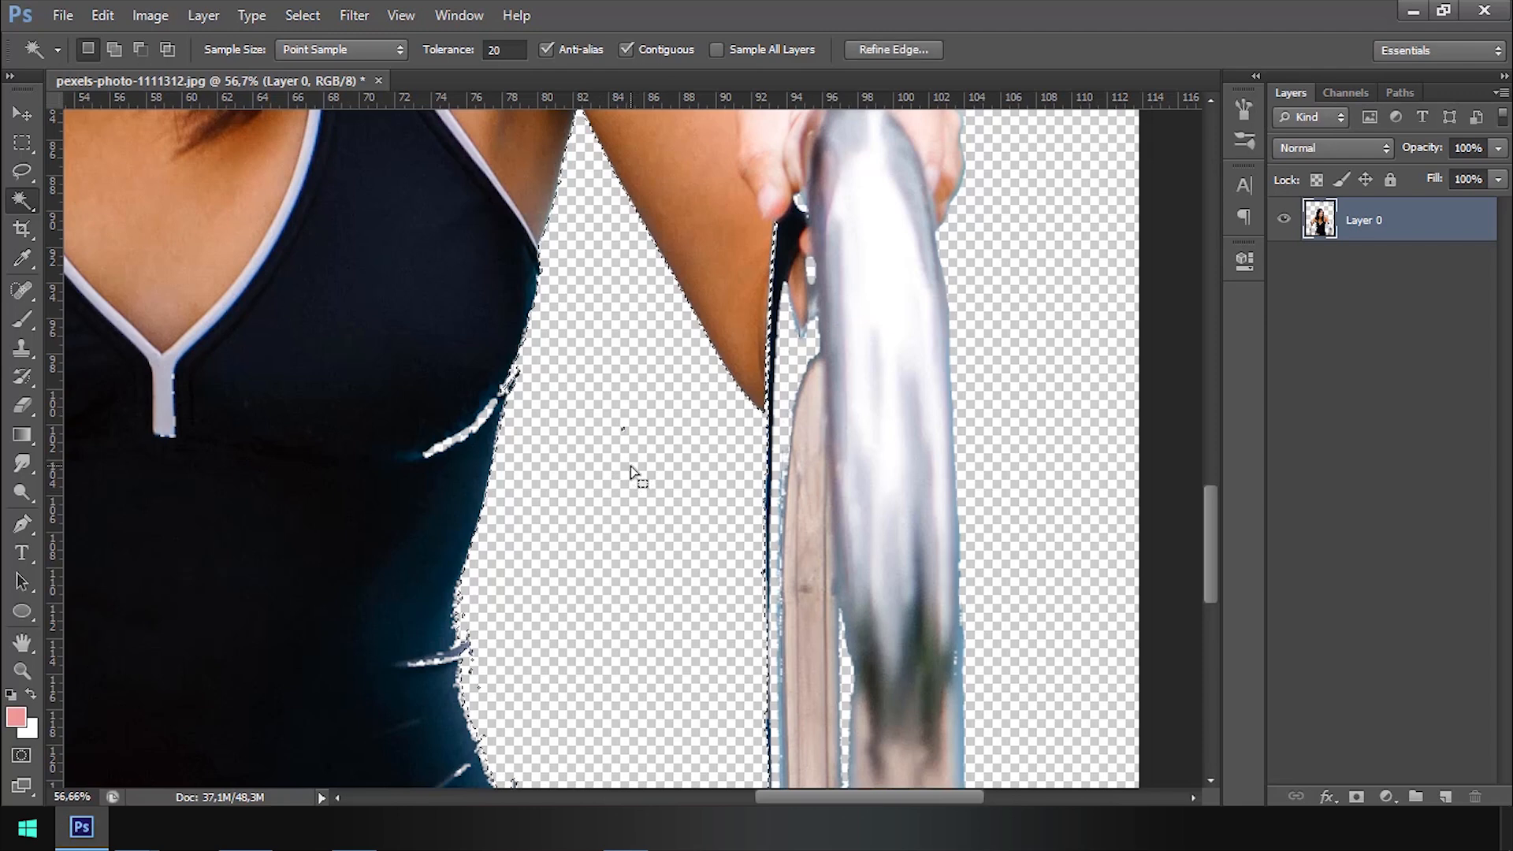
key(ctrl+d)
scroll(785, 366, down, 5)
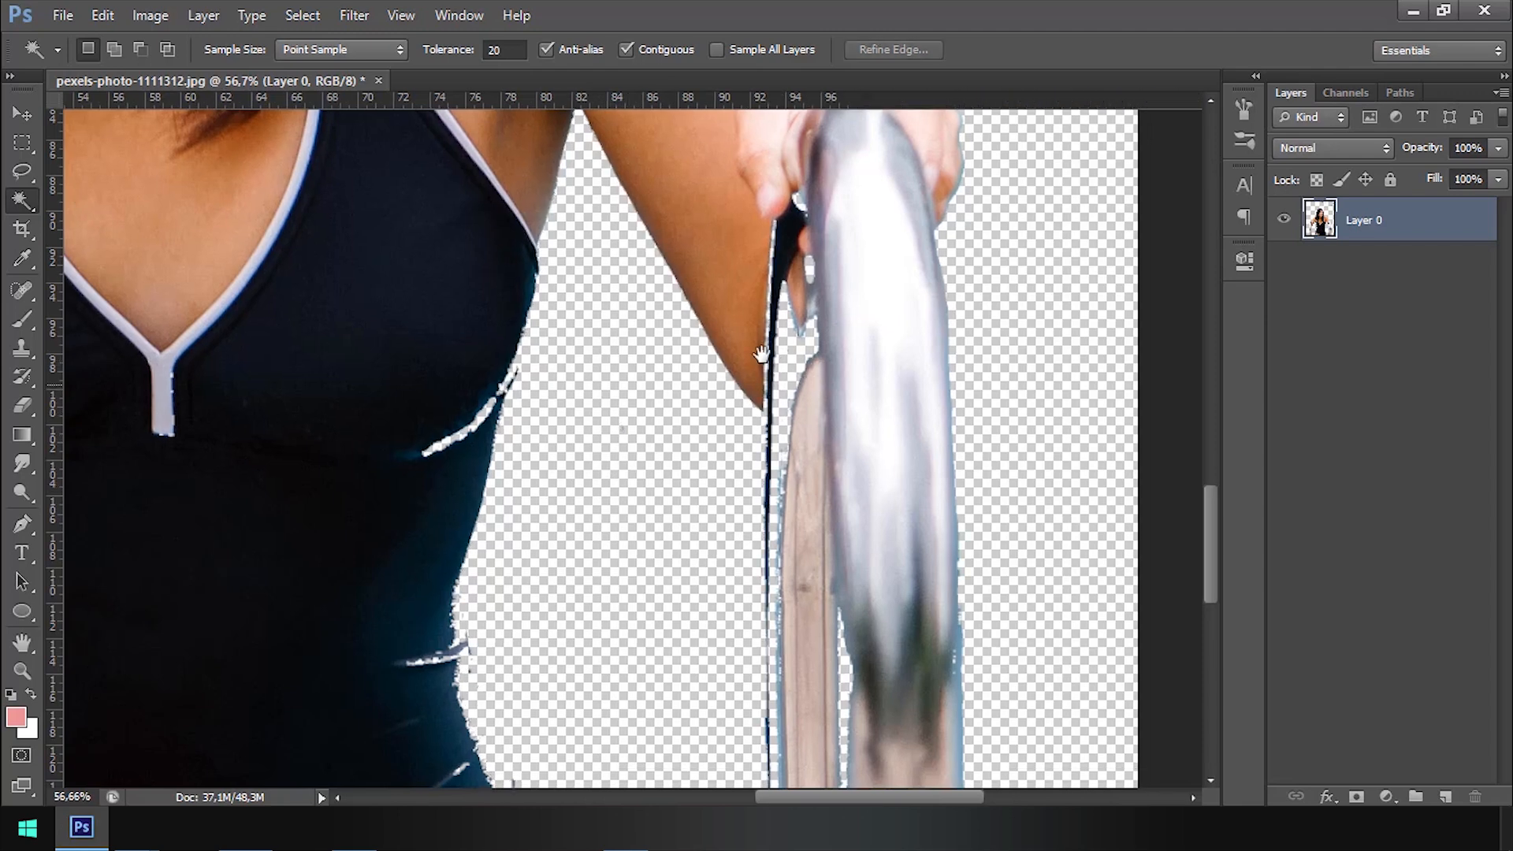
scroll(683, 408, up, 8)
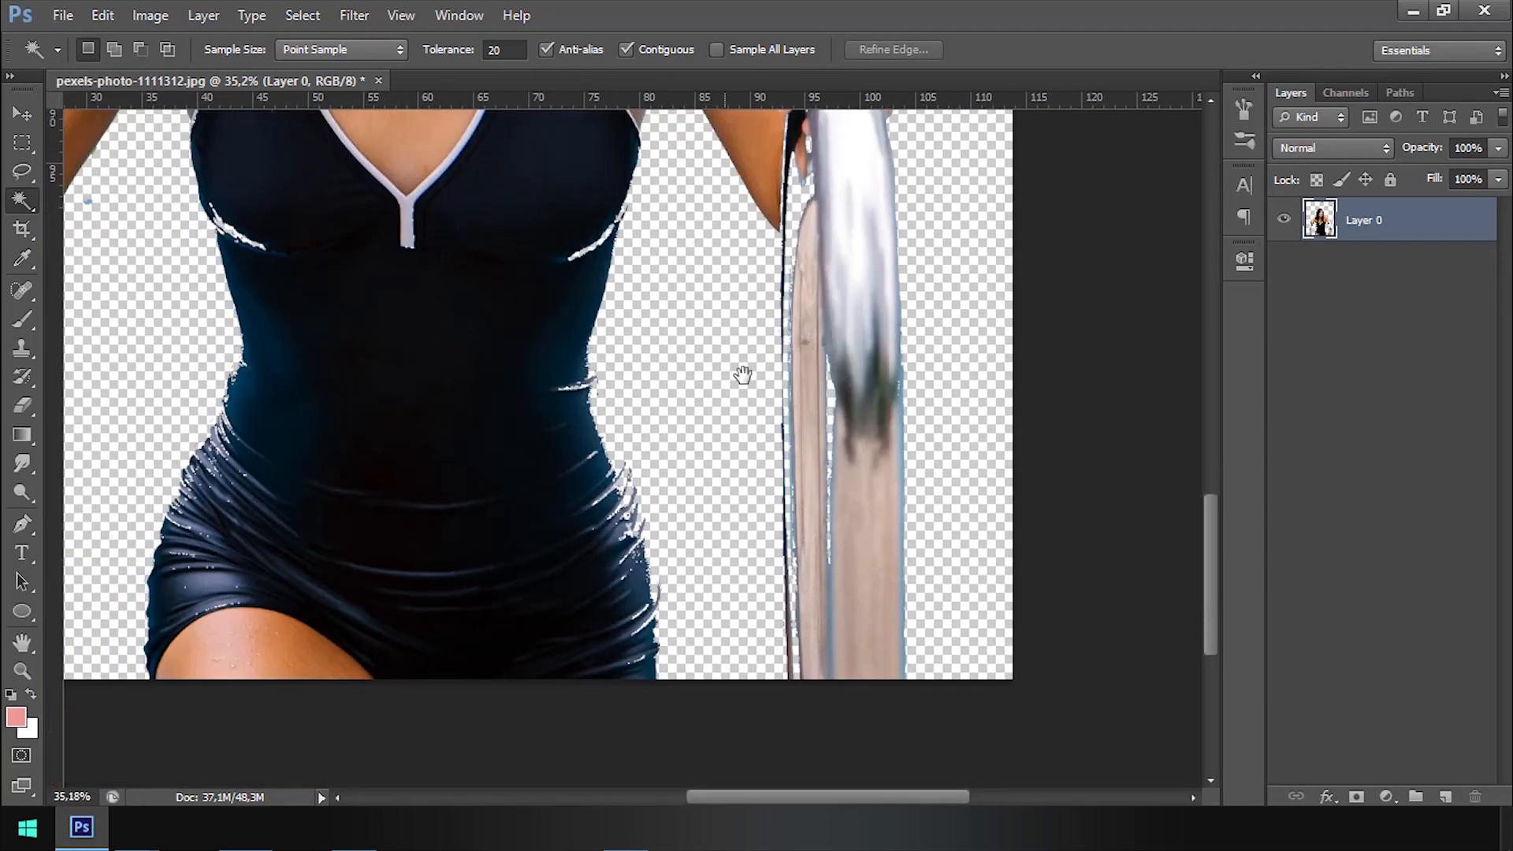
scroll(654, 488, down, 4)
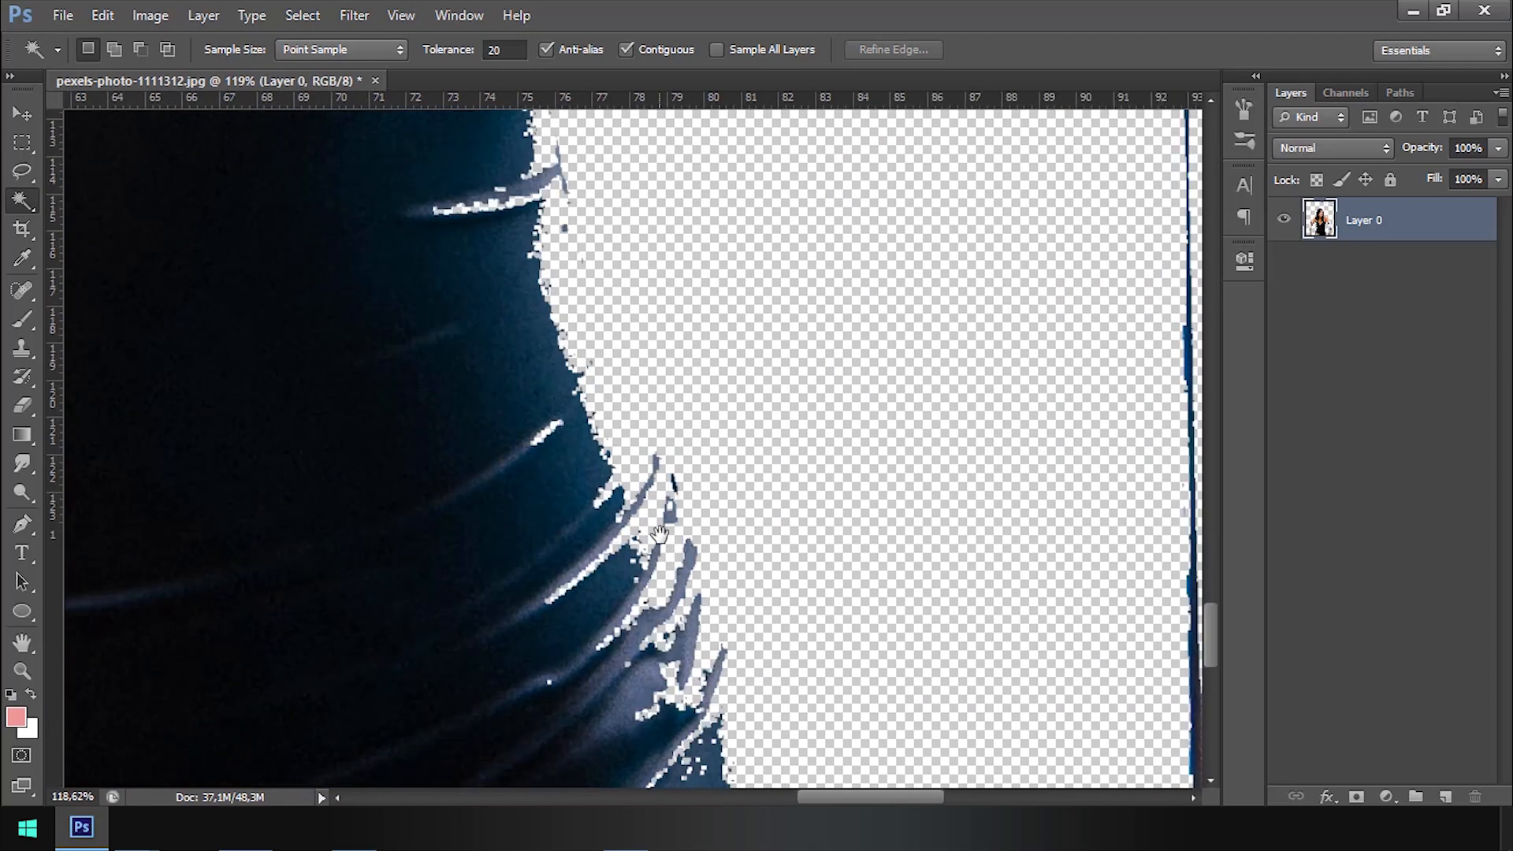
scroll(549, 246, down, 4)
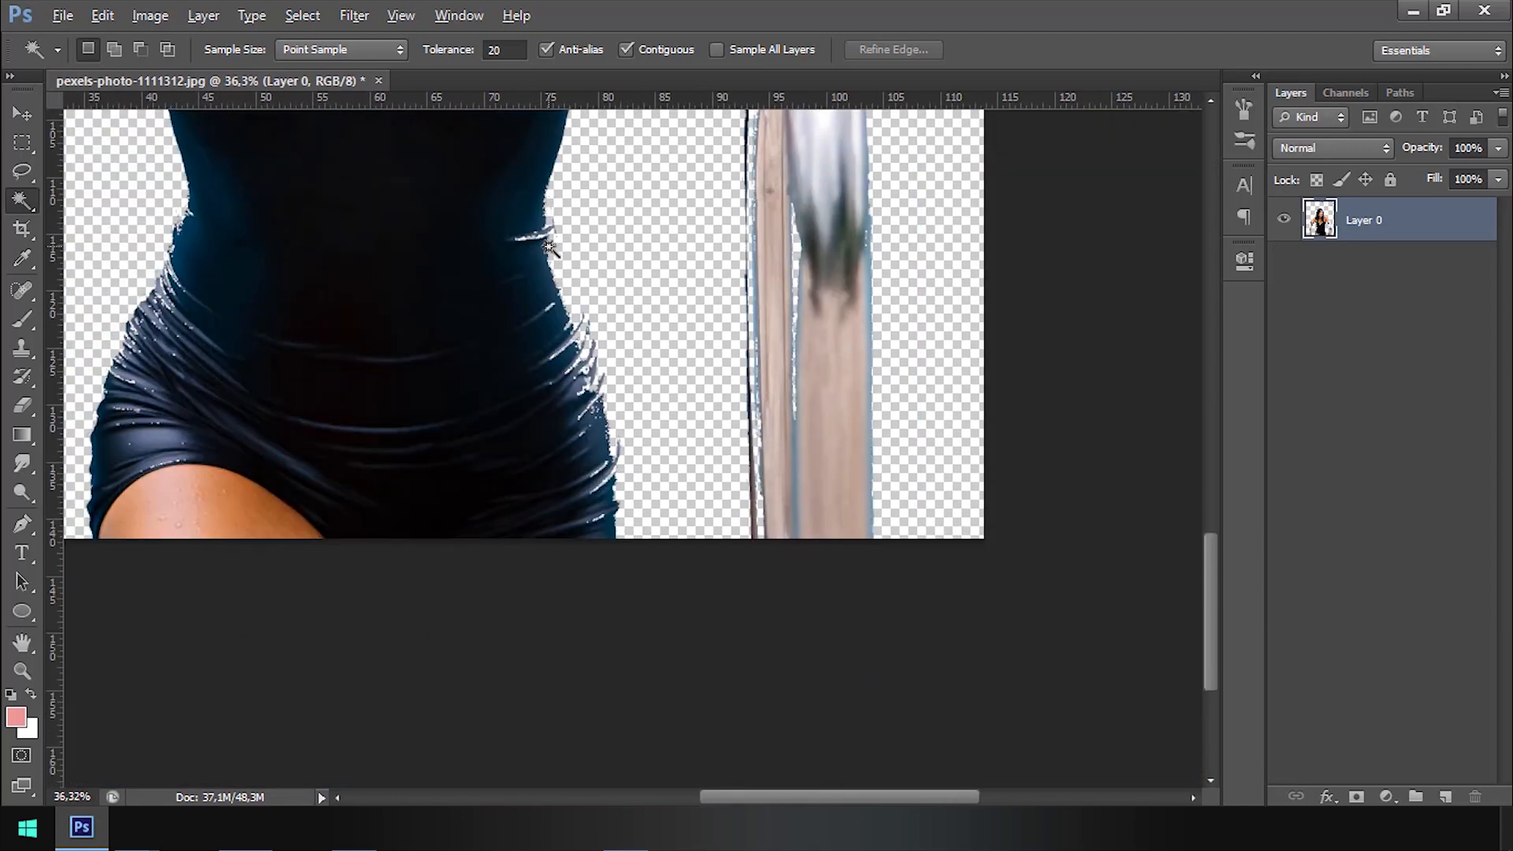
scroll(265, 399, up, 5)
scroll(264, 398, down, 5)
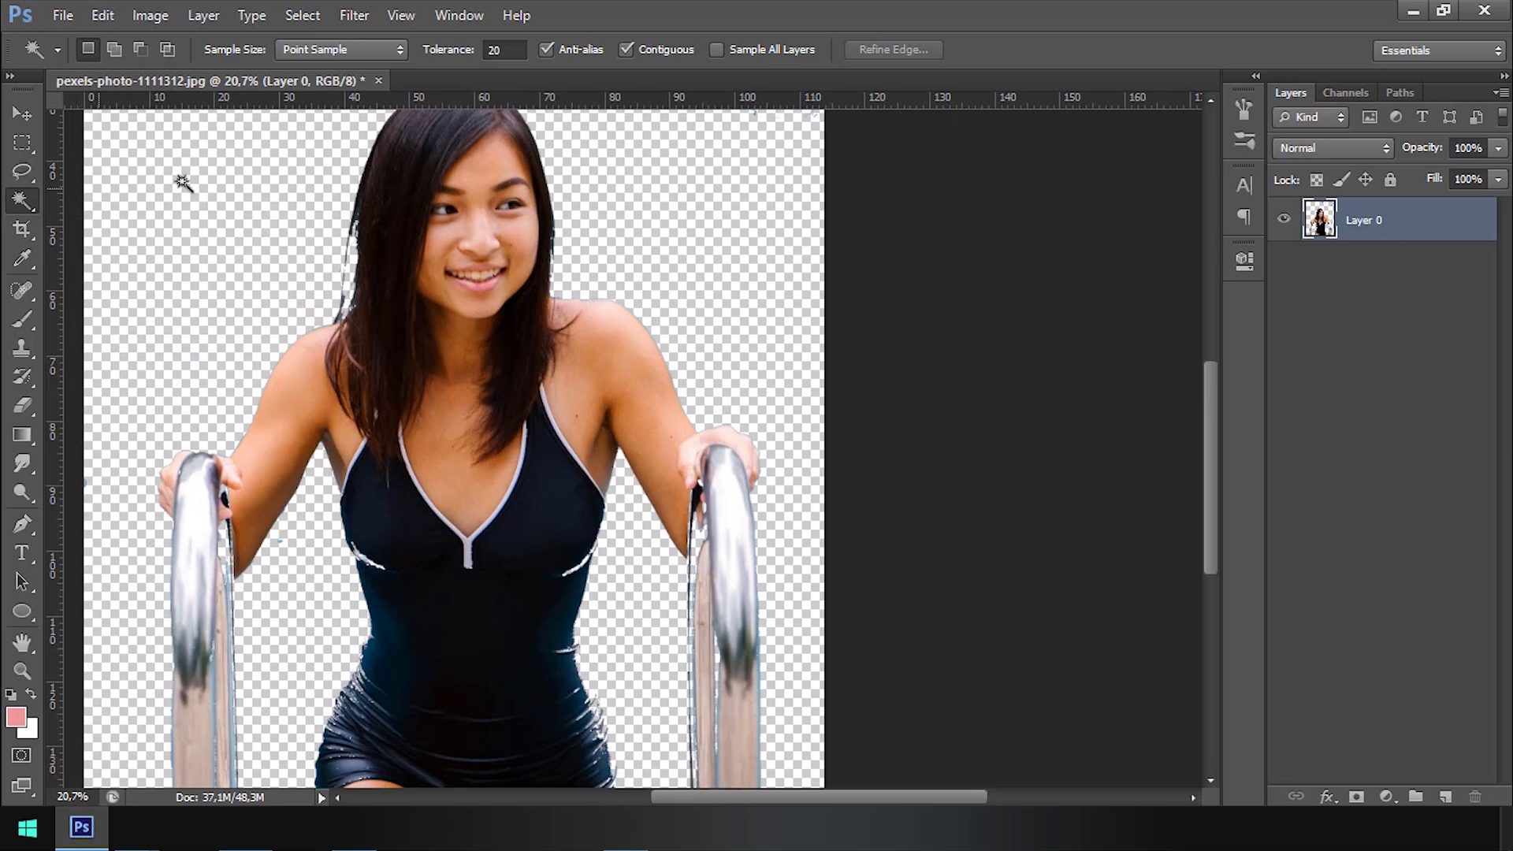
Step: Switch to the Quick Selection Tool and close pexels-photo-1111312.jpg without saving its changes
right_click(18, 188)
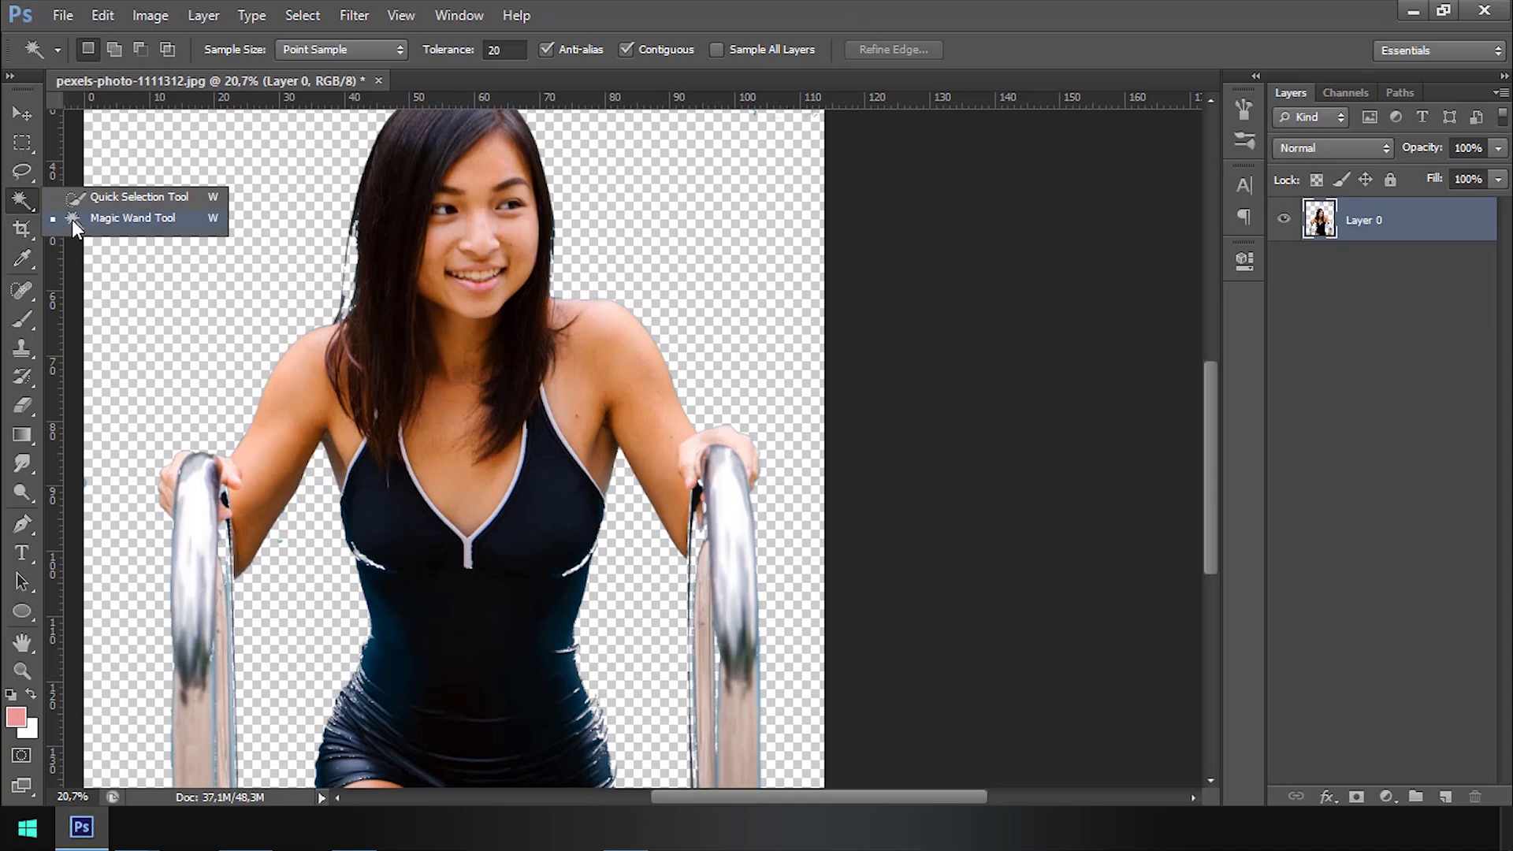
click(118, 197)
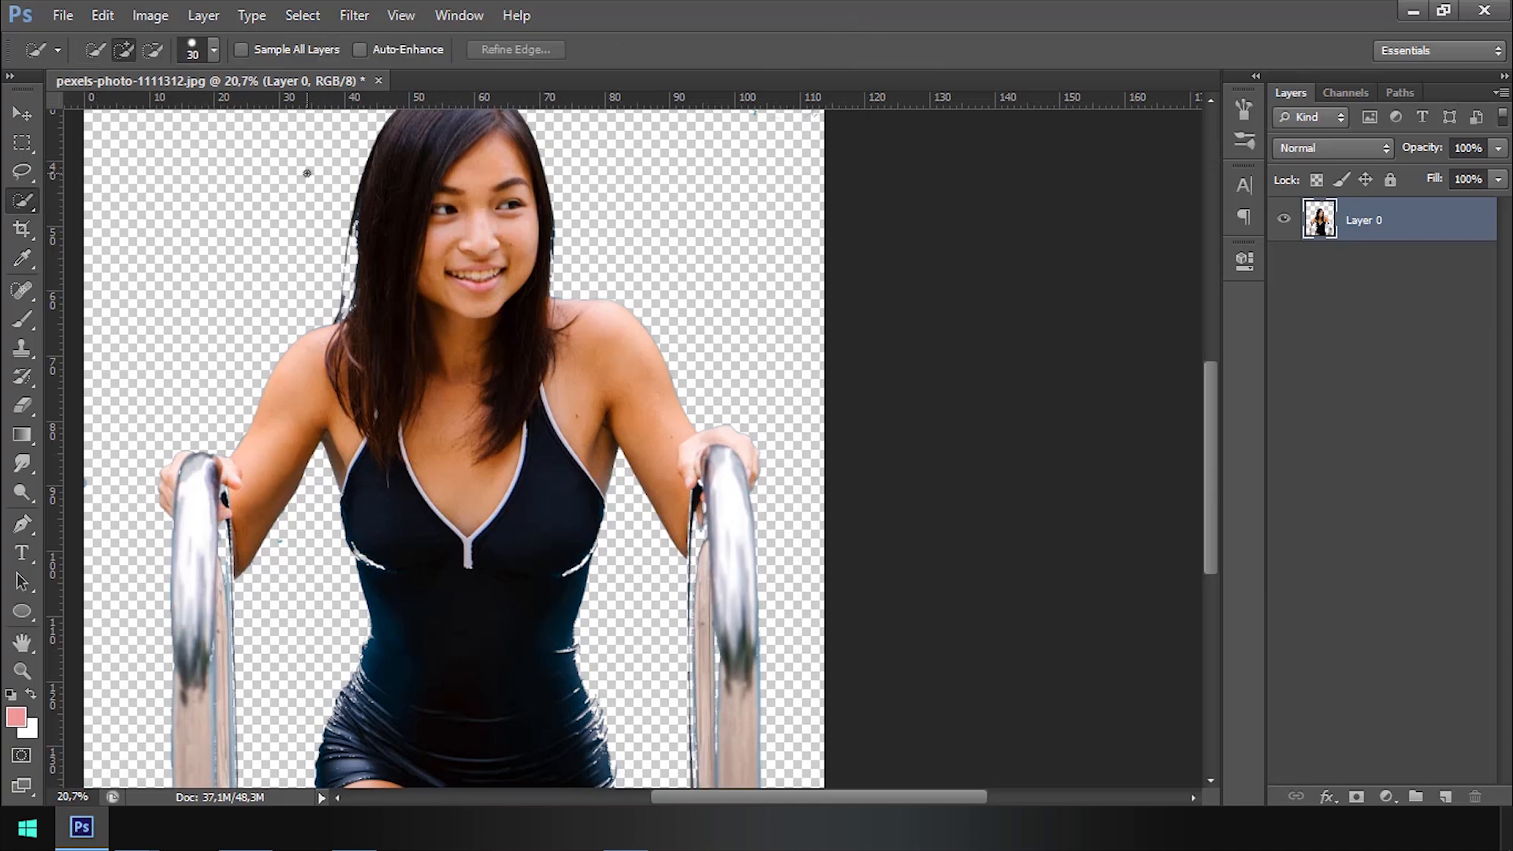
click(377, 81)
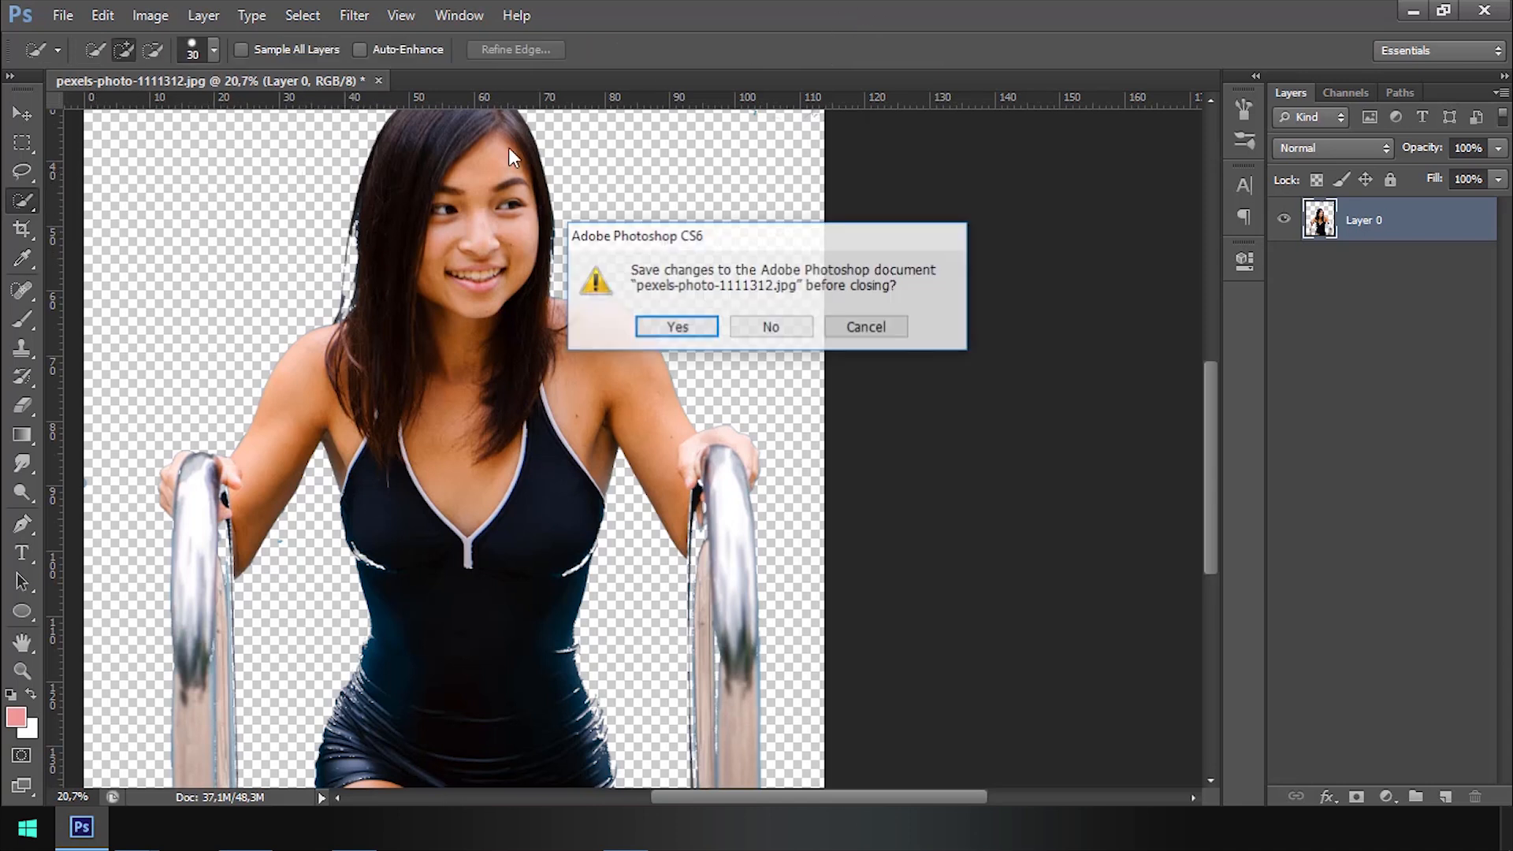
click(770, 329)
Step: Reopen pexels-photo-1111312.jpg and convert its locked Background into a normal layer named Layer 0
double_click(255, 231)
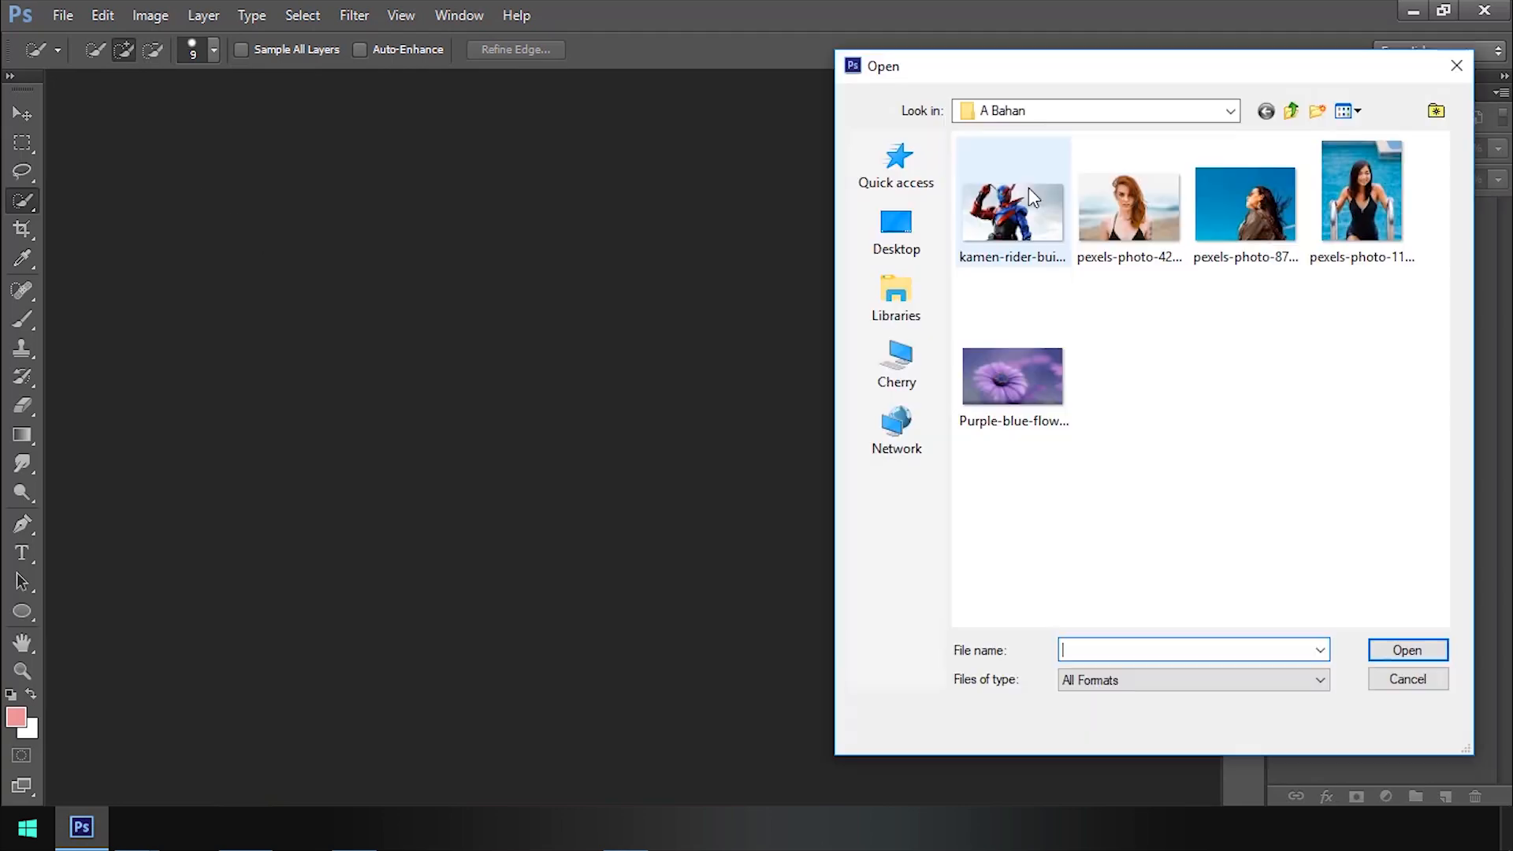
click(1320, 213)
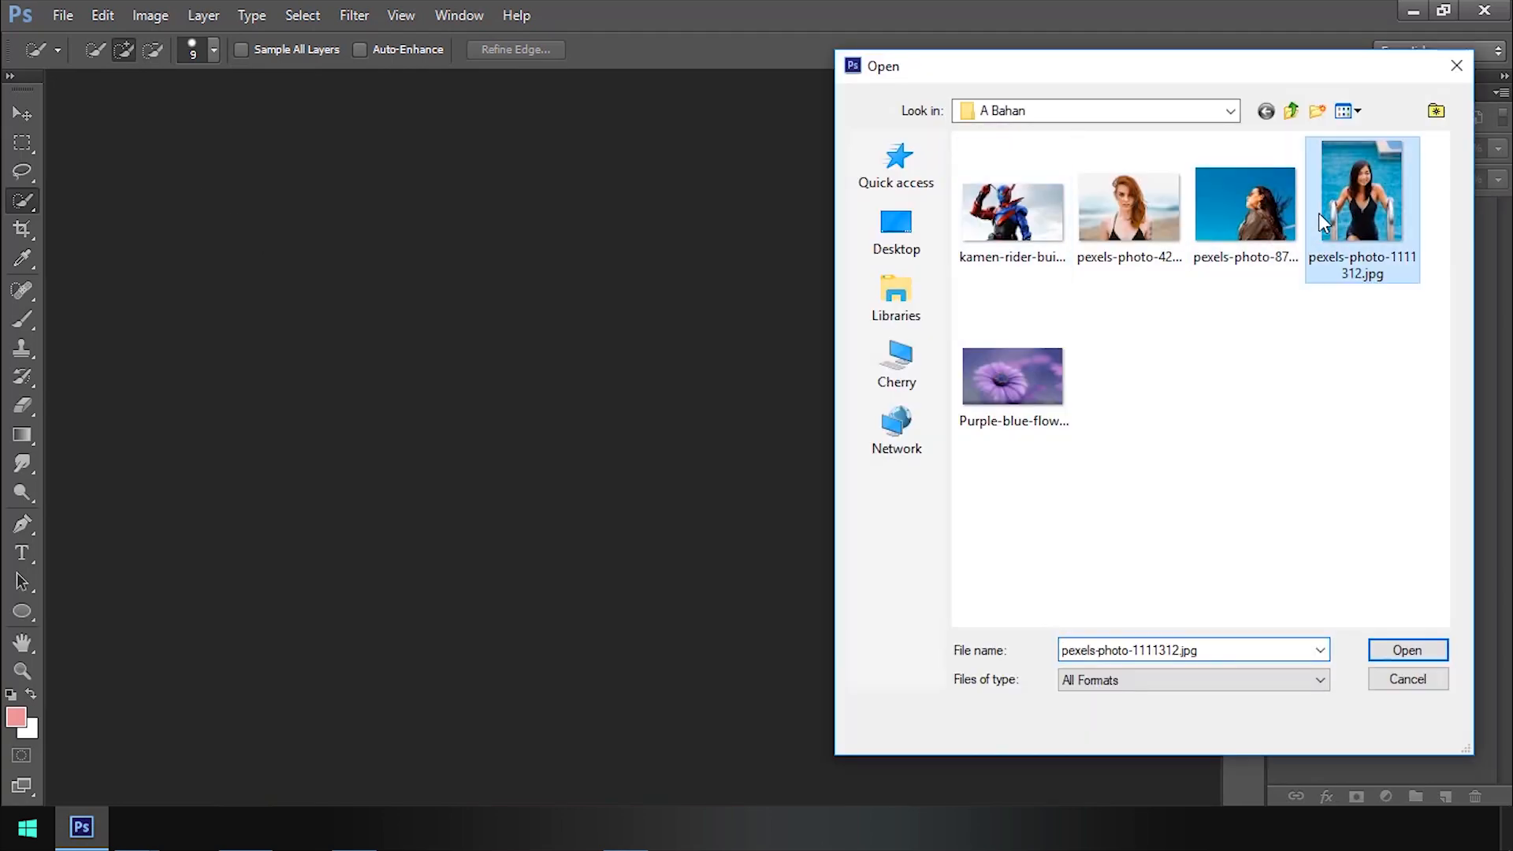
click(1388, 646)
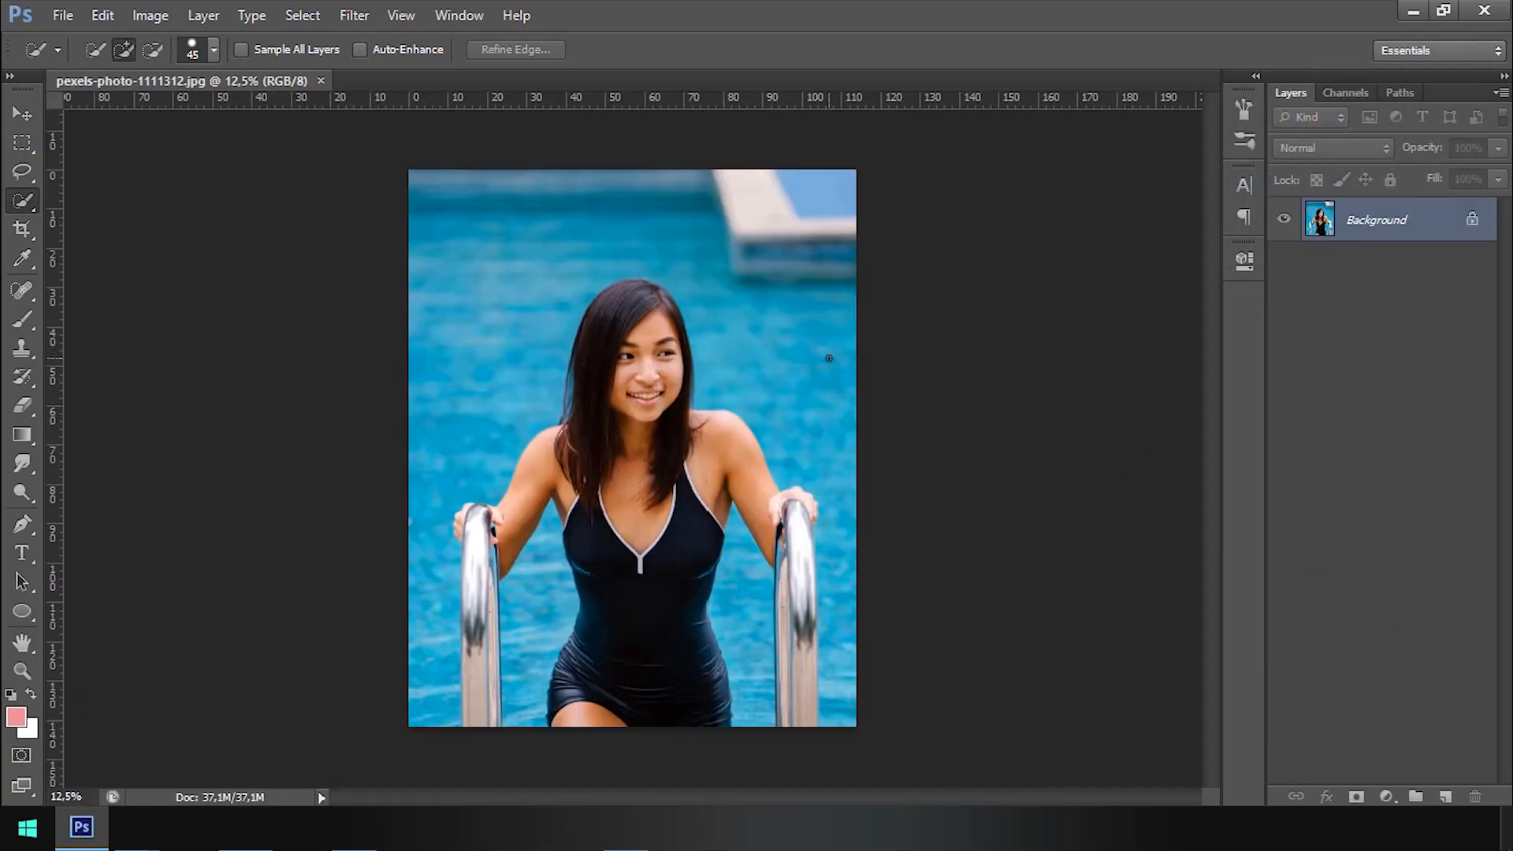
double_click(1474, 224)
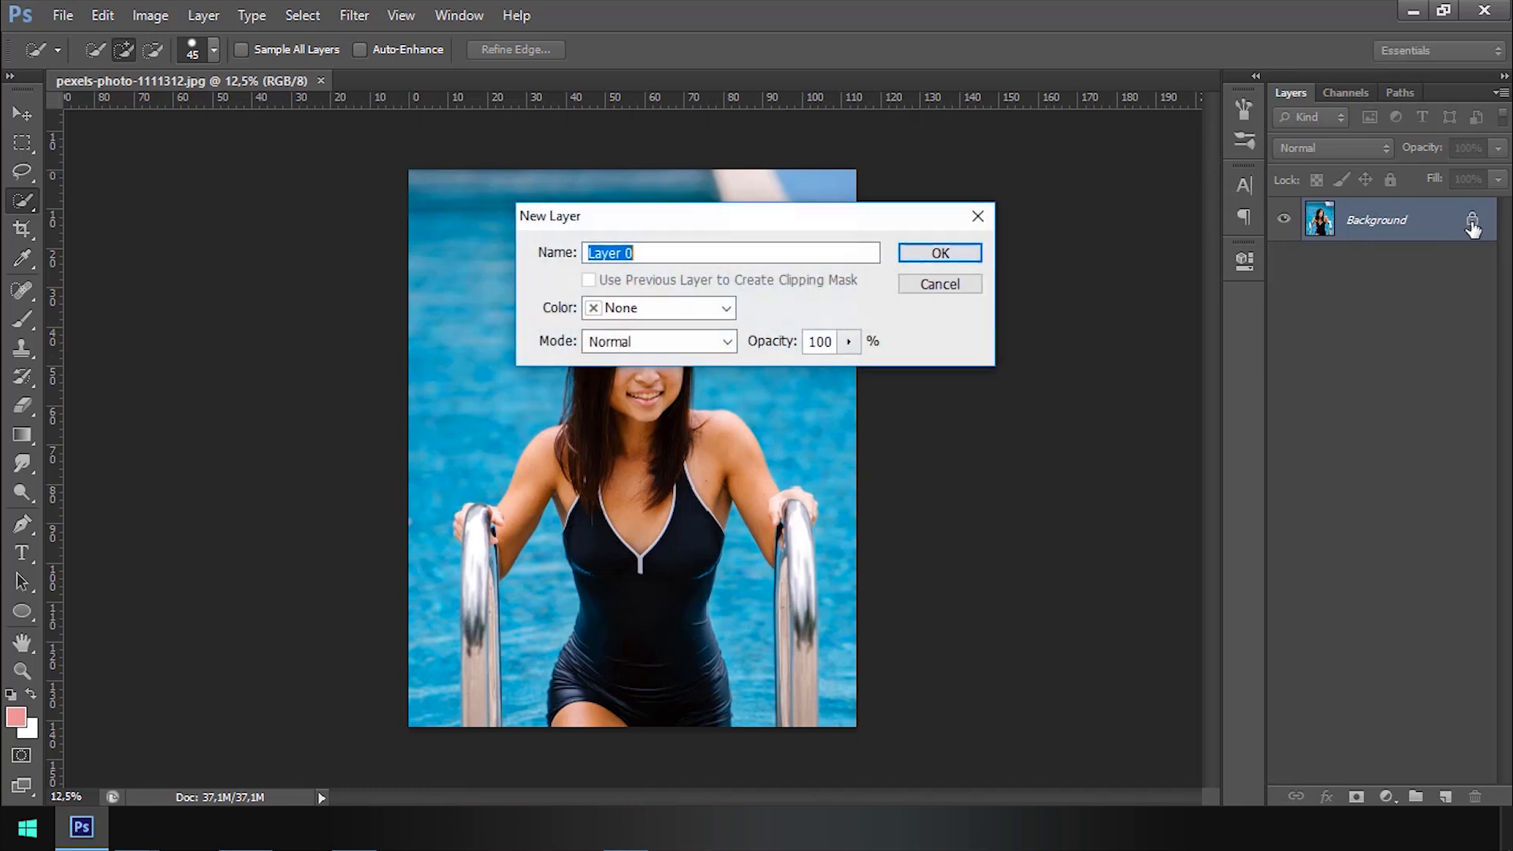
click(949, 252)
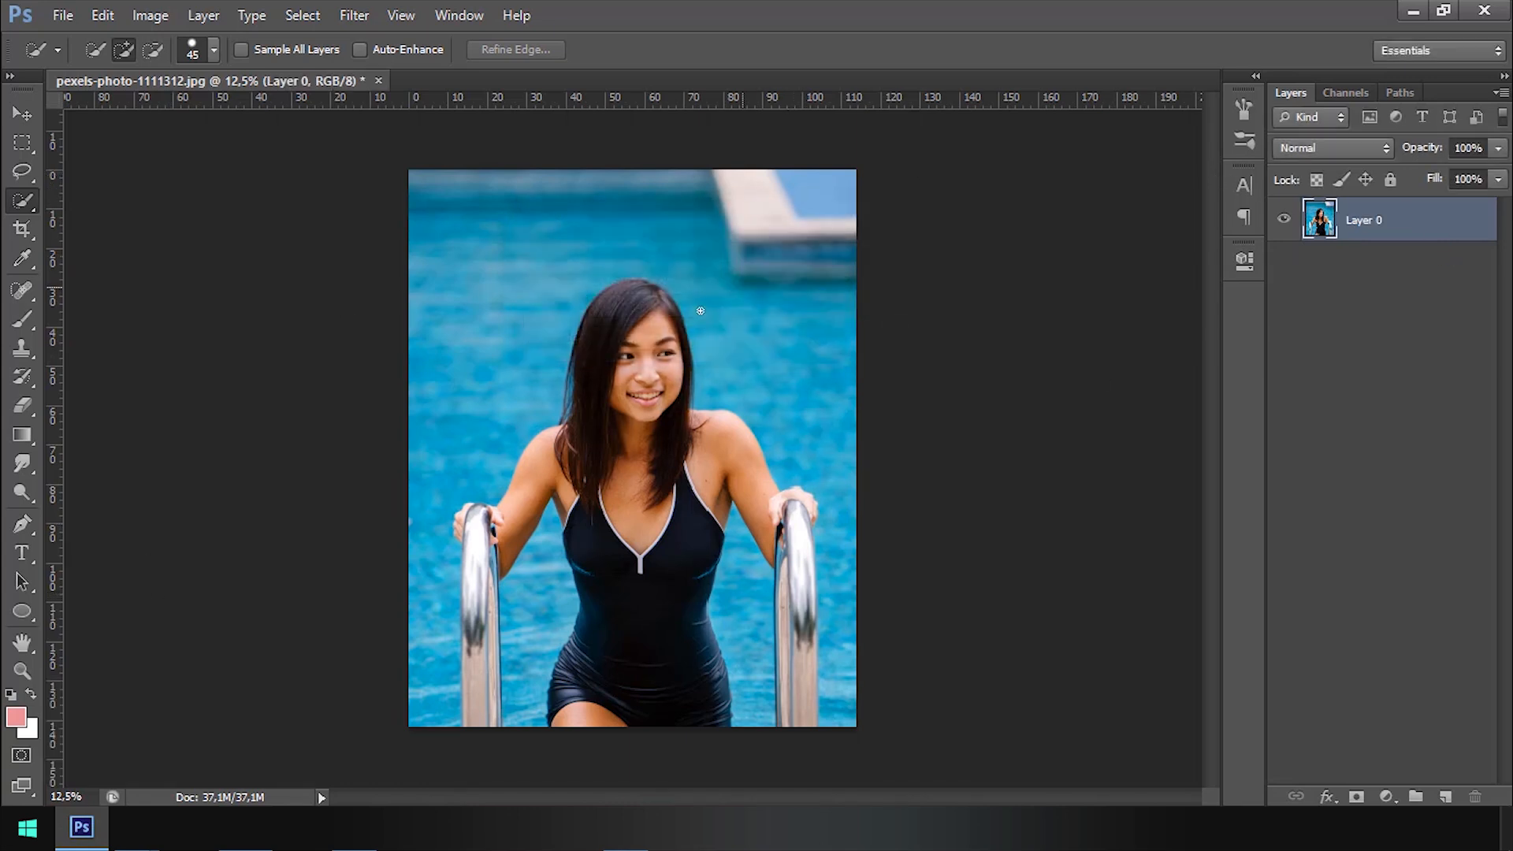
Step: Keep the Quick Selection Tool active and enlarge its brush, trying size 200 and going up to 500
right_click(20, 205)
click(93, 202)
key(bracketright)
key(bracketright)
drag(766, 433, 810, 417)
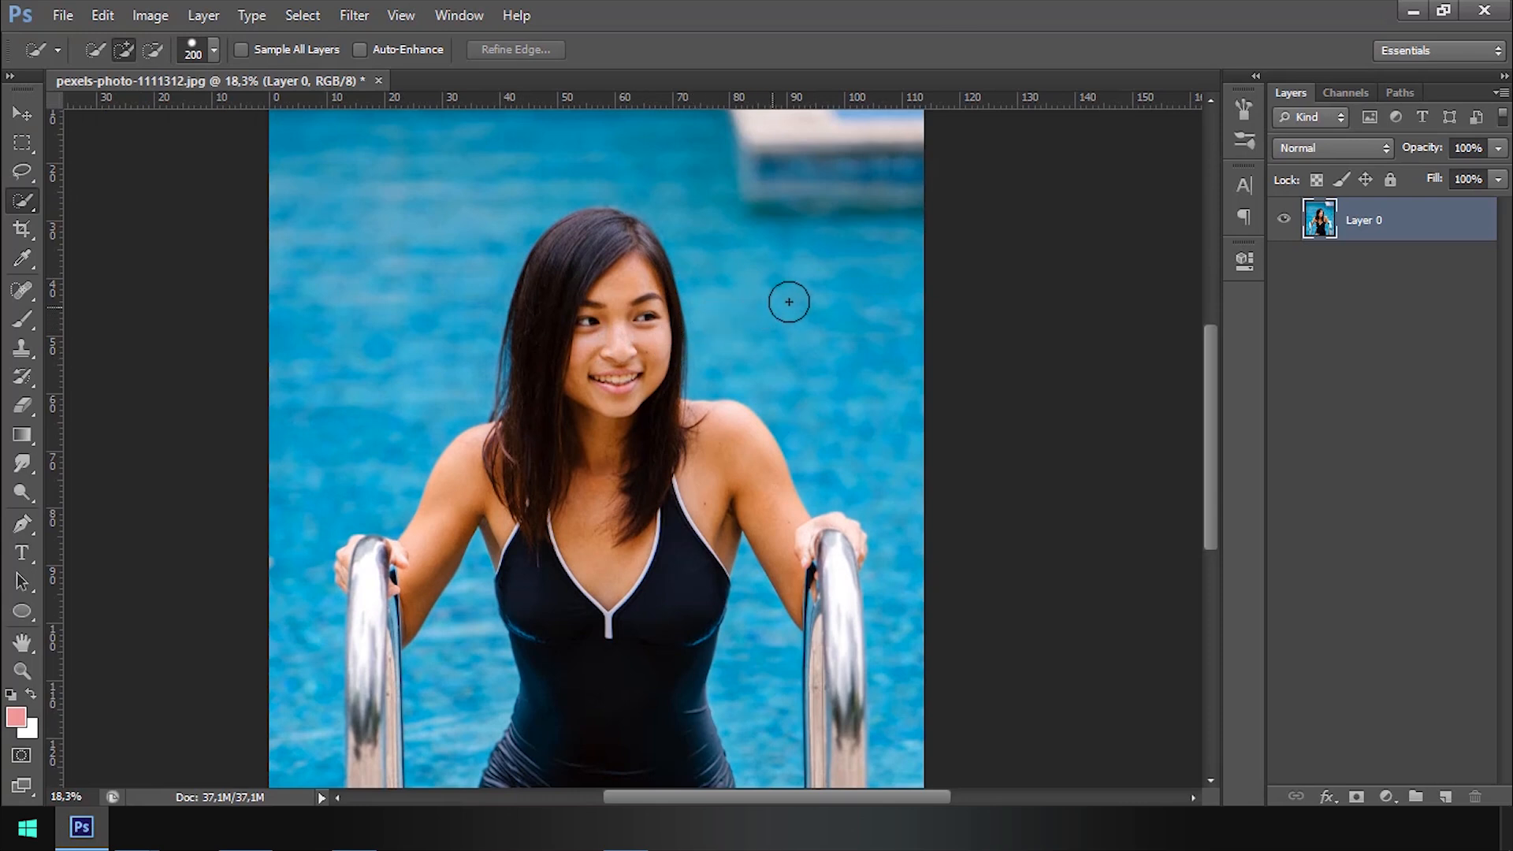
key(bracketleft)
key(bracketright)
key(bracketright)
drag(810, 306, 846, 351)
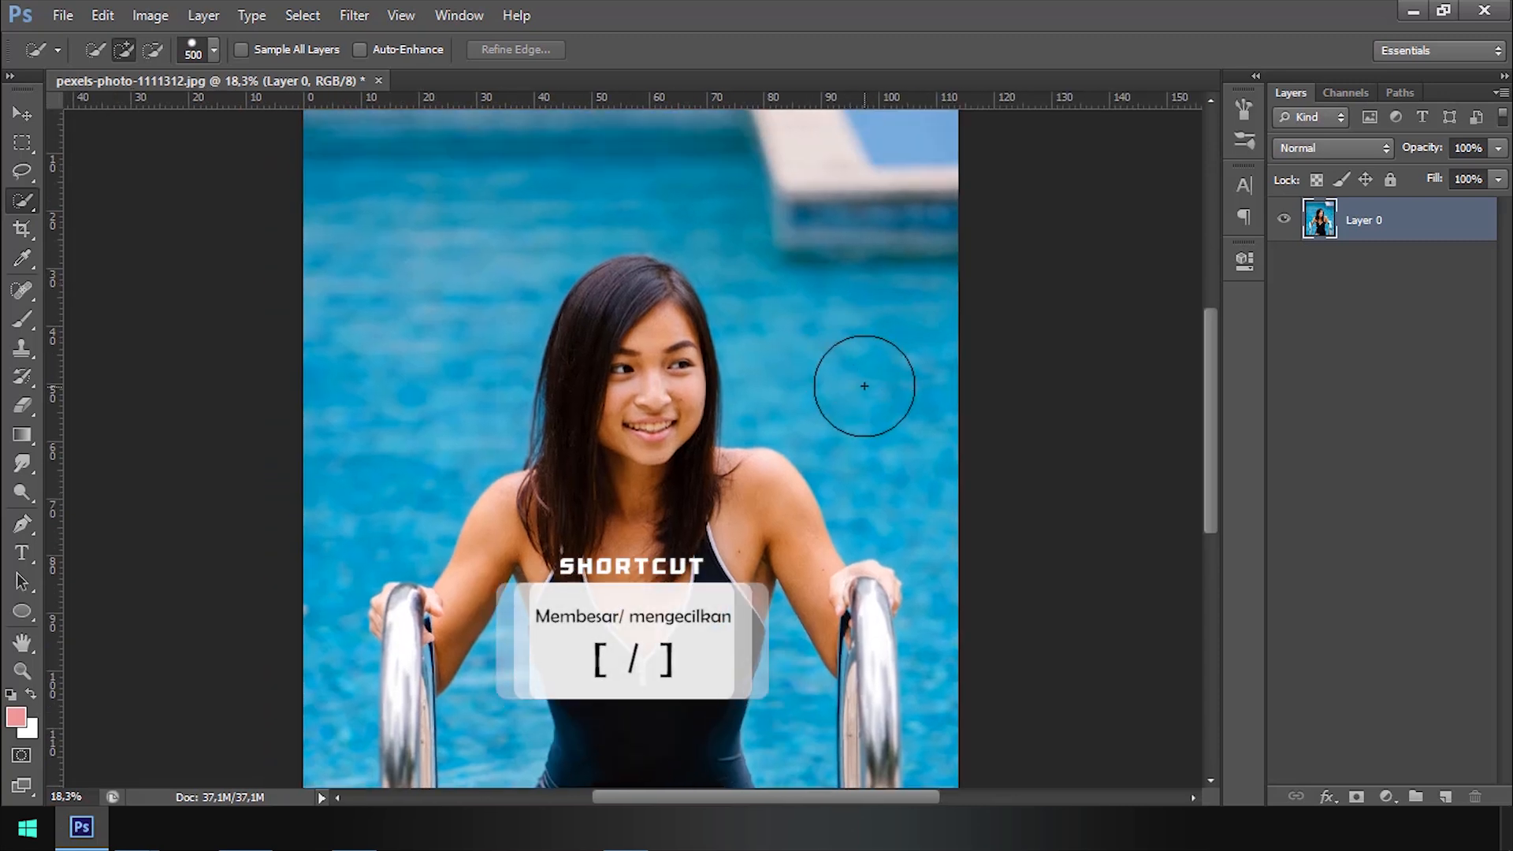
Step: Fit the whole pool photo in view and reduce the Quick Selection brush size to 250
scroll(860, 370, down, 2)
scroll(860, 370, down, 1)
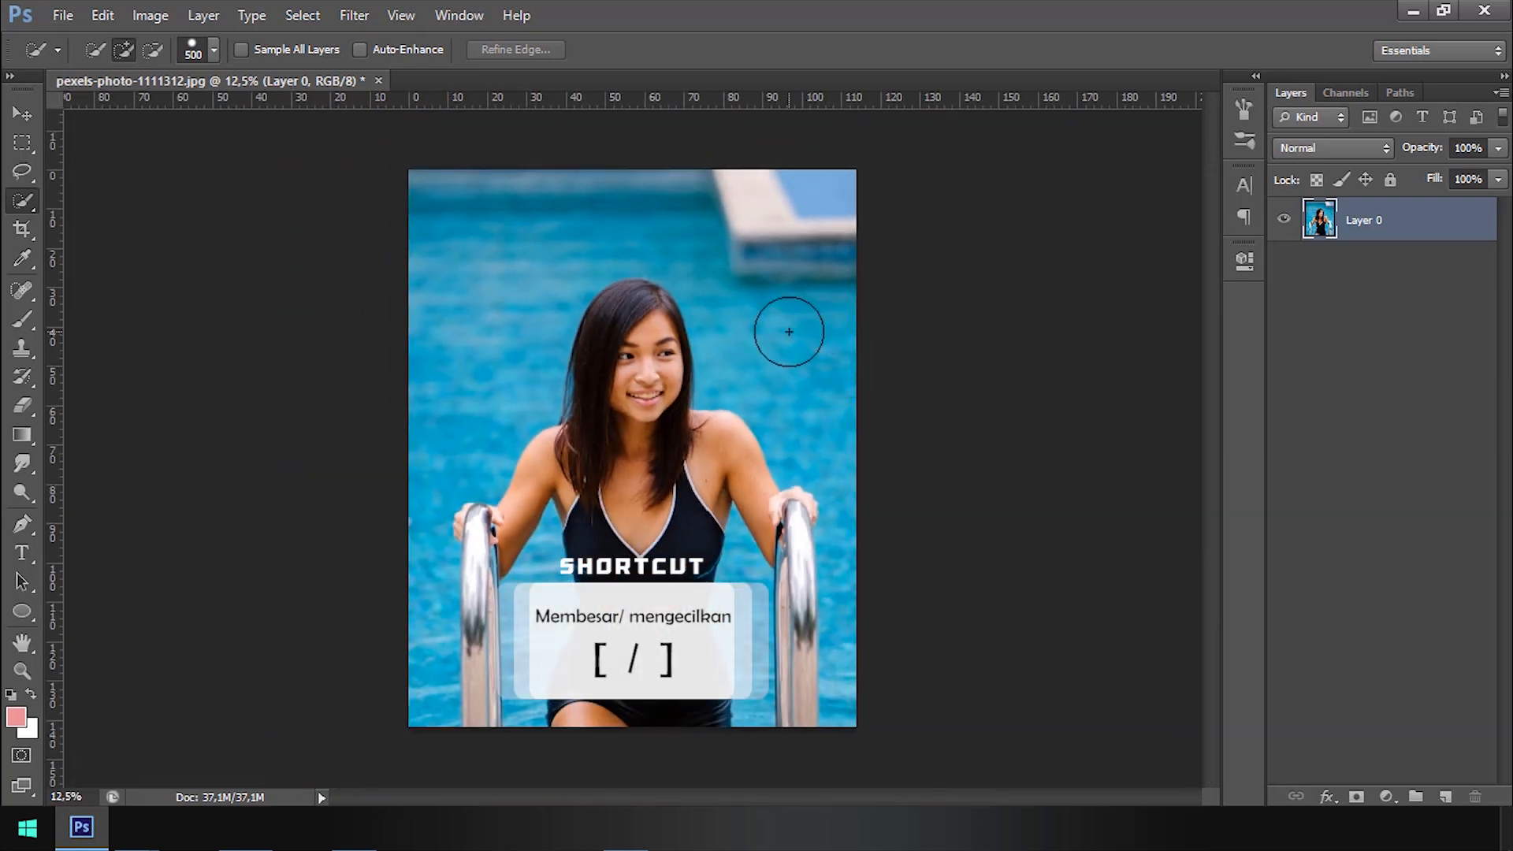
key(bracketleft)
key(bracketleft)
key(bracketleft)
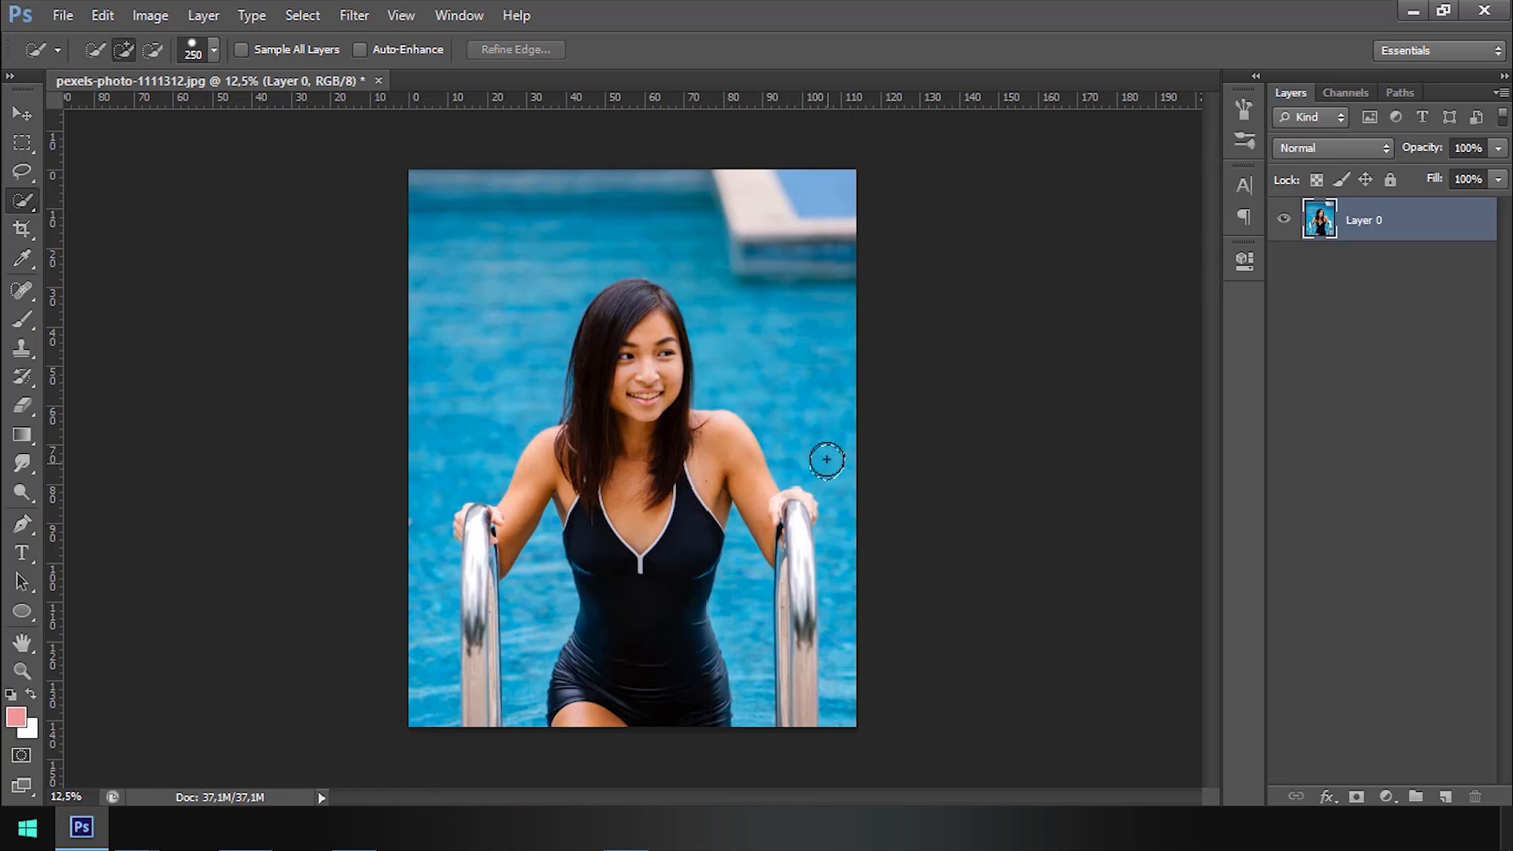
Step: Select all the pool water around the woman with the Quick Selection Tool, delete it, and clear the selection
mouse_move(826, 460)
mouse_down()
mouse_move(807, 383)
mouse_move(691, 237)
mouse_move(658, 213)
mouse_move(559, 209)
mouse_move(512, 224)
mouse_move(443, 366)
mouse_move(419, 516)
mouse_move(437, 596)
mouse_up()
drag(431, 657, 431, 721)
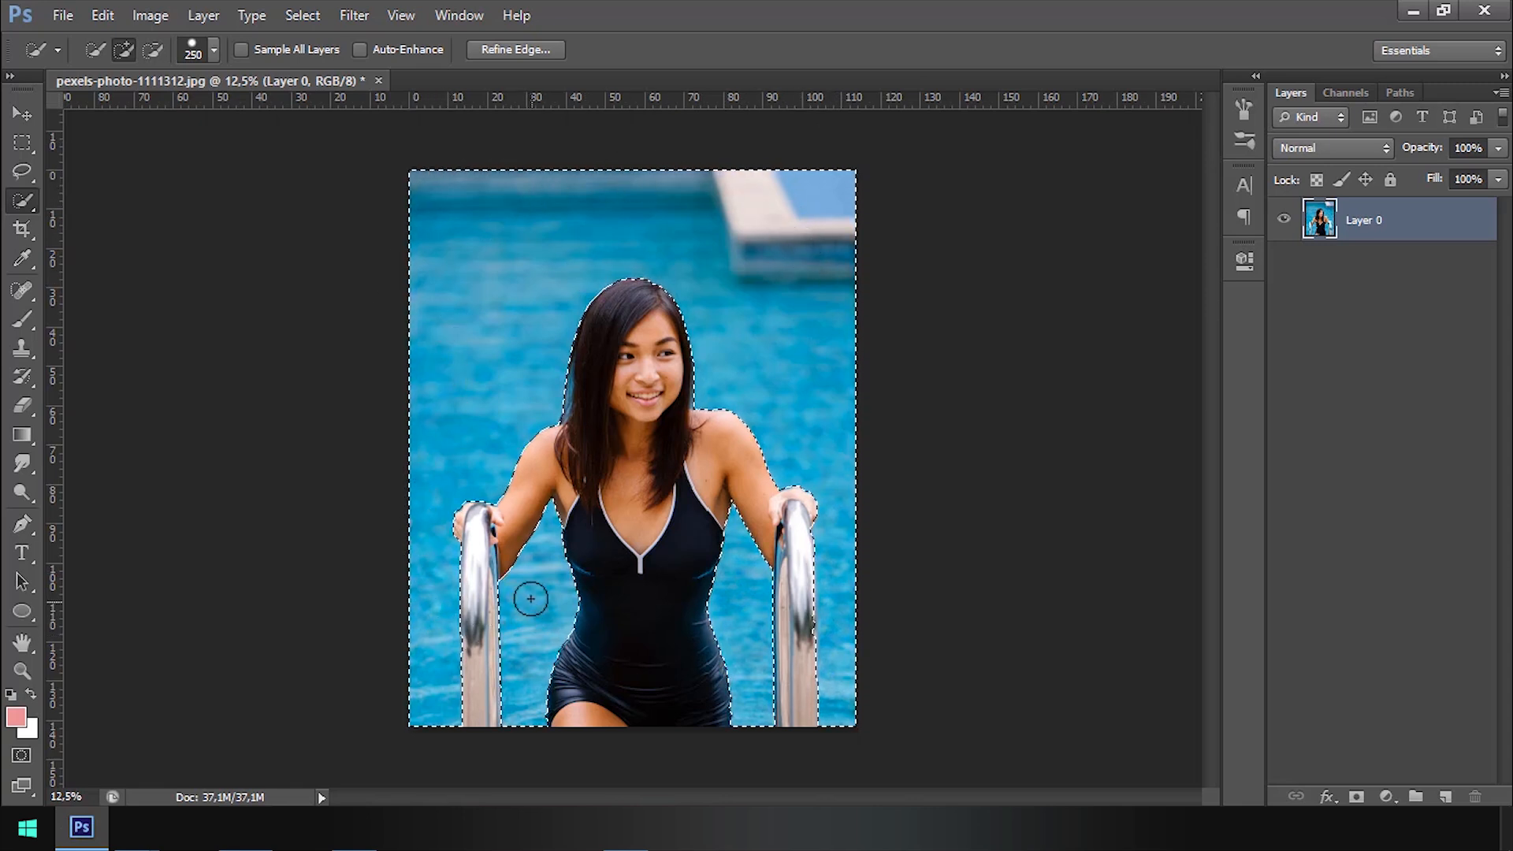
key(Delete)
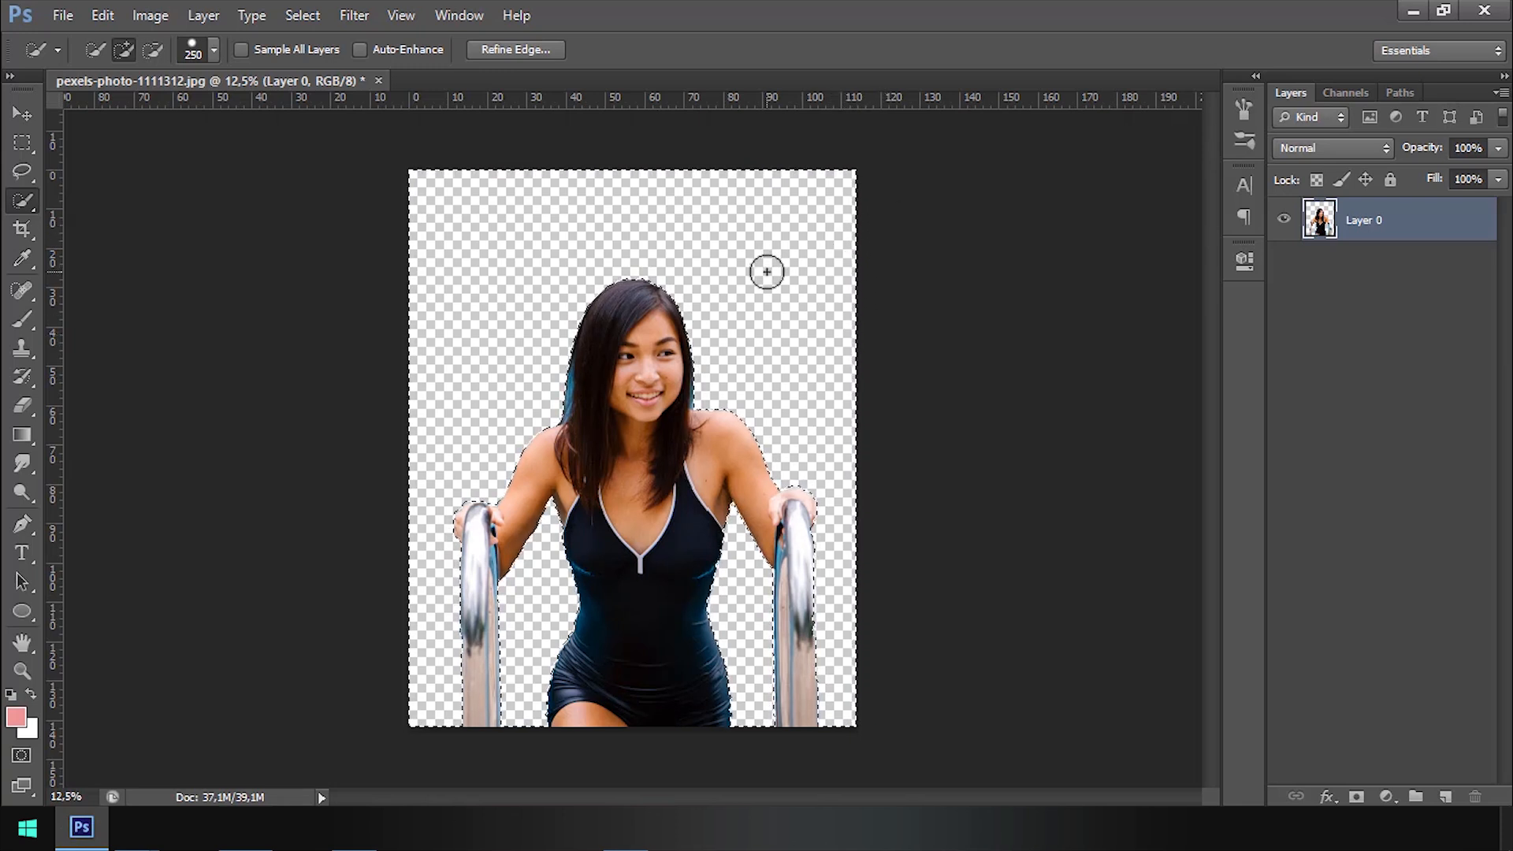
key(ctrl+d)
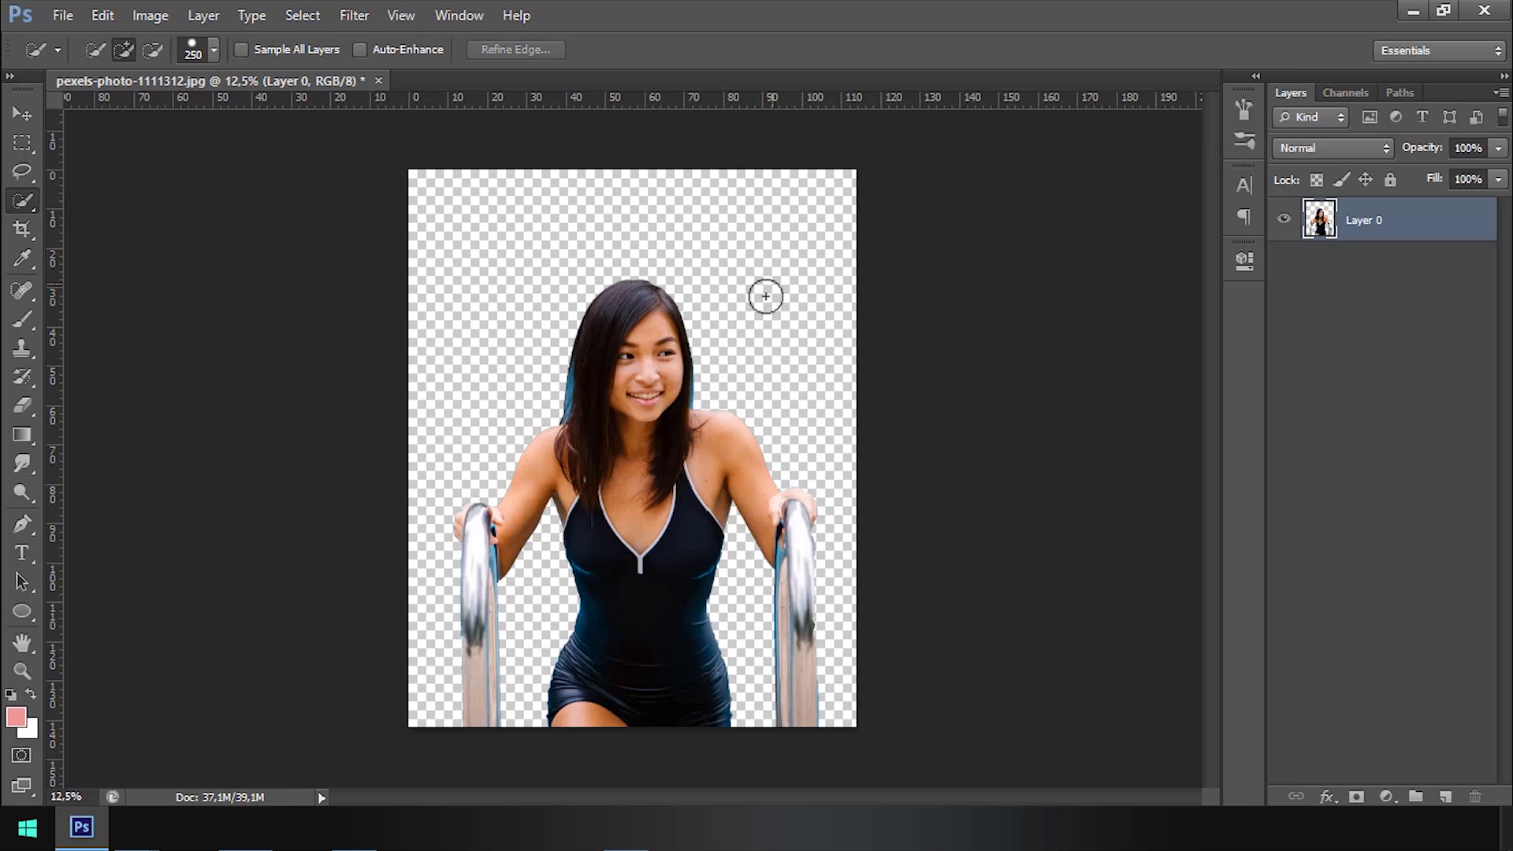
Step: Examine the cutout's edges up close along the metal railing, swimsuit and hair for leftover blue water
key(ctrl+plus)
scroll(810, 557, up, 10)
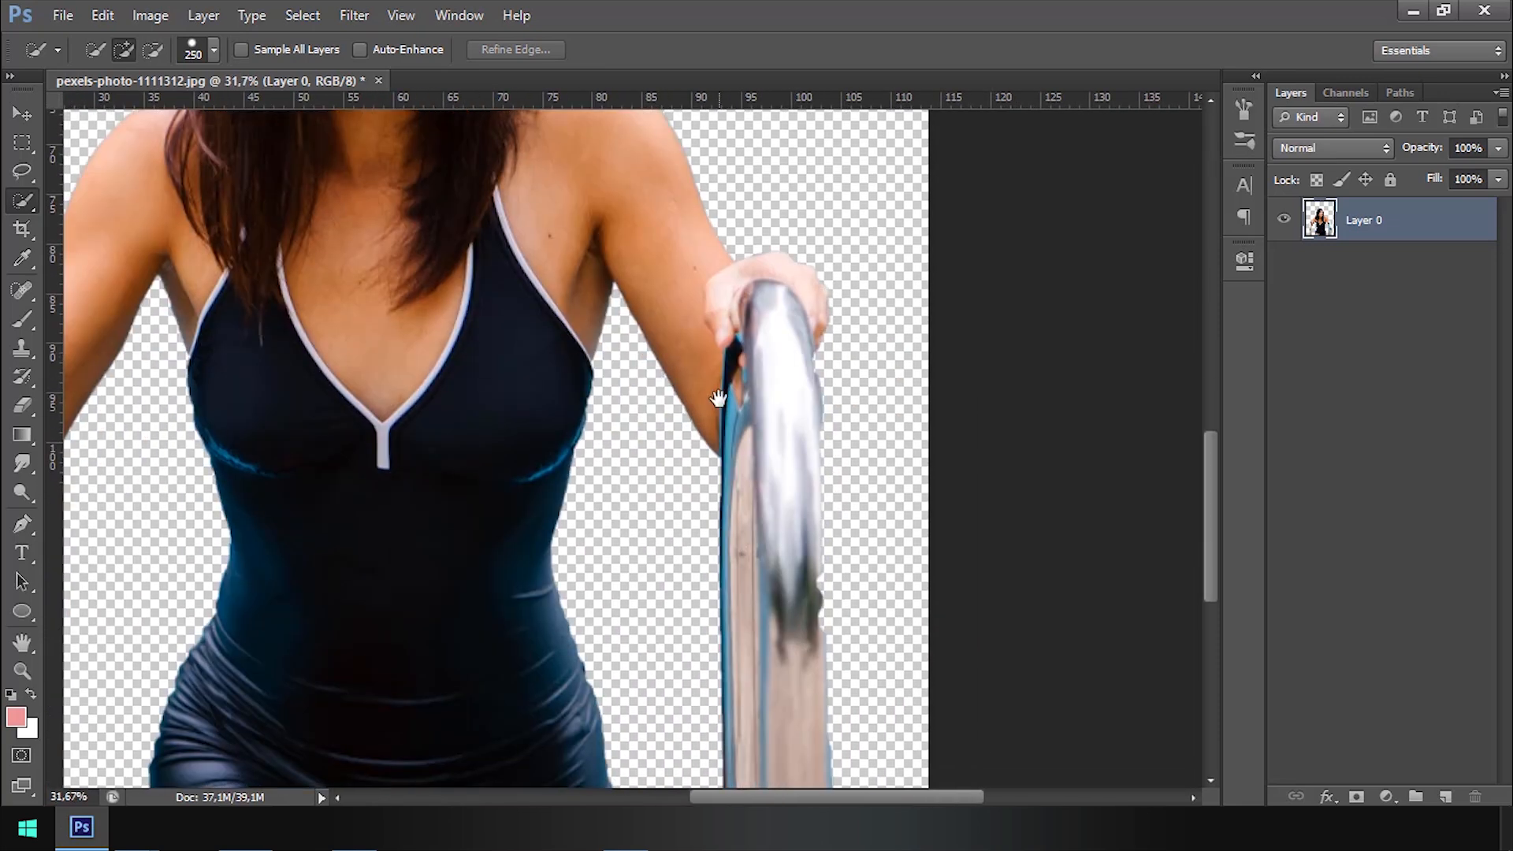
scroll(694, 509, up, 4)
key(v)
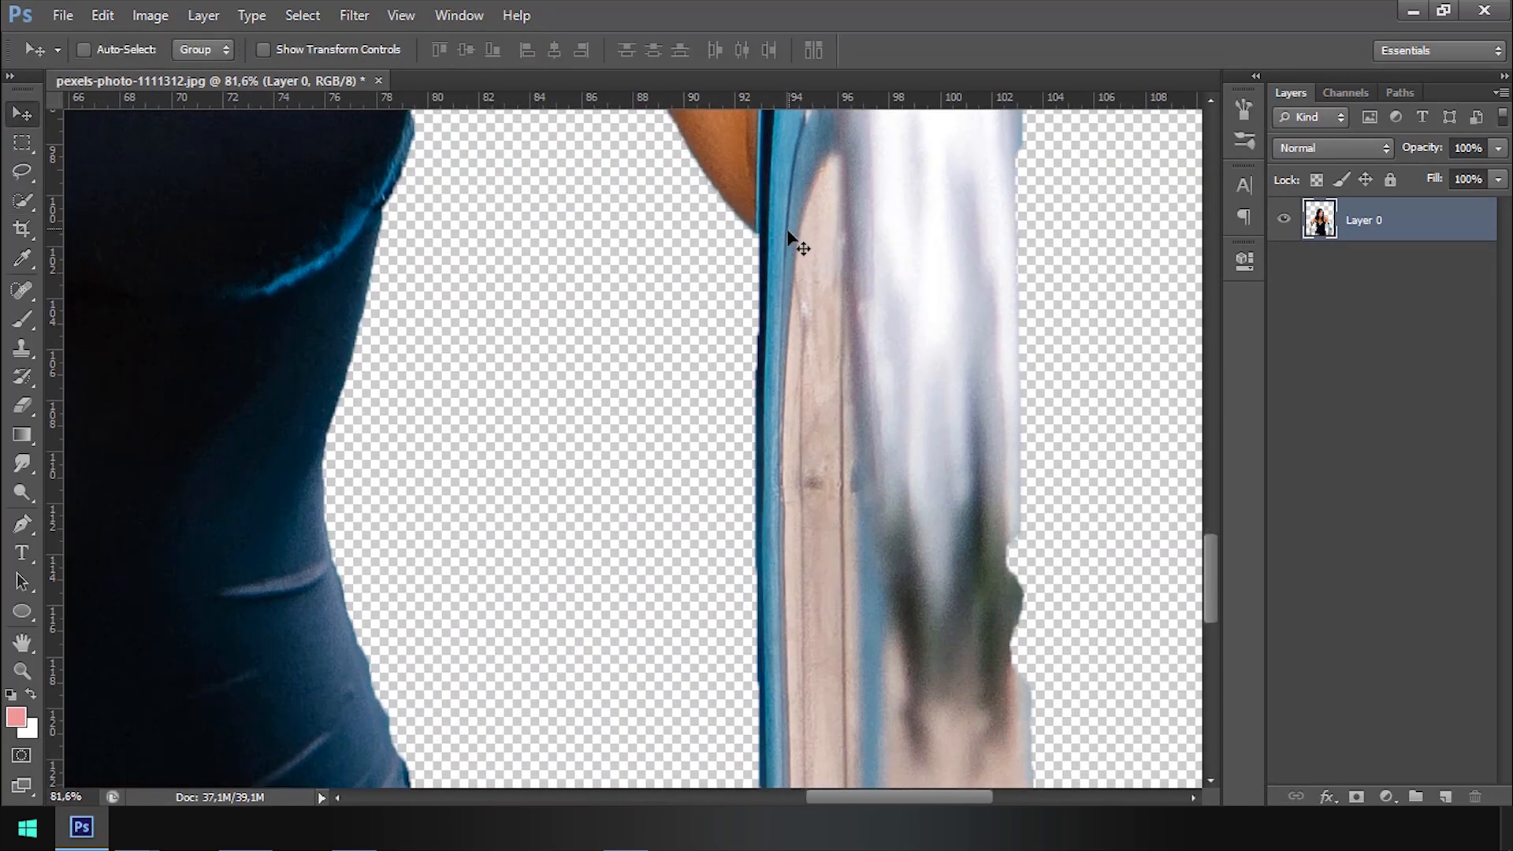
drag(777, 127, 765, 196)
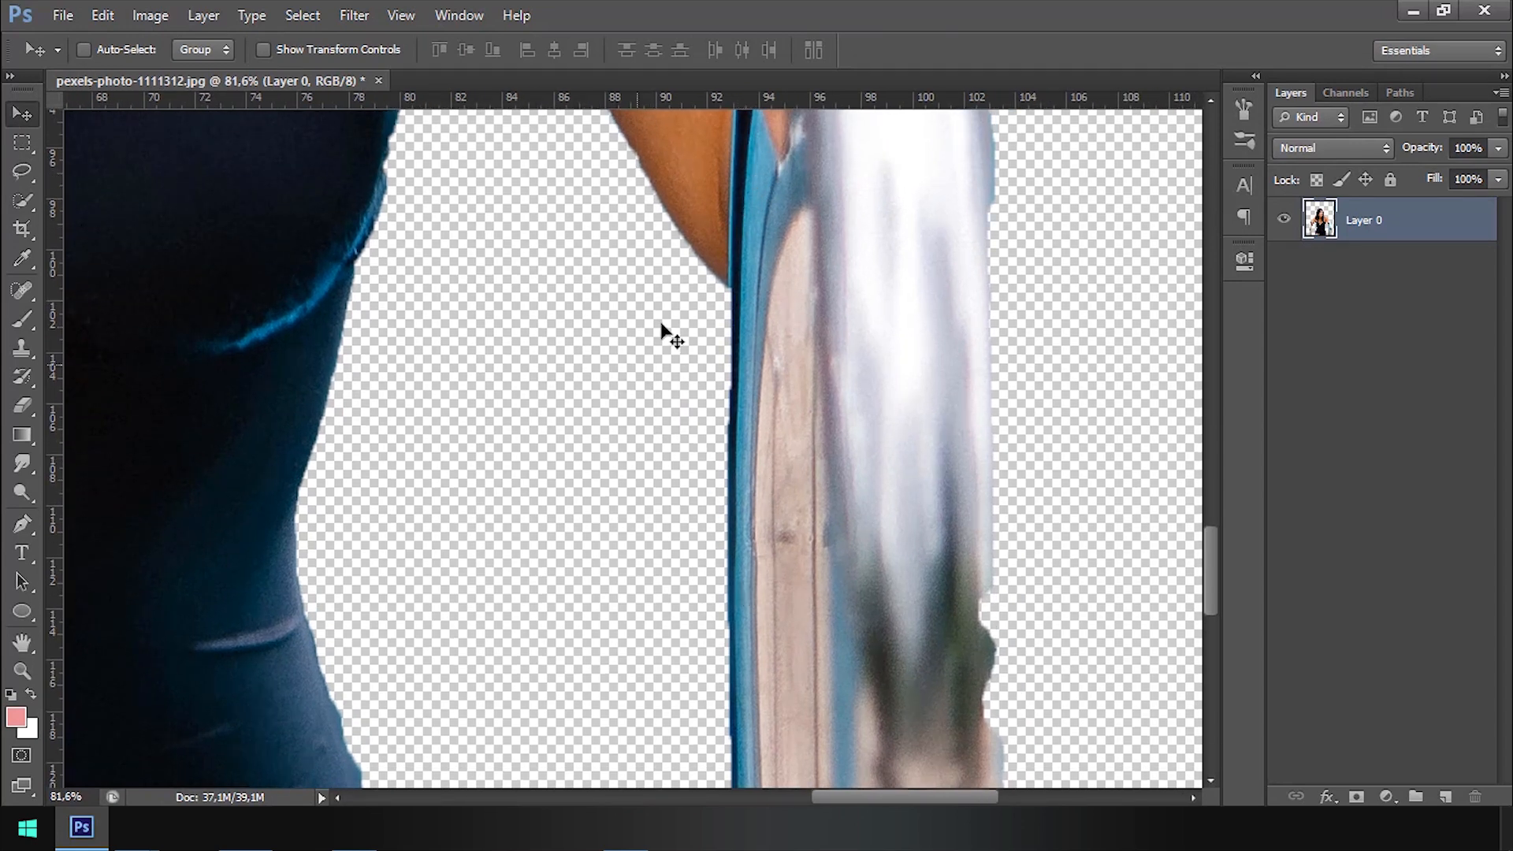
drag(604, 436, 752, 769)
drag(303, 280, 922, 659)
scroll(378, 465, down, 4)
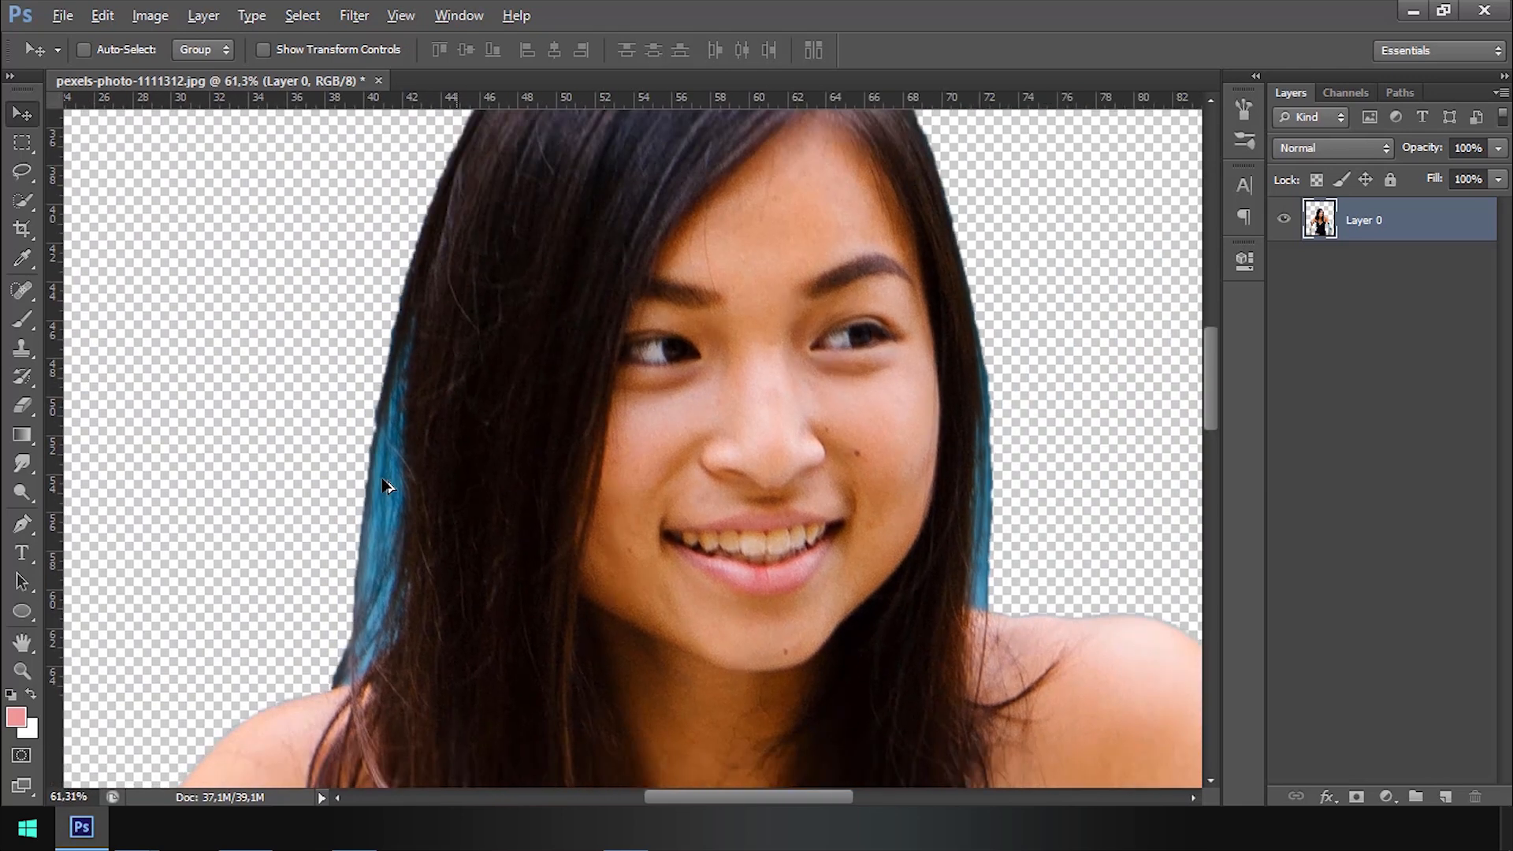
Step: Reduce the Quick Selection brush to size 25 and select the blue fringe beside the longer side of the woman's hair
key(w)
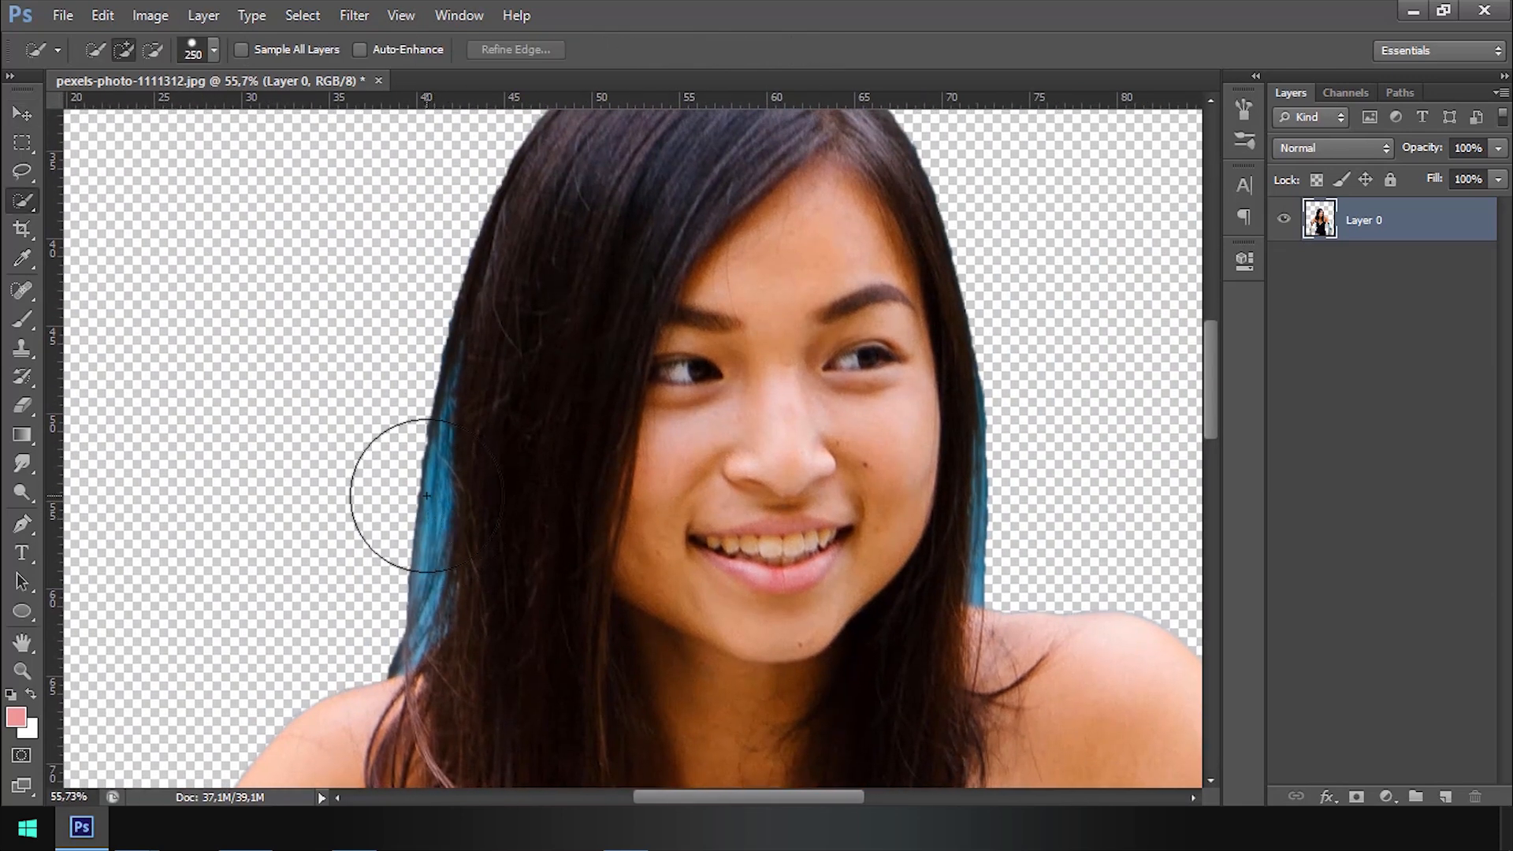
key(bracketleft)
key(bracketleft)
key(bracketleft)
key(bracketleft)
key(bracketleft)
key(bracketleft)
key(bracketleft)
key(bracketleft)
key(bracketleft)
key(bracketleft)
key(bracketleft)
key(bracketleft)
scroll(434, 502, up, 2)
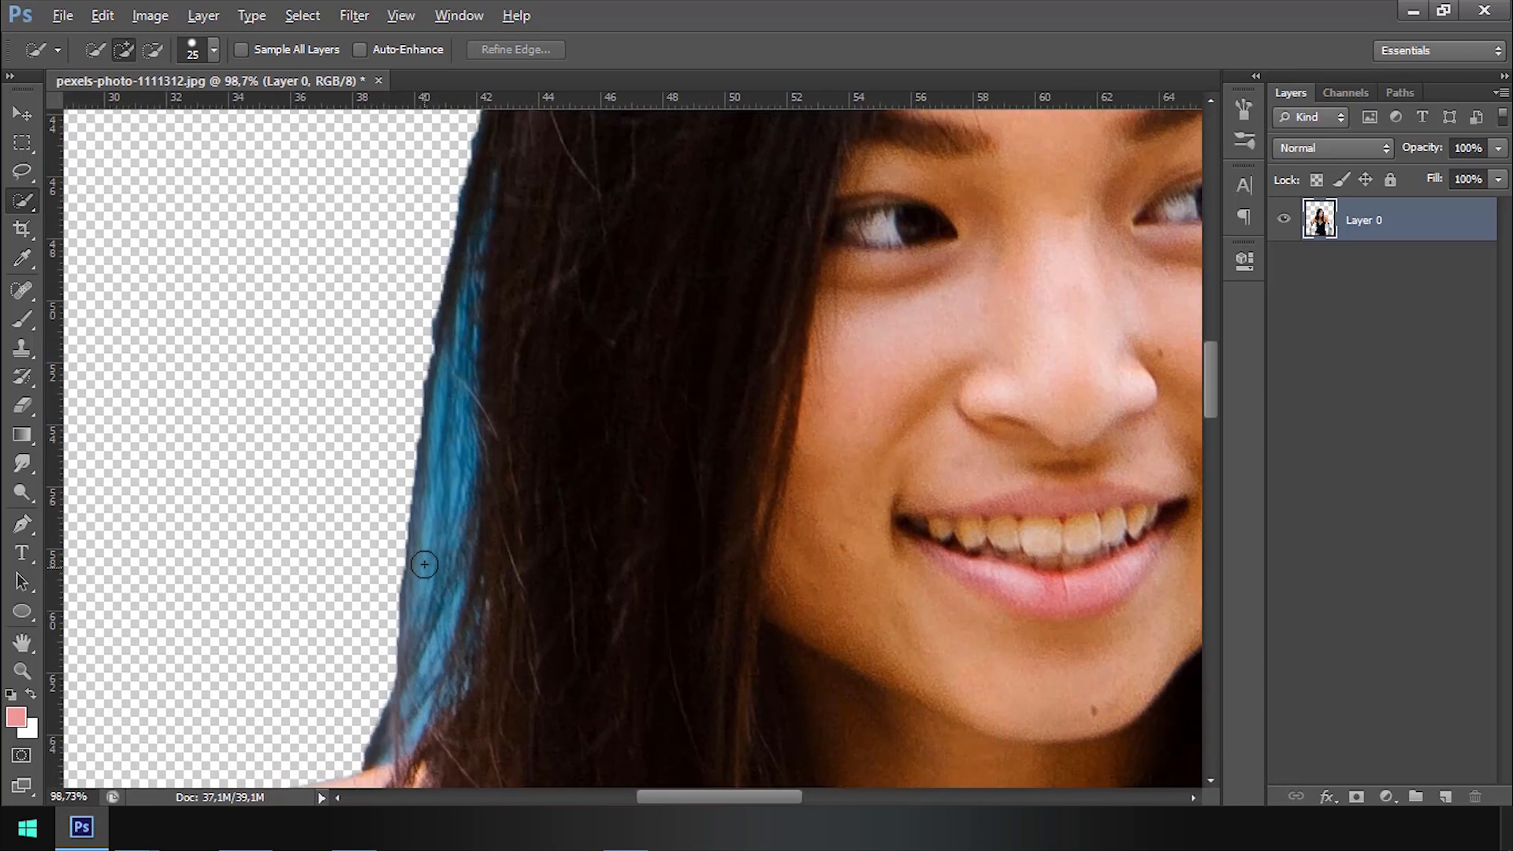
drag(453, 377, 456, 563)
Step: Add the blue fringe on the other side of the hair using brush size 8, delete both fringes and deselect
scroll(462, 524, down, 4)
drag(537, 480, 331, 498)
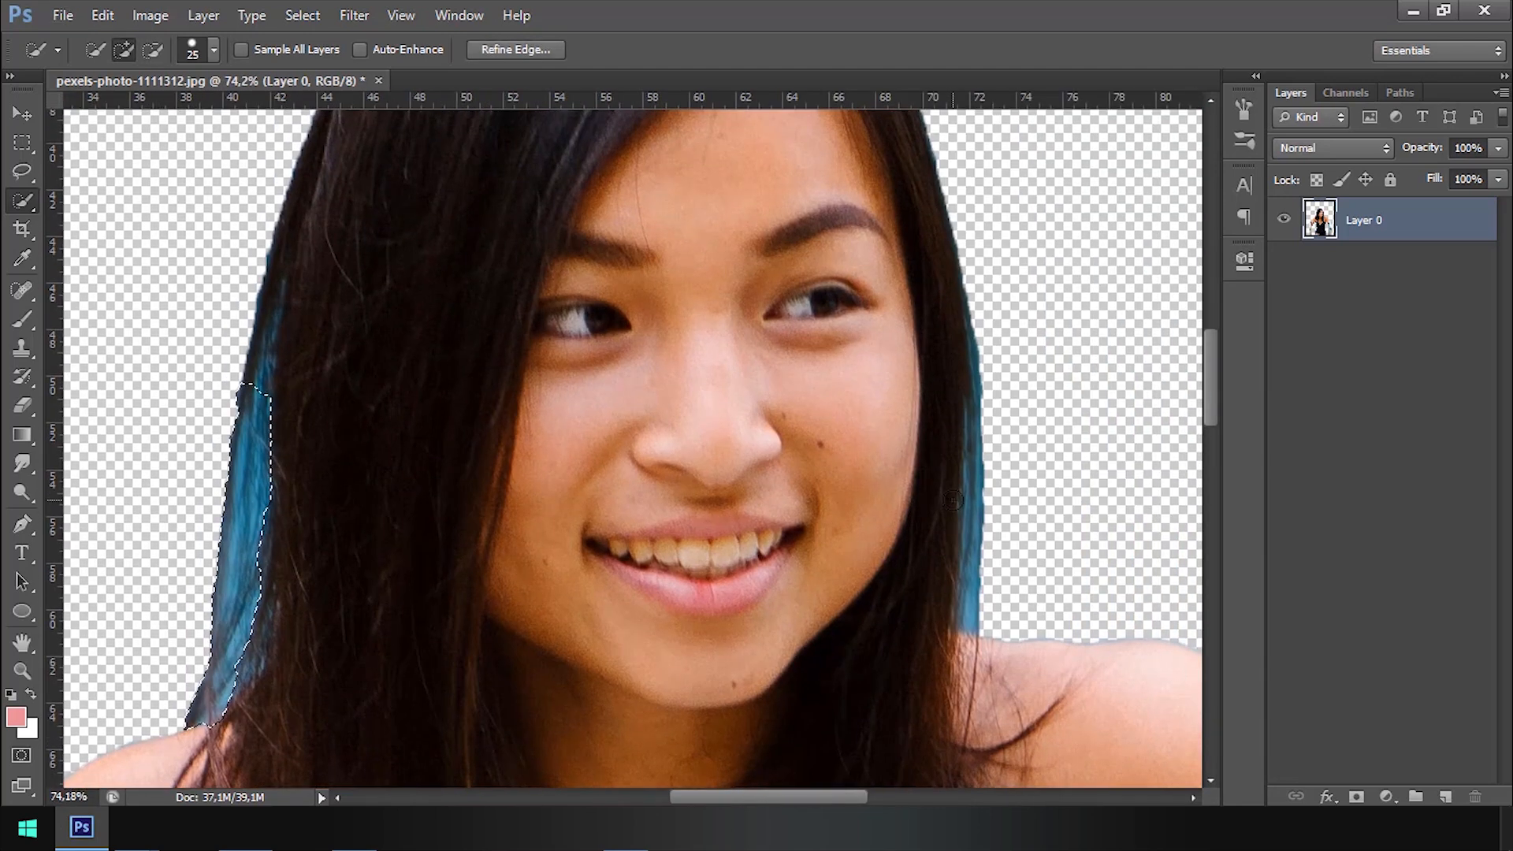
key(bracketleft)
key(bracketleft)
key(bracketleft)
key(bracketleft)
key(bracketleft)
drag(972, 581, 977, 441)
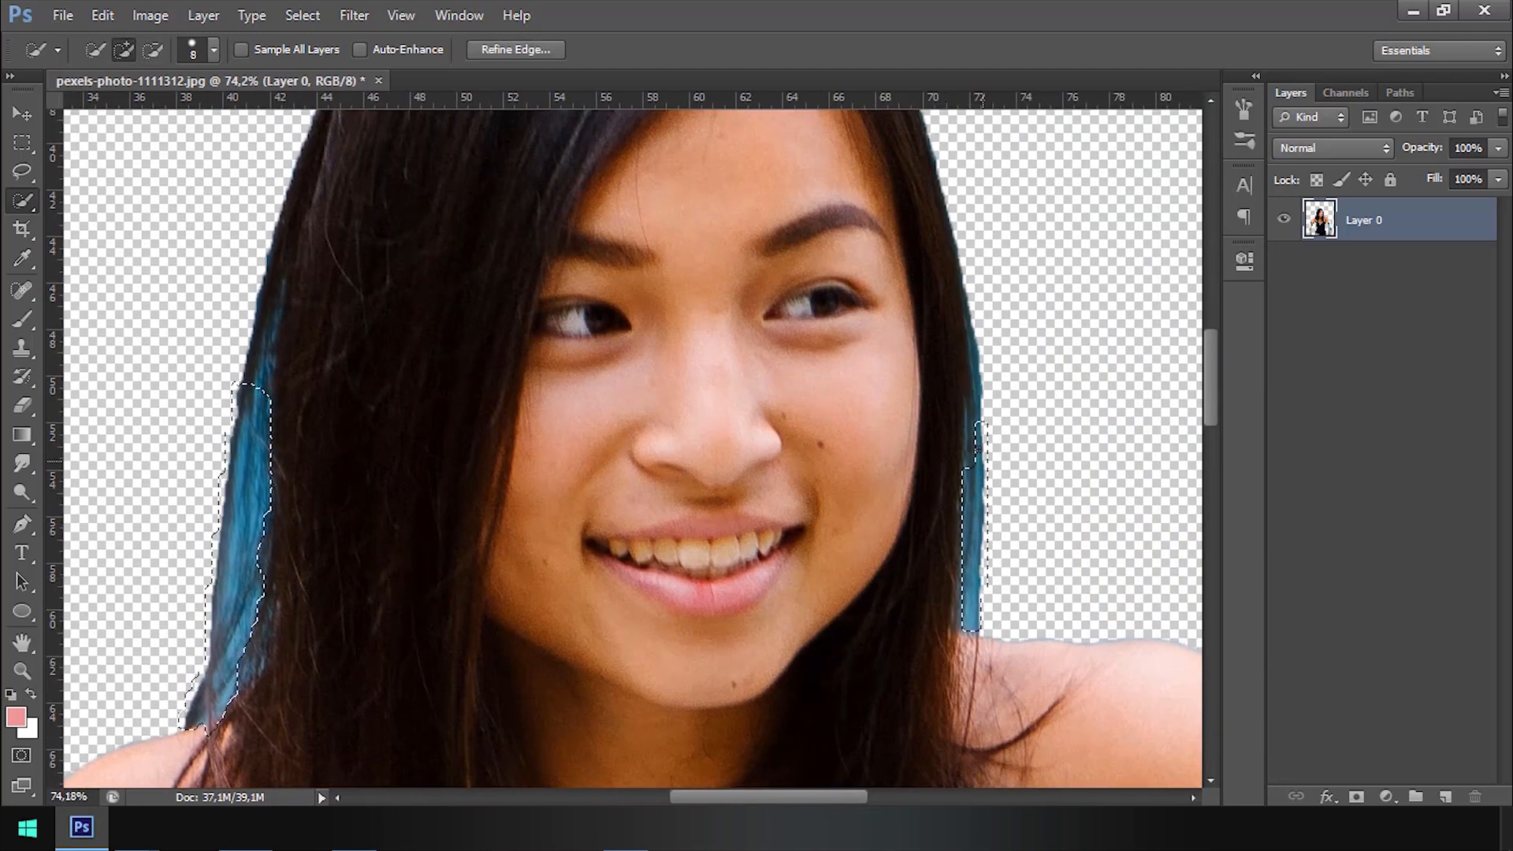
key(Delete)
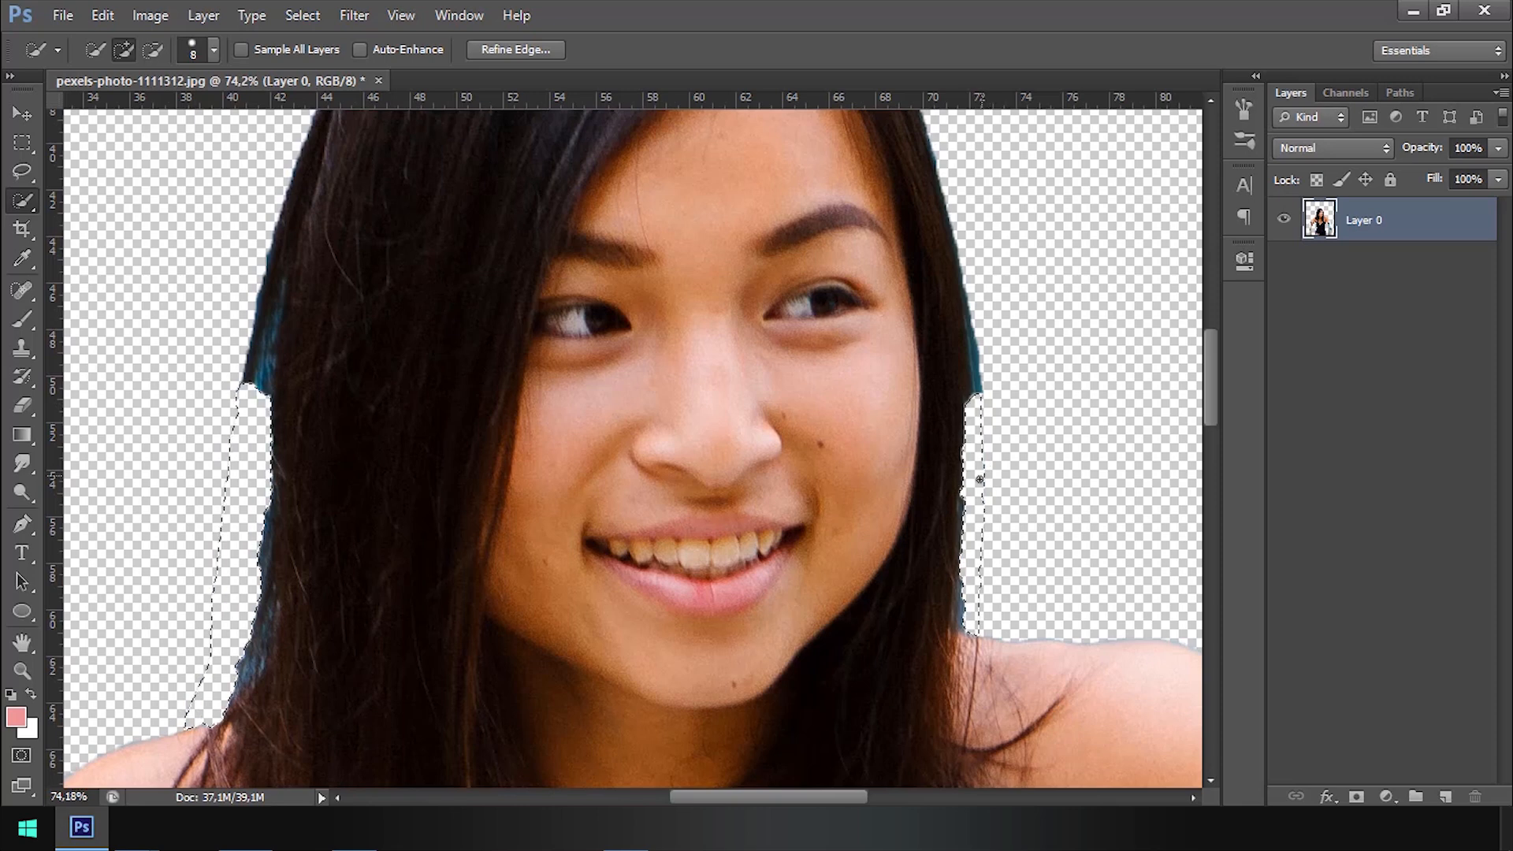
key(ctrl+d)
Step: Undo the deletion of the blue hair fringes and clear the restored selection
scroll(1051, 488, down, 2)
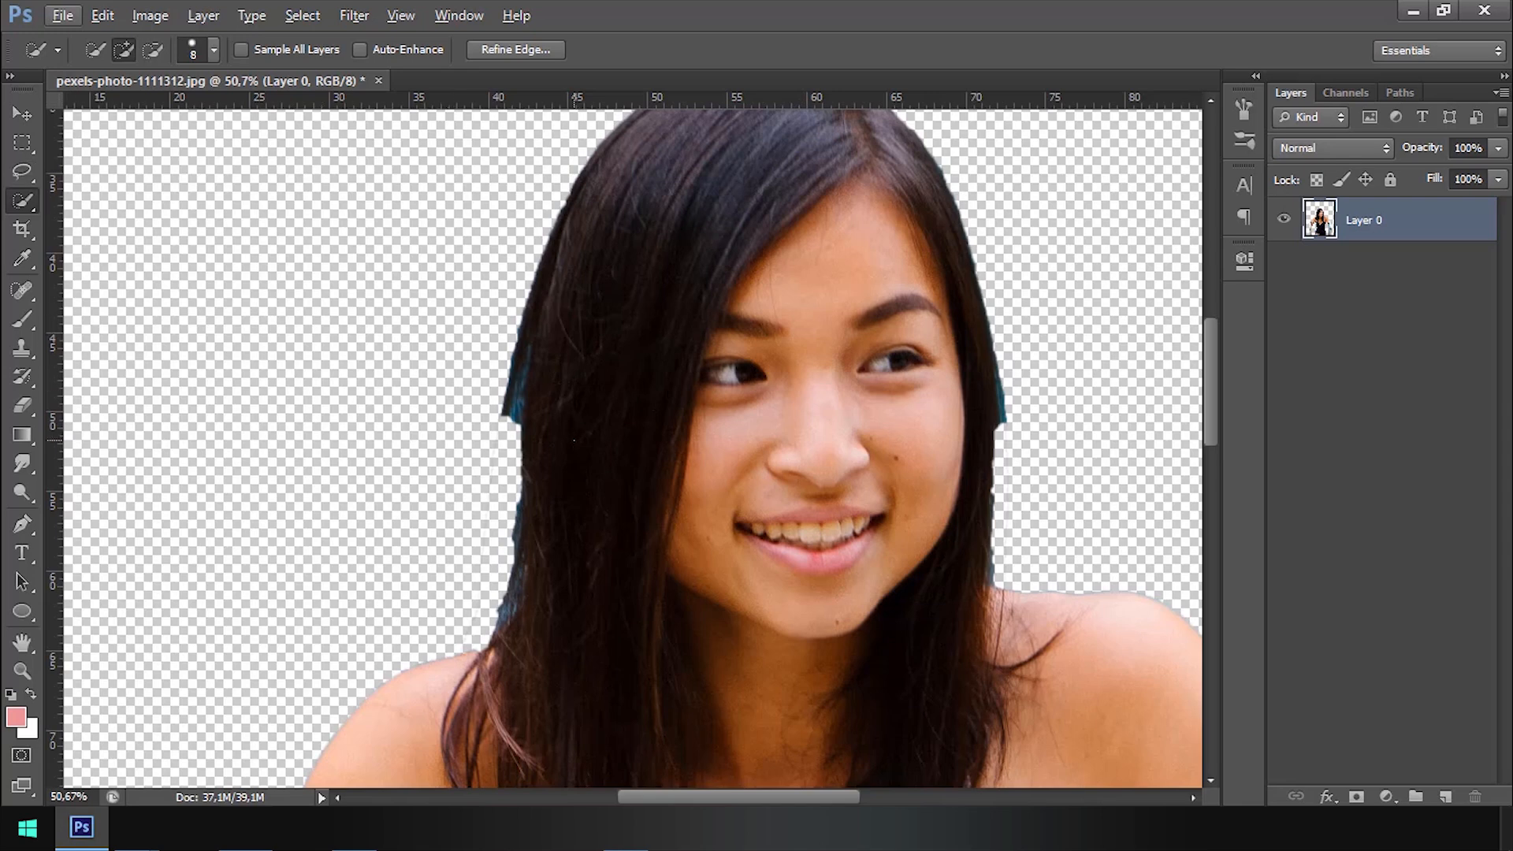
scroll(594, 496, up, 1)
key(ctrl+shift+d)
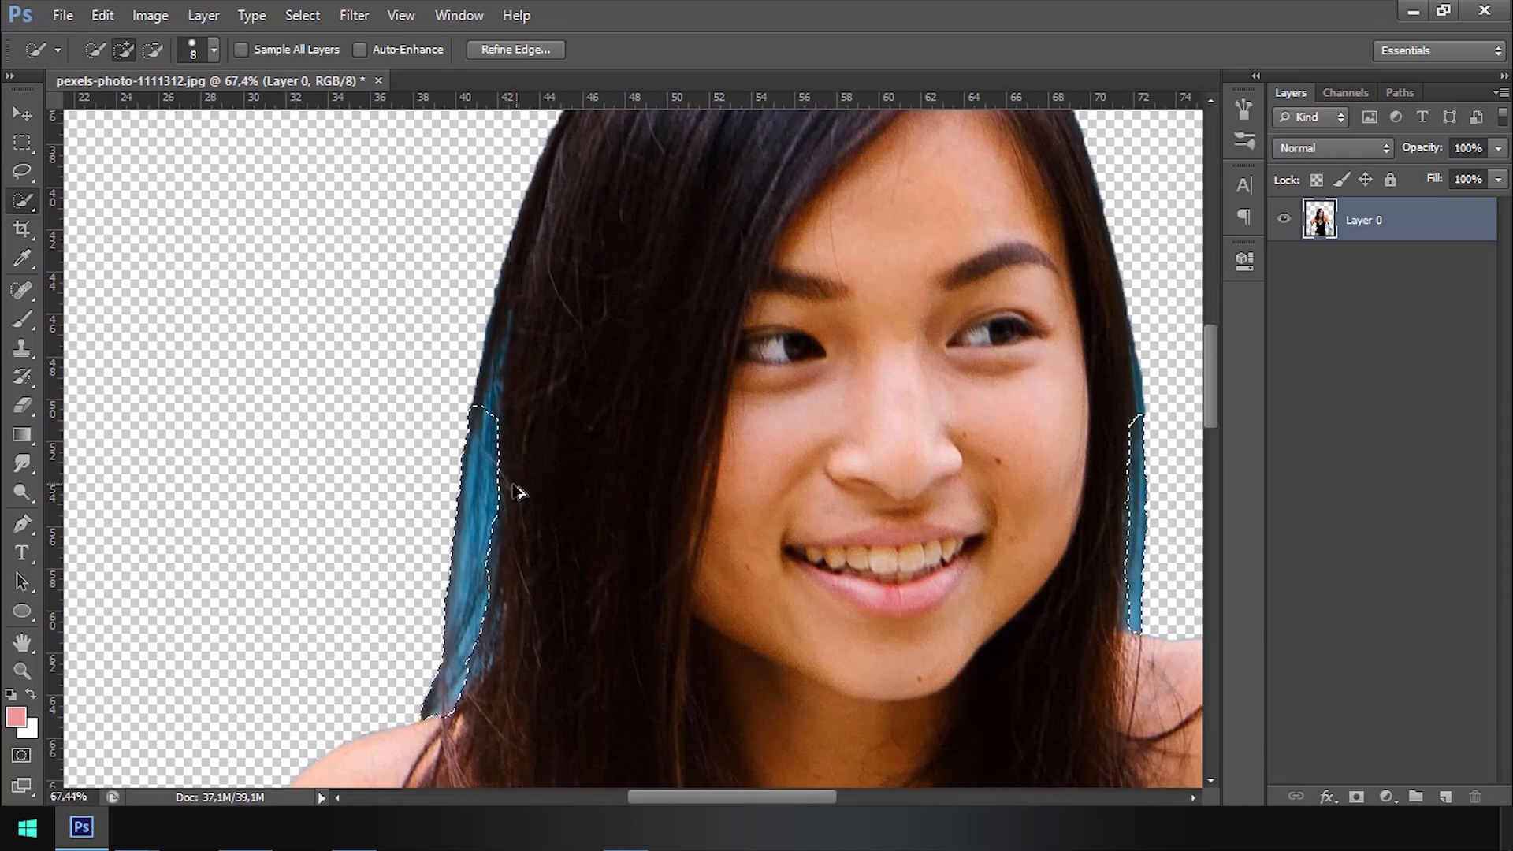
scroll(516, 492, up, 5)
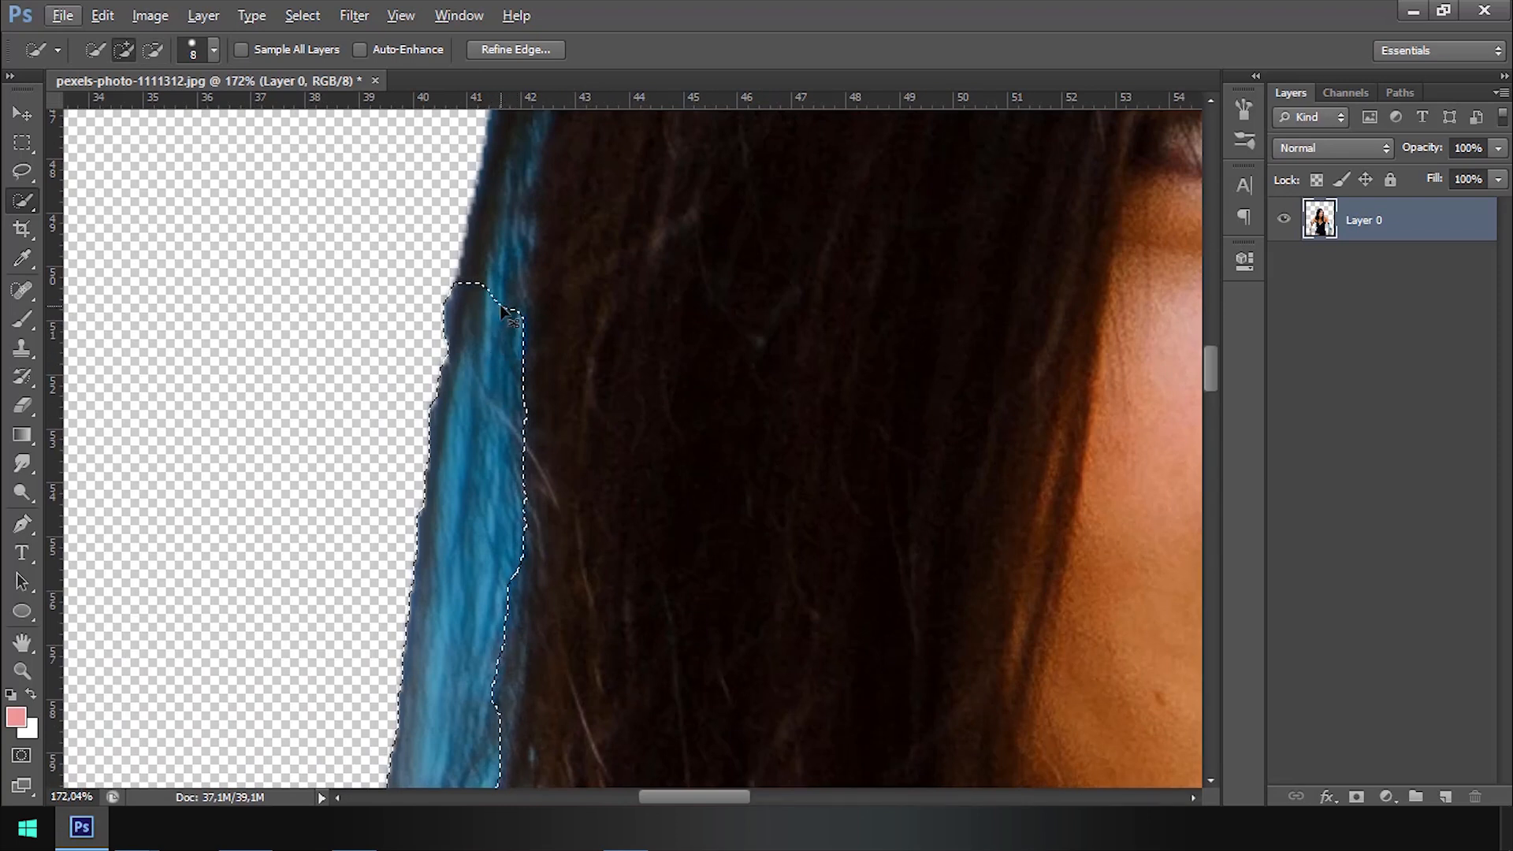
key(ctrl+d)
scroll(503, 331, down, 4)
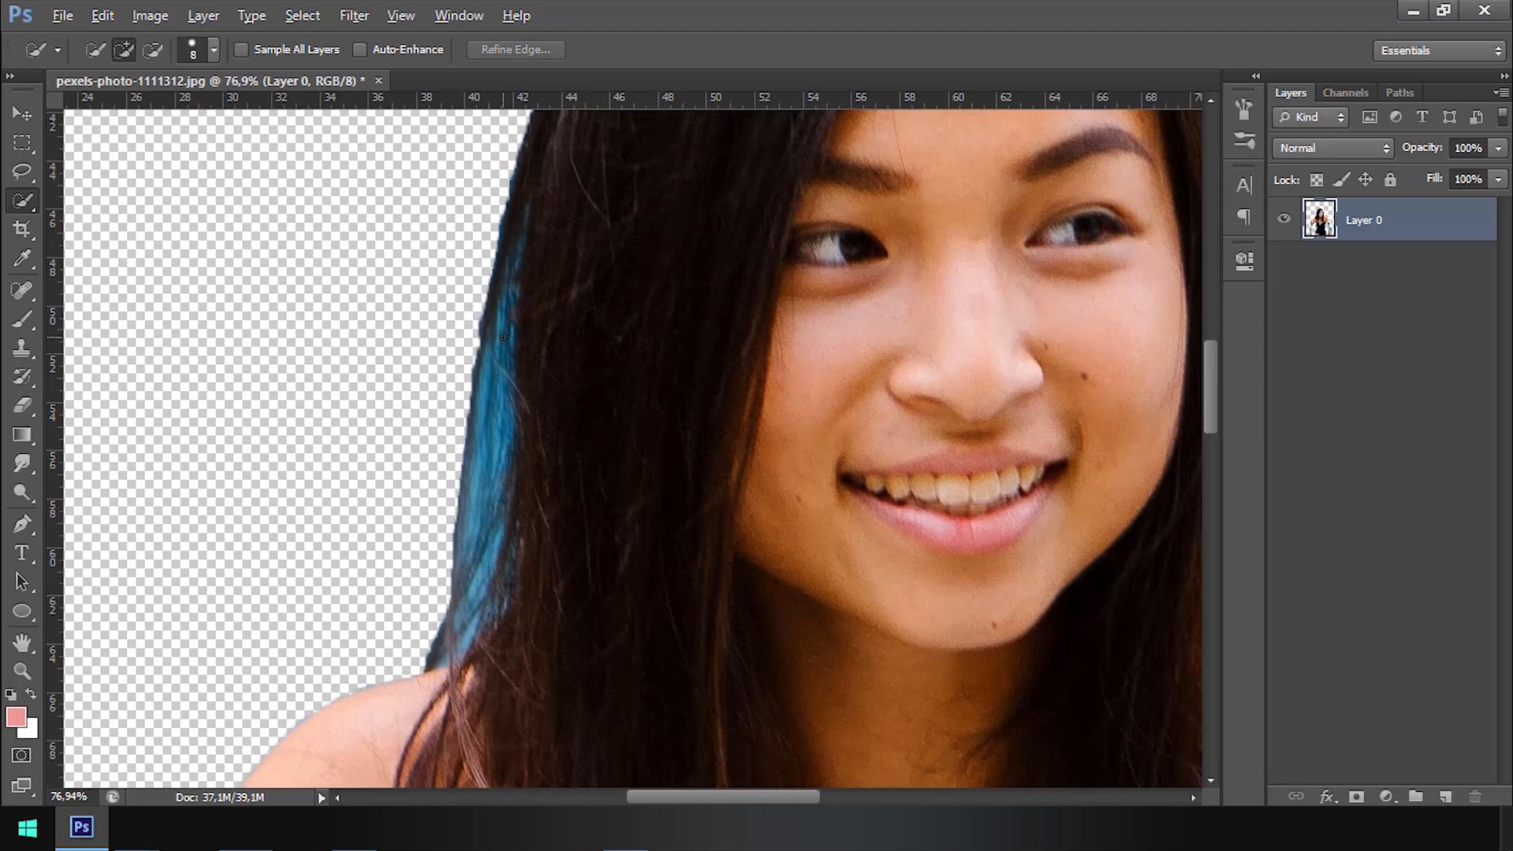
scroll(503, 338, down, 2)
key(alt)
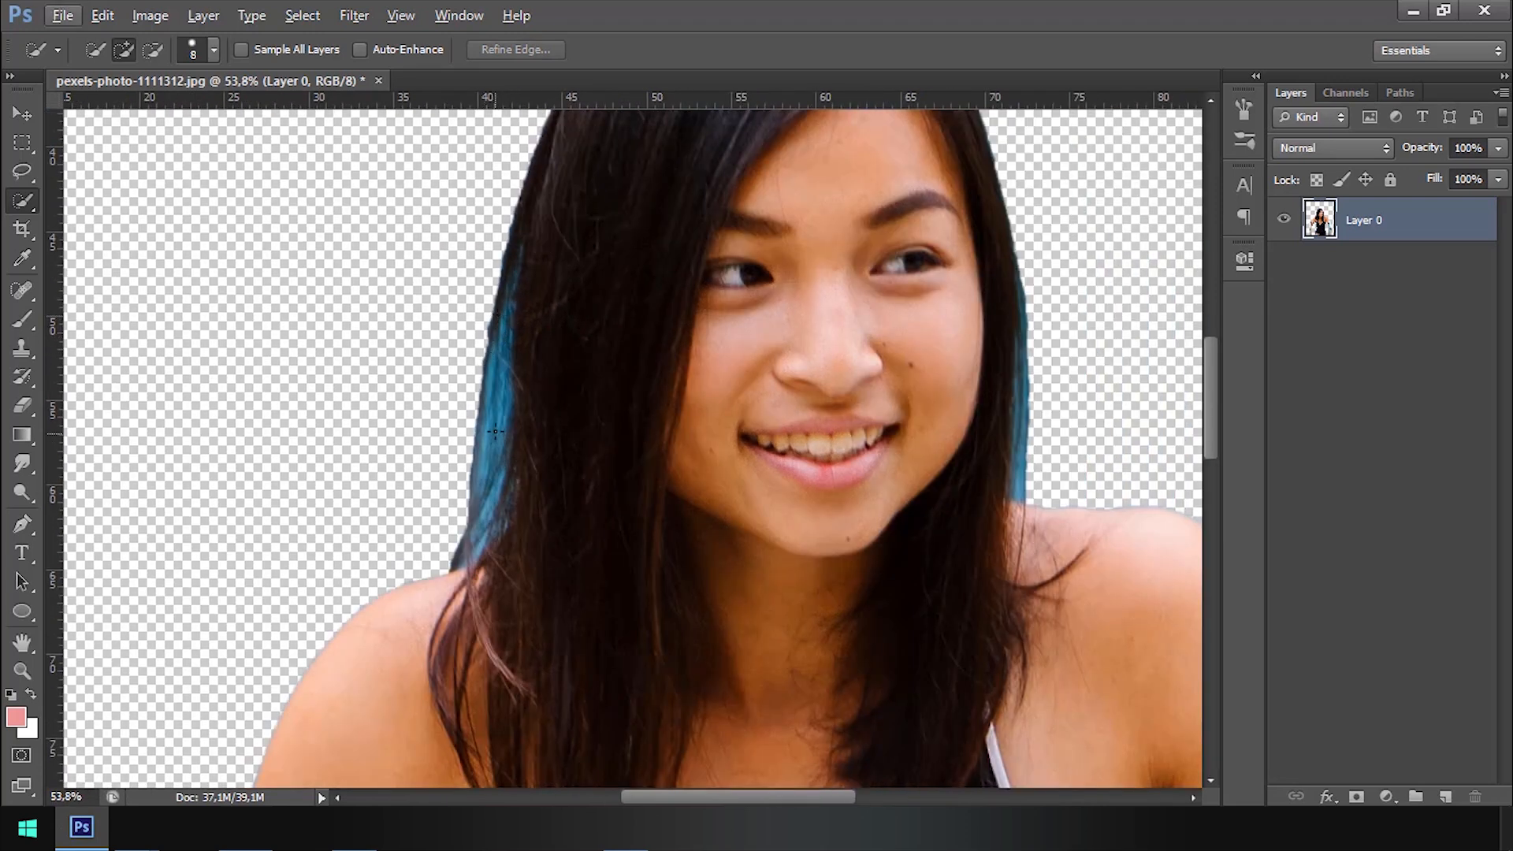
Step: Partly erase the blue fringe beside the woman's hair using the Eraser at size 15 and 40% opacity
scroll(495, 431, up, 5)
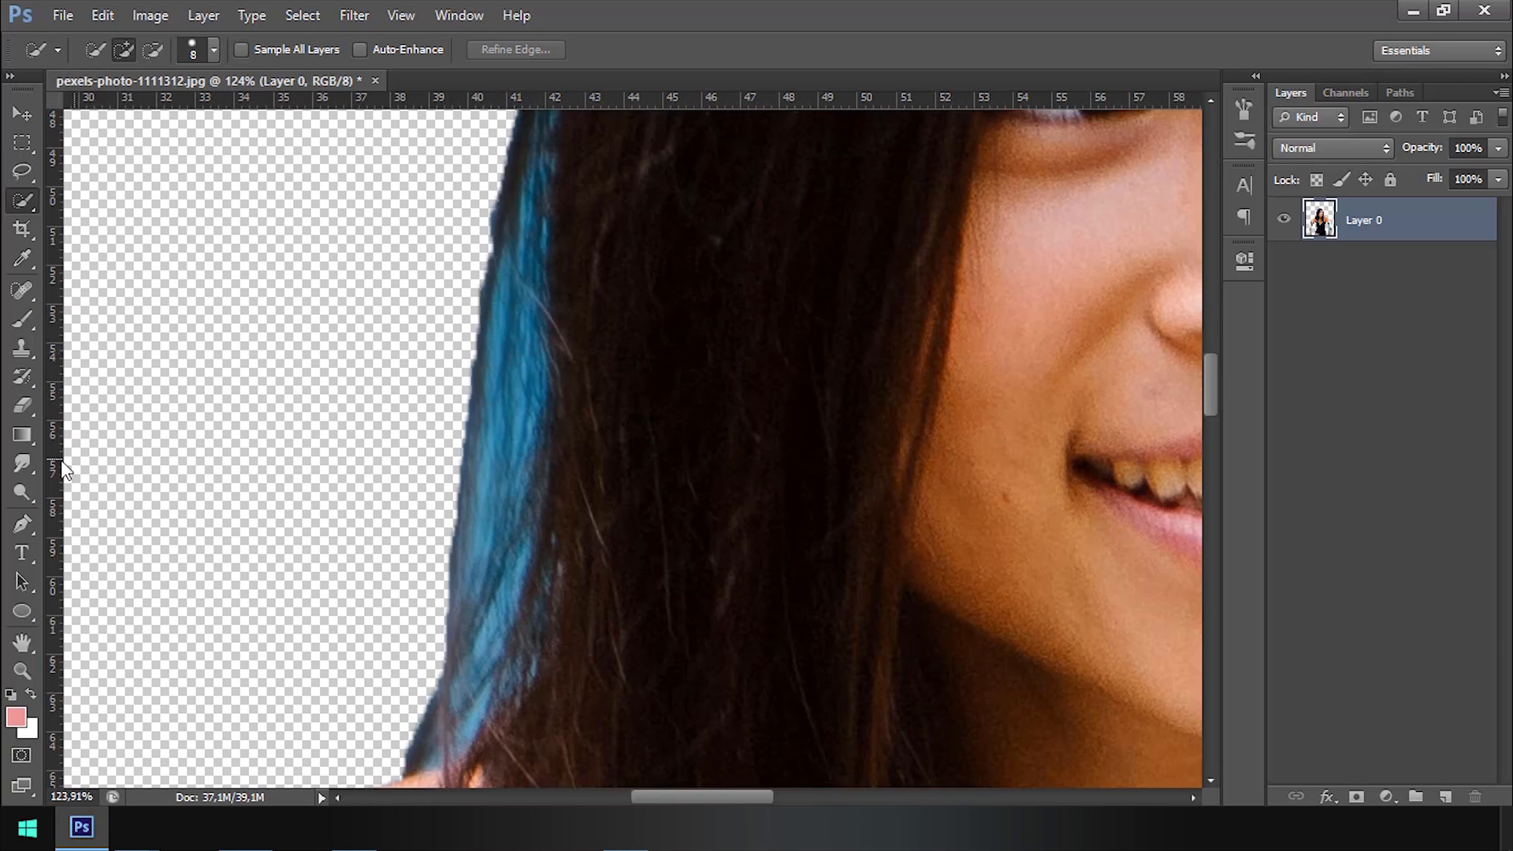
click(29, 403)
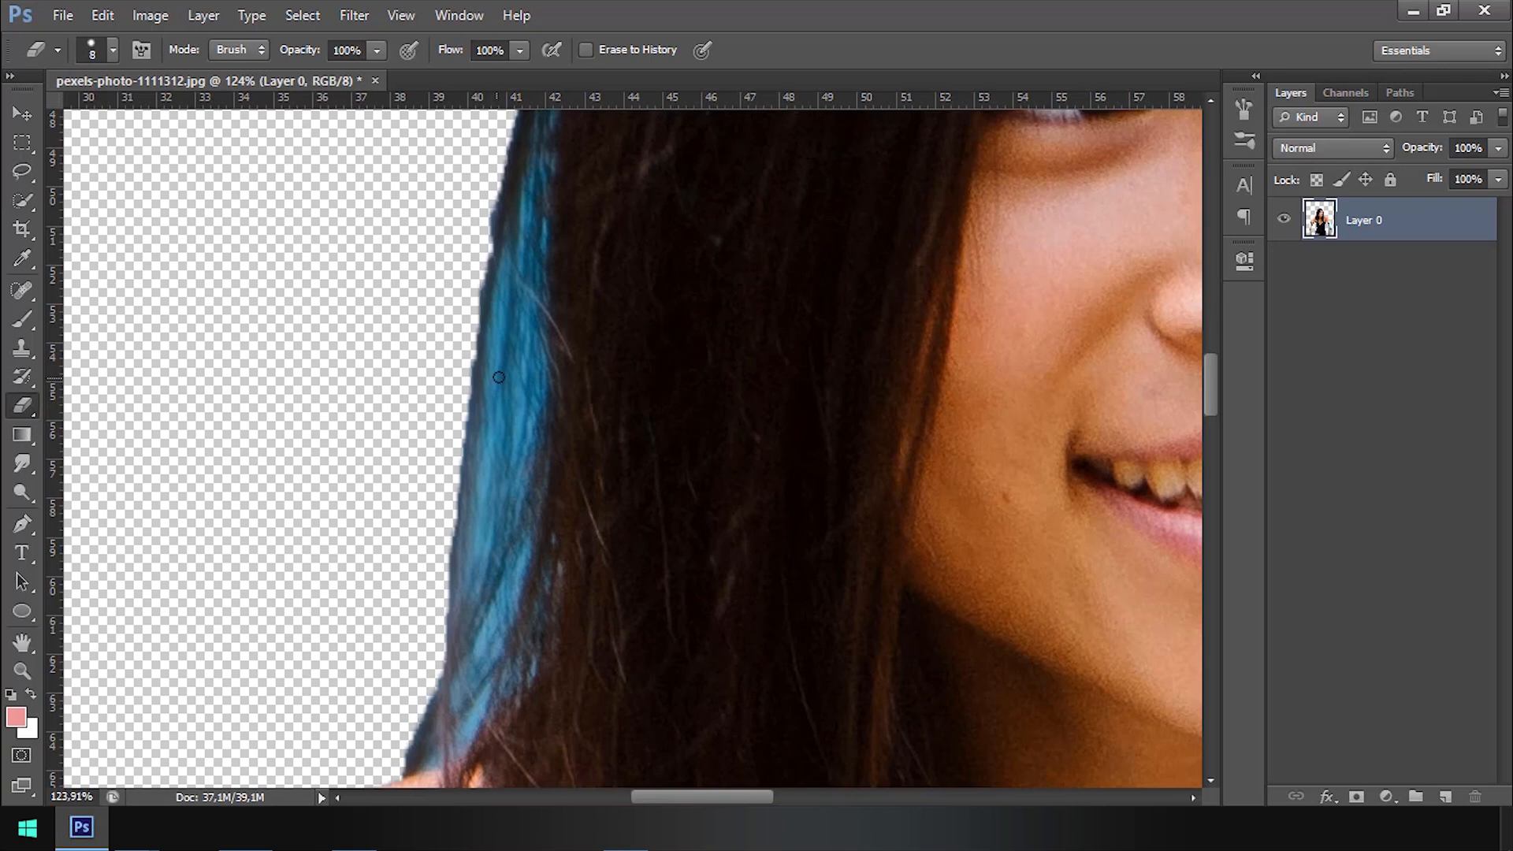
key(])
key(])
key(])
key(])
drag(296, 55, 248, 57)
mouse_move(533, 184)
mouse_down()
mouse_move(479, 575)
mouse_move(522, 238)
mouse_move(538, 308)
mouse_move(518, 587)
mouse_move(470, 666)
mouse_up()
key([)
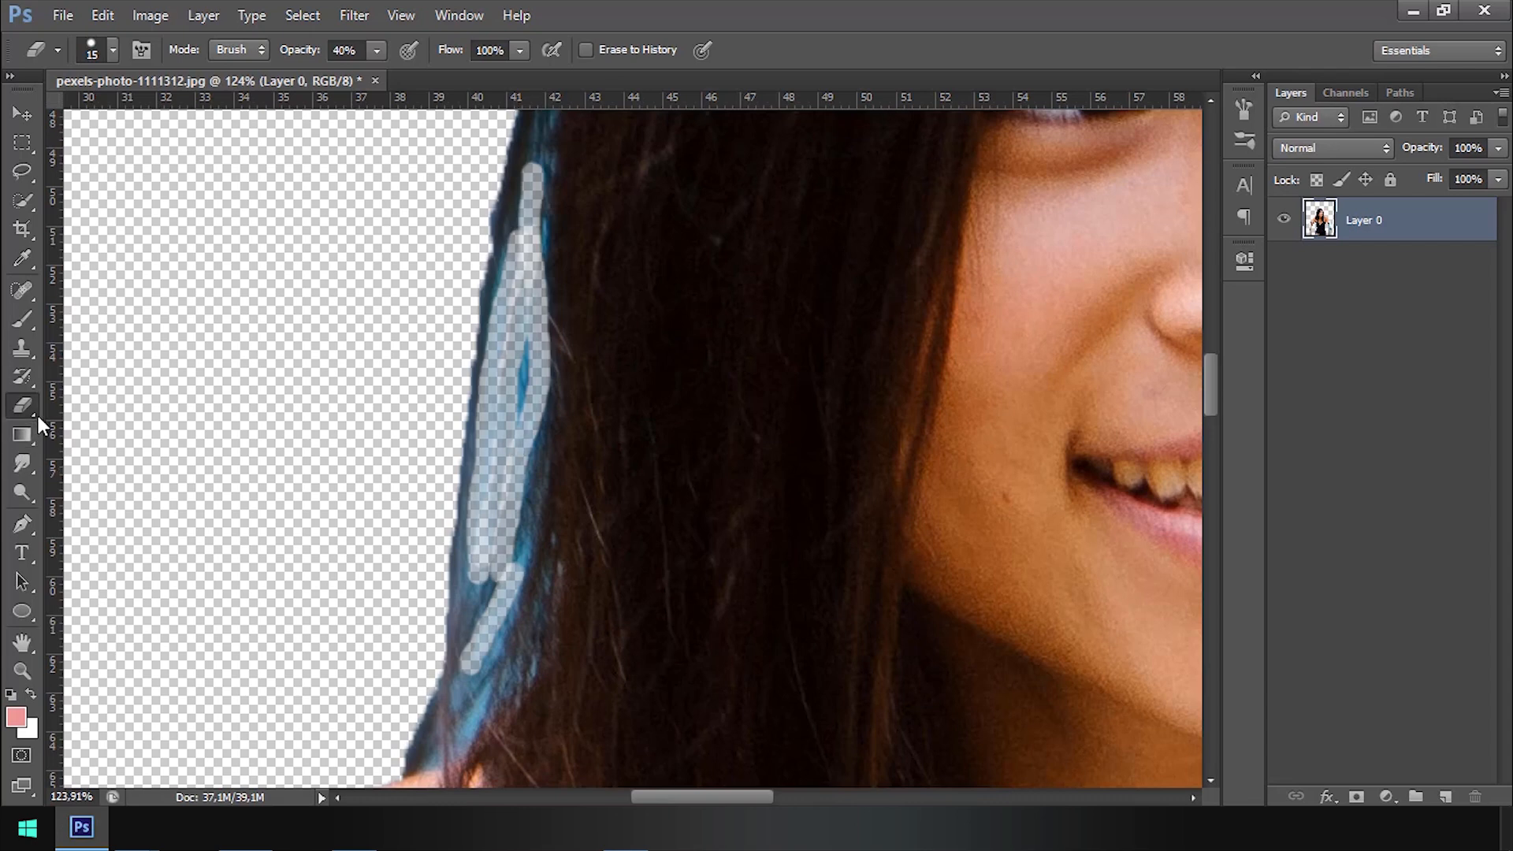
mouse_move(517, 319)
mouse_down()
mouse_move(516, 486)
mouse_move(480, 616)
mouse_move(487, 564)
mouse_up()
mouse_move(530, 409)
mouse_down()
mouse_move(514, 551)
mouse_move(506, 497)
mouse_move(465, 622)
mouse_move(507, 267)
mouse_up()
scroll(509, 265, down, 12)
drag(675, 405, 641, 465)
scroll(819, 349, up, 6)
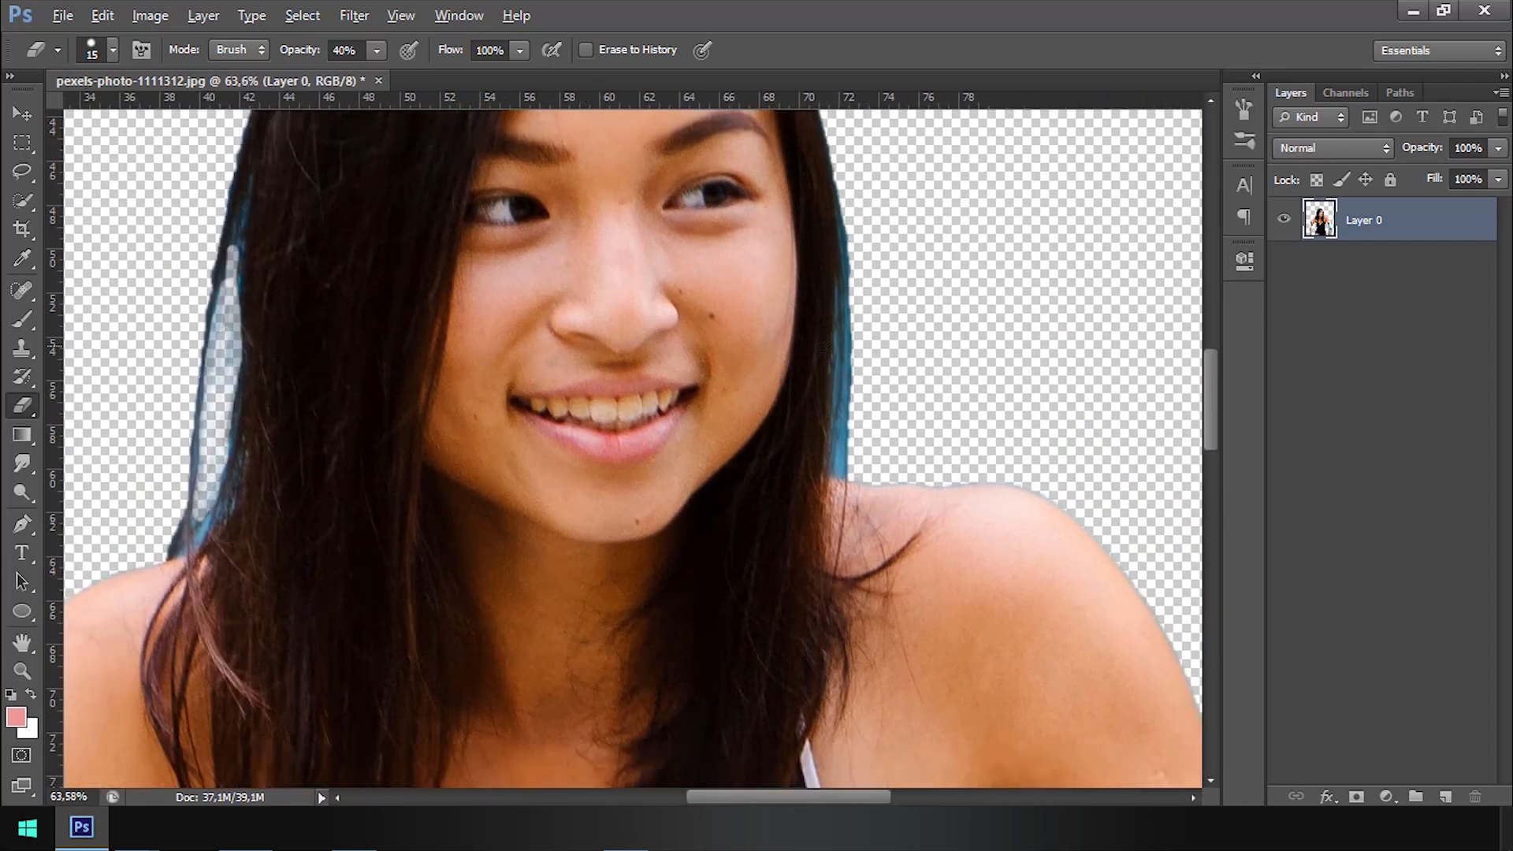
scroll(824, 346, down, 3)
scroll(828, 339, down, 4)
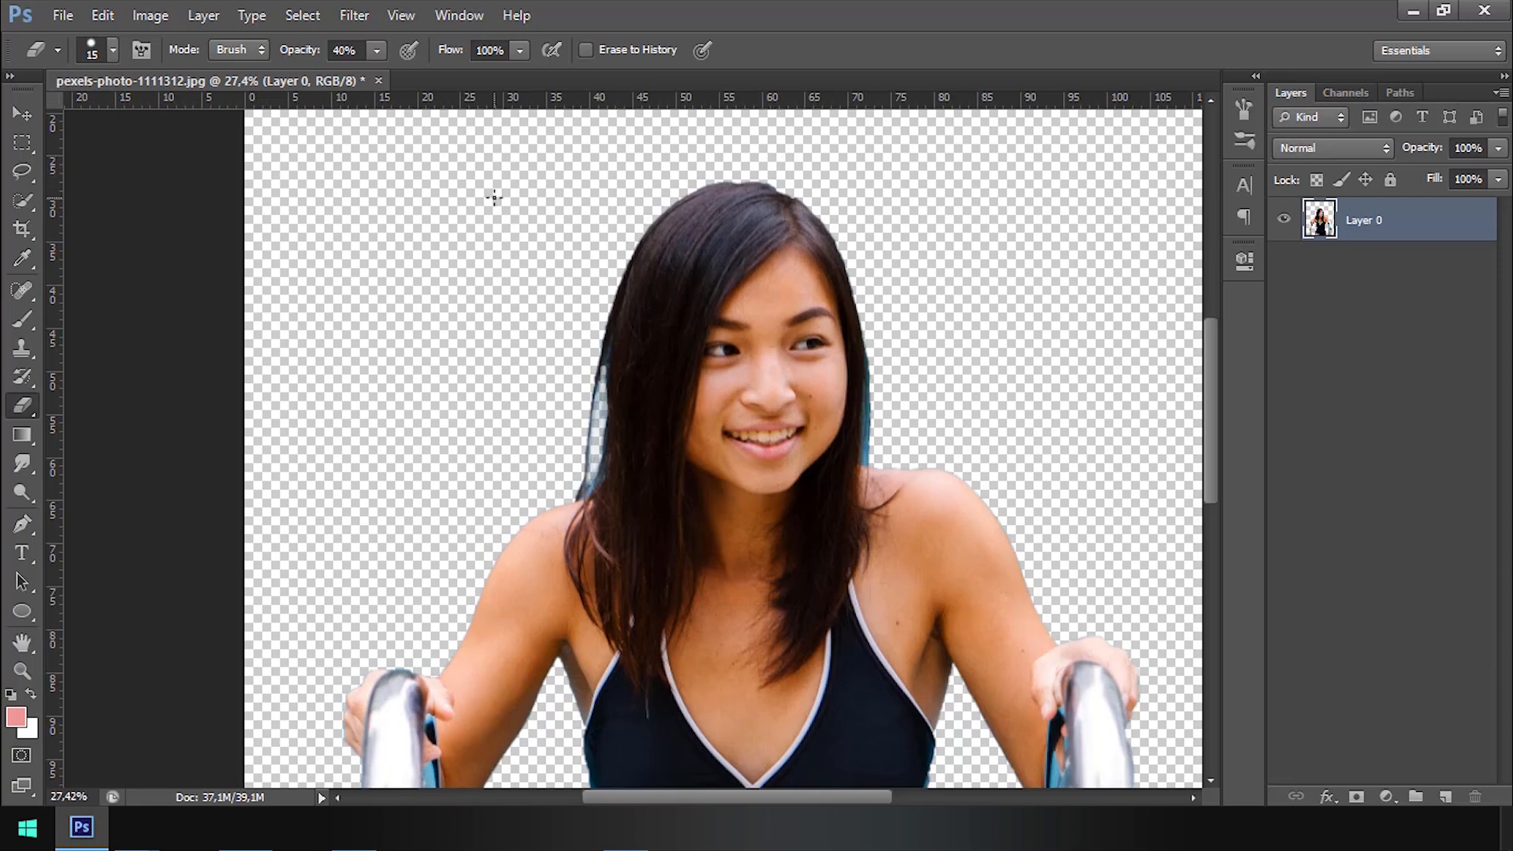
Step: Close pexels-photo-1111312.jpg without saving its changes and open pexels-photo-428336.jpeg from the A Bahan folder
click(378, 80)
click(778, 327)
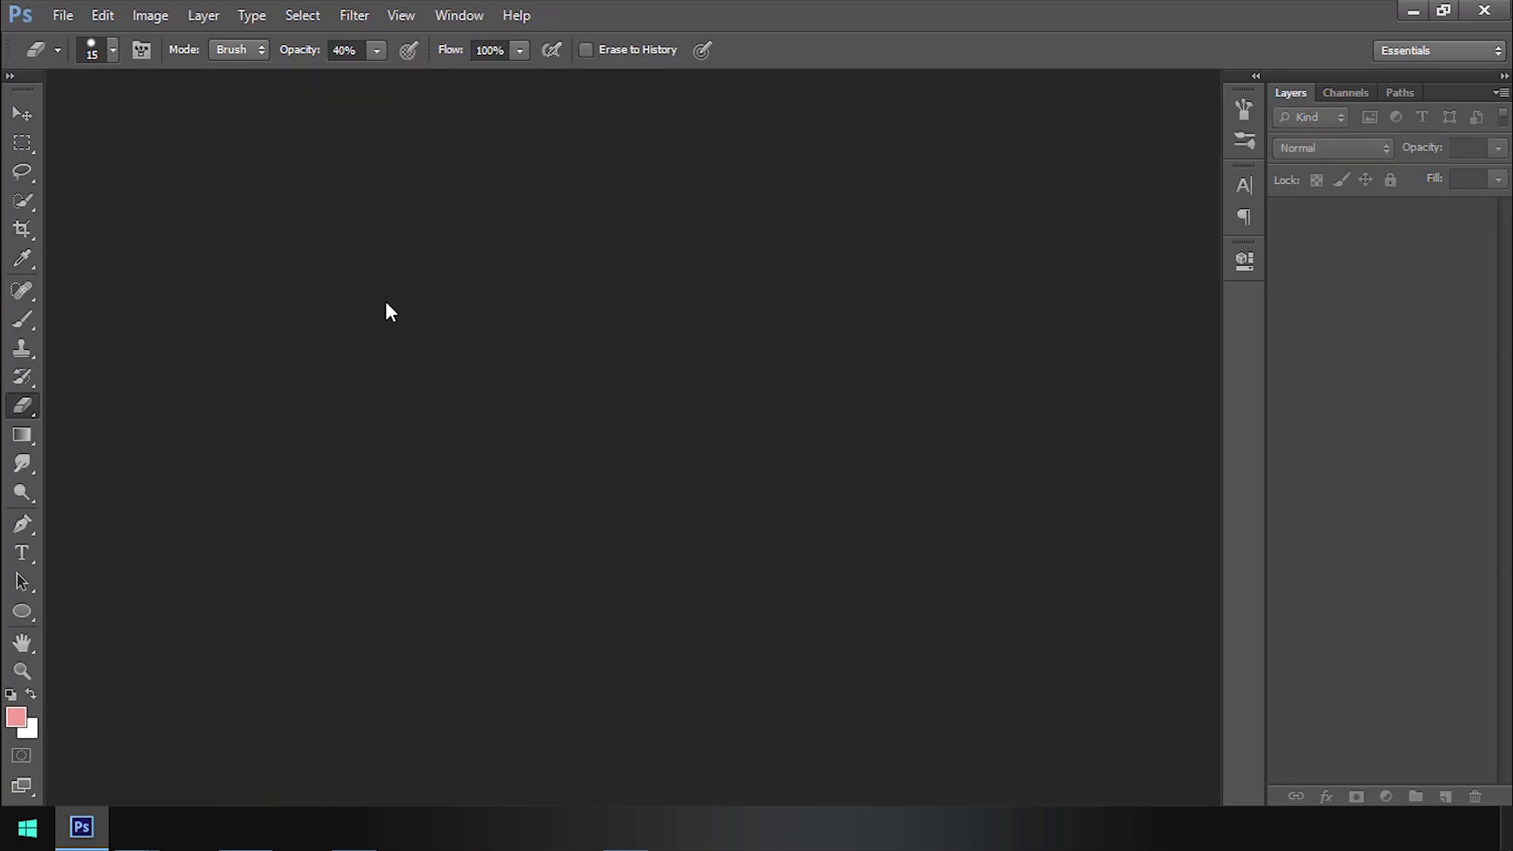
key(ctrl+o)
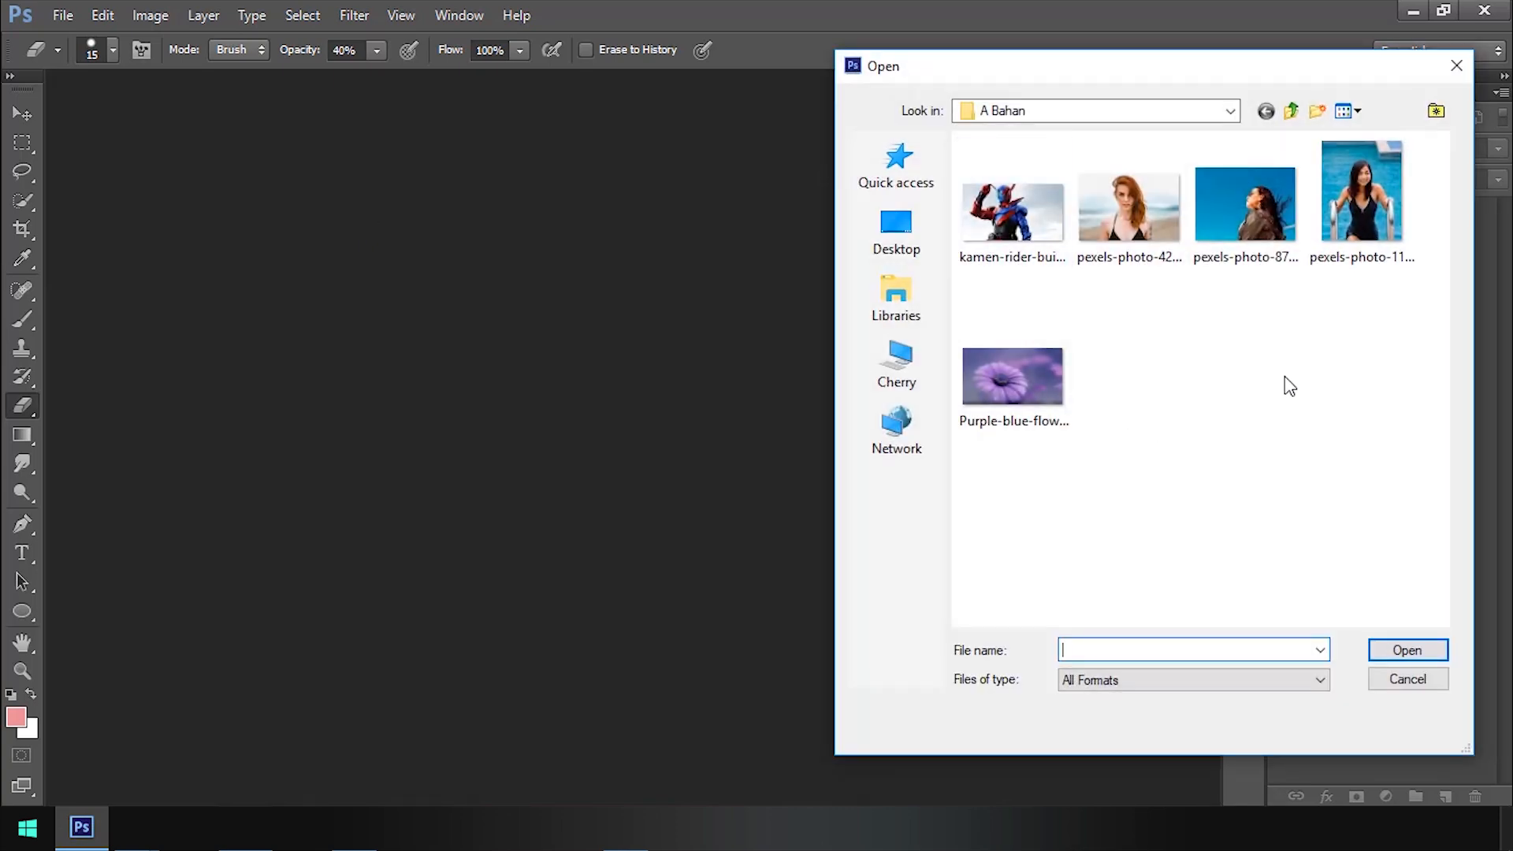
click(1350, 206)
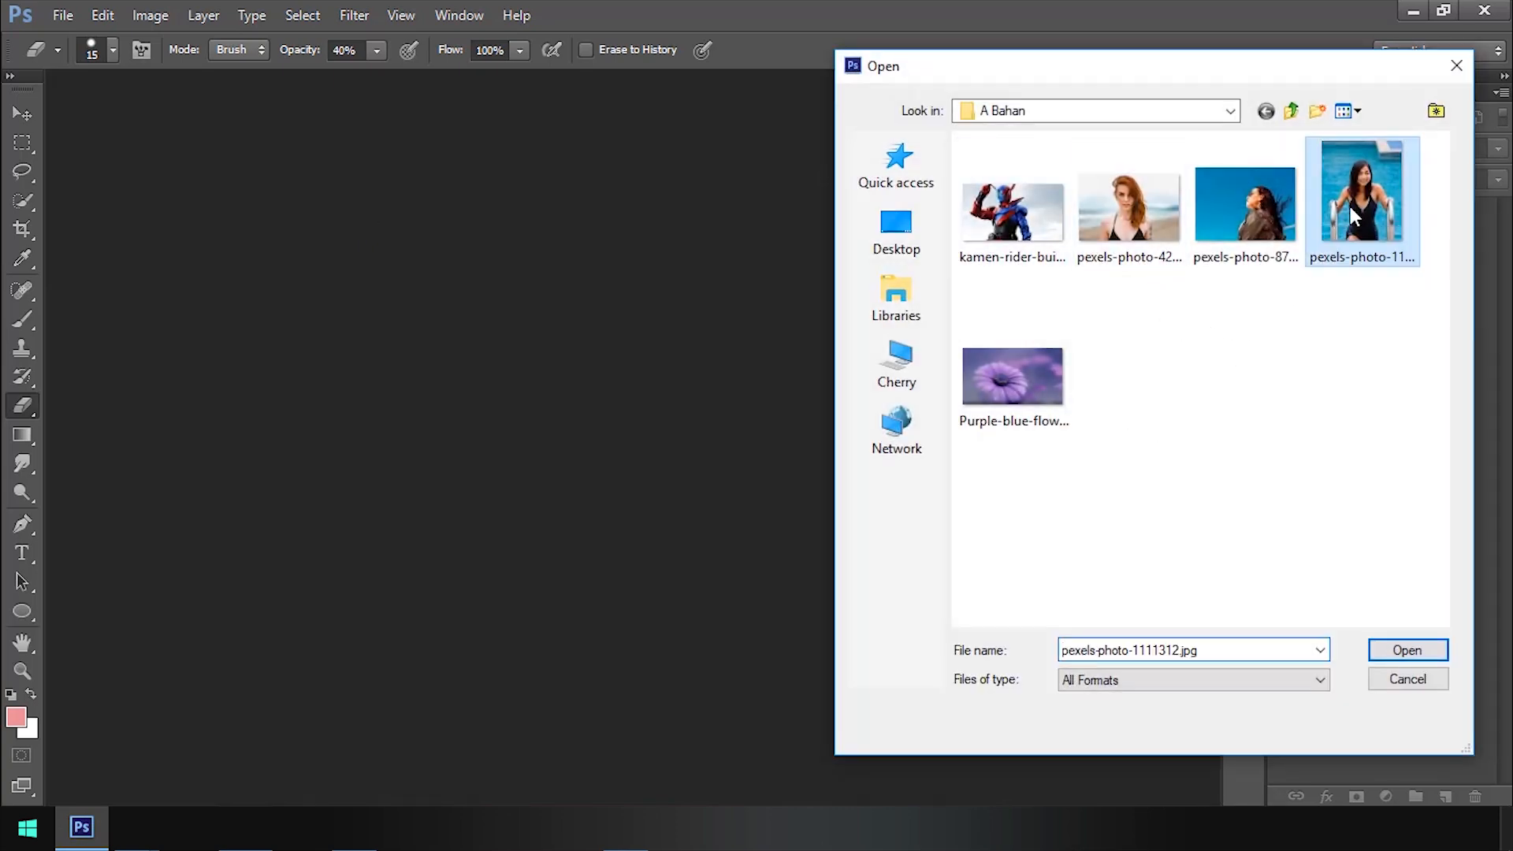
click(1143, 244)
click(1402, 648)
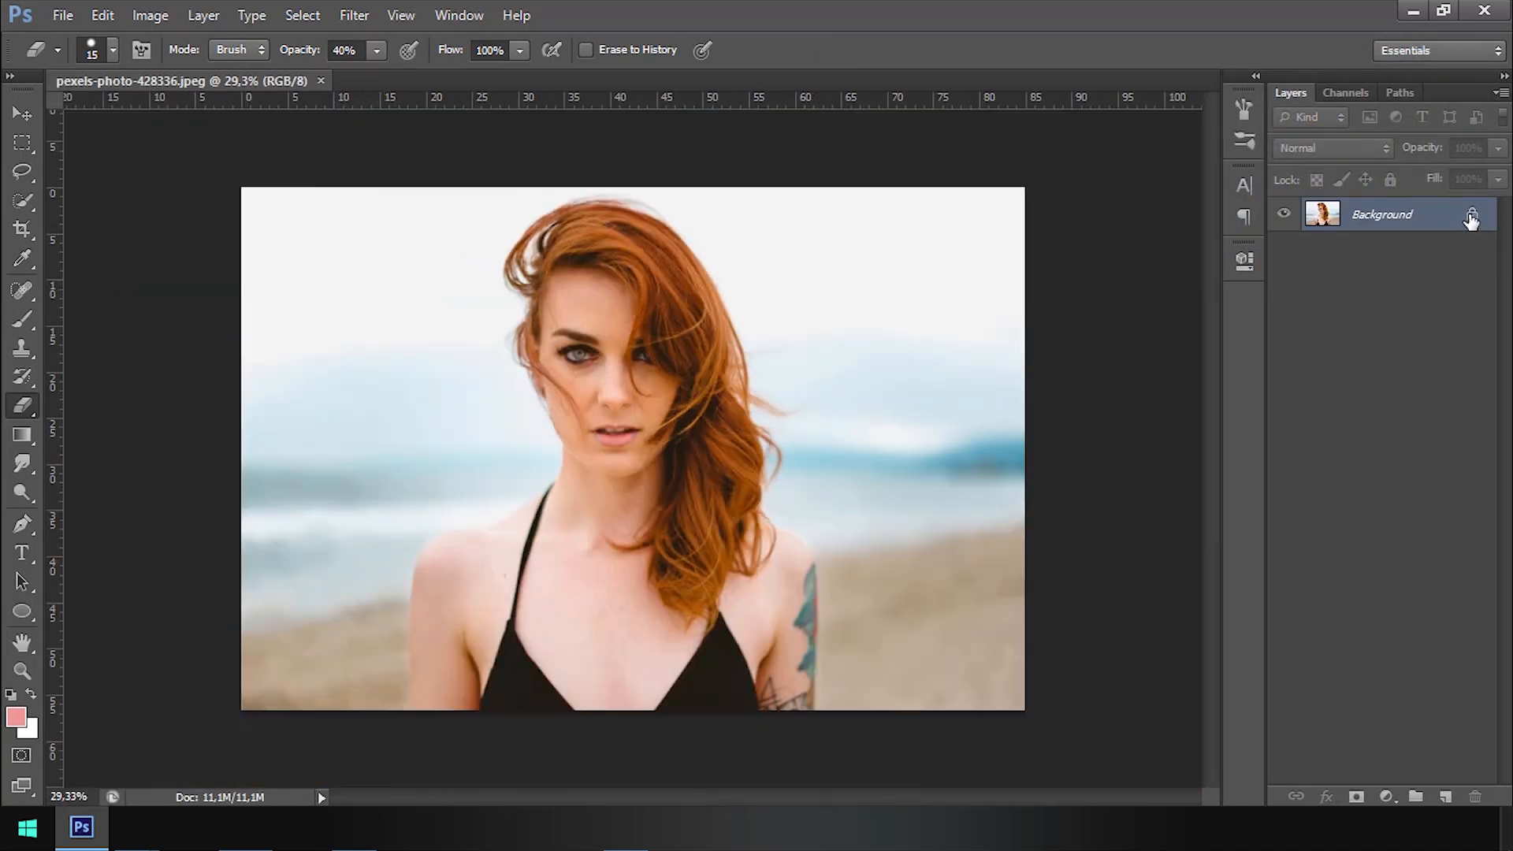
Step: Convert the locked Background into a normal layer named Layer 0 and set the Pen Tool to Path mode
double_click(1471, 220)
click(931, 258)
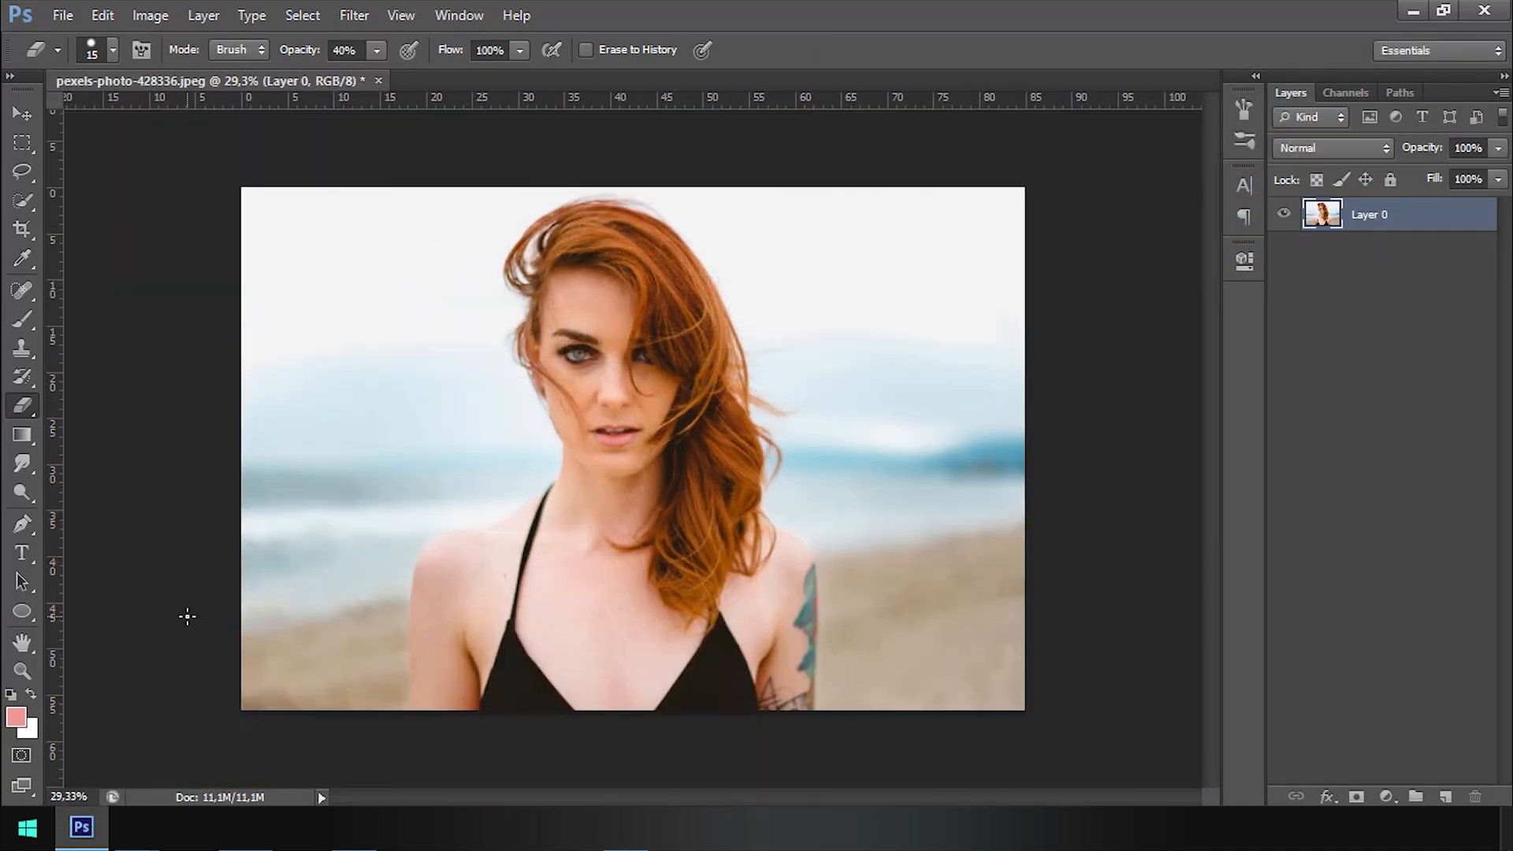
click(22, 524)
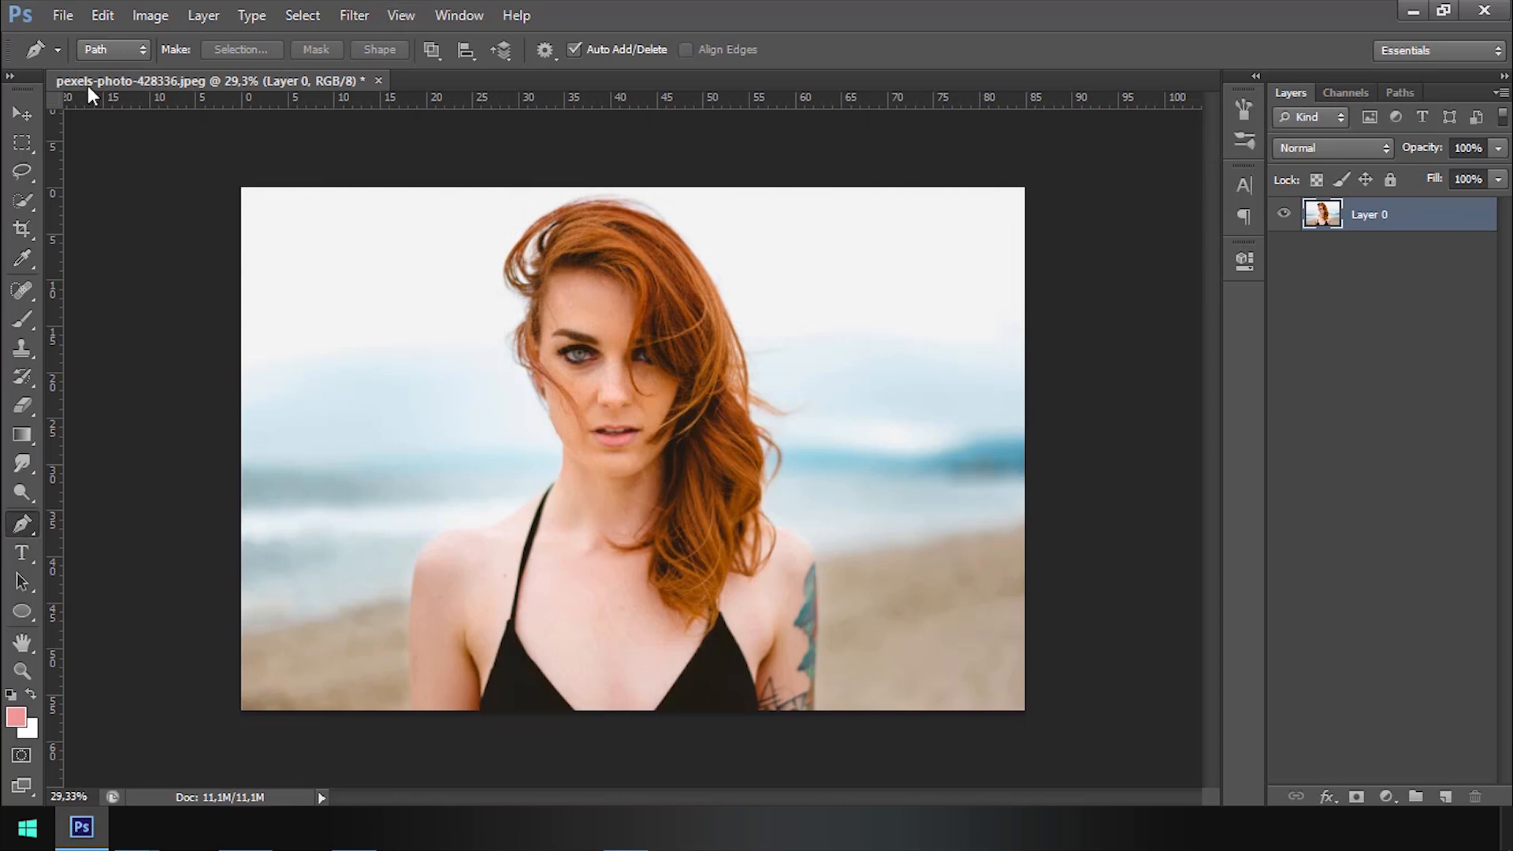
click(109, 49)
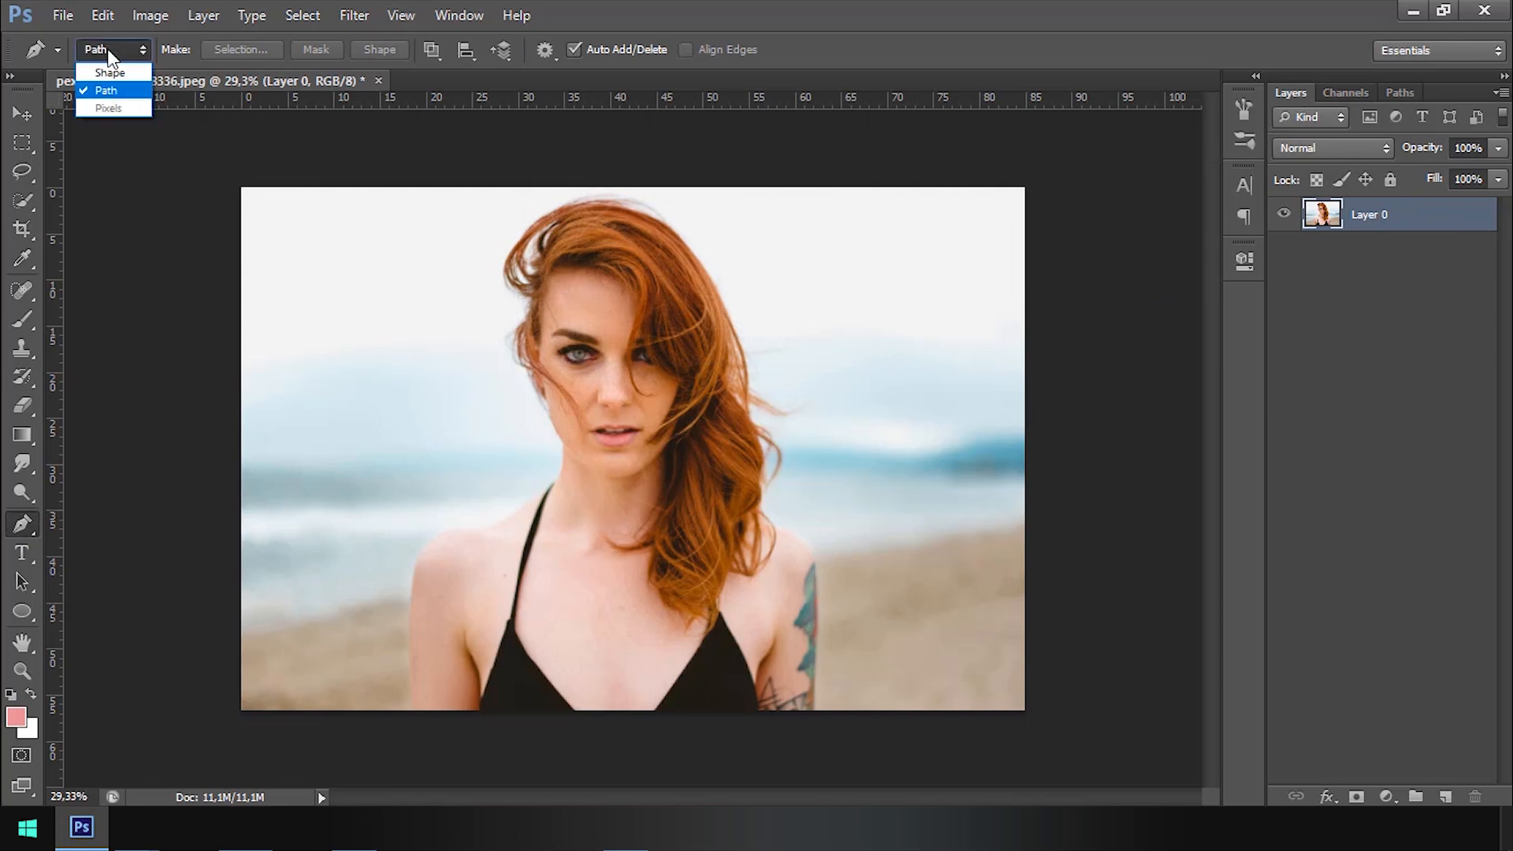
click(111, 91)
Step: Start a path outside the canvas, running down past the beach side and back to the tattooed arm's outer edge at the photo's bottom
click(1056, 147)
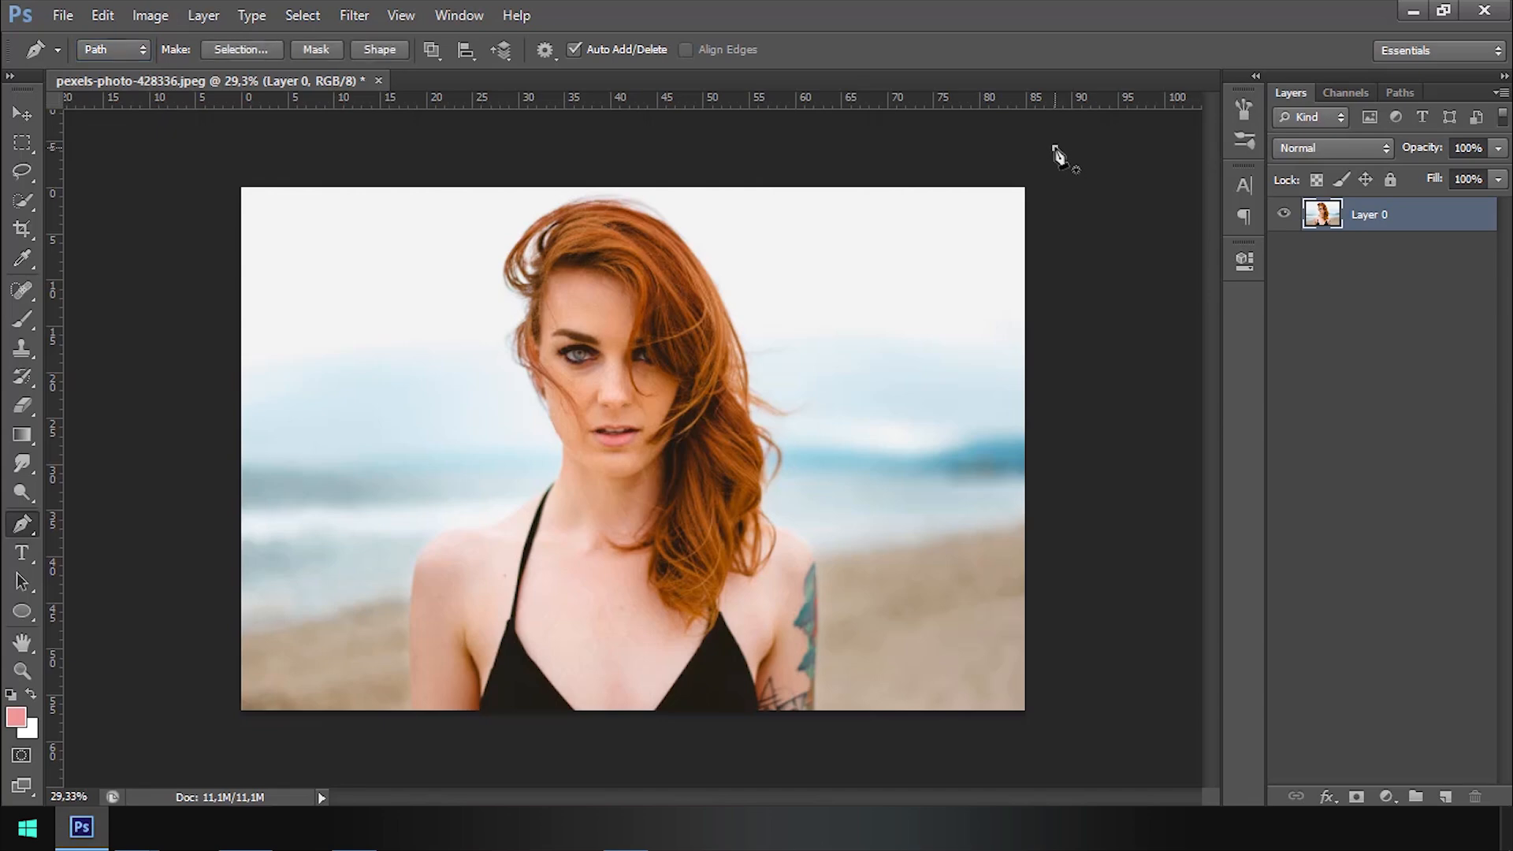
click(1050, 745)
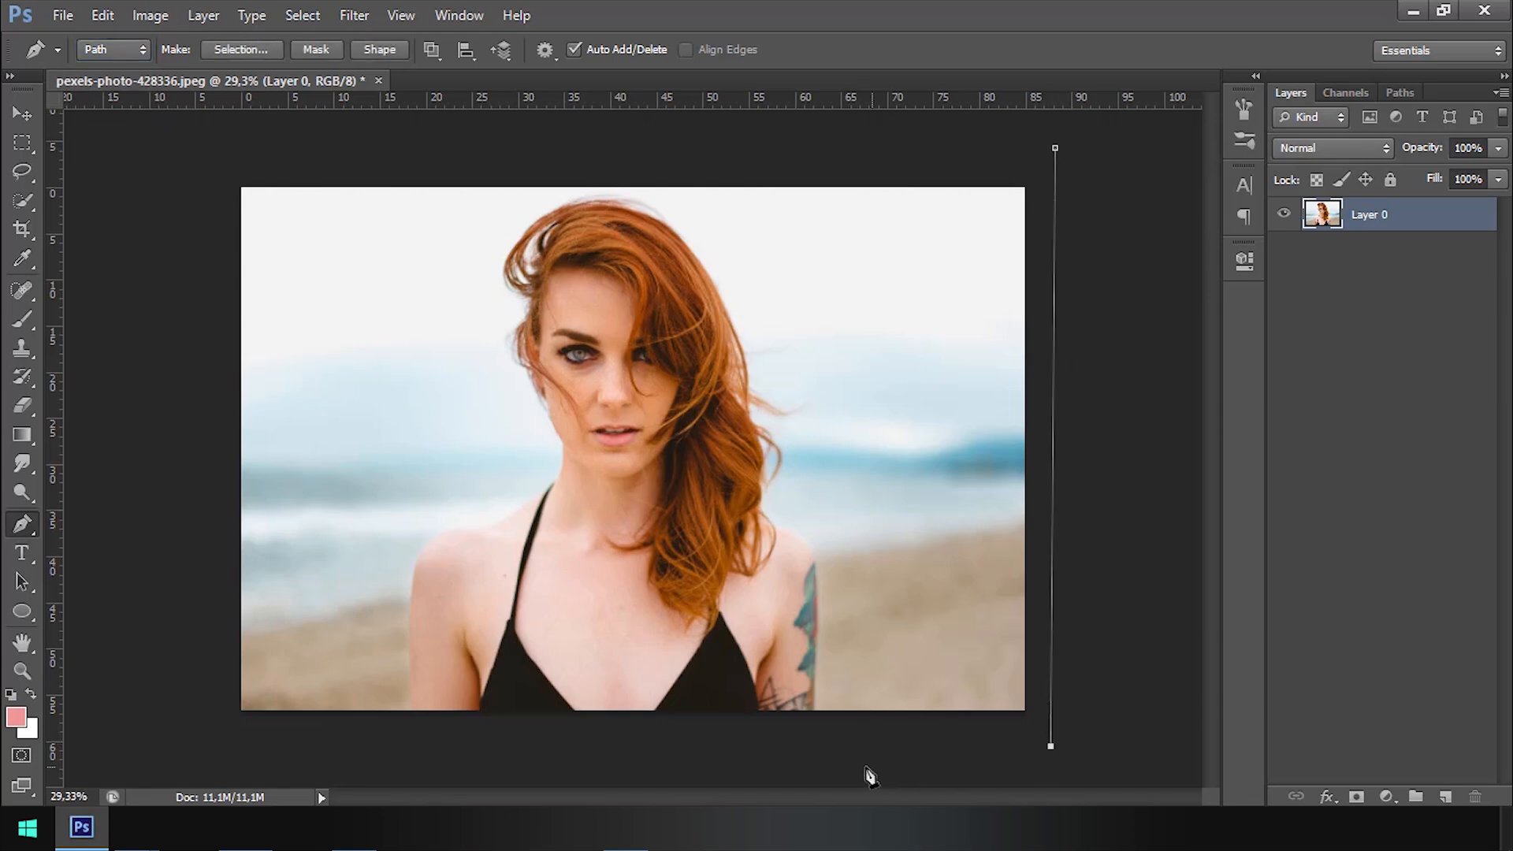
click(812, 763)
scroll(812, 763, up, 12)
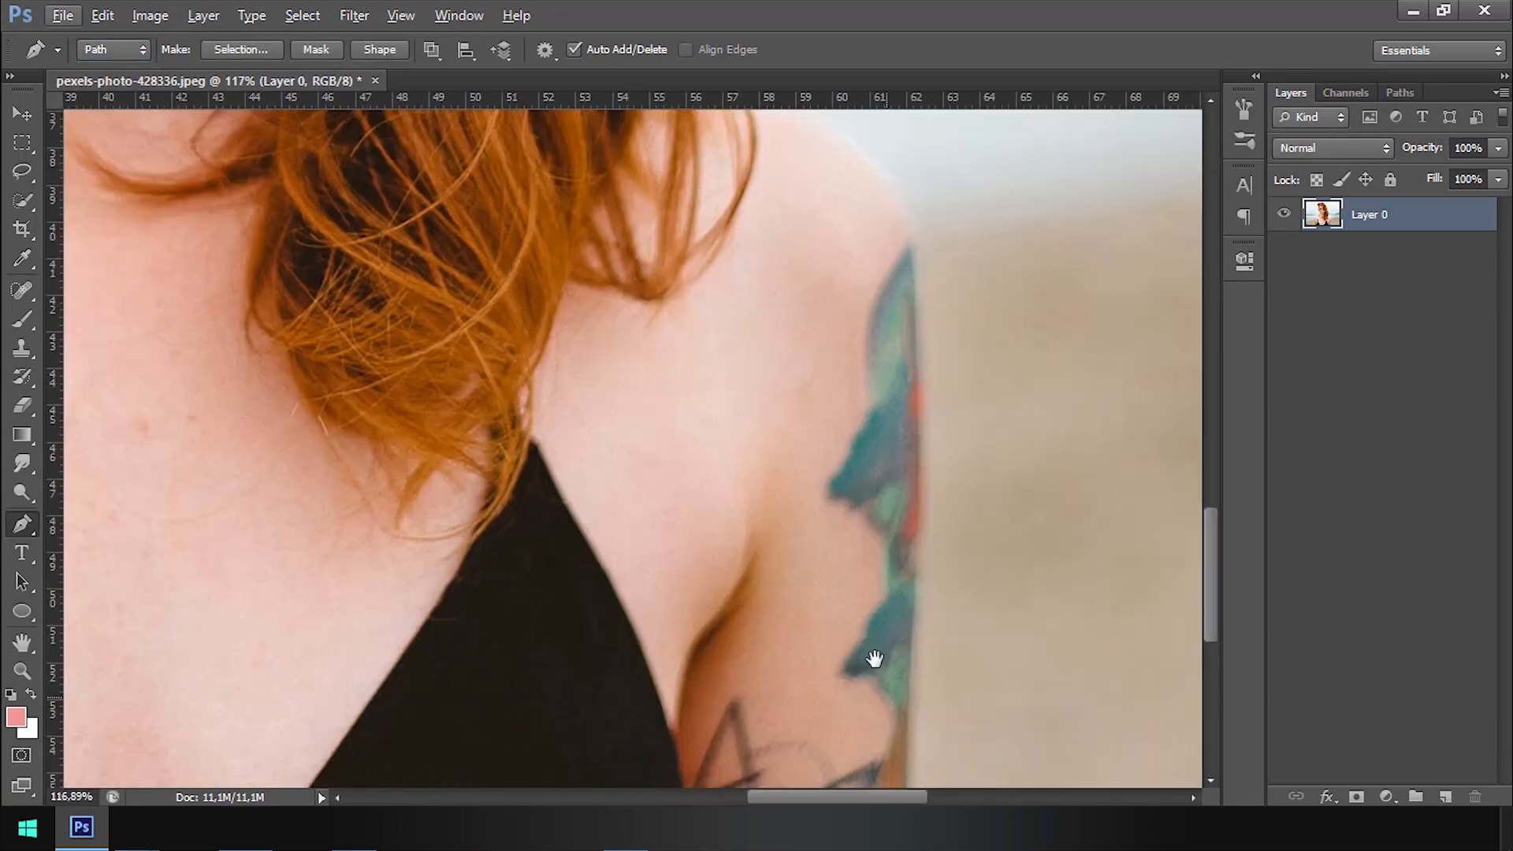
drag(875, 662, 856, 539)
scroll(860, 543, down, 2)
scroll(831, 466, up, 6)
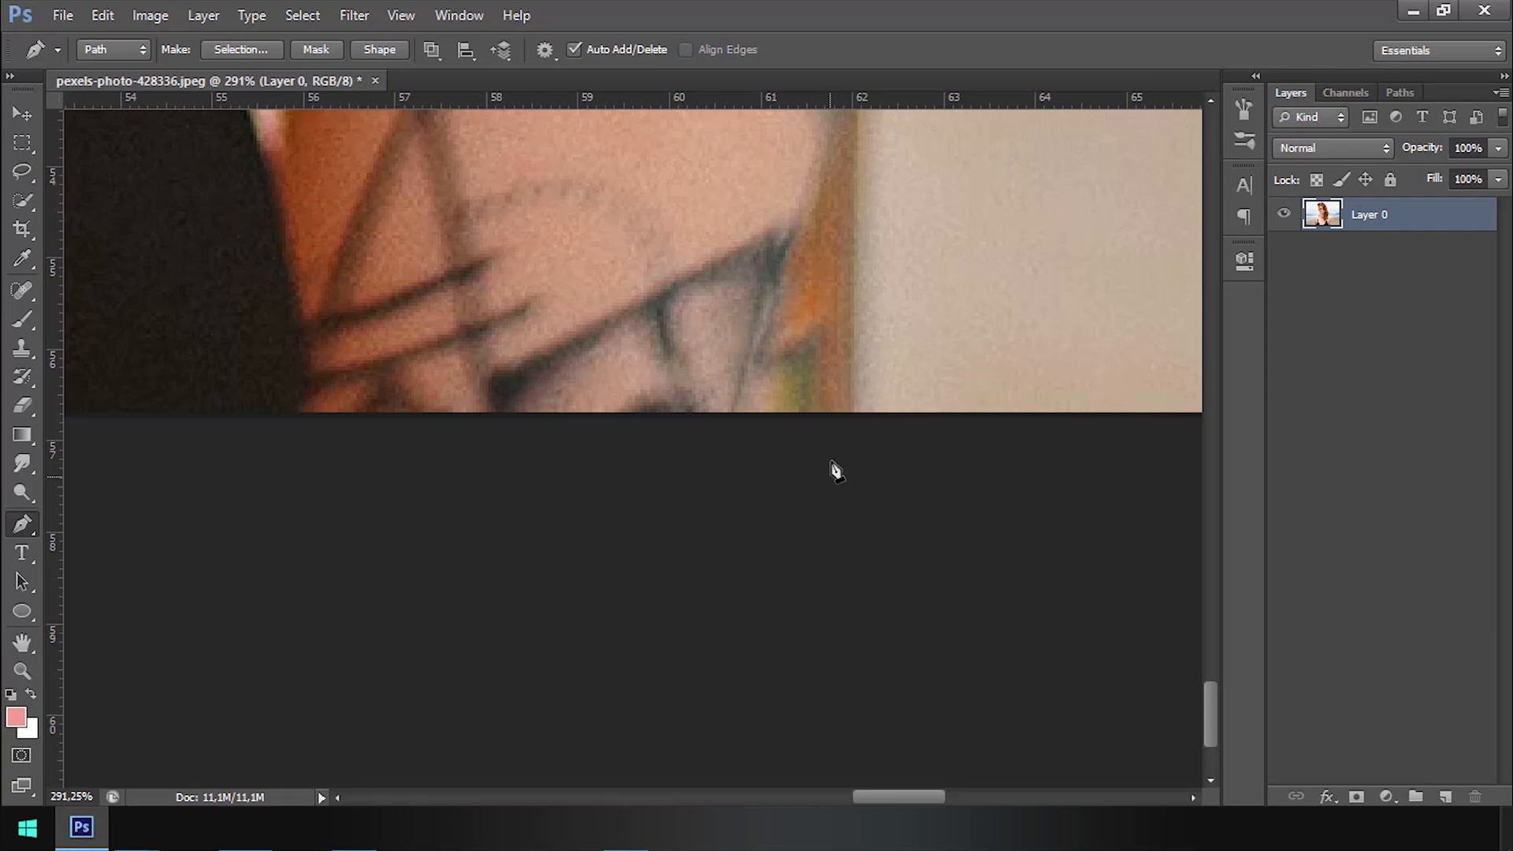
click(845, 419)
Step: Extend the path up the tattooed arm's outer edge and over the shoulder with straight segments
key(super)
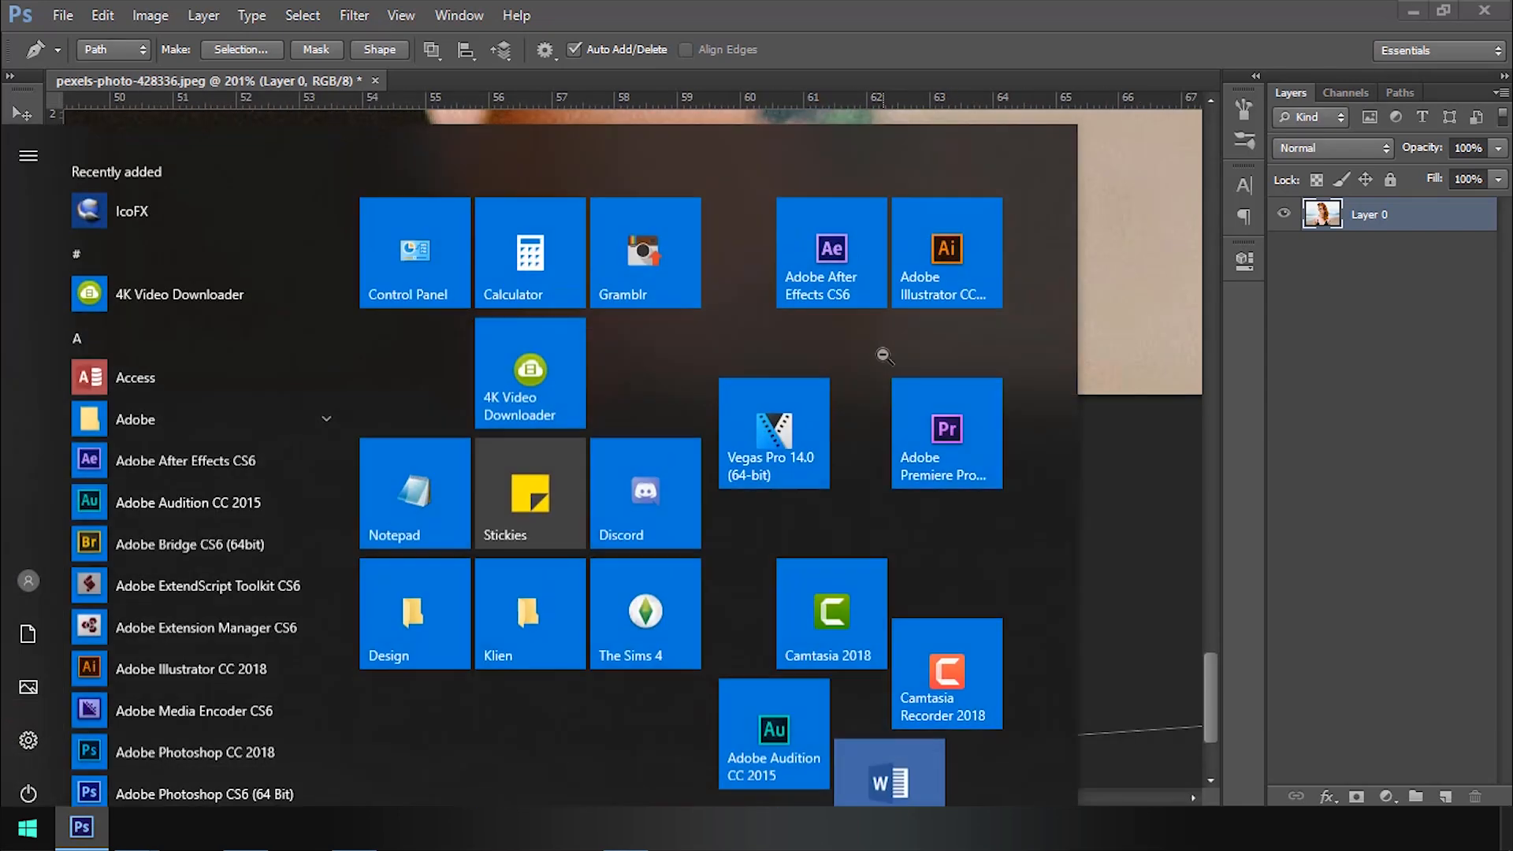
key(super)
drag(864, 353, 880, 566)
scroll(883, 562, down, 3)
drag(905, 467, 906, 499)
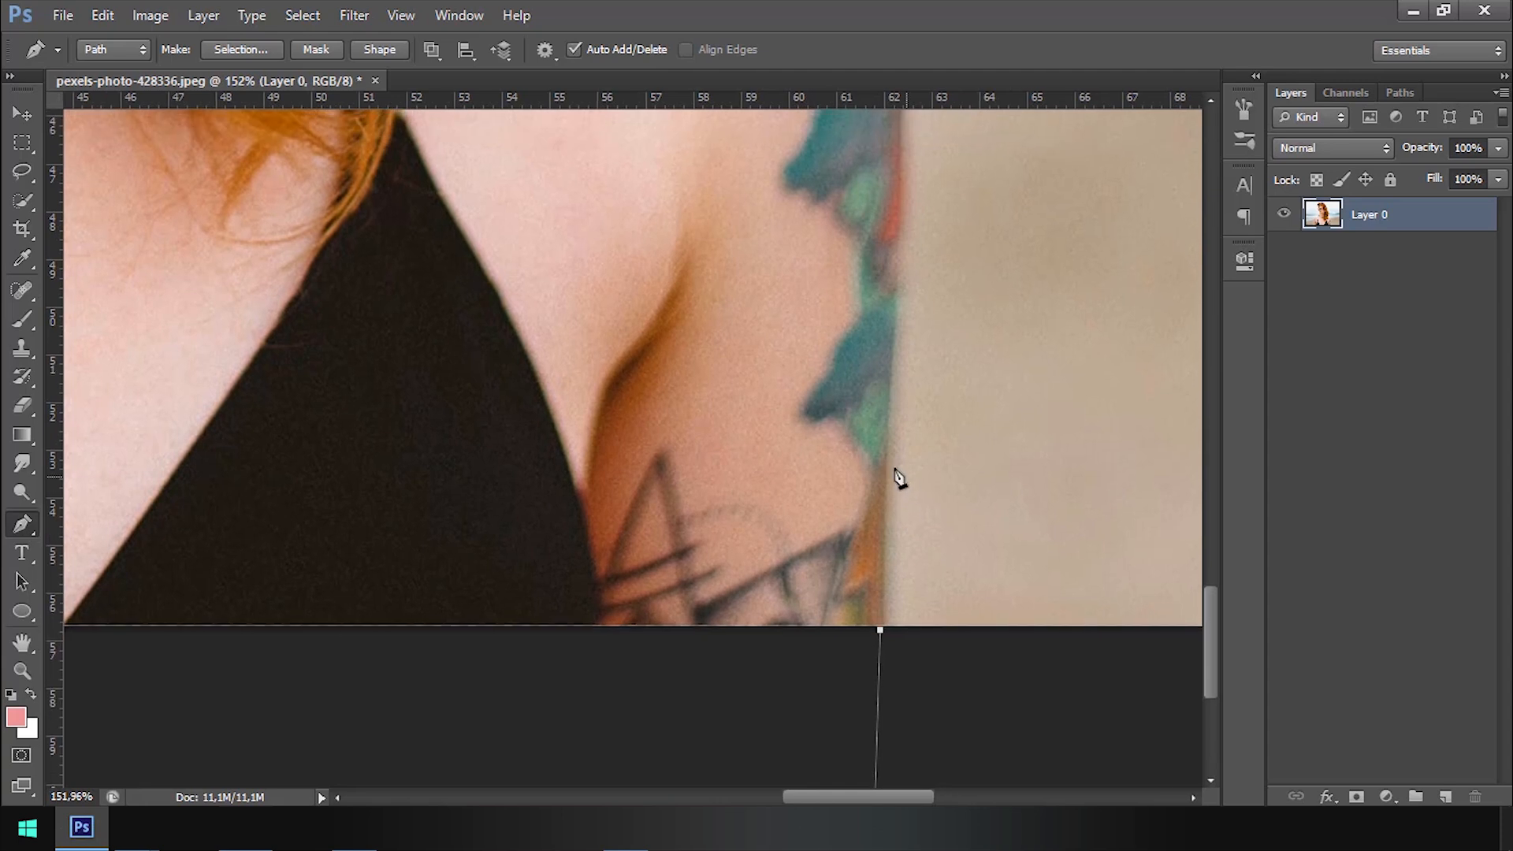
scroll(919, 467, down, 4)
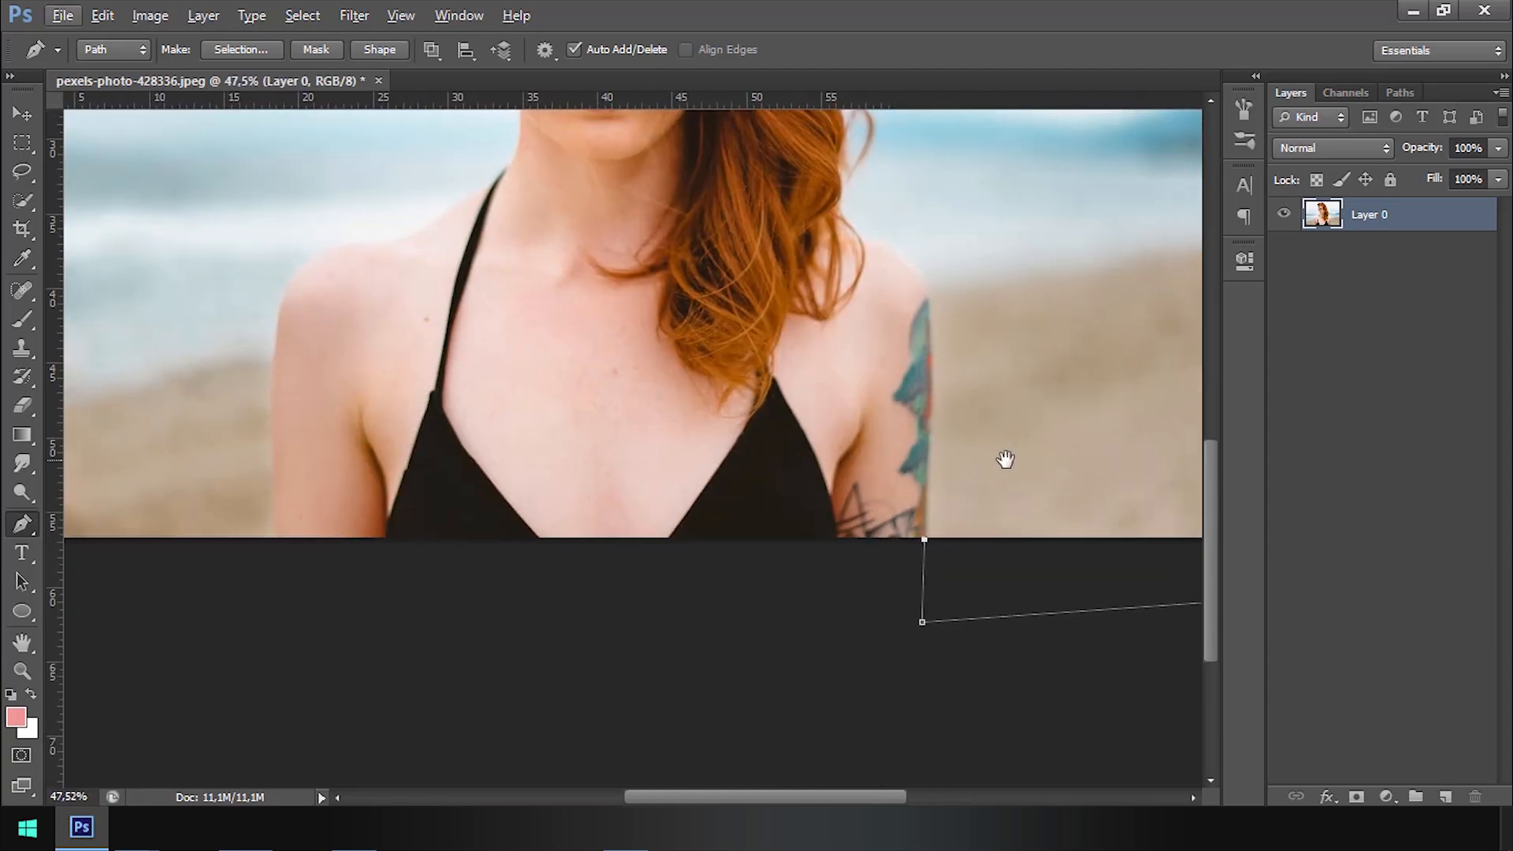
scroll(956, 547, up, 4)
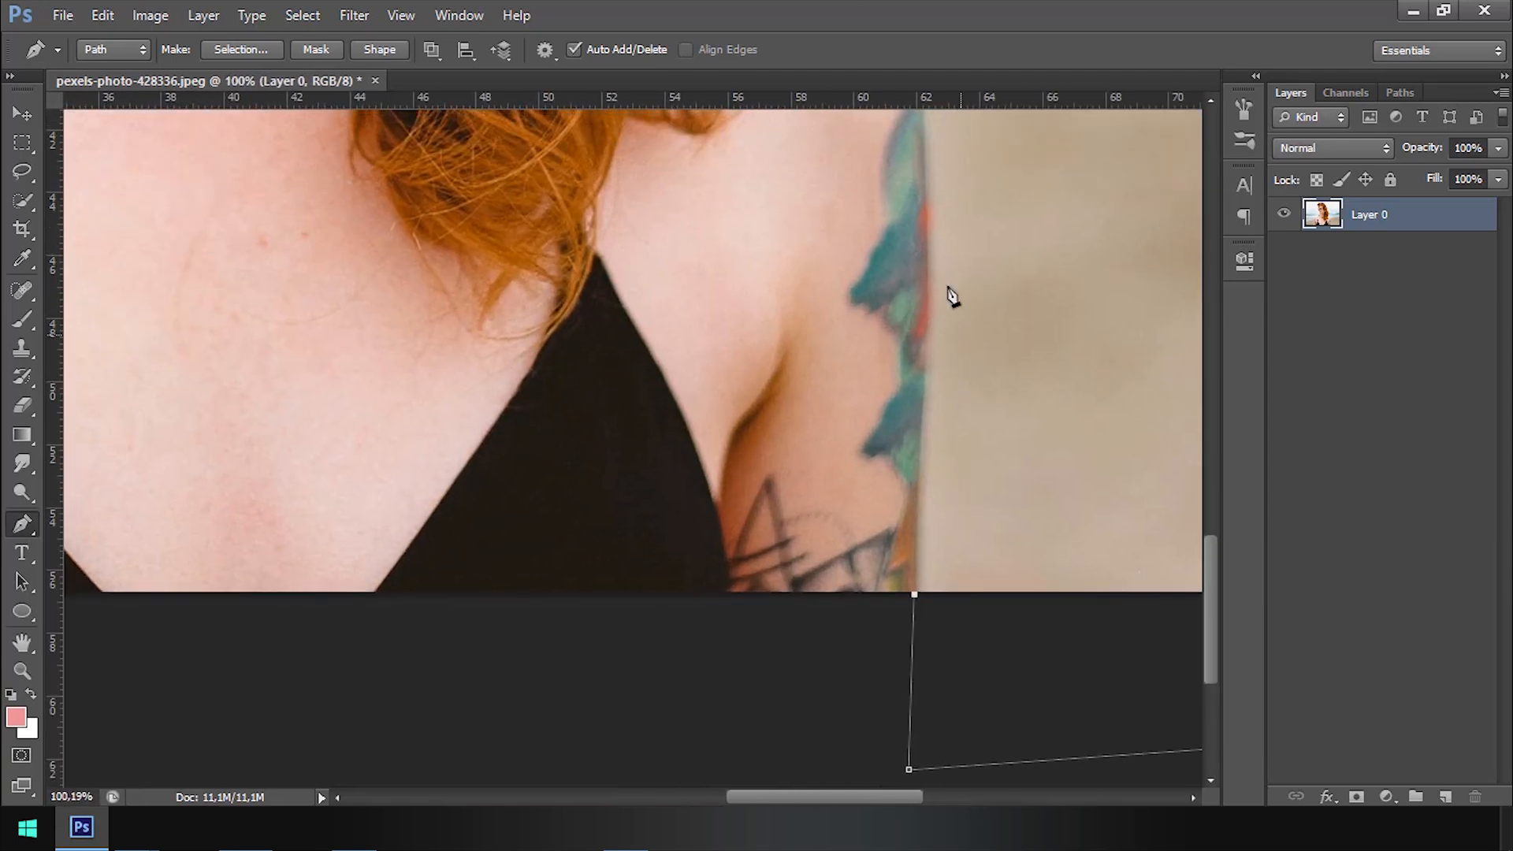
scroll(949, 337, up, 3)
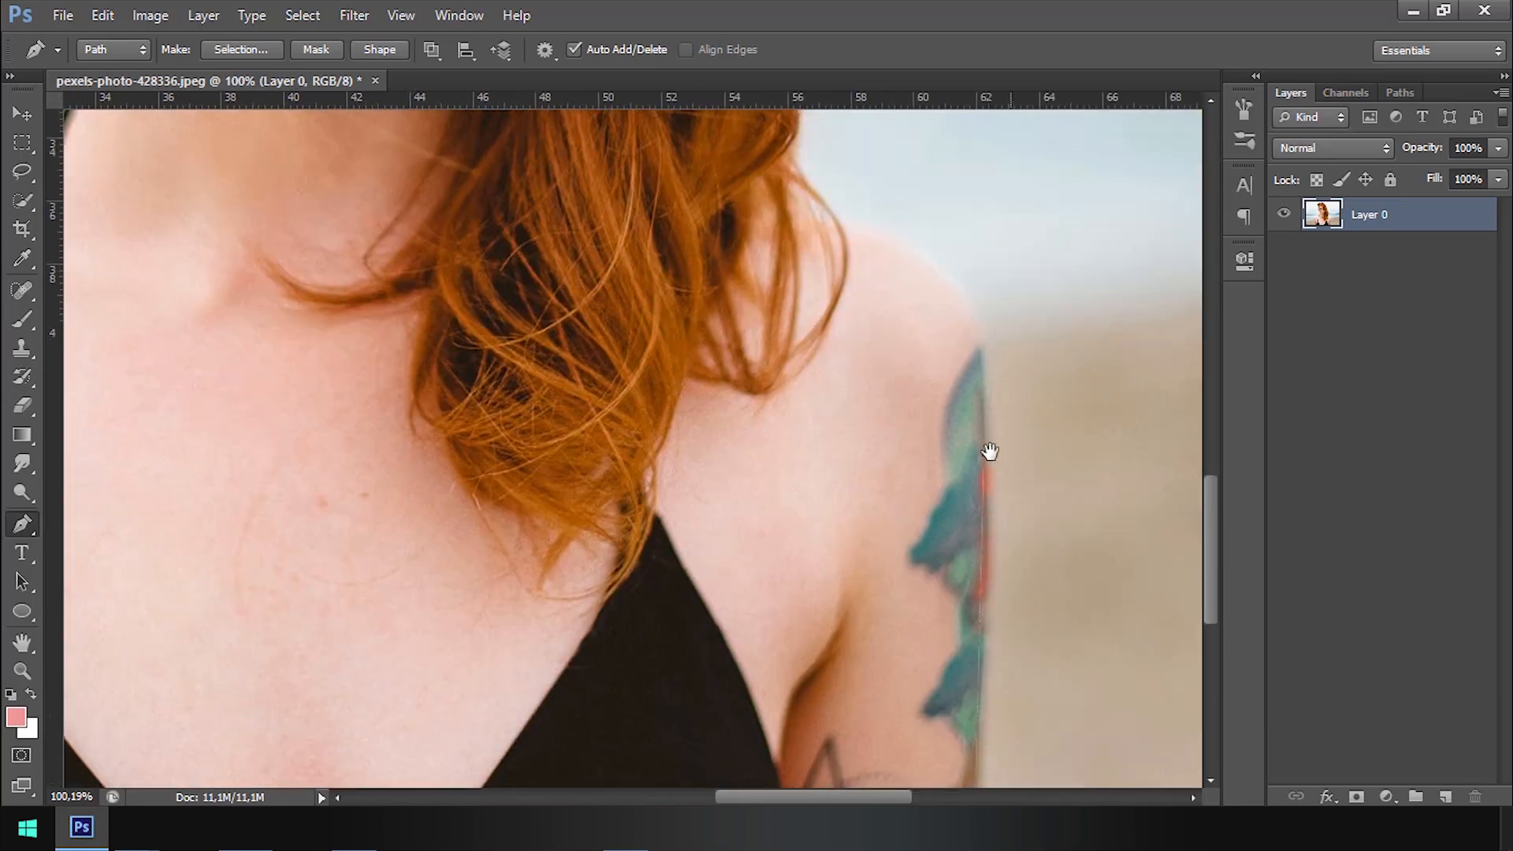
click(965, 306)
click(842, 173)
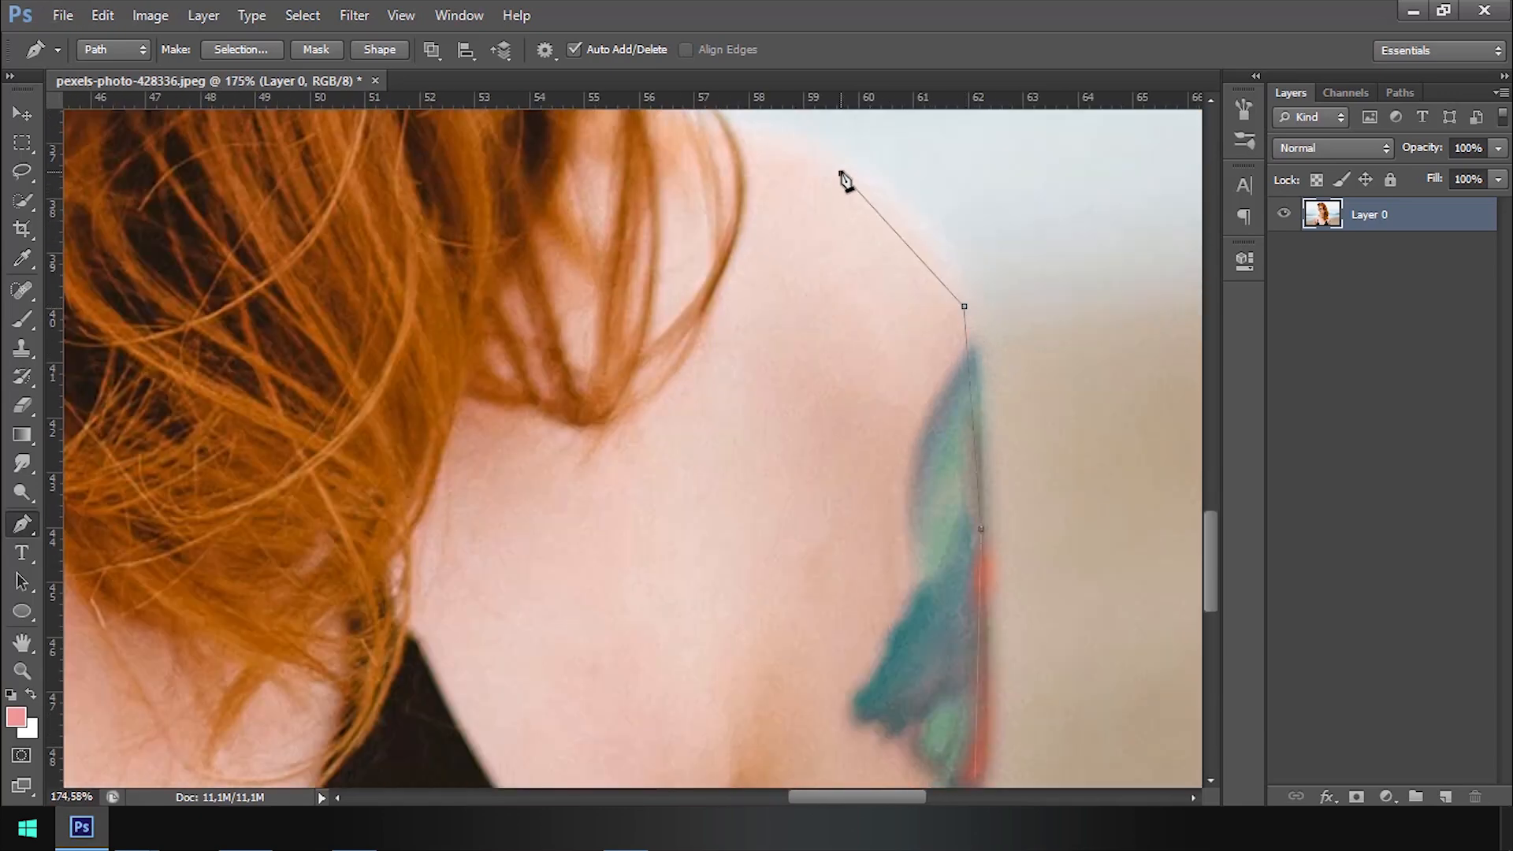
Step: Add an anchor point mid-way on the upper shoulder segment and pull it outward to follow the shoulder's curve
click(901, 237)
drag(901, 237, 919, 229)
drag(1035, 359, 987, 264)
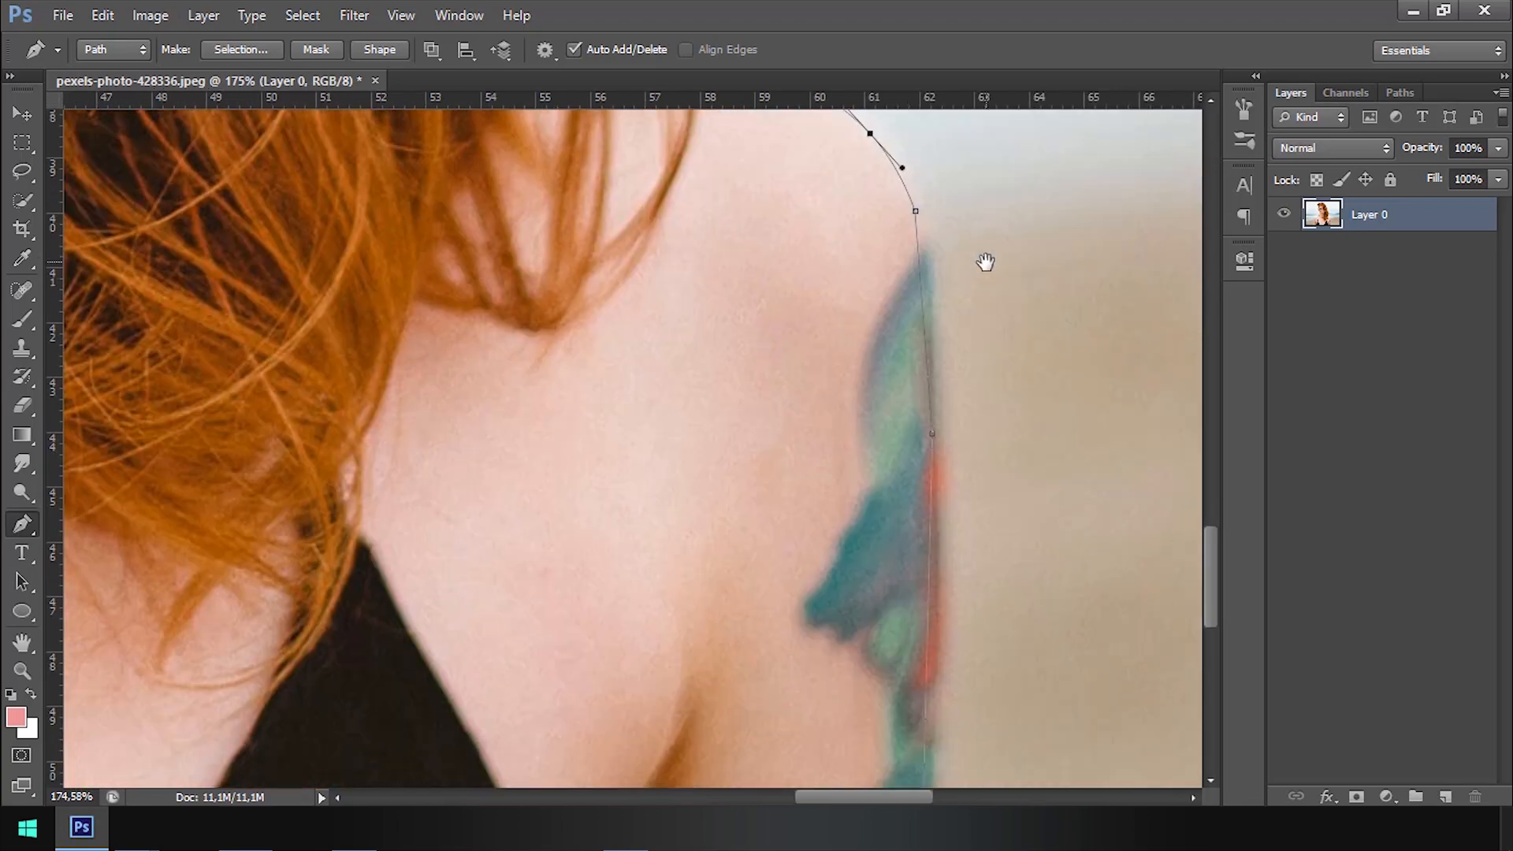
Step: Continue the path along the shoulder to the outer hair strand and curve this stretch with an added anchor point
drag(1009, 504, 1067, 643)
drag(700, 283, 777, 410)
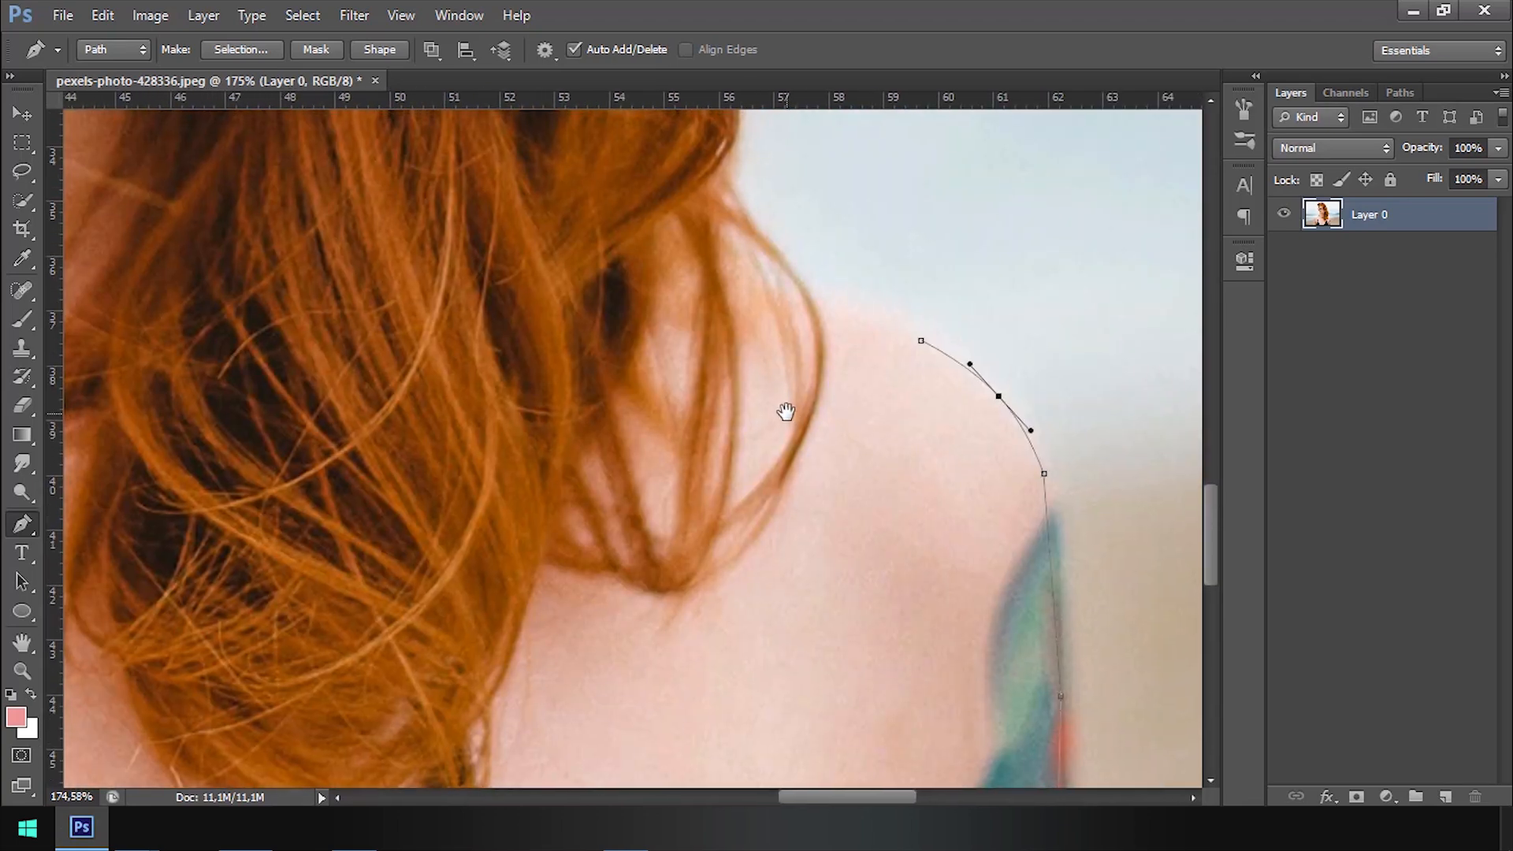
click(815, 300)
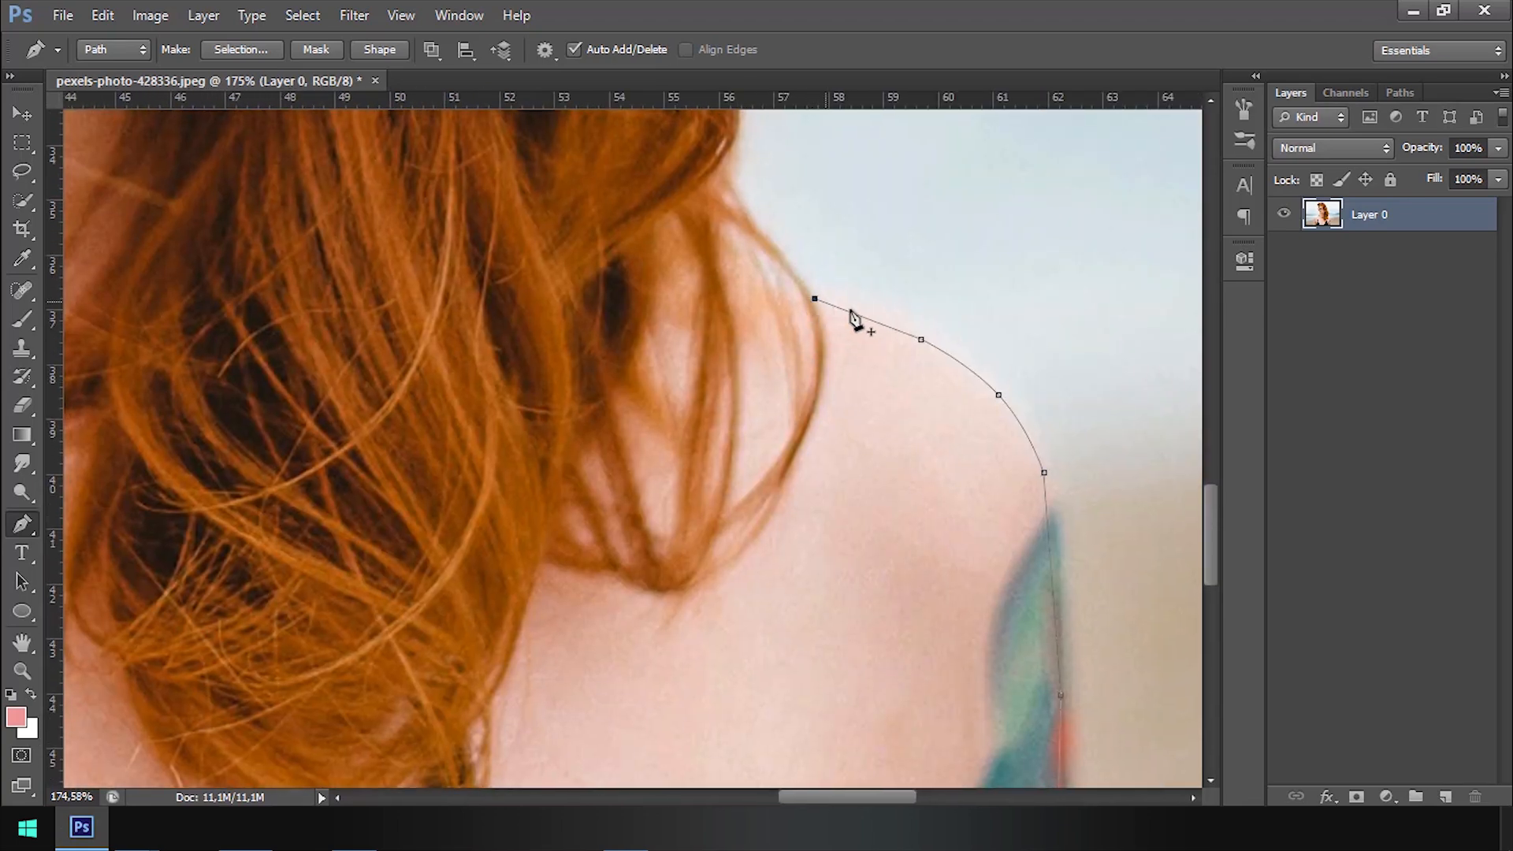
click(921, 339)
drag(867, 323, 868, 318)
drag(920, 340, 928, 340)
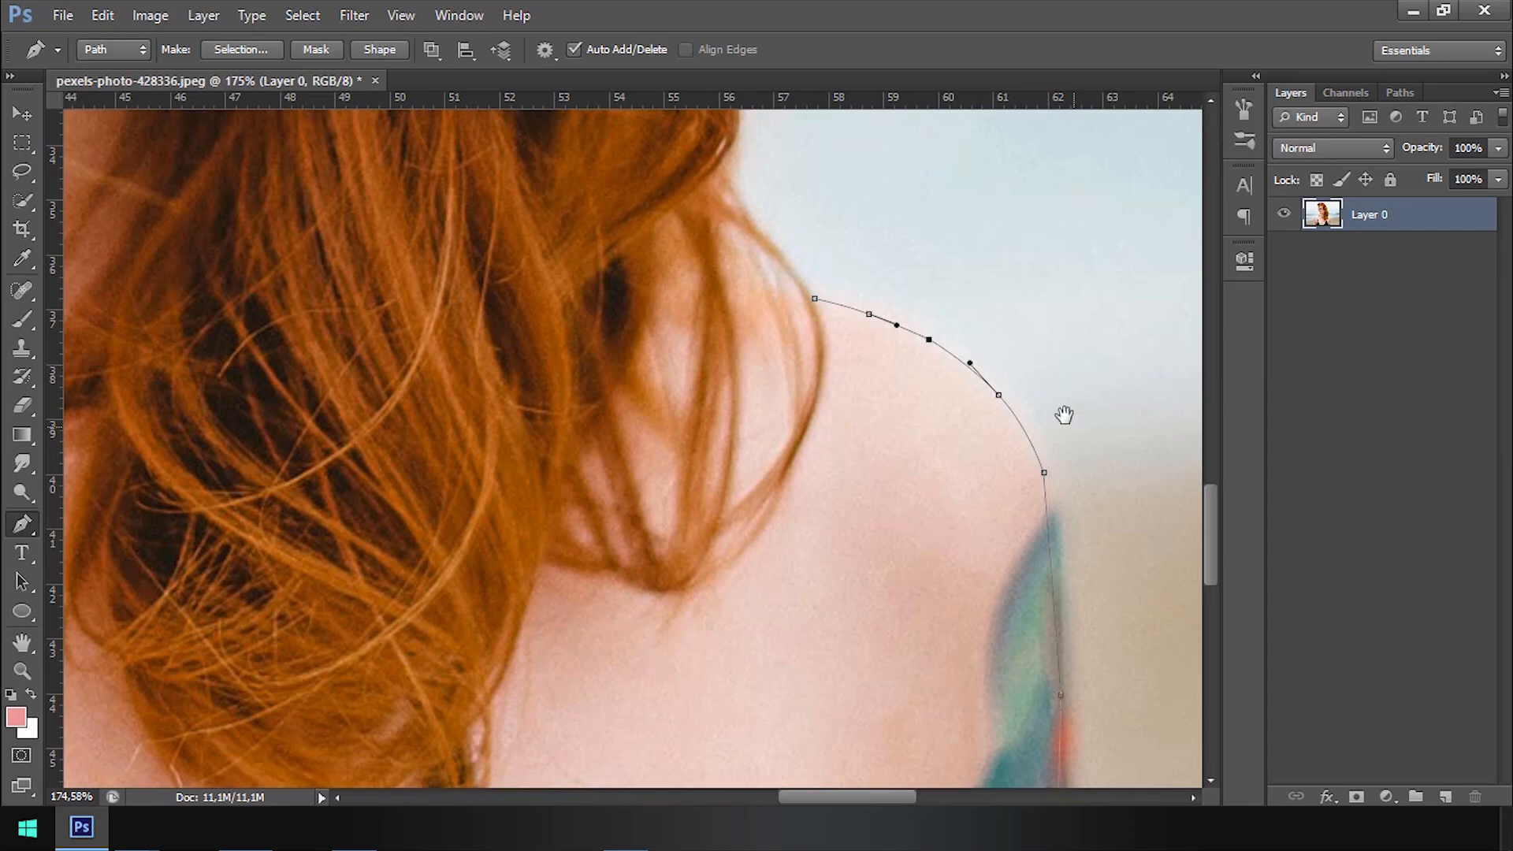
Step: Add anchor points to the path beside the arm tattoo and shift it outward to match the arm's edge
drag(1064, 415, 953, 246)
scroll(969, 355, up, 3)
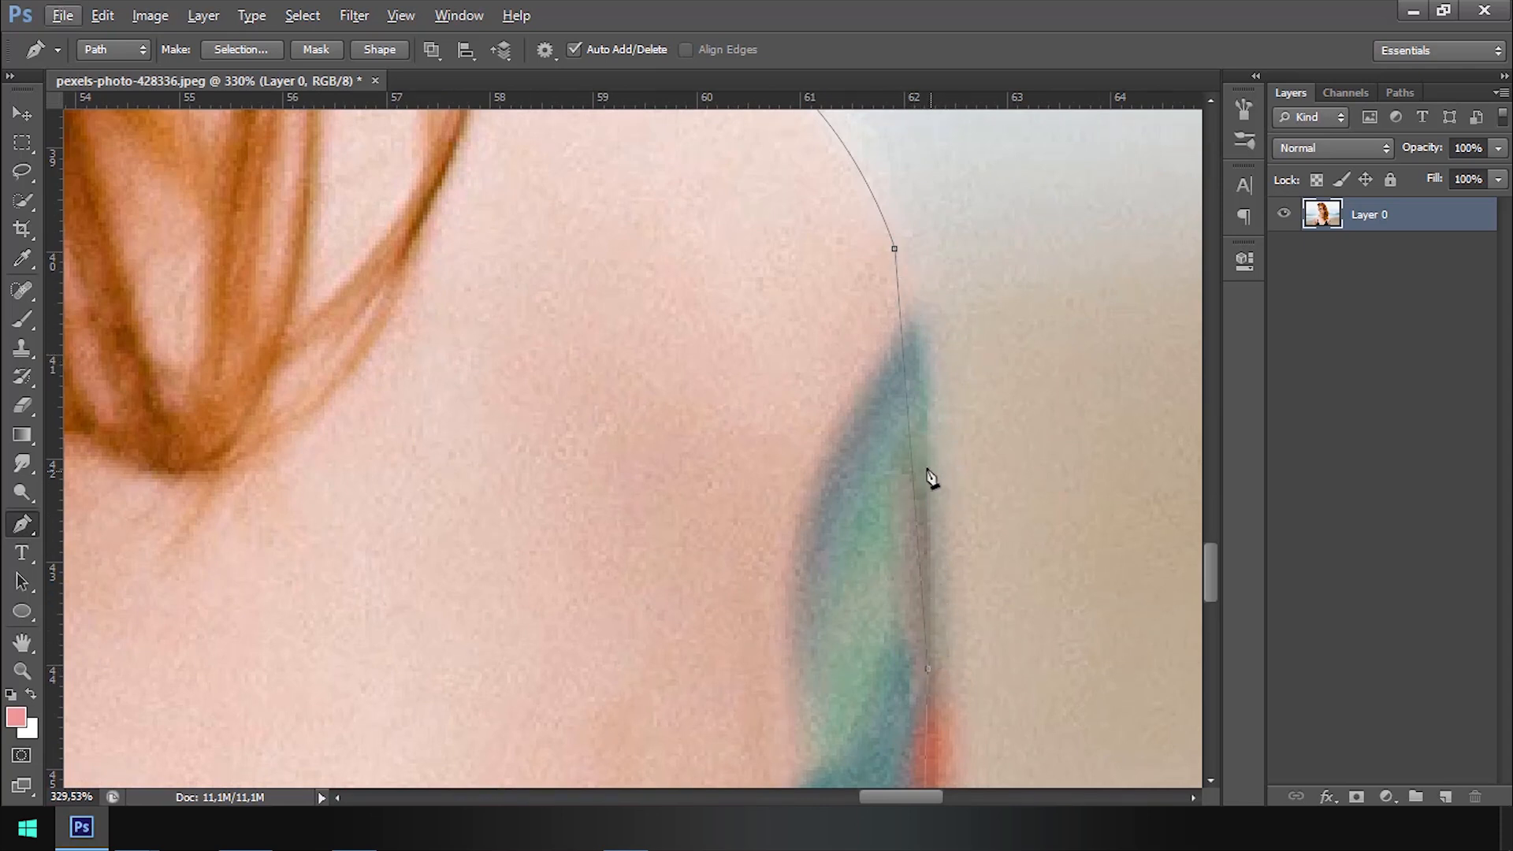
click(911, 424)
drag(910, 415, 927, 395)
drag(982, 456, 947, 119)
scroll(959, 355, down, 5)
click(924, 544)
drag(949, 622, 967, 242)
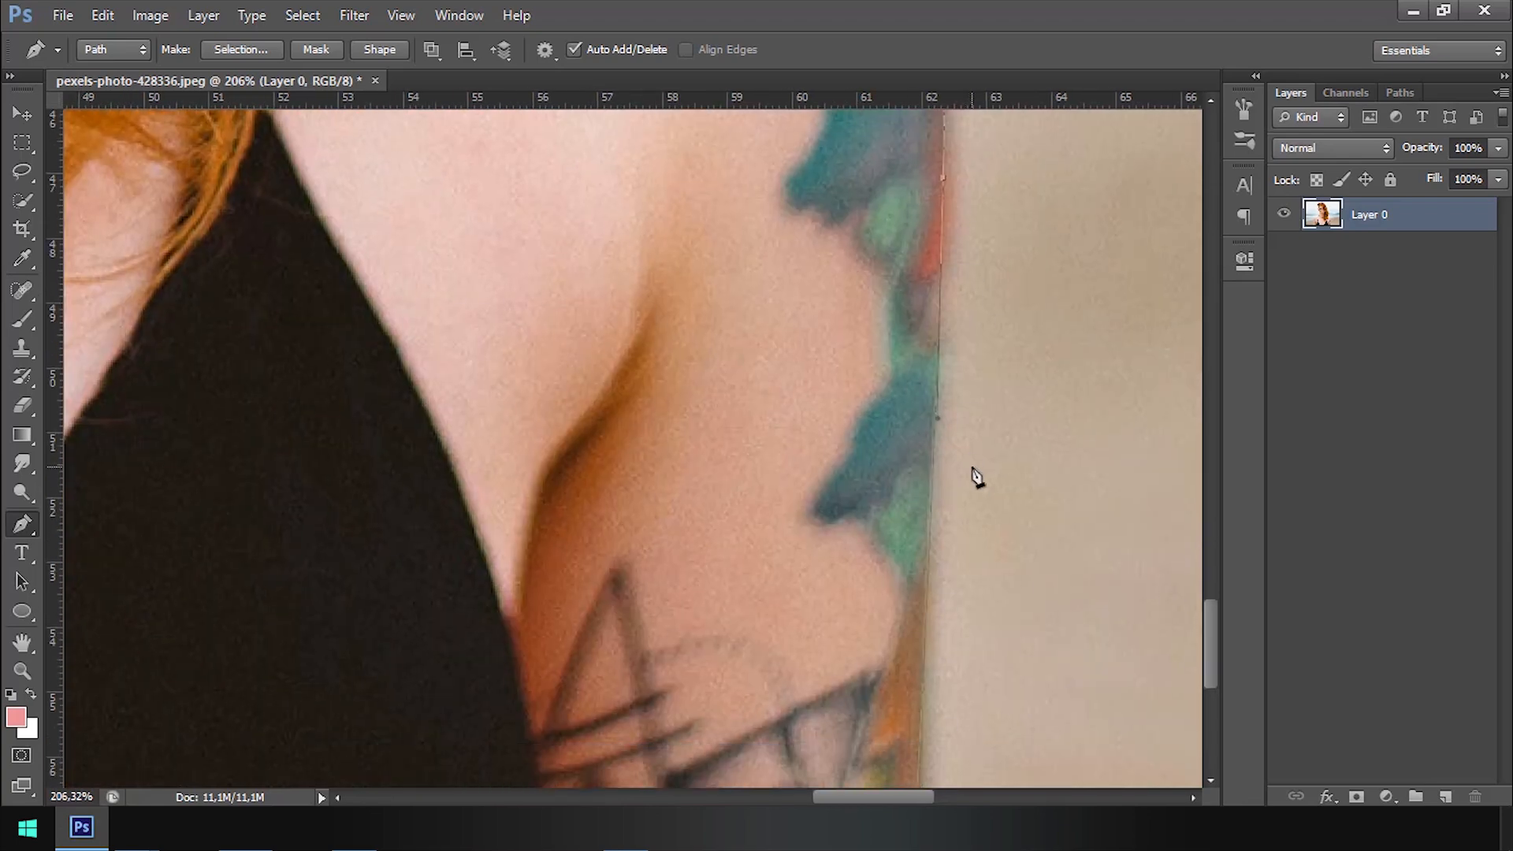
Step: Resume the path from its shoulder end up along the loose hair strand and bend the new segment outward
drag(898, 134, 865, 529)
scroll(780, 409, up, 5)
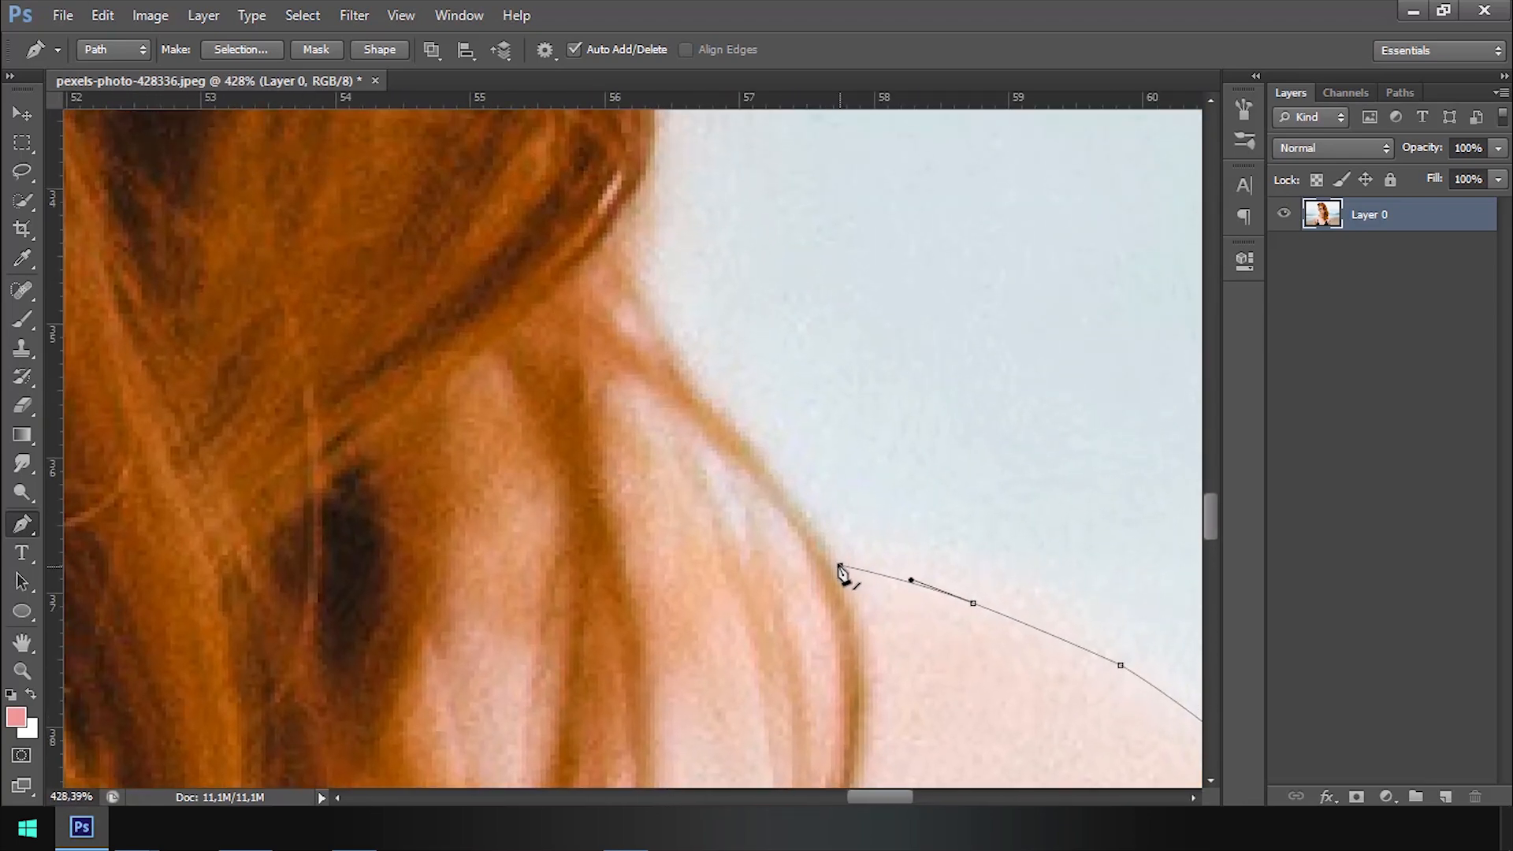
click(840, 567)
click(674, 357)
drag(753, 458, 763, 456)
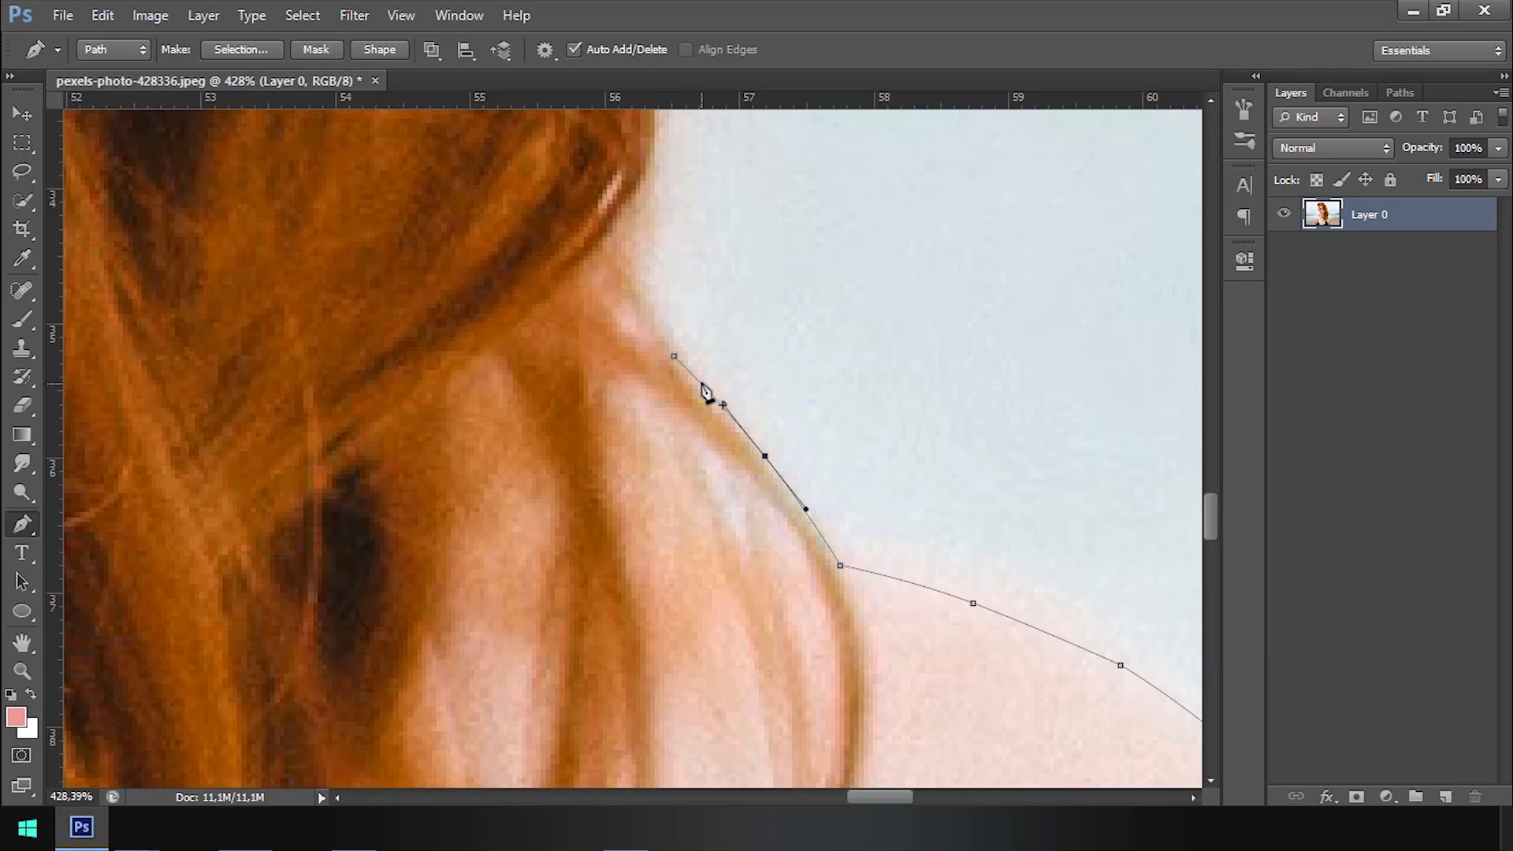
Step: Add another anchor point near the upper end of the hair-strand segment and nudge it inward onto the strand's edge
scroll(704, 392, up, 3)
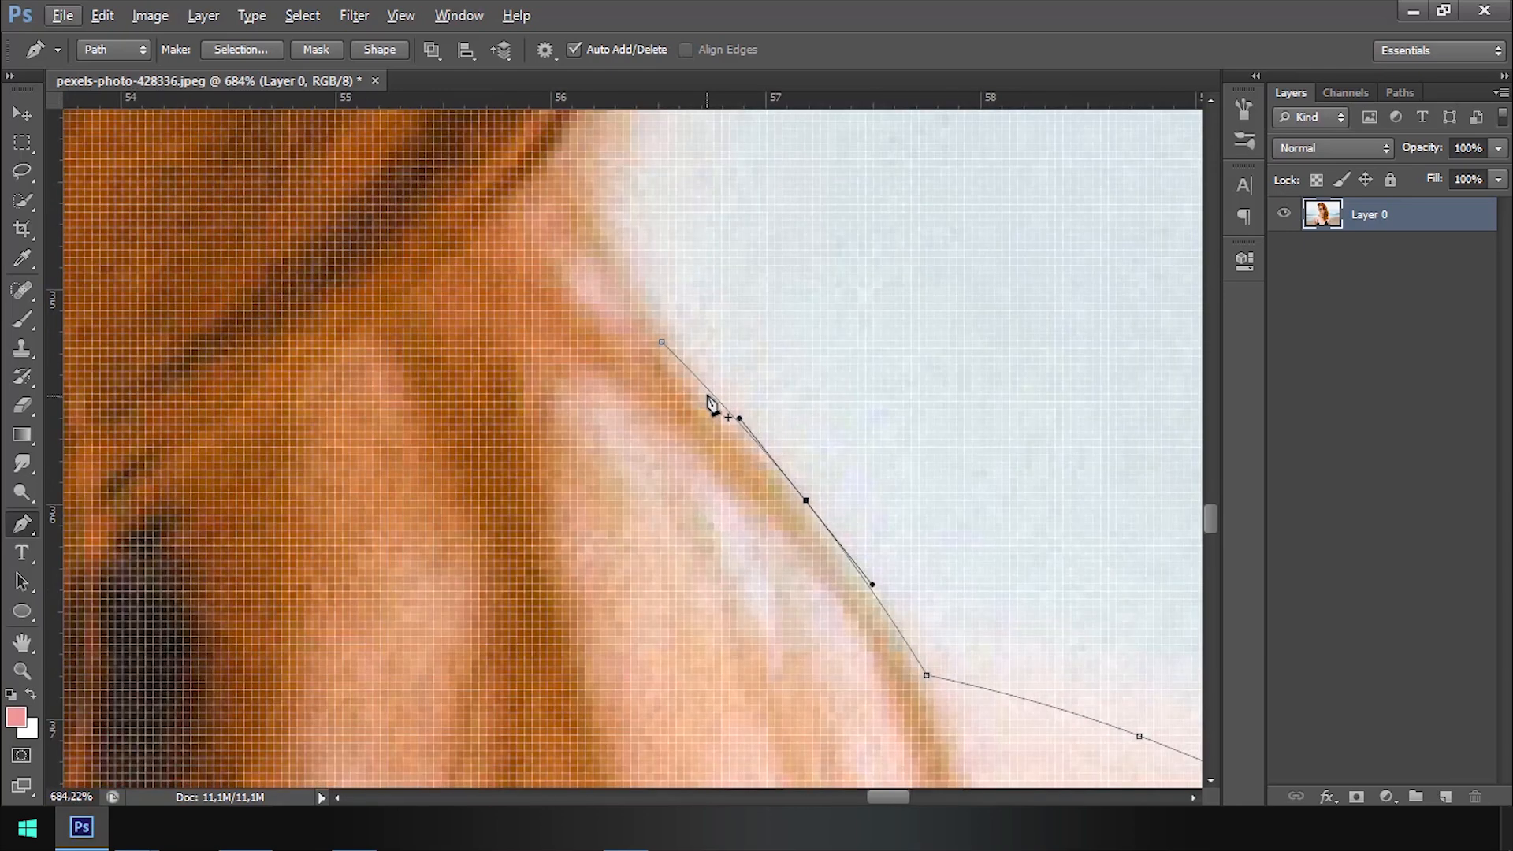
click(707, 386)
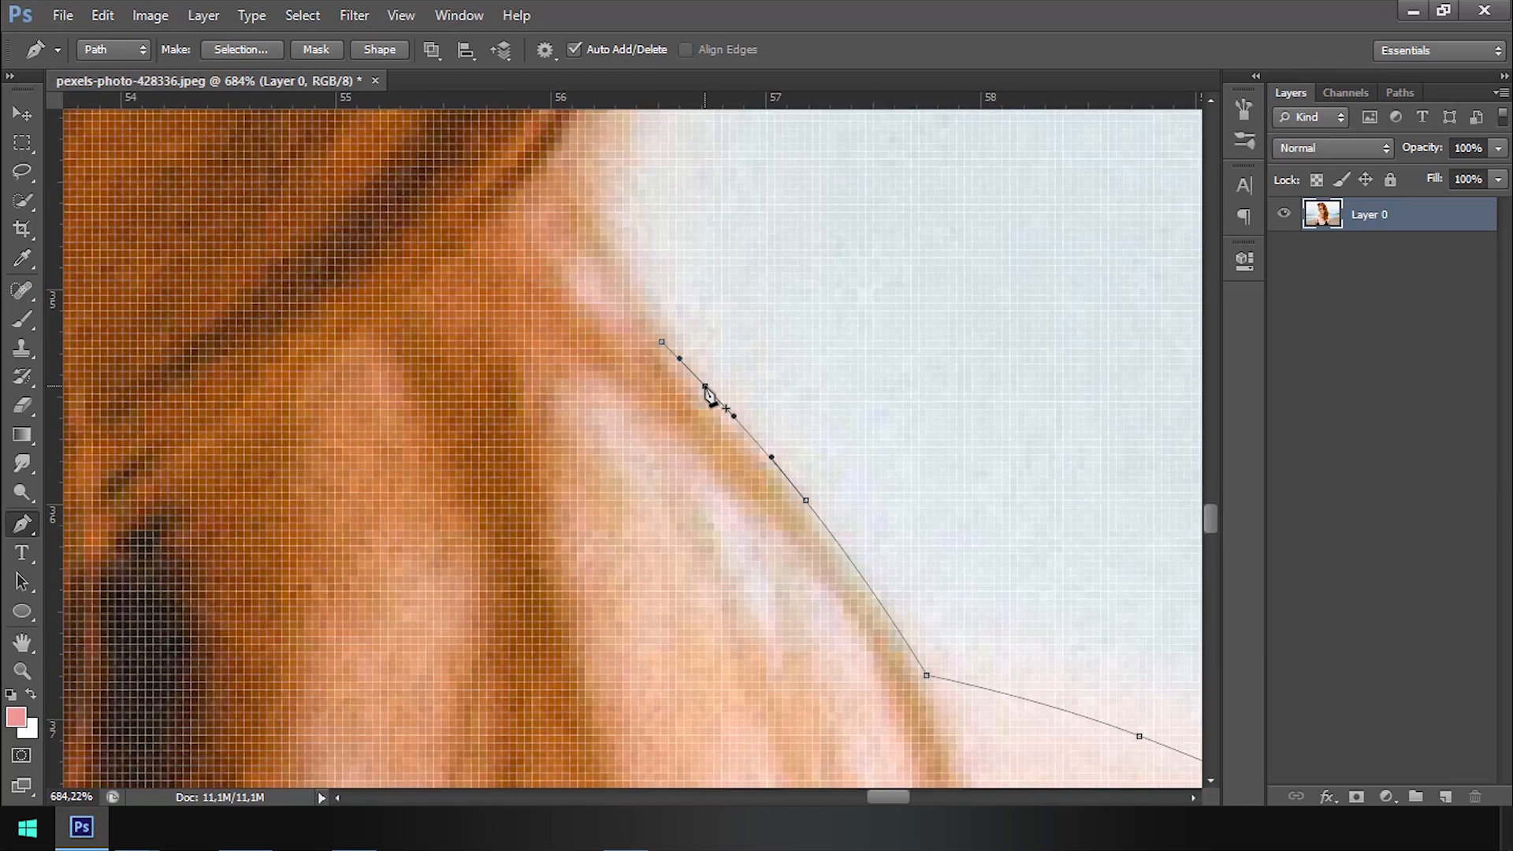
drag(706, 386, 700, 395)
scroll(736, 320, down, 1)
scroll(736, 324, down, 5)
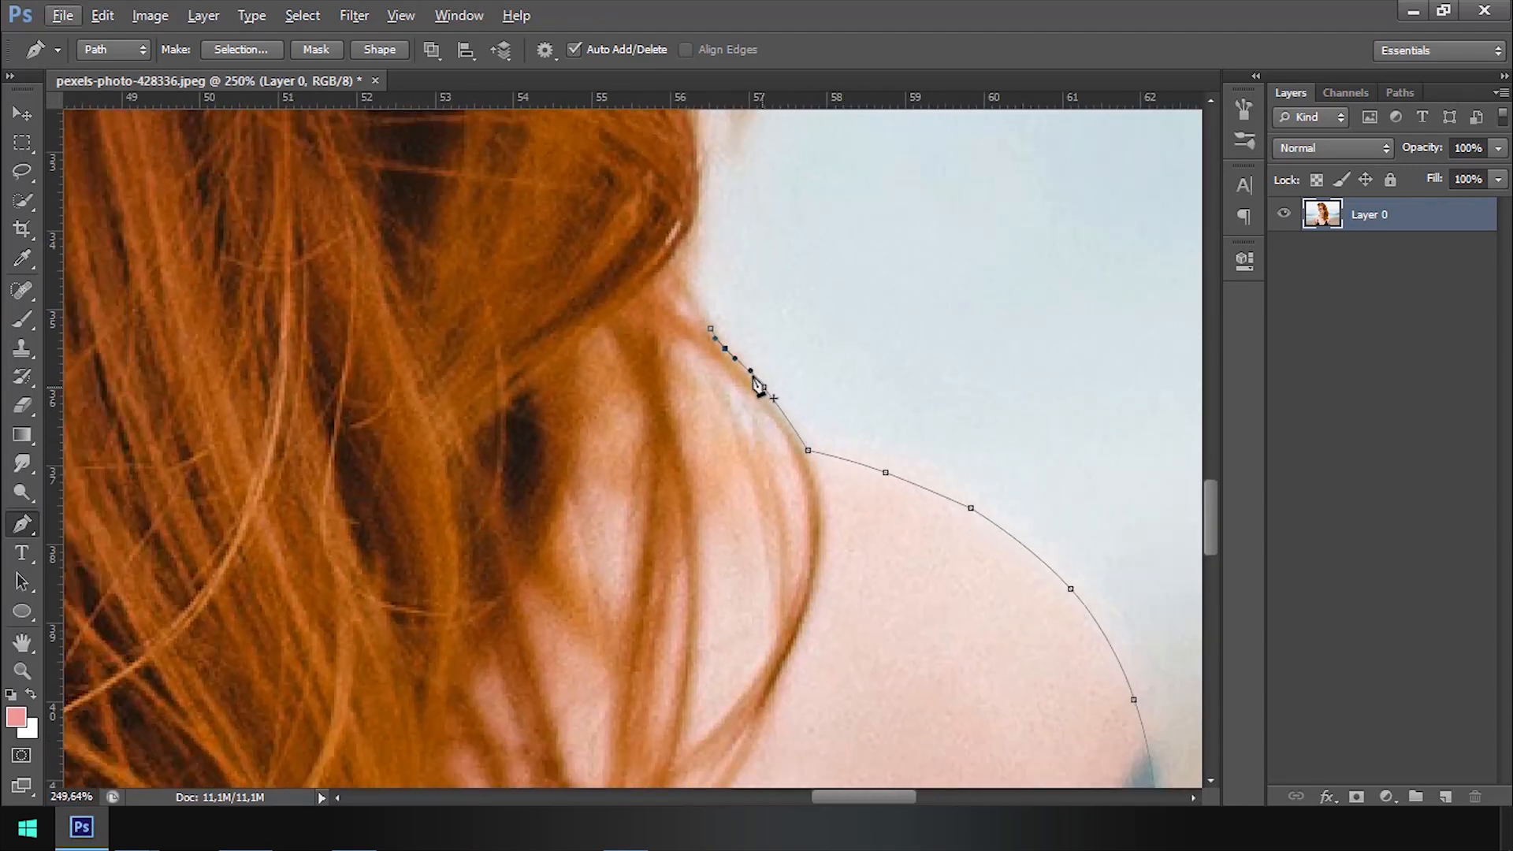
scroll(712, 285, down, 10)
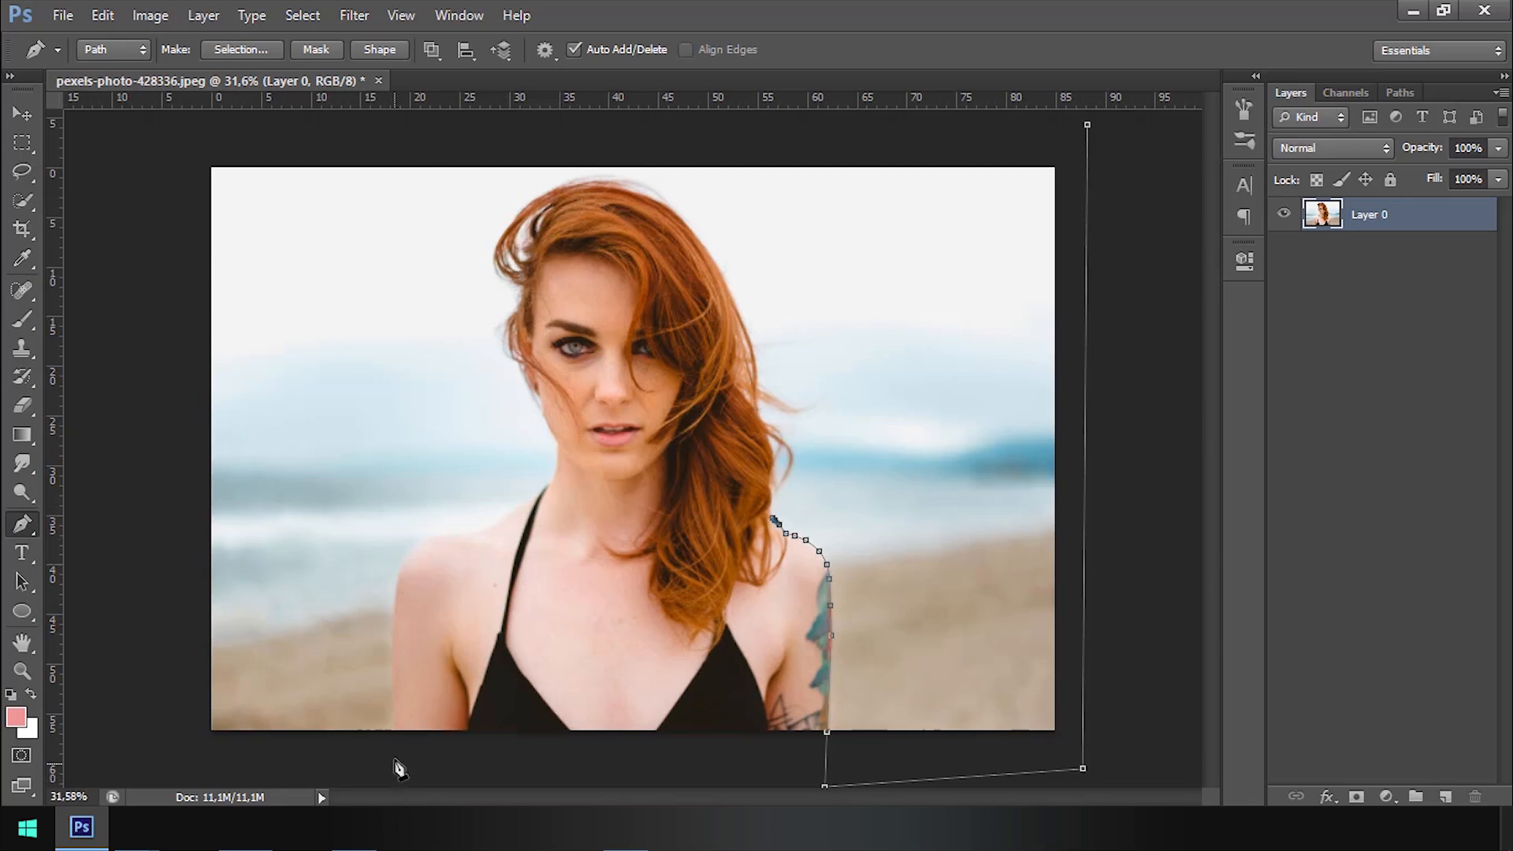
Step: Continue the pen path from the shoulder up the outer edge of the long hair towards the loose strand
scroll(820, 433, up, 10)
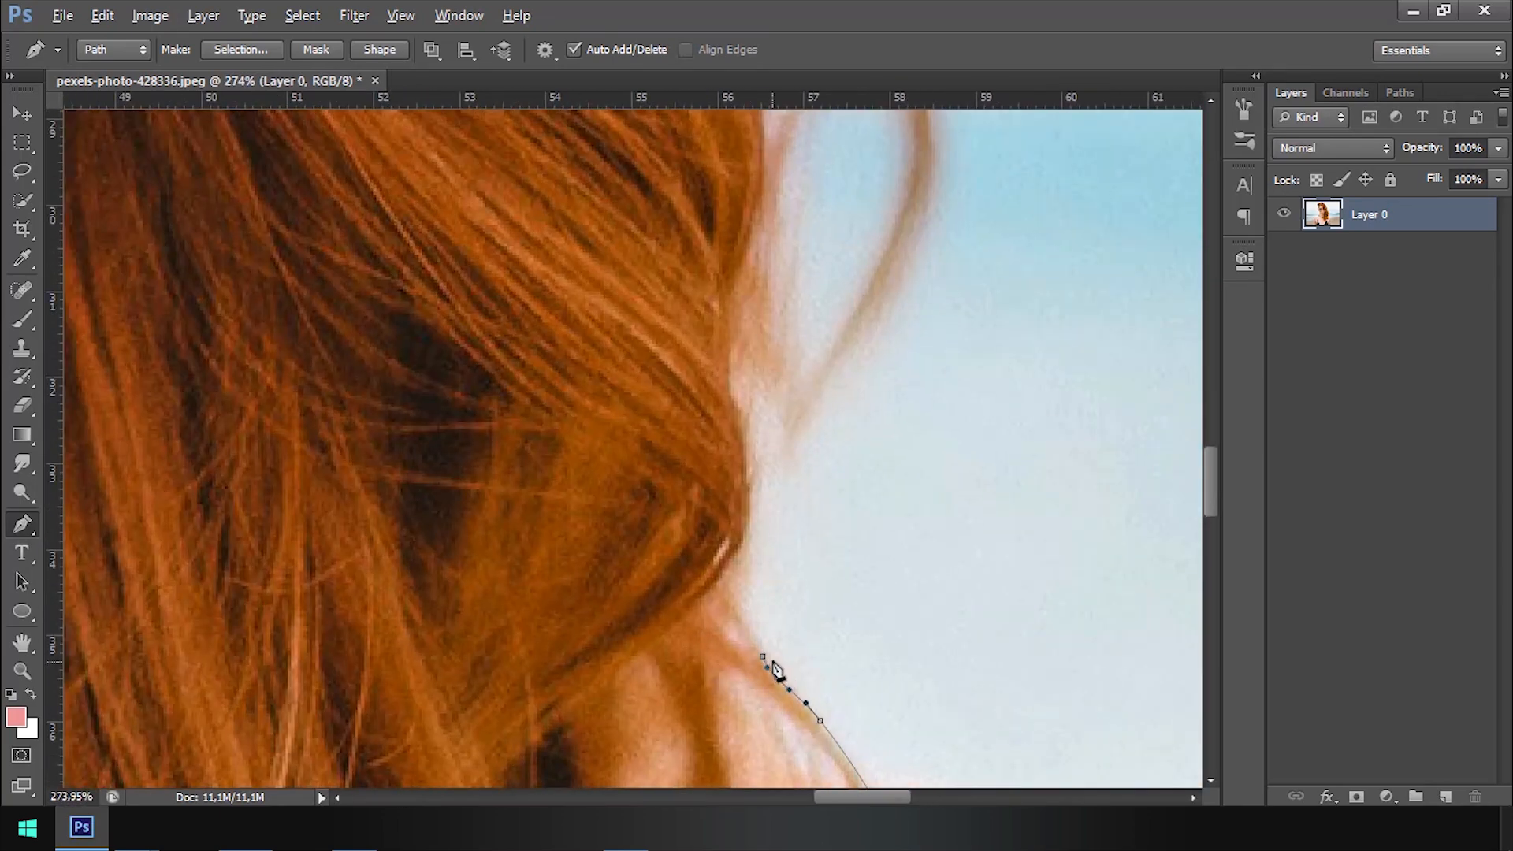
scroll(777, 670, up, 3)
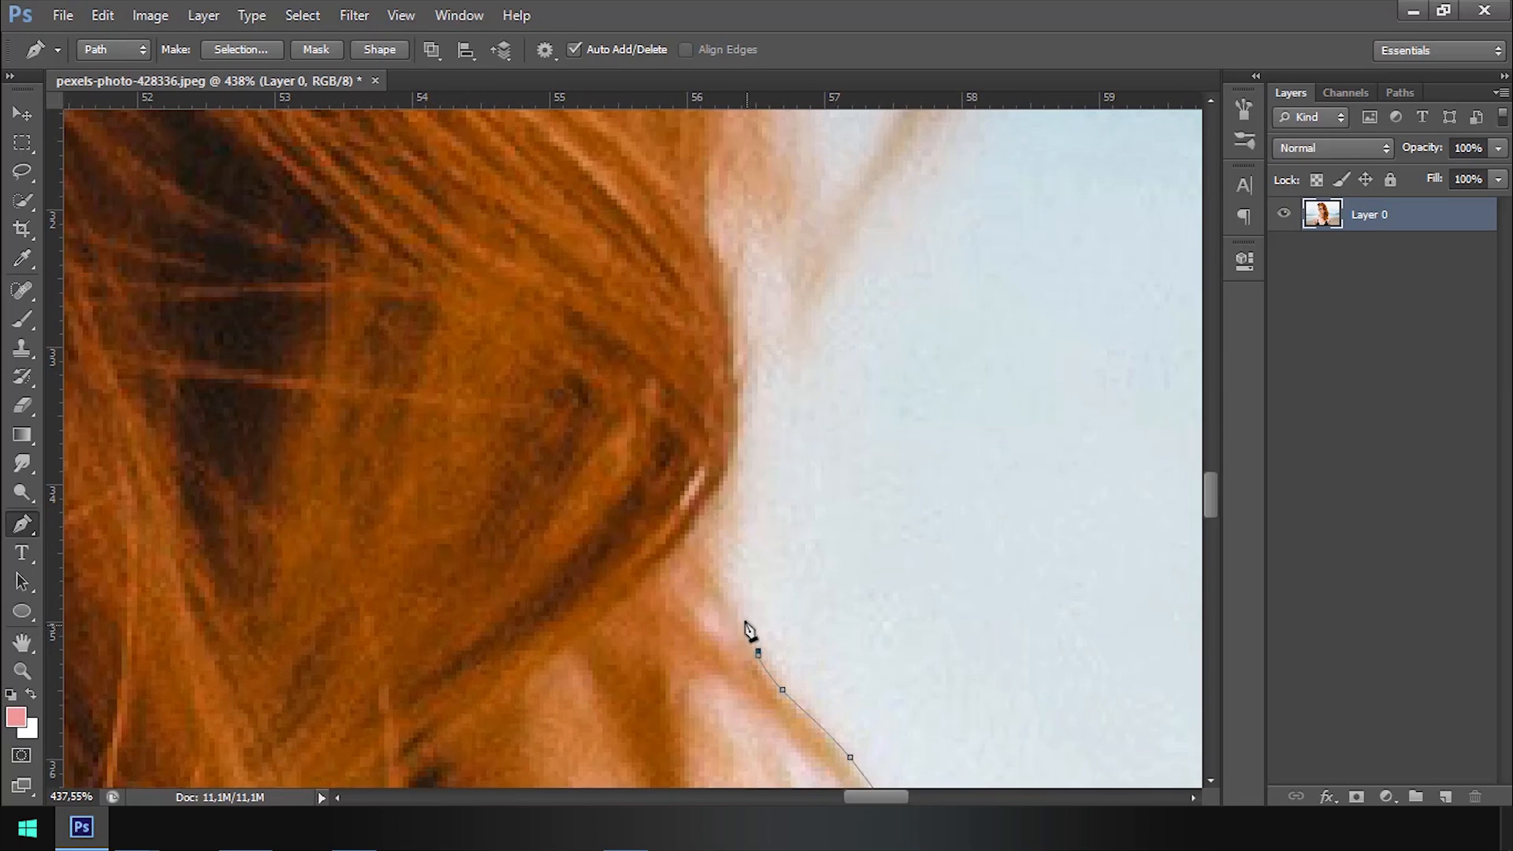
drag(743, 612, 712, 517)
drag(740, 454, 745, 416)
drag(759, 347, 733, 497)
drag(699, 428, 679, 396)
scroll(703, 276, down, 3)
drag(680, 355, 768, 523)
scroll(700, 261, up, 3)
click(764, 362)
drag(730, 289, 792, 522)
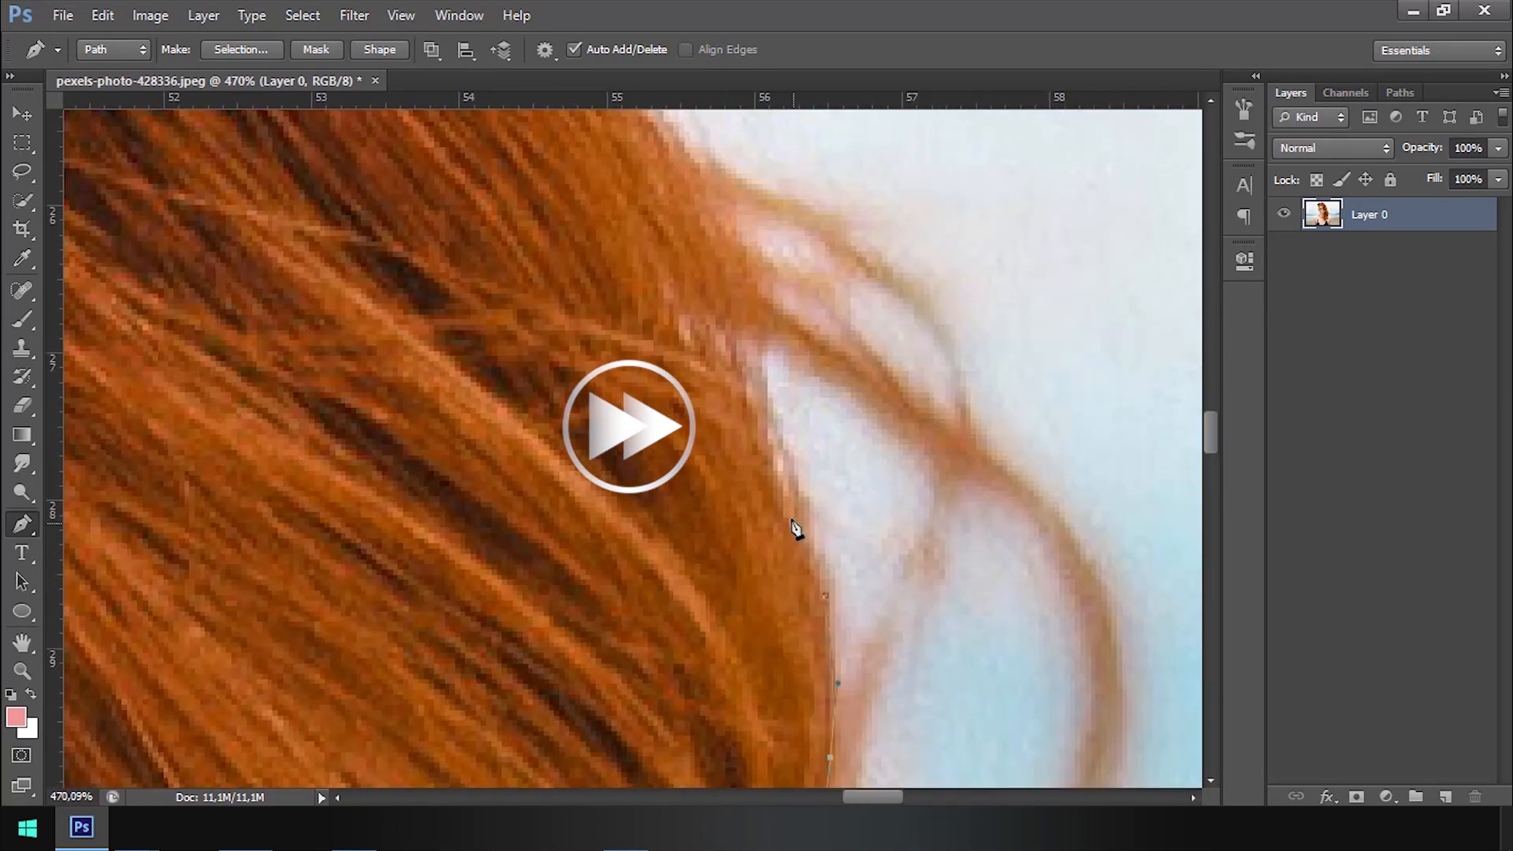
Step: Extend the path up the hair edge behind the loose strand to where the strand leaves the hair
click(770, 444)
drag(748, 362, 741, 338)
drag(743, 306, 862, 520)
scroll(827, 328, down, 6)
scroll(861, 409, up, 7)
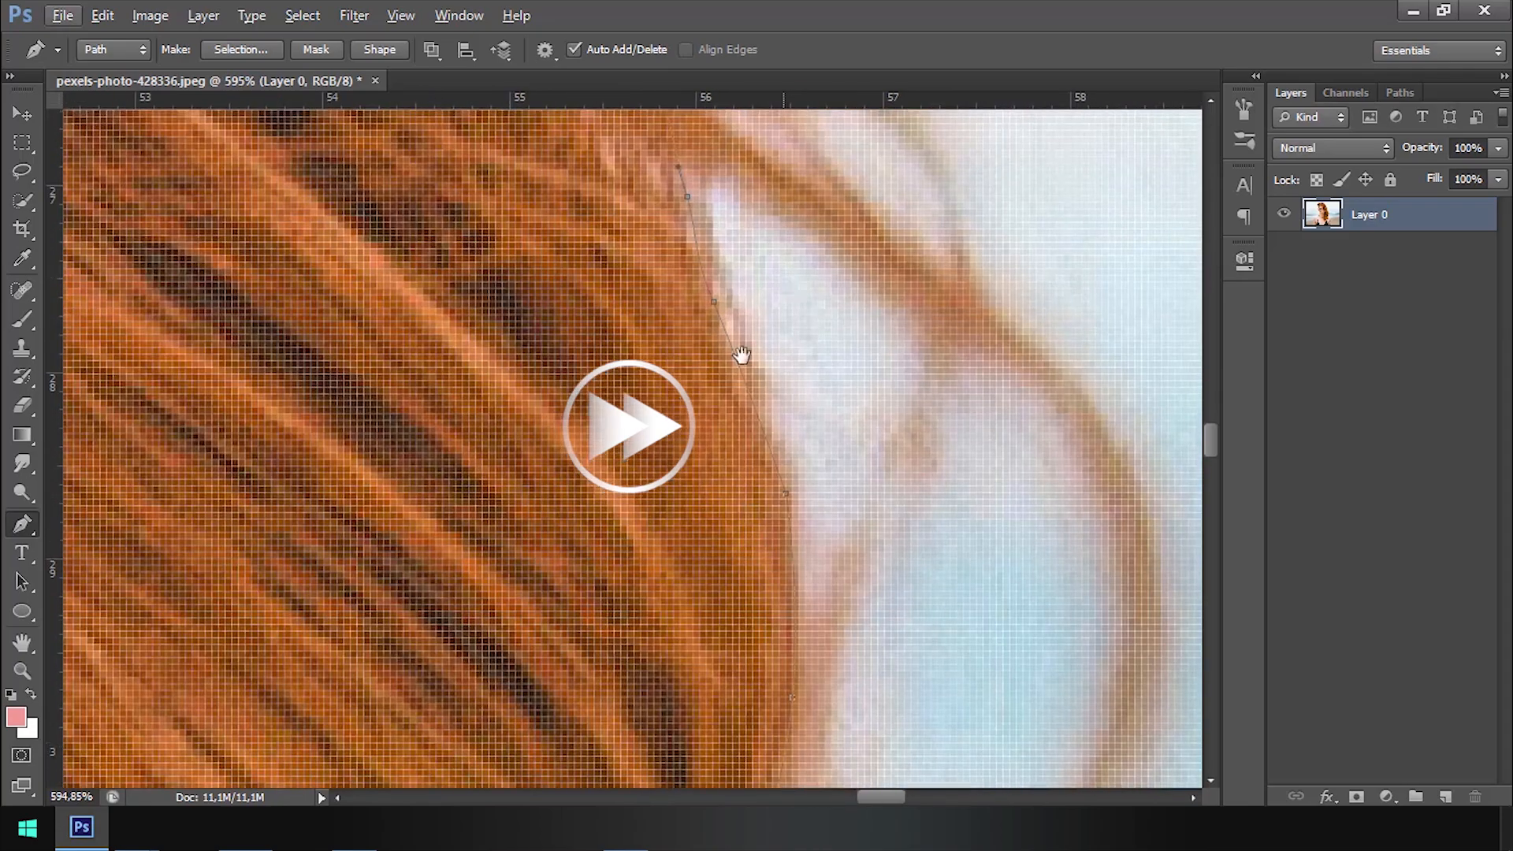
drag(742, 354, 713, 407)
scroll(713, 407, down, 6)
scroll(730, 336, up, 1)
Step: Trace the curved loose strand down its inner side, around its tip and back up its outer side
drag(834, 391, 878, 427)
drag(943, 512, 948, 558)
drag(920, 699, 804, 537)
click(740, 650)
click(715, 683)
drag(855, 471, 878, 402)
drag(880, 267, 856, 217)
drag(800, 175, 869, 559)
click(838, 540)
drag(764, 481, 734, 456)
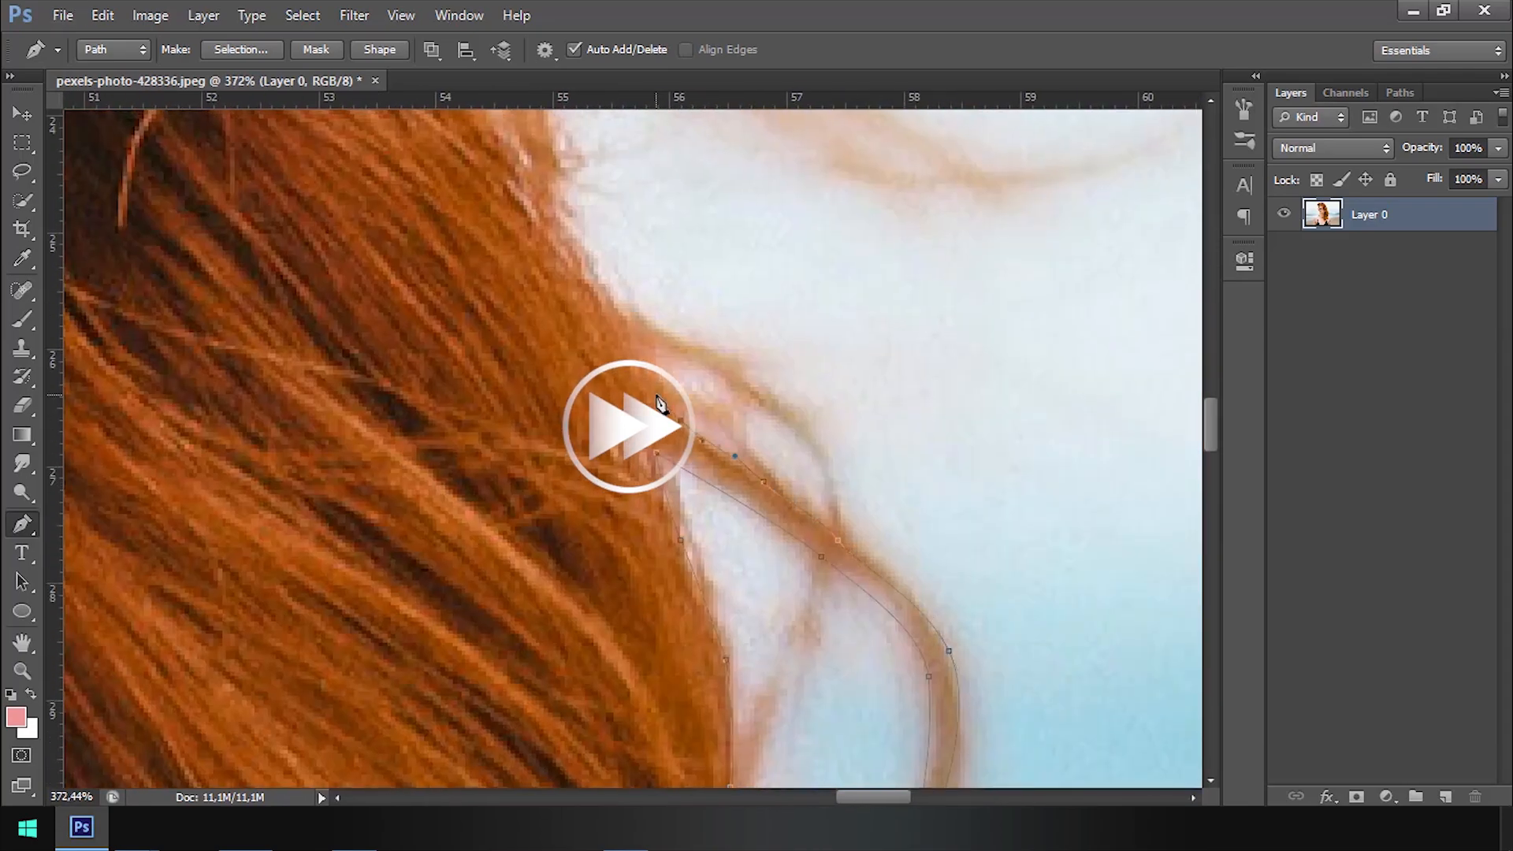
Step: Outline the smaller thin strand above the loose one with anchors along both sides back to the hair
drag(832, 519, 853, 551)
scroll(847, 544, up, 3)
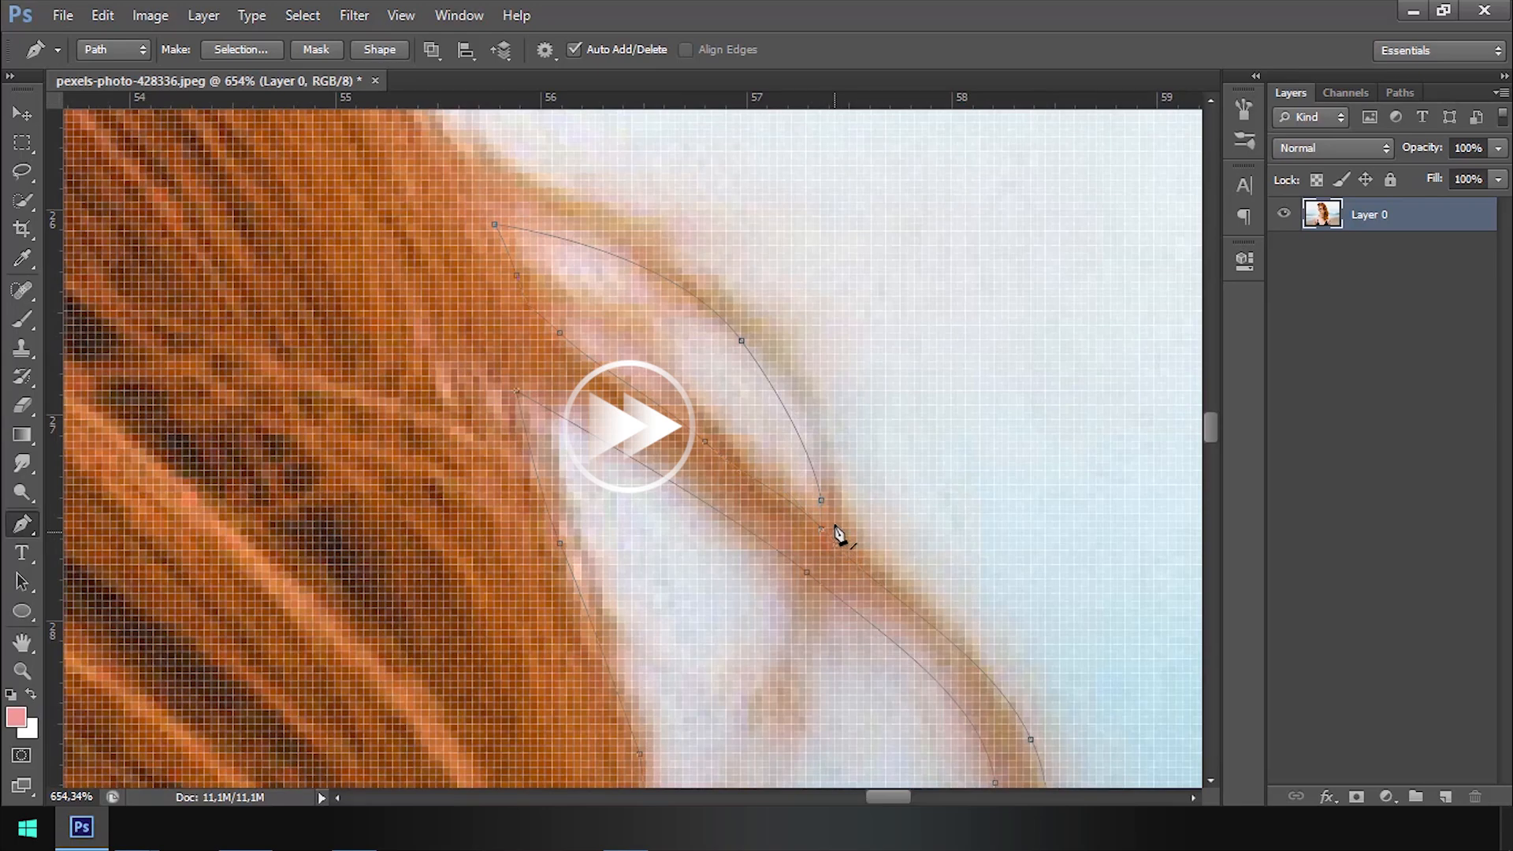
click(835, 527)
drag(785, 410, 658, 221)
drag(793, 400, 807, 406)
drag(645, 245, 774, 459)
click(733, 419)
drag(617, 369, 596, 356)
scroll(578, 354, down, 2)
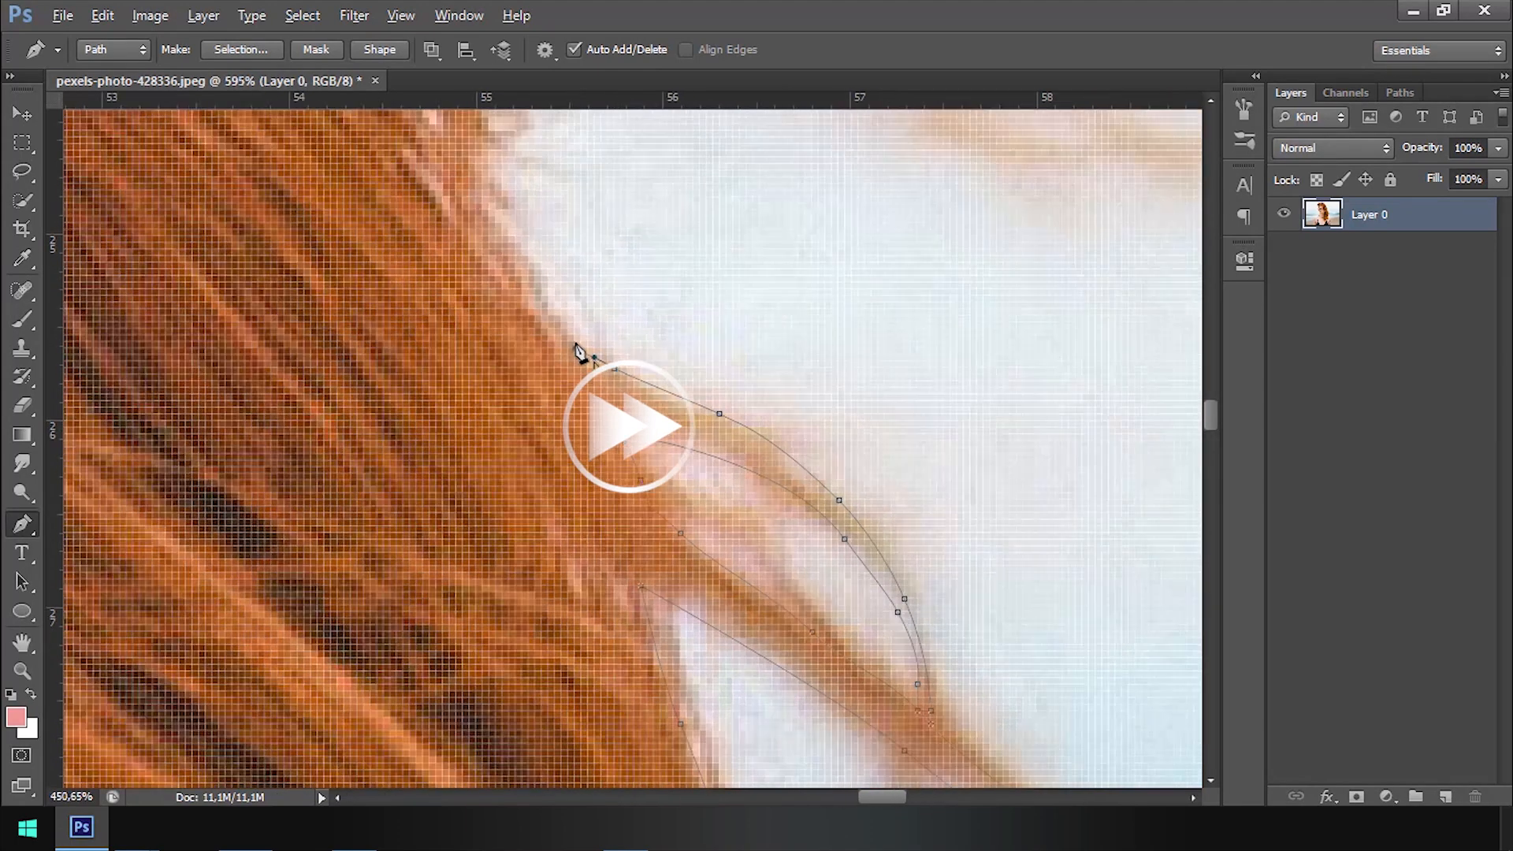
Step: Continue the path along the smooth outer hair edge from the small strand up the side of the head
scroll(578, 355, down, 7)
scroll(551, 439, down, 3)
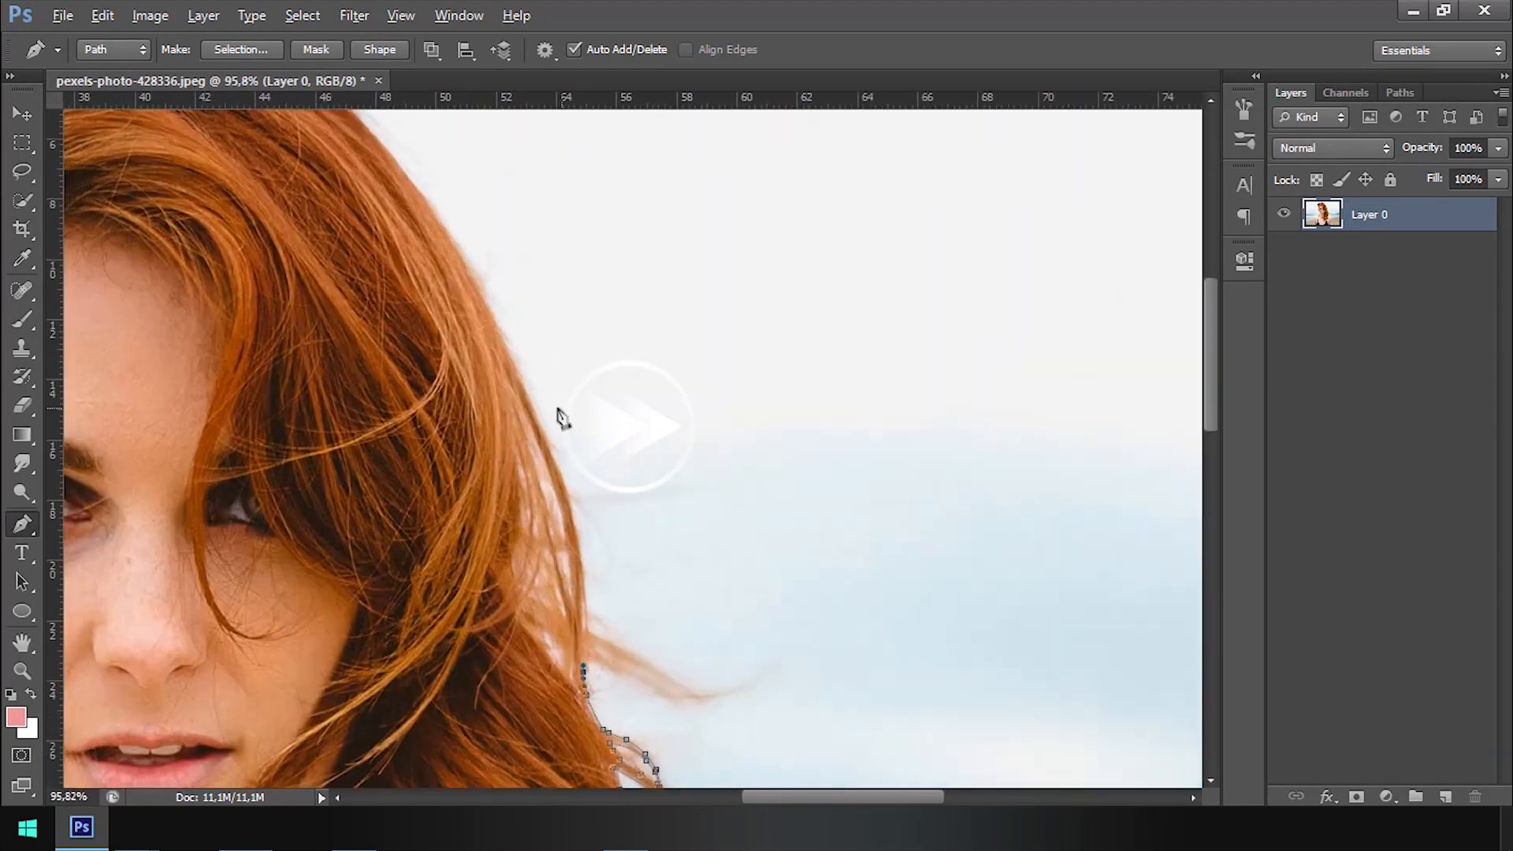
scroll(558, 408, up, 4)
click(466, 283)
drag(527, 323, 466, 194)
drag(517, 494, 552, 522)
drag(466, 314, 570, 476)
drag(394, 205, 551, 489)
scroll(543, 395, down, 4)
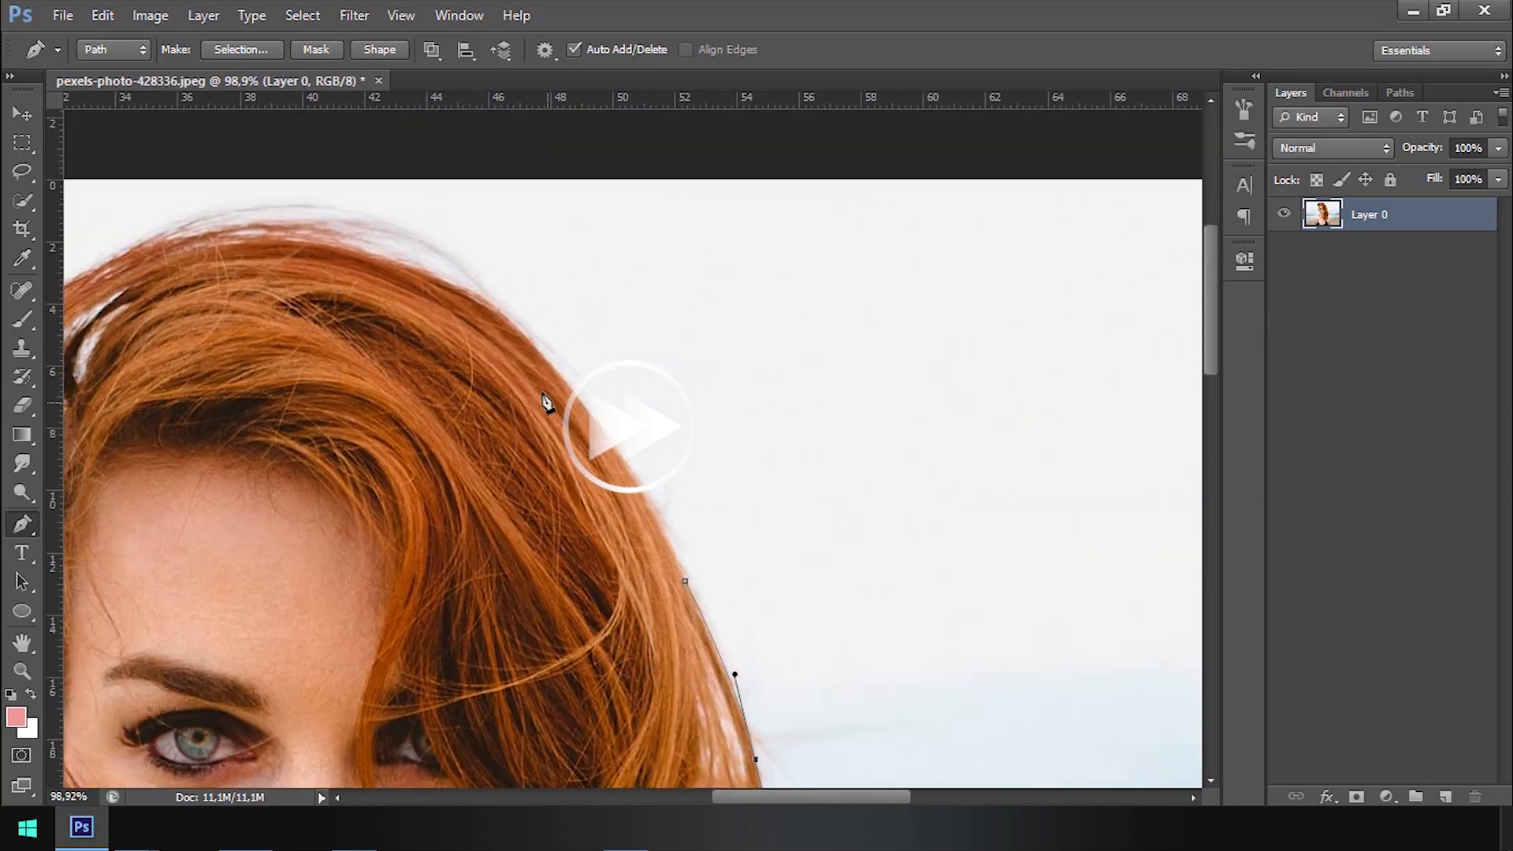
Step: Curve the path along the upper side of the head towards the crown
scroll(542, 394, up, 4)
click(473, 247)
click(660, 523)
drag(661, 523, 700, 521)
drag(536, 436, 1029, 720)
scroll(643, 381, down, 3)
scroll(615, 392, up, 3)
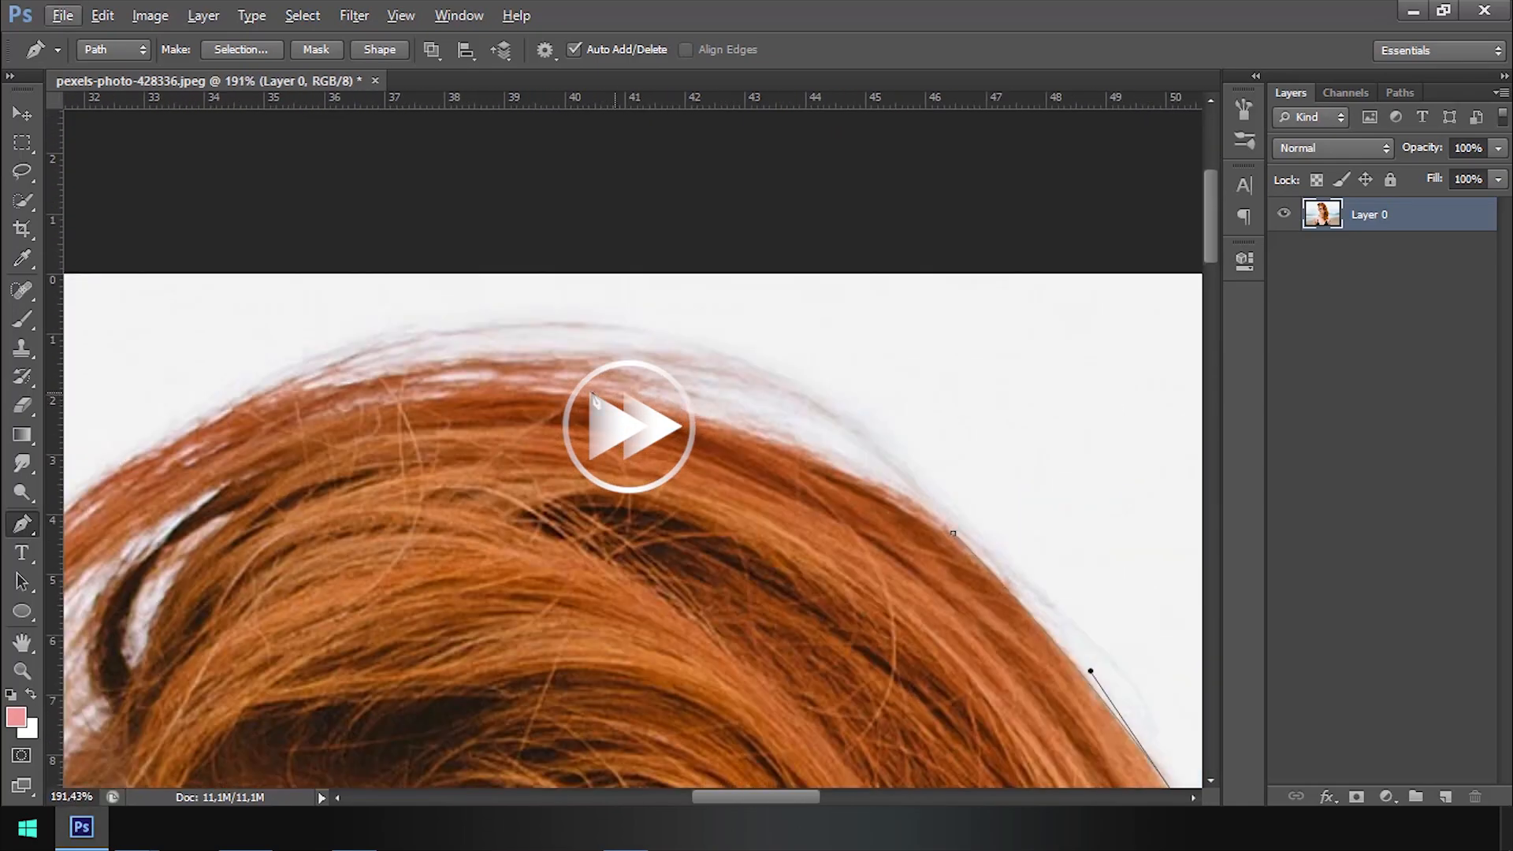
Step: Trace the path over the crown and down to the start of the forehead curl, fitting it with curve handles
click(532, 385)
click(745, 459)
drag(745, 459, 756, 435)
drag(355, 473, 755, 431)
click(401, 546)
click(658, 447)
drag(659, 447, 628, 368)
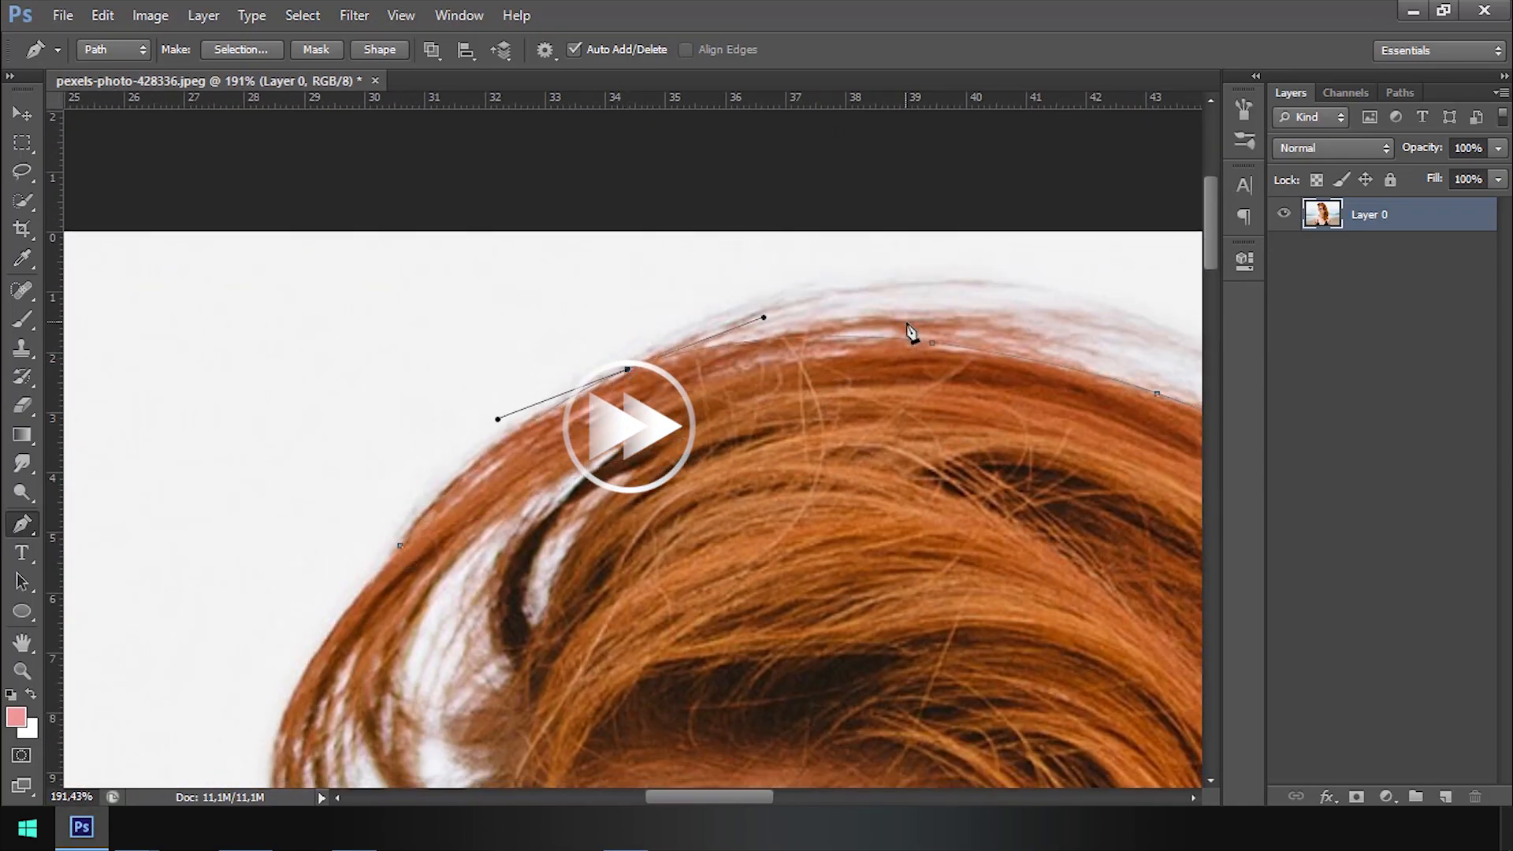
click(878, 332)
Step: Curve the path around the outside of the forehead curl and down the hair edge beside the temple
drag(595, 596, 733, 350)
drag(418, 577, 426, 665)
drag(412, 465, 418, 423)
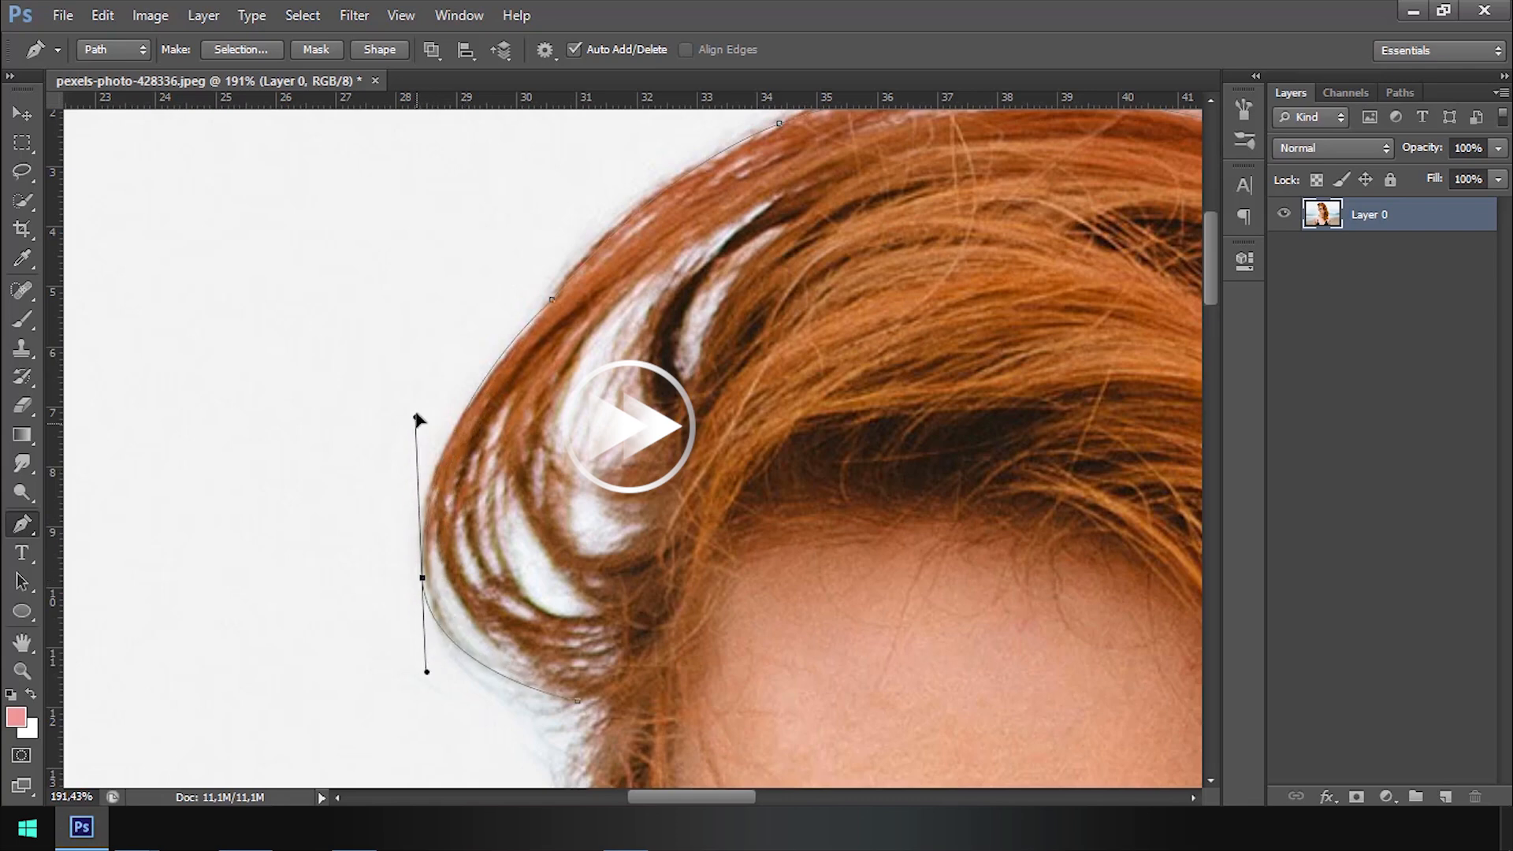
drag(552, 670, 586, 371)
drag(607, 401, 628, 422)
click(594, 553)
drag(619, 494, 531, 462)
scroll(517, 634, up, 3)
scroll(517, 633, down, 3)
Step: Outline the thin outer wisp beside the eye, running down to its tip and back up its inner side
click(515, 638)
click(552, 526)
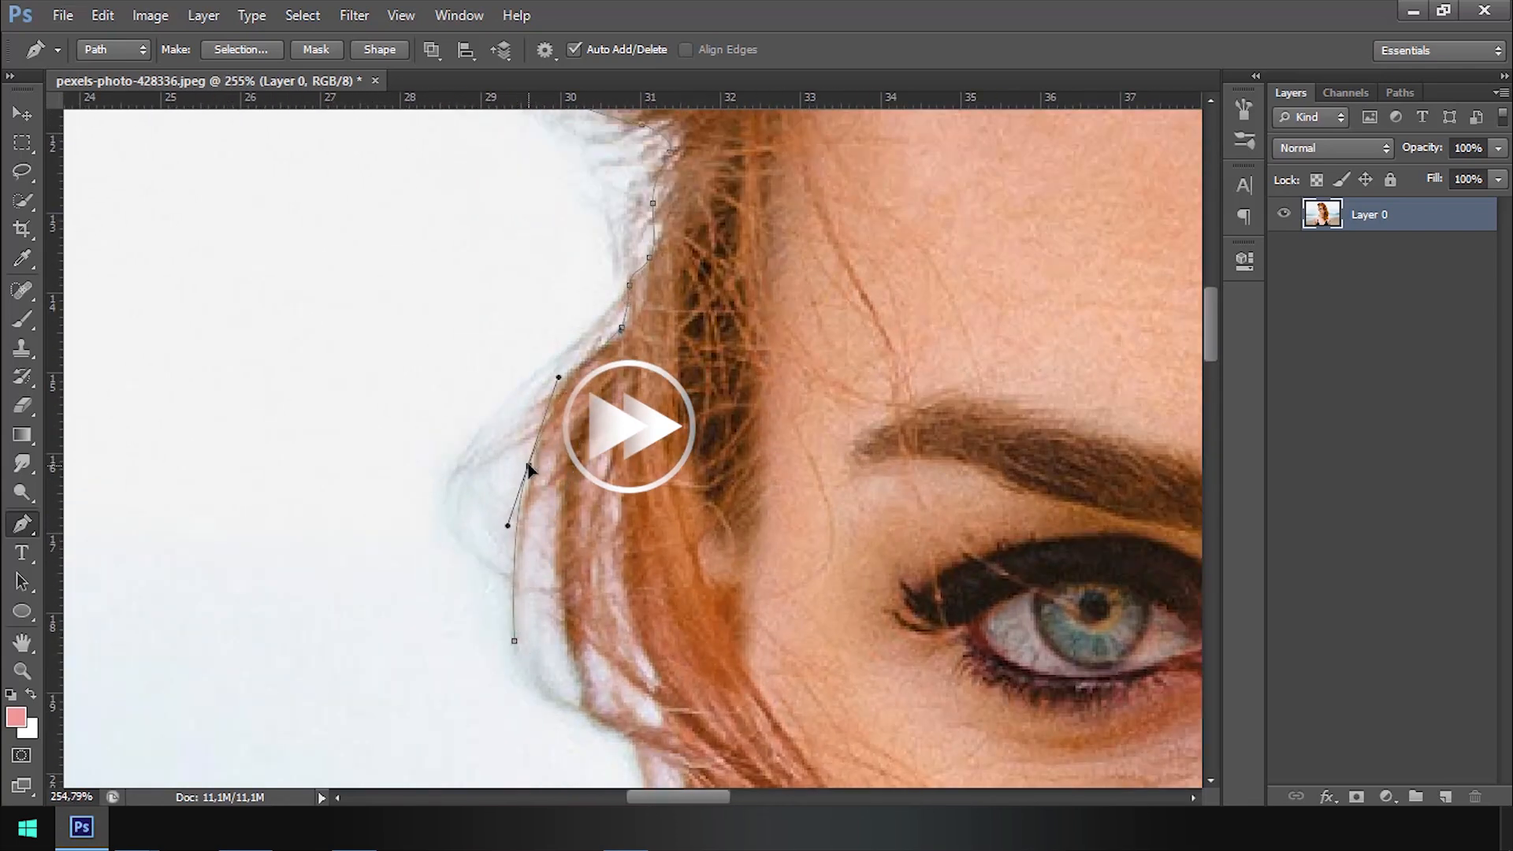
scroll(543, 484, up, 8)
drag(587, 517, 622, 372)
mouse_move(553, 417)
mouse_down()
mouse_move(578, 304)
mouse_move(544, 390)
mouse_up()
click(613, 223)
drag(619, 334, 621, 347)
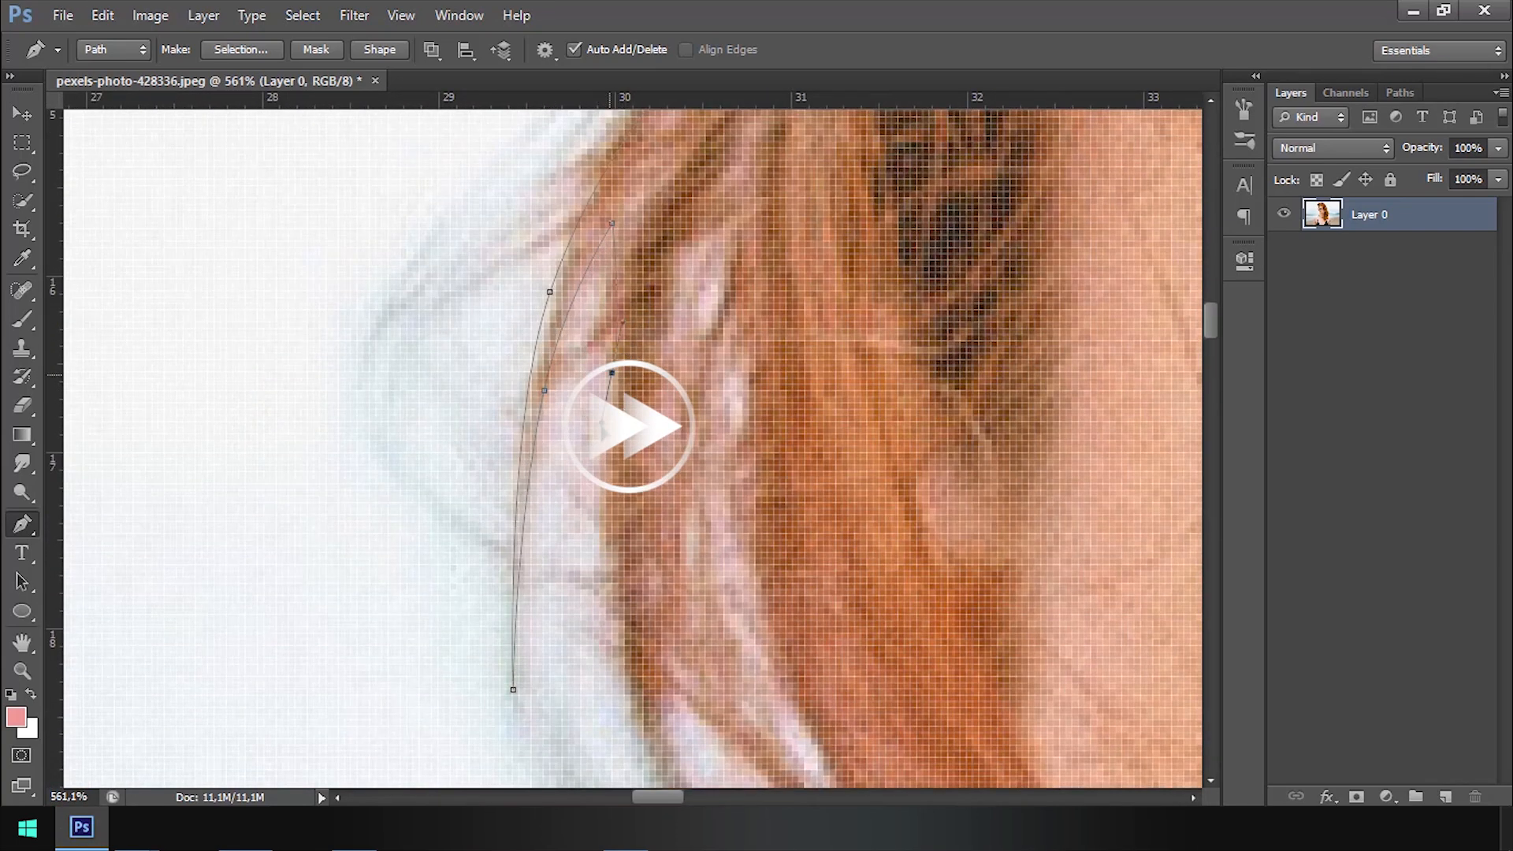
Step: Continue the path down the hair edge below the eye-level wisp towards the cheek
drag(662, 667, 480, 467)
click(481, 588)
drag(452, 405, 431, 406)
drag(565, 632, 505, 588)
drag(547, 756, 515, 501)
drag(515, 501, 593, 599)
drag(612, 675, 630, 714)
scroll(619, 682, down, 8)
drag(601, 625, 450, 185)
Step: Trace the path around the fine strand beside the cheek, following both sides of the gap between strand and skin
scroll(450, 184, up, 5)
click(665, 663)
mouse_move(579, 515)
mouse_down()
mouse_move(556, 439)
mouse_move(619, 451)
mouse_up()
ctrl+click(676, 644)
click(670, 641)
click(545, 374)
drag(654, 533, 659, 560)
click(670, 641)
drag(672, 654, 605, 409)
click(598, 418)
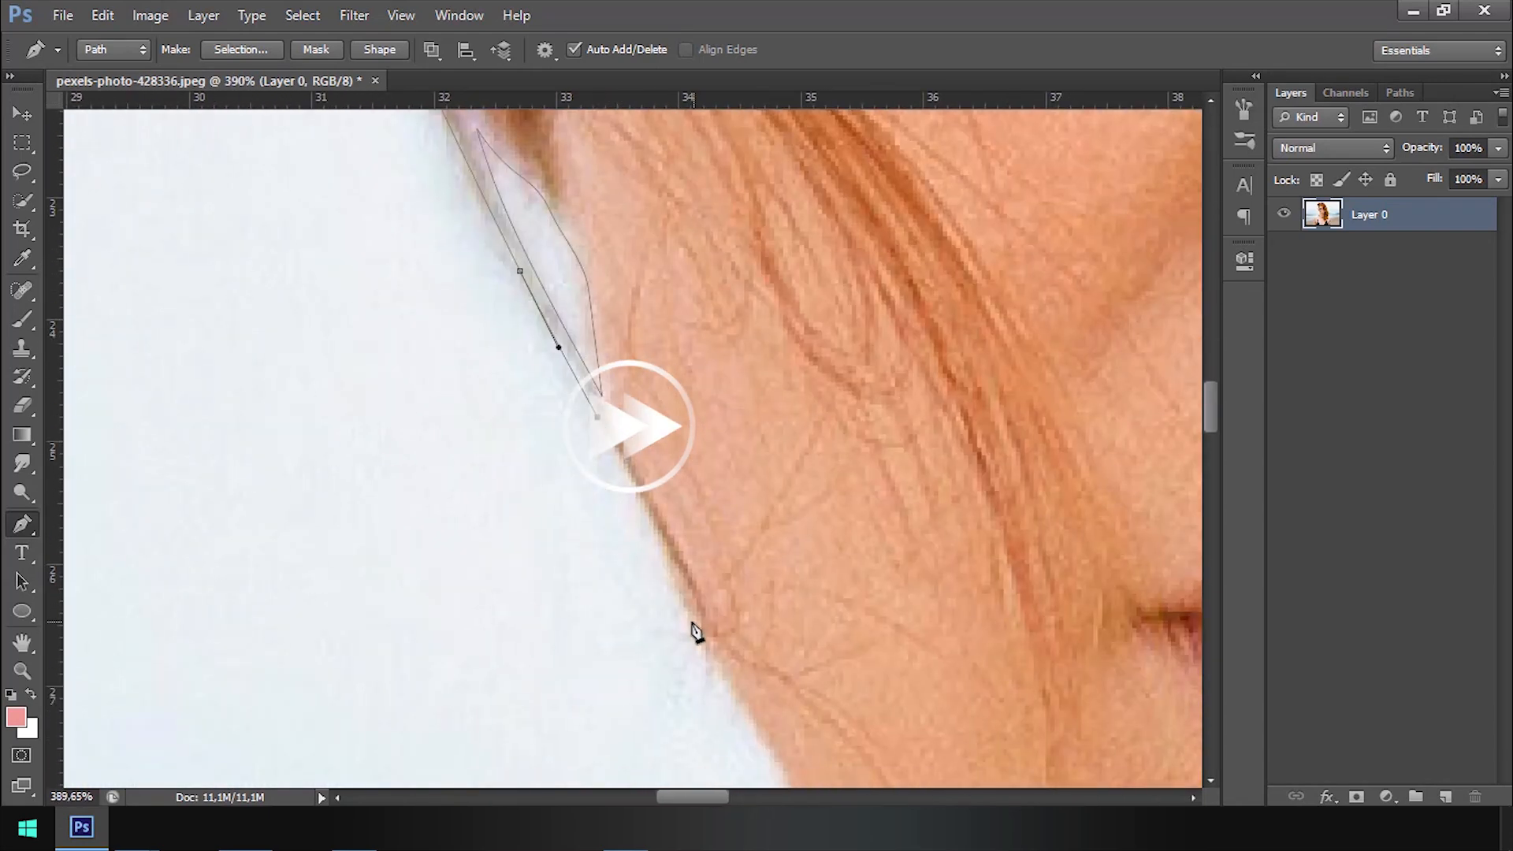
Step: Extend the path down the cheek and jawline and along the neck to the top of the bikini strap
drag(692, 622, 716, 659)
drag(791, 782, 430, 431)
click(428, 430)
drag(466, 547, 571, 432)
drag(518, 617, 487, 703)
drag(501, 670, 670, 169)
drag(622, 296, 614, 312)
click(591, 318)
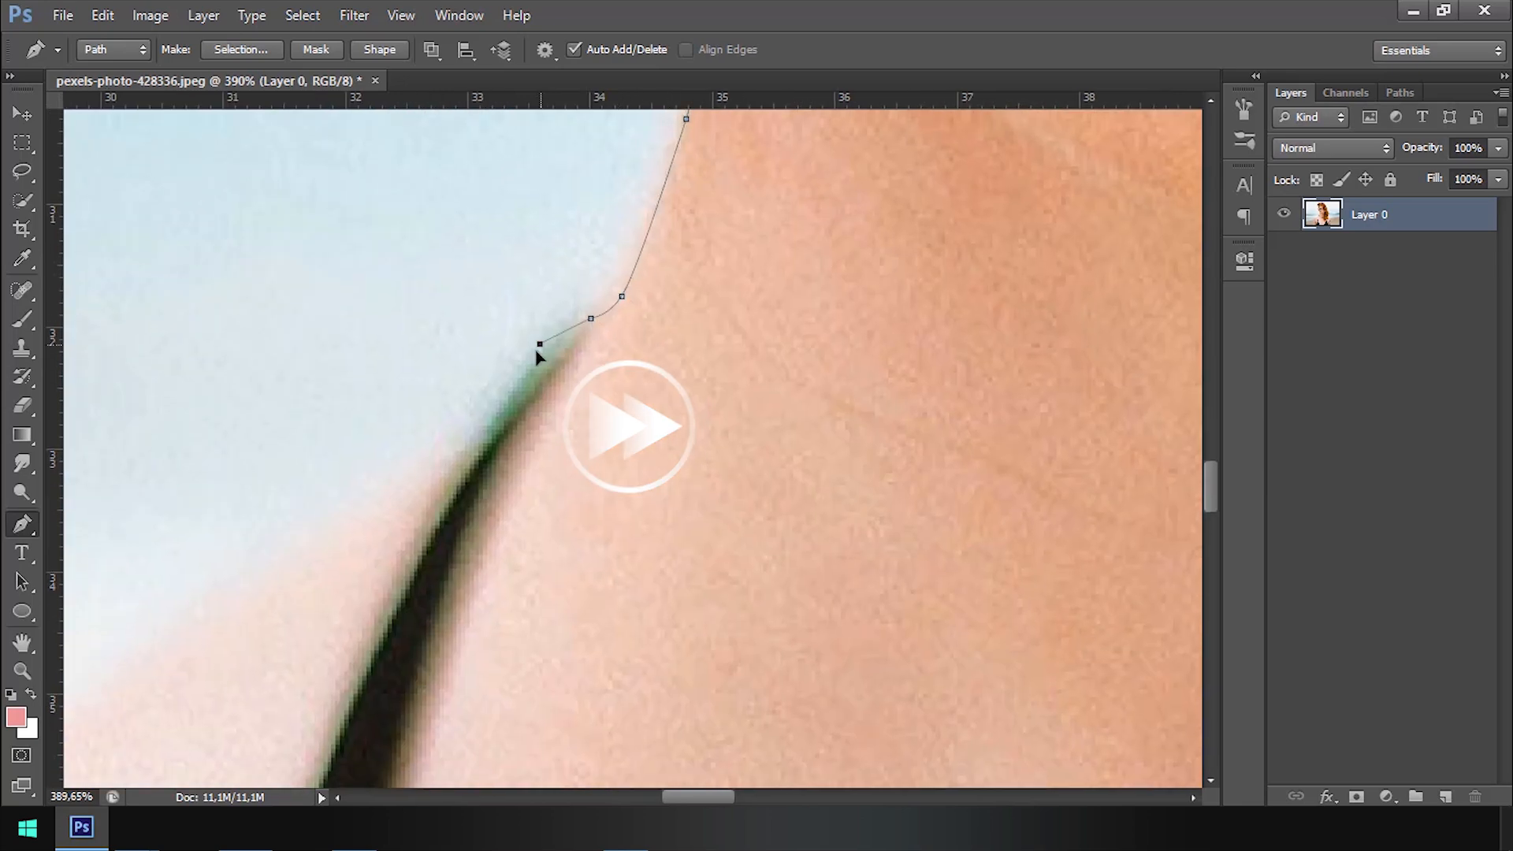
Step: Trace the path past the strap and along the slope of the shoulder below the neck
drag(489, 423, 477, 438)
drag(450, 480, 868, 233)
click(274, 595)
drag(628, 369, 644, 339)
click(405, 508)
scroll(405, 508, down, 4)
drag(331, 552, 941, 394)
drag(818, 449, 784, 457)
Step: Curve the path around the untattooed shoulder and down the arm to the photo's lower edge
drag(523, 470, 658, 300)
drag(469, 494, 417, 658)
drag(425, 655, 540, 299)
scroll(539, 300, down, 6)
drag(557, 550, 560, 399)
click(529, 723)
drag(564, 395, 555, 386)
drag(559, 658, 531, 486)
scroll(575, 513, down, 15)
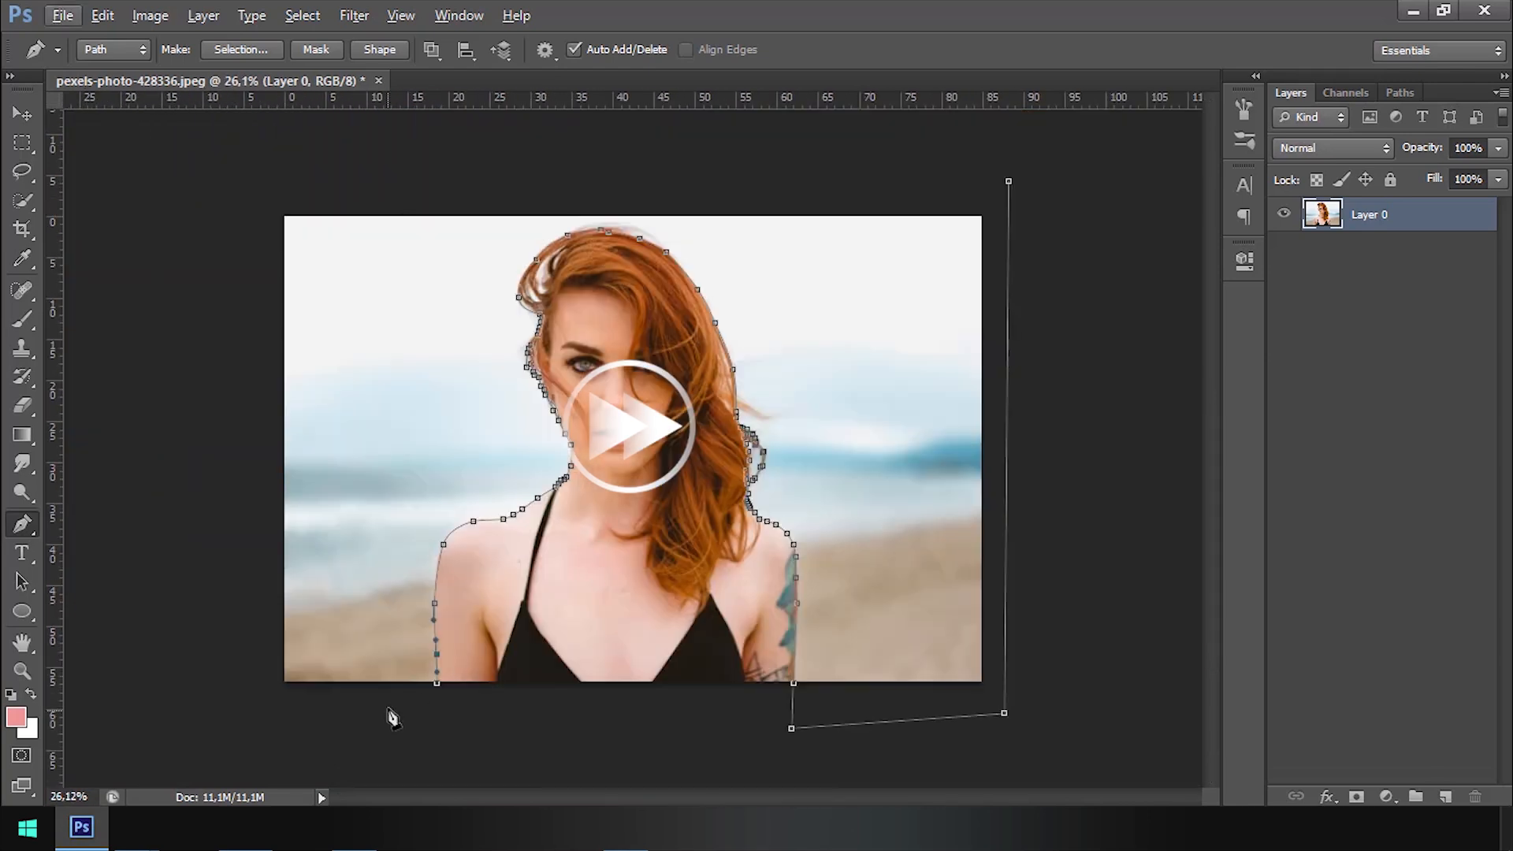
click(388, 709)
click(243, 732)
key(ctrl+alt+z)
key(ctrl+alt+z)
Step: Route the path outside the canvas with straight segments around the lower corner, up the side and across above the photo
click(360, 736)
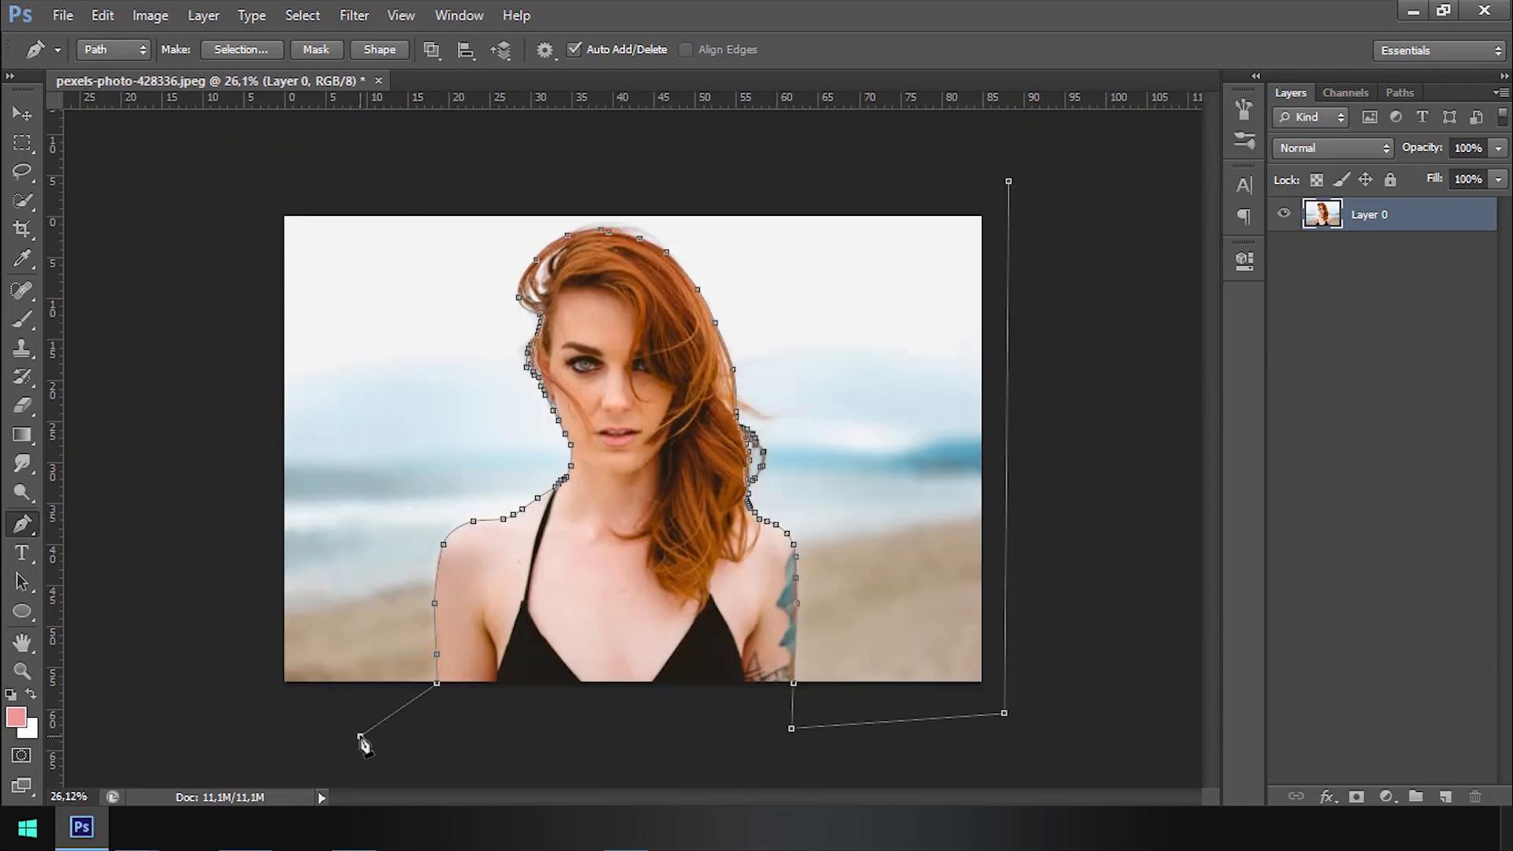
click(246, 741)
click(238, 502)
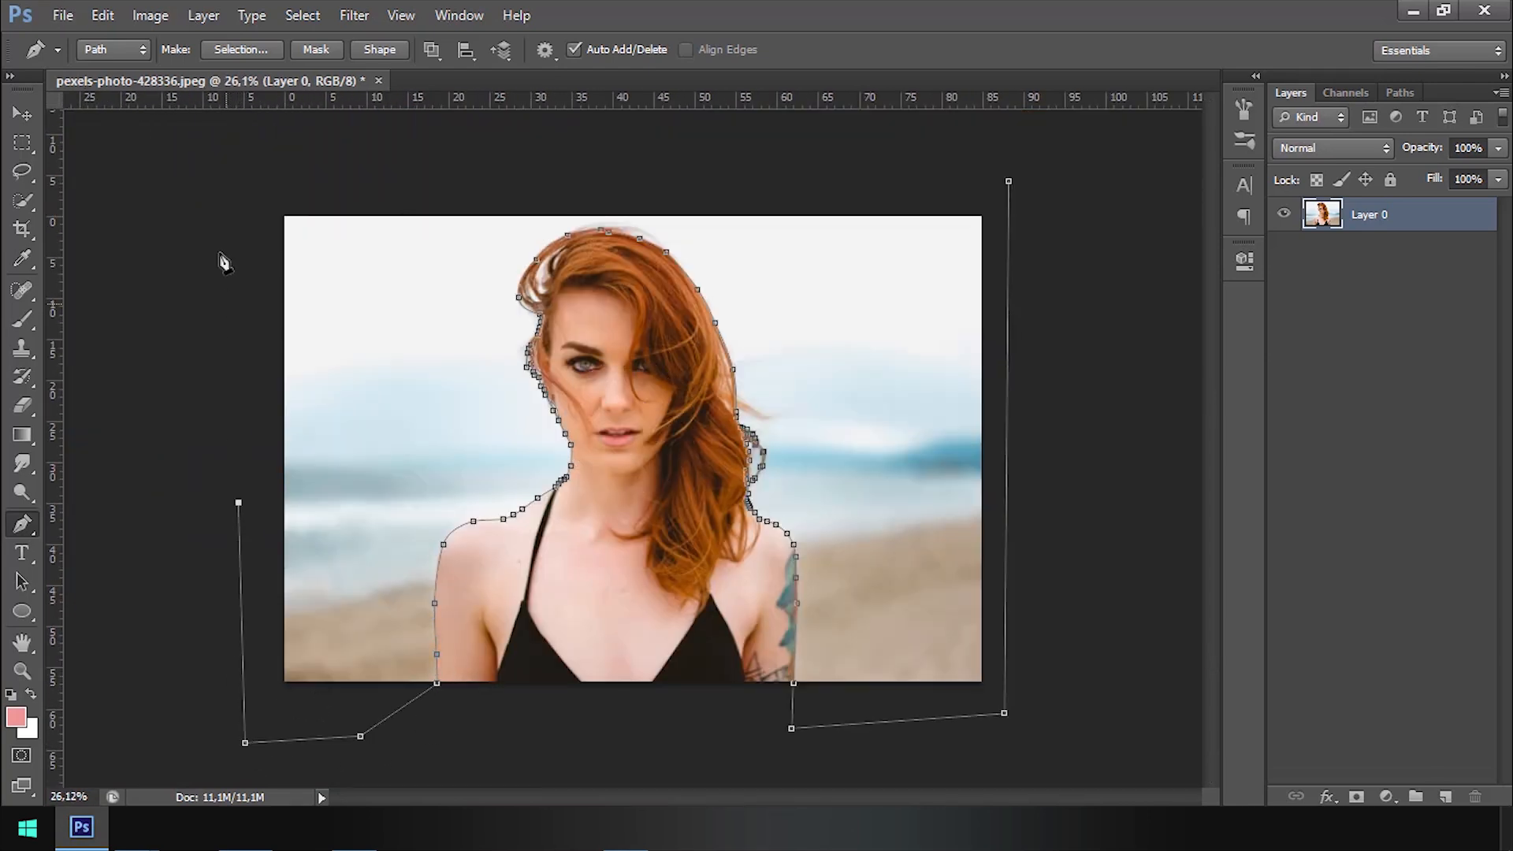
click(232, 181)
click(505, 168)
click(789, 182)
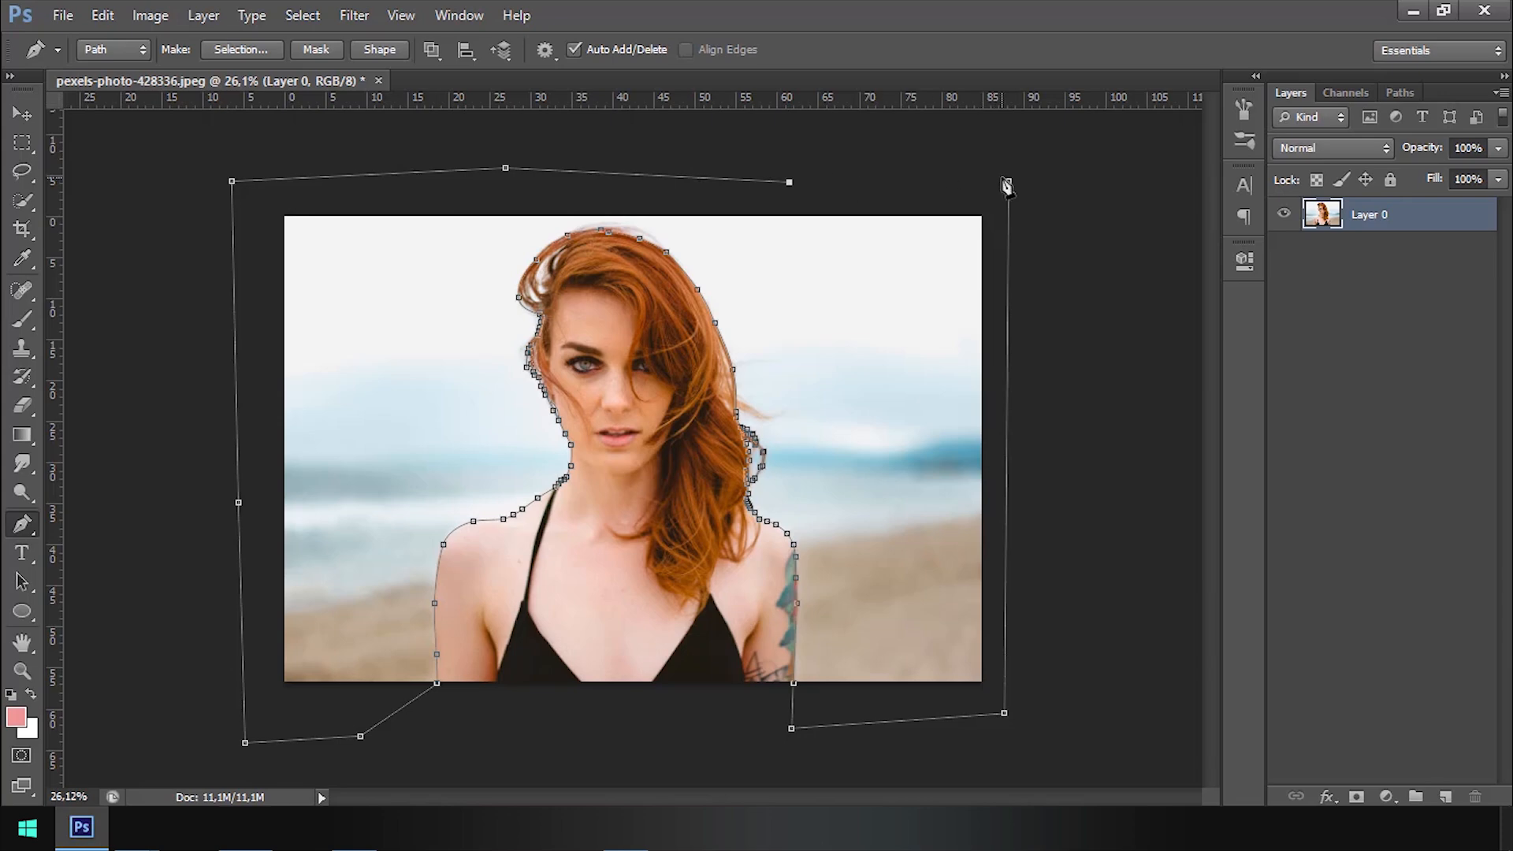
Step: Close the path at its starting anchor beyond the photo's upper corner and convert it into a selection
scroll(1009, 189, up, 10)
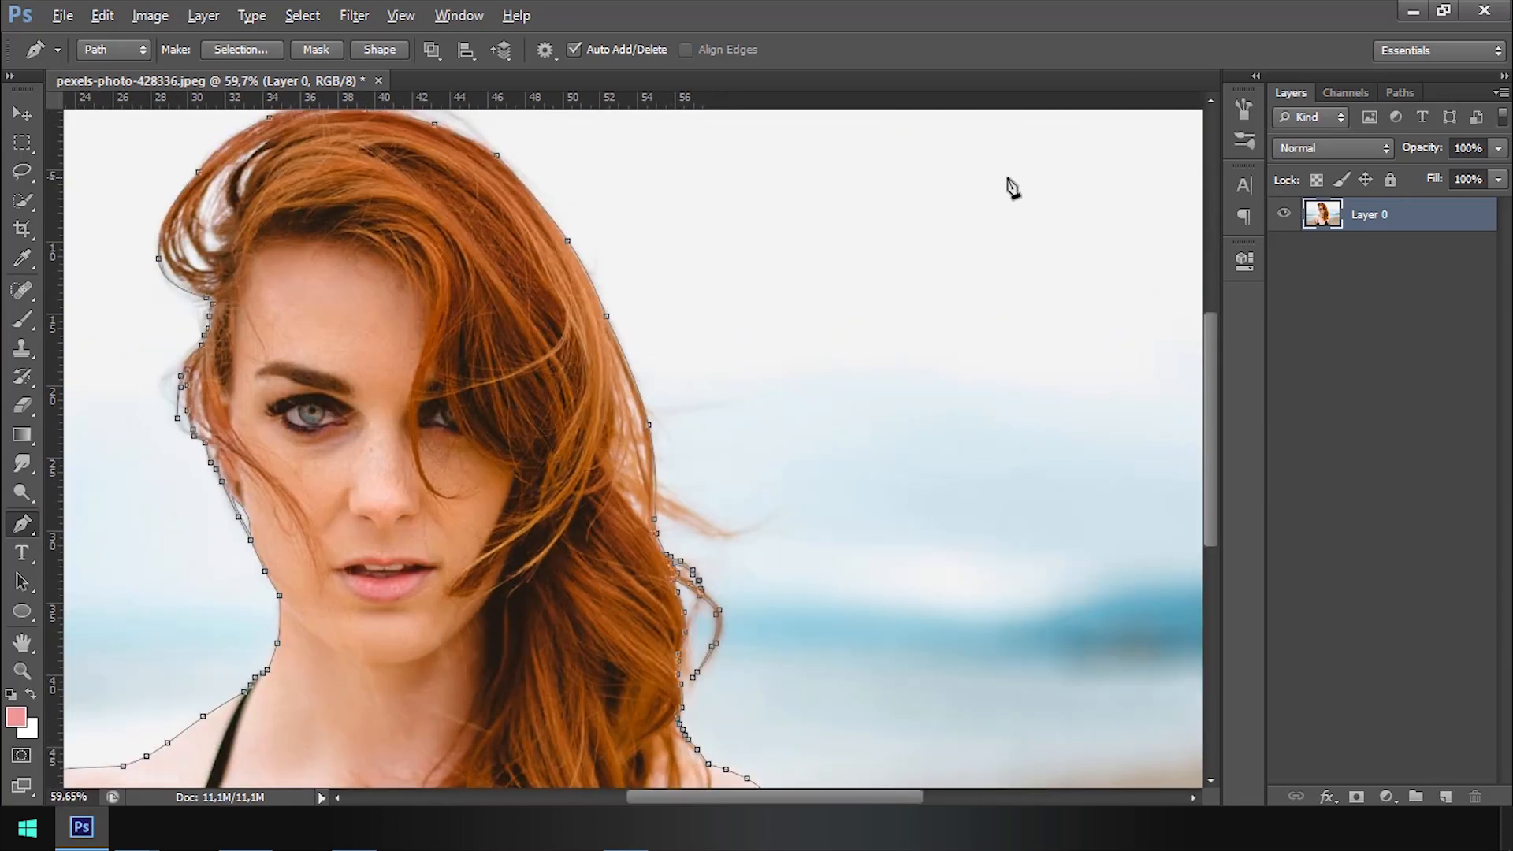
drag(1008, 191, 629, 639)
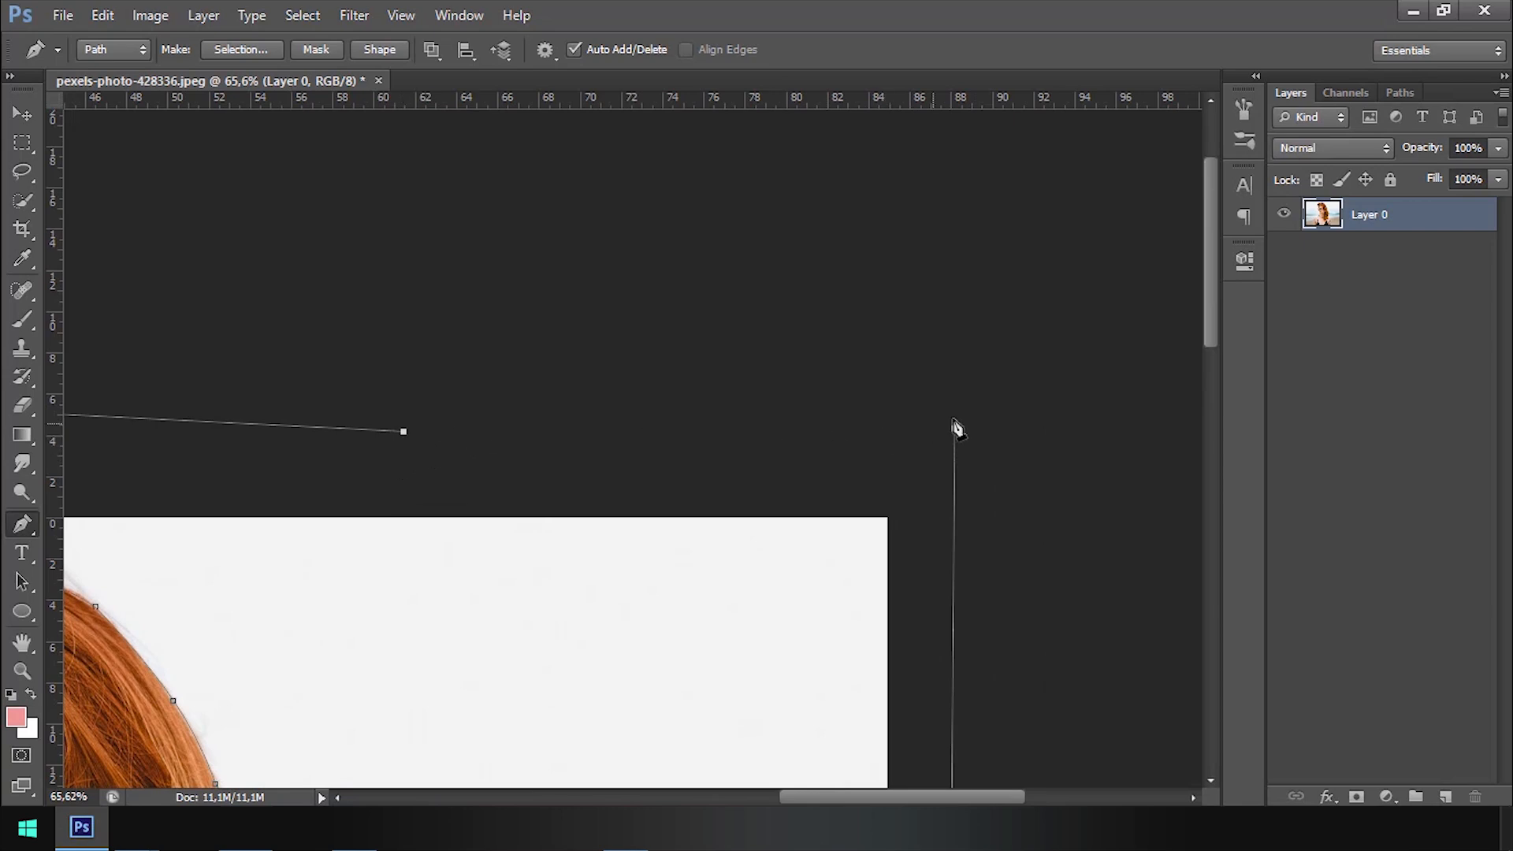
click(954, 429)
click(954, 429)
scroll(956, 438, down, 10)
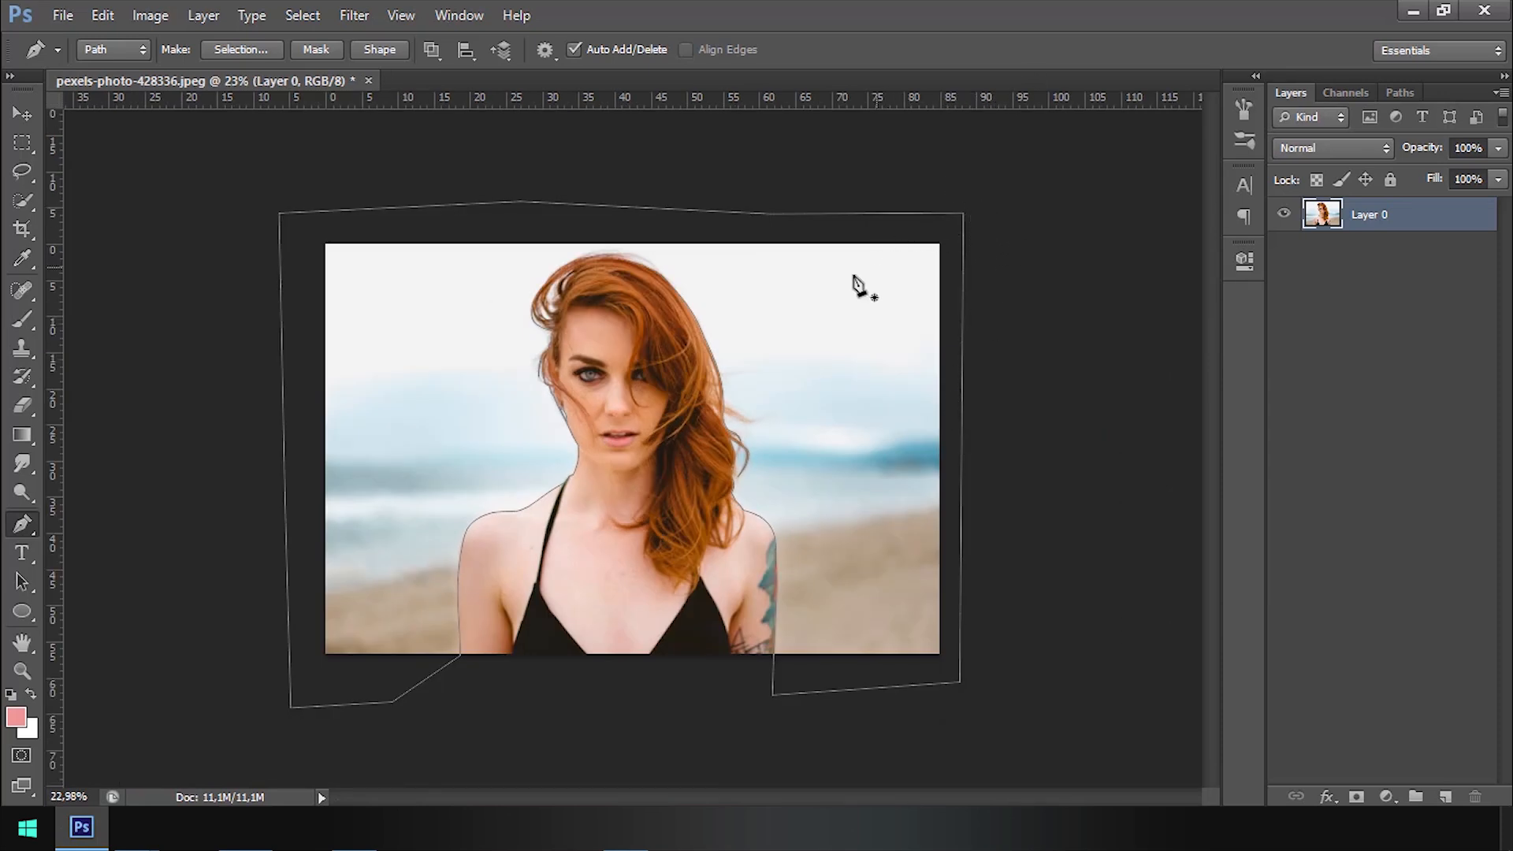
scroll(859, 285, up, 2)
scroll(820, 292, down, 3)
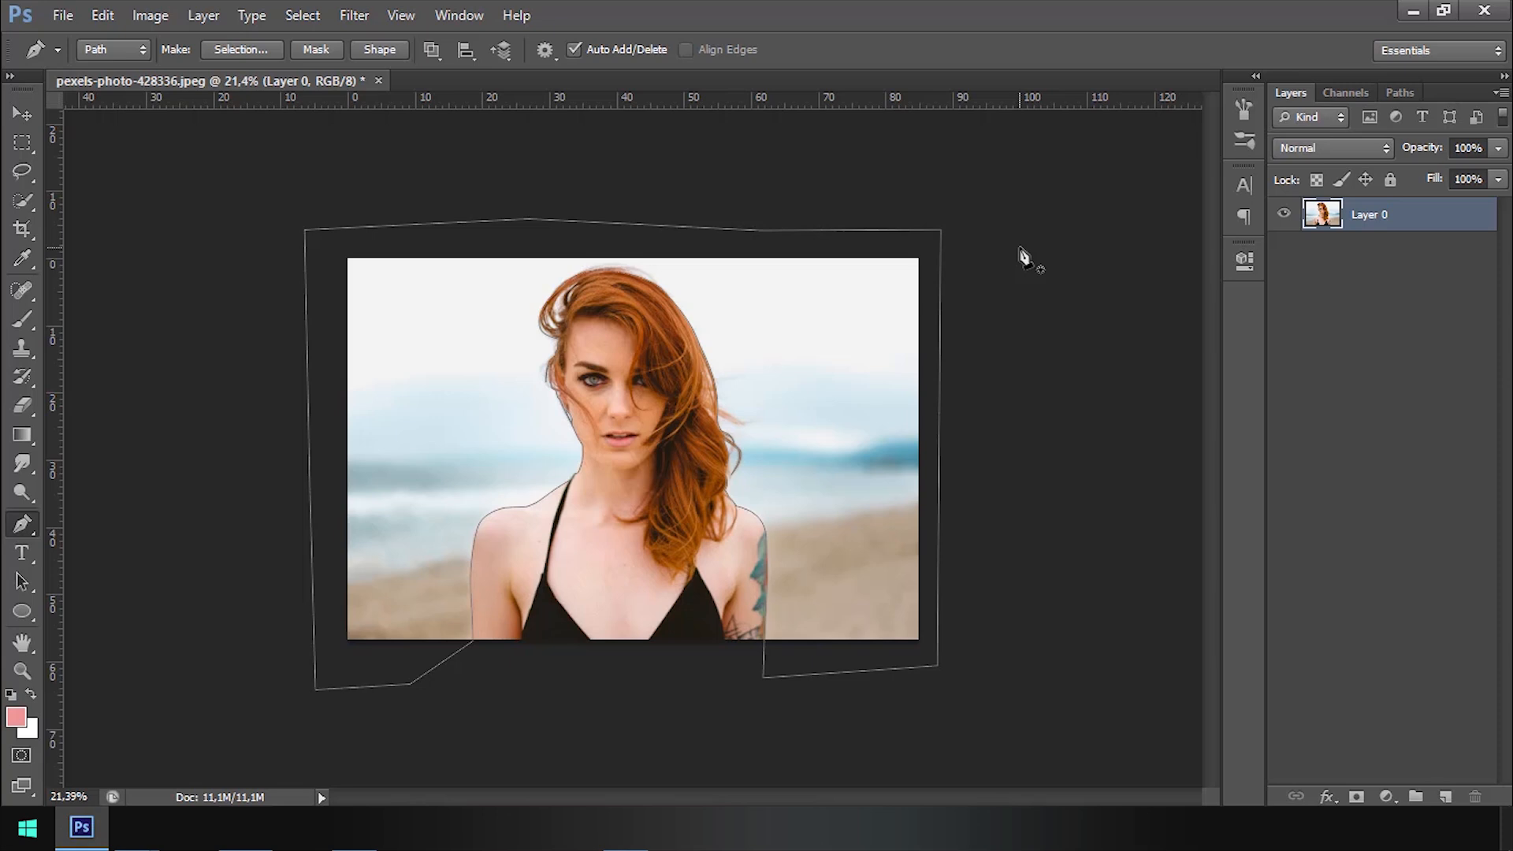
key(ctrl+Return)
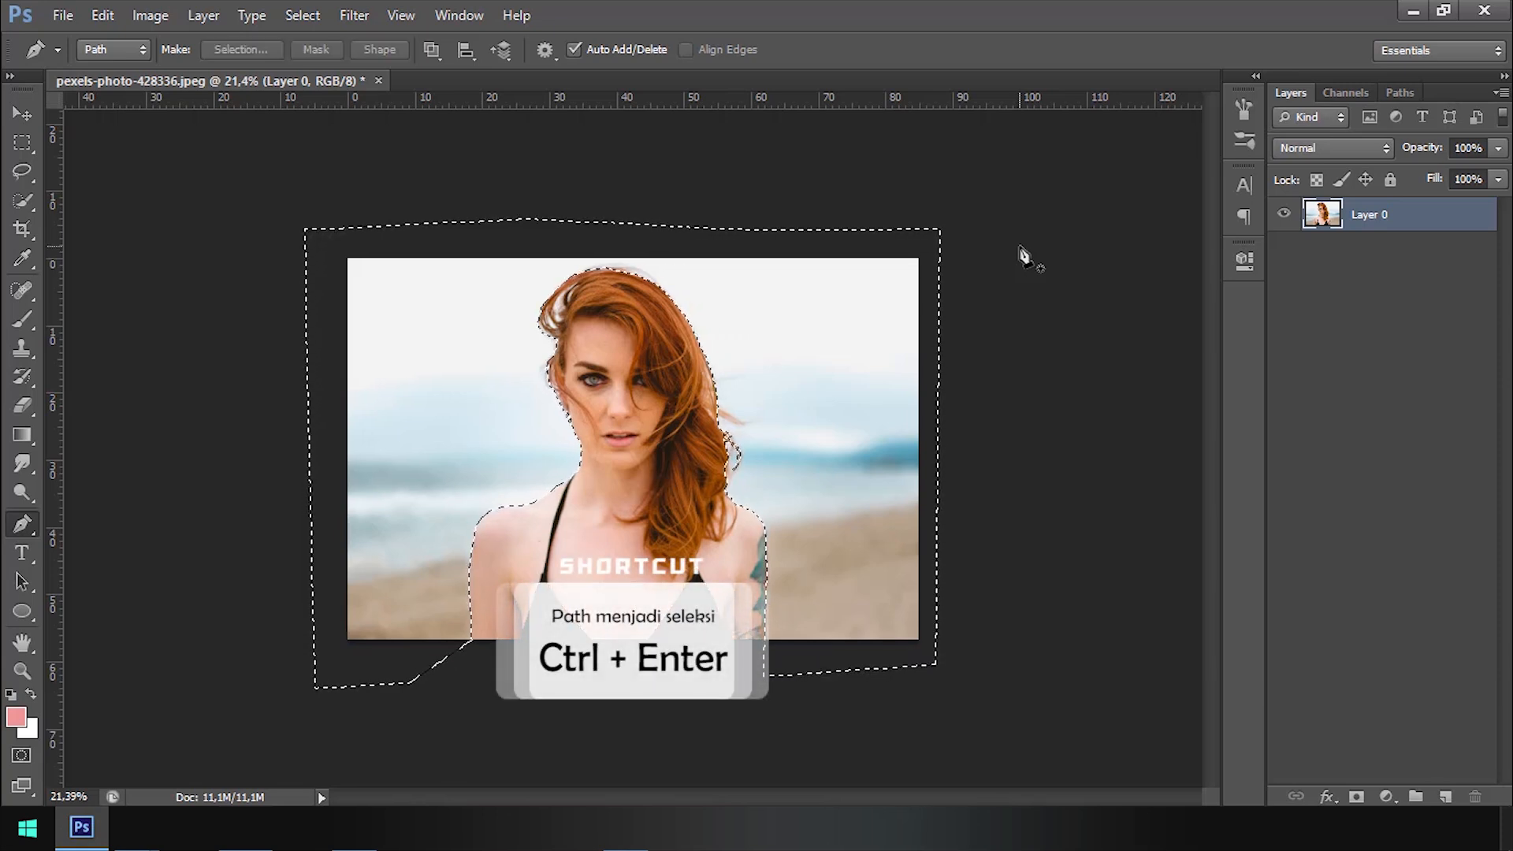
Step: Delete the selected background from Layer 0 and deselect
scroll(565, 364, up, 4)
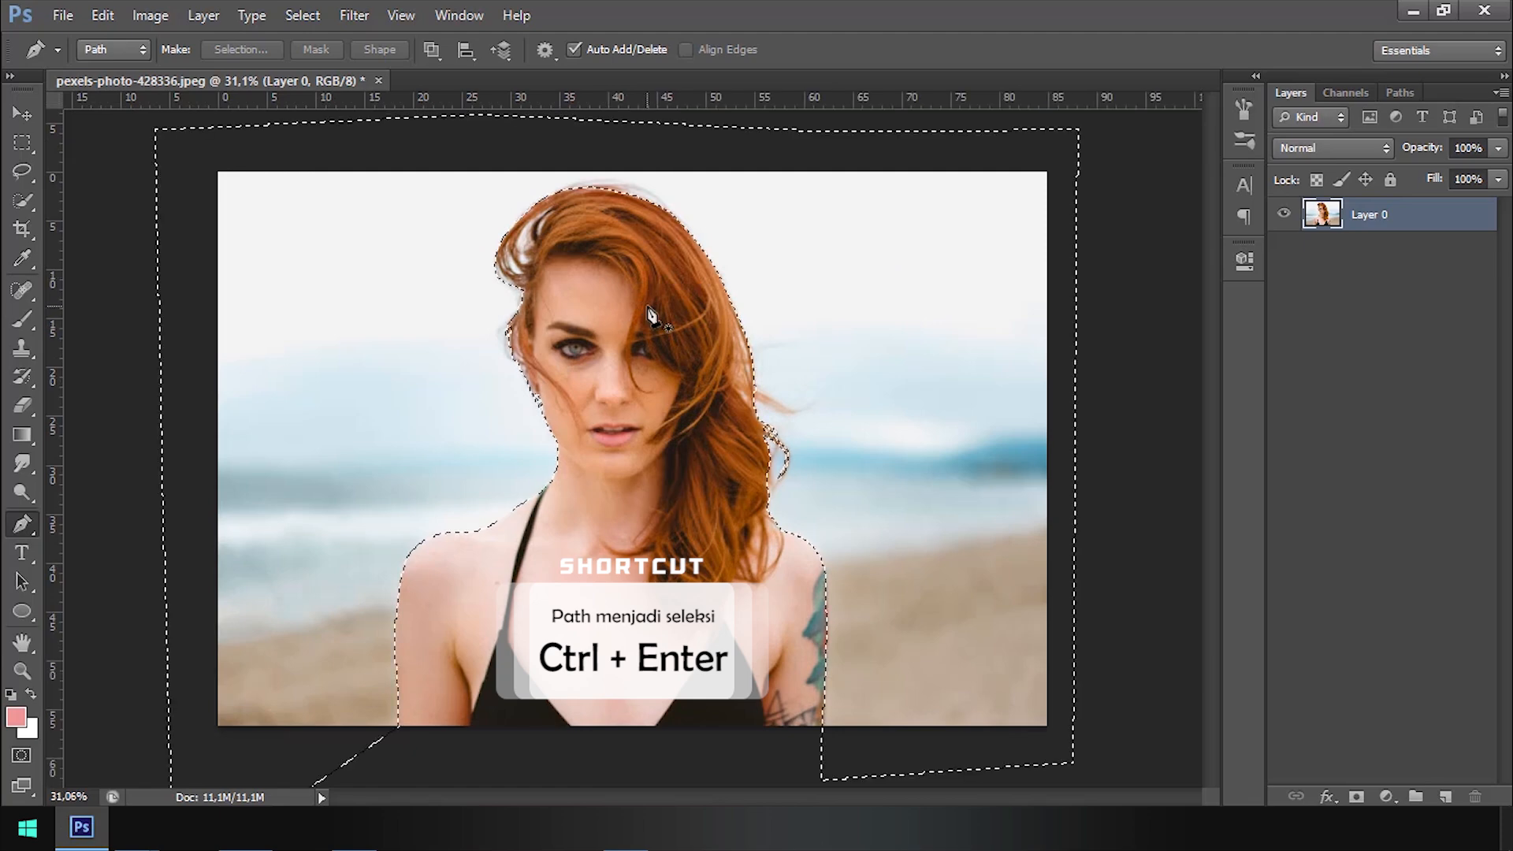
scroll(652, 315, up, 3)
scroll(652, 321, down, 5)
scroll(646, 361, up, 3)
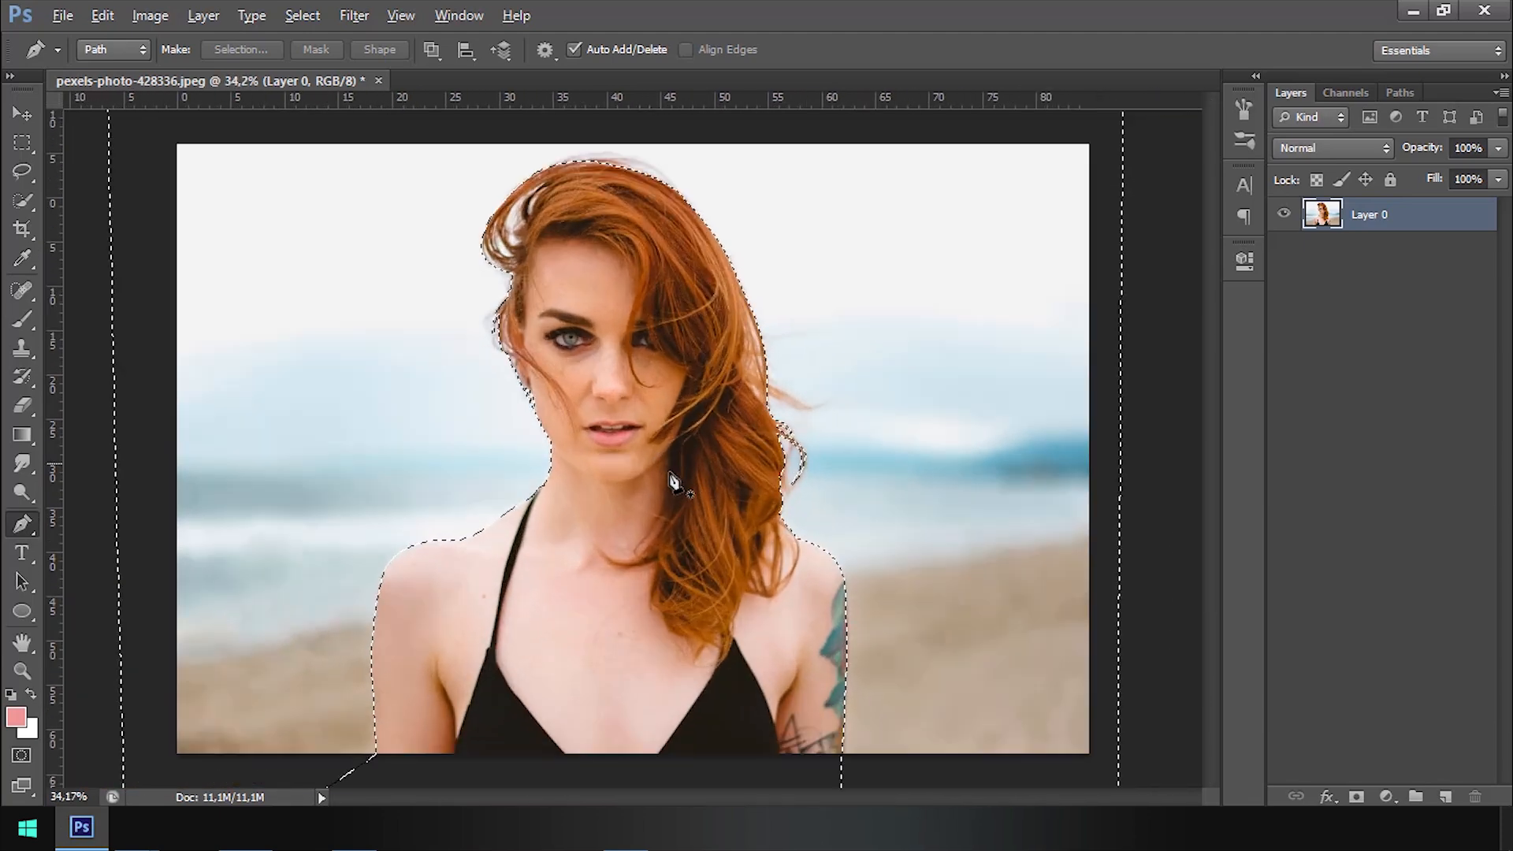
scroll(646, 361, down, 3)
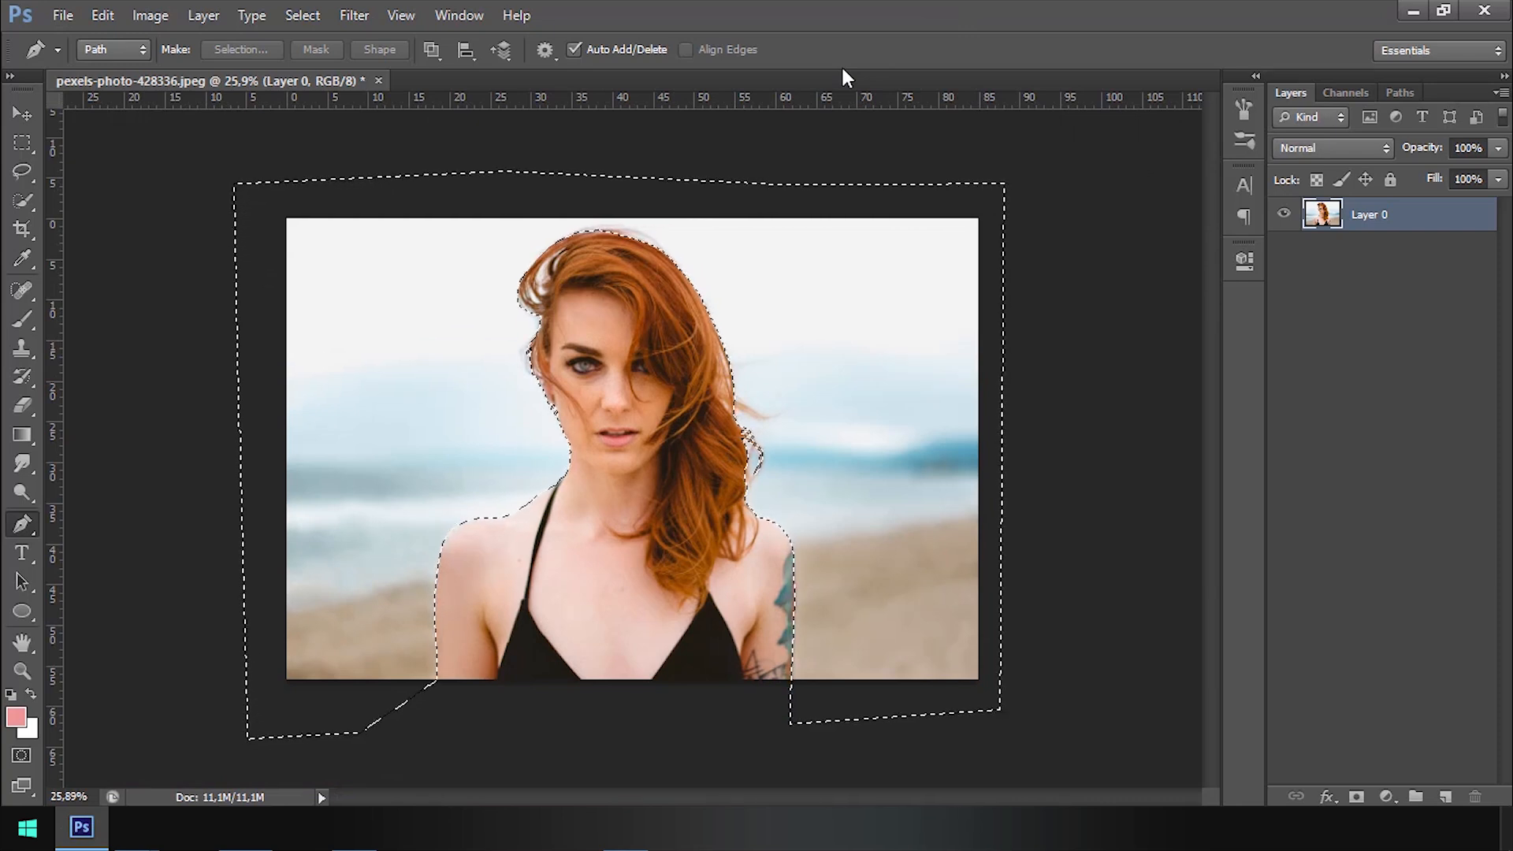
key(Delete)
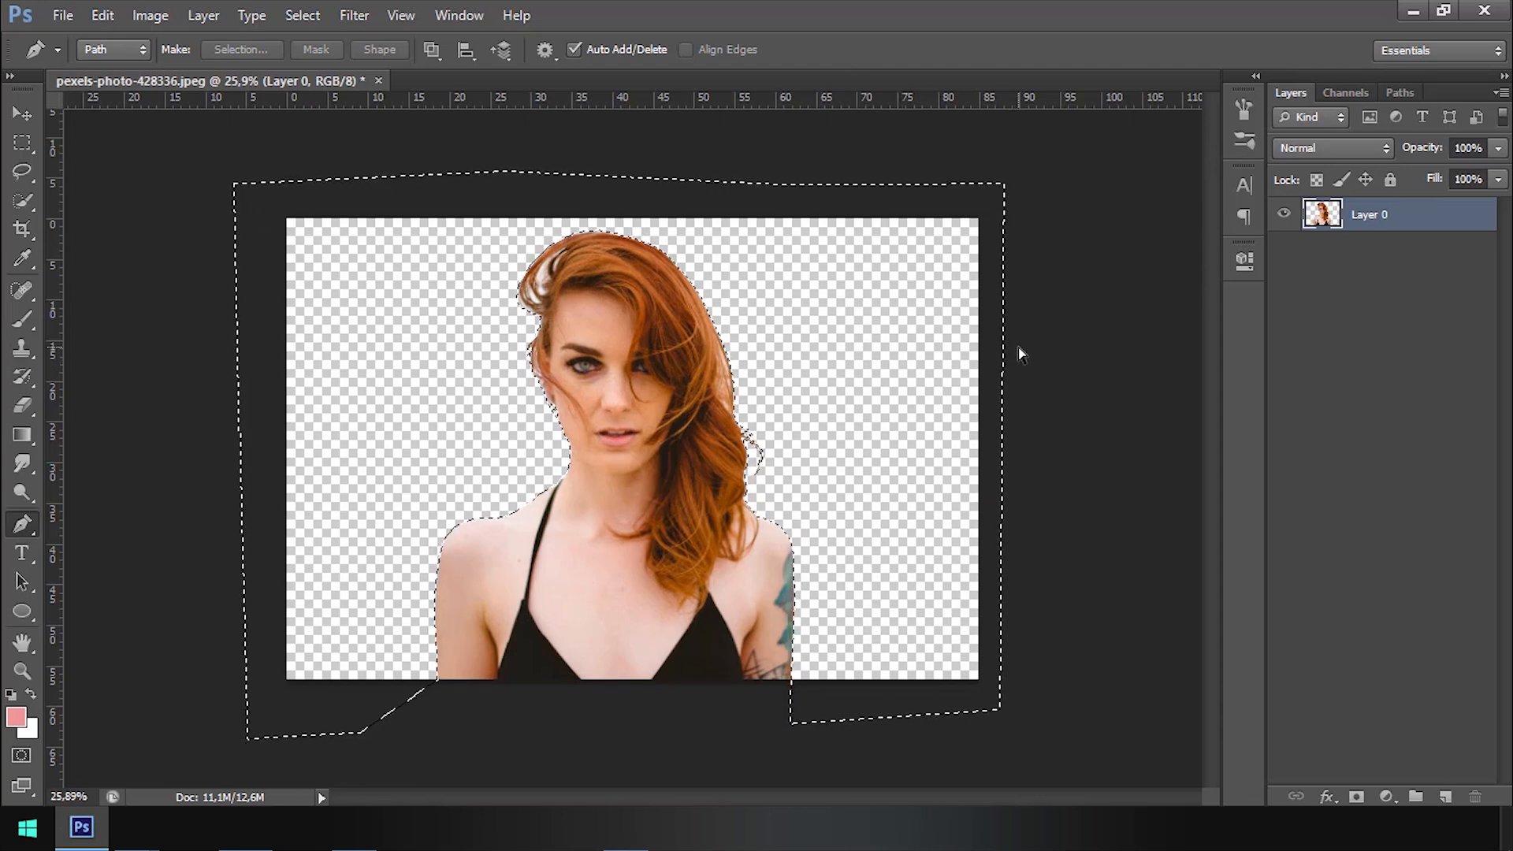
key(ctrl+d)
Step: Examine the cut-out's edges along the tattooed arm, the loose hair strands and the top of the head
scroll(789, 677, up, 8)
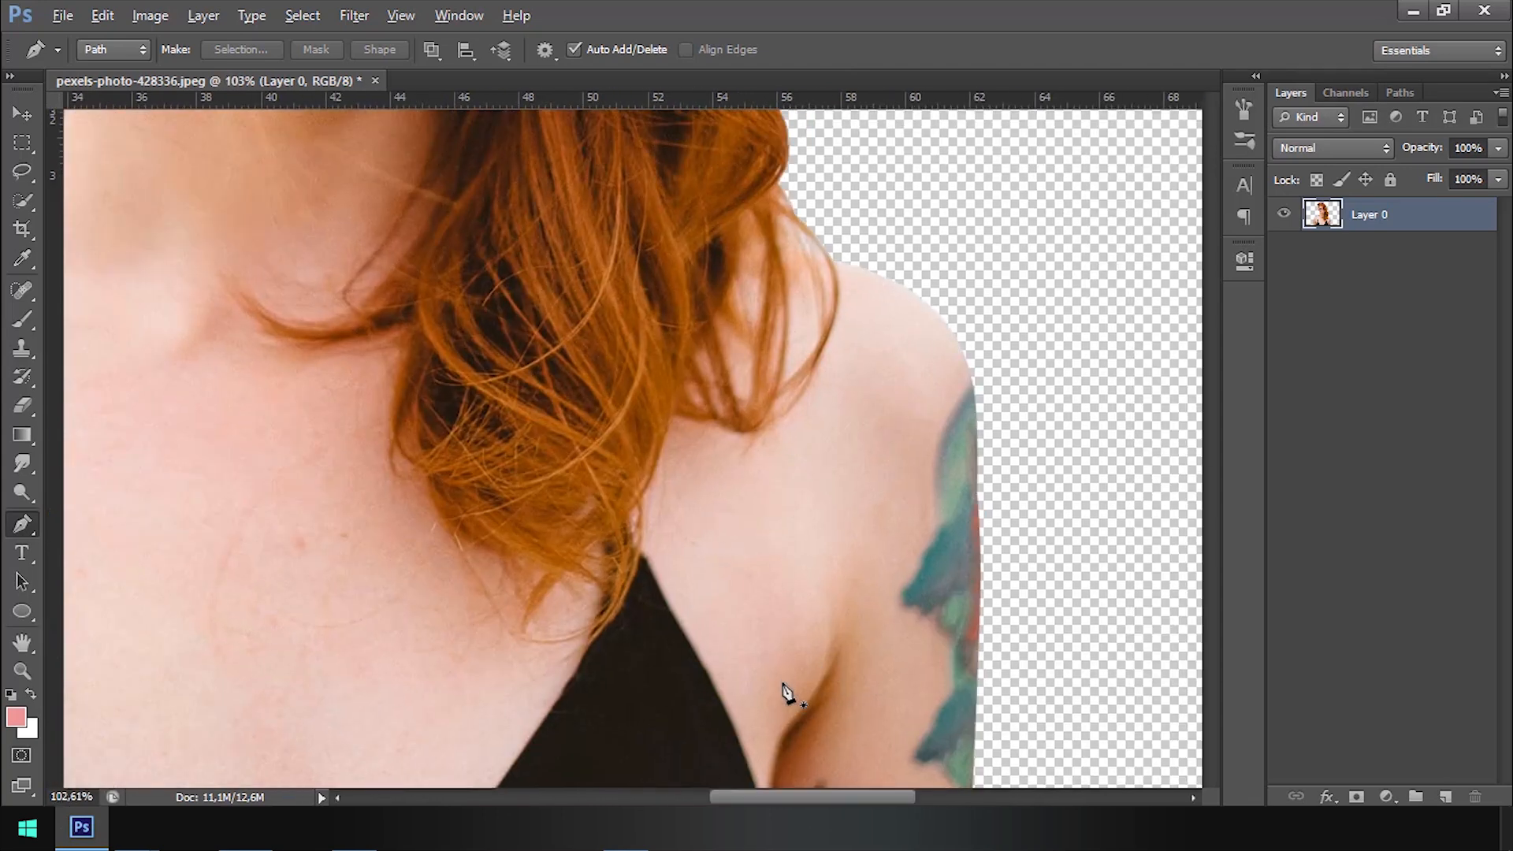
drag(951, 598, 652, 200)
drag(758, 416, 829, 750)
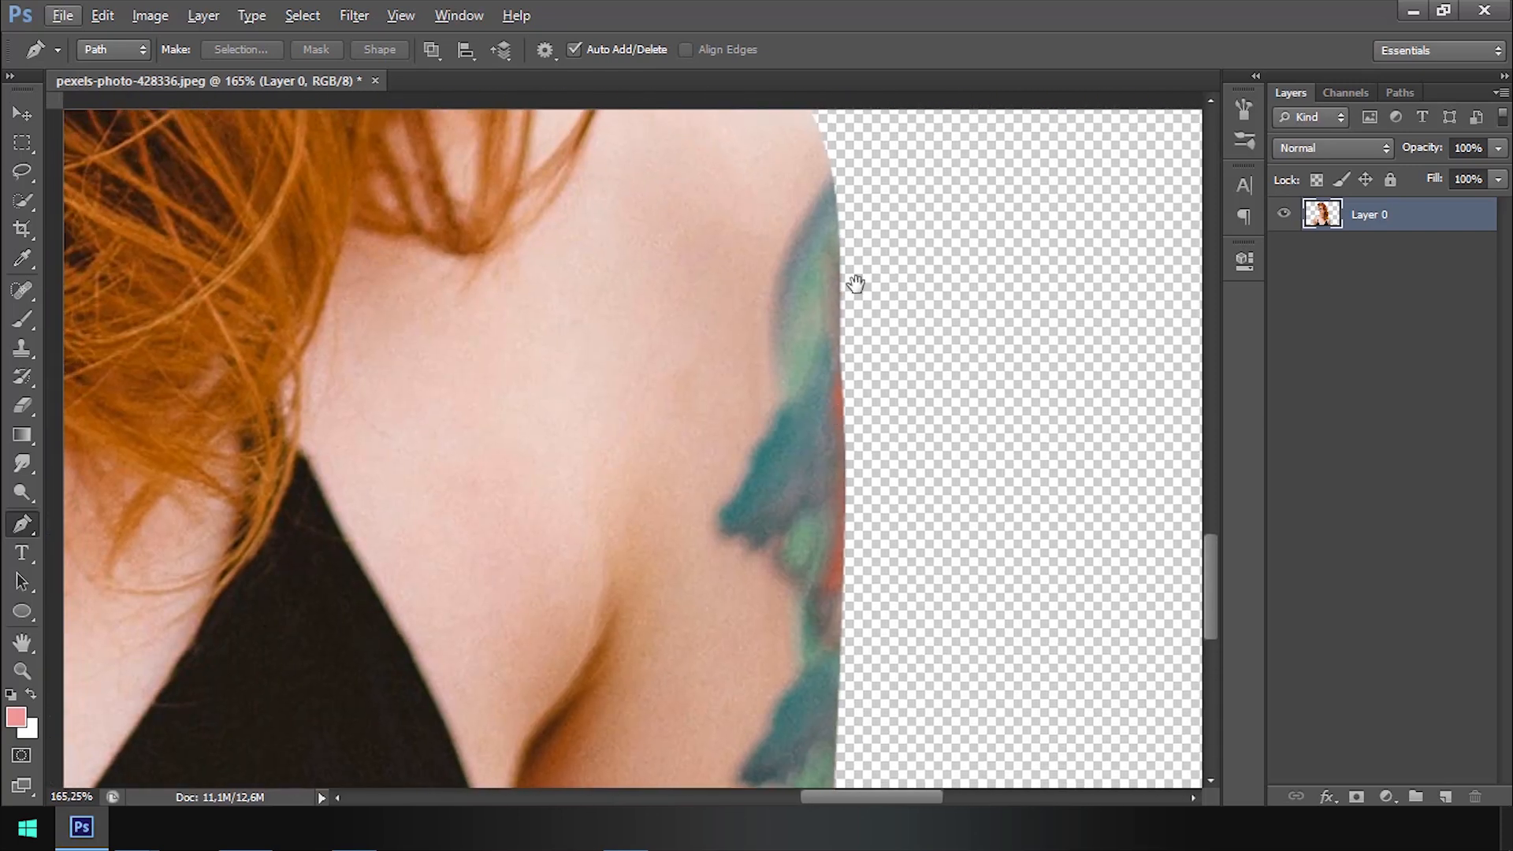
drag(854, 283, 944, 540)
drag(824, 365, 876, 586)
drag(720, 345, 733, 612)
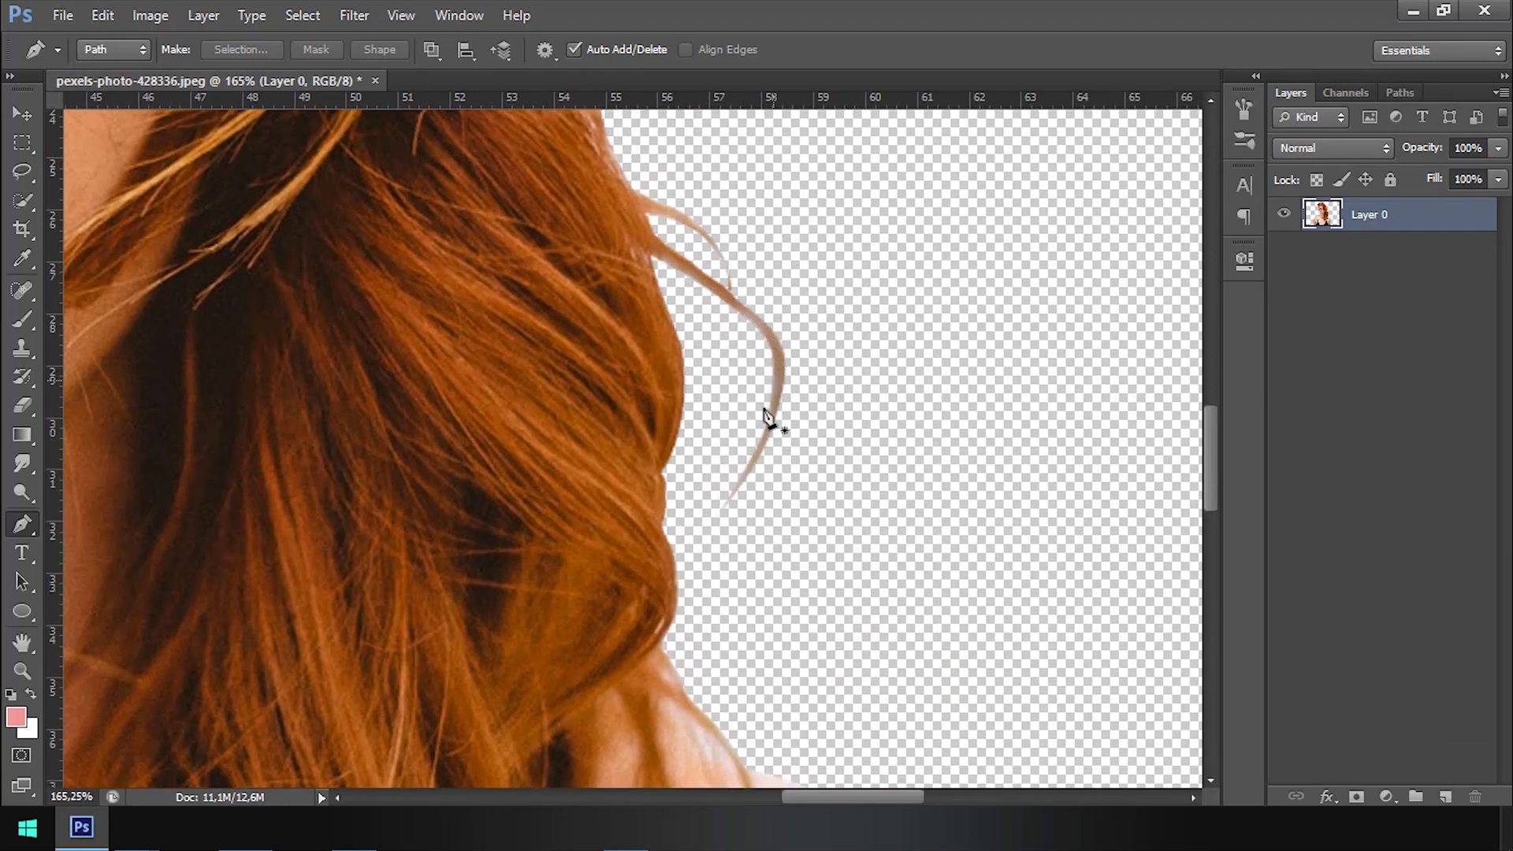
drag(776, 449, 832, 492)
drag(669, 331, 784, 565)
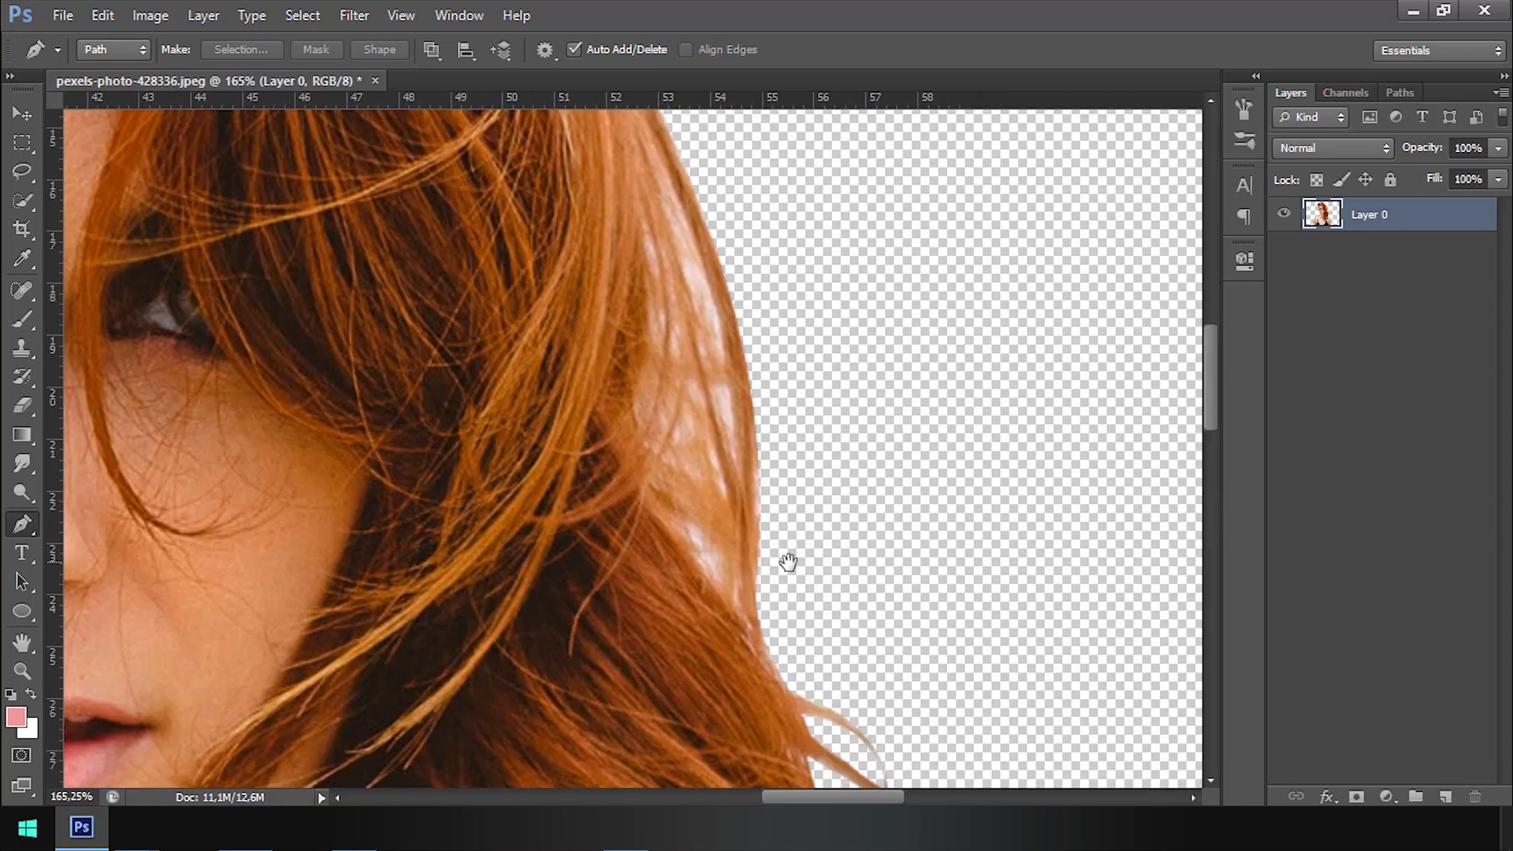
scroll(652, 186, down, 4)
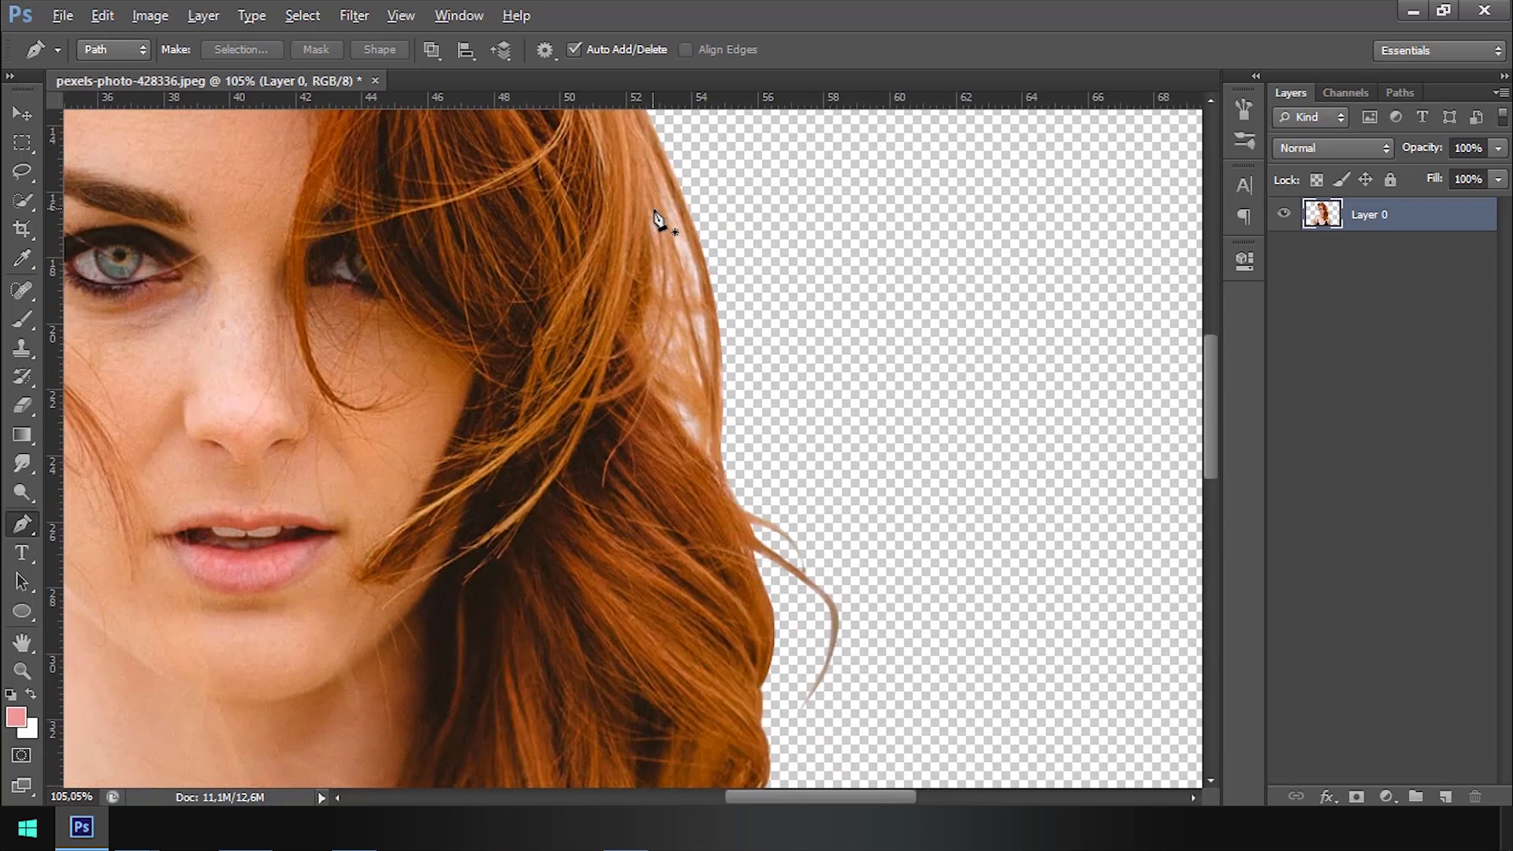
drag(625, 158, 876, 539)
drag(707, 324, 880, 351)
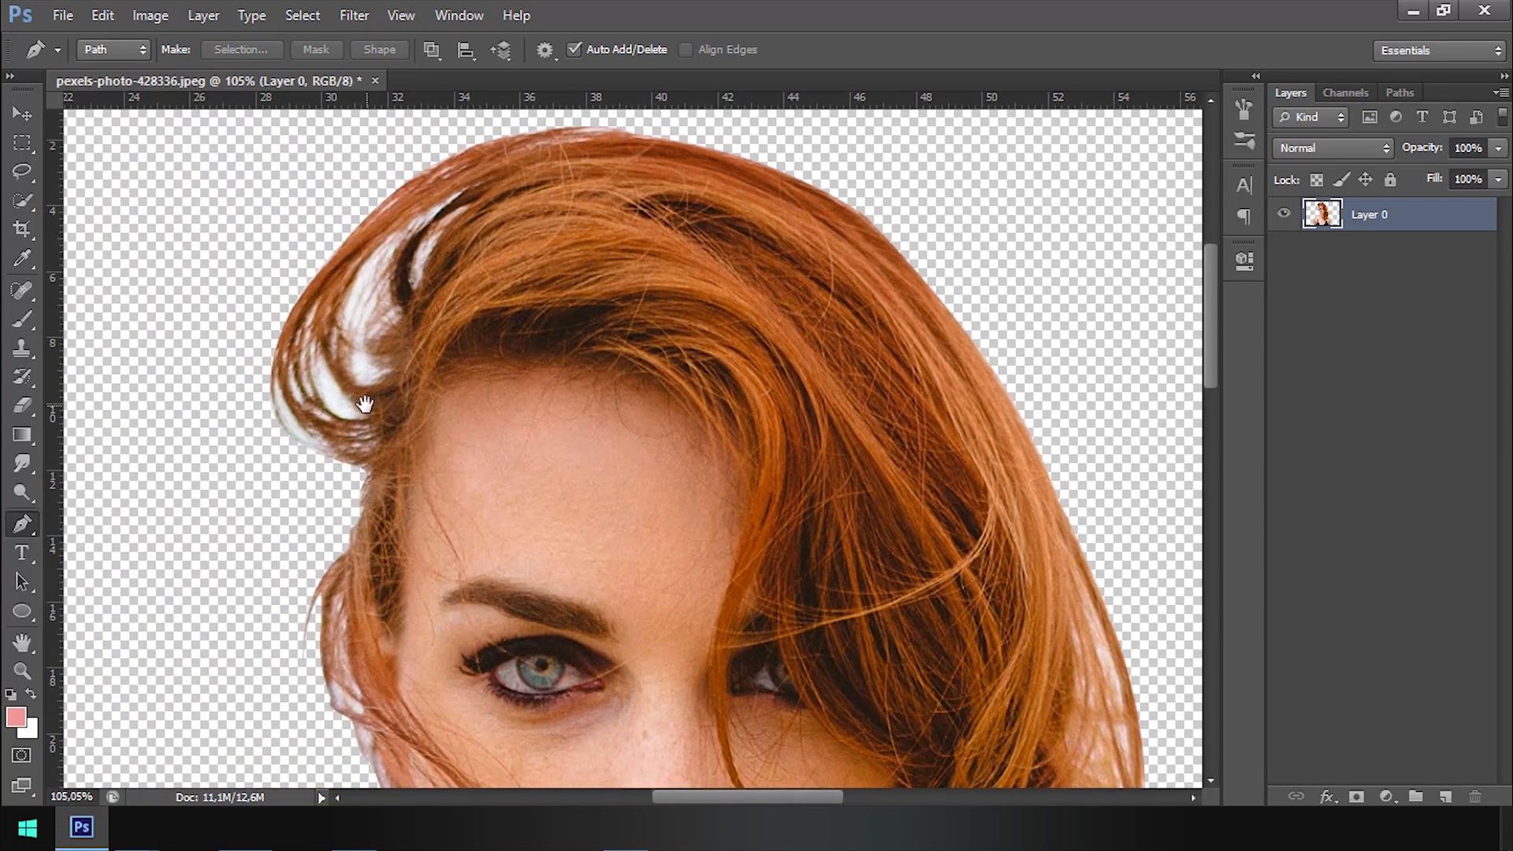
Step: Start a Pen path at the lower tip of the crescent-shaped white gap in the hair curl and trace its outer edge upward
scroll(363, 335, down, 3)
scroll(447, 277, up, 5)
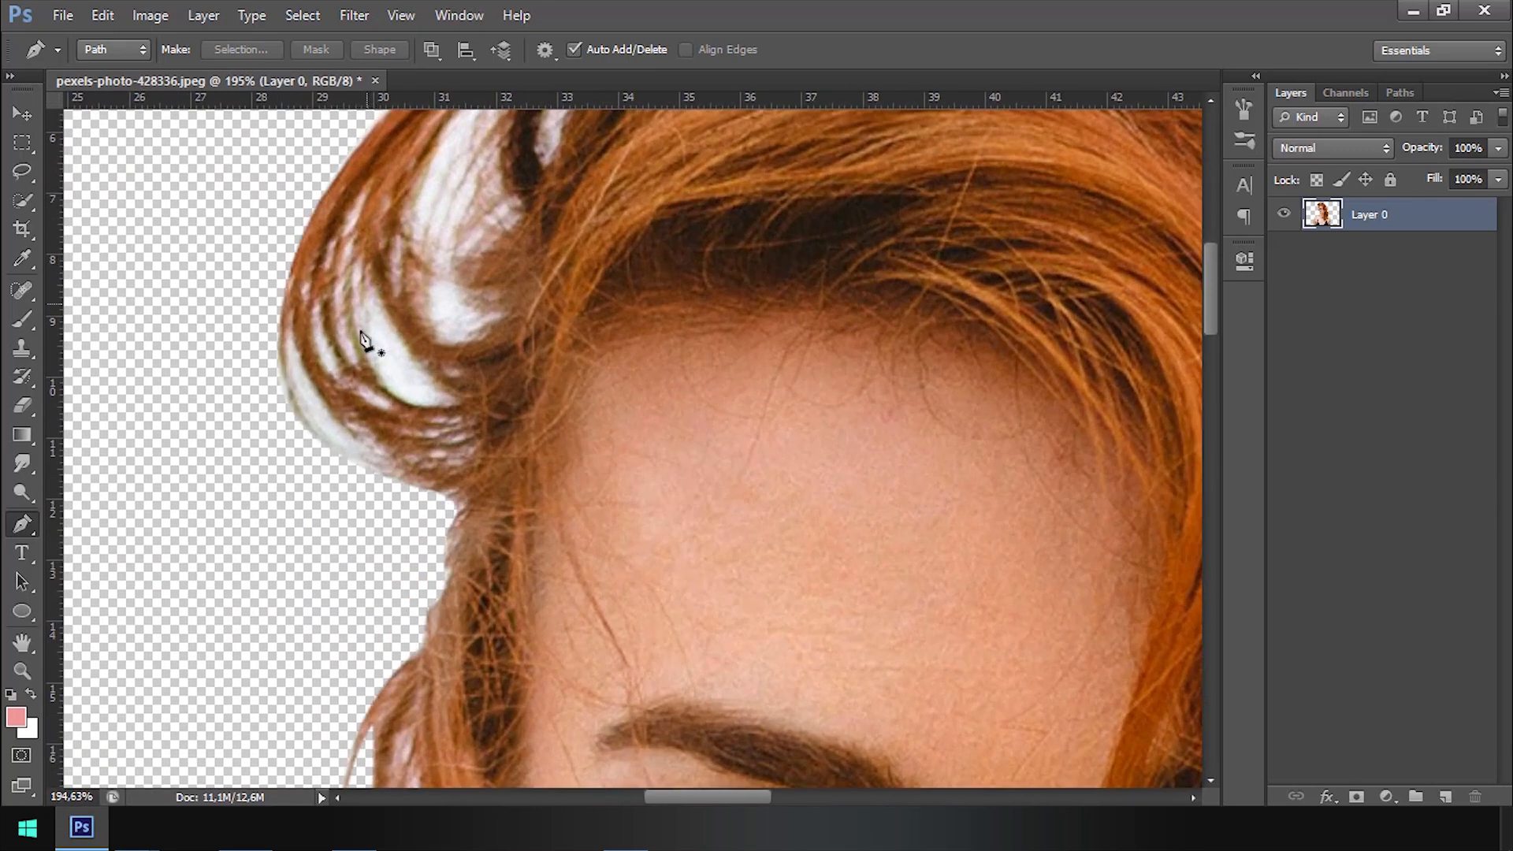
scroll(399, 345, up, 2)
drag(399, 344, 404, 425)
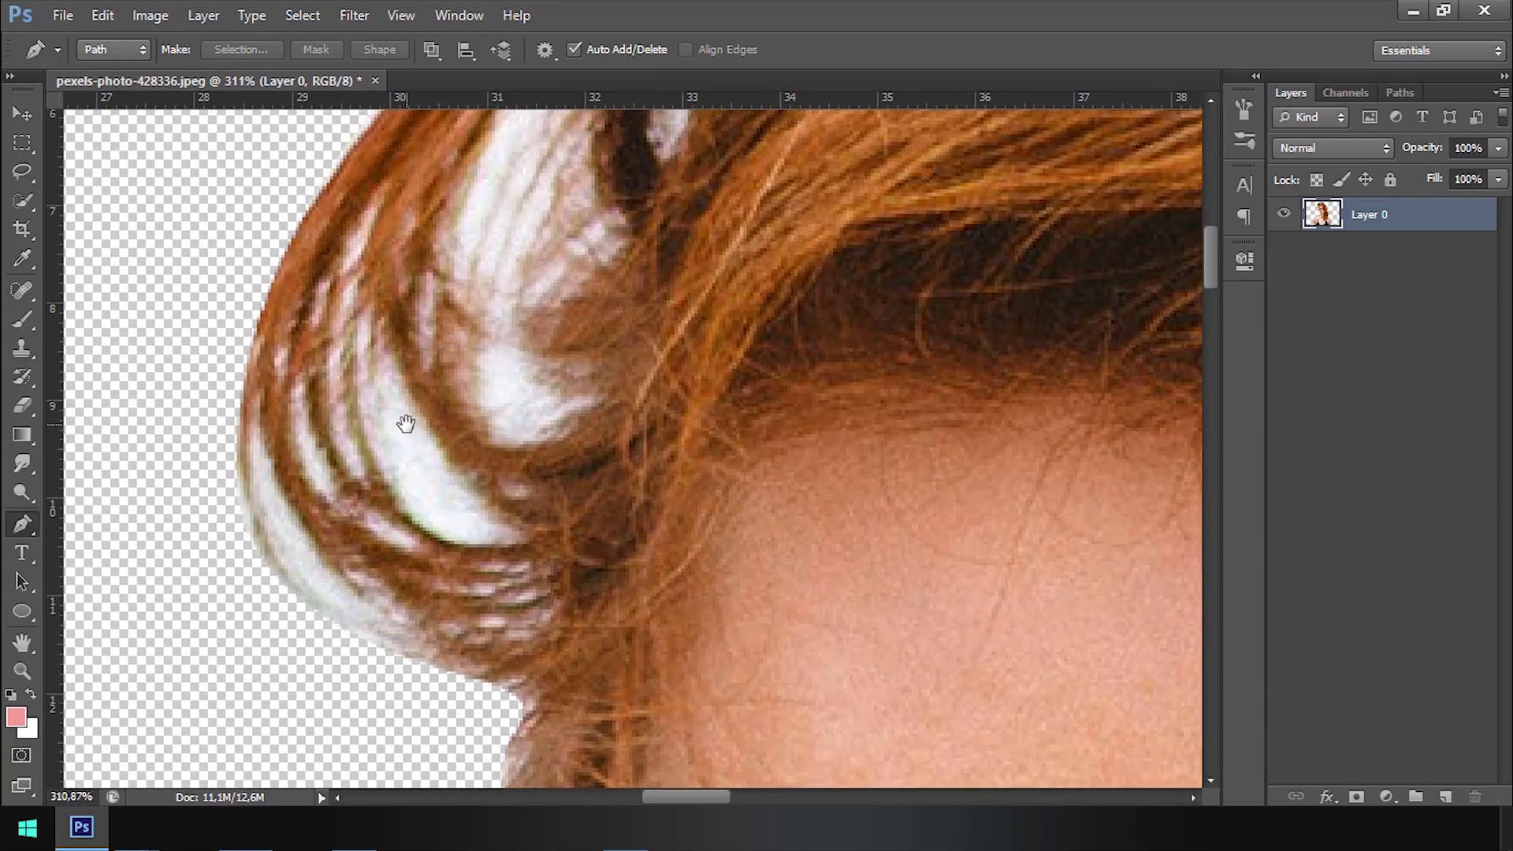
scroll(429, 446, up, 2)
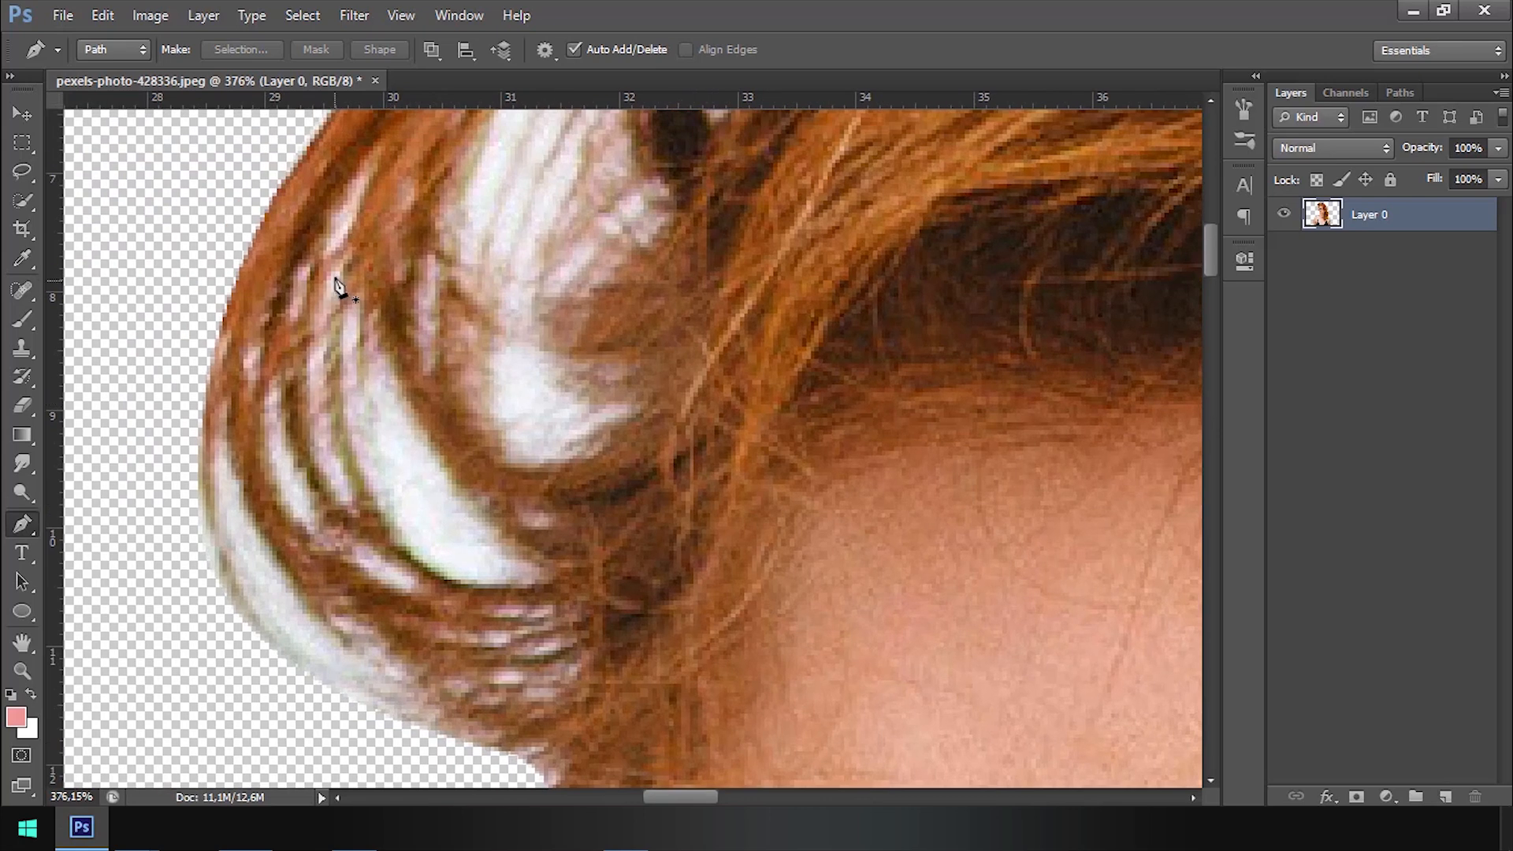
drag(324, 501, 329, 496)
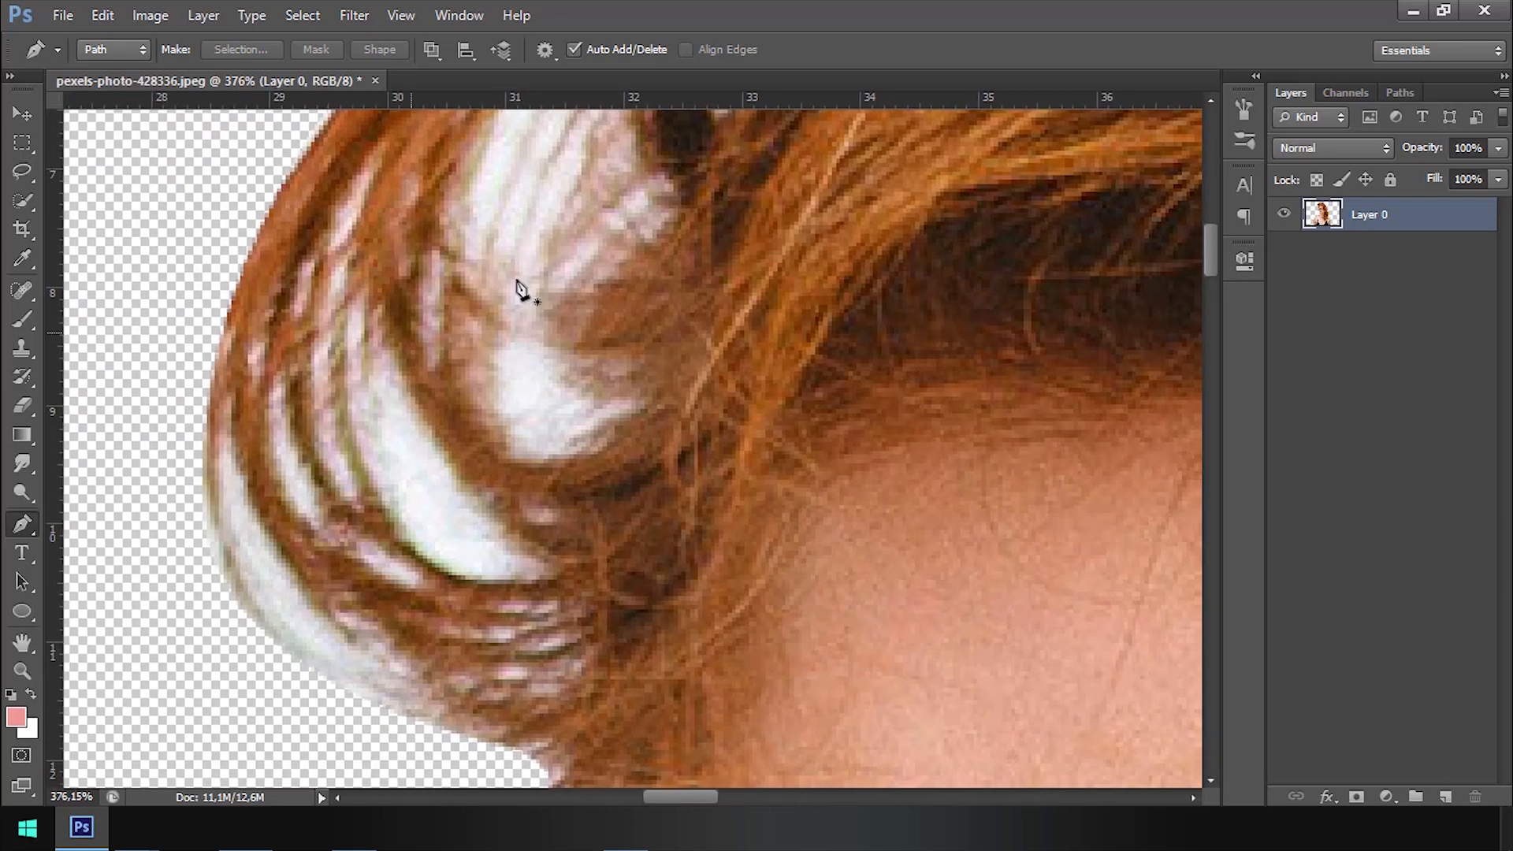
scroll(471, 404, up, 1)
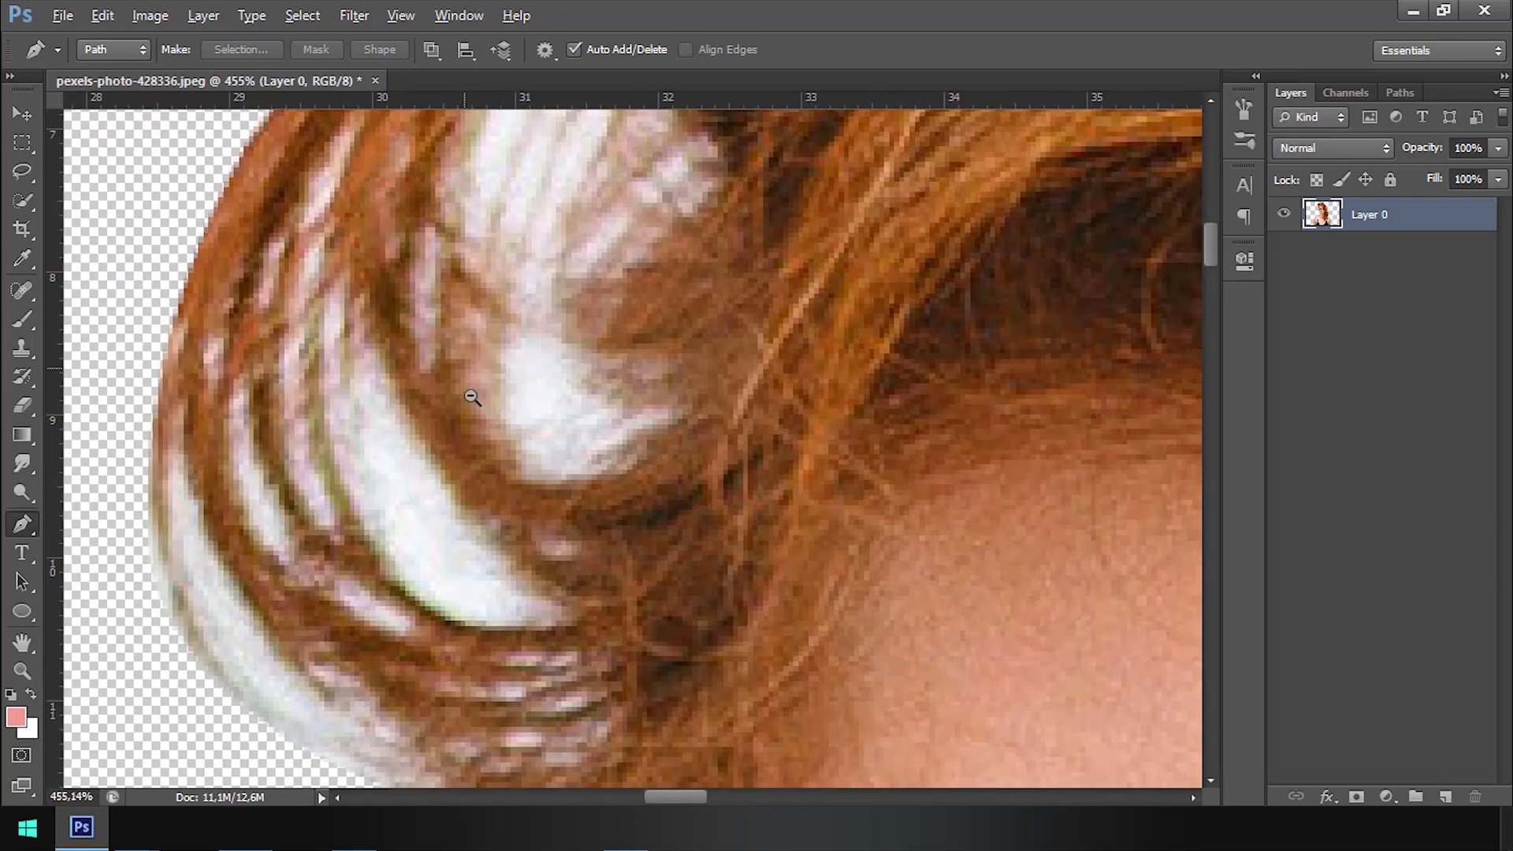
click(580, 617)
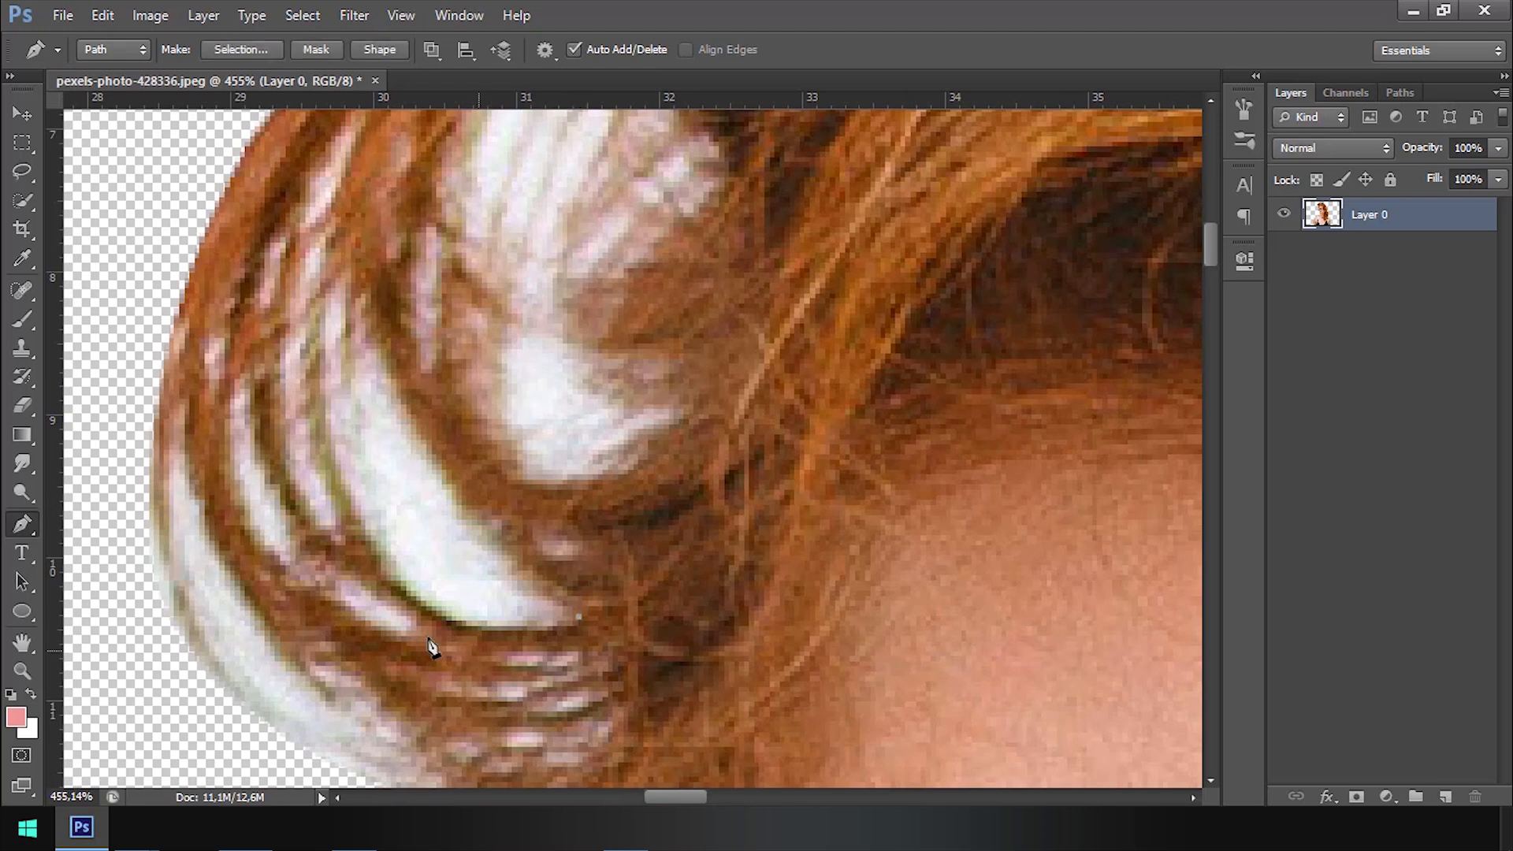
click(356, 526)
click(465, 569)
click(332, 283)
Step: Trace around the thin strand and down the inner edge of the gap, closing the path at its starting anchor
click(346, 414)
mouse_move(346, 418)
mouse_down()
mouse_move(322, 409)
mouse_move(352, 392)
mouse_up()
click(346, 264)
click(352, 360)
click(355, 333)
click(362, 309)
drag(411, 429, 444, 478)
click(493, 536)
drag(572, 595, 575, 600)
click(589, 607)
click(581, 619)
Step: Convert the gap path into a selection, delete the white background inside it and deselect
scroll(381, 400, up, 2)
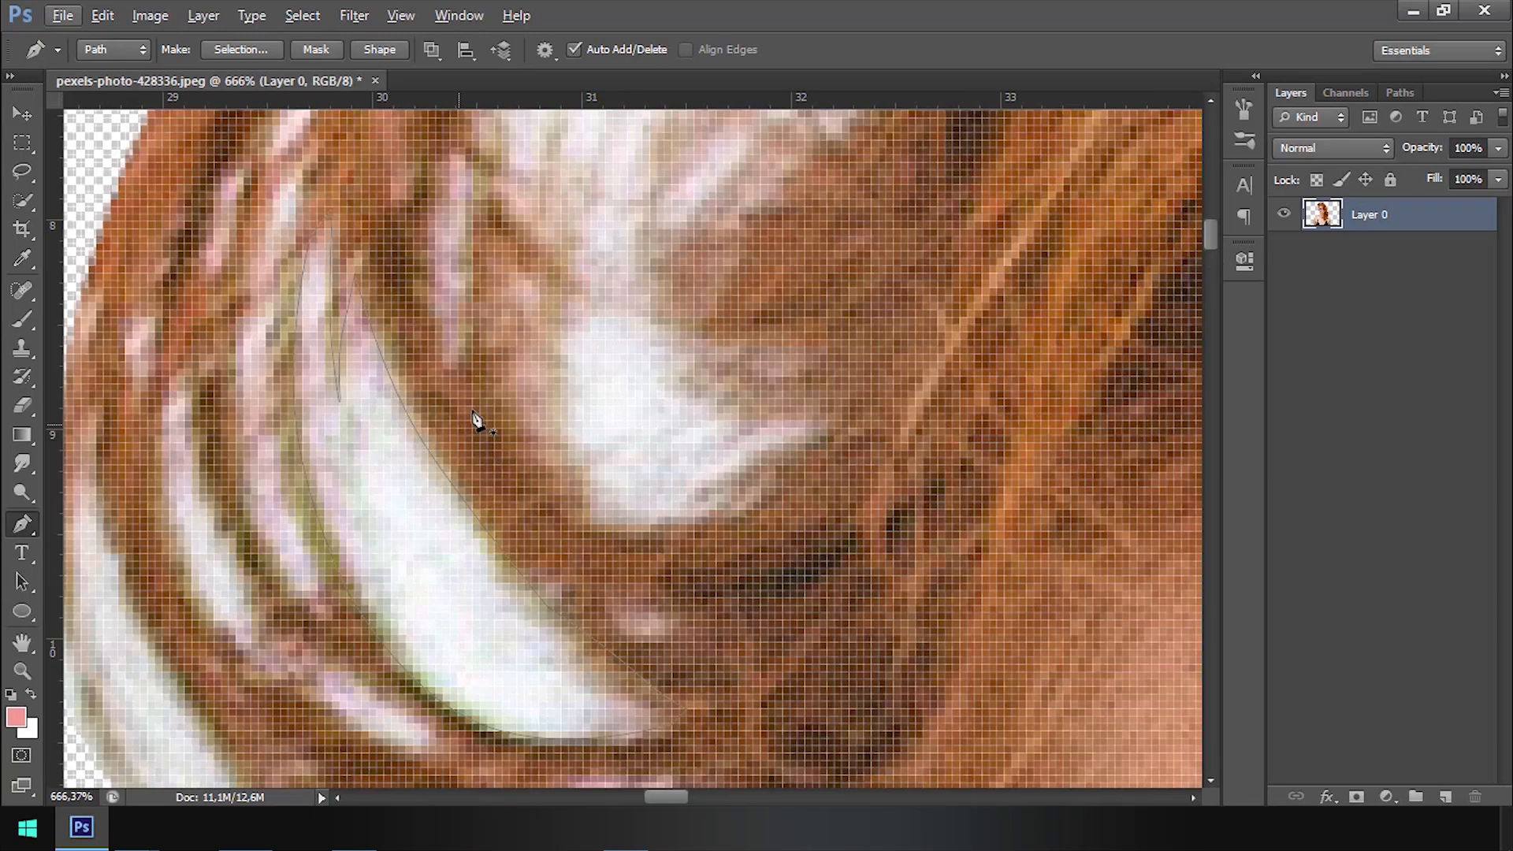
scroll(476, 419, down, 3)
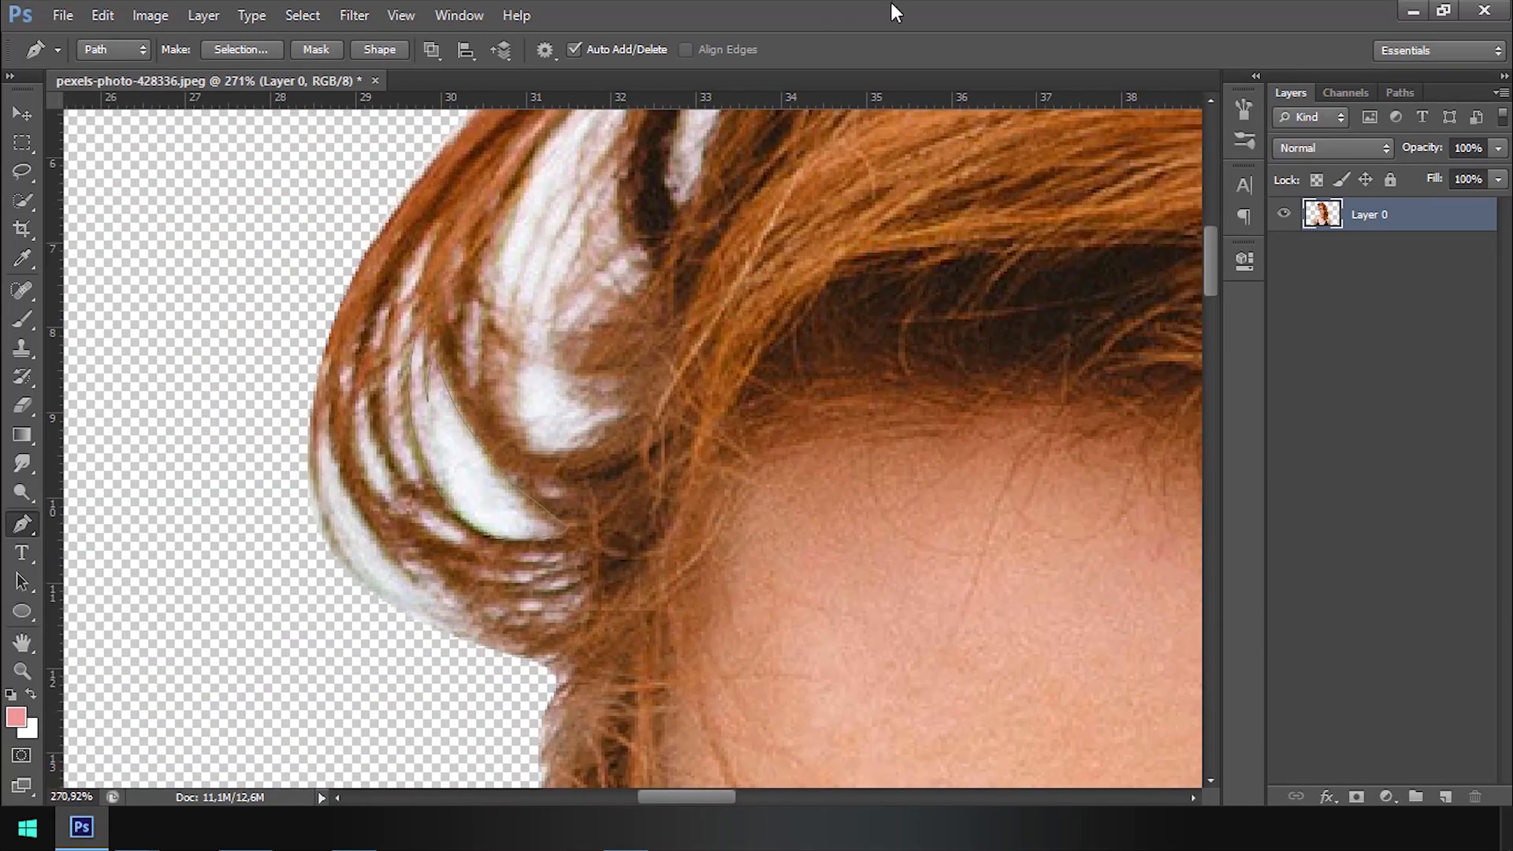
key(ctrl+Return)
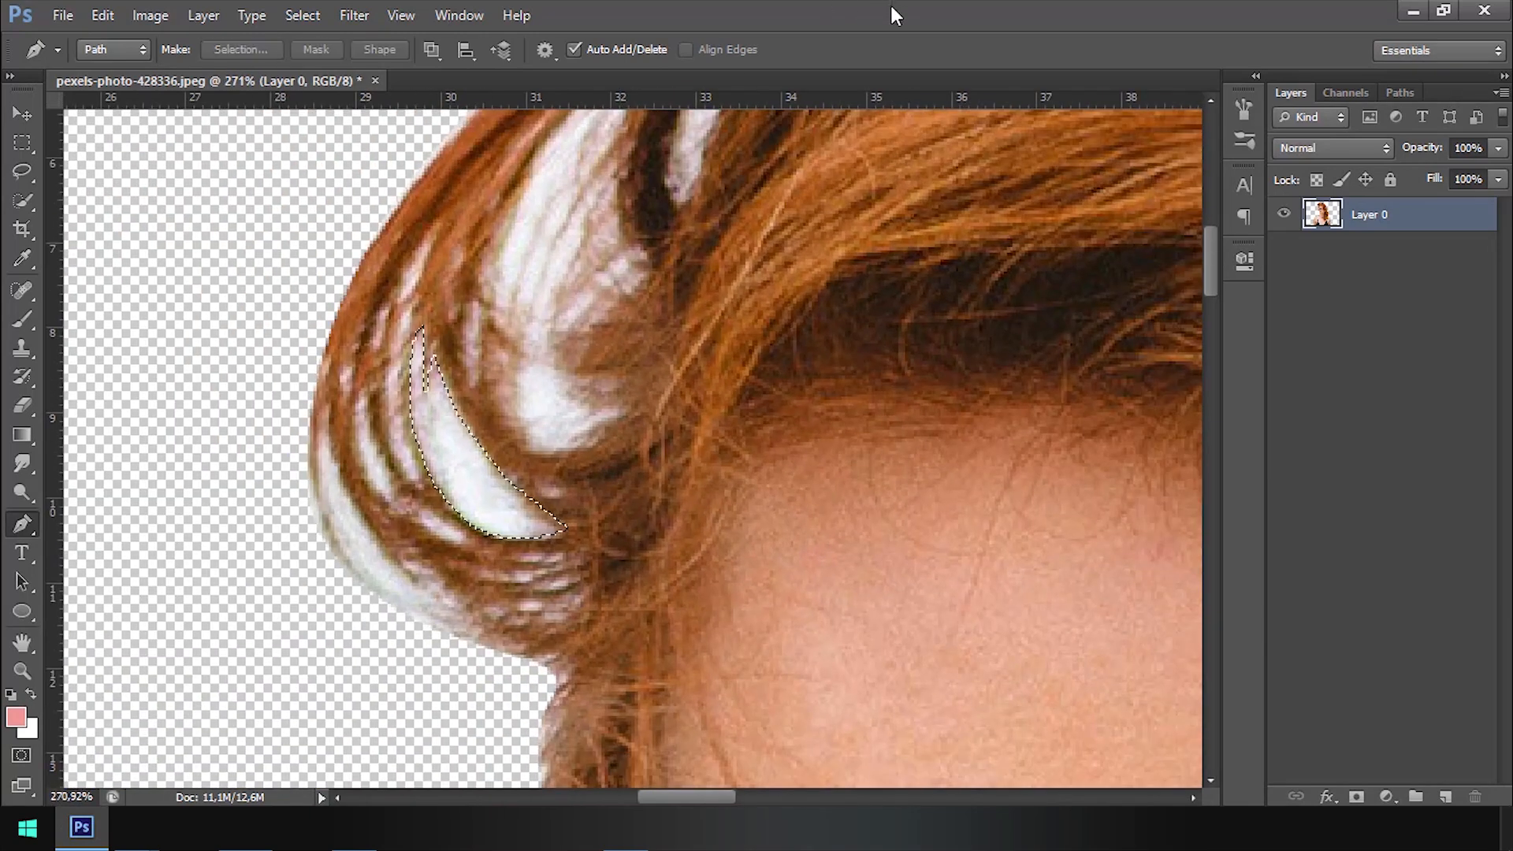
key(Delete)
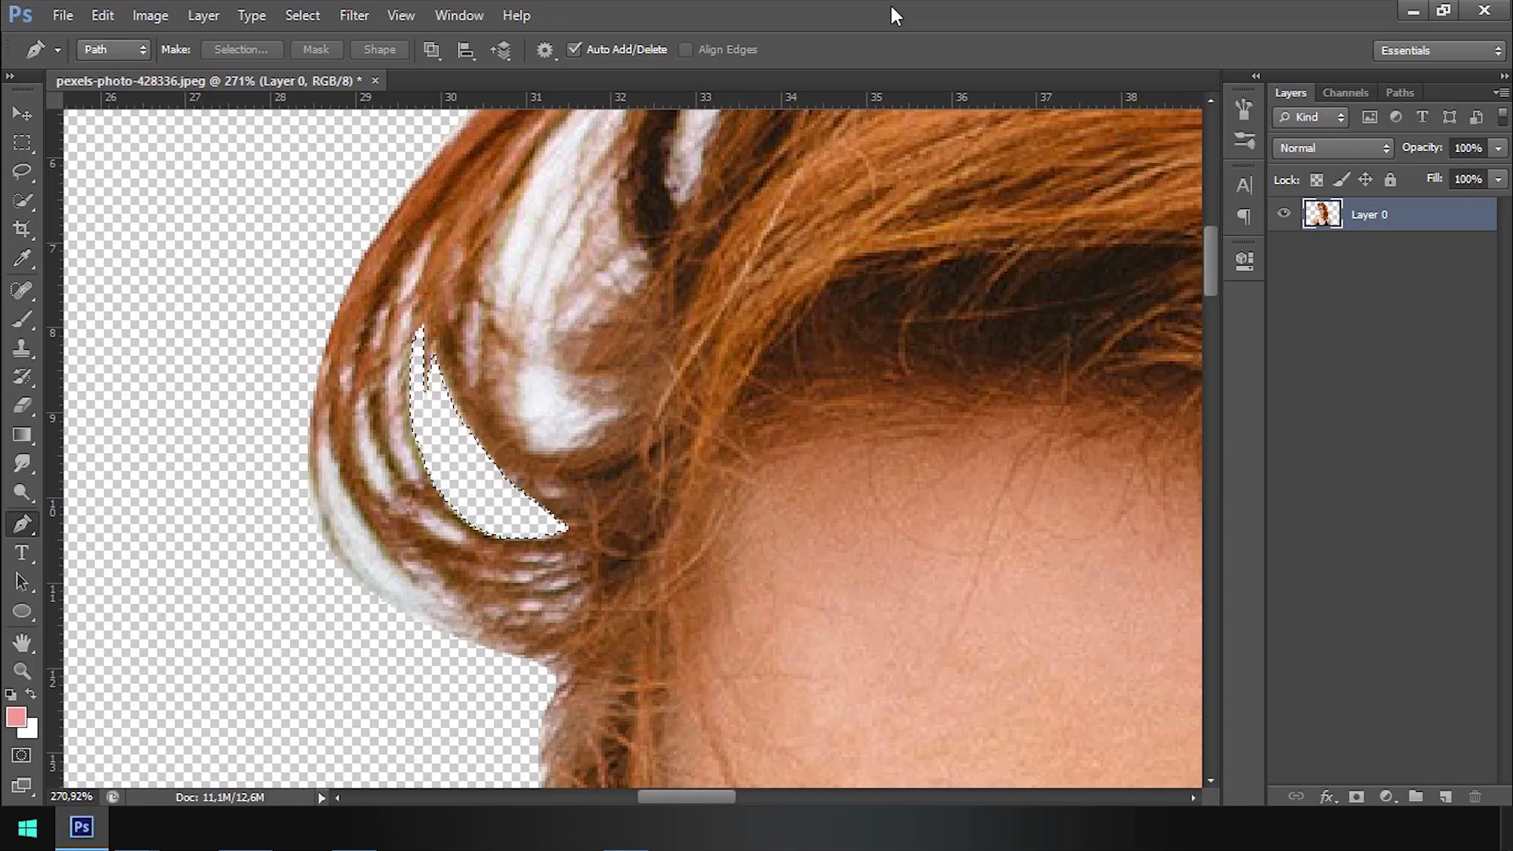
key(ctrl+d)
Step: Review the cleared hair gap and the whole cut-out, and close the document without saving its changes
scroll(499, 422, up, 4)
scroll(500, 422, down, 12)
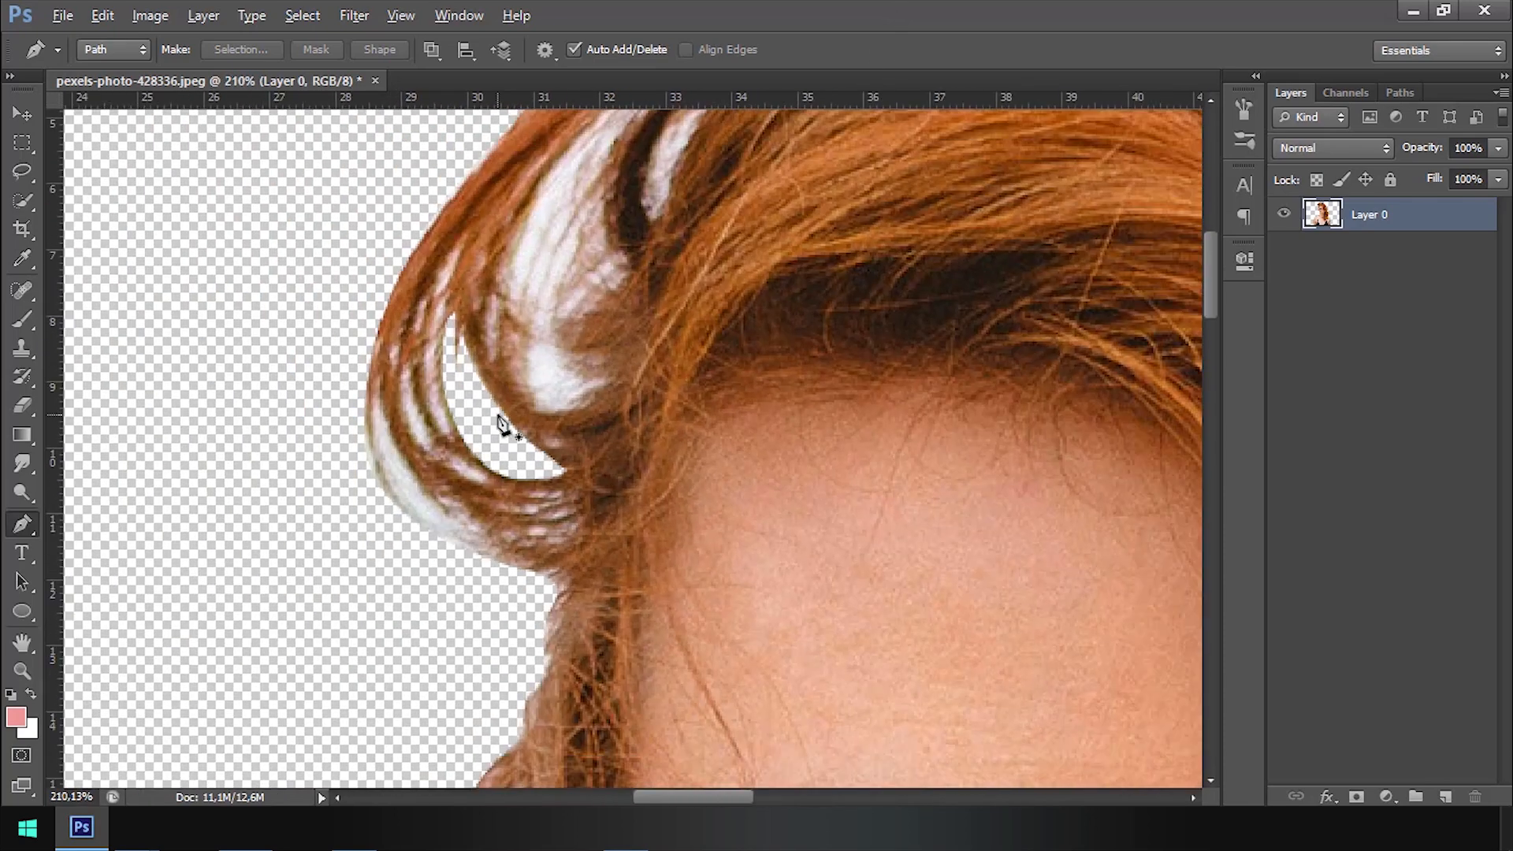
scroll(468, 386, up, 5)
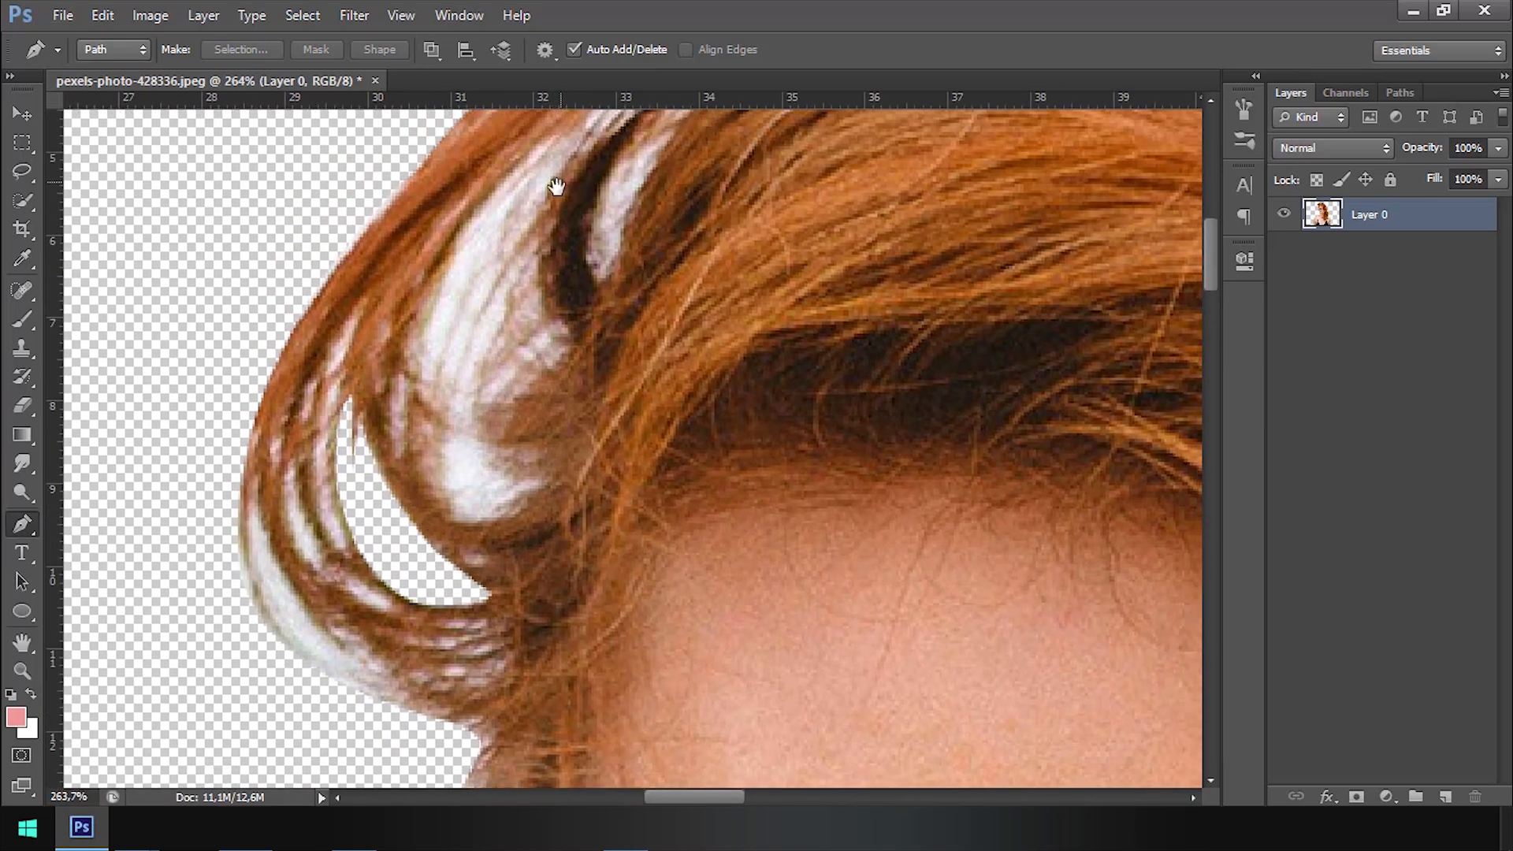
scroll(558, 192, down, 2)
scroll(560, 246, down, 1)
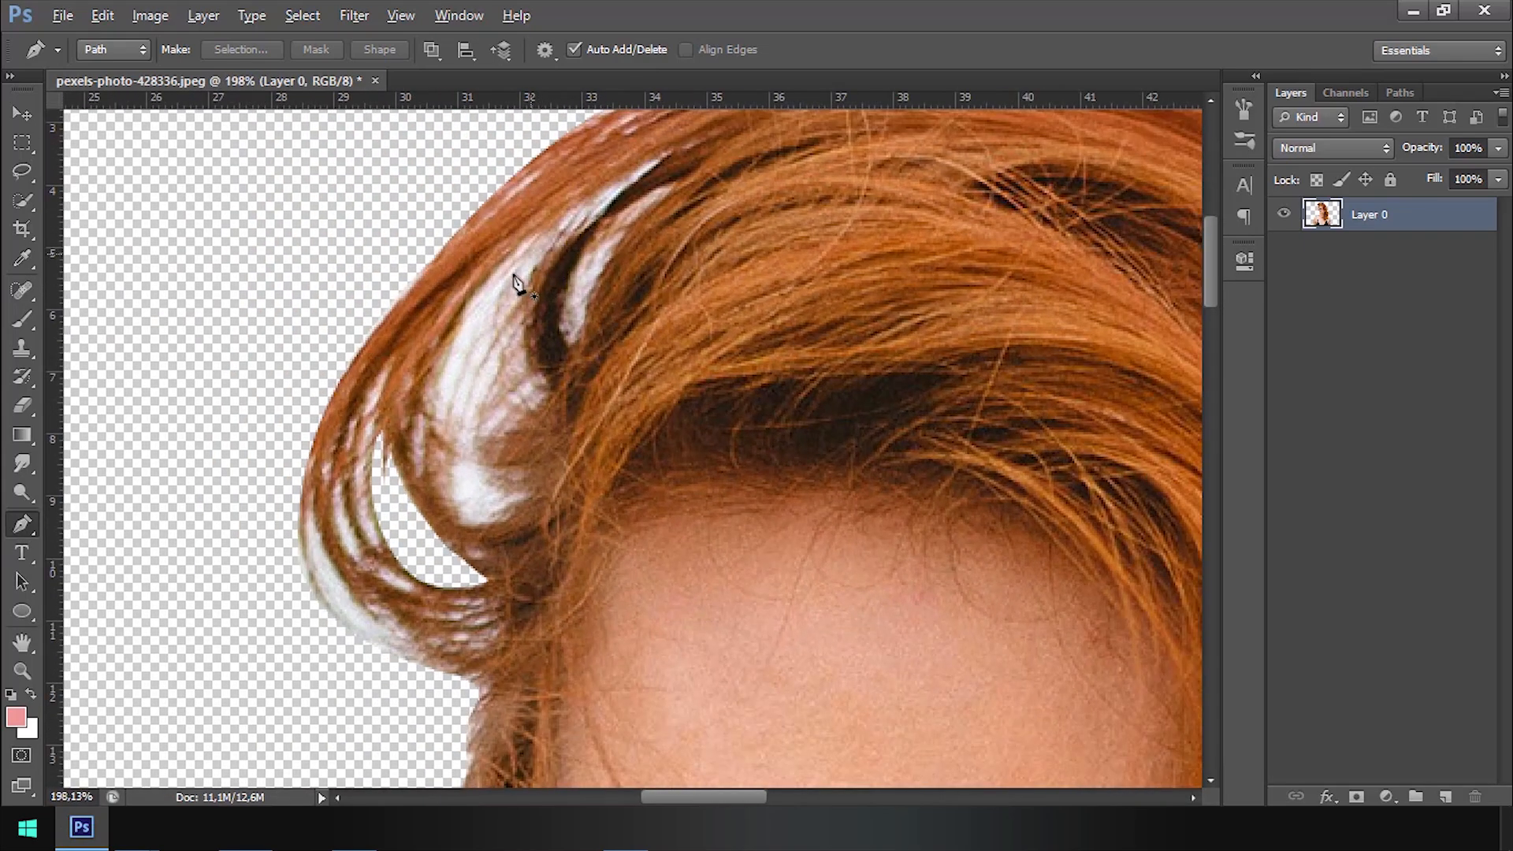
scroll(517, 281, down, 5)
scroll(491, 359, down, 4)
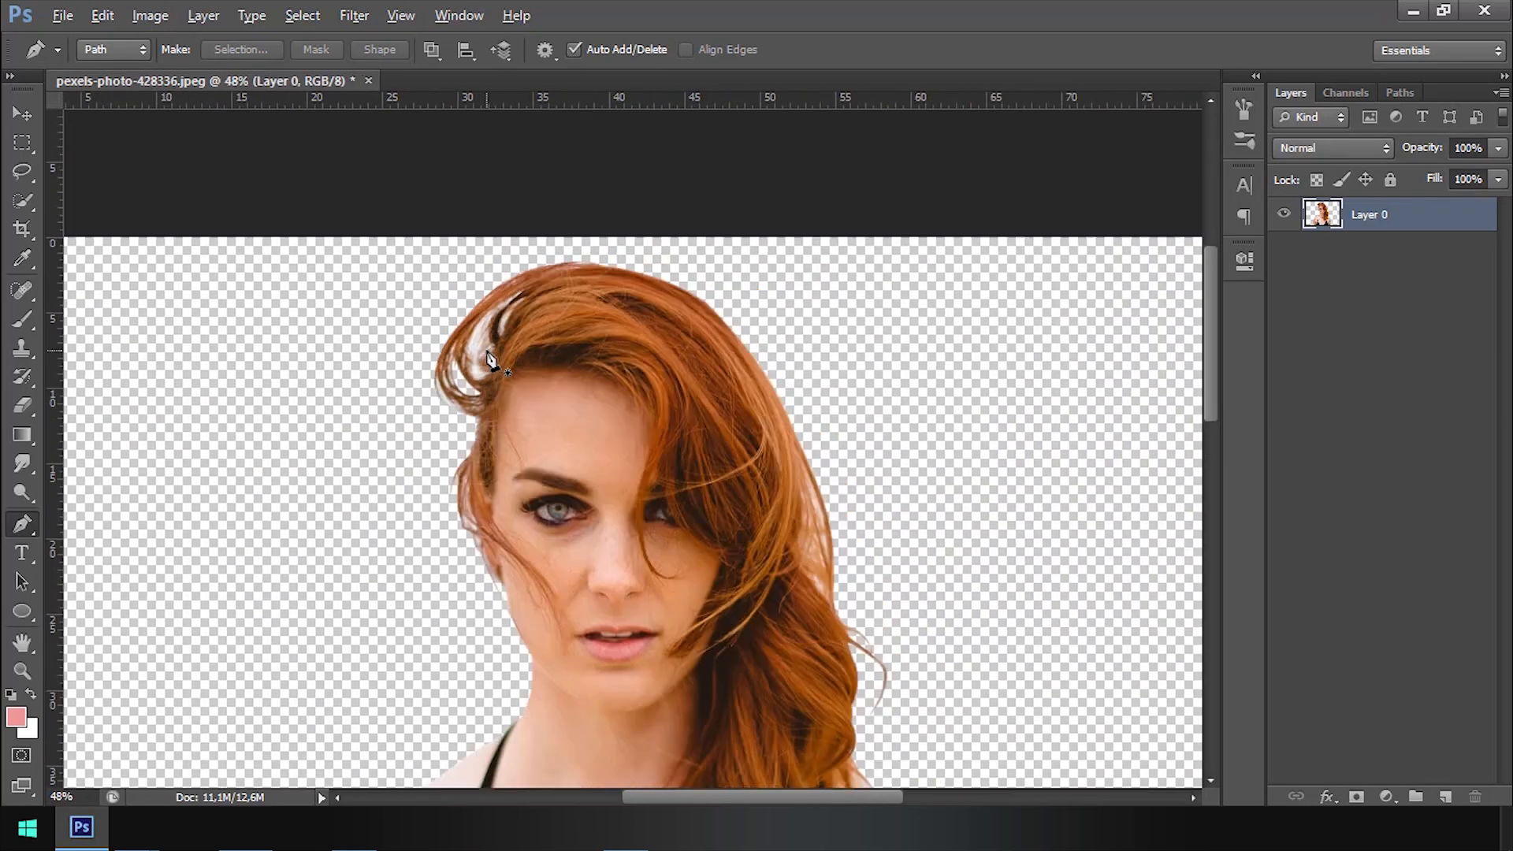
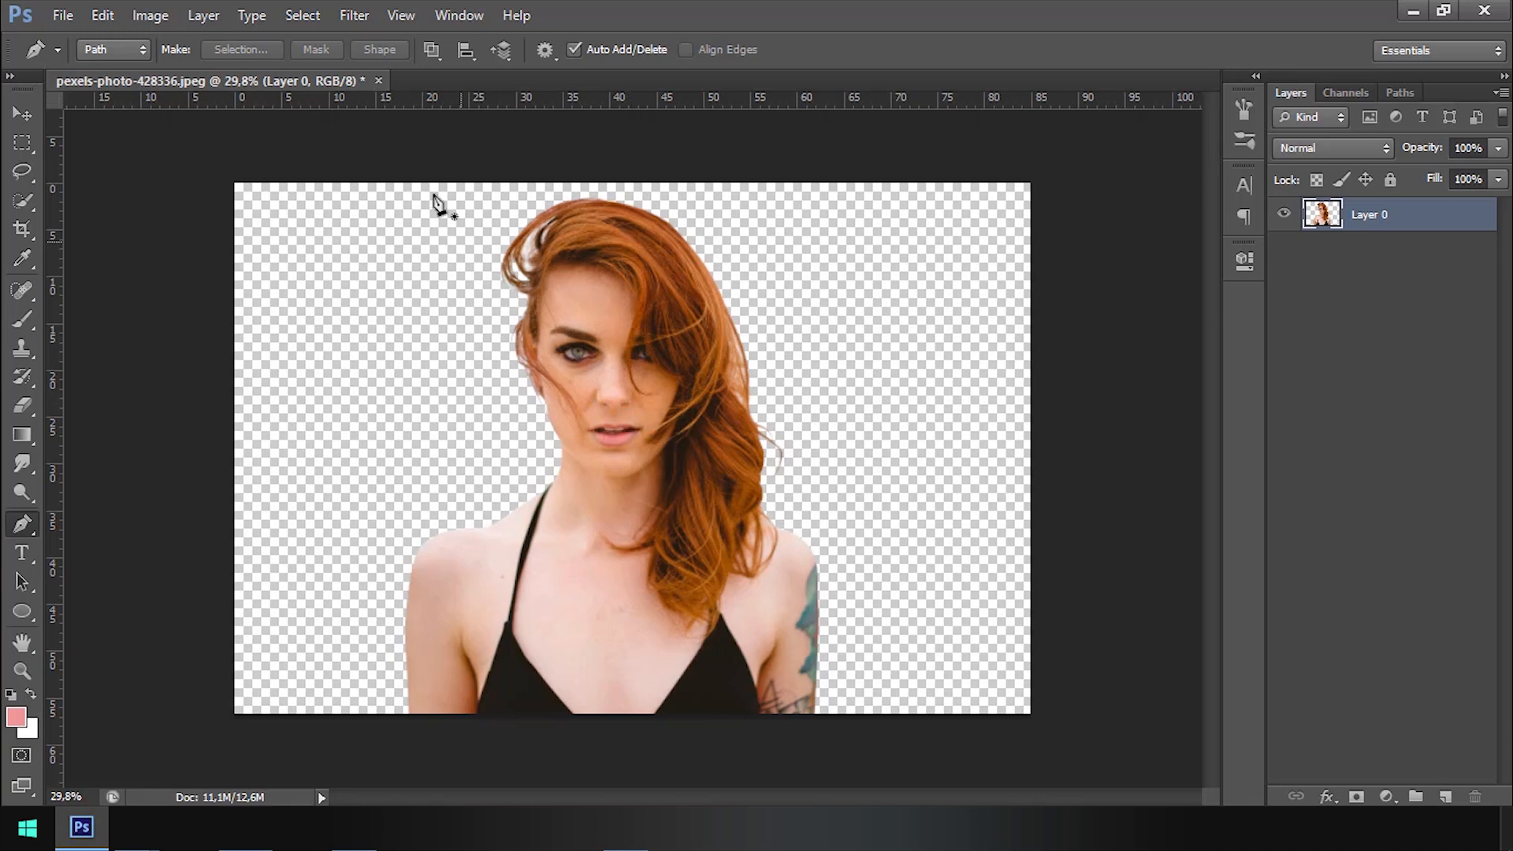
click(380, 79)
click(775, 329)
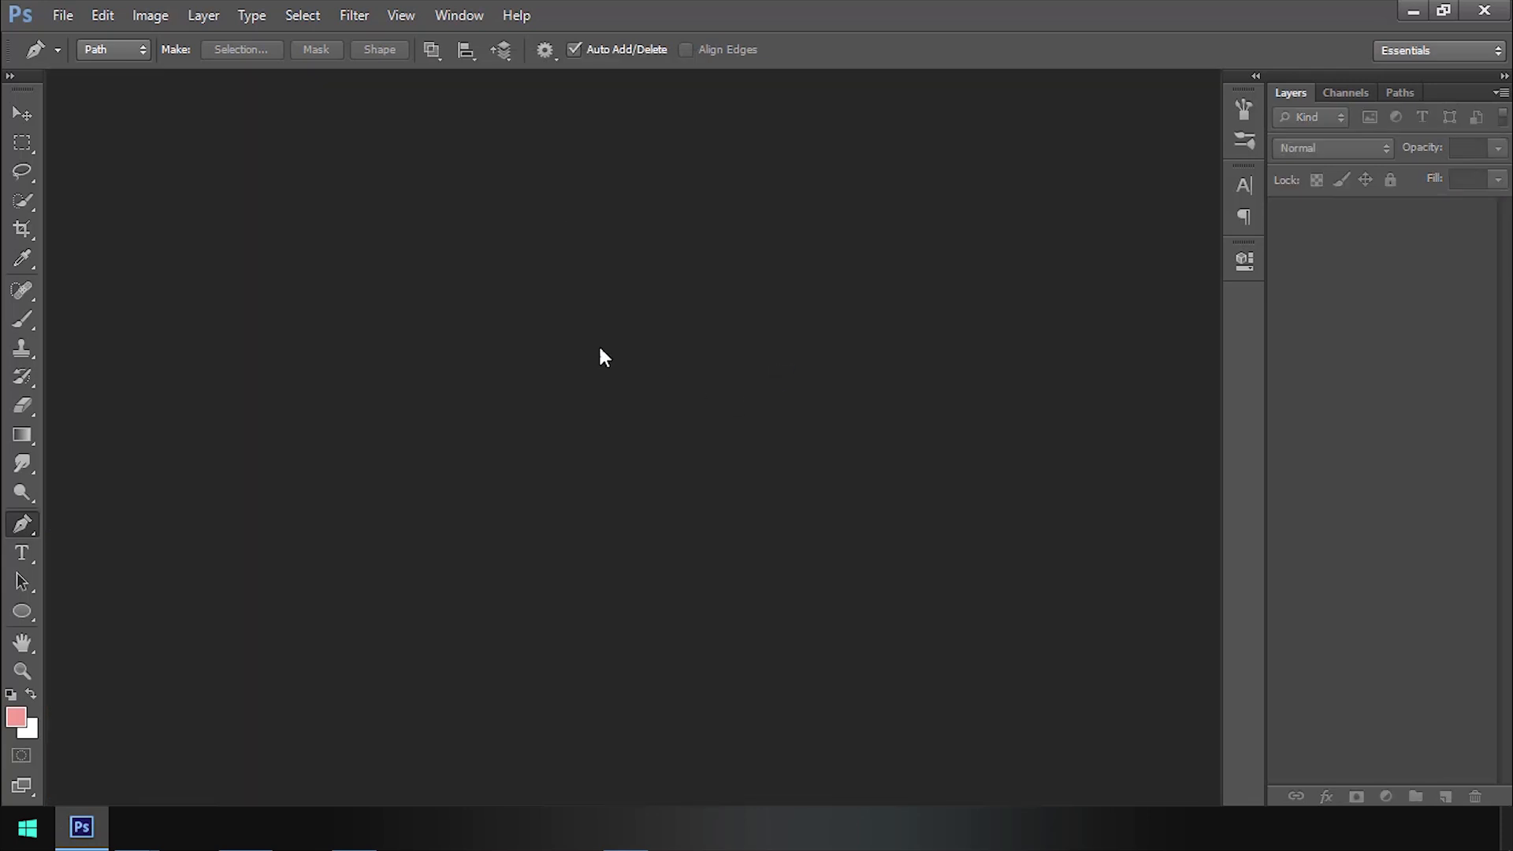
Step: Open kamen-rider-build-series-268085.jpg from the A Bahan folder and convert its locked Background into Layer 0
key(ctrl+o)
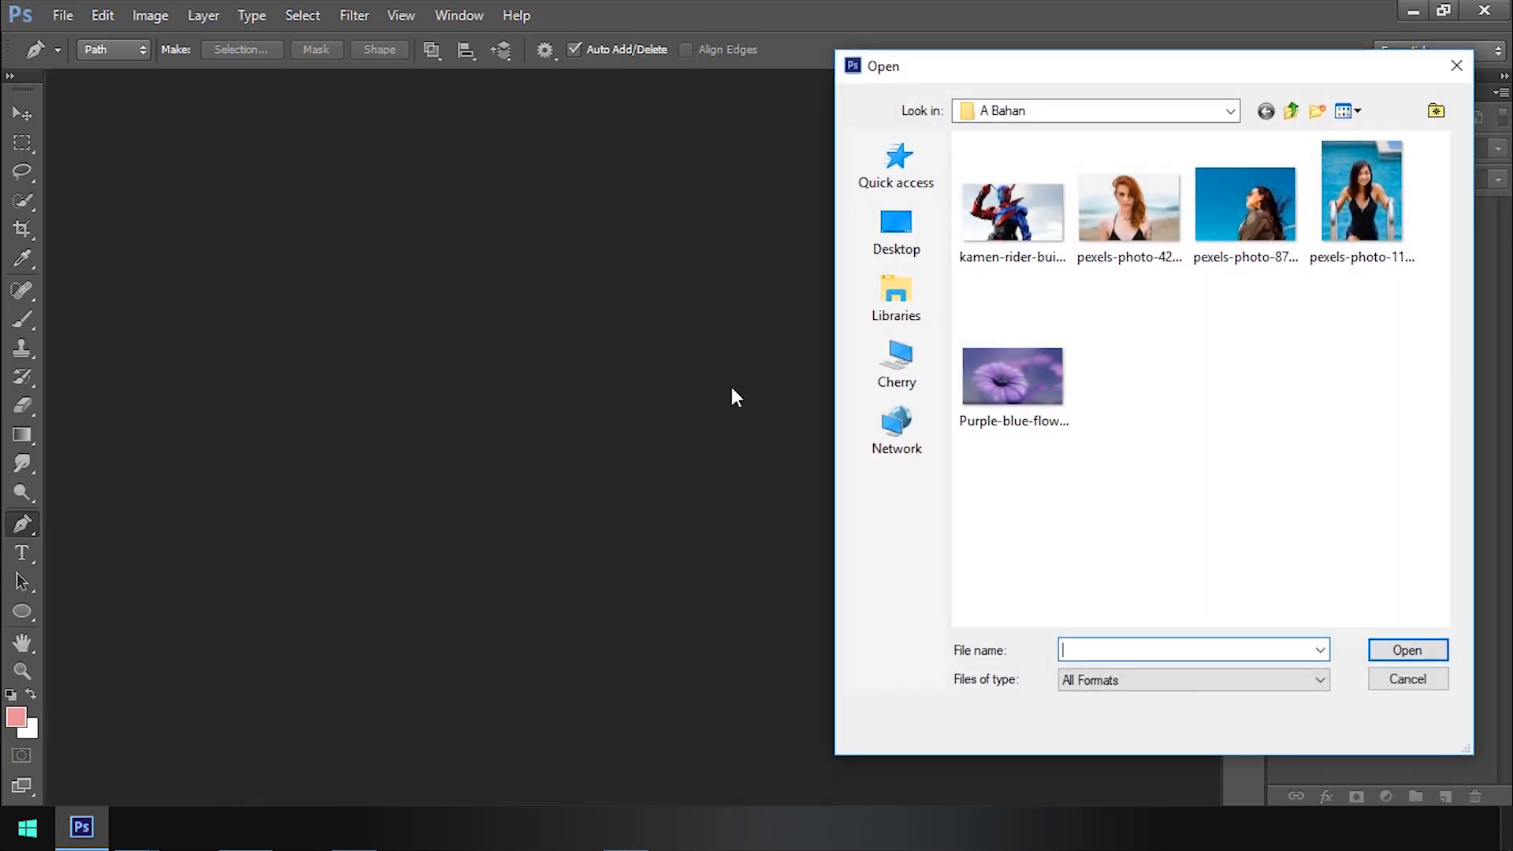
click(1046, 234)
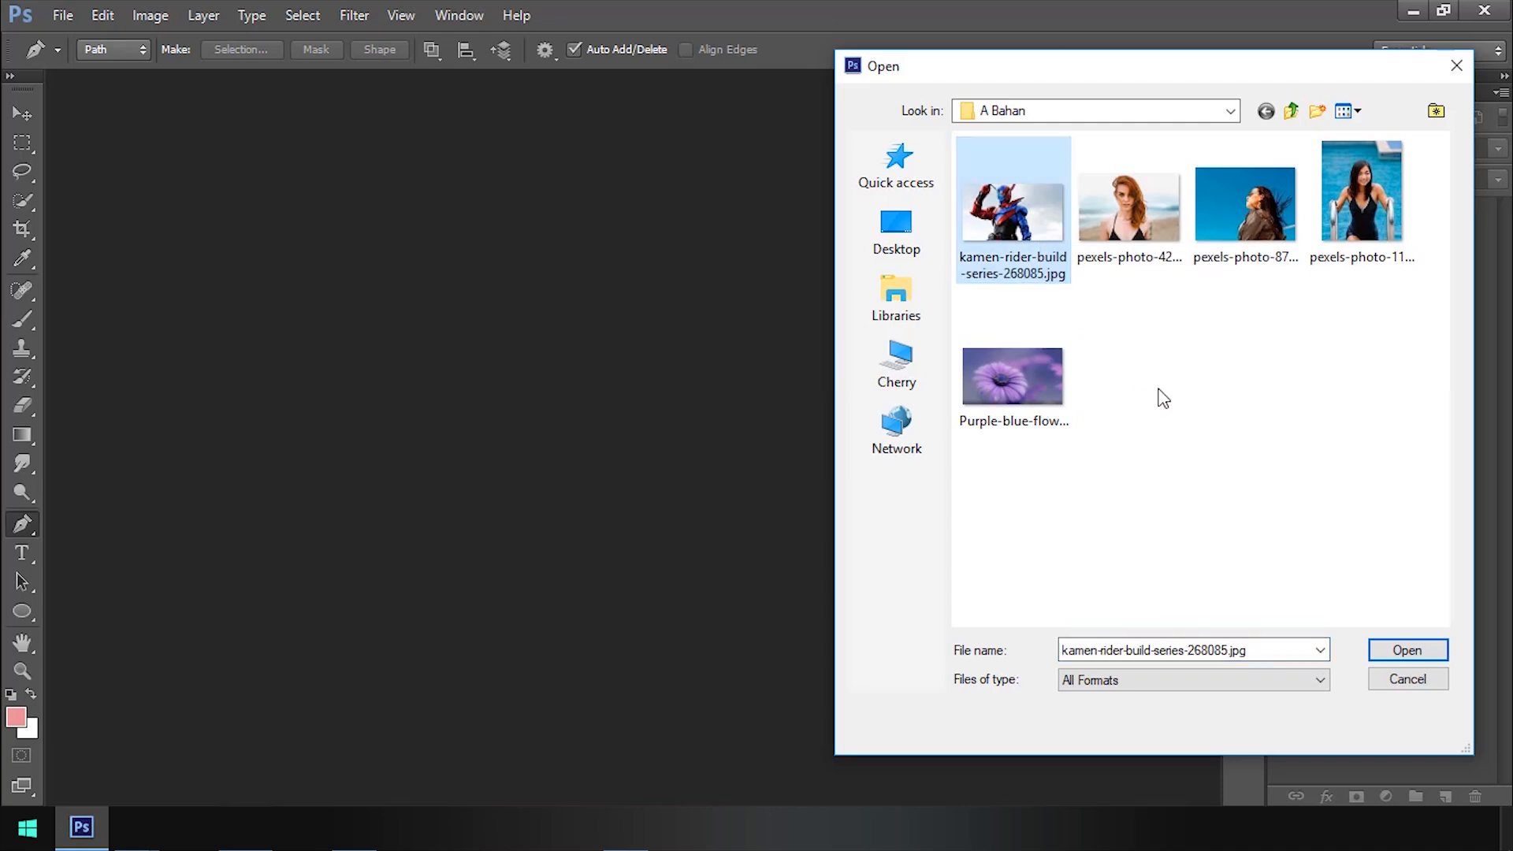
click(1408, 650)
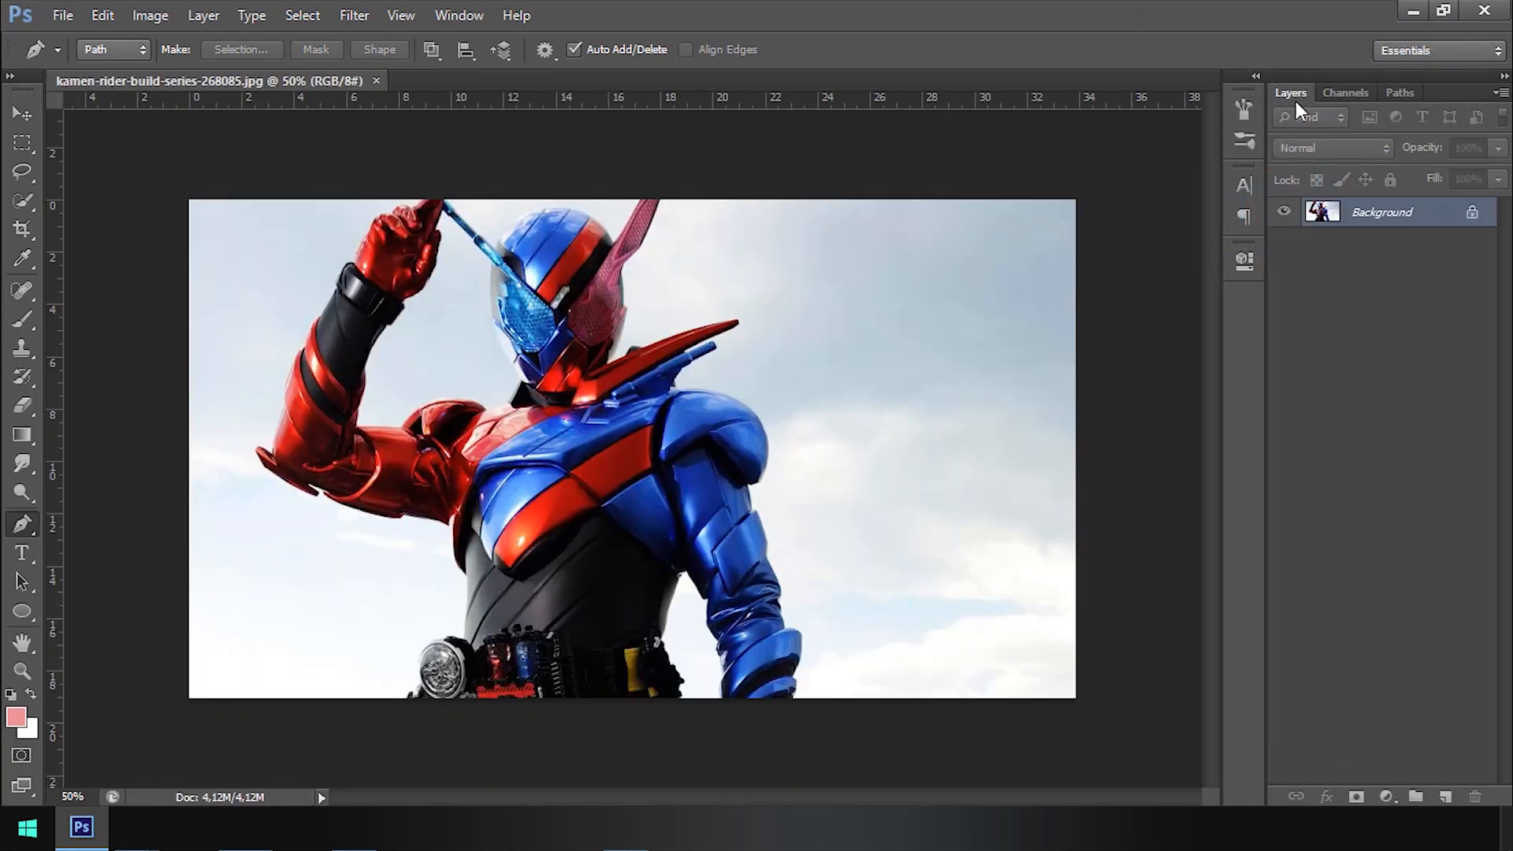
double_click(1474, 219)
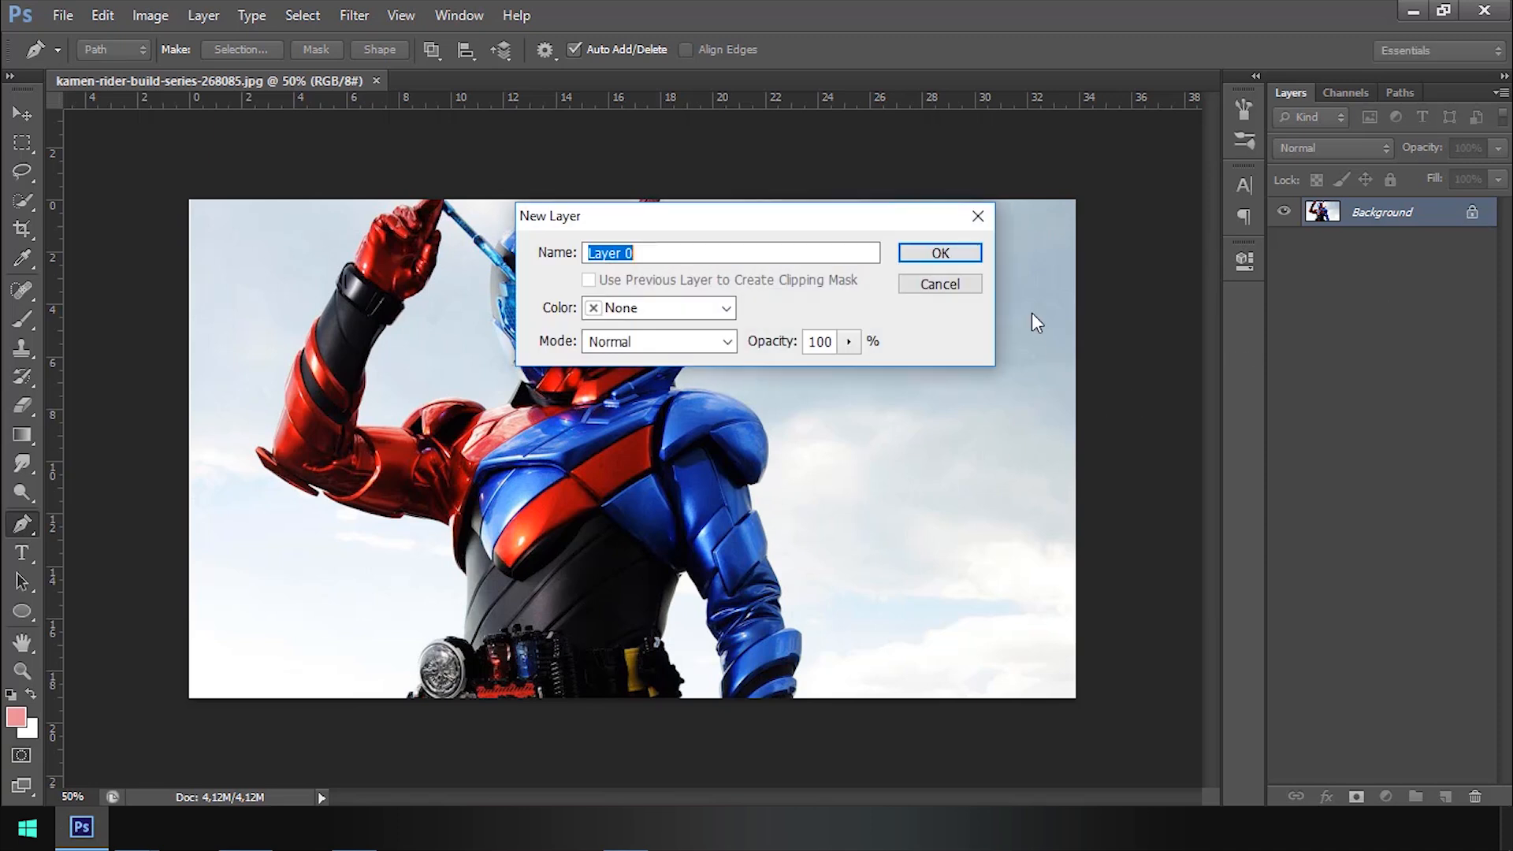
click(955, 253)
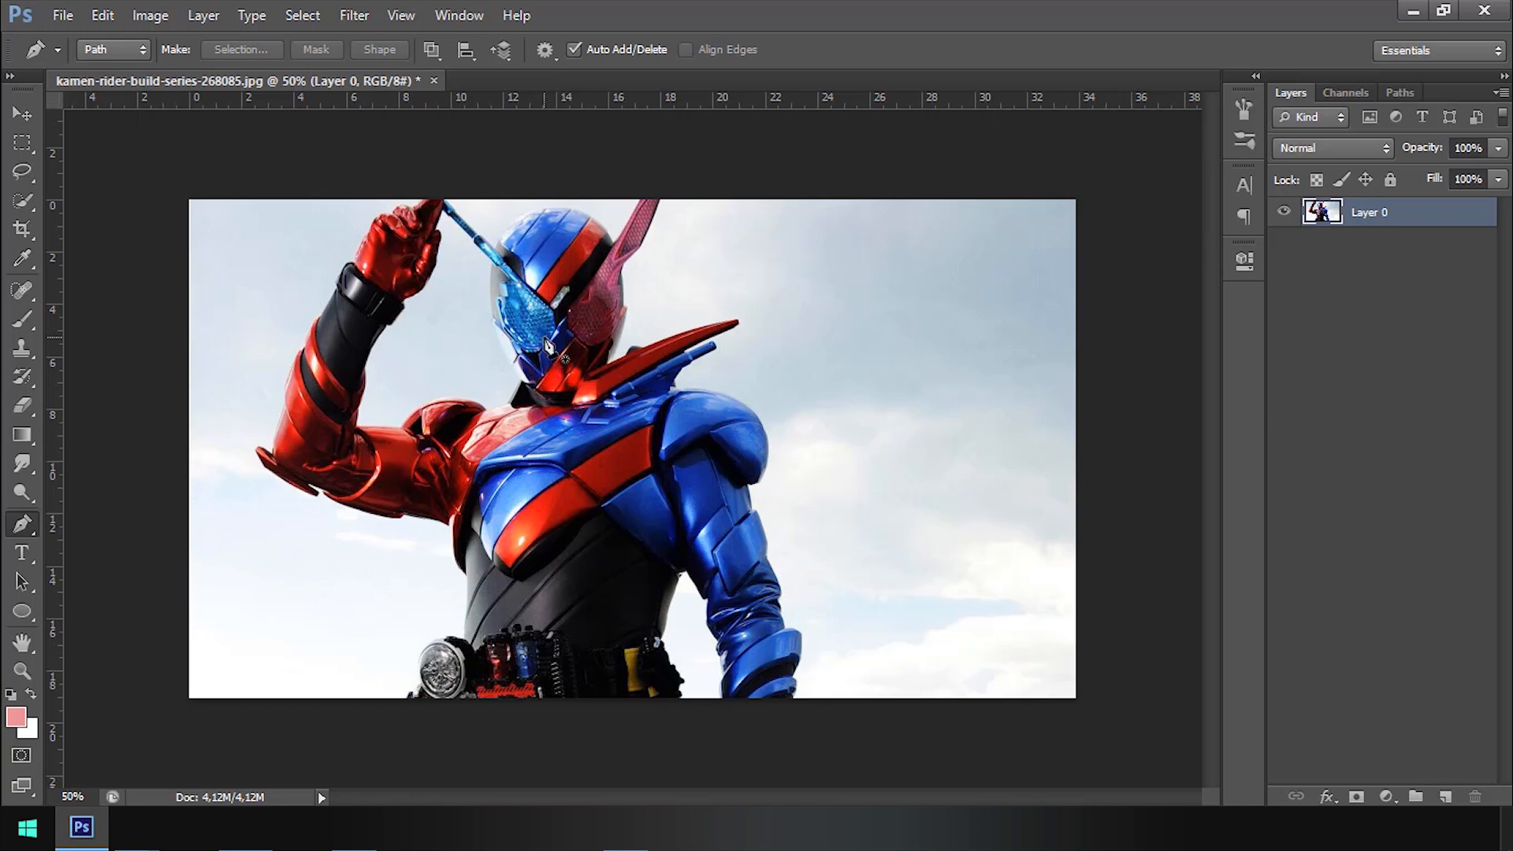
Step: Set up the Brush tool with a soft round tip and reduce its size to 300 px
click(22, 320)
right_click(315, 276)
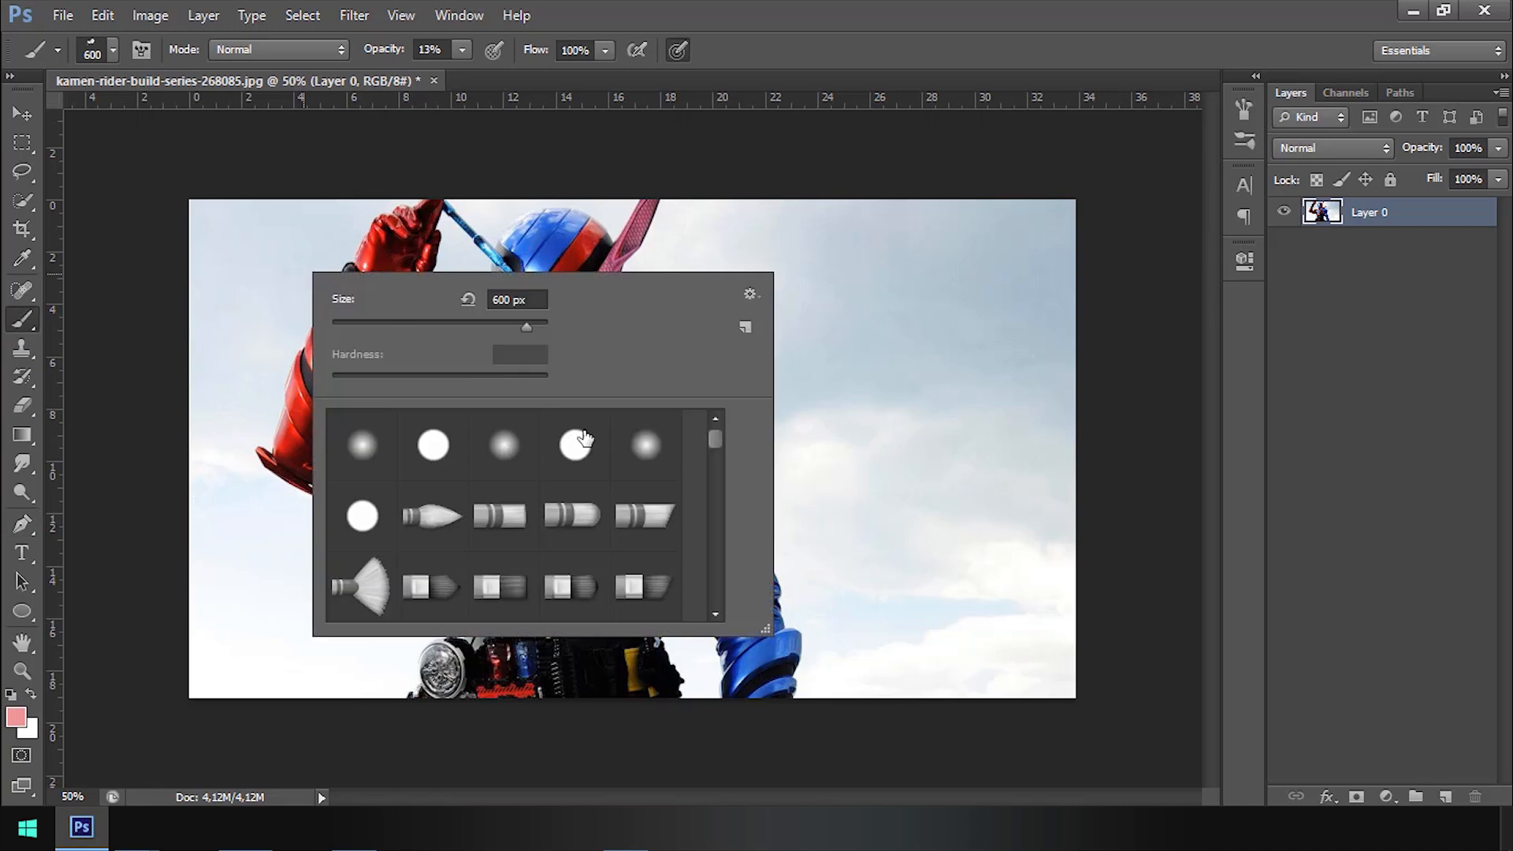
click(357, 457)
key(Return)
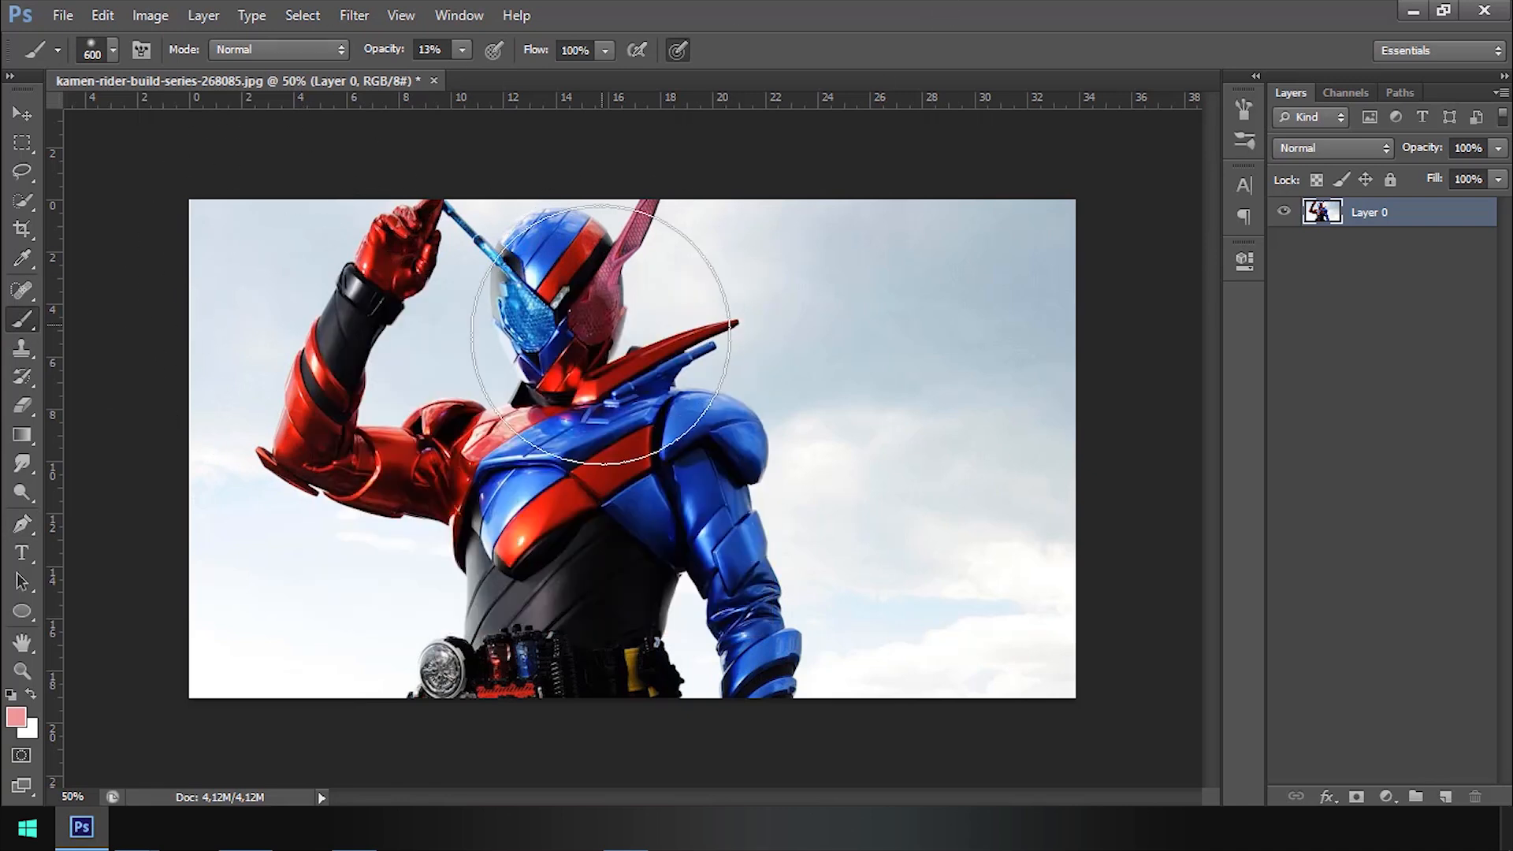
key(bracketleft)
key(bracketleft)
key(bracketleft)
key(bracketleft)
key(bracketleft)
key(bracketleft)
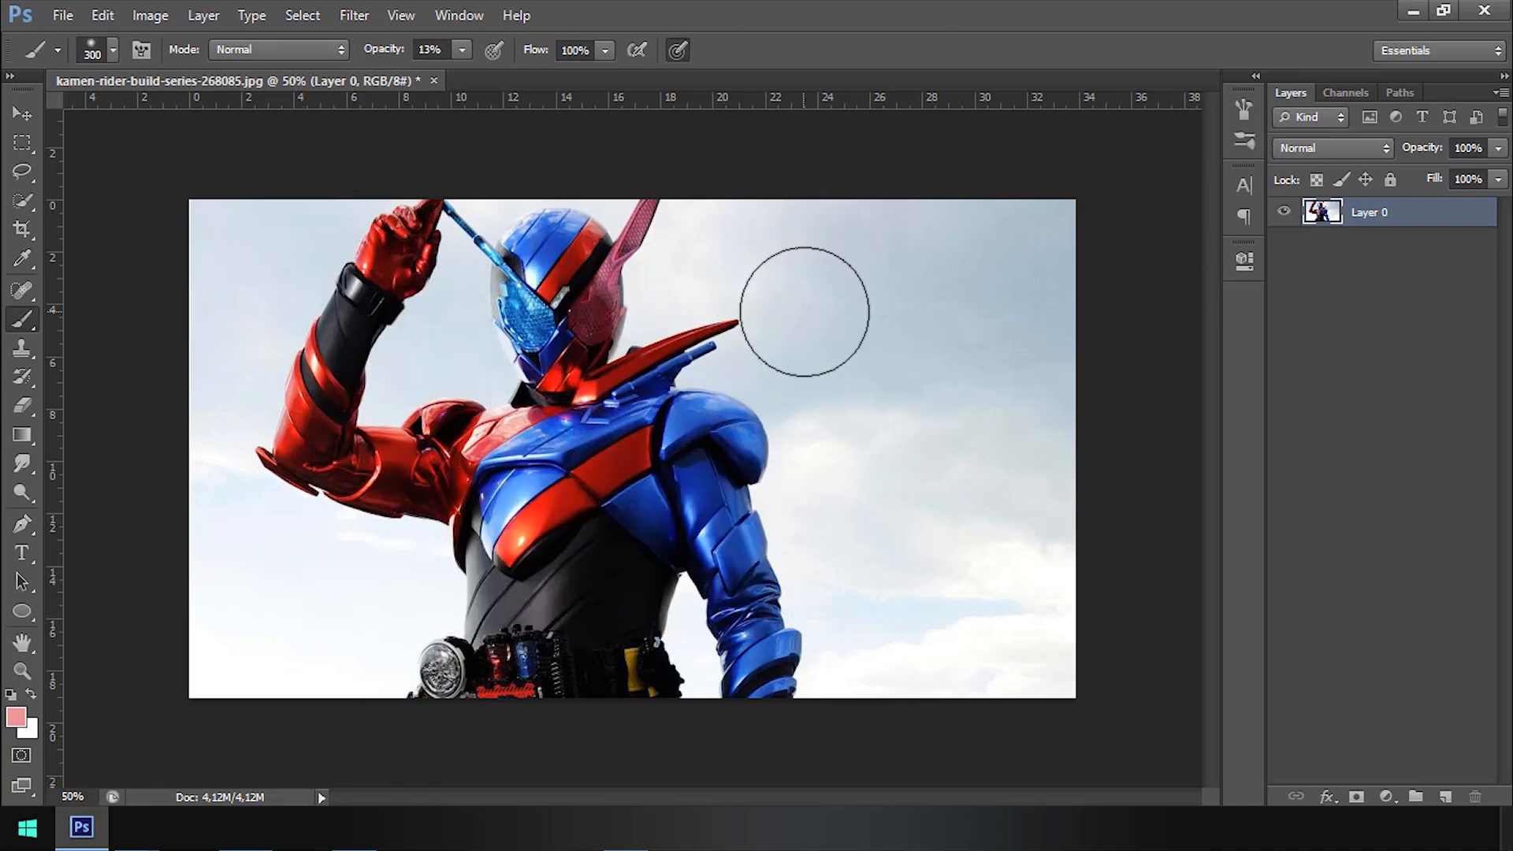
Step: Paint faint pink at 13% opacity over the sky beside the figure, and paint a solid pink patch there at 100% opacity
mouse_move(849, 253)
mouse_down()
mouse_move(946, 389)
mouse_move(811, 236)
mouse_up()
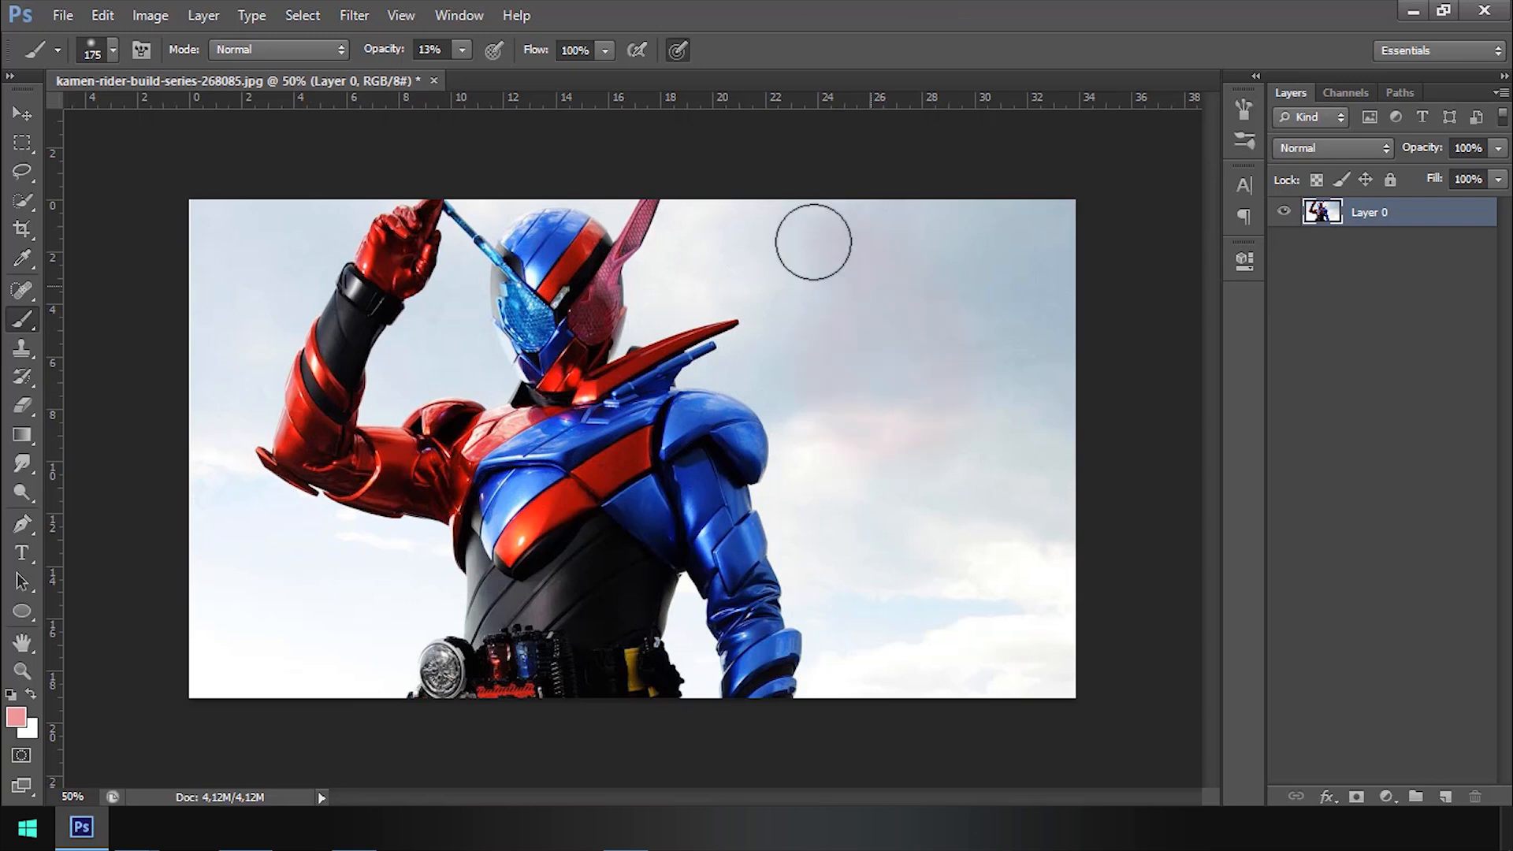
drag(385, 49, 947, 148)
mouse_move(878, 294)
mouse_down()
mouse_move(956, 375)
mouse_move(919, 419)
mouse_move(848, 423)
mouse_up()
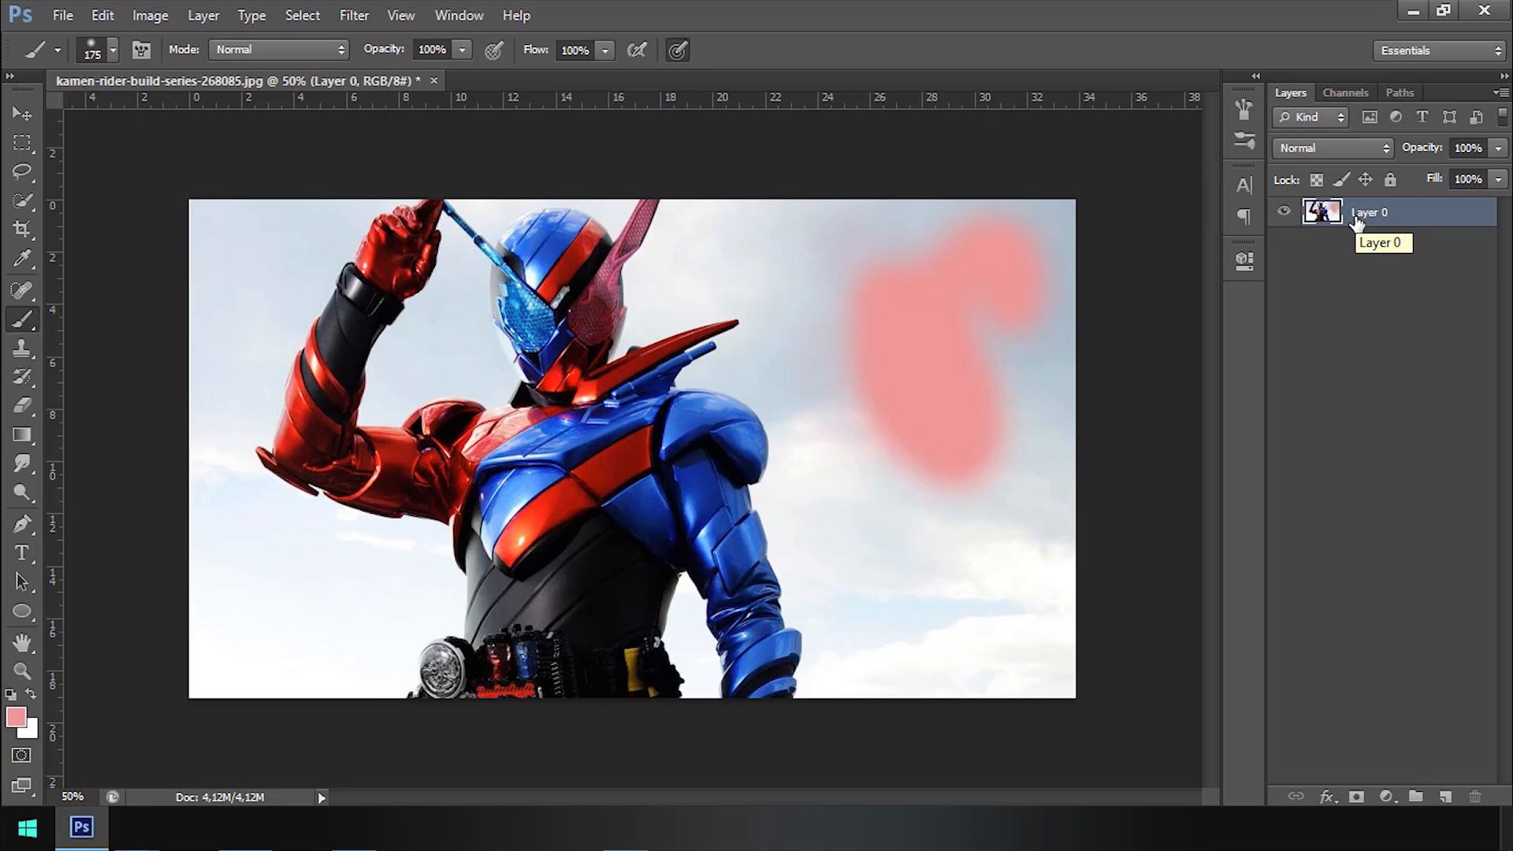
Step: Add a layer mask to Layer 0 and paint black on it to hide the pink patch and sky beyond the blue arm
click(1357, 797)
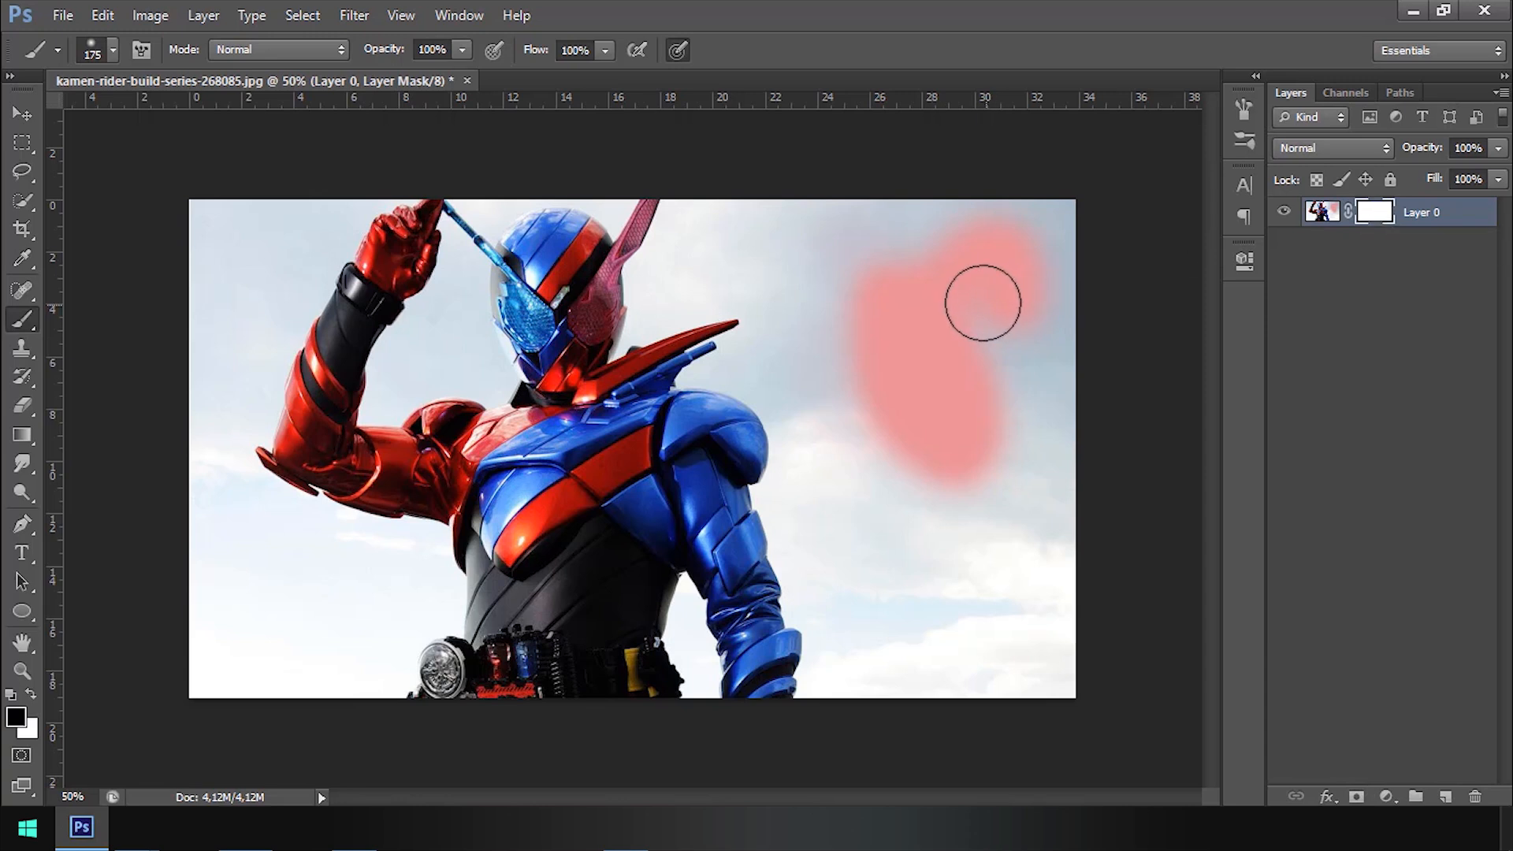
mouse_move(816, 193)
mouse_down()
mouse_move(910, 311)
mouse_move(1091, 644)
mouse_up()
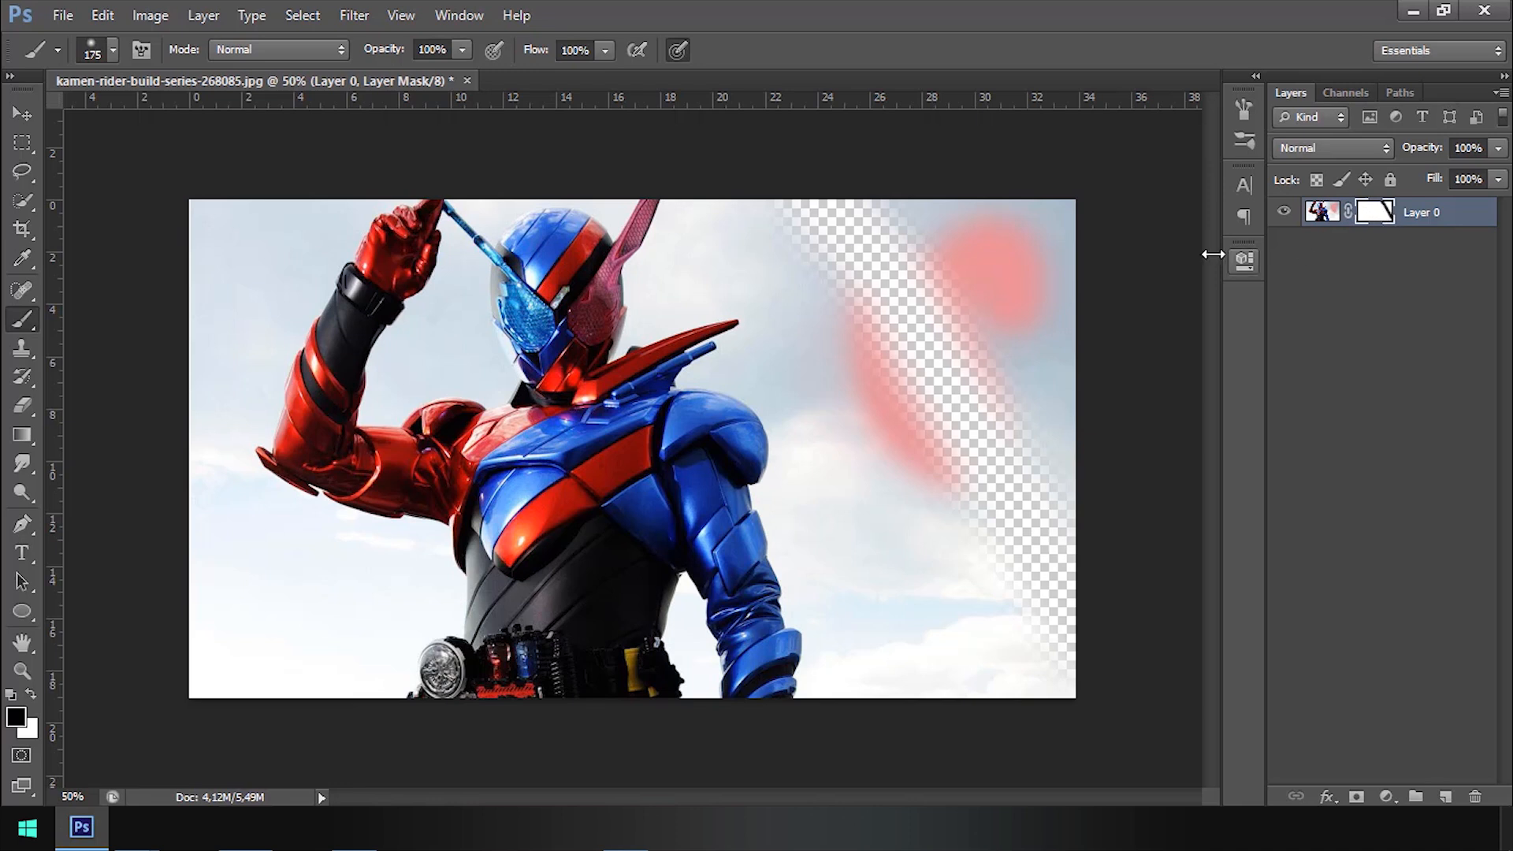
mouse_move(895, 196)
mouse_down()
mouse_move(922, 169)
mouse_move(1027, 329)
mouse_move(1045, 182)
mouse_up()
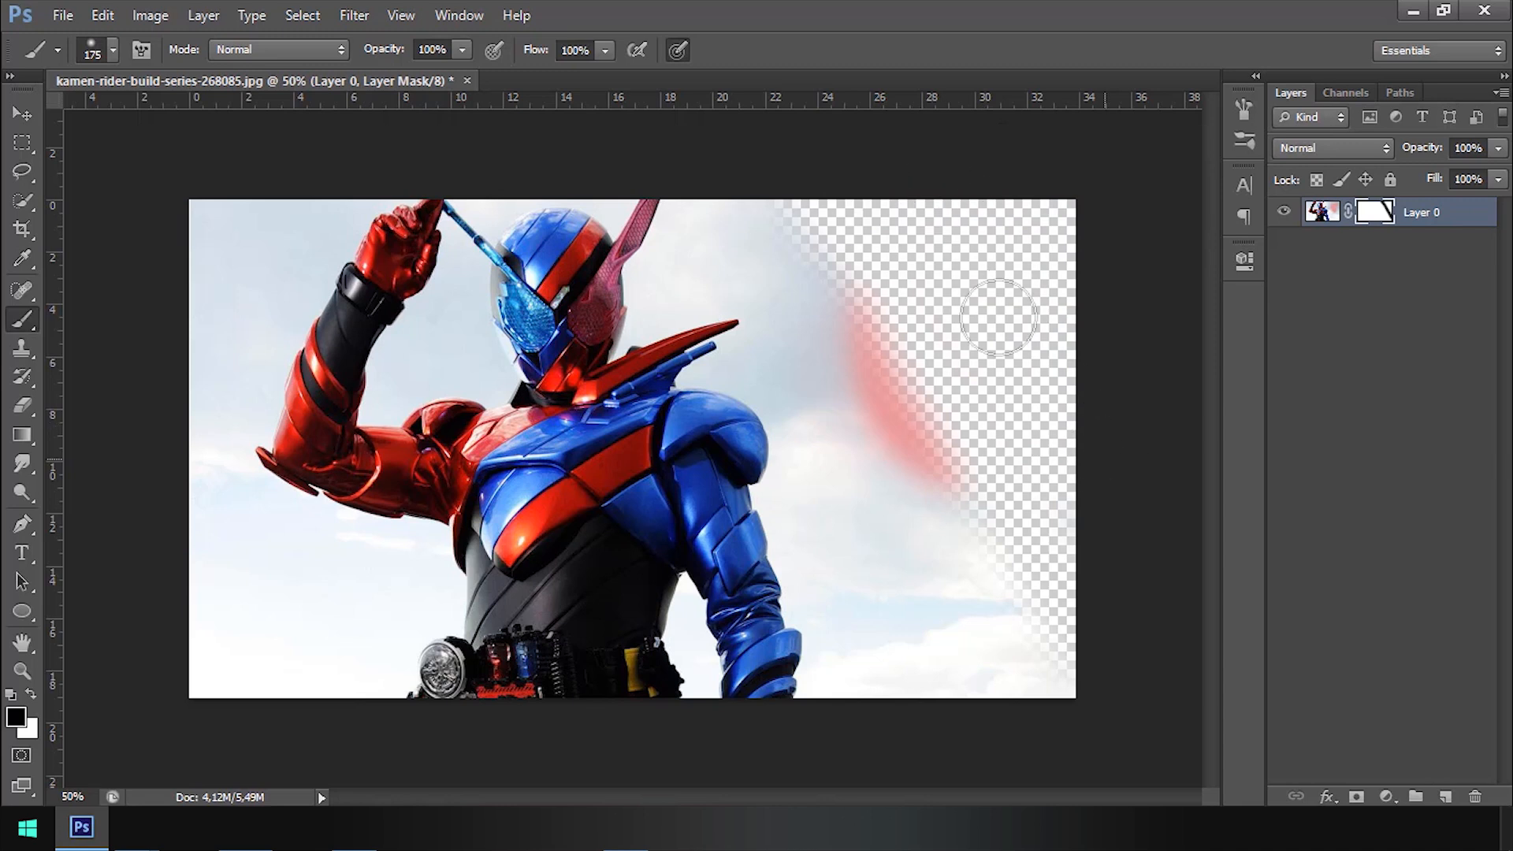
mouse_move(962, 262)
mouse_down()
mouse_move(846, 179)
mouse_move(959, 485)
mouse_move(1070, 687)
mouse_move(1009, 596)
mouse_move(918, 337)
mouse_move(939, 196)
mouse_up()
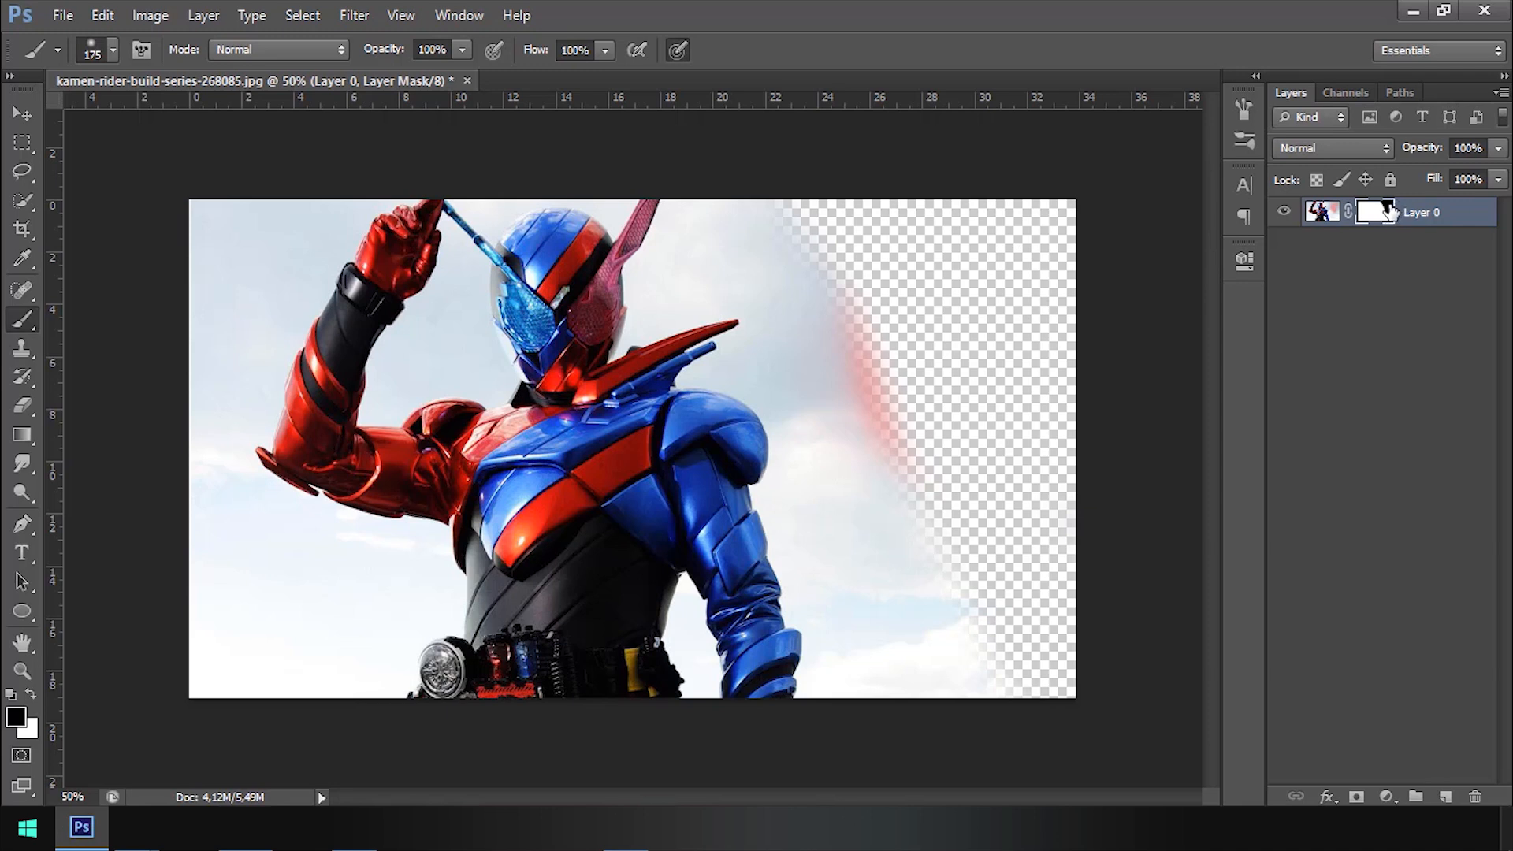
mouse_move(868, 186)
mouse_down()
mouse_move(763, 196)
mouse_move(885, 410)
mouse_move(975, 699)
mouse_move(994, 706)
mouse_move(932, 668)
mouse_move(895, 588)
mouse_move(773, 229)
mouse_up()
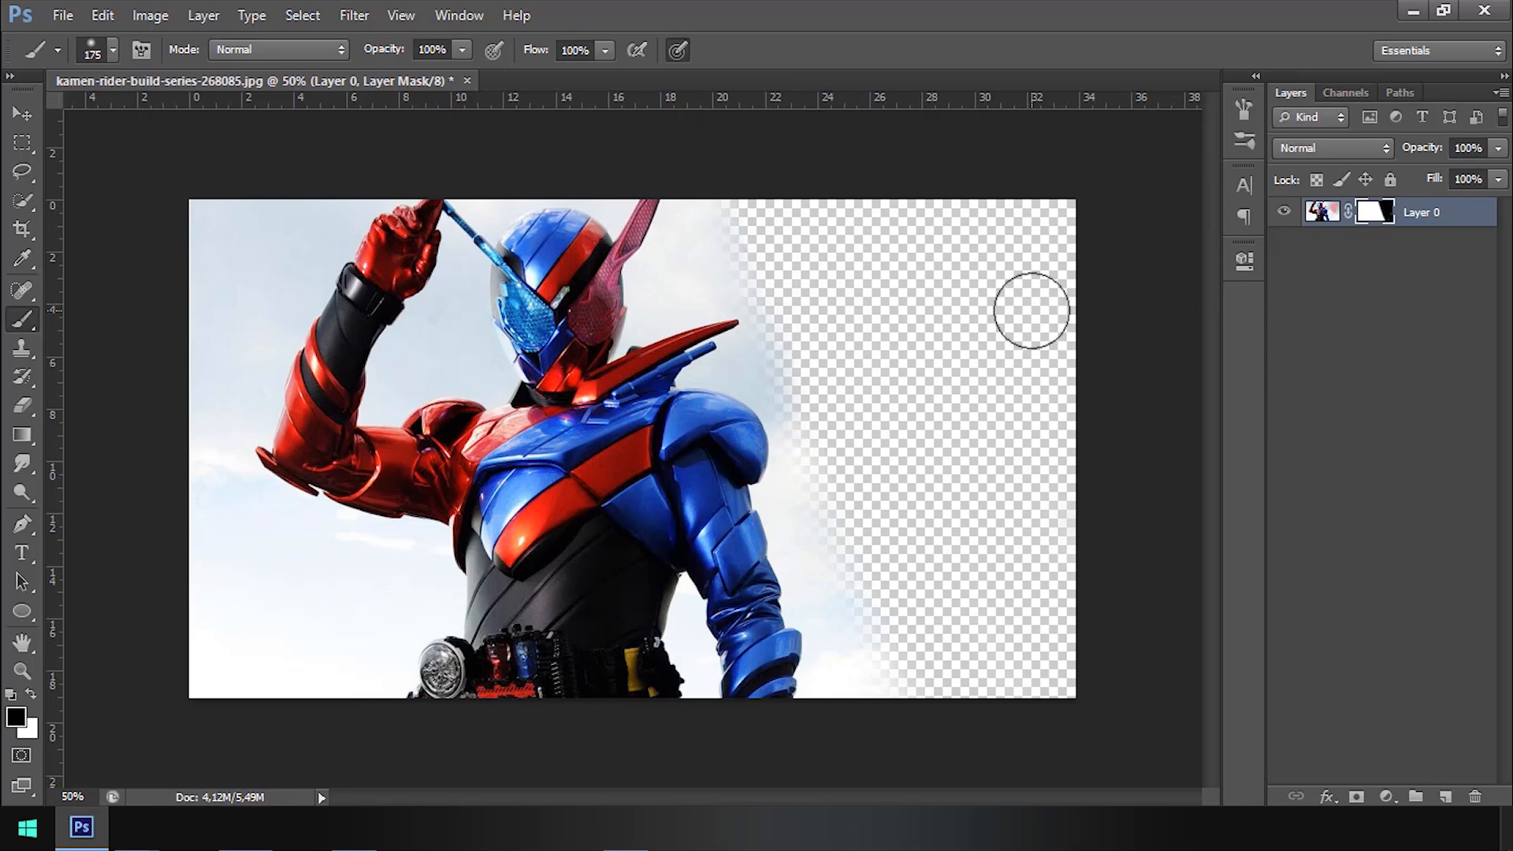
Step: Set the foreground colour to white and paint on the layer mask to restore the hidden sky and pink patch
click(19, 719)
drag(997, 420, 908, 295)
click(1454, 342)
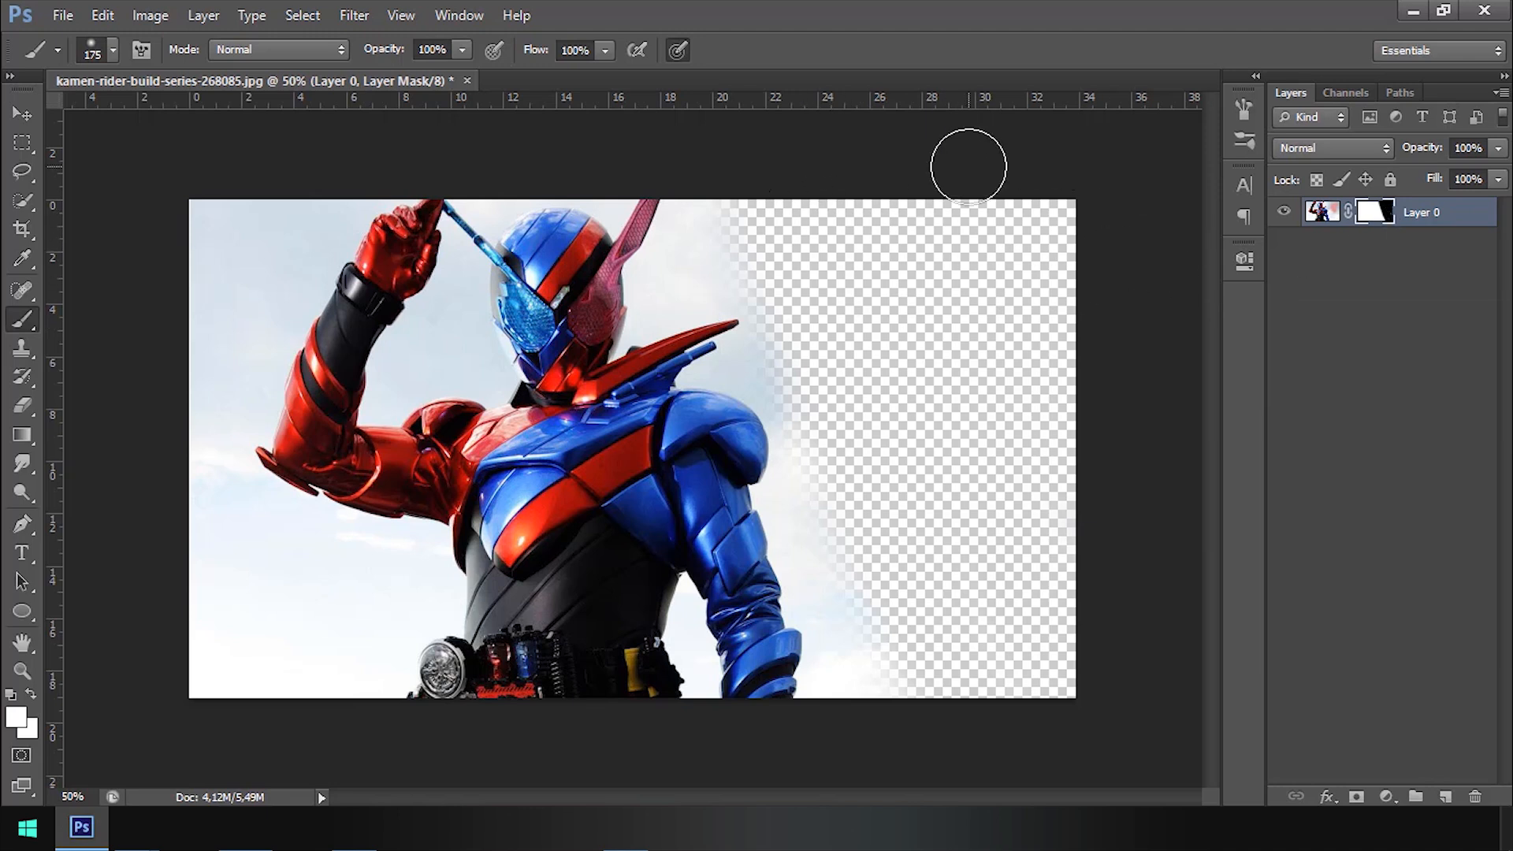
mouse_move(733, 175)
mouse_down()
mouse_move(811, 336)
mouse_move(814, 384)
mouse_move(784, 310)
mouse_move(899, 607)
mouse_up()
mouse_move(814, 383)
mouse_down()
mouse_move(915, 685)
mouse_move(934, 483)
mouse_move(979, 552)
mouse_move(874, 184)
mouse_move(1010, 599)
mouse_move(1024, 557)
mouse_move(1061, 588)
mouse_move(1003, 210)
mouse_move(1061, 183)
mouse_up()
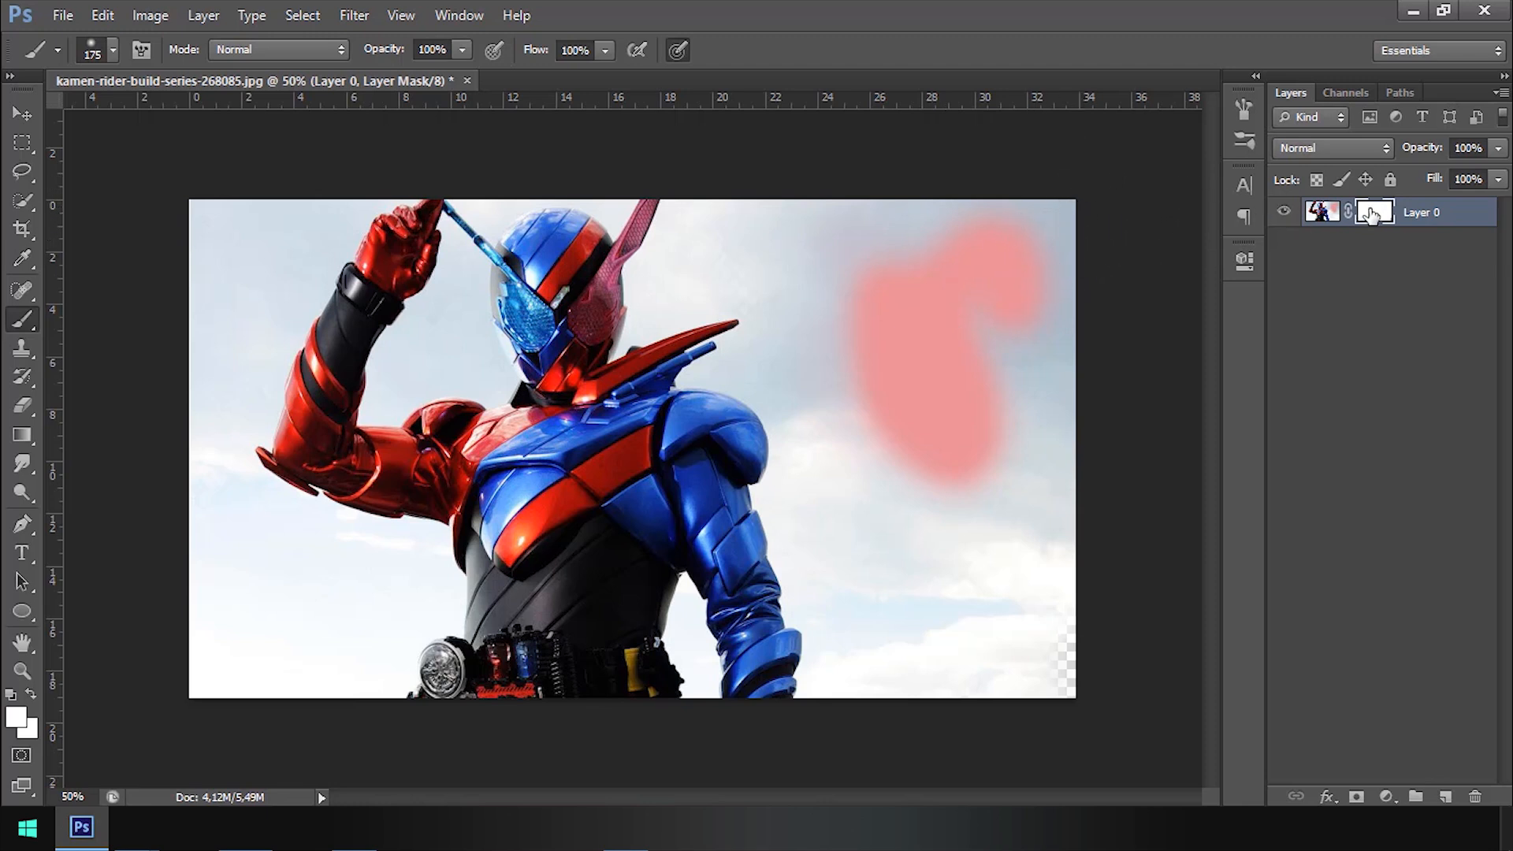
Step: Set the foreground colour back to black for painting on the layer mask
click(14, 717)
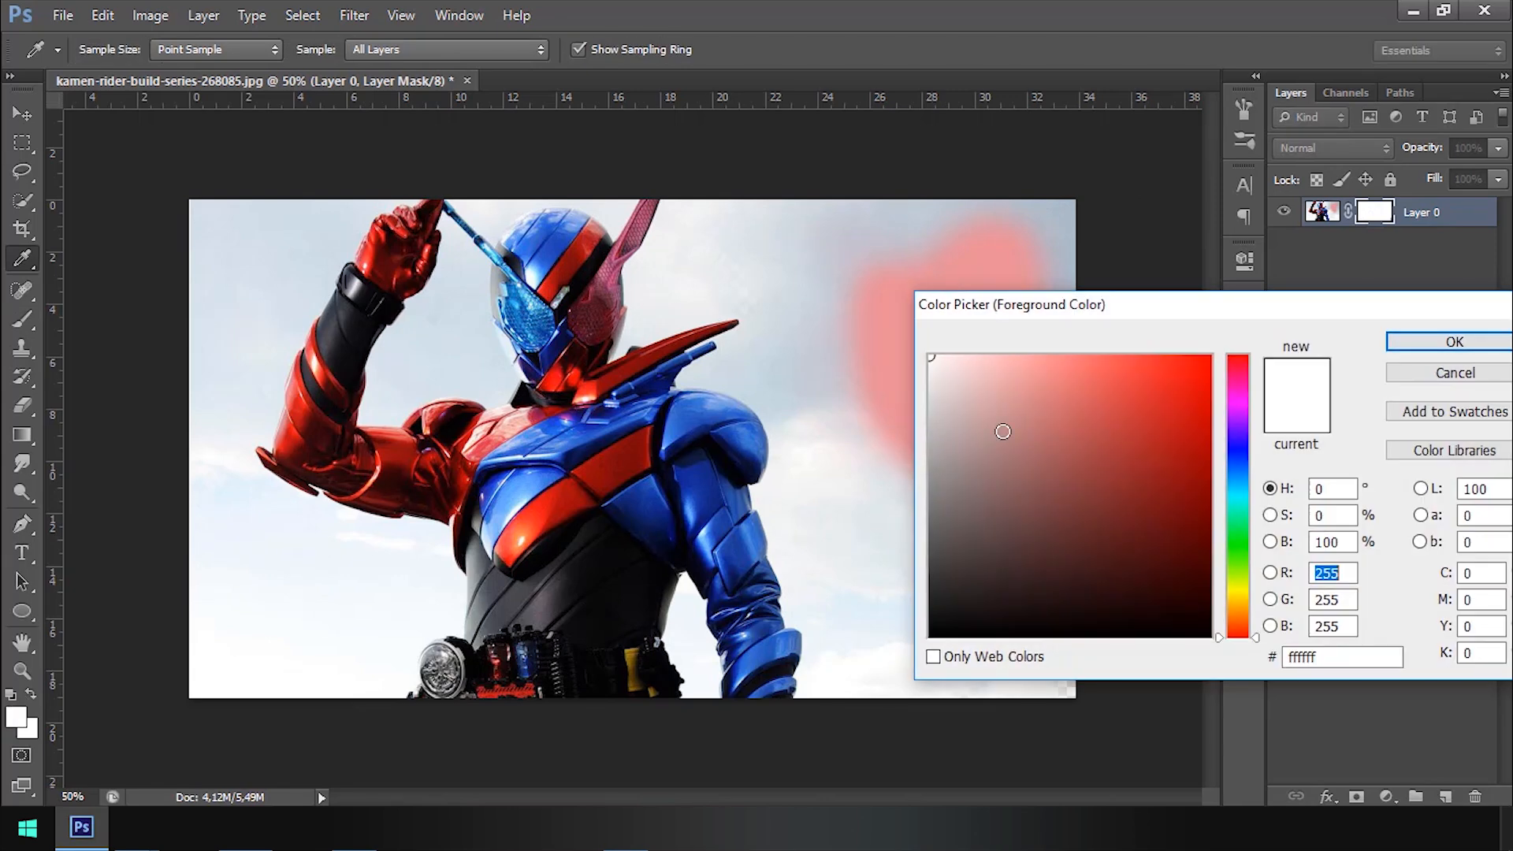
drag(1004, 429, 862, 805)
click(1459, 347)
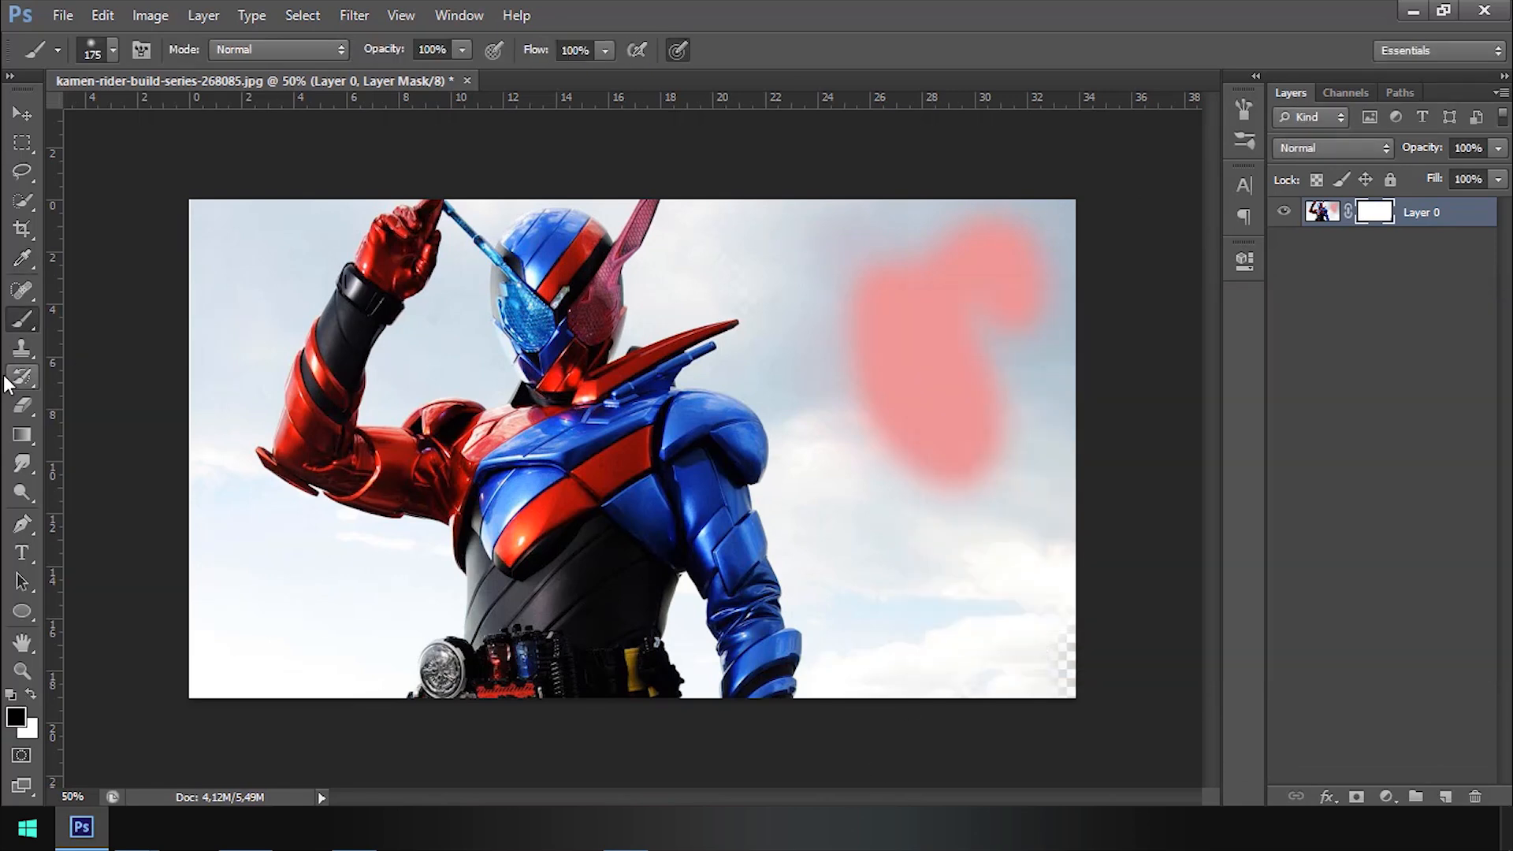
Step: Paint black on the layer mask to hide the sky and pink patch beside the figure, and restore them by painting white
click(752, 190)
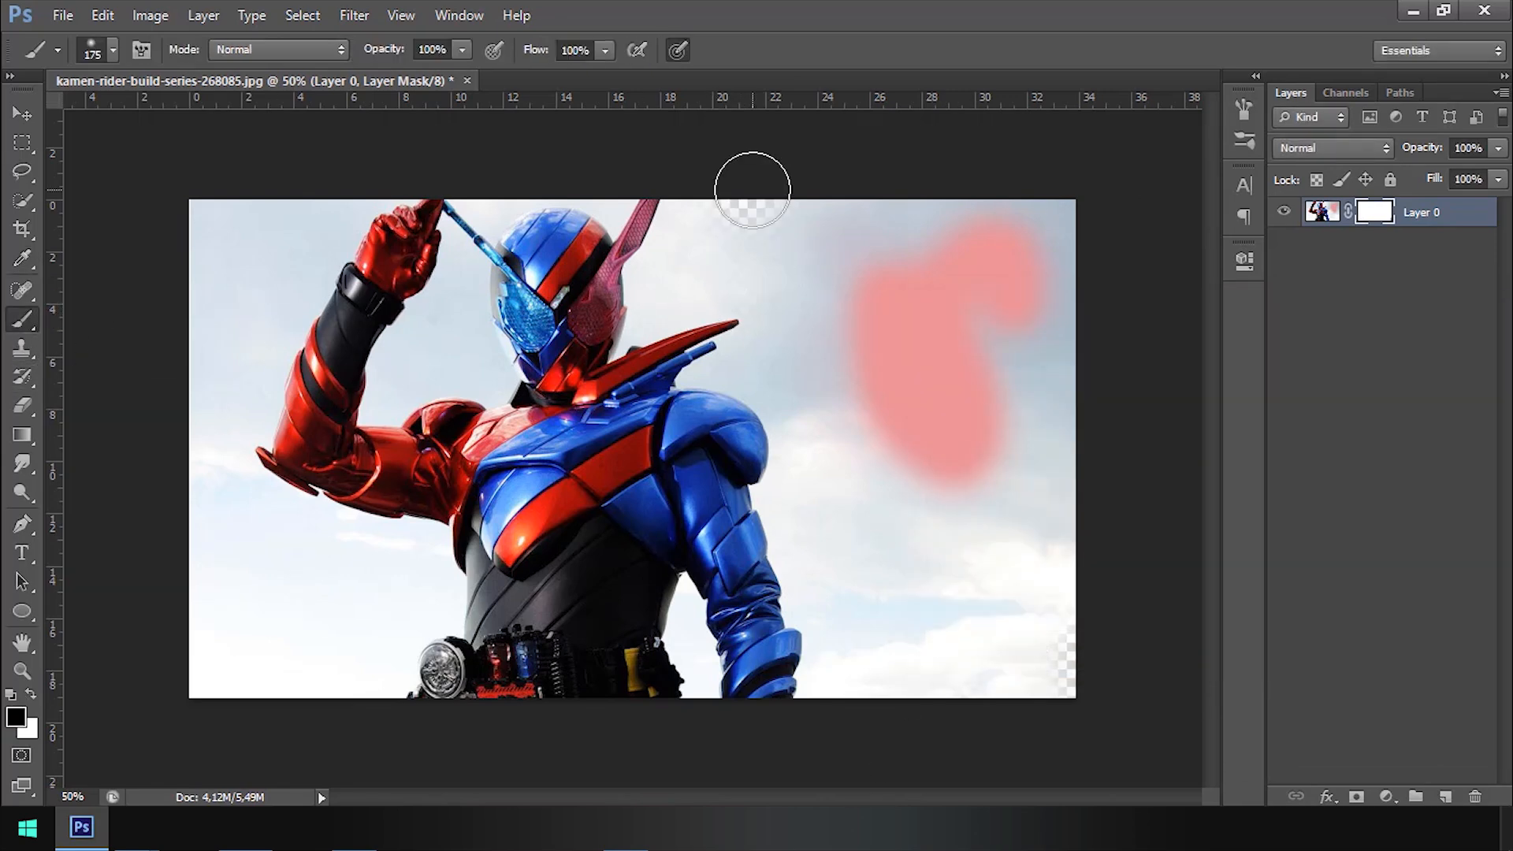
mouse_move(753, 190)
mouse_down()
mouse_move(855, 320)
mouse_move(999, 672)
mouse_move(1038, 706)
mouse_move(1057, 668)
mouse_move(1003, 473)
mouse_move(827, 190)
mouse_move(972, 502)
mouse_move(847, 146)
mouse_move(974, 106)
mouse_move(1112, 210)
mouse_up()
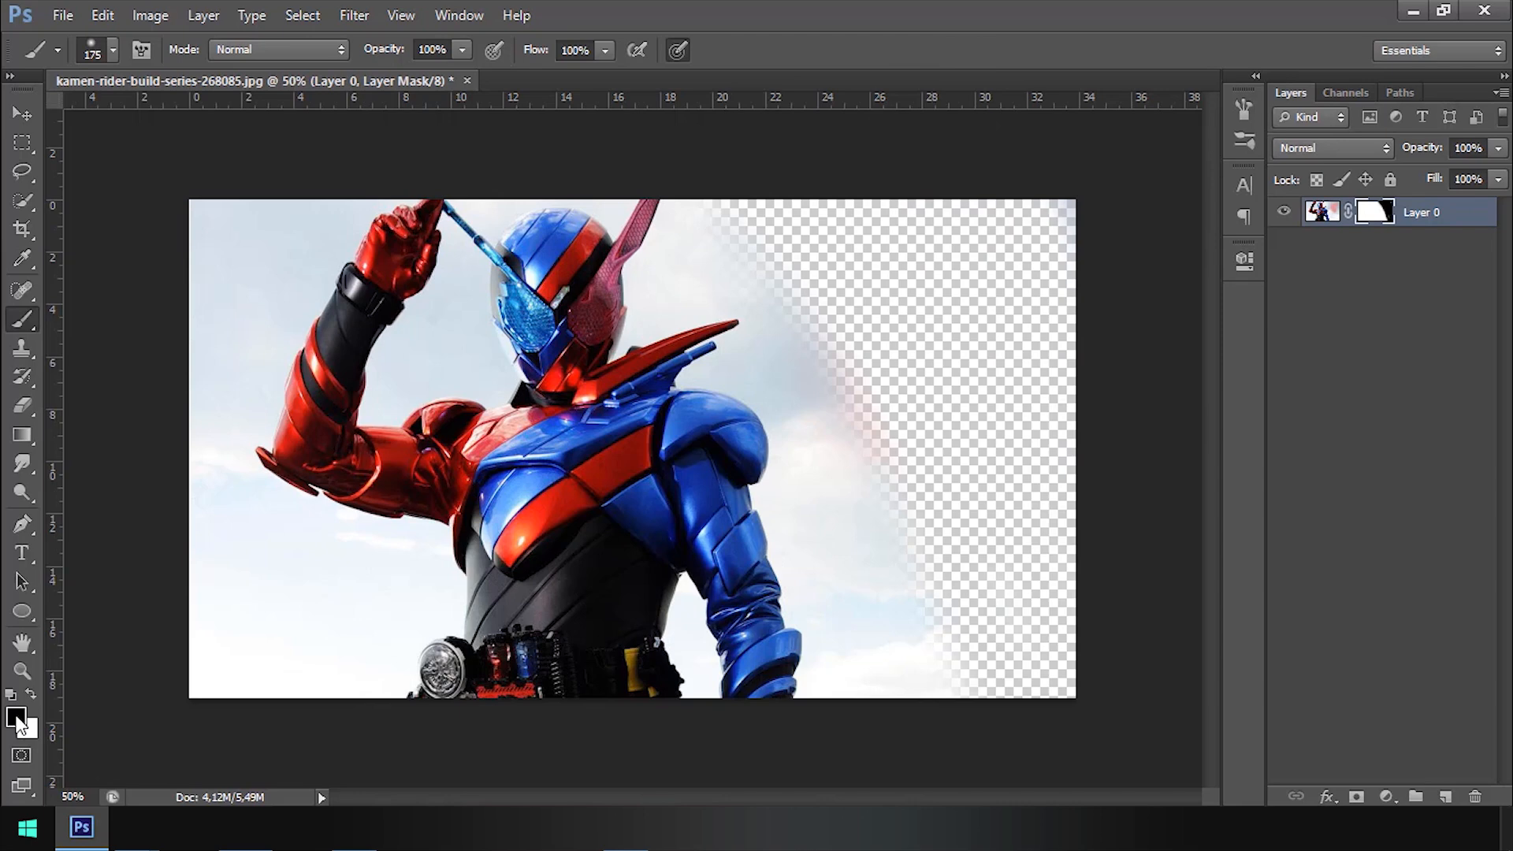
click(16, 718)
click(861, 311)
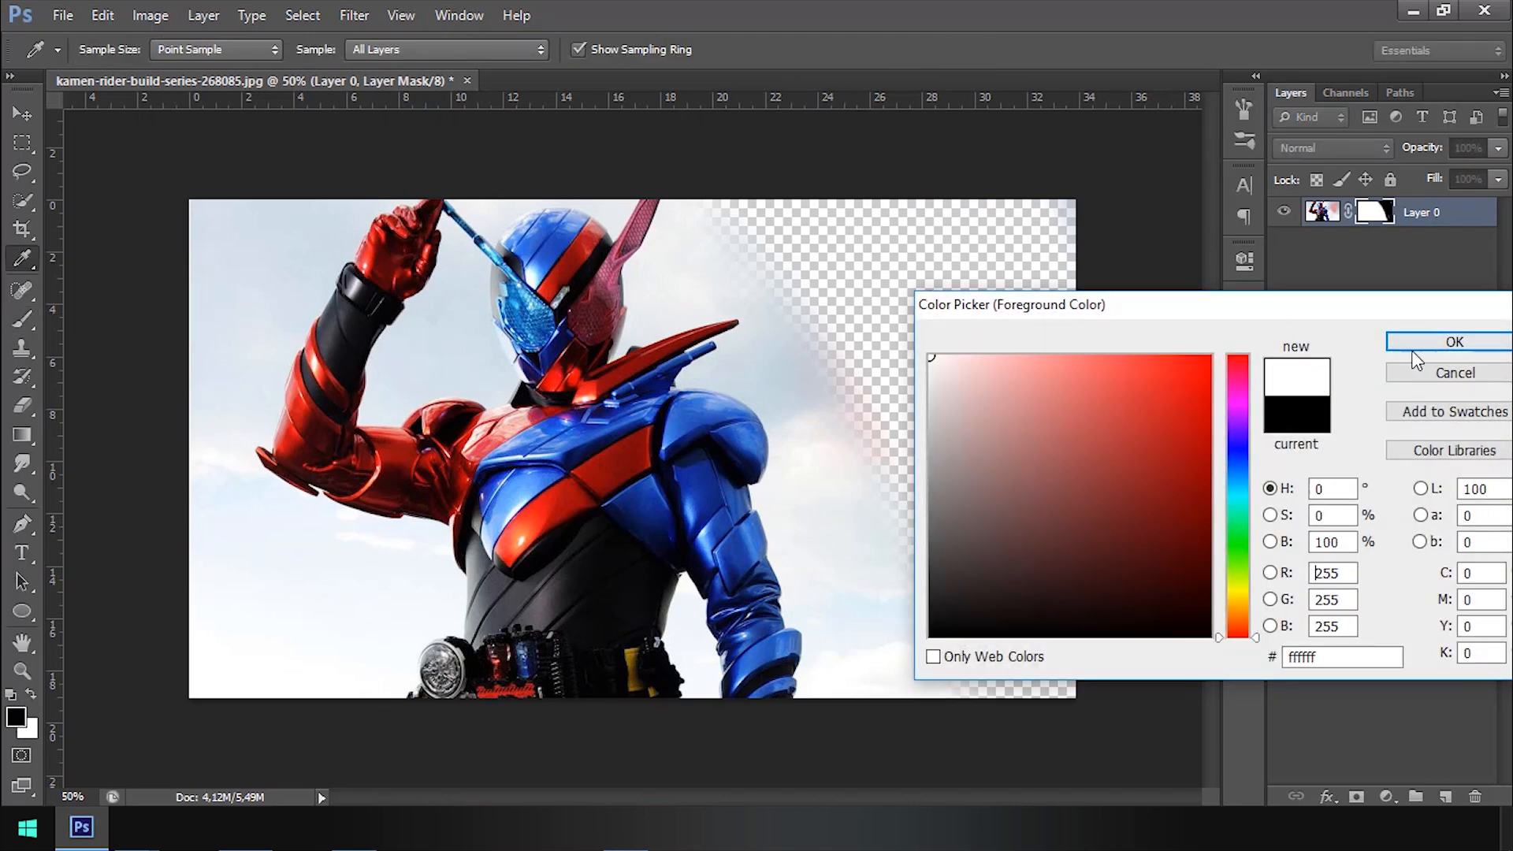
click(1500, 352)
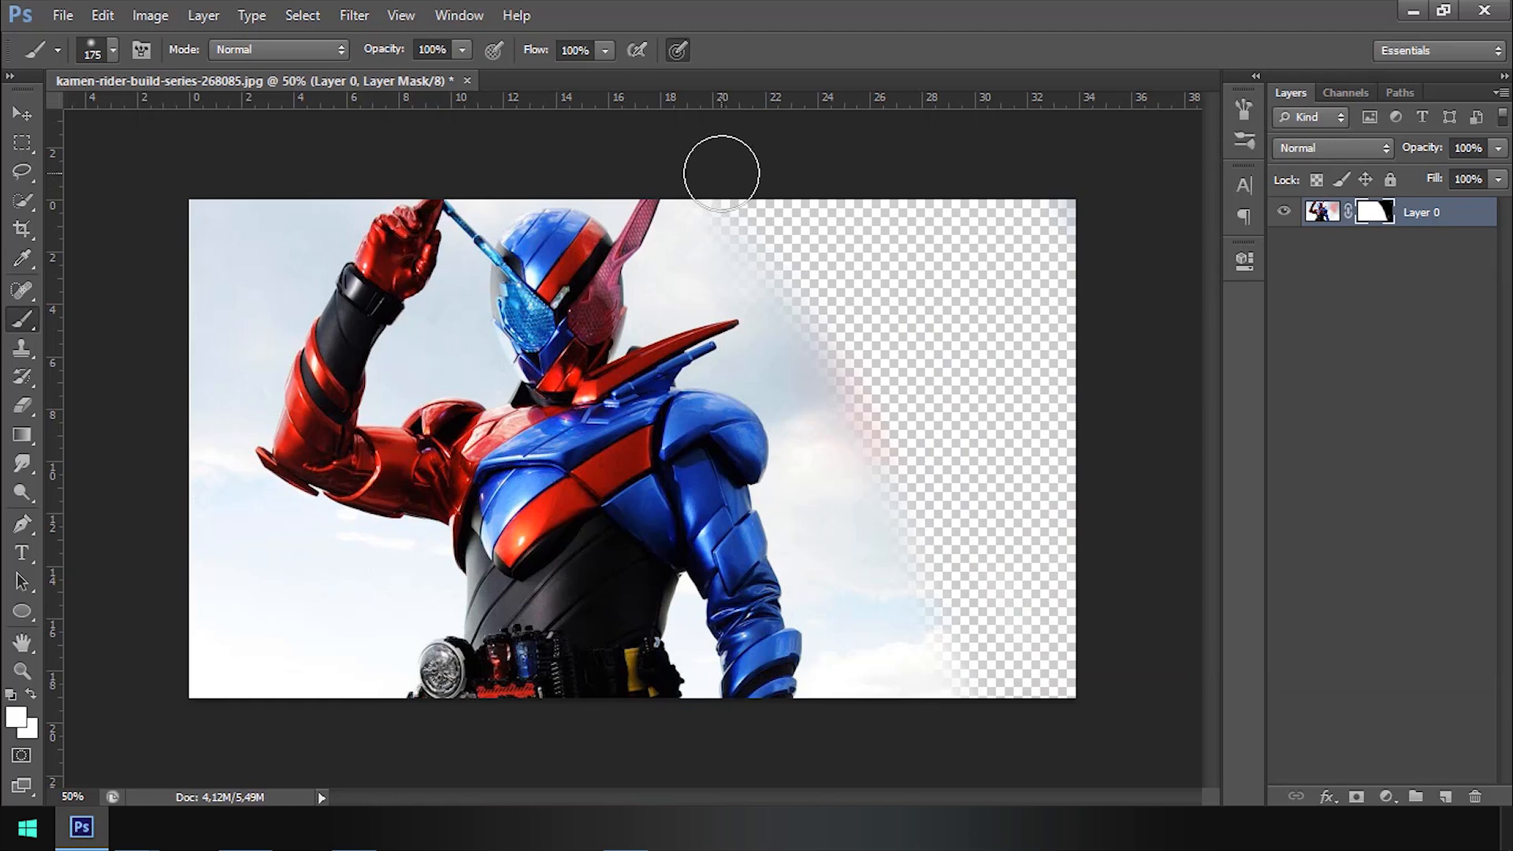
mouse_move(723, 176)
mouse_down()
mouse_move(880, 403)
mouse_move(957, 684)
mouse_up()
mouse_move(1080, 670)
mouse_down()
mouse_move(937, 515)
mouse_move(789, 208)
mouse_move(998, 435)
mouse_move(1094, 504)
mouse_move(959, 181)
mouse_move(1064, 426)
mouse_move(960, 220)
mouse_move(982, 475)
mouse_up()
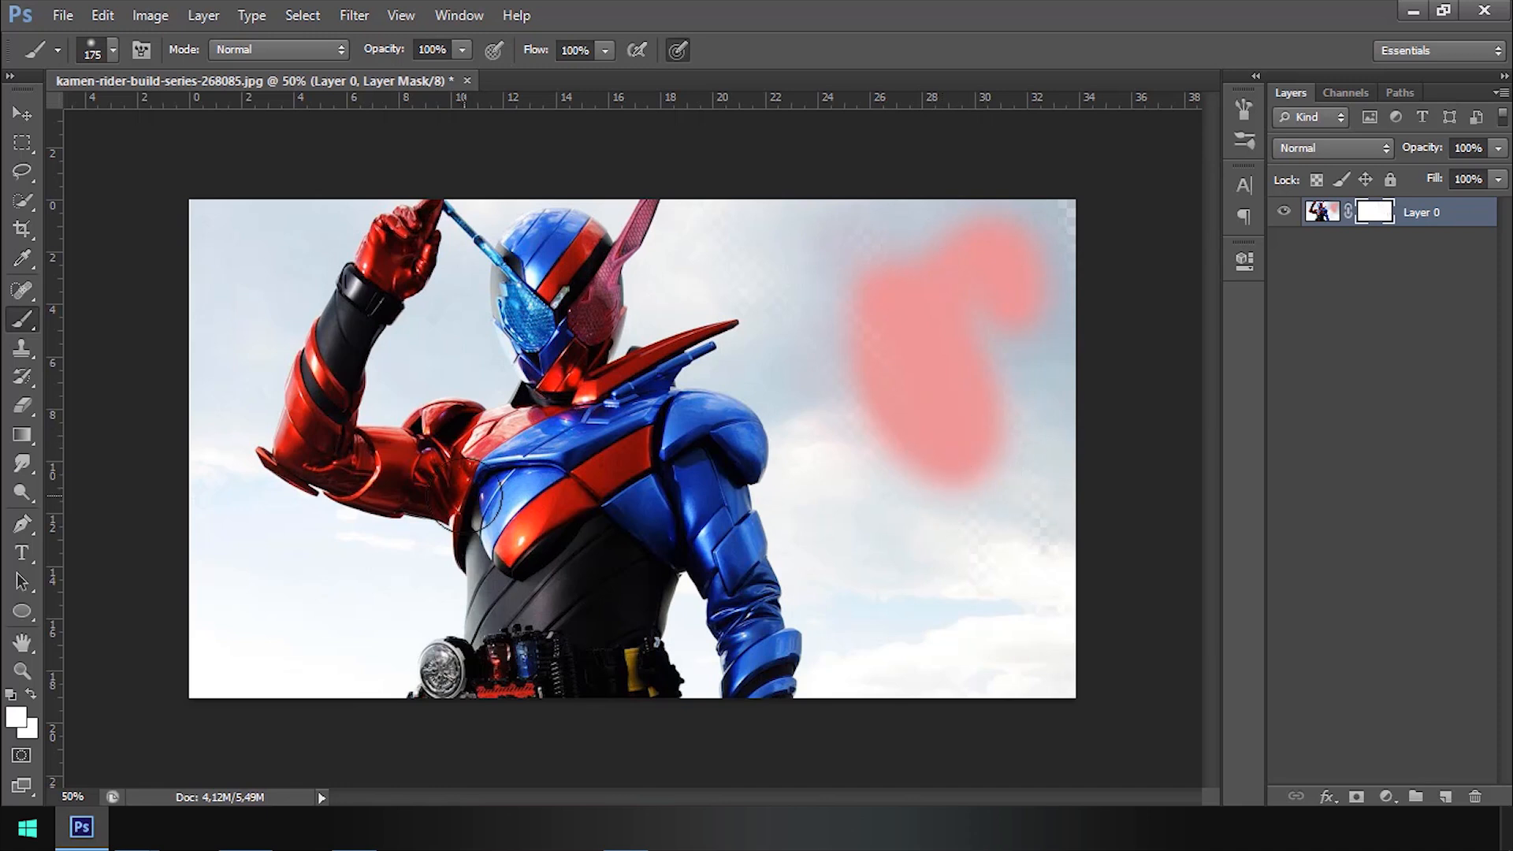
Step: Delete the layer mask from Layer 0 without applying it
scroll(933, 324, up, 1)
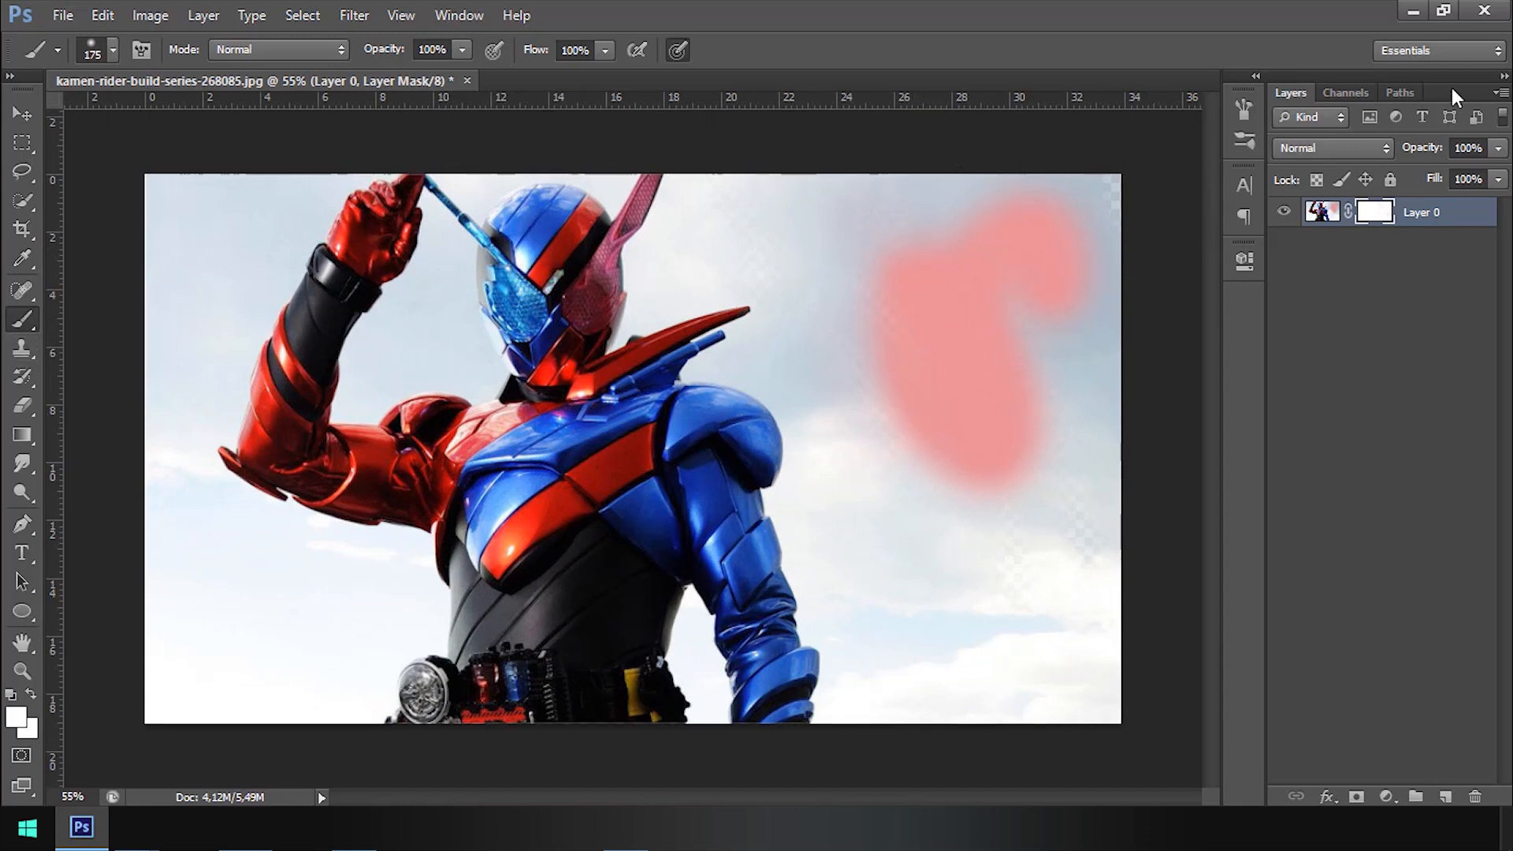
drag(1380, 210, 1476, 796)
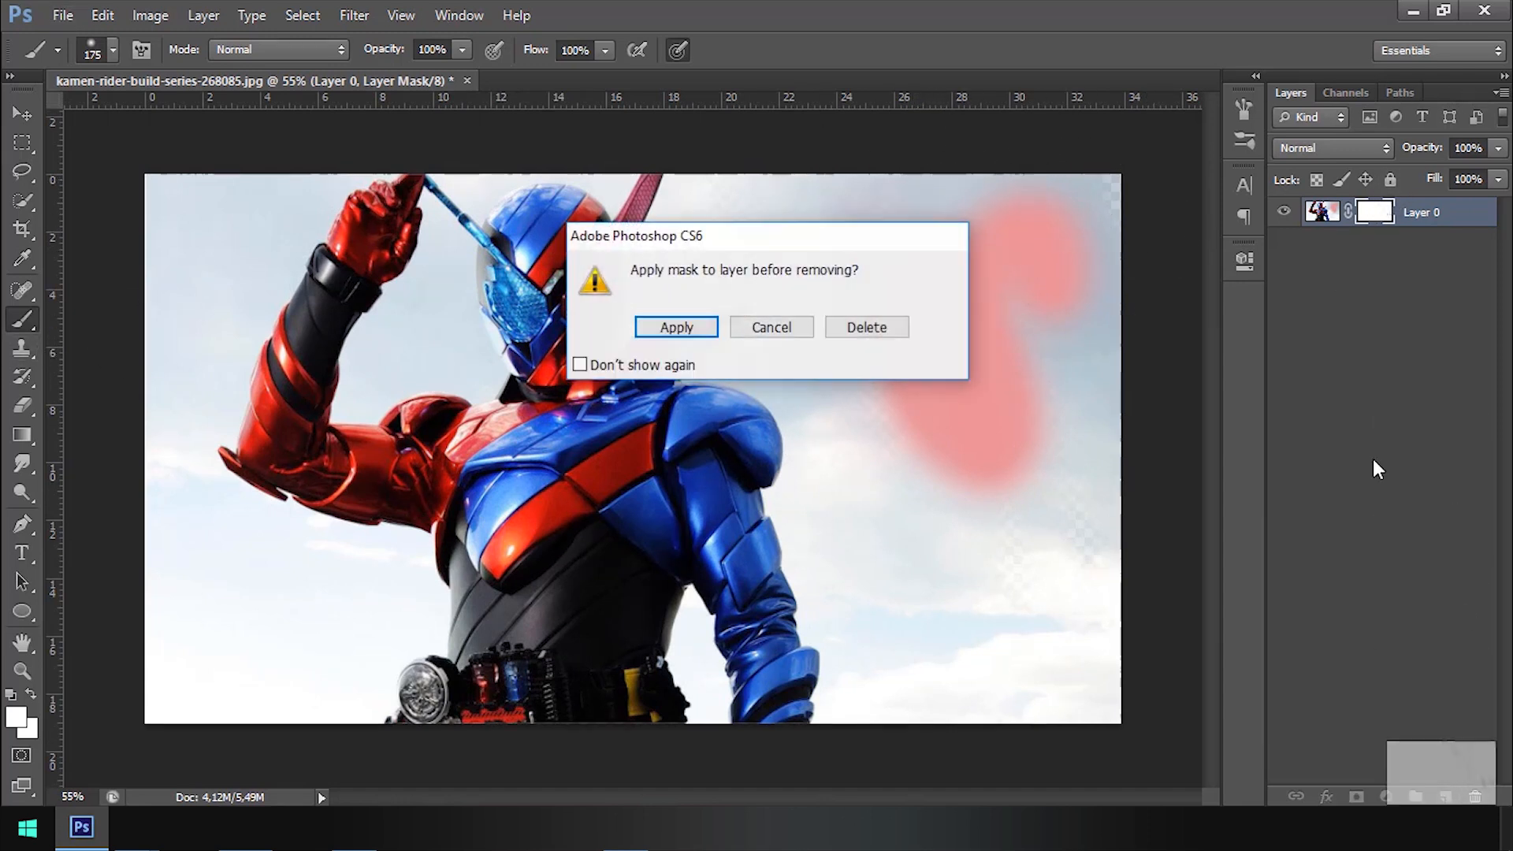
click(867, 327)
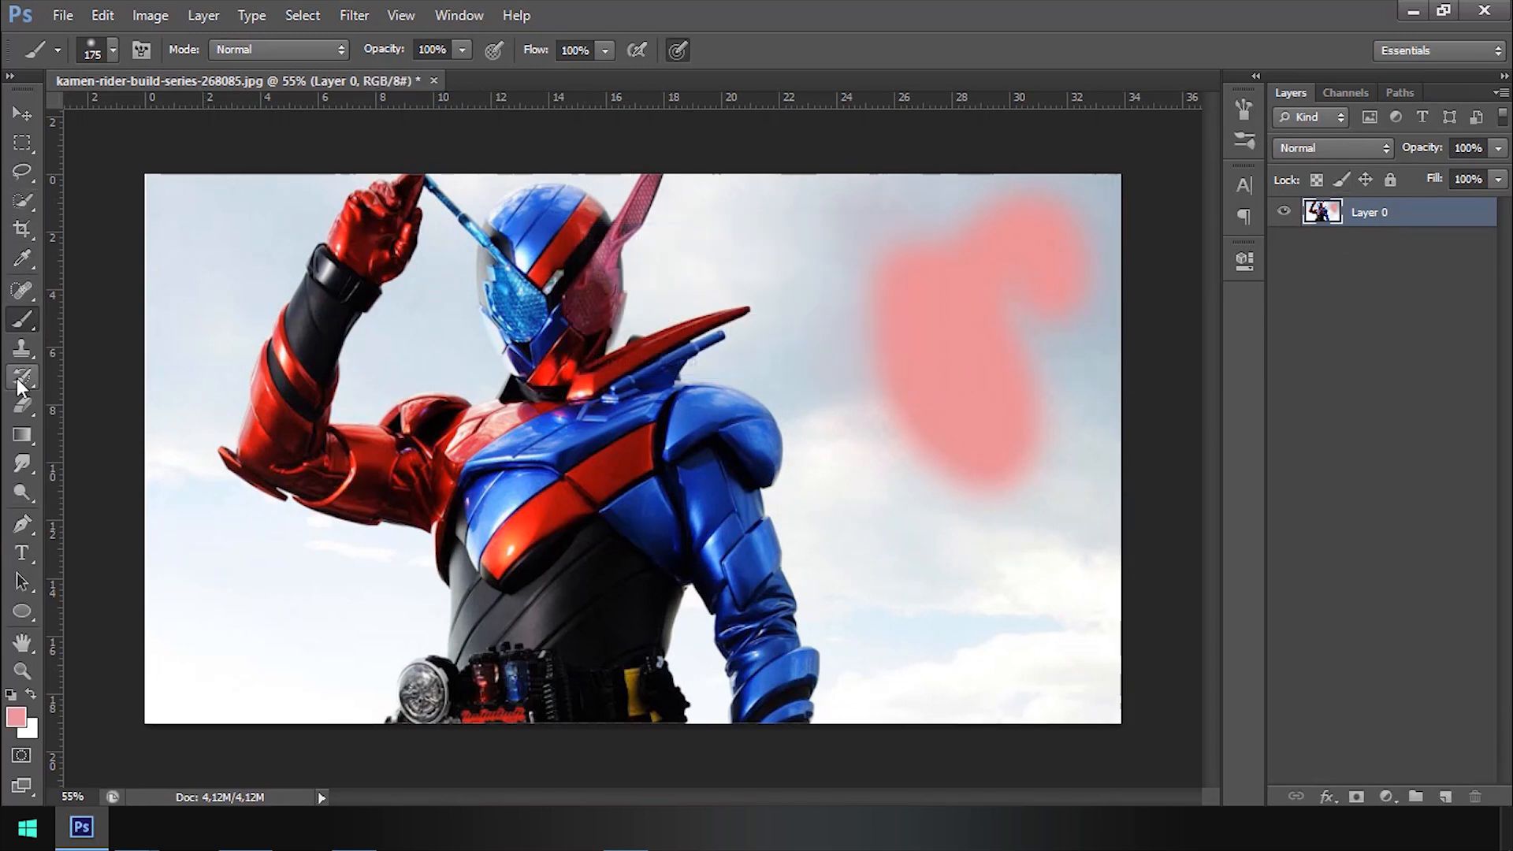
Step: Erase streaks across the sky, pink patch and blue arm with a 90 px eraser at 40% opacity, and undo the strokes over the arm
click(24, 405)
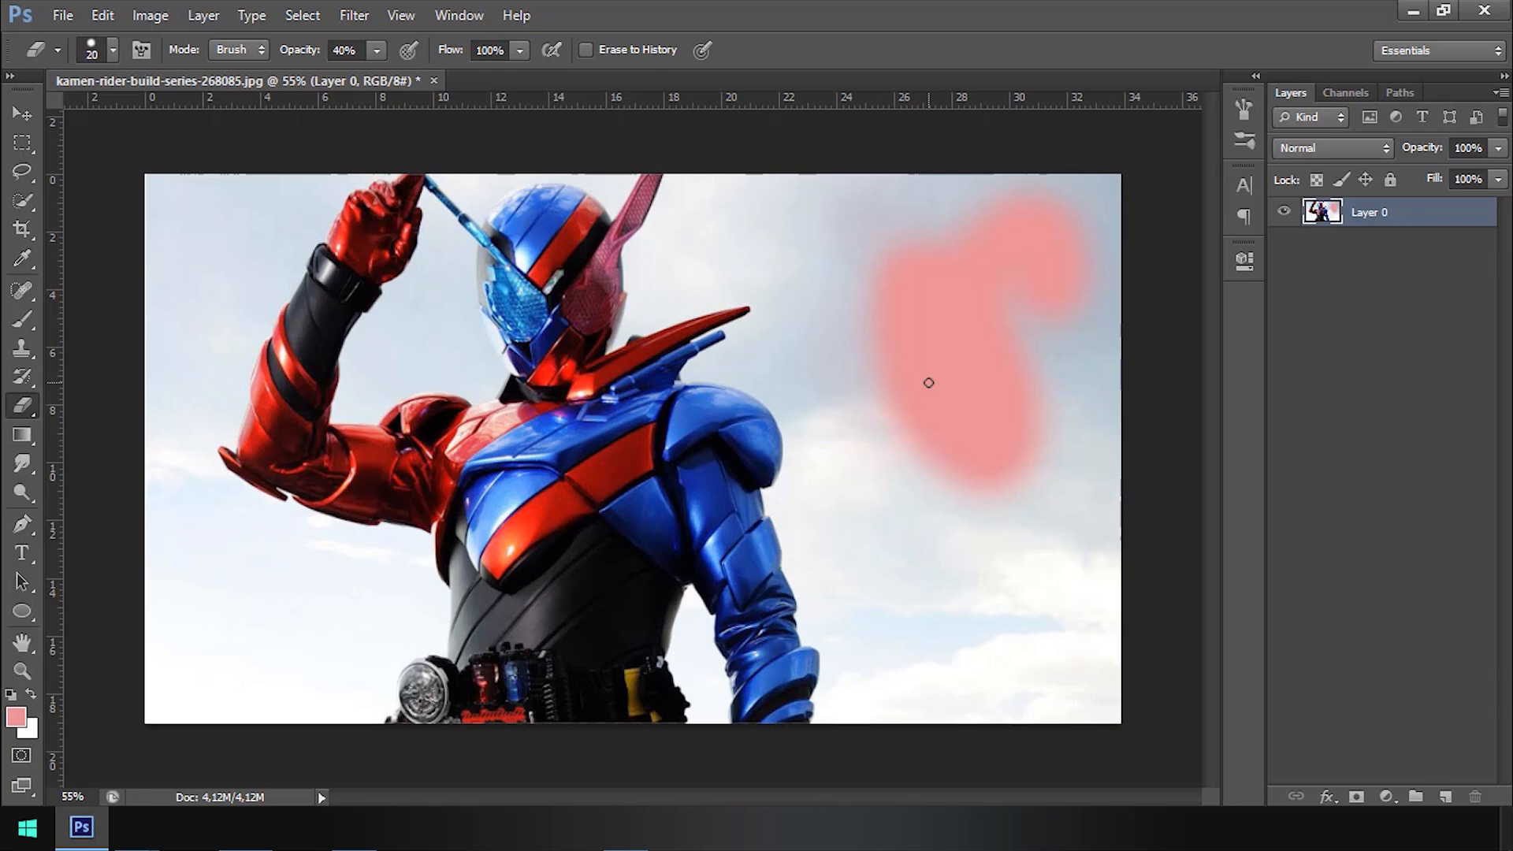
mouse_move(969, 234)
mouse_down()
mouse_move(1017, 571)
mouse_move(769, 190)
mouse_move(877, 351)
mouse_move(830, 530)
mouse_move(1000, 696)
mouse_move(717, 442)
mouse_move(721, 387)
mouse_up()
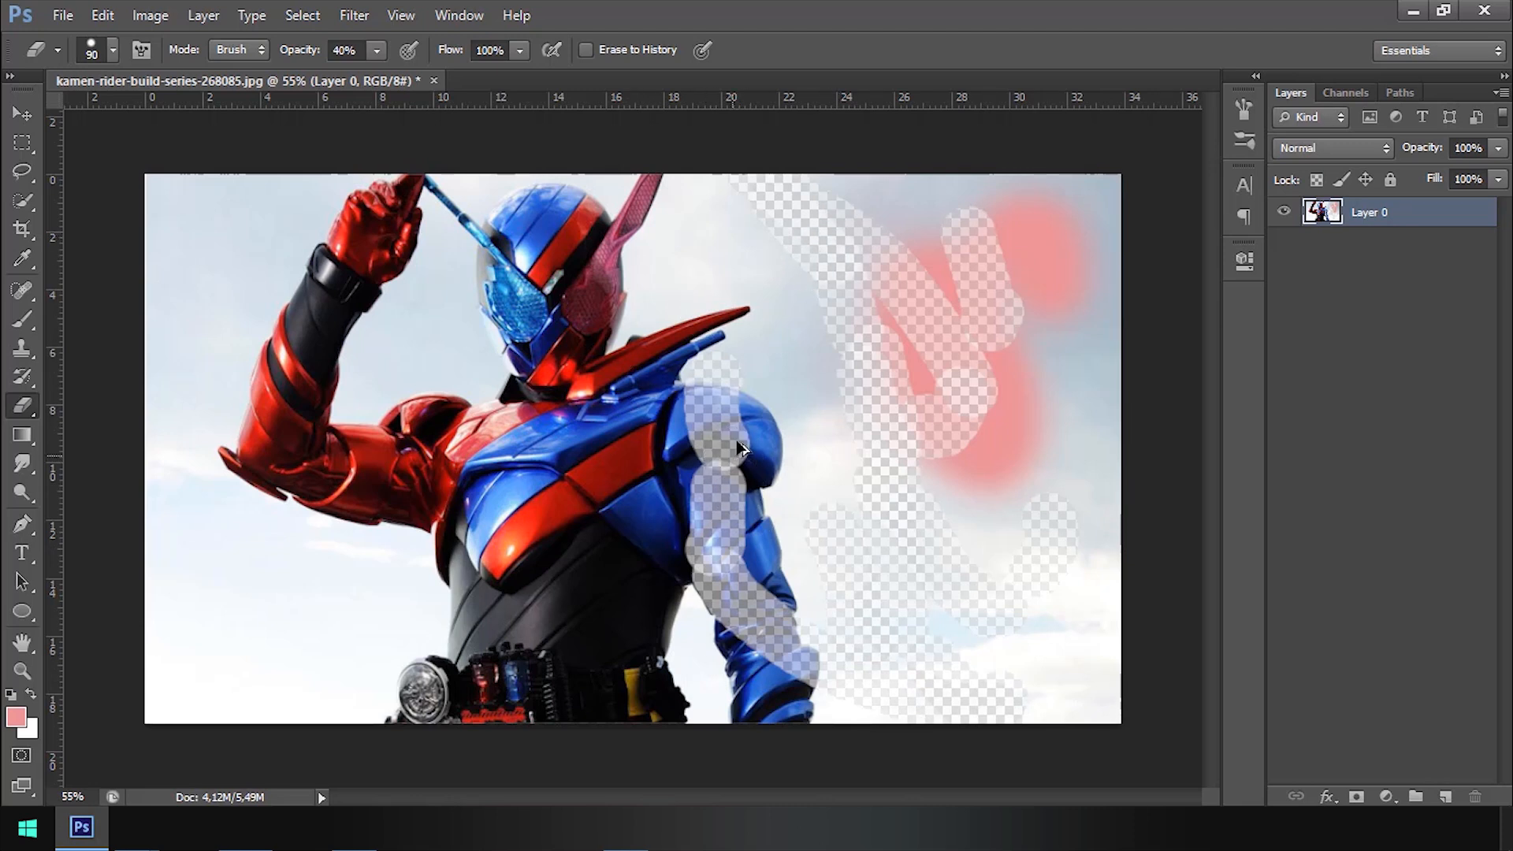
key(ctrl+alt+z)
key(ctrl+alt+z)
key(ctrl+alt+z)
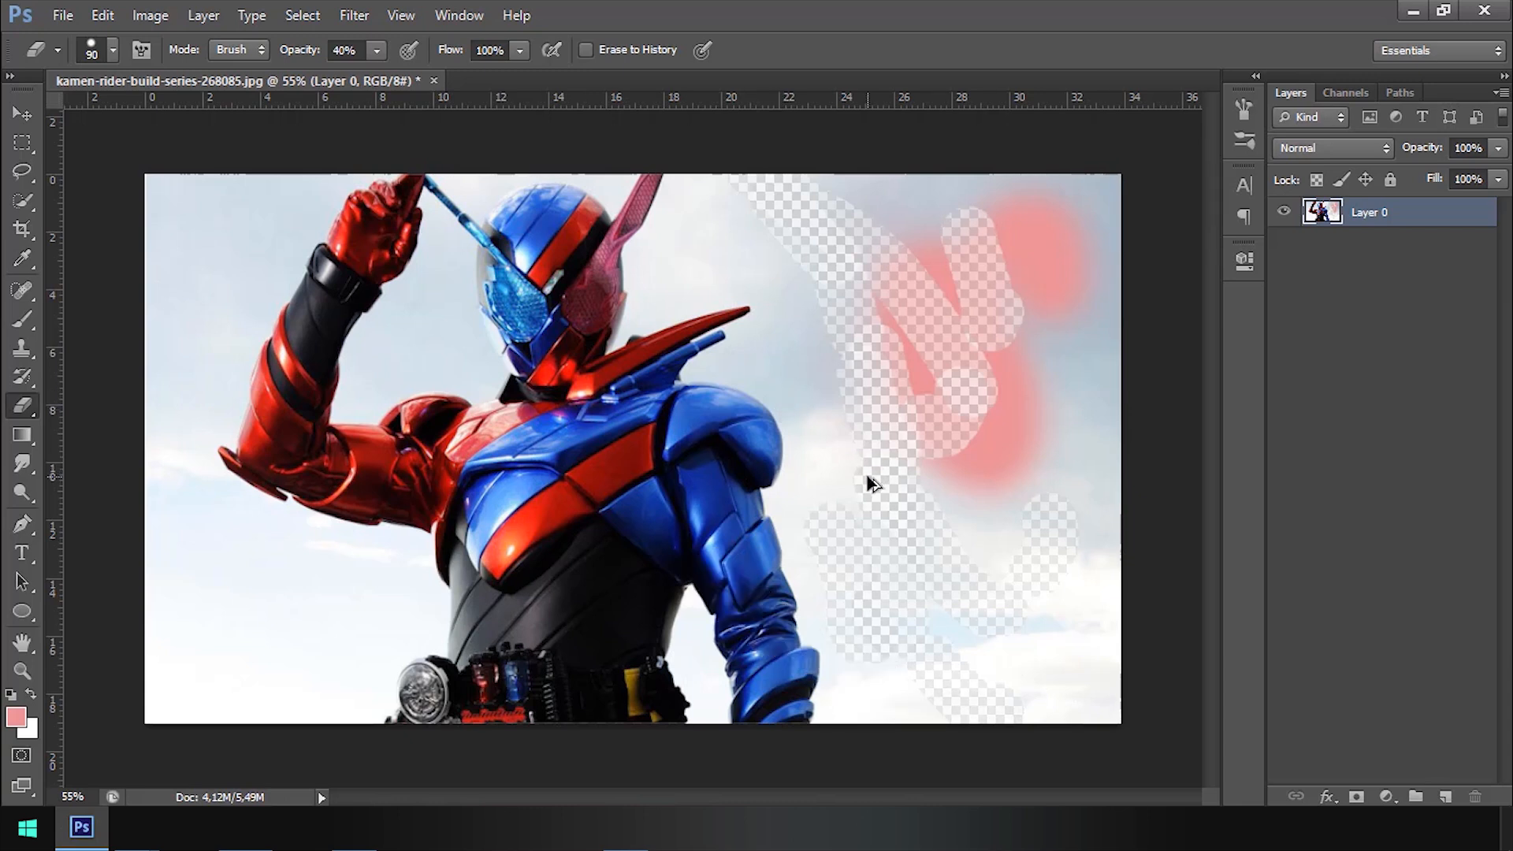
Step: Erase over the blue shoulder, and undo that stroke along with the sky streaks, keeping only the strip erased in the pink patch
mouse_move(769, 458)
mouse_down()
mouse_move(744, 391)
mouse_move(692, 375)
mouse_move(752, 433)
mouse_move(756, 506)
mouse_move(695, 378)
mouse_up()
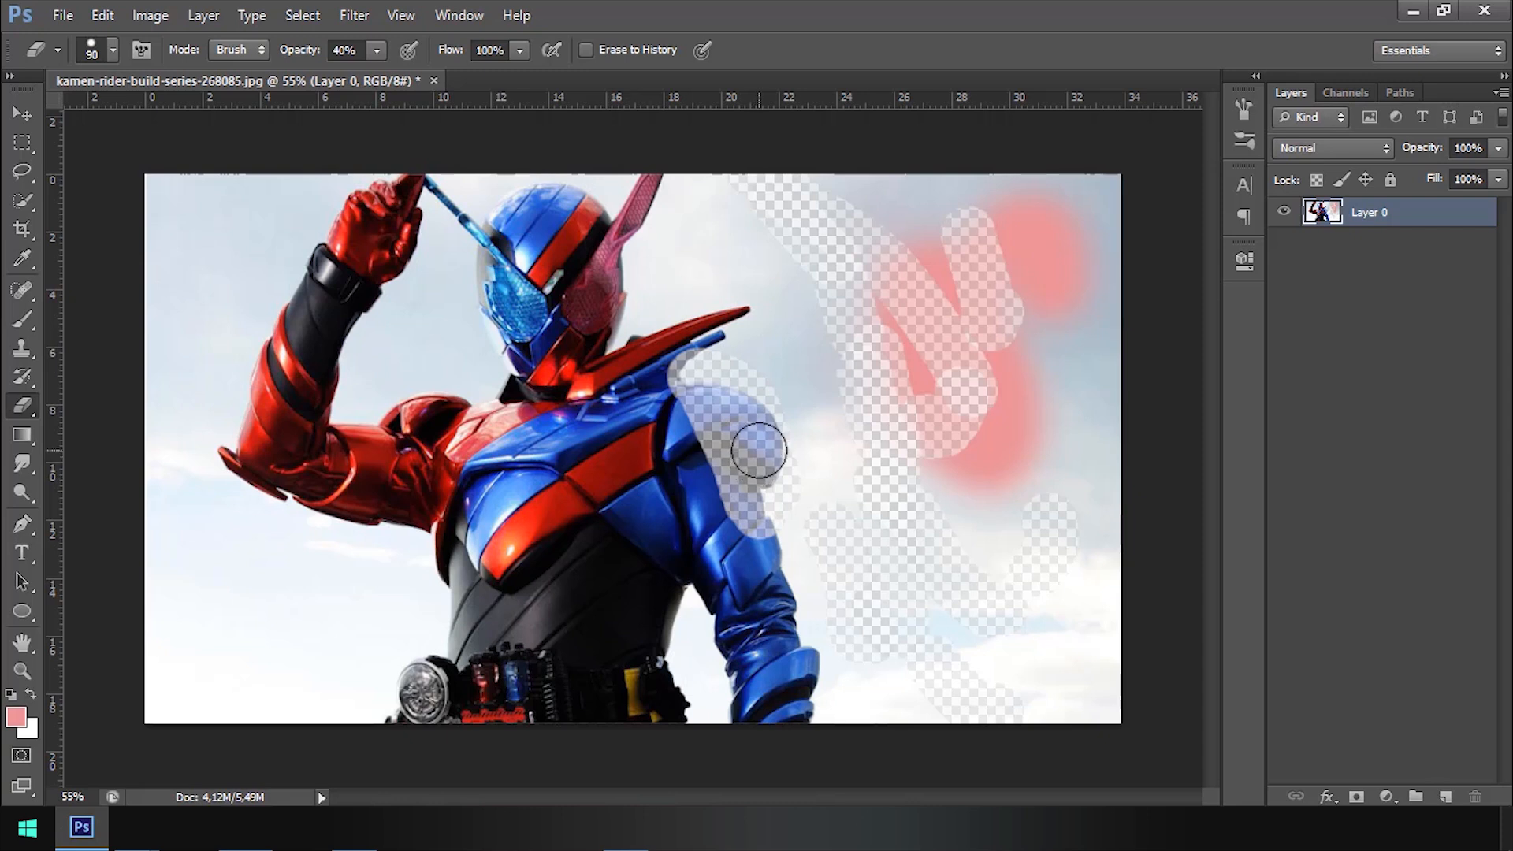
key(ctrl+alt+z)
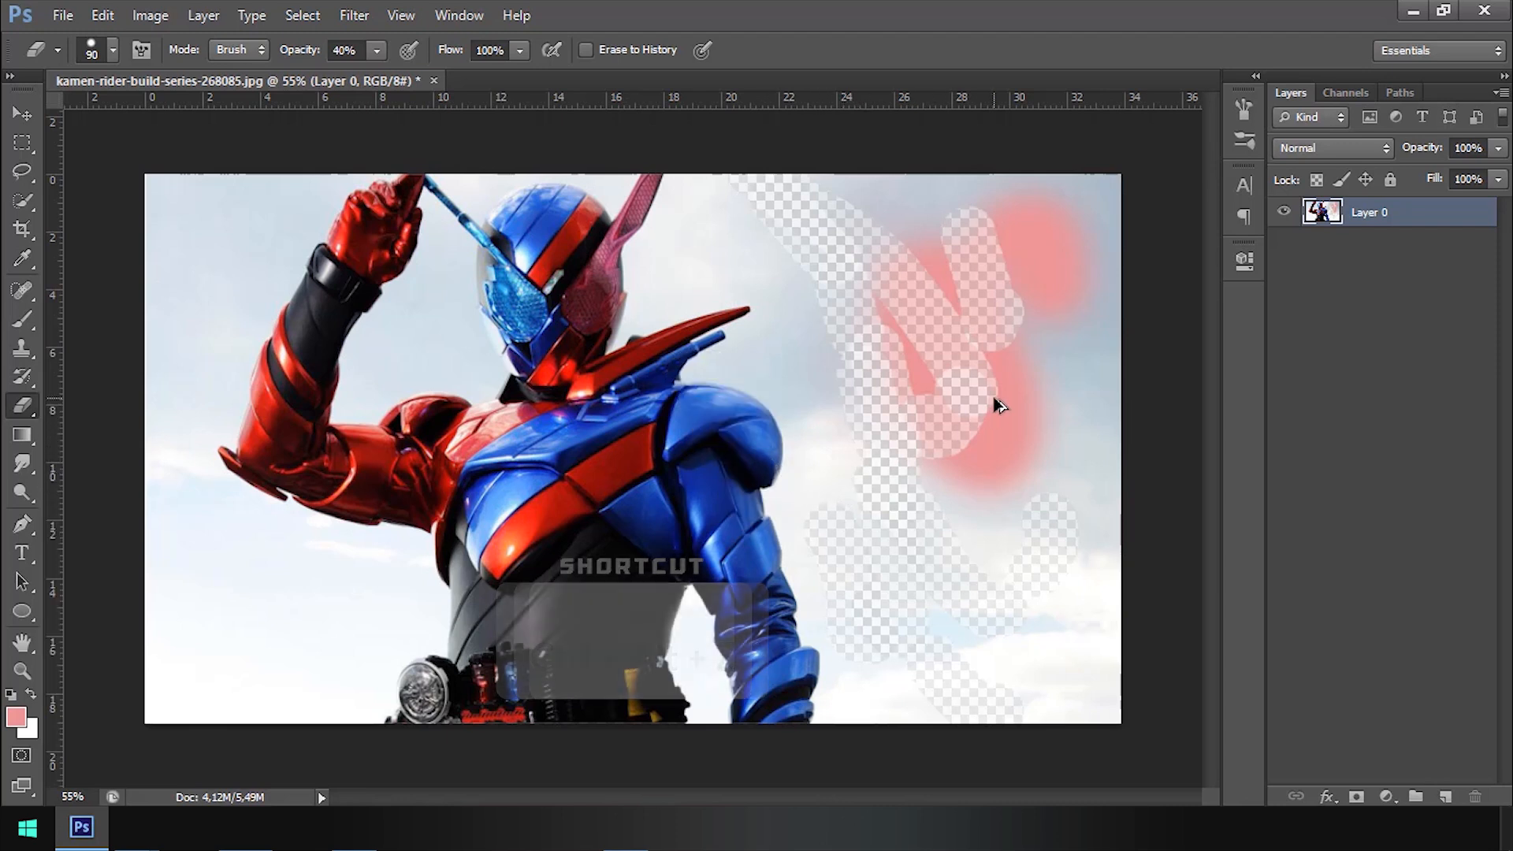
key(ctrl+alt+z)
key(ctrl+alt+z)
key(ctrl+alt+z)
key(ctrl+alt+z)
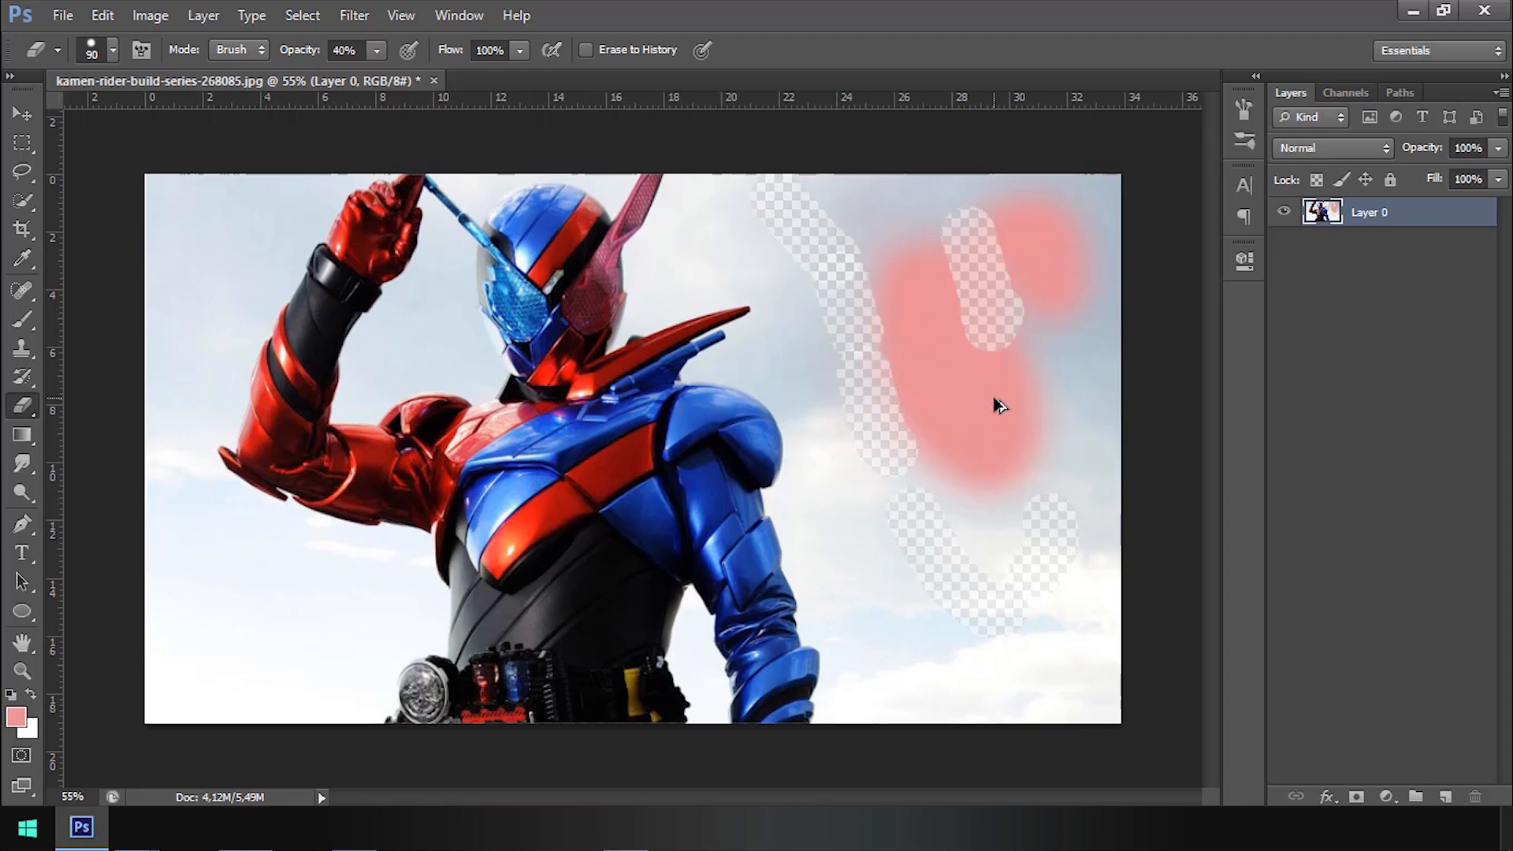
key(ctrl+alt+z)
key(ctrl+alt+z)
key(ctrl+alt+z)
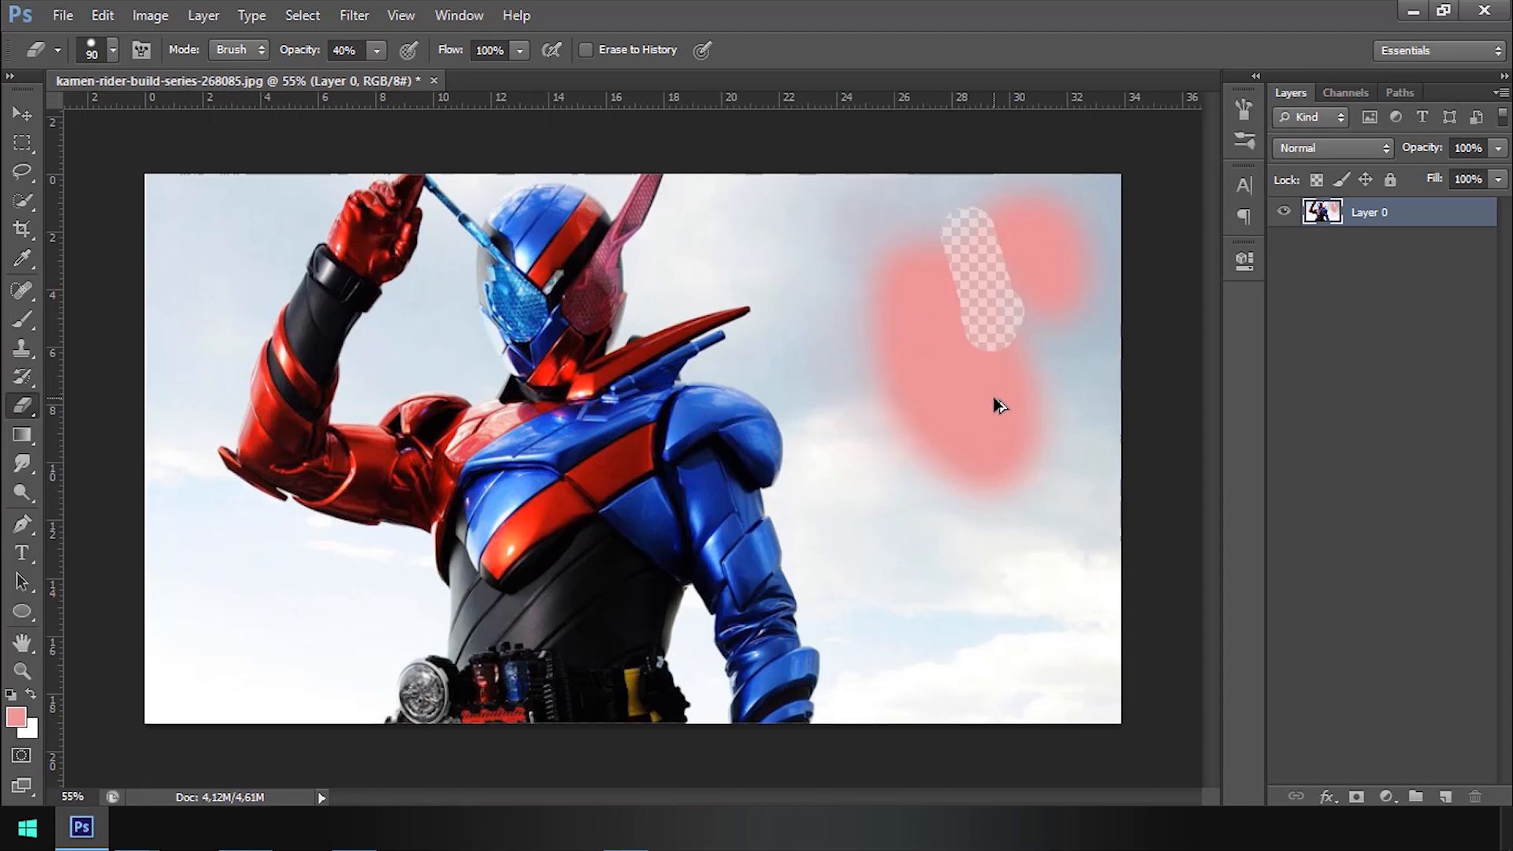
Step: Redo the eraser strokes over the sky and blue shoulder, and undo them again
key(ctrl+z)
key(ctrl+z)
key(ctrl+z)
key(ctrl+z)
key(ctrl+z)
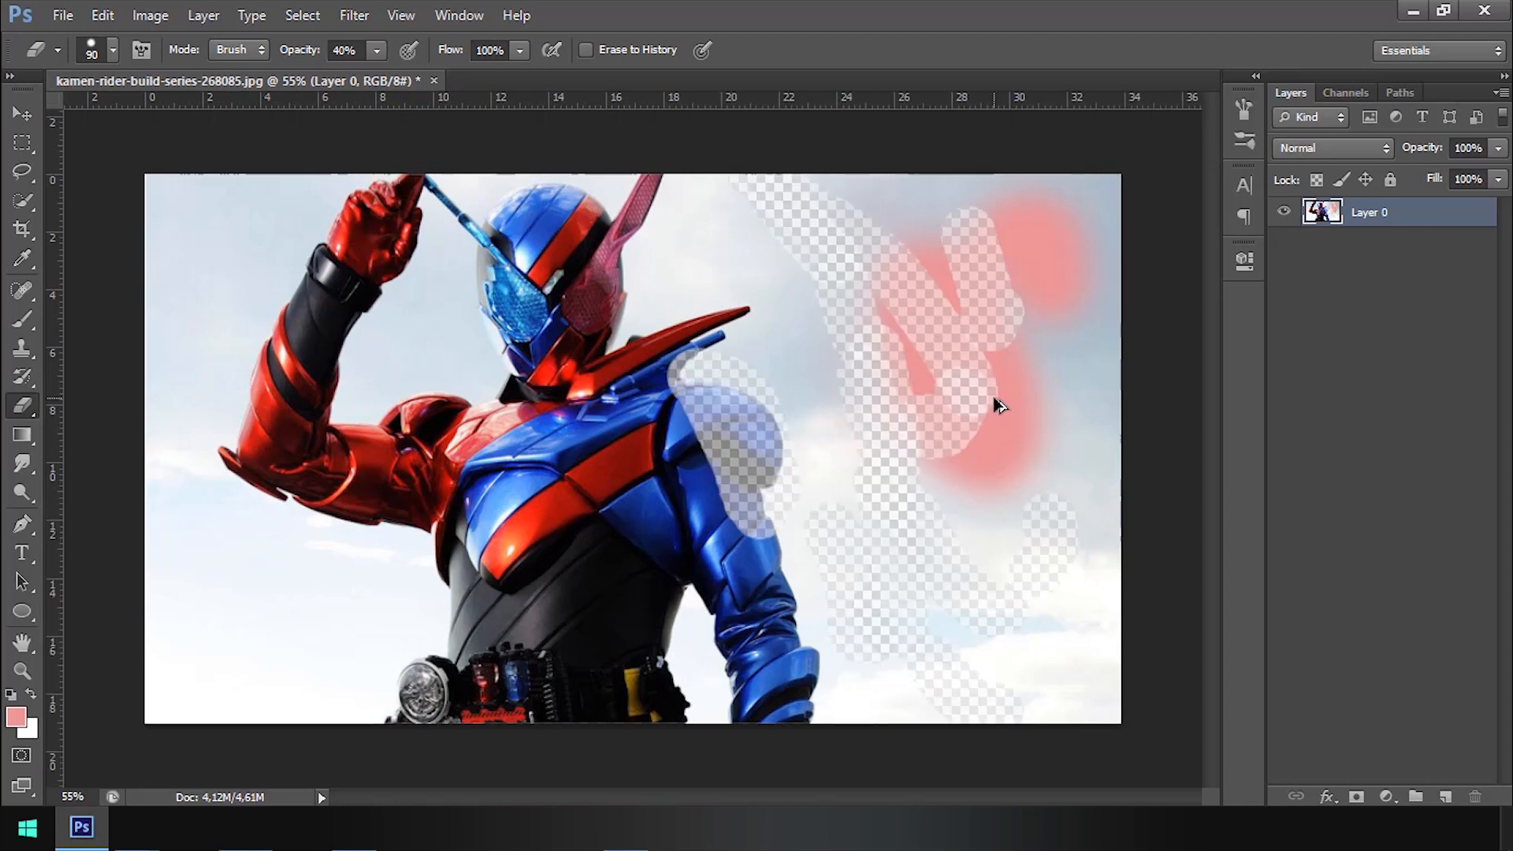
key(ctrl+z)
key(ctrl+z)
key(ctrl+z)
key(ctrl+z)
key(ctrl+z)
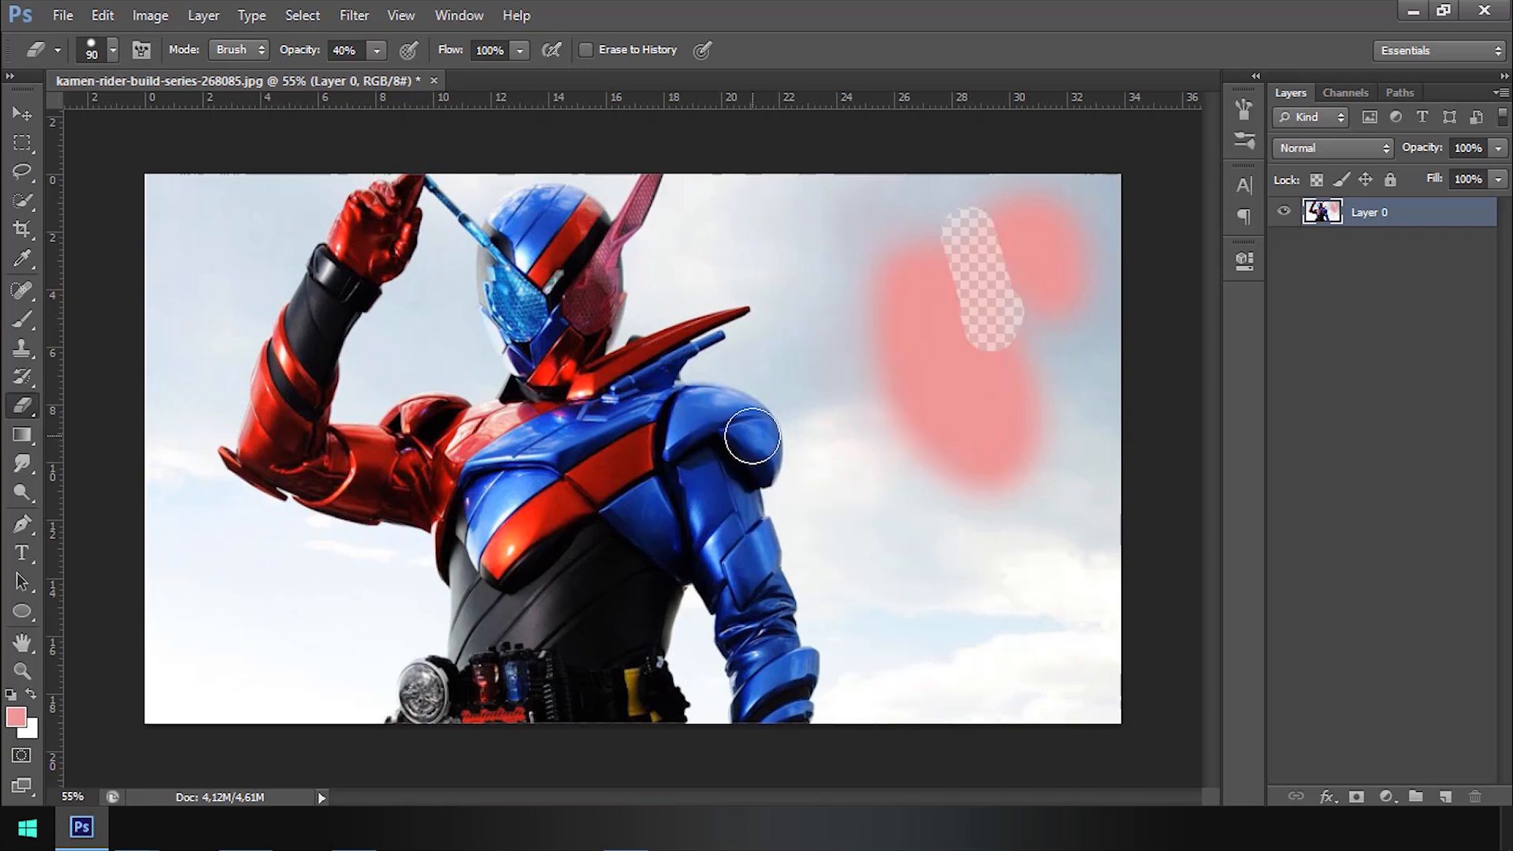
Step: Erase a short strip along the outer edge of the blue shoulder, switch it off and on for comparison, and undo it
drag(768, 369, 799, 494)
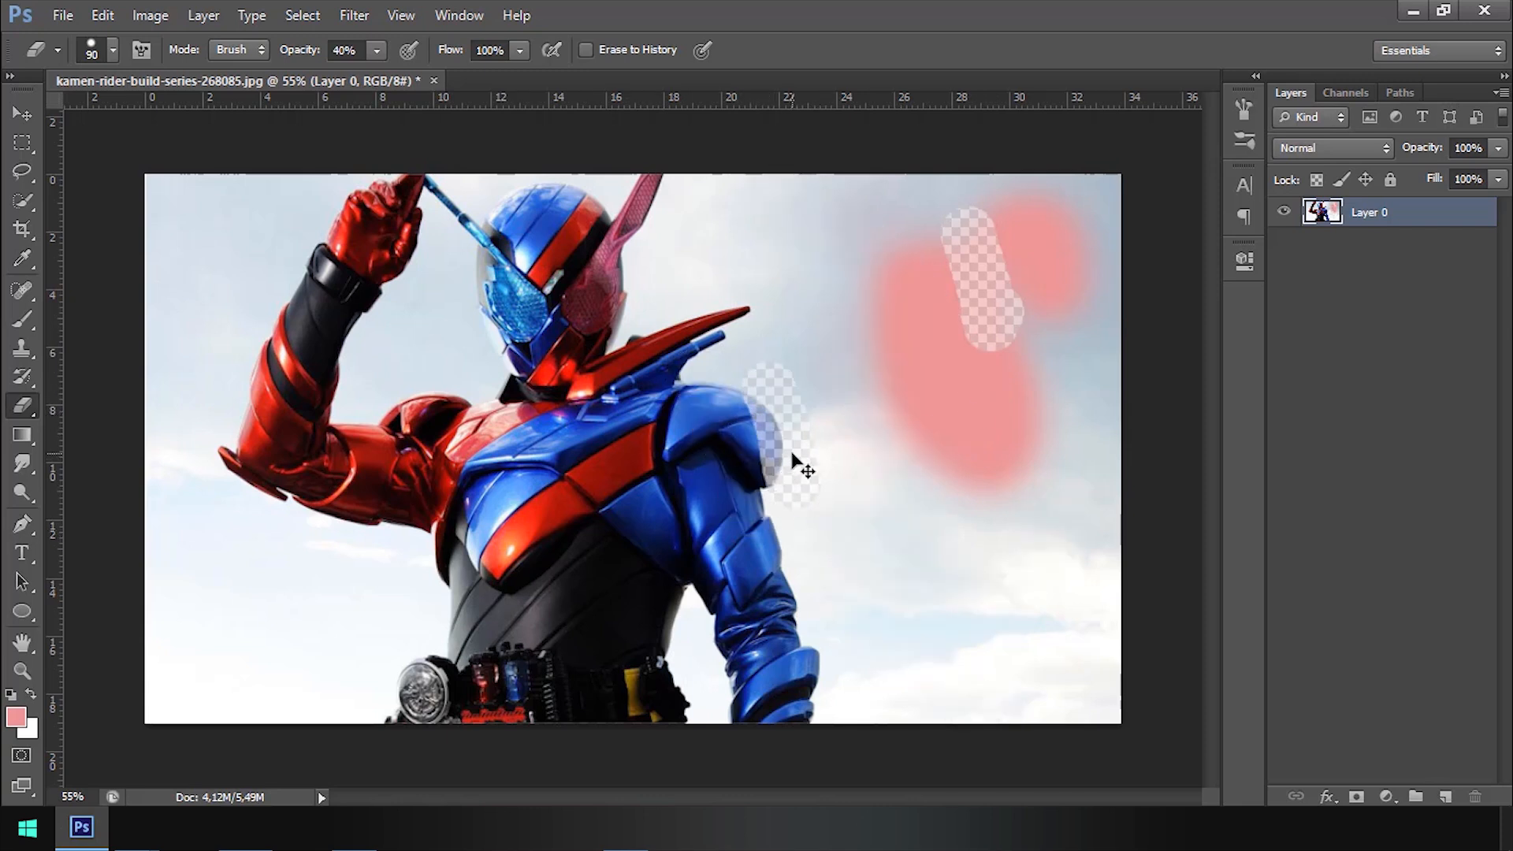
key(ctrl+z)
key(ctrl+z)
key(ctrl+z)
key(ctrl+z)
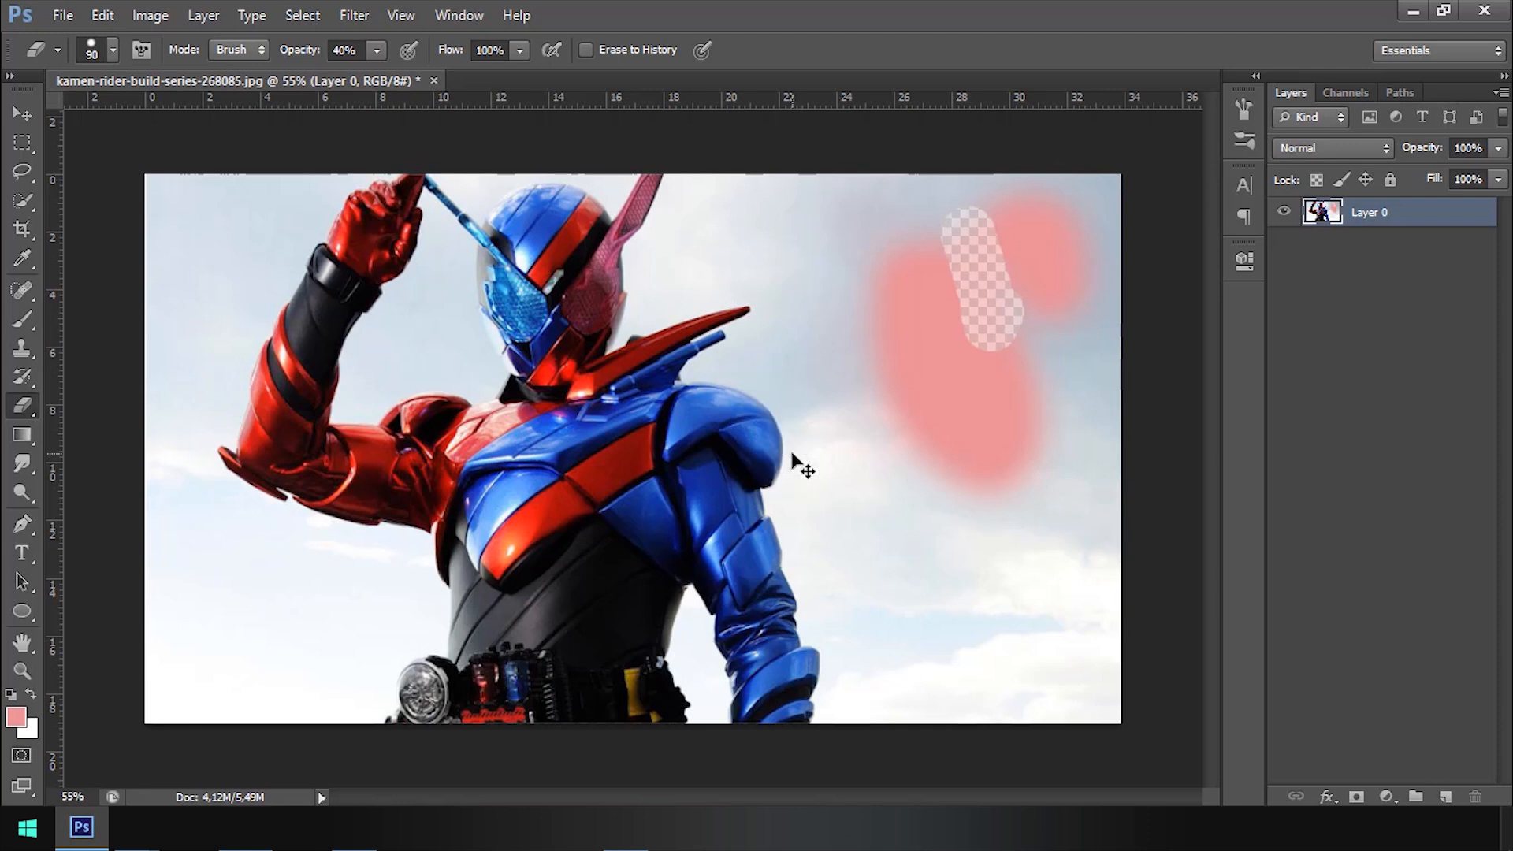
key(ctrl+z)
key(ctrl+z)
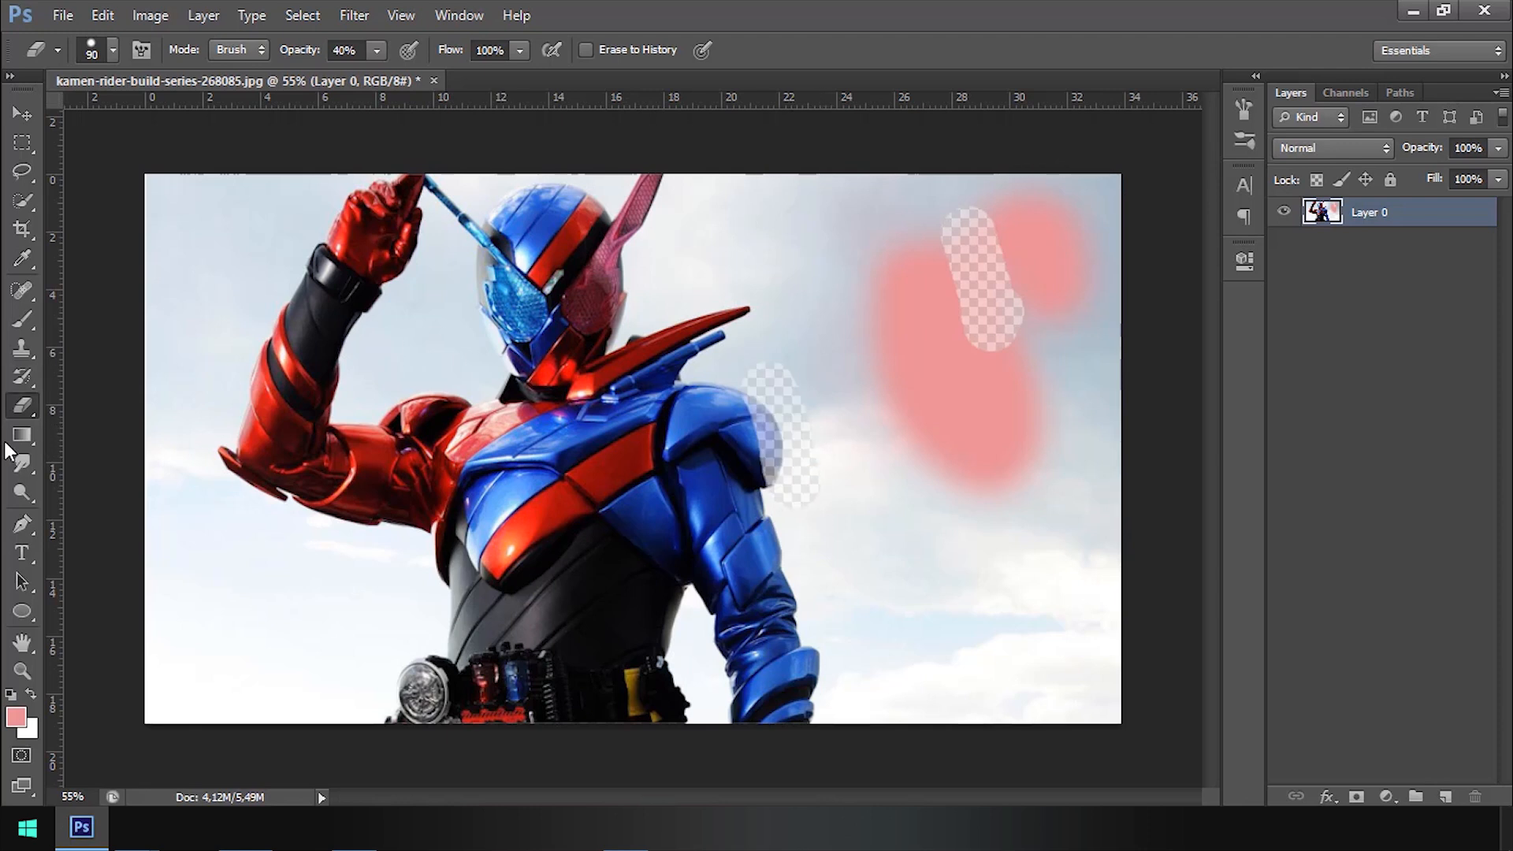
key(ctrl+z)
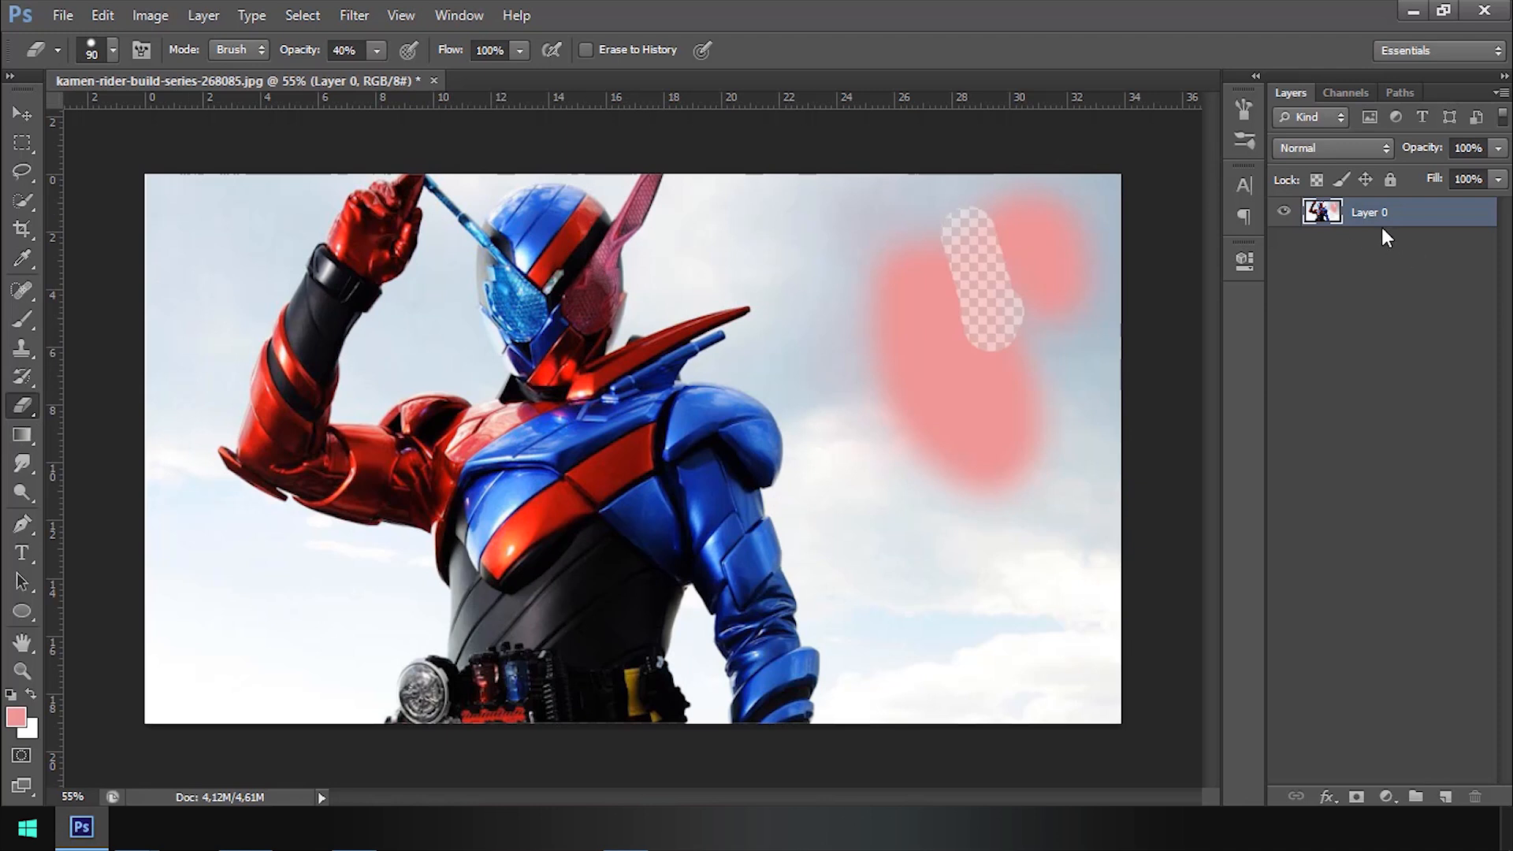
Step: Add a layer mask to Layer 0 and set the Brush tool's foreground colour to black
click(1357, 797)
click(15, 320)
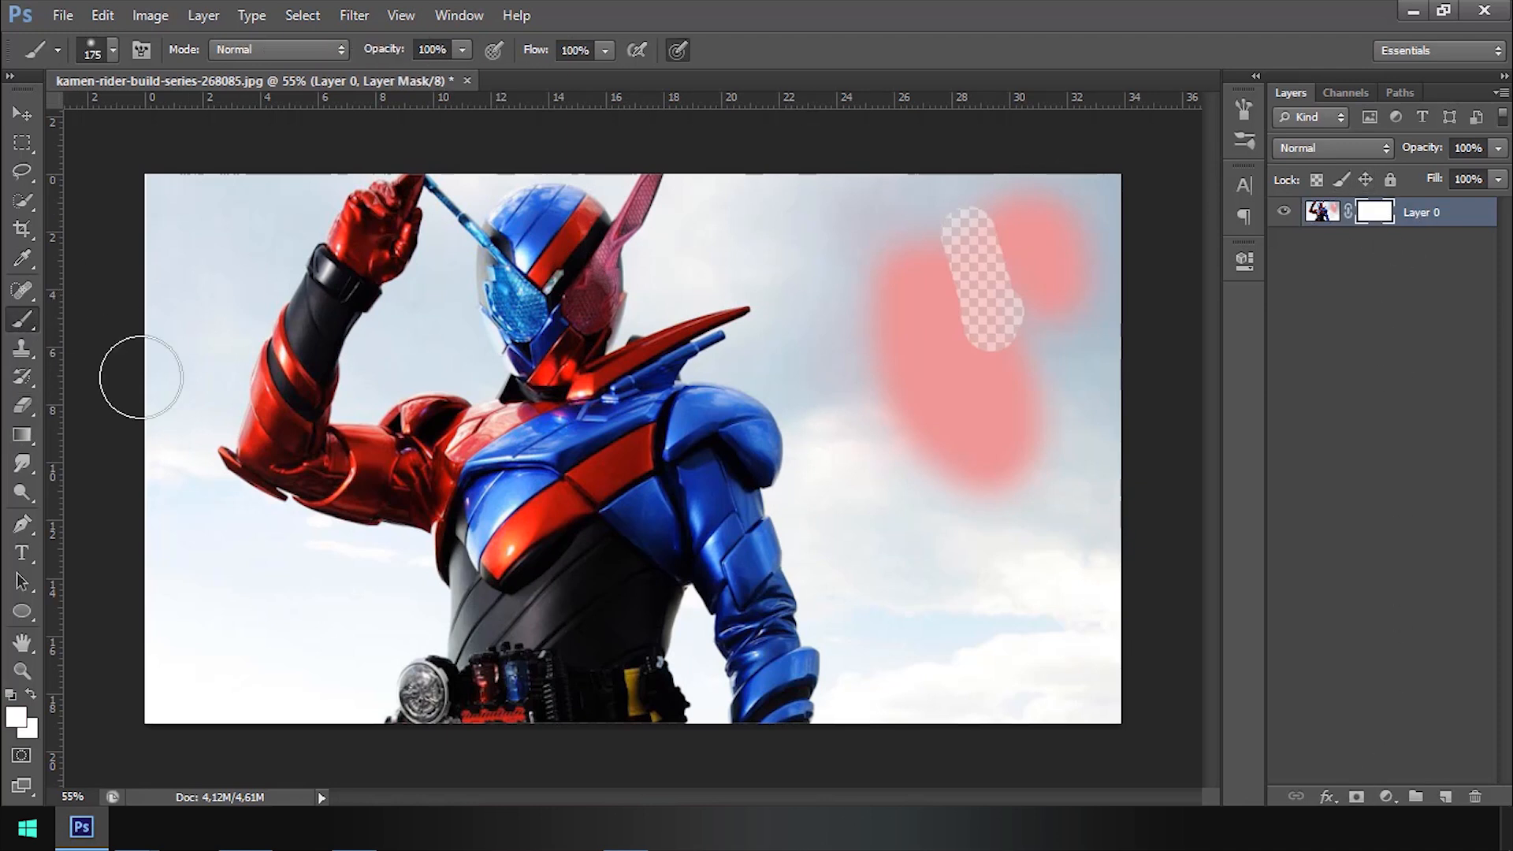
click(16, 717)
click(934, 630)
click(1450, 339)
Step: Paint black on the layer mask to hide the sky beside the blue arm, above the head and around the raised red arm and waist
mouse_move(819, 378)
mouse_down()
mouse_move(807, 515)
mouse_move(800, 411)
mouse_move(761, 367)
mouse_move(849, 719)
mouse_up()
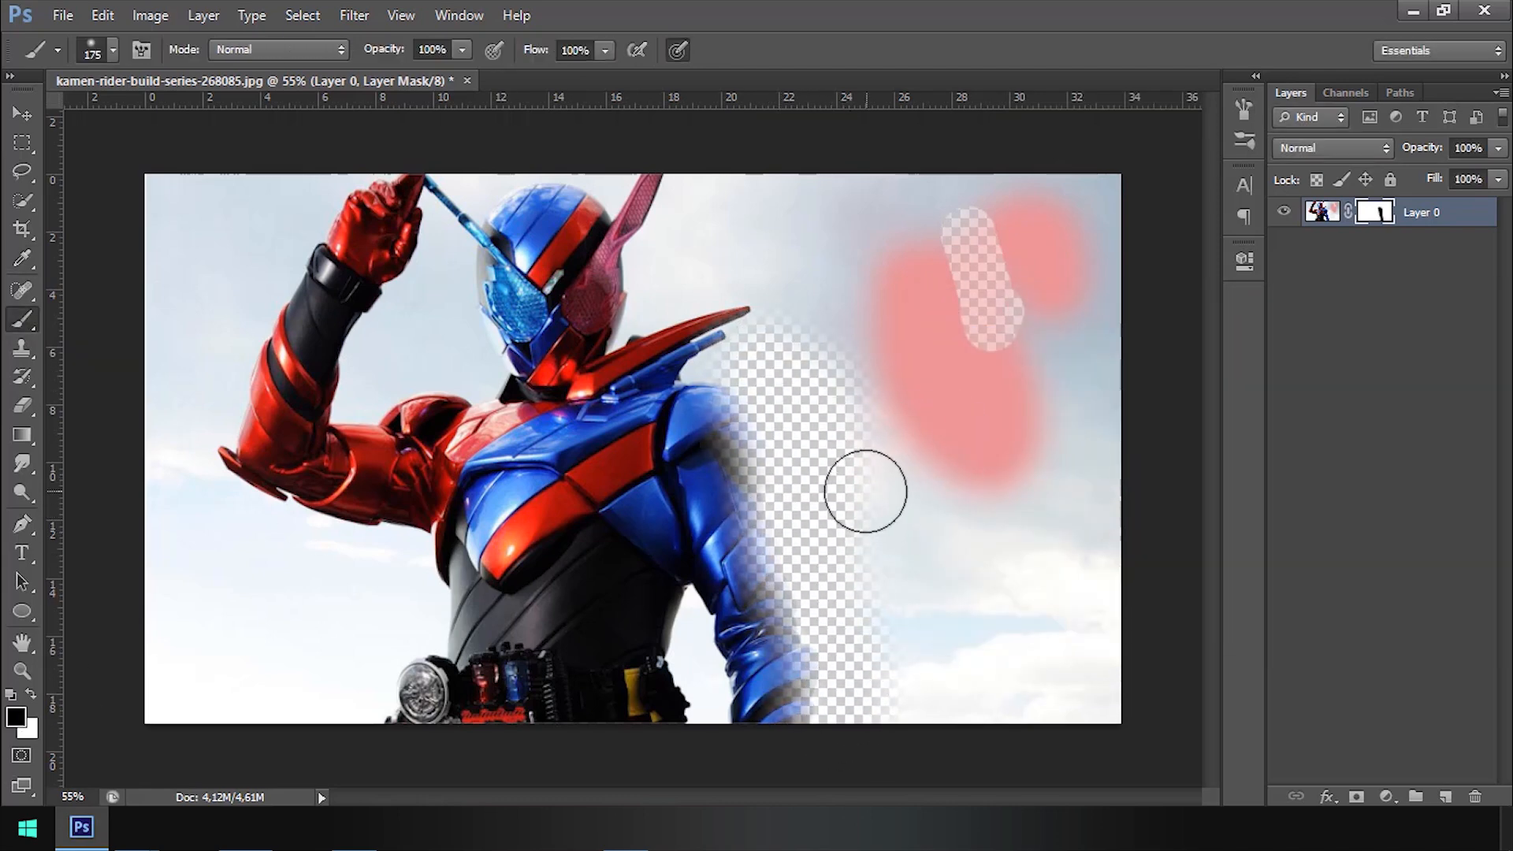
drag(865, 491, 818, 432)
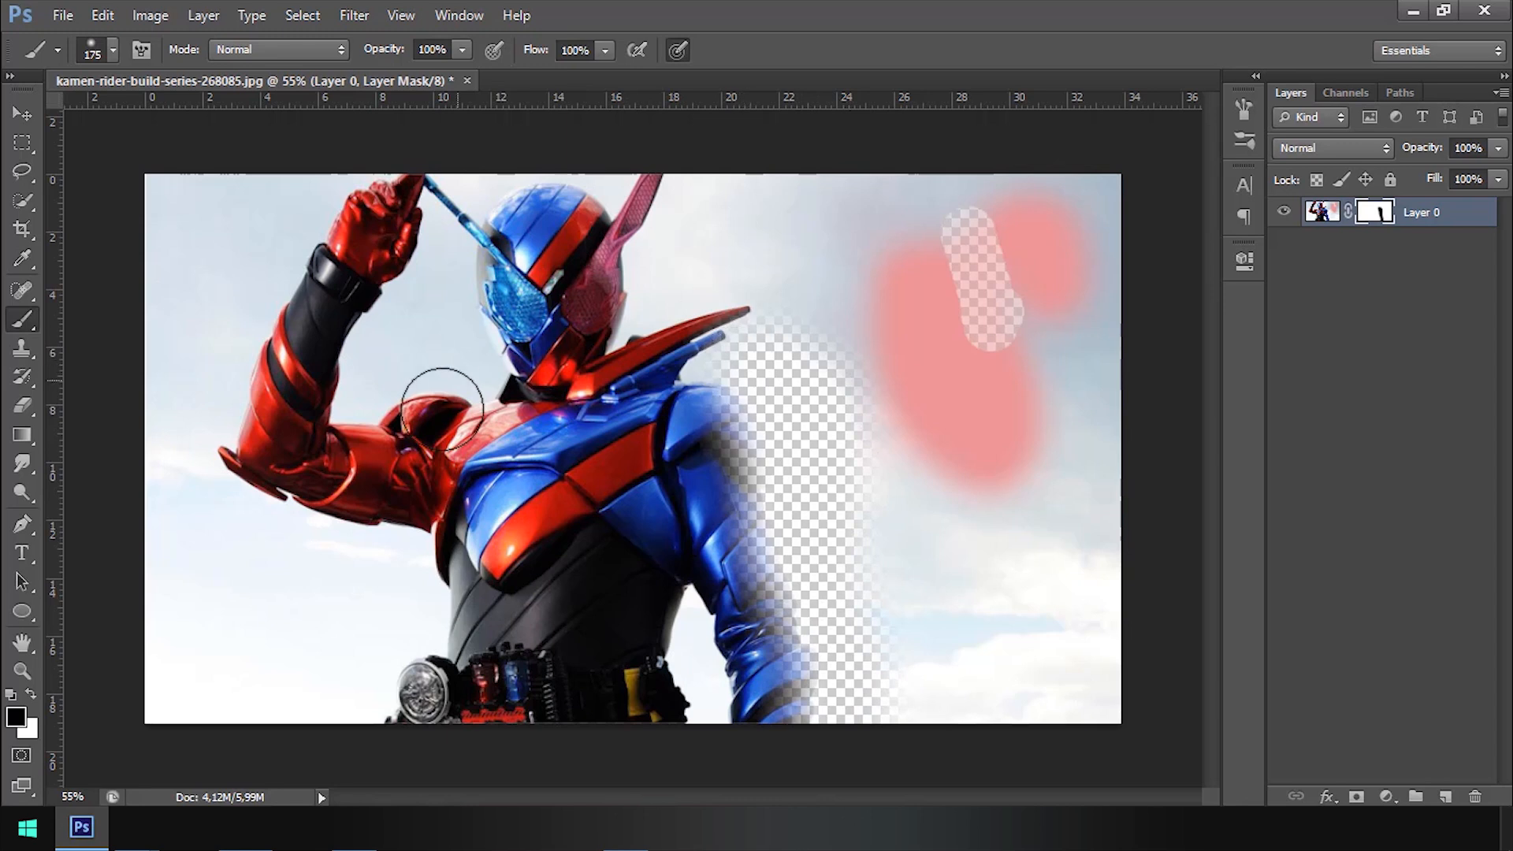
drag(392, 567, 398, 694)
mouse_move(770, 320)
mouse_down()
mouse_move(721, 309)
mouse_move(638, 144)
mouse_move(412, 143)
mouse_move(252, 309)
mouse_move(167, 473)
mouse_move(280, 560)
mouse_move(389, 584)
mouse_move(310, 737)
mouse_move(379, 685)
mouse_up()
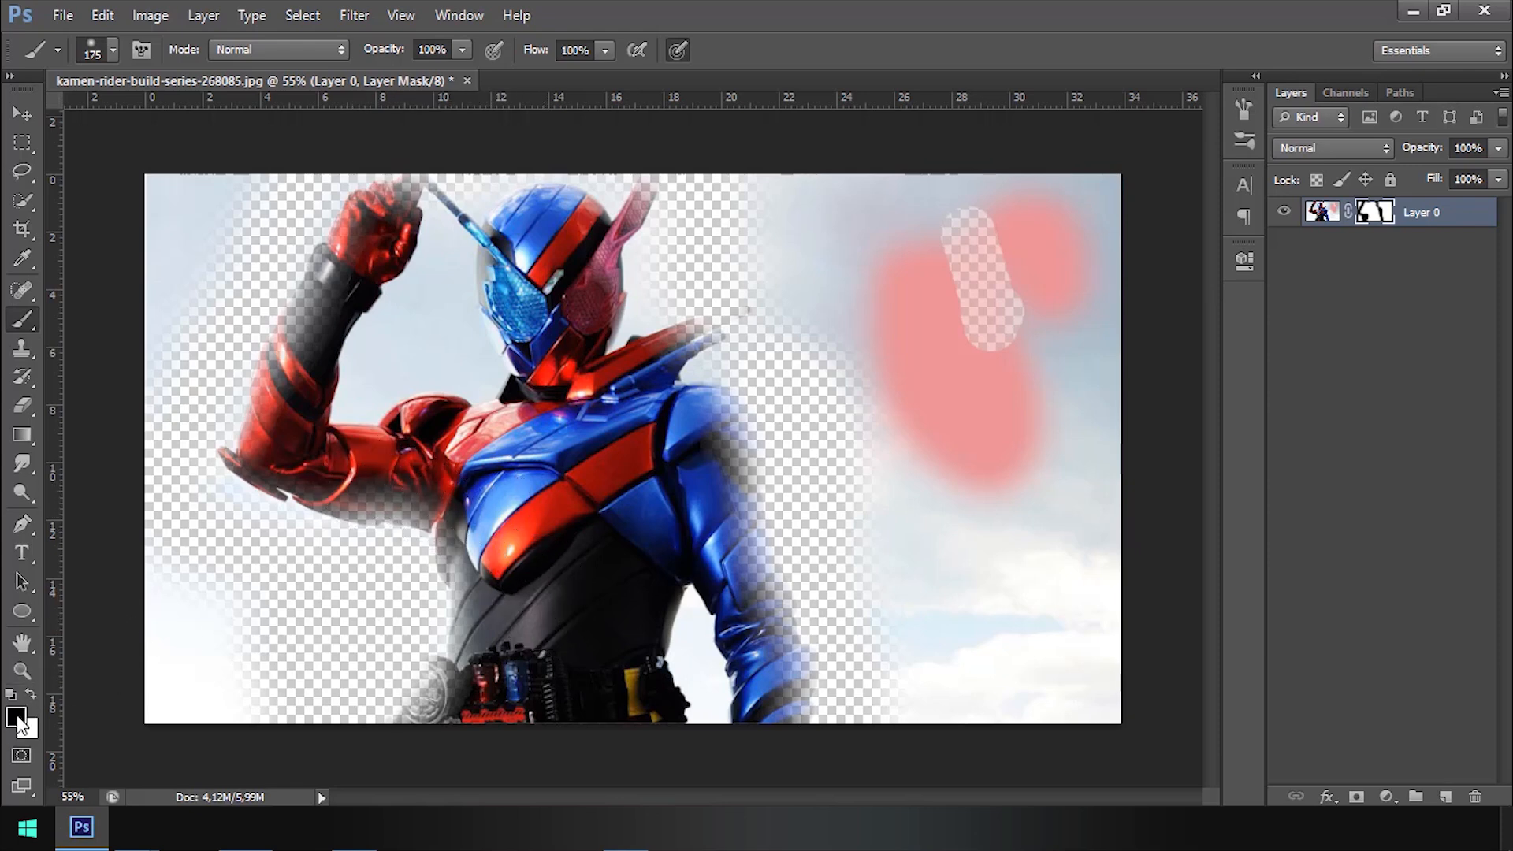
Step: Set the foreground colour to white and paint on the mask with a 40 px brush to restore the torso edge and red arm
click(15, 719)
click(884, 286)
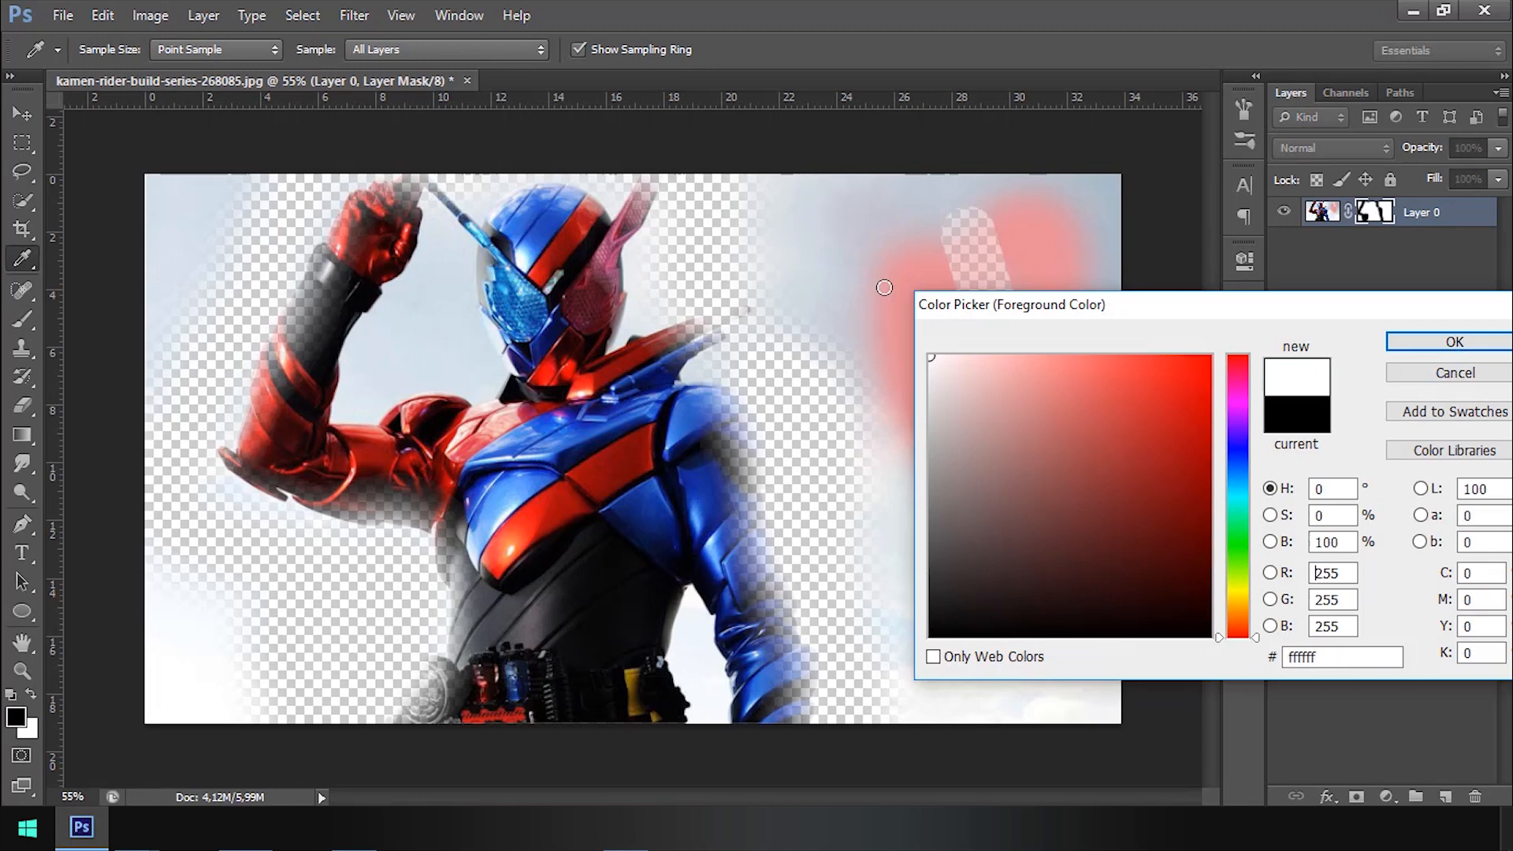
click(1418, 343)
scroll(477, 560, up, 11)
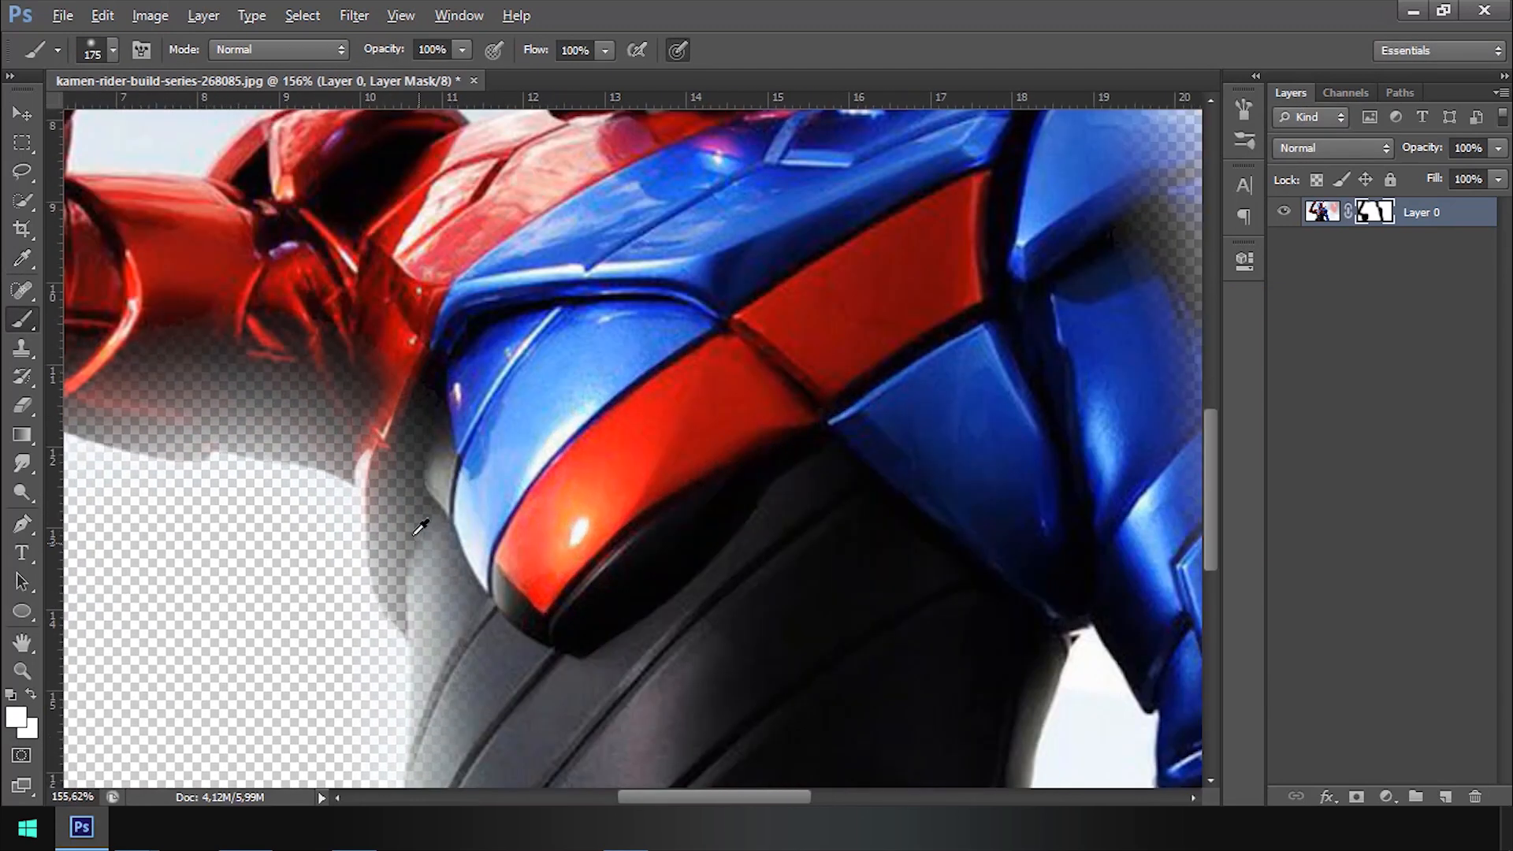
drag(419, 530, 507, 571)
key(bracketleft)
key(bracketleft)
key(bracketleft)
key(bracketleft)
key(bracketleft)
key(bracketleft)
key(bracketleft)
key(bracketleft)
key(bracketleft)
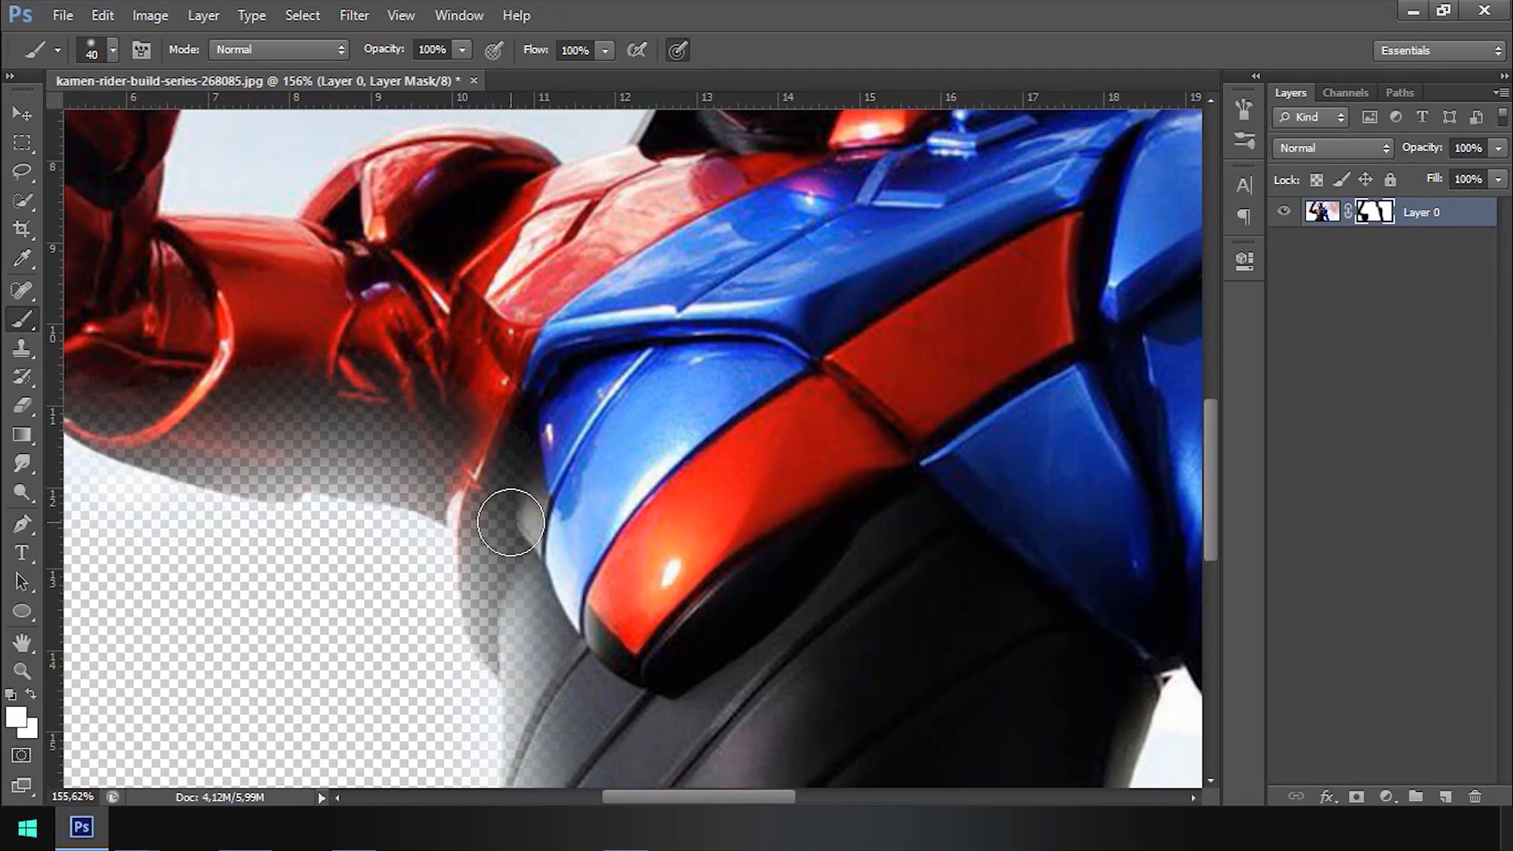
mouse_move(518, 426)
mouse_down()
mouse_move(484, 591)
mouse_move(508, 686)
mouse_move(523, 600)
mouse_move(483, 547)
mouse_move(504, 517)
mouse_move(426, 483)
mouse_move(210, 449)
mouse_move(206, 426)
mouse_up()
scroll(439, 395, down, 4)
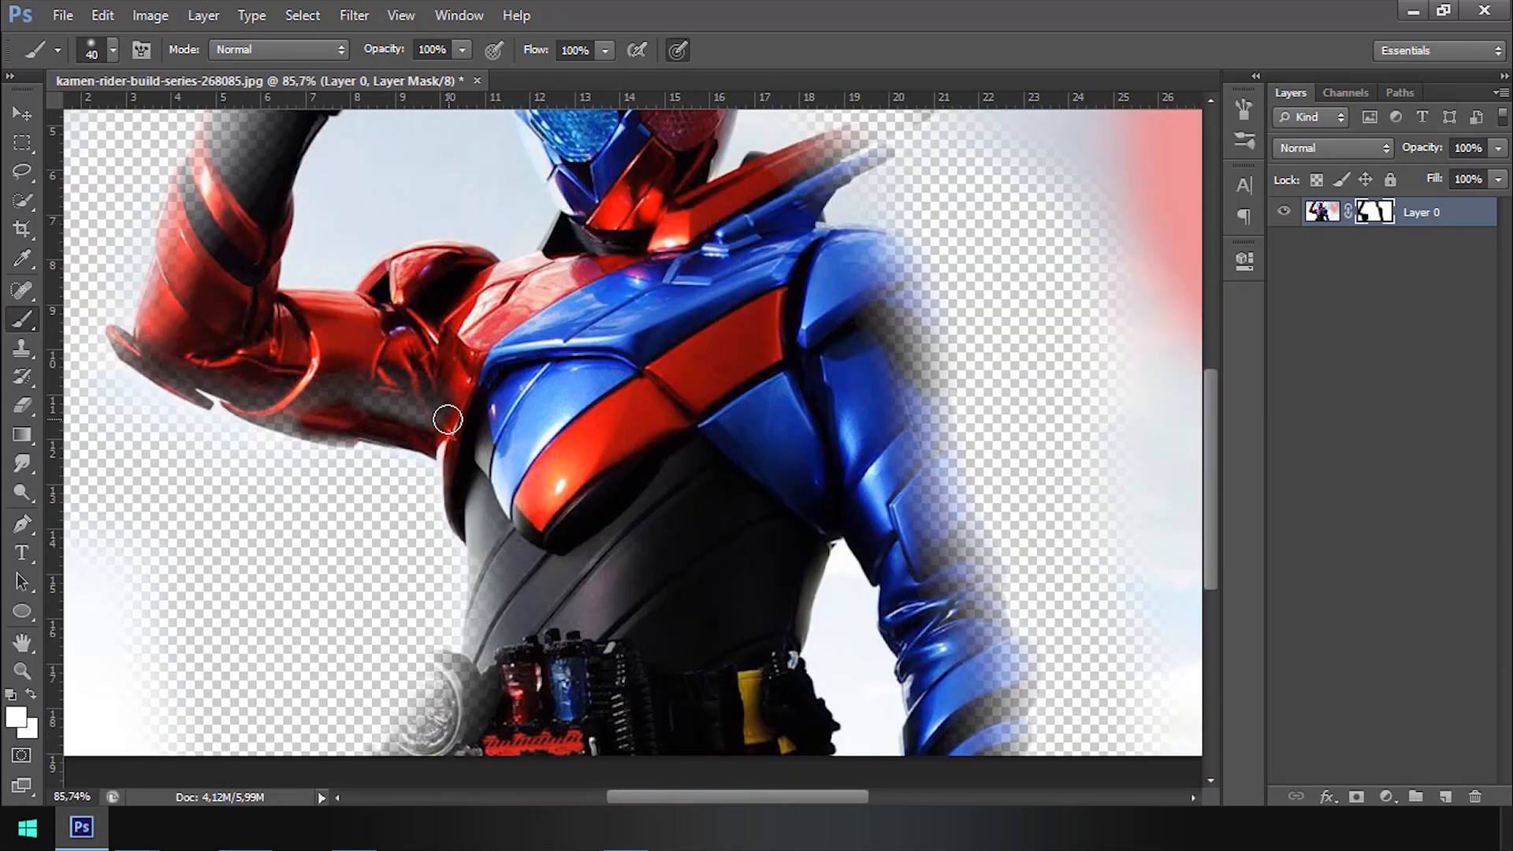
Step: Undo all brush strokes on the layer mask of Layer 0
scroll(694, 438, down, 4)
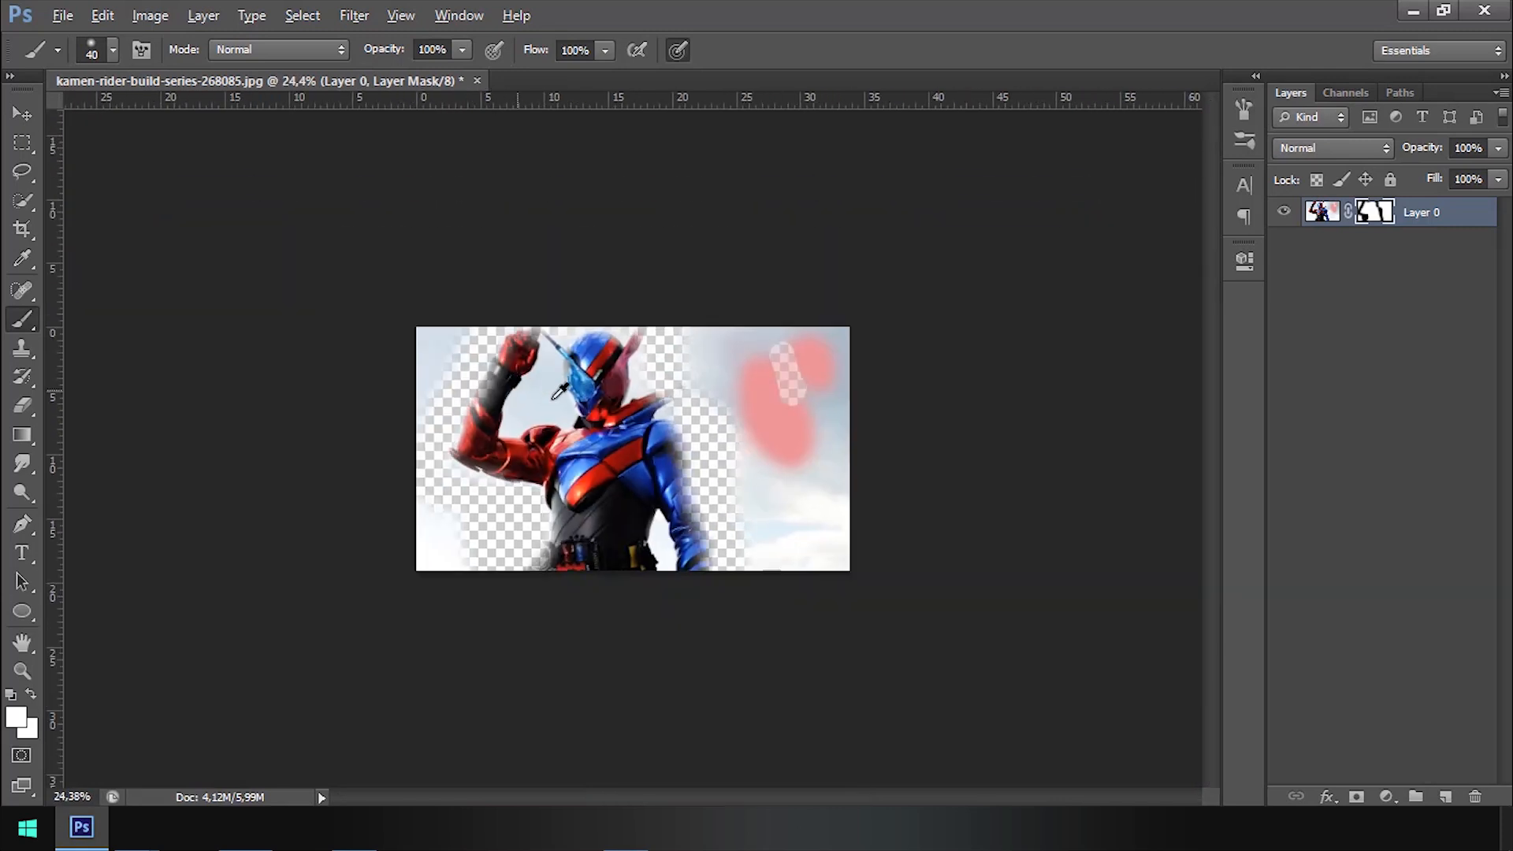
scroll(693, 437, up, 2)
scroll(729, 544, up, 2)
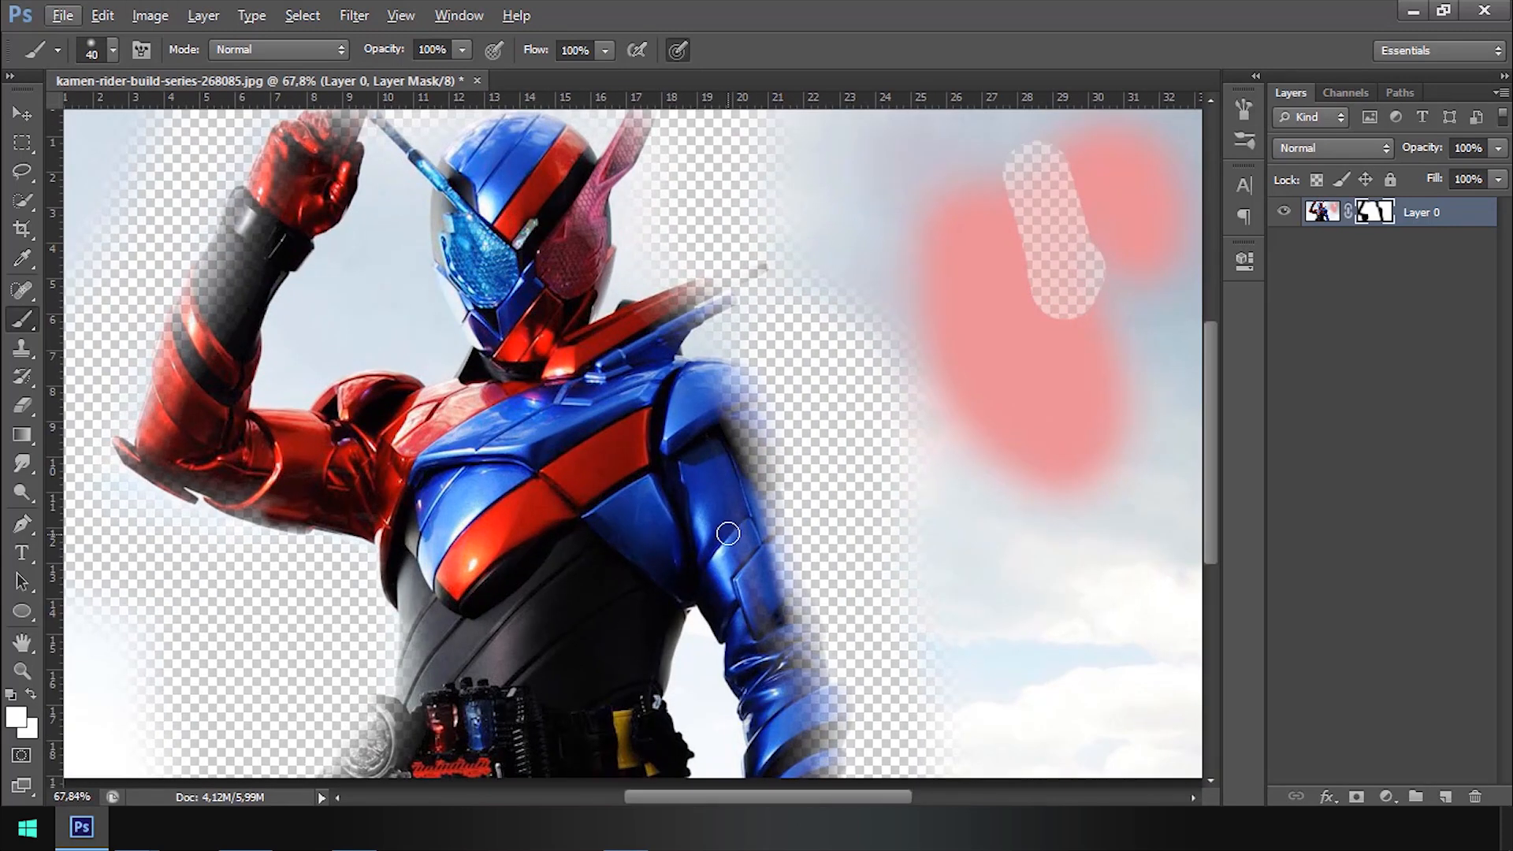
key(ctrl+alt+z)
key(ctrl+alt+z)
key(ctrl+alt+z)
key(ctrl+alt+z)
key(ctrl+alt+z)
key(ctrl+alt+z)
key(ctrl+alt+z)
key(ctrl+alt+z)
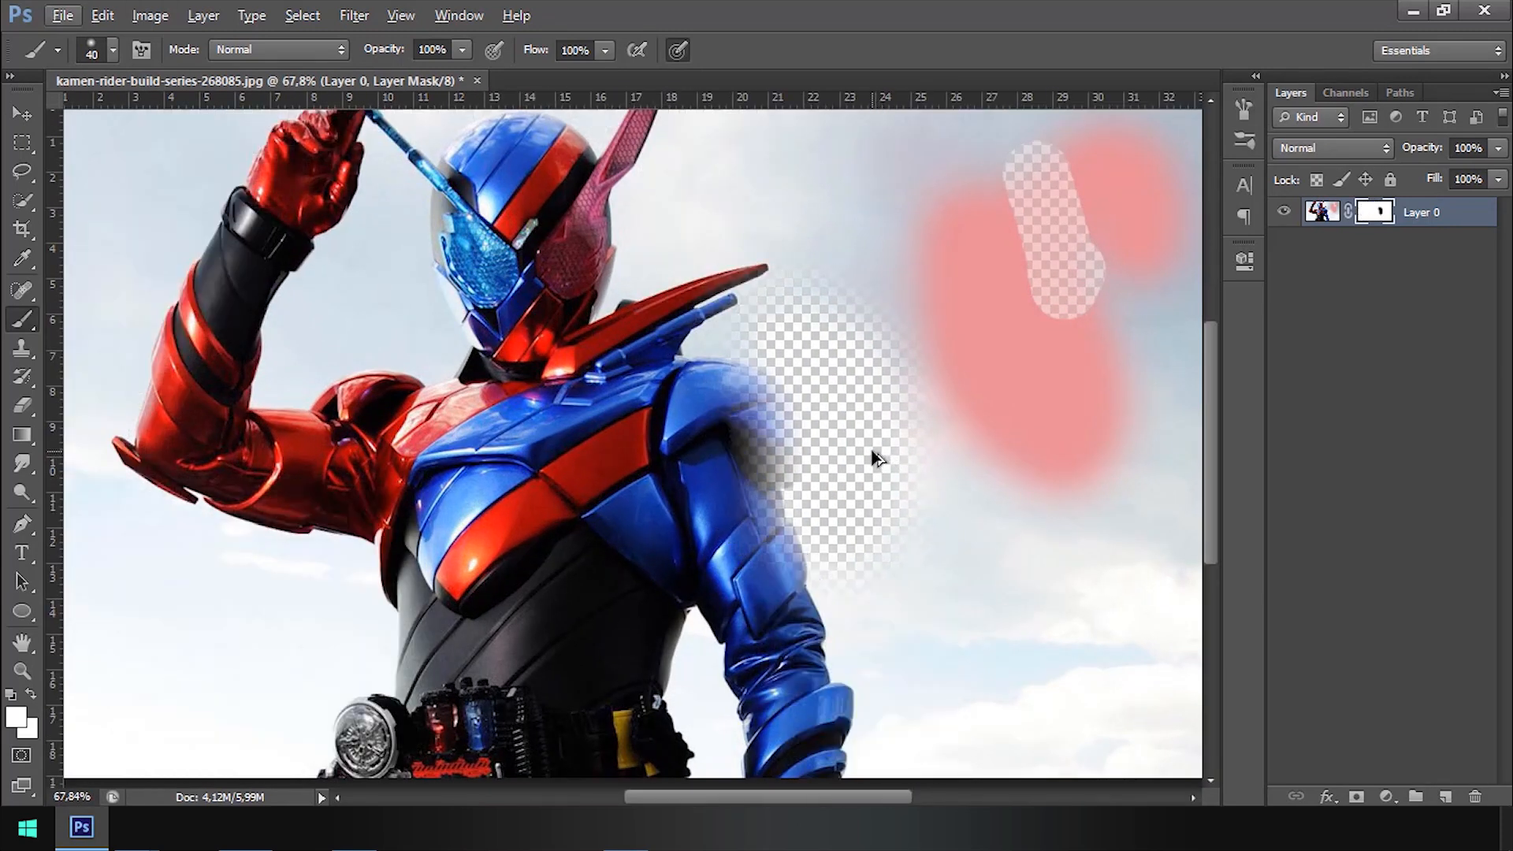
scroll(867, 370, down, 3)
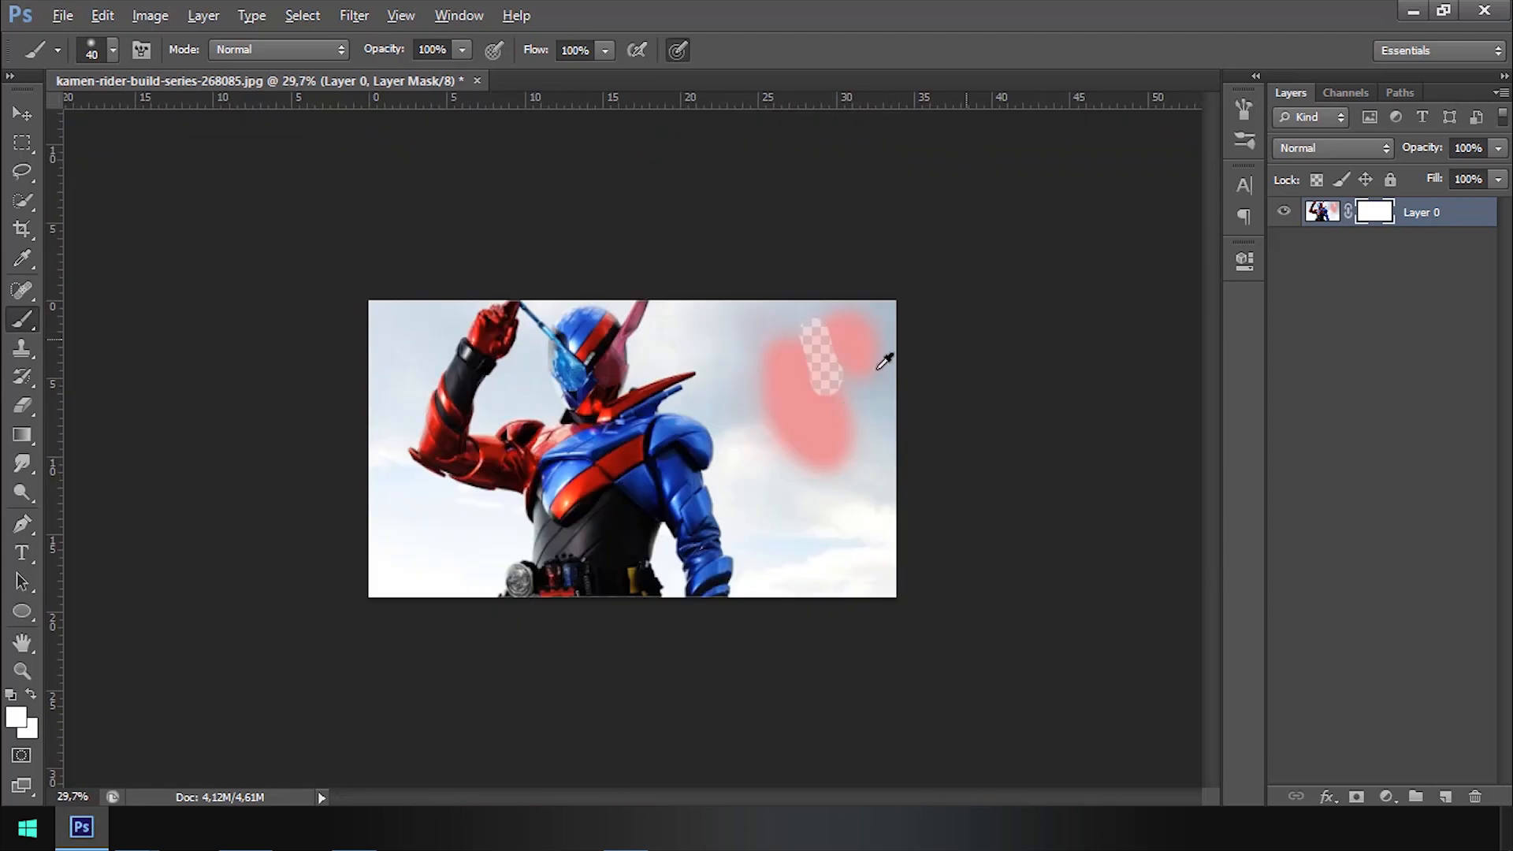
Step: Enlarge the brush to 400 px and set the foreground colour to black
scroll(693, 379, up, 2)
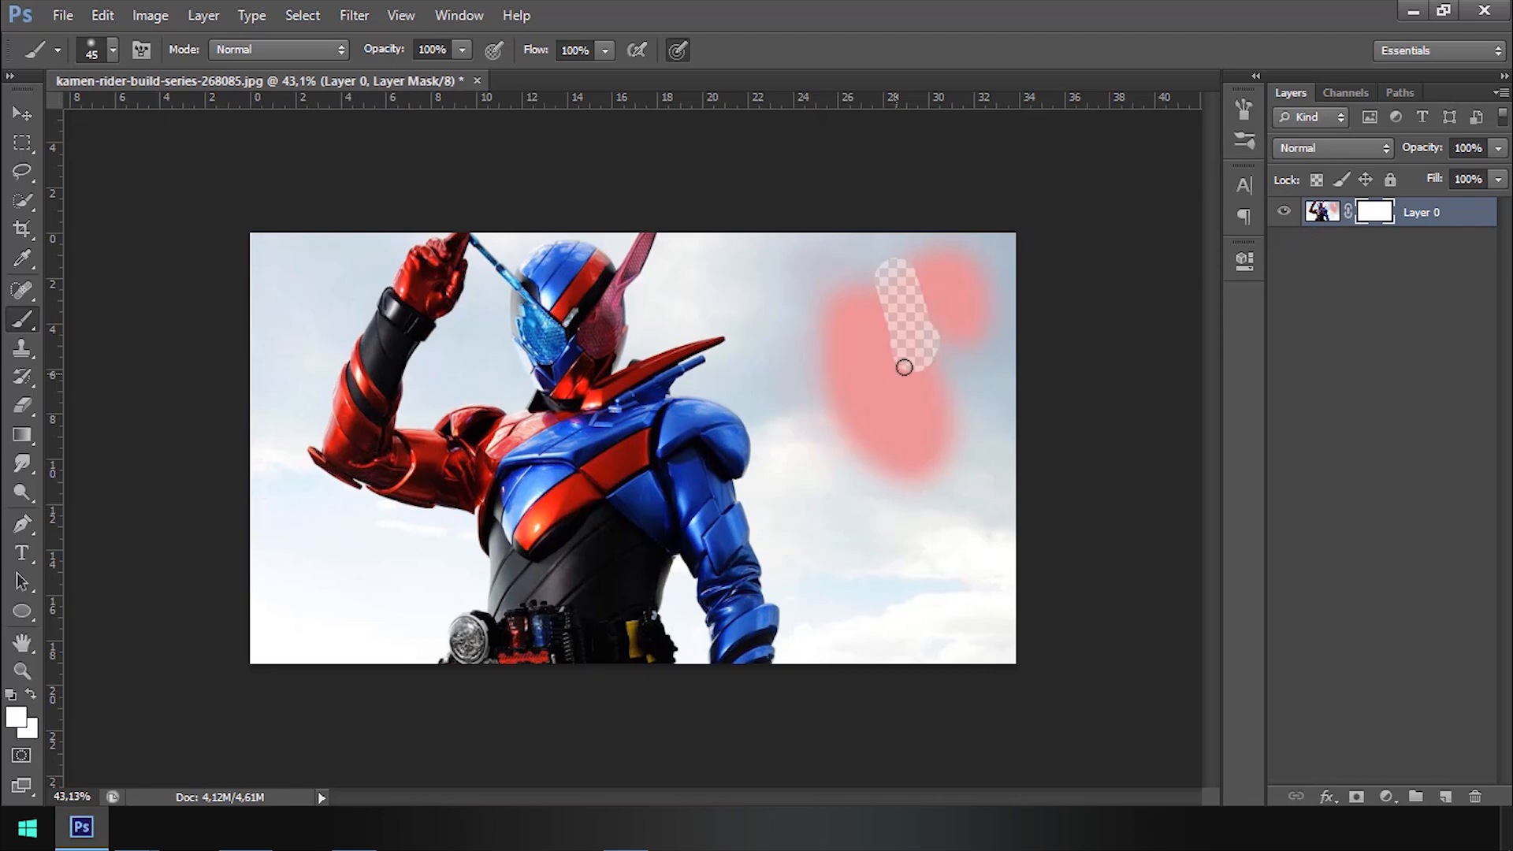
key(bracketright)
key(bracketright)
key(bracketright)
key(bracketright)
key(bracketright)
key(bracketright)
key(bracketright)
right_click(905, 398)
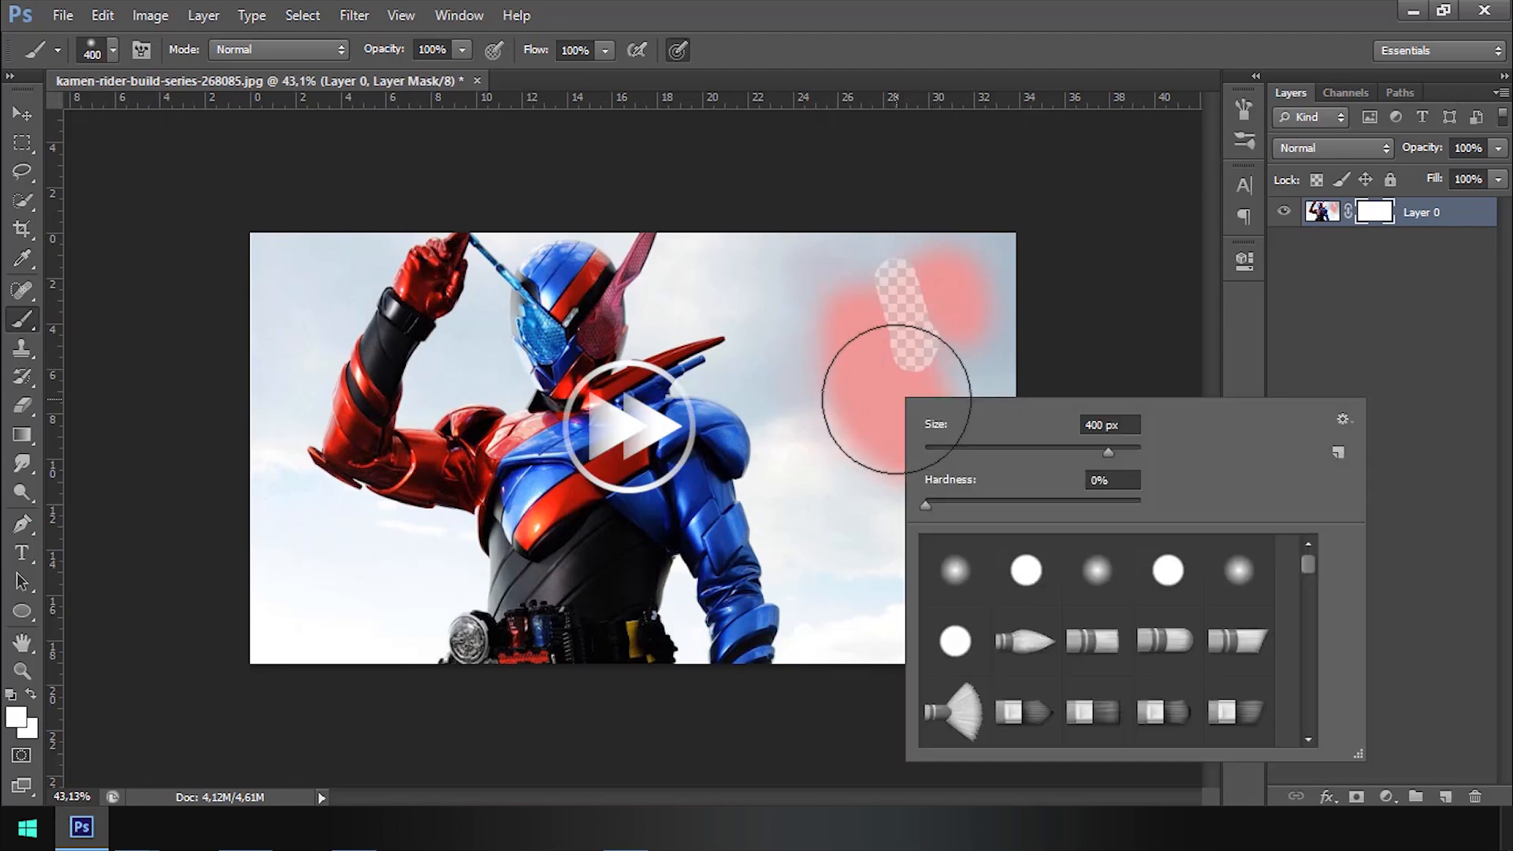
click(1053, 202)
click(16, 717)
click(929, 635)
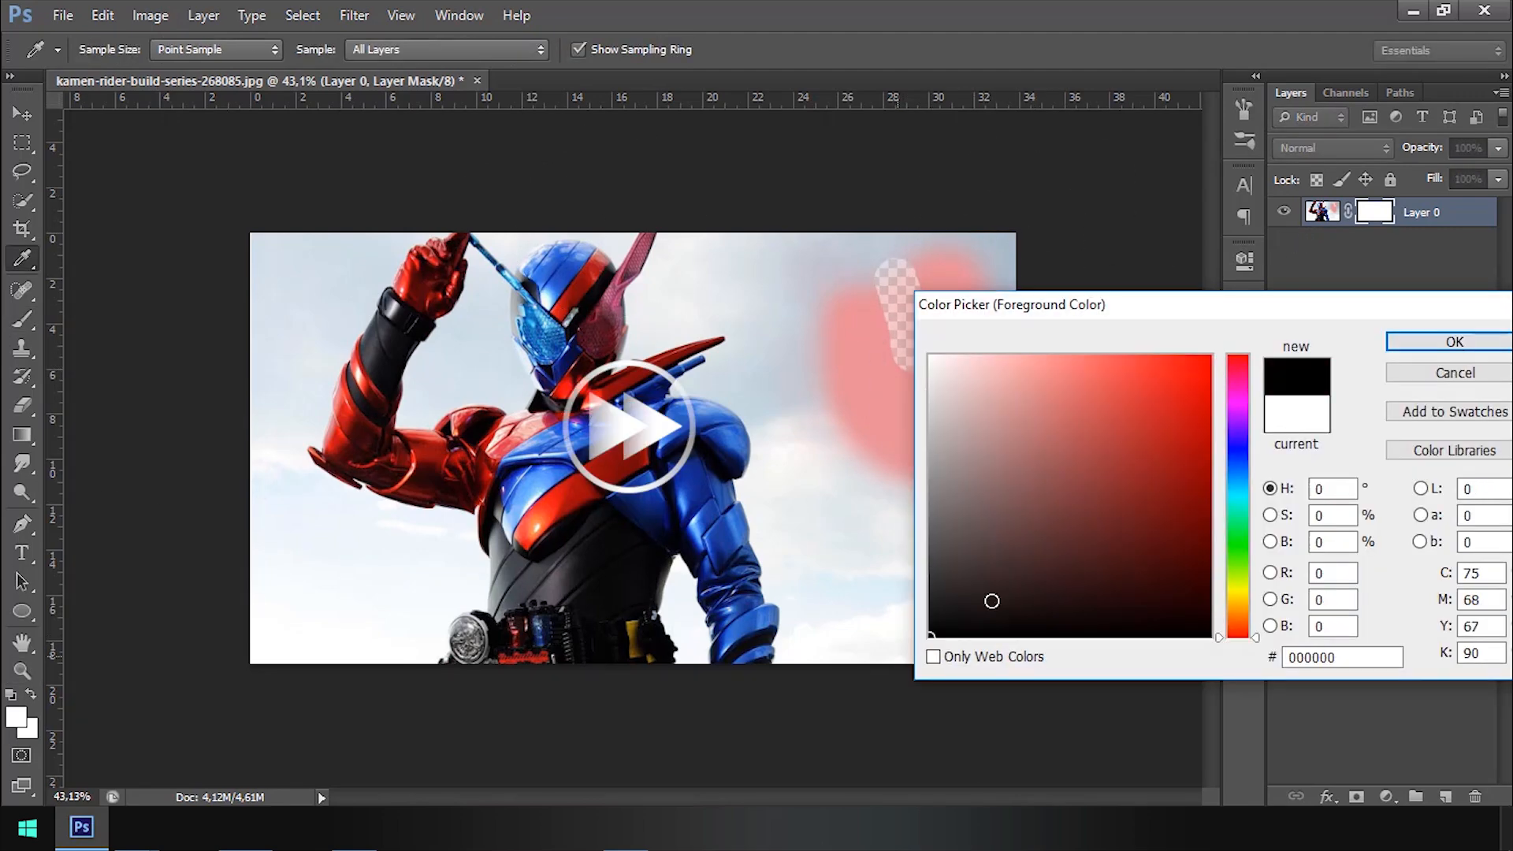
click(1448, 342)
Step: Paint black on the layer mask over the wide stretches of sky on both sides of the figure
mouse_move(989, 229)
mouse_down()
mouse_move(1006, 306)
mouse_move(894, 554)
mouse_move(754, 209)
mouse_up()
scroll(754, 209, up, 4)
scroll(755, 210, down, 9)
mouse_move(418, 307)
mouse_down()
mouse_move(382, 338)
mouse_move(394, 584)
mouse_up()
click(438, 553)
Step: Shrink the brush and paint black on the mask along the blue arm's inner edge, beside the waist
scroll(438, 553, up, 7)
scroll(878, 639, up, 11)
key(bracketleft)
key(bracketleft)
key(bracketleft)
key(bracketleft)
key(bracketleft)
key(bracketleft)
key(bracketleft)
key(bracketleft)
key(bracketleft)
key(bracketleft)
key(bracketleft)
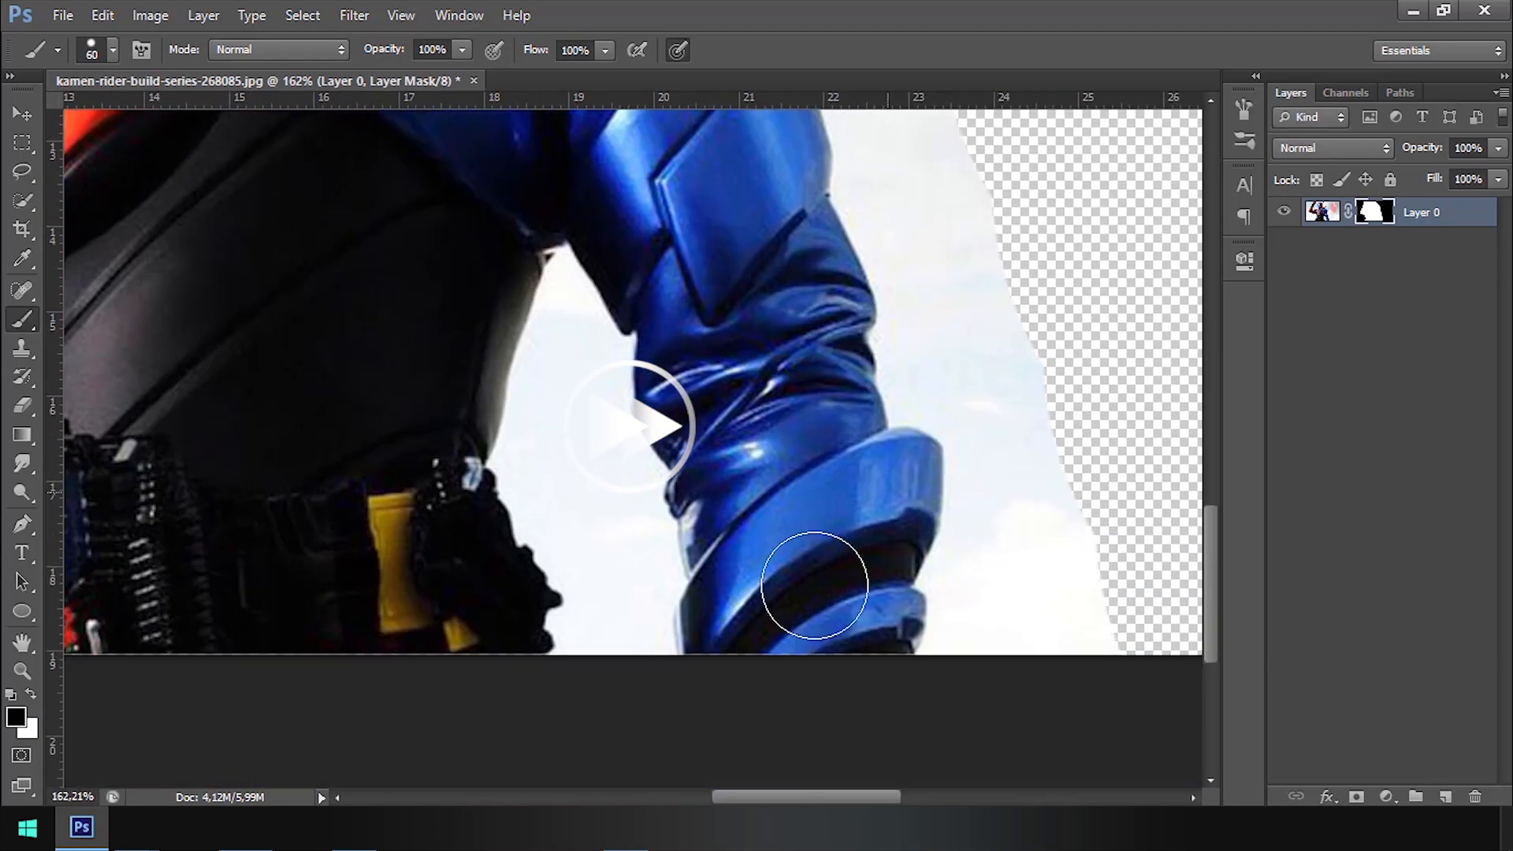
click(607, 656)
key(bracketleft)
key(bracketleft)
key(bracketleft)
key(bracketleft)
mouse_move(607, 656)
mouse_down()
mouse_move(643, 610)
mouse_move(651, 551)
mouse_move(600, 396)
mouse_move(613, 354)
mouse_move(582, 262)
mouse_move(492, 158)
mouse_move(543, 280)
mouse_up()
Step: Mask out the torso and belt edge with a brush of about 10 px and fill the remaining gap beside the blue arm
scroll(616, 351, up, 10)
scroll(552, 284, down, 7)
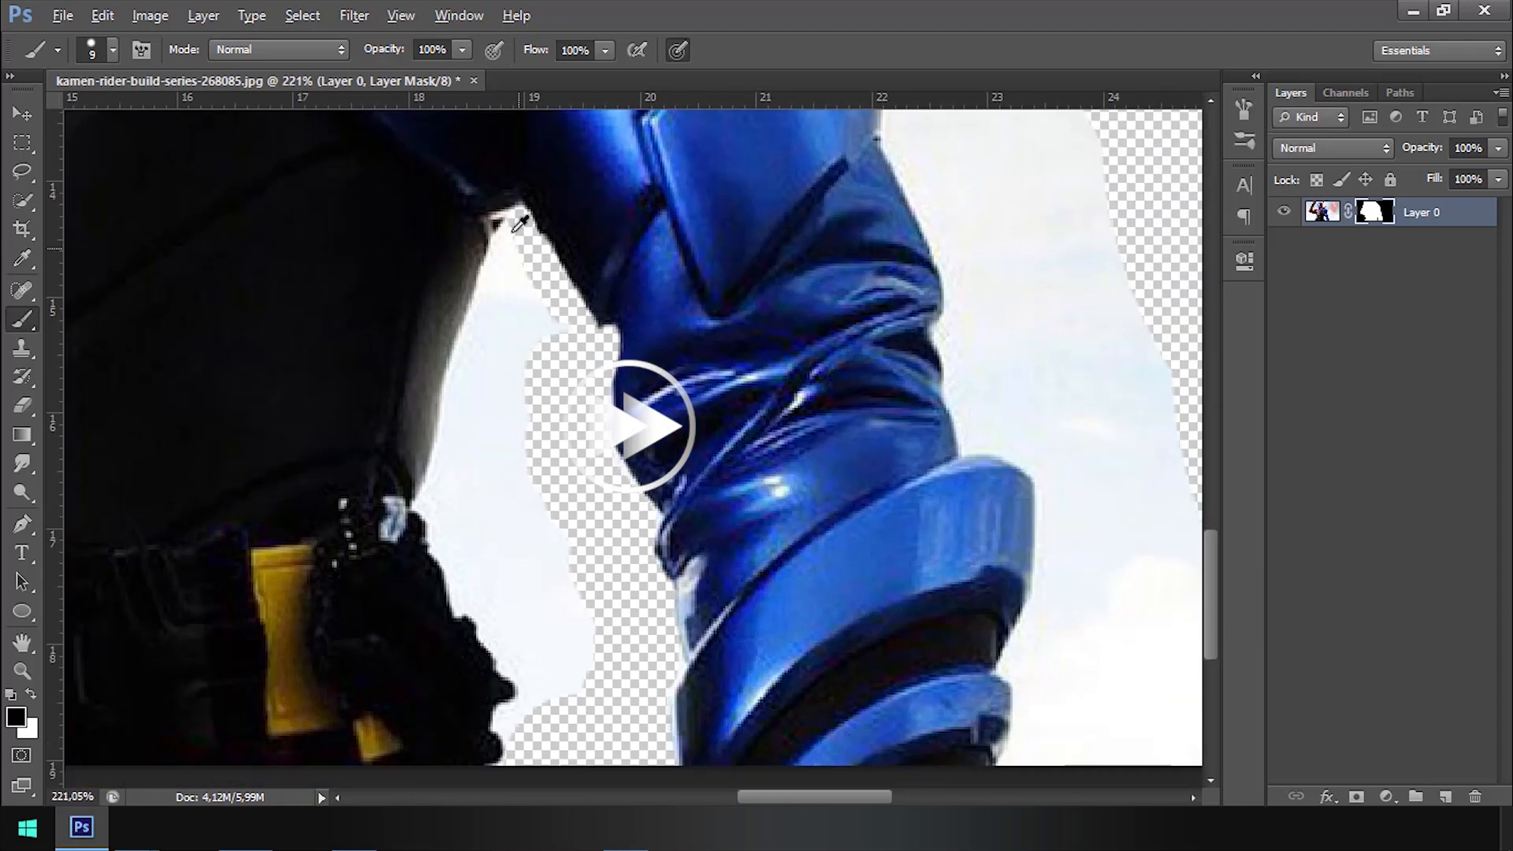
mouse_move(513, 220)
mouse_down()
mouse_move(432, 483)
mouse_move(458, 601)
mouse_move(498, 652)
mouse_move(503, 716)
mouse_up()
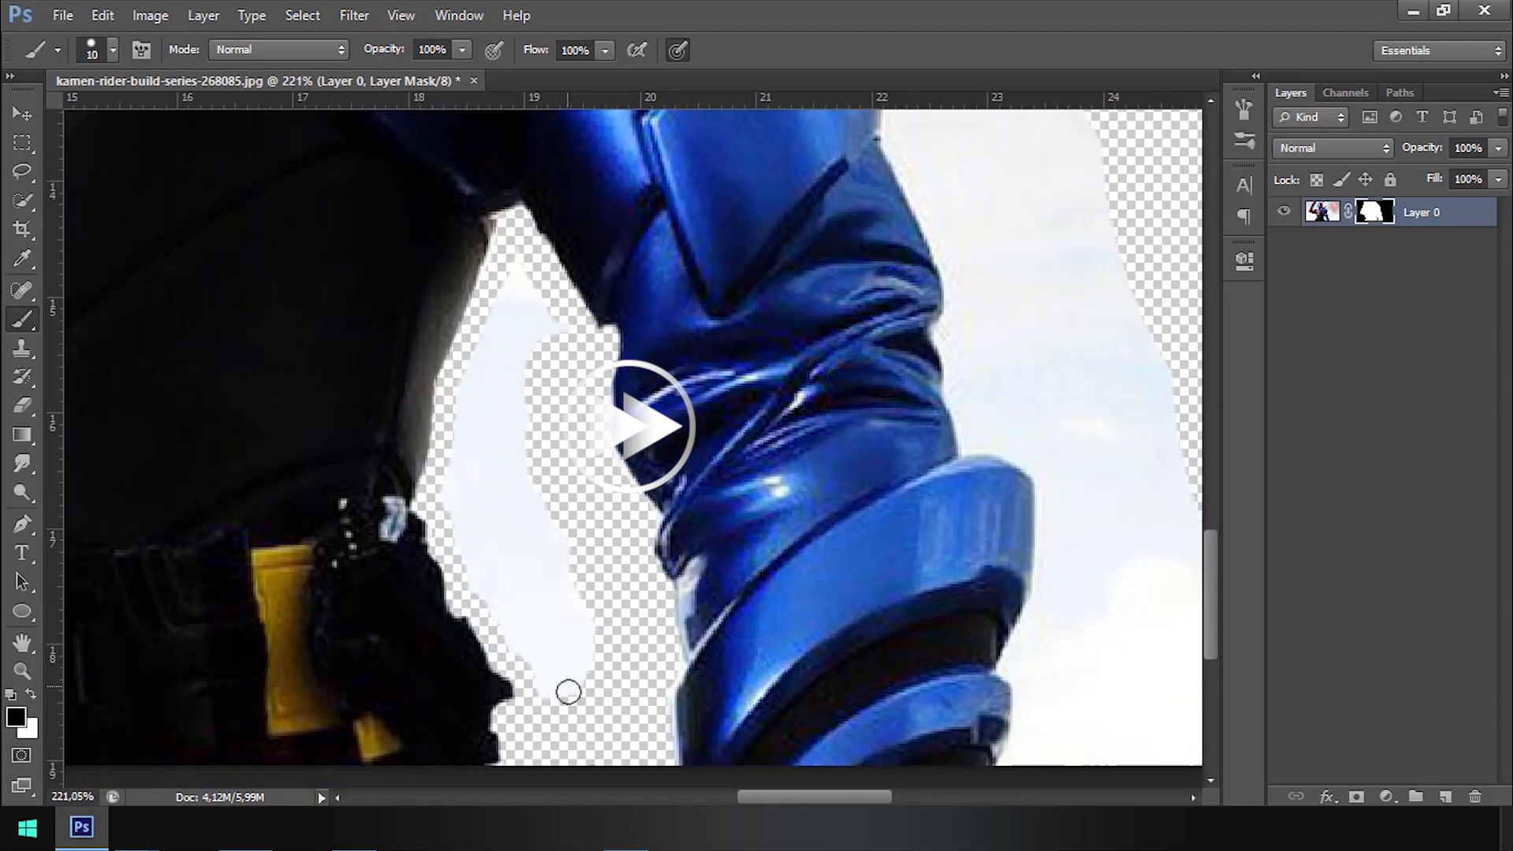
key(bracketright)
key(bracketright)
mouse_move(565, 676)
mouse_down()
mouse_move(480, 540)
mouse_move(510, 418)
mouse_move(558, 596)
mouse_up()
Step: Paint black on the mask along the outer edge of the blue arm and shoulder to hide the remaining sky
drag(878, 552, 514, 438)
drag(812, 457, 834, 511)
mouse_move(885, 669)
mouse_down()
mouse_move(676, 647)
mouse_move(636, 297)
mouse_move(744, 352)
mouse_move(757, 603)
mouse_up()
drag(705, 262, 748, 564)
mouse_move(820, 544)
mouse_down()
mouse_move(655, 484)
mouse_move(599, 341)
mouse_up()
mouse_move(658, 370)
mouse_down()
mouse_move(699, 544)
mouse_move(568, 266)
mouse_move(711, 182)
mouse_move(741, 473)
mouse_up()
mouse_move(771, 623)
mouse_down()
mouse_move(622, 470)
mouse_move(659, 261)
mouse_up()
mouse_move(717, 351)
mouse_down()
mouse_move(788, 618)
mouse_move(662, 367)
mouse_up()
drag(695, 396, 952, 579)
mouse_move(938, 583)
mouse_down()
mouse_move(749, 468)
mouse_move(600, 459)
mouse_move(584, 260)
mouse_move(754, 169)
mouse_up()
Step: Hide the sky around the blue collar tube and beneath the red collar spike using a 6 px brush
scroll(602, 481, up, 9)
key(bracketleft)
key(bracketleft)
mouse_move(837, 144)
mouse_down()
mouse_move(745, 296)
mouse_move(875, 300)
mouse_move(835, 482)
mouse_up()
mouse_move(795, 390)
mouse_down()
mouse_move(753, 305)
mouse_move(665, 311)
mouse_move(419, 419)
mouse_up()
key(bracketleft)
key(bracketleft)
key(bracketleft)
key(bracketleft)
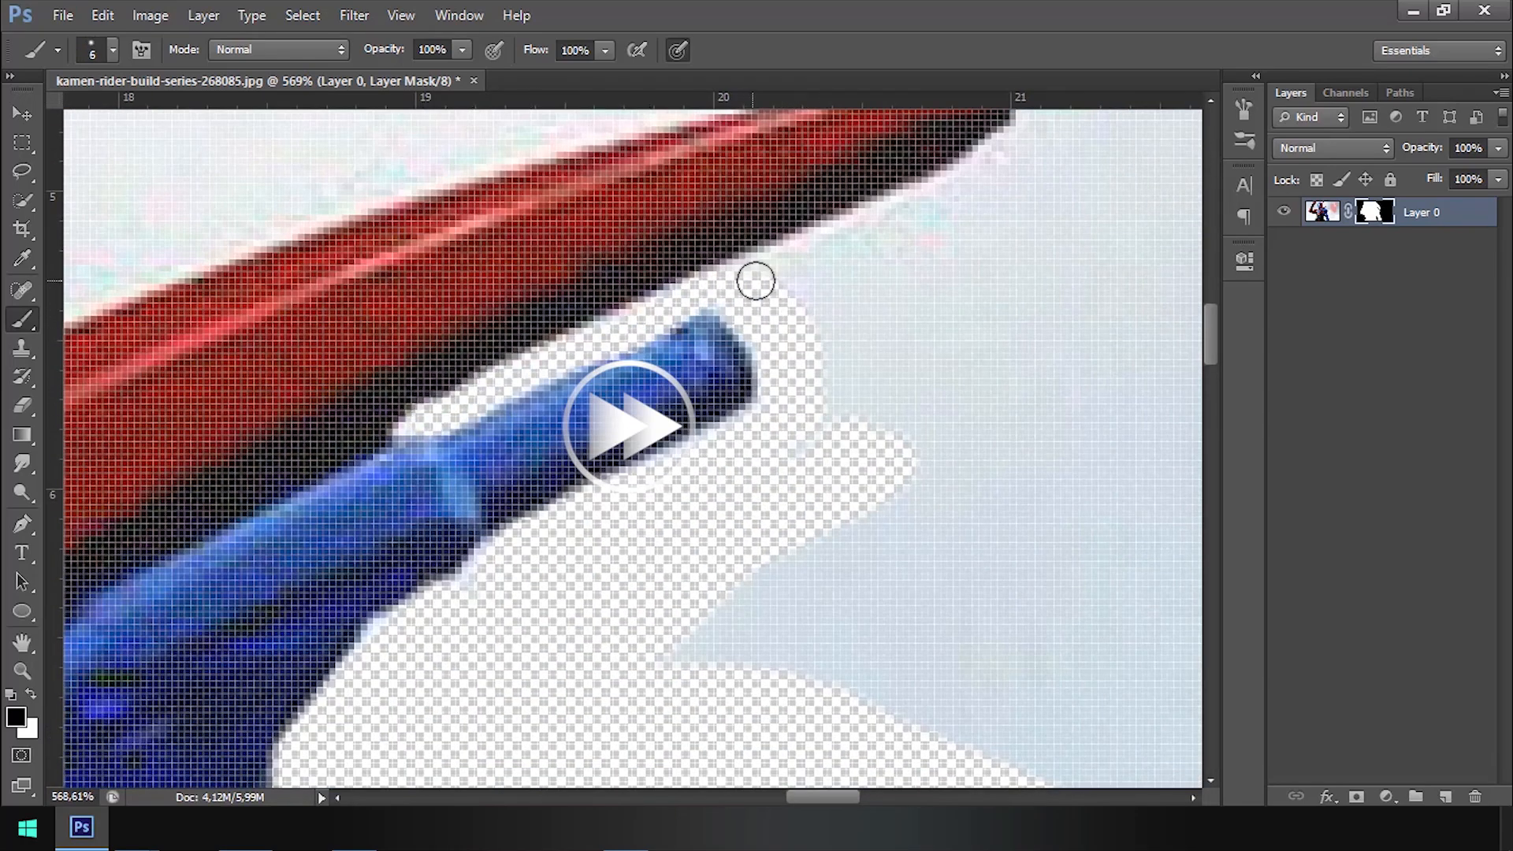
drag(756, 280, 948, 194)
mouse_move(830, 262)
mouse_down()
mouse_move(723, 439)
mouse_move(759, 578)
mouse_up()
Step: Mask out the sky along the upper edge of the red collar spike with a 10 px brush
key(bracketright)
key(bracketright)
key(bracketright)
key(bracketright)
mouse_move(767, 457)
mouse_down()
mouse_move(804, 216)
mouse_move(619, 274)
mouse_up()
drag(607, 276, 1198, 398)
drag(409, 651, 417, 646)
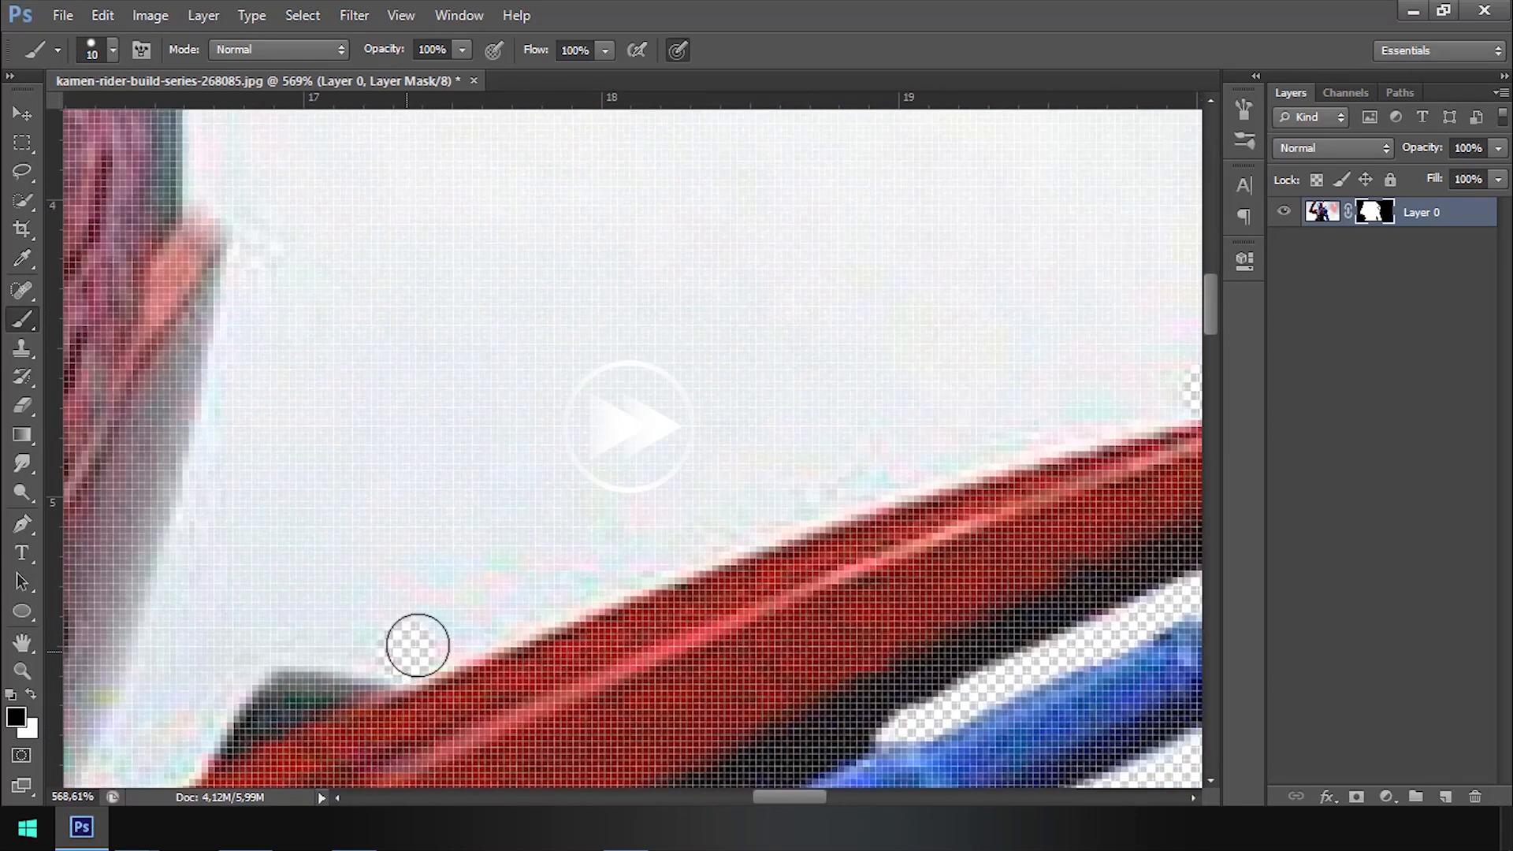
Step: Enlarge the brush to 25 px and hide the sky beside the helmet and along the pink antenna's outer edge
scroll(883, 484, down, 10)
scroll(798, 509, up, 3)
key(bracketright)
key(bracketright)
key(bracketright)
key(bracketright)
mouse_move(623, 522)
mouse_down()
mouse_move(955, 400)
mouse_move(1073, 374)
mouse_move(637, 490)
mouse_up()
mouse_move(595, 393)
mouse_down()
mouse_move(564, 607)
mouse_move(546, 599)
mouse_up()
key(bracketright)
key(bracketright)
key(bracketright)
drag(612, 365, 839, 495)
mouse_move(839, 473)
mouse_down()
mouse_move(772, 409)
mouse_move(820, 338)
mouse_move(821, 405)
mouse_up()
scroll(830, 338, up, 3)
scroll(866, 418, up, 3)
scroll(865, 418, right, 1)
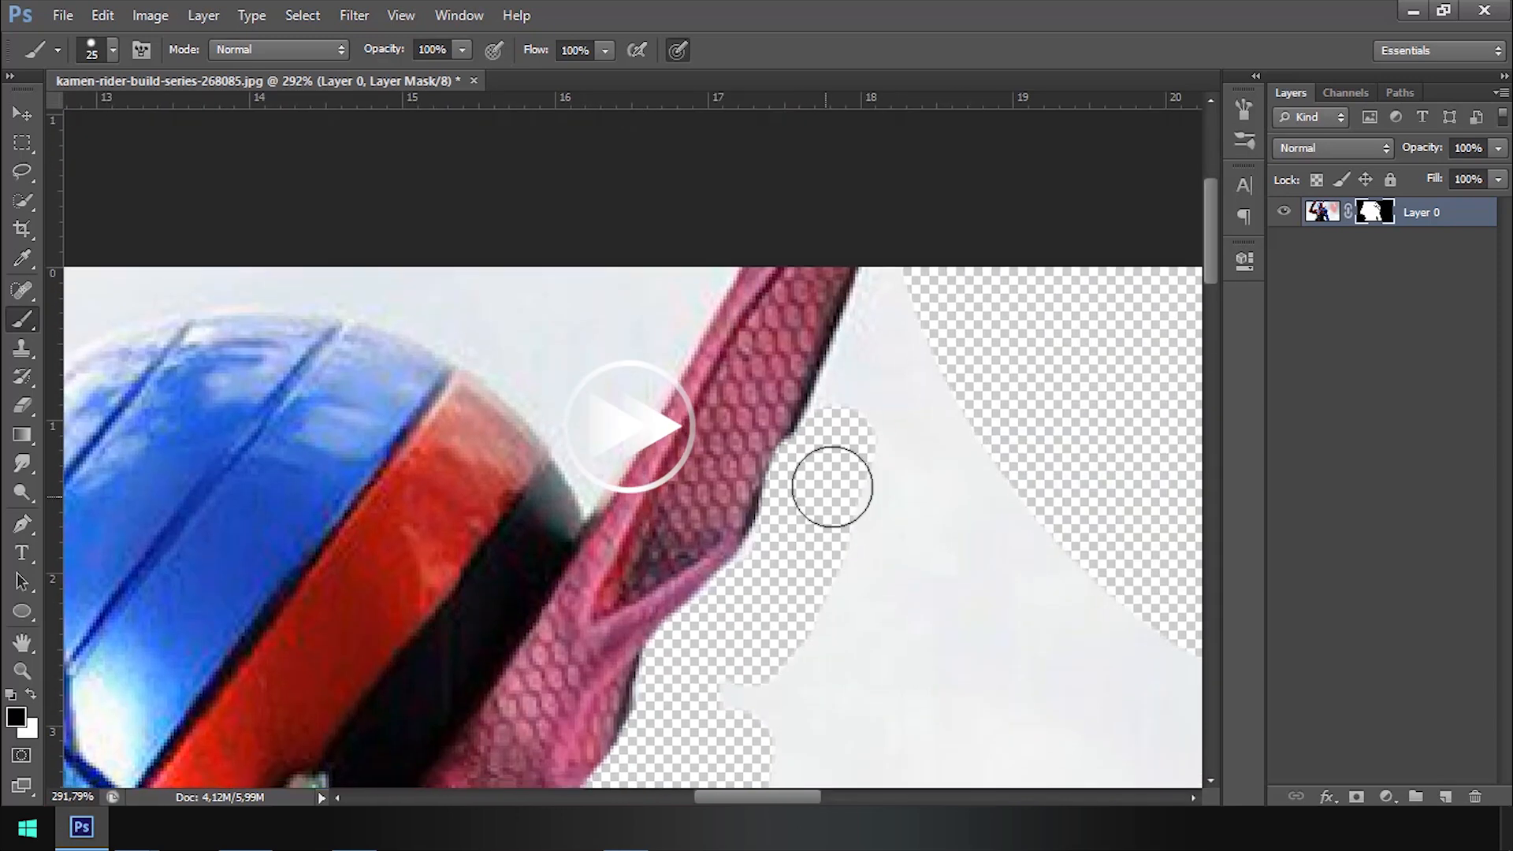
Step: Hide the sky between the helmet and pink antenna with a 10 px brush, undo the stray stroke and clear the patch beyond
key(bracketleft)
key(bracketleft)
key(bracketleft)
drag(539, 374, 769, 409)
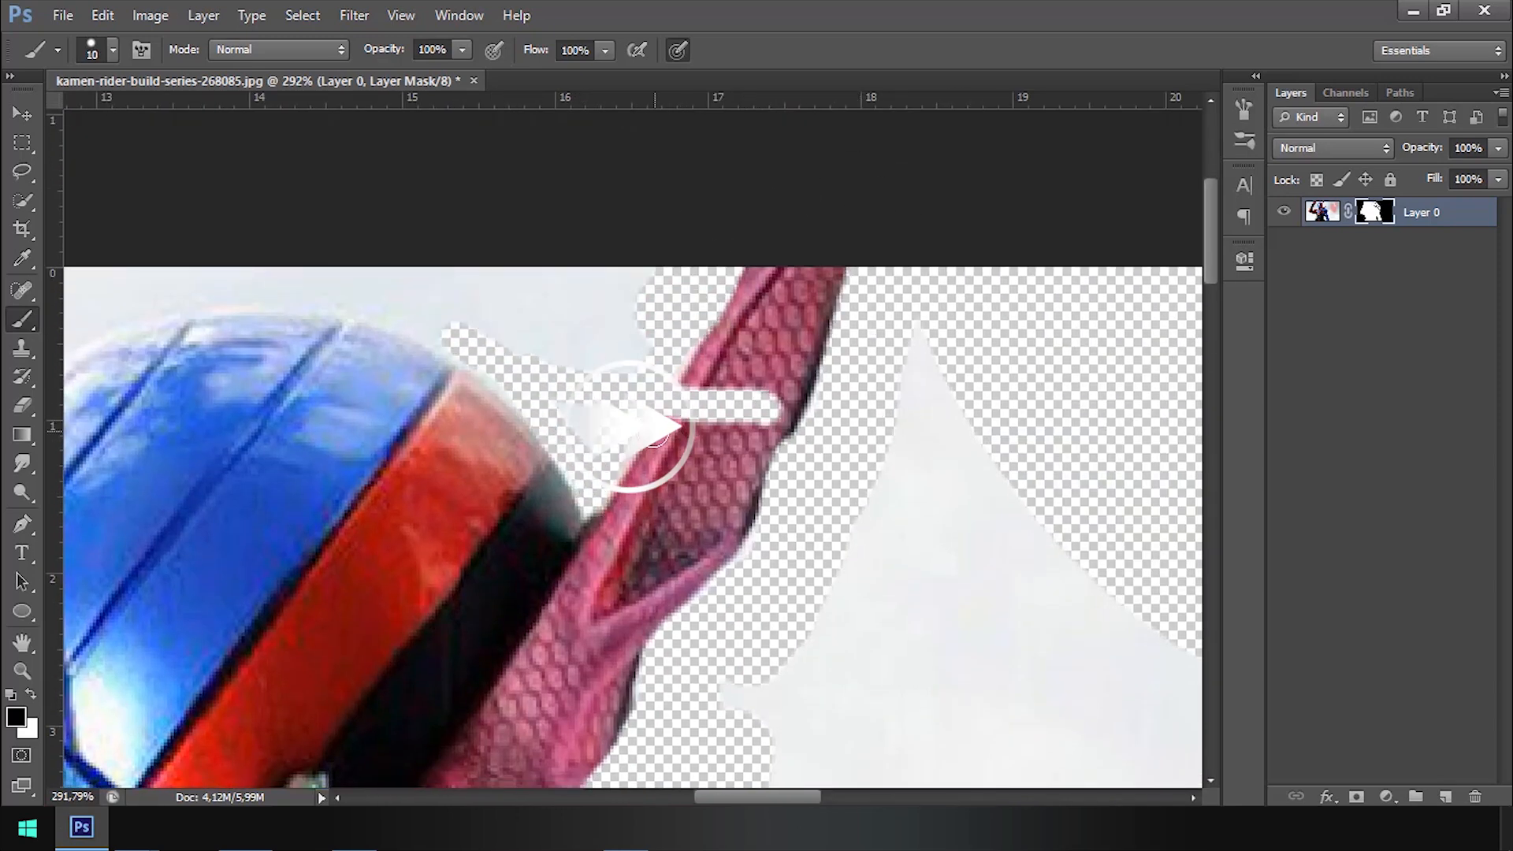
key(ctrl+z)
mouse_move(674, 443)
mouse_down()
mouse_move(1040, 541)
mouse_move(1101, 517)
mouse_up()
key(bracketright)
key(bracketright)
mouse_move(1013, 487)
mouse_down()
mouse_move(973, 442)
mouse_move(637, 350)
mouse_move(305, 564)
mouse_move(906, 562)
mouse_move(662, 350)
mouse_up()
Step: Paint black over the remaining sky above the blue helmet with a 35 px brush
scroll(899, 500, down, 5)
key(bracketright)
key(bracketright)
key(bracketright)
drag(822, 447, 928, 397)
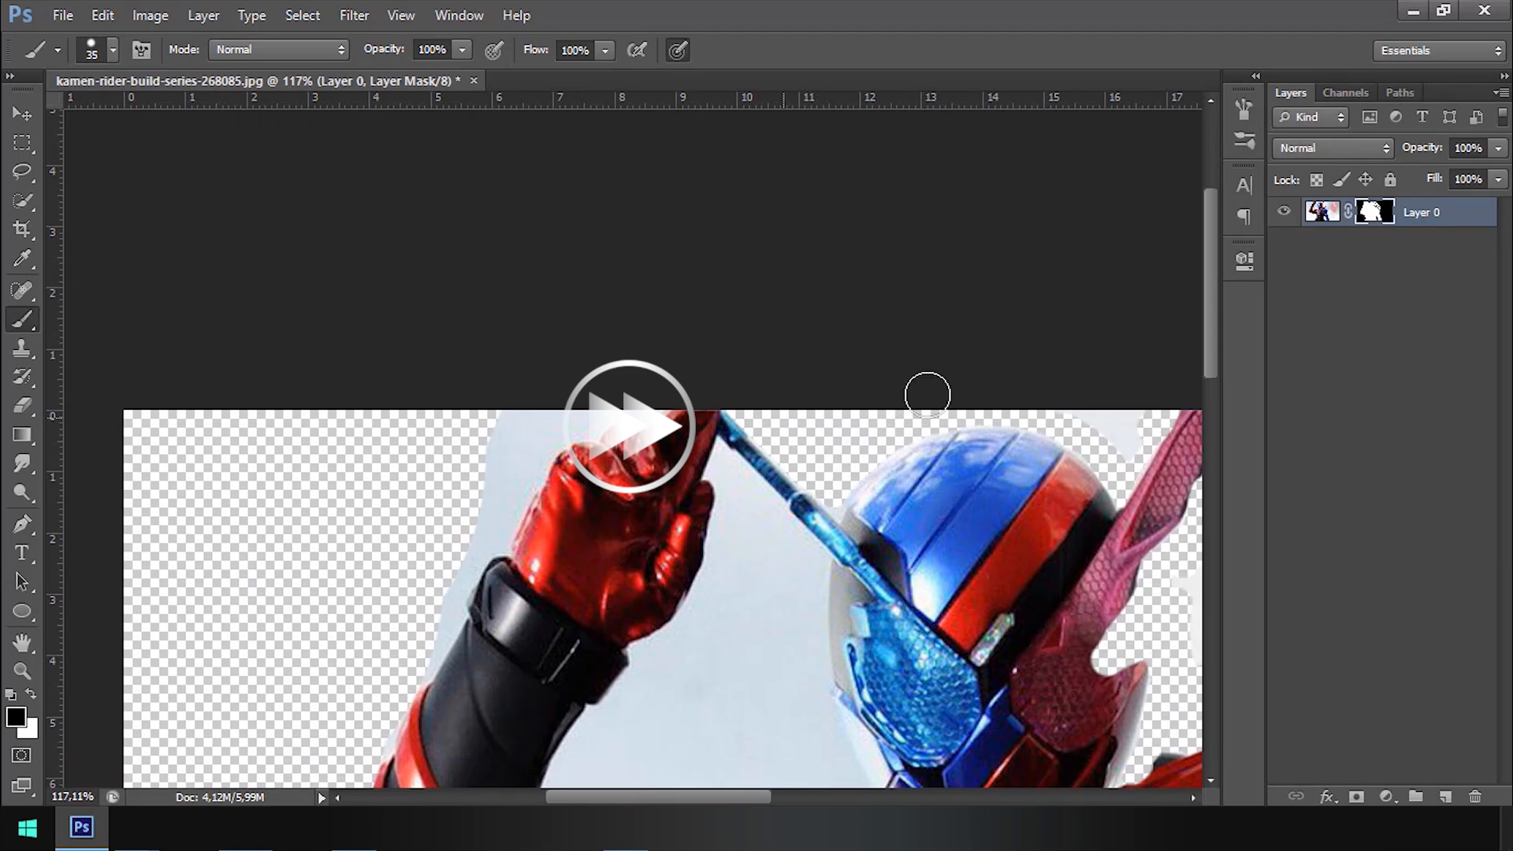
drag(1100, 430, 1120, 443)
Step: Mask around the red fist with a 40 px brush and along the forearm's outer edge and elbow spike with a 9 px brush
scroll(412, 604, up, 3)
mouse_move(541, 409)
mouse_down()
mouse_move(451, 625)
mouse_move(615, 297)
mouse_move(663, 301)
mouse_move(777, 267)
mouse_up()
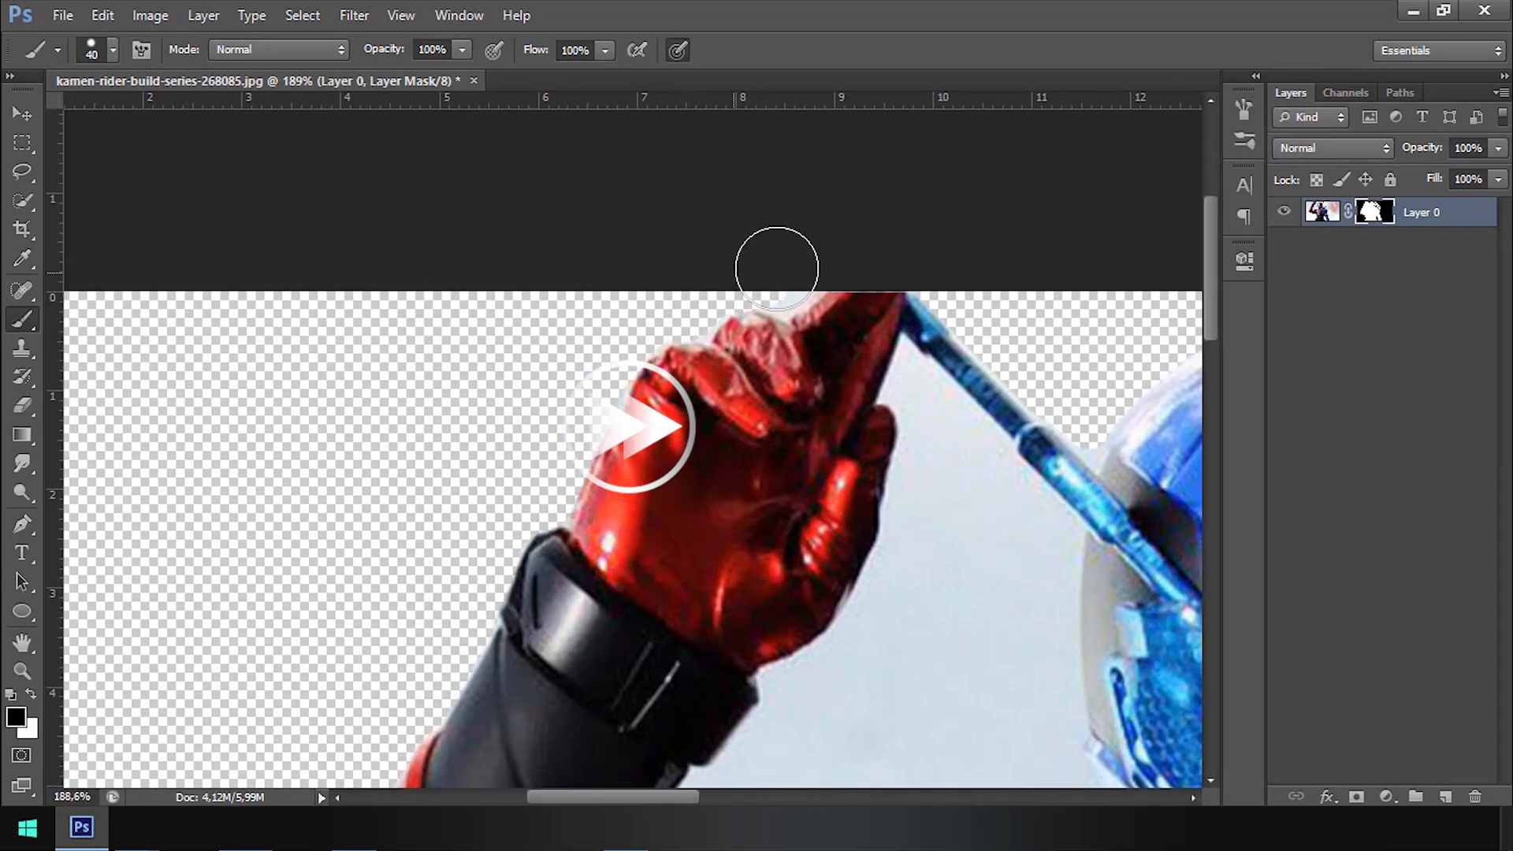
drag(902, 555, 689, 385)
drag(494, 335, 467, 543)
key(bracketleft)
key(bracketright)
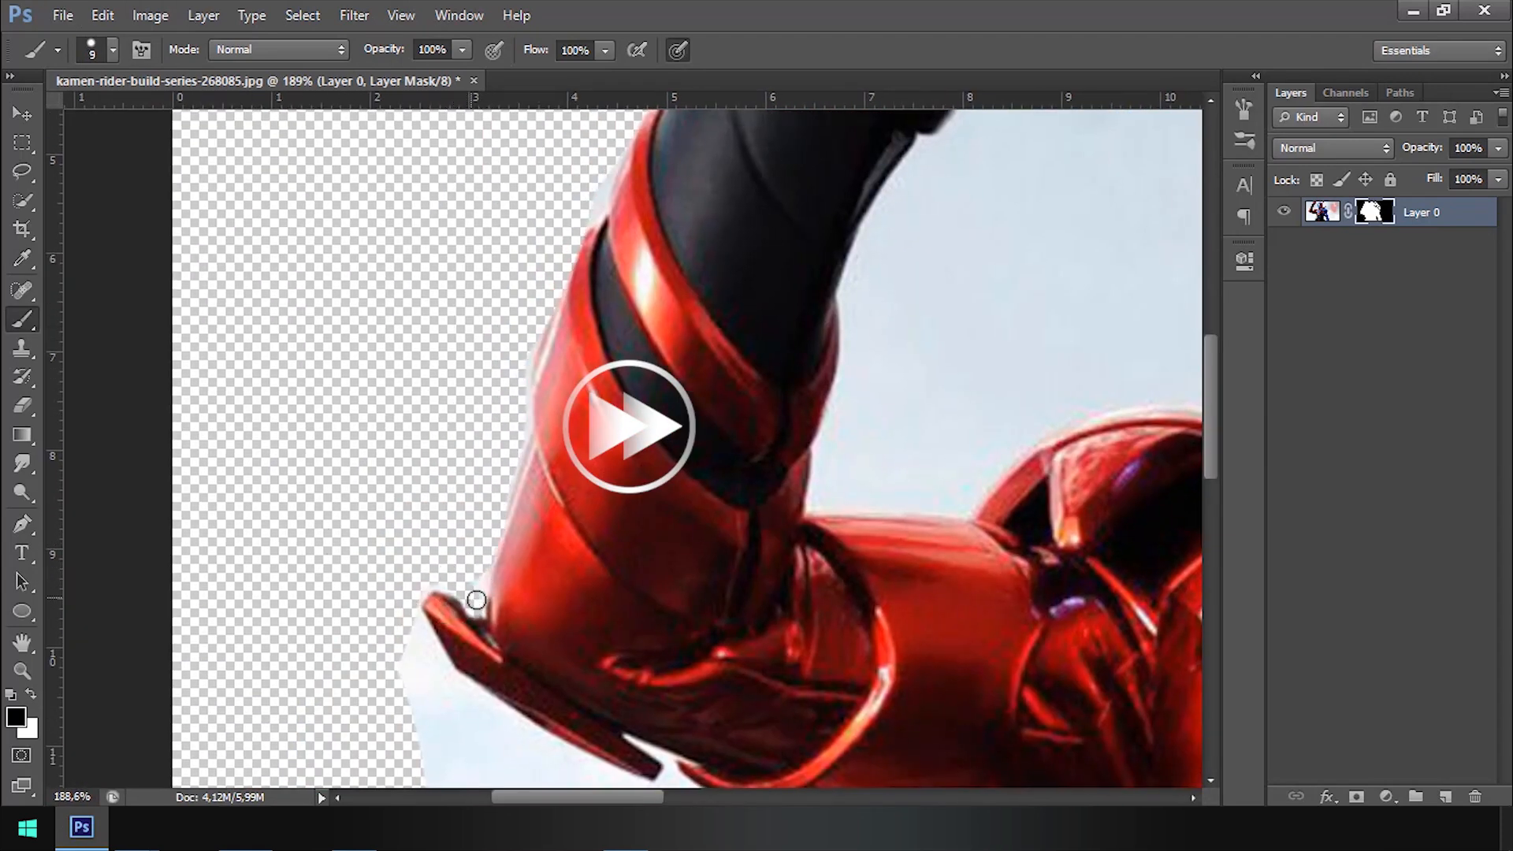
scroll(473, 601, down, 3)
mouse_move(381, 497)
mouse_down()
mouse_move(311, 348)
mouse_move(520, 548)
mouse_move(750, 601)
mouse_move(362, 383)
mouse_up()
mouse_move(363, 383)
mouse_down()
mouse_move(350, 533)
mouse_move(505, 429)
mouse_move(644, 408)
mouse_move(709, 611)
mouse_move(628, 480)
mouse_move(459, 569)
mouse_up()
Step: Paint black on the mask below the red upper arm and beside the torso and waist
scroll(709, 612, down, 3)
drag(455, 624, 476, 295)
mouse_move(476, 315)
mouse_down()
mouse_move(478, 511)
mouse_move(514, 456)
mouse_move(551, 298)
mouse_up()
scroll(662, 252, down, 6)
scroll(375, 336, up, 4)
click(355, 339)
scroll(338, 375, up, 4)
Step: Paint black over the sky enclosed by the raised red arm, the shoulder and the helmet, using a 40 px brush
mouse_move(418, 228)
mouse_down()
mouse_move(351, 513)
mouse_move(756, 419)
mouse_move(575, 388)
mouse_move(239, 529)
mouse_move(362, 172)
mouse_move(312, 377)
mouse_up()
mouse_move(564, 521)
mouse_down()
mouse_move(381, 389)
mouse_move(442, 257)
mouse_move(430, 228)
mouse_up()
drag(430, 228, 387, 340)
drag(387, 340, 688, 672)
drag(712, 692, 598, 507)
mouse_move(609, 562)
mouse_down()
mouse_move(649, 513)
mouse_move(565, 321)
mouse_move(458, 259)
mouse_up()
drag(456, 266, 458, 465)
drag(442, 261, 541, 419)
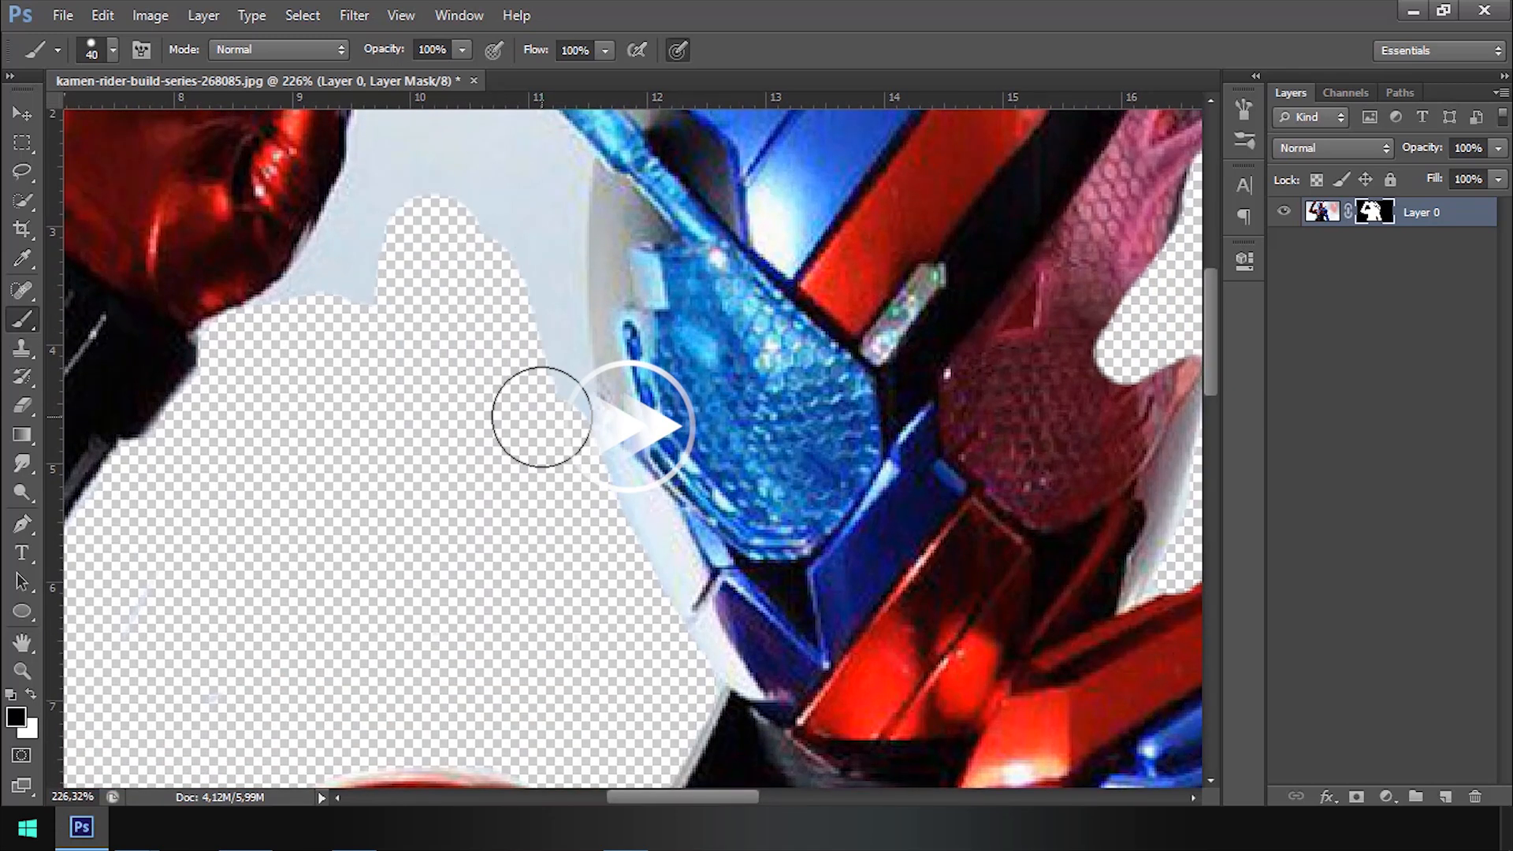
Step: Hide the sky left along the helmet's side, the red fist's inner edge and the blue antenna
drag(523, 261, 523, 348)
mouse_move(537, 444)
mouse_down()
mouse_move(537, 280)
mouse_move(420, 281)
mouse_move(320, 355)
mouse_up()
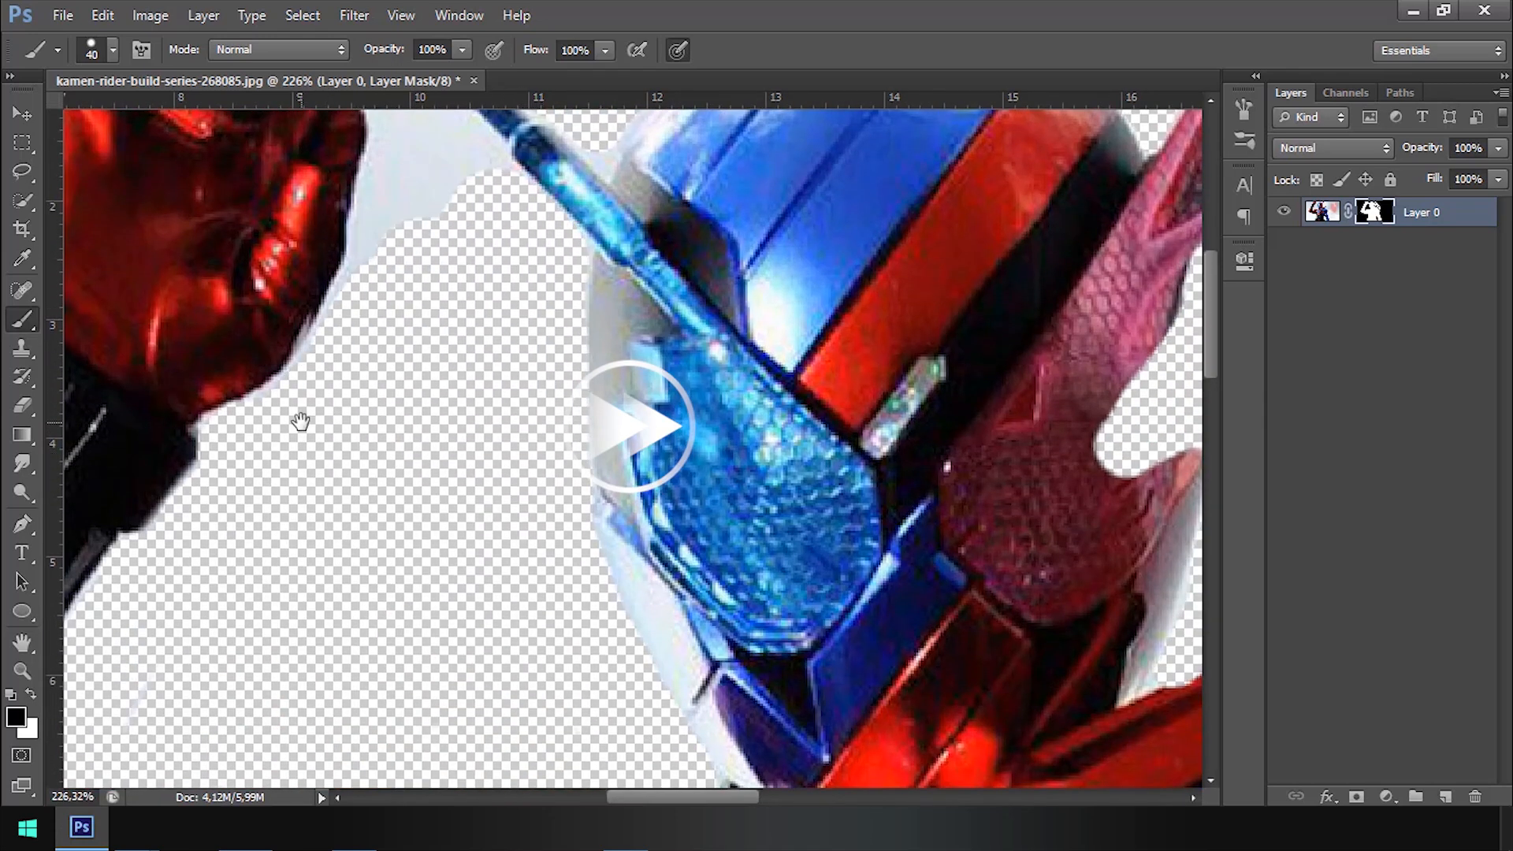
drag(301, 423, 321, 589)
key(bracketleft)
key(bracketleft)
mouse_move(378, 473)
mouse_down()
mouse_move(407, 326)
mouse_move(393, 229)
mouse_move(493, 290)
mouse_move(537, 348)
mouse_move(451, 314)
mouse_move(517, 329)
mouse_up()
key(bracketleft)
Step: Enlarge the brush and paint away the leftover background patches beyond the collar spike and blue shoulder
scroll(574, 370, down, 10)
key(bracketright)
key(bracketright)
key(bracketright)
key(bracketright)
key(bracketright)
key(bracketright)
key(bracketright)
key(bracketright)
mouse_move(893, 442)
mouse_down()
mouse_move(722, 446)
mouse_move(761, 429)
mouse_move(888, 465)
mouse_move(861, 556)
mouse_move(1007, 568)
mouse_up()
key(bracketleft)
key(bracketleft)
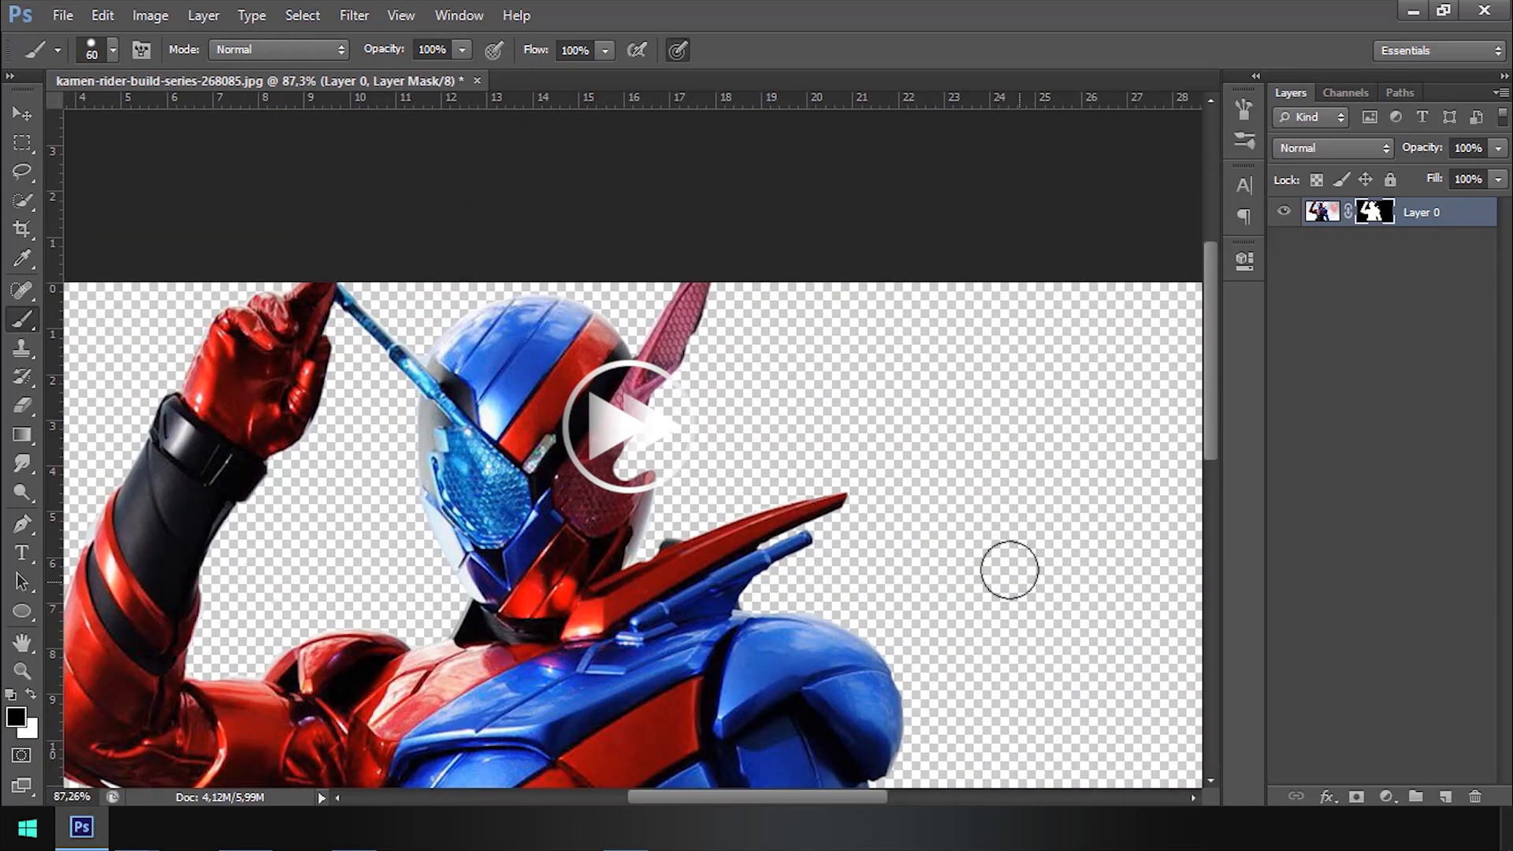
scroll(1007, 567, down, 3)
key(bracketleft)
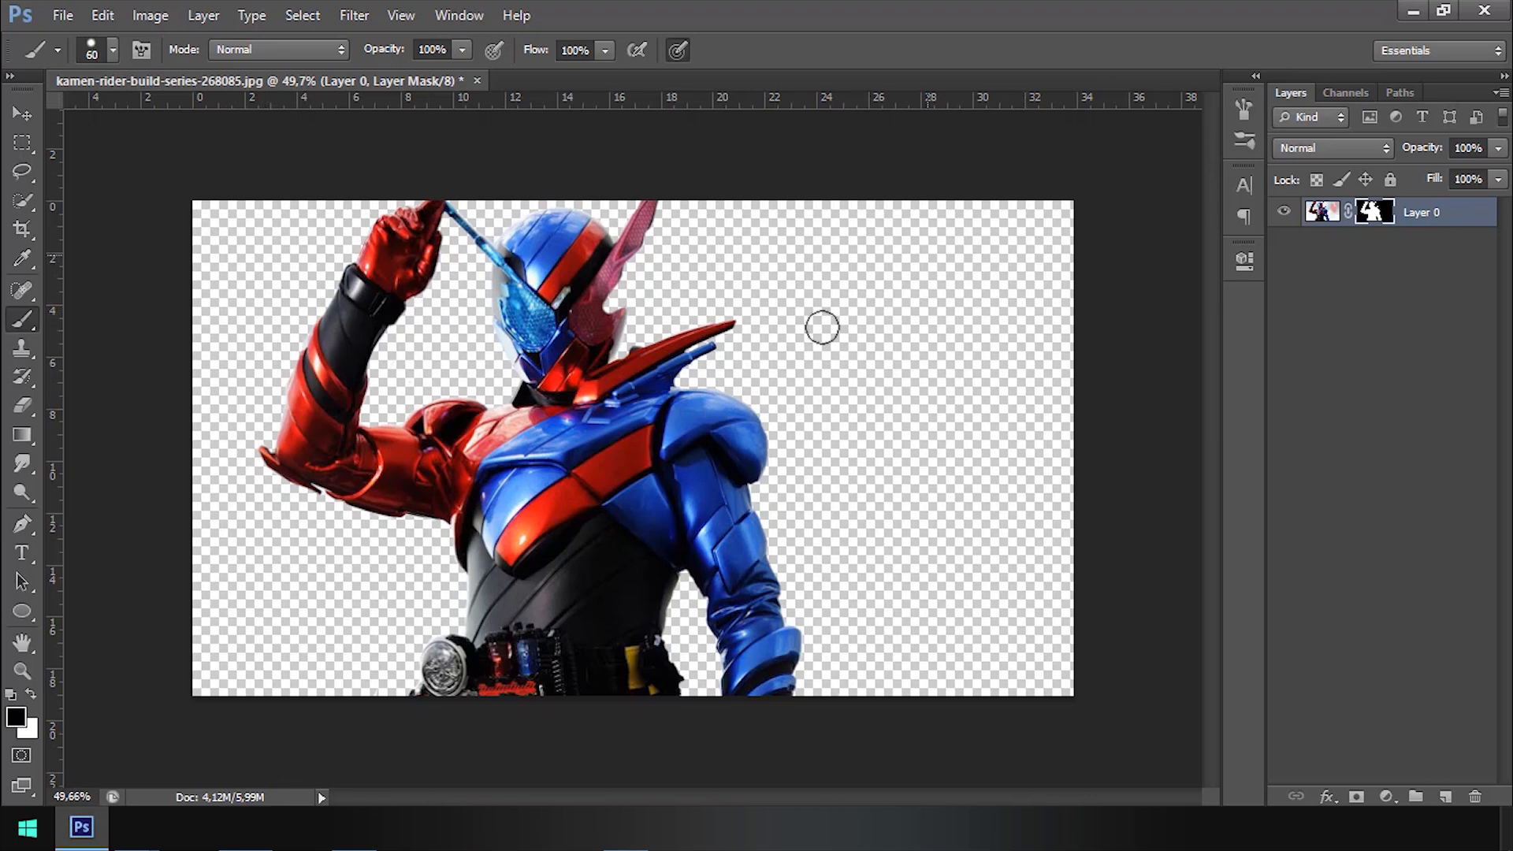
Step: Examine the masked edges around the blue arm, raised red arm, helmet and pink antenna
scroll(291, 560, up, 7)
drag(790, 530, 477, 542)
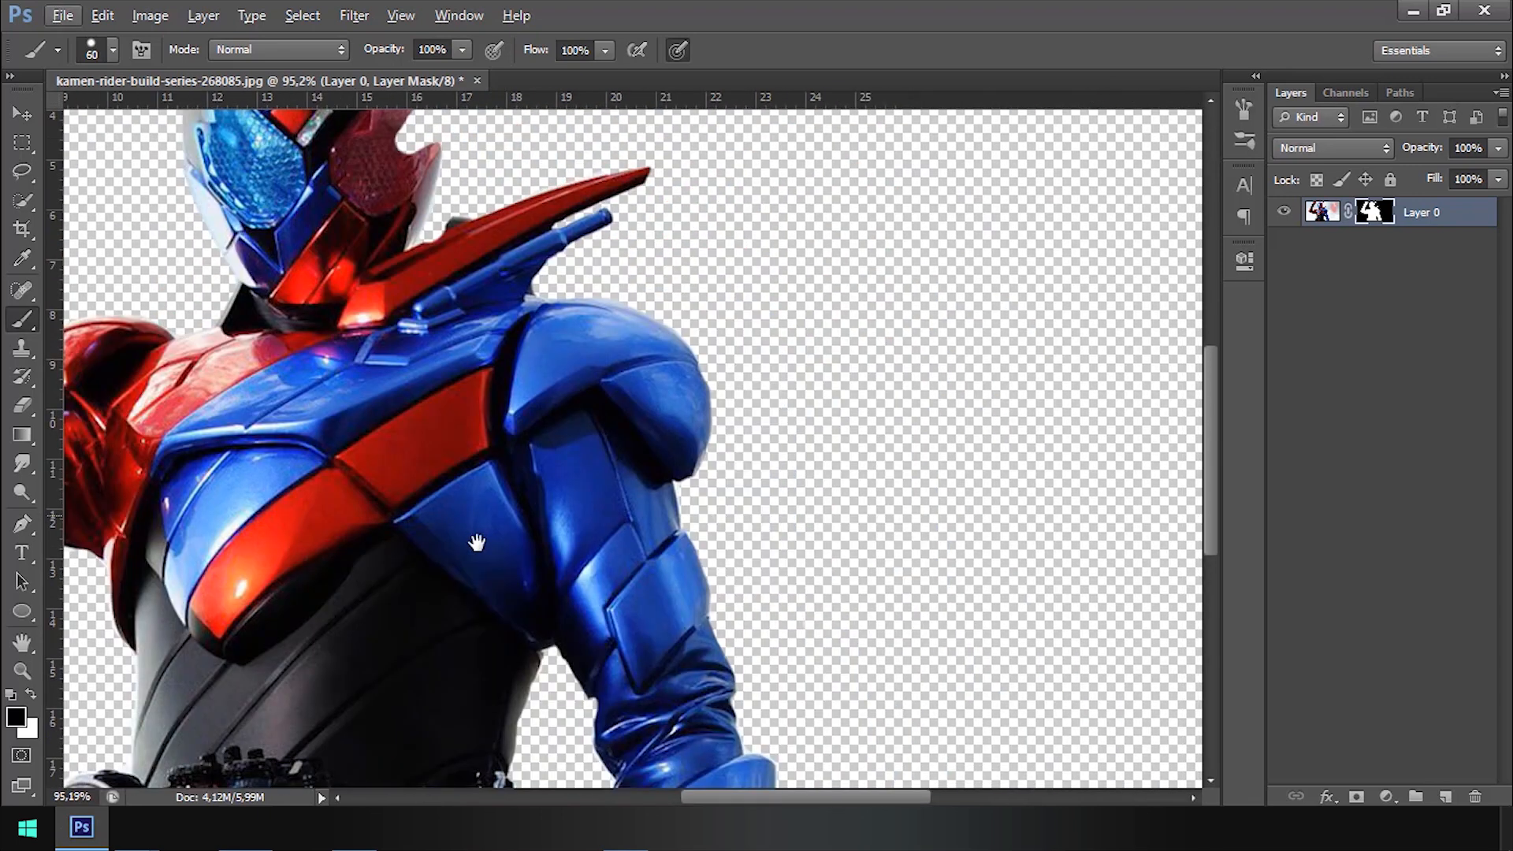
drag(1118, 335, 1132, 497)
drag(352, 425, 873, 482)
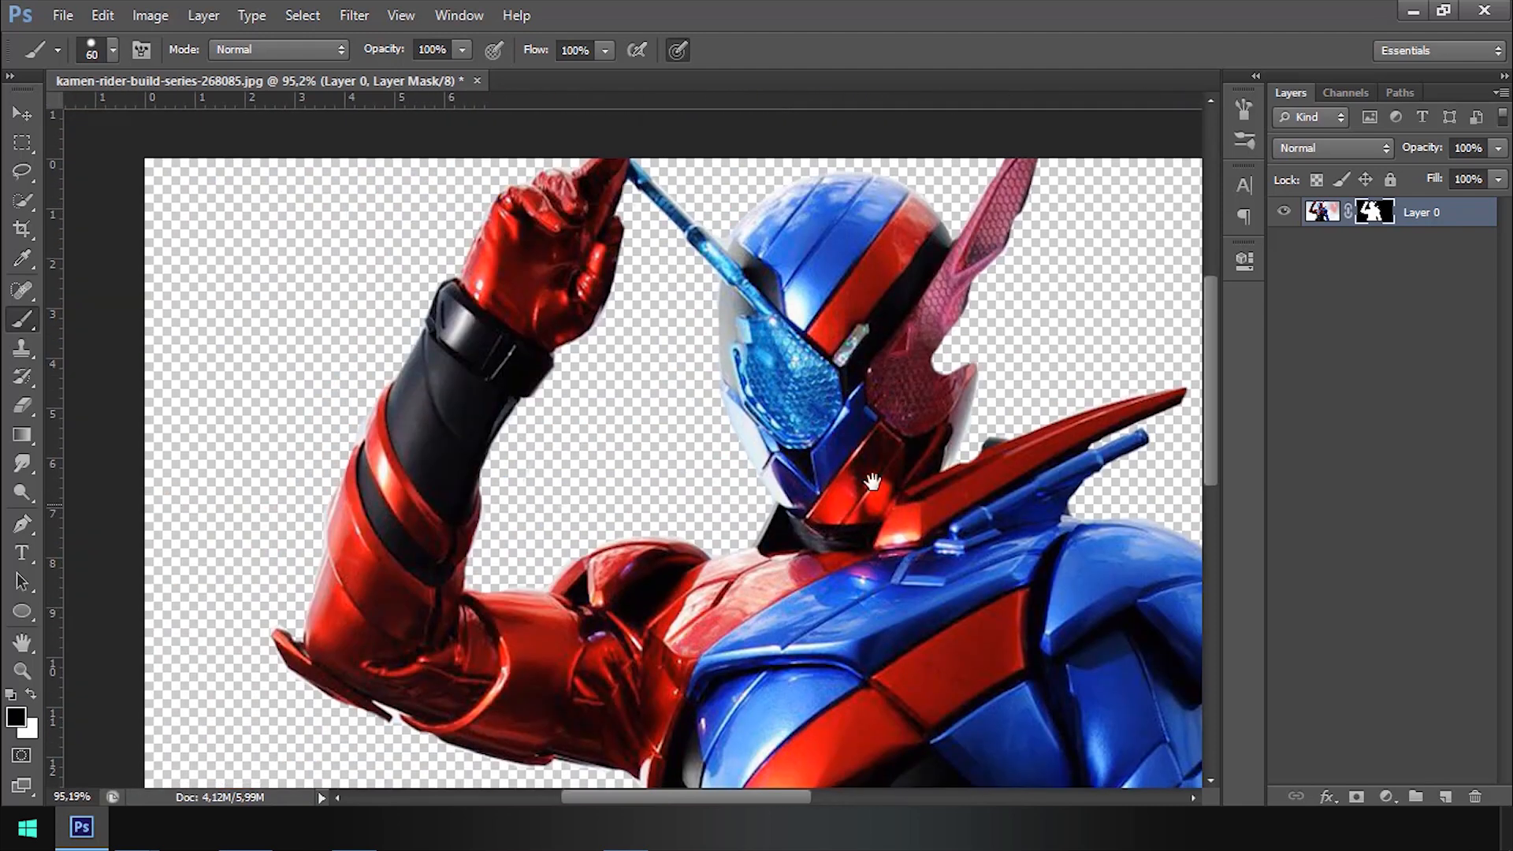
scroll(873, 482, down, 4)
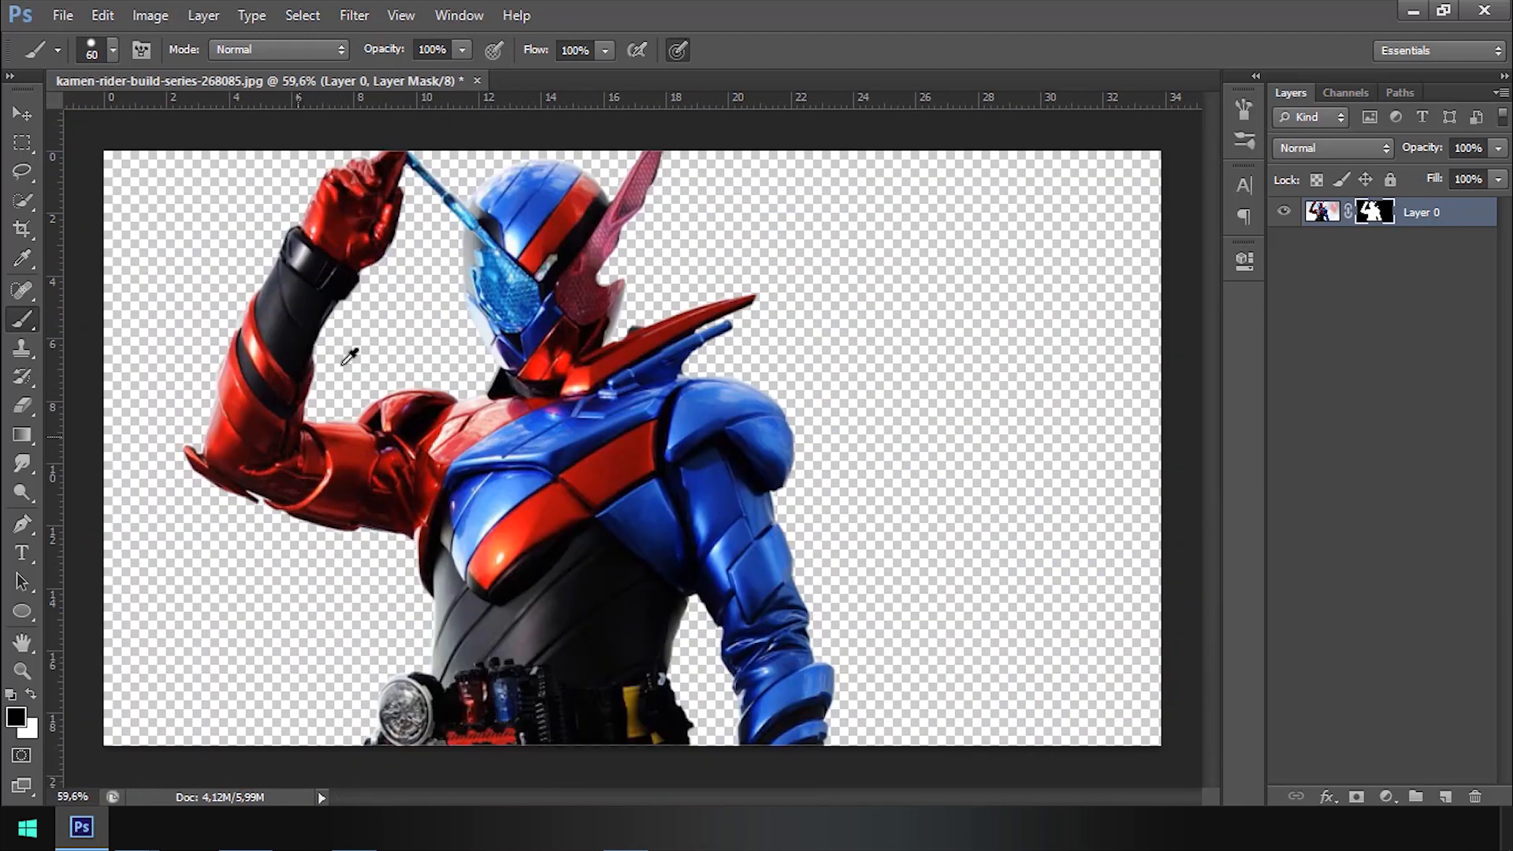
scroll(443, 275, up, 5)
scroll(717, 272, up, 4)
drag(695, 266, 722, 299)
scroll(722, 300, up, 3)
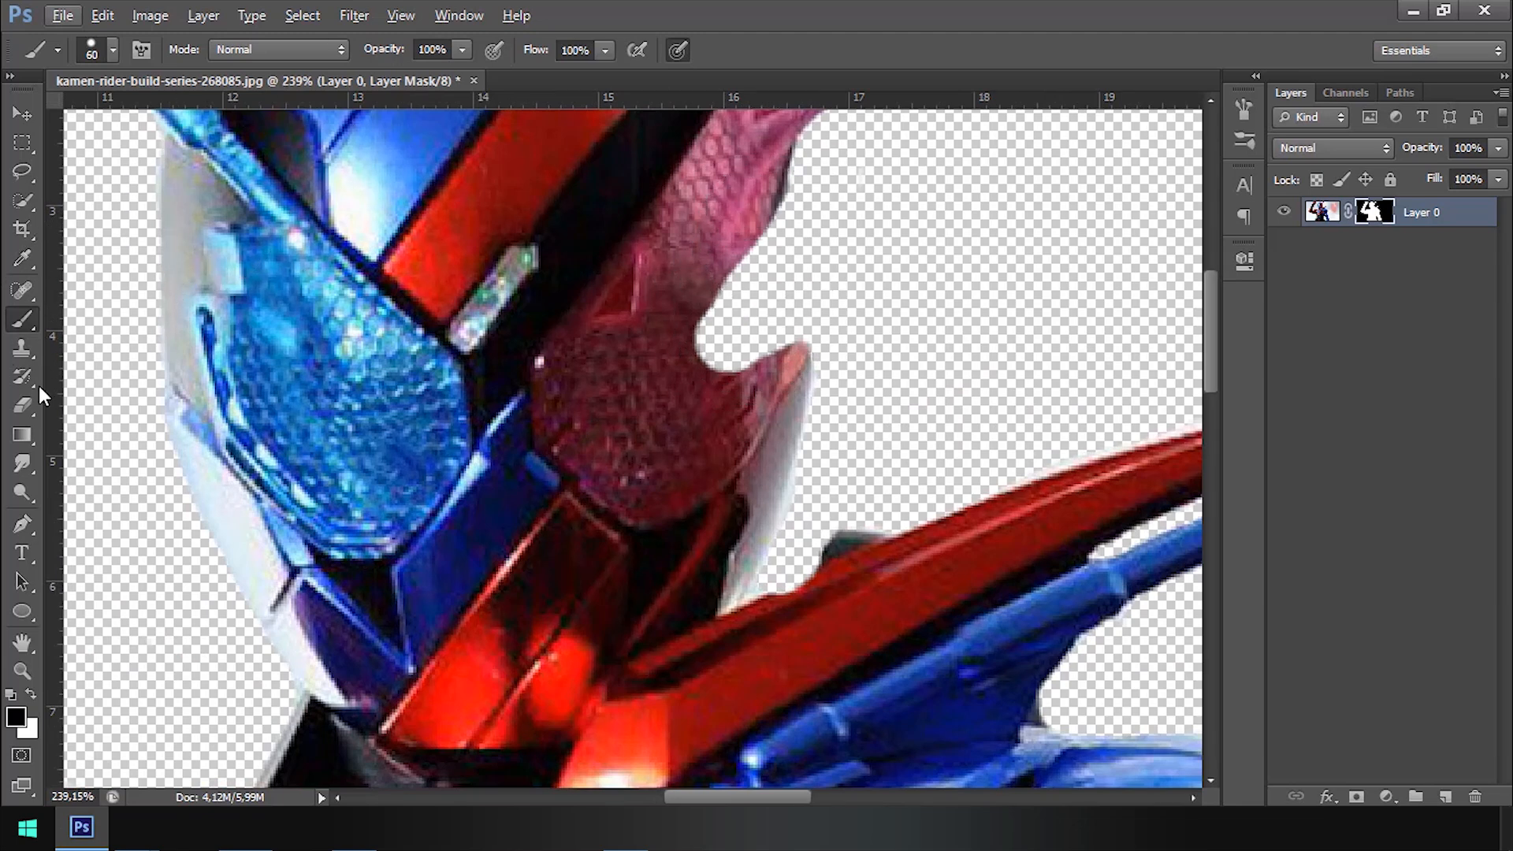
Step: Set the foreground colour to white and paint back the wrongly hidden helmet edge beside the pink eye with the 60 px brush
click(26, 404)
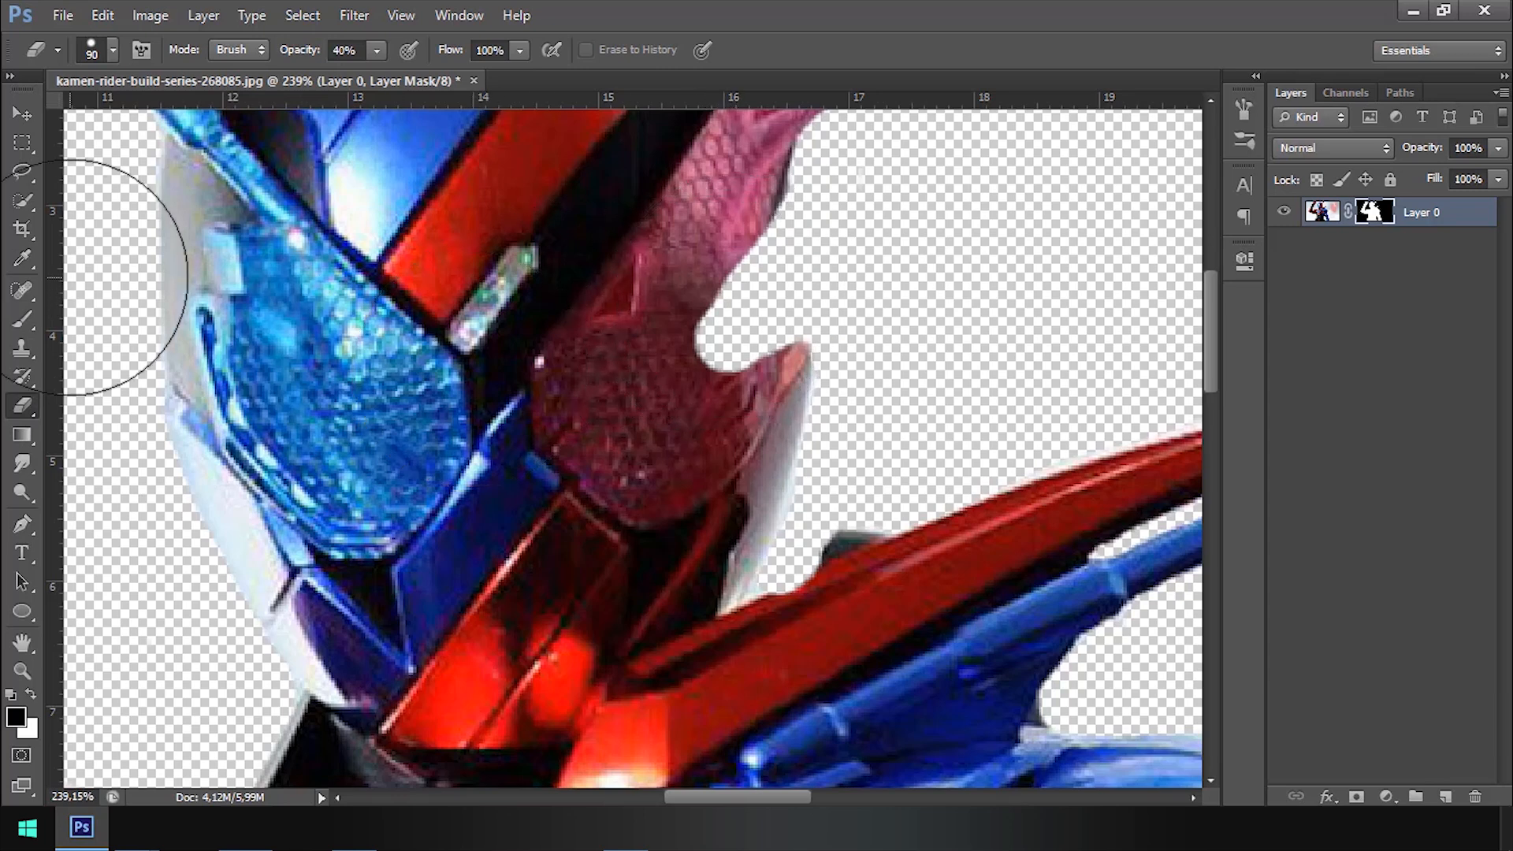
click(27, 316)
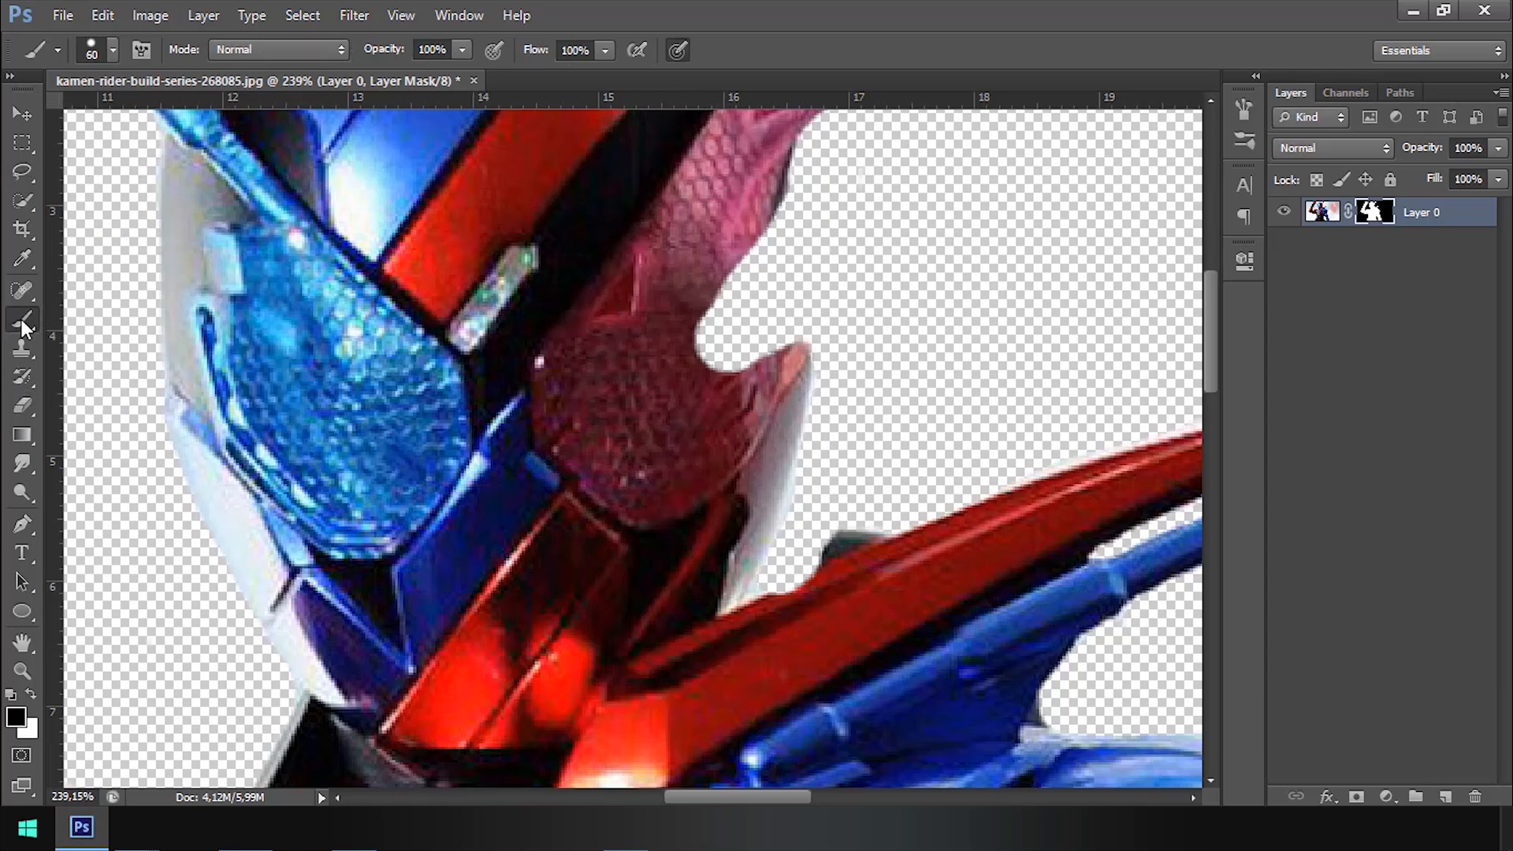
click(14, 719)
click(889, 322)
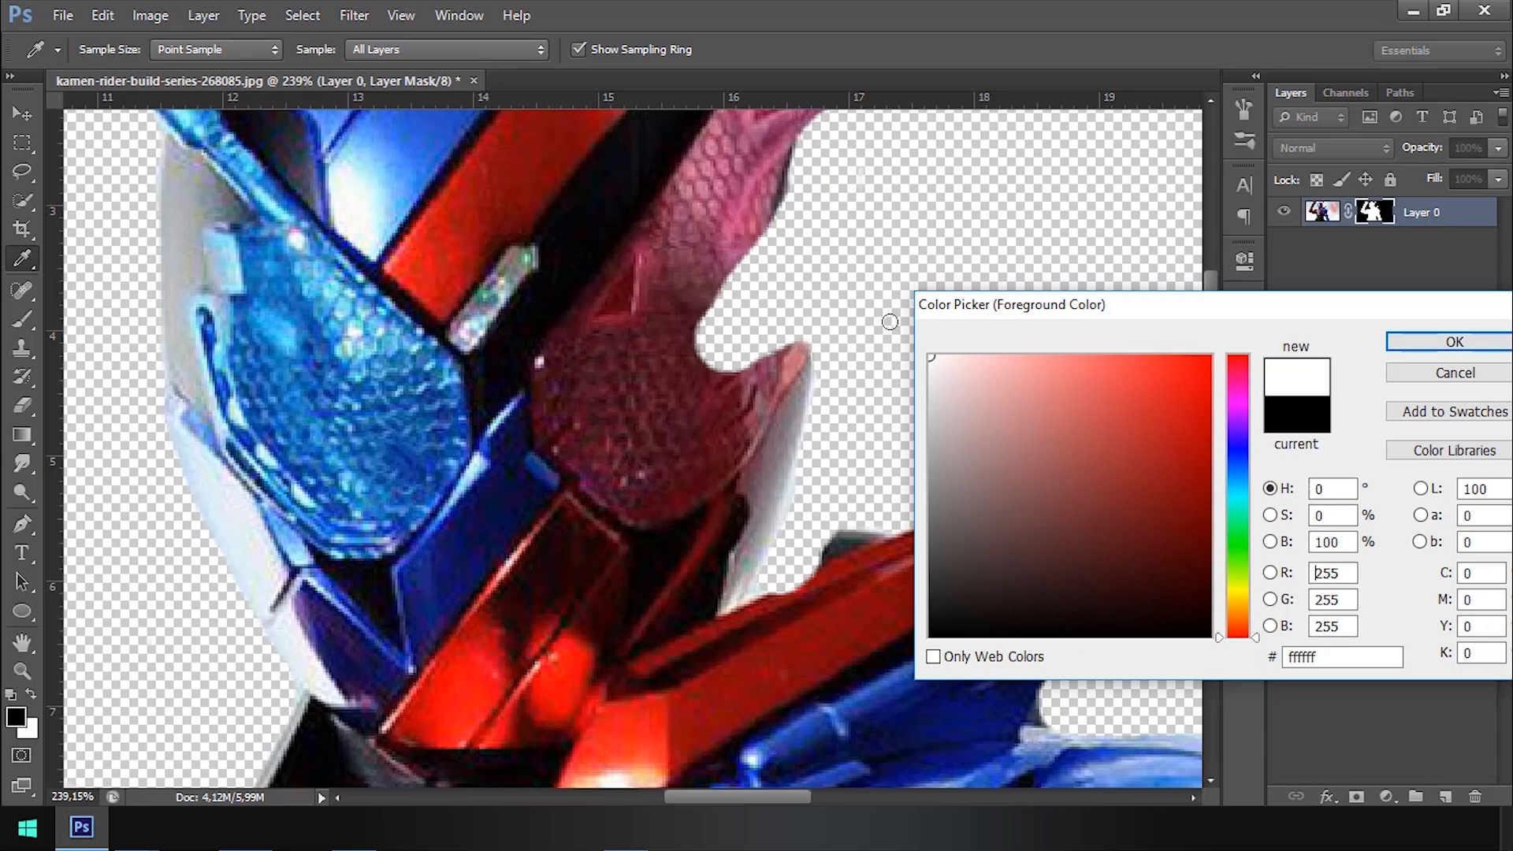
click(1456, 340)
key(b)
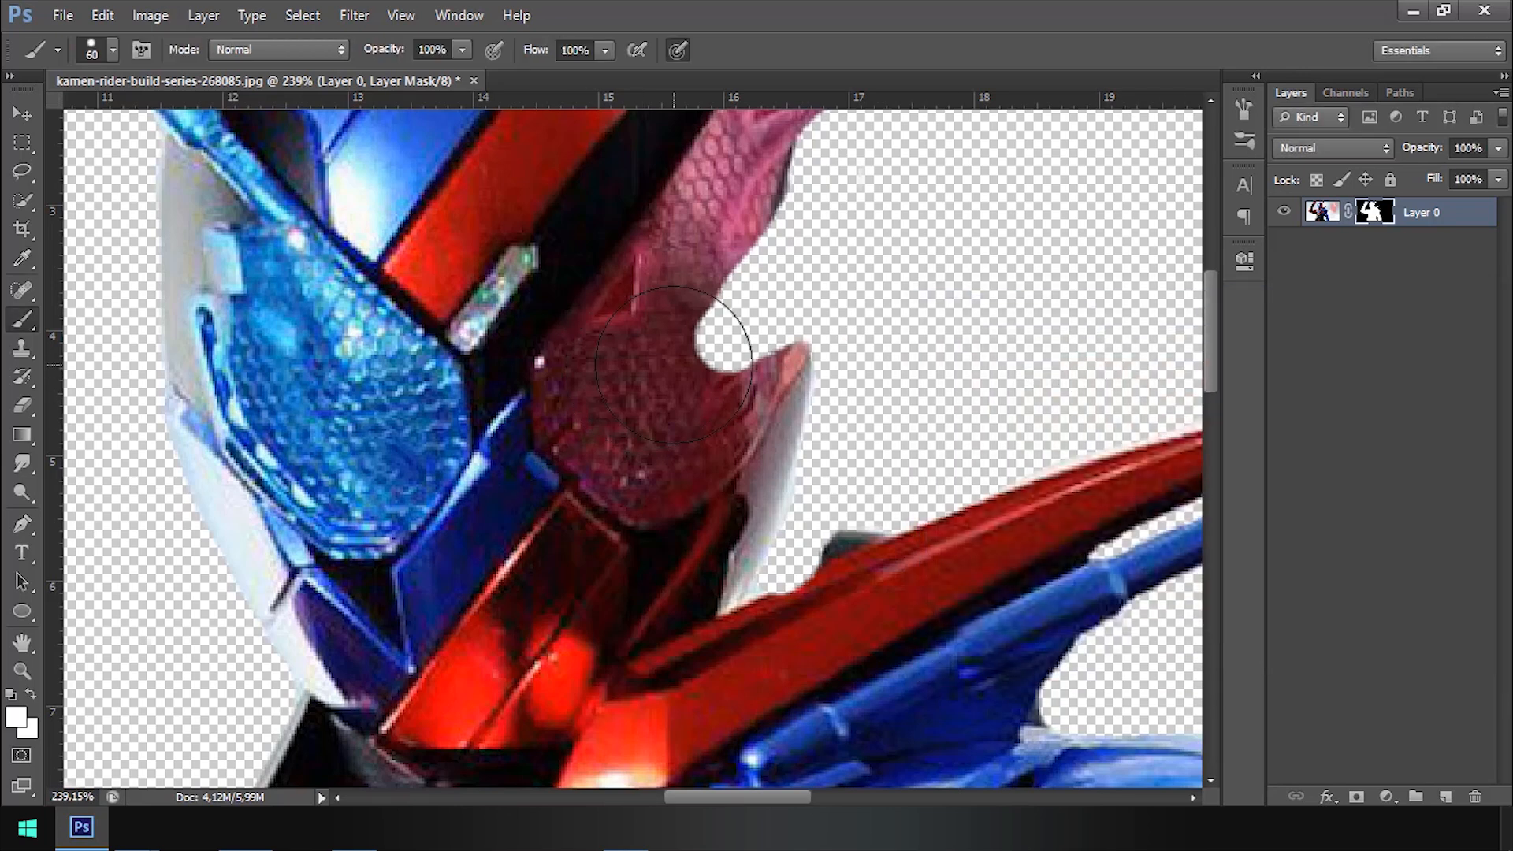
mouse_move(693, 323)
mouse_down()
mouse_move(698, 341)
mouse_move(749, 189)
mouse_move(717, 308)
mouse_move(743, 305)
mouse_move(724, 397)
mouse_up()
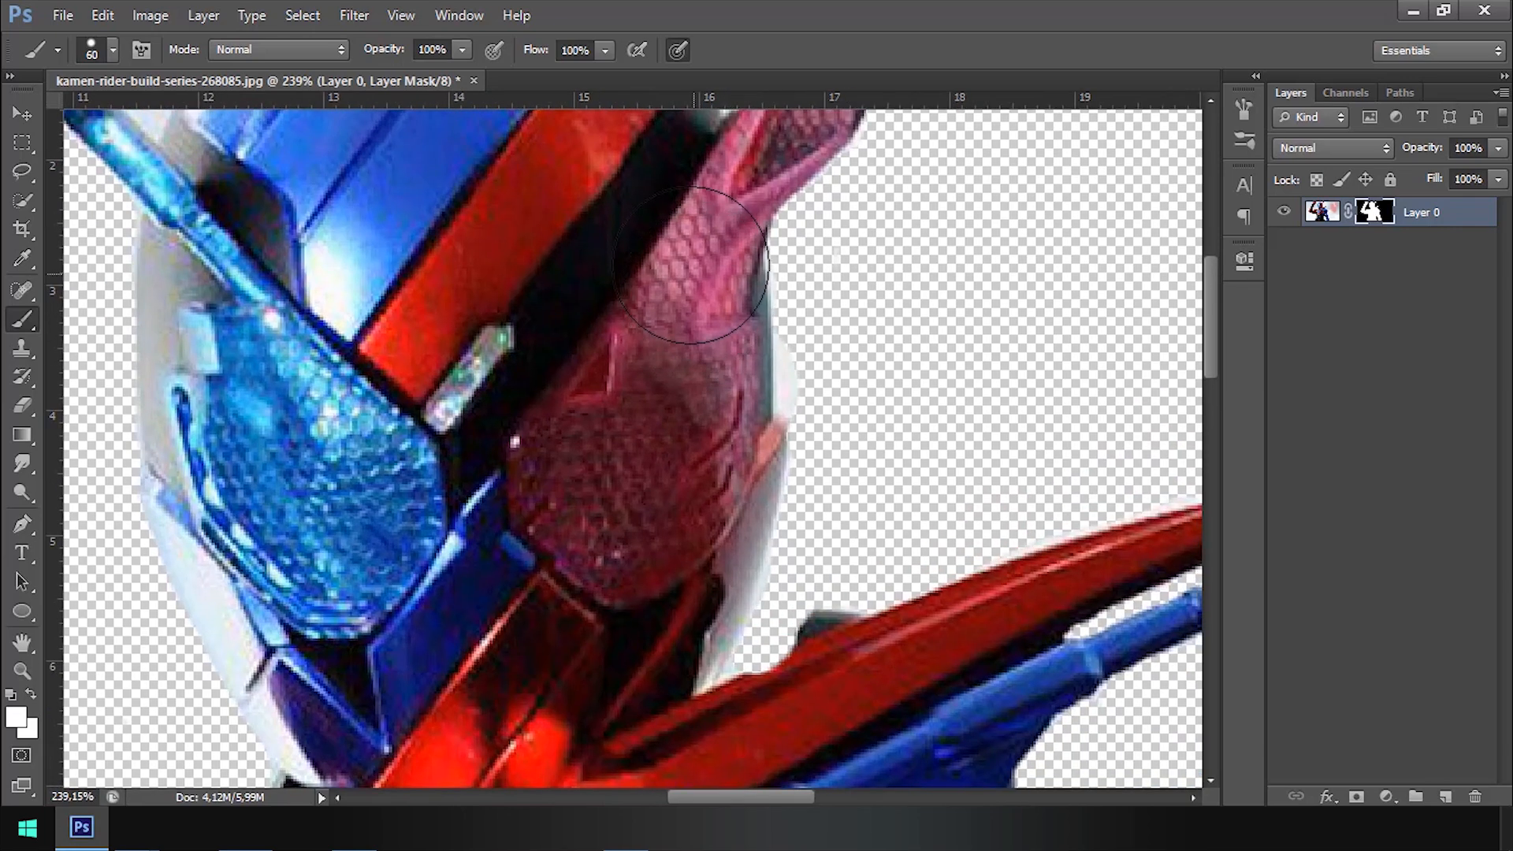
Step: Switch the foreground to black, reduce the brush to 8 px and paint away the pale background fringe beside the pink eye
scroll(804, 331, up, 4)
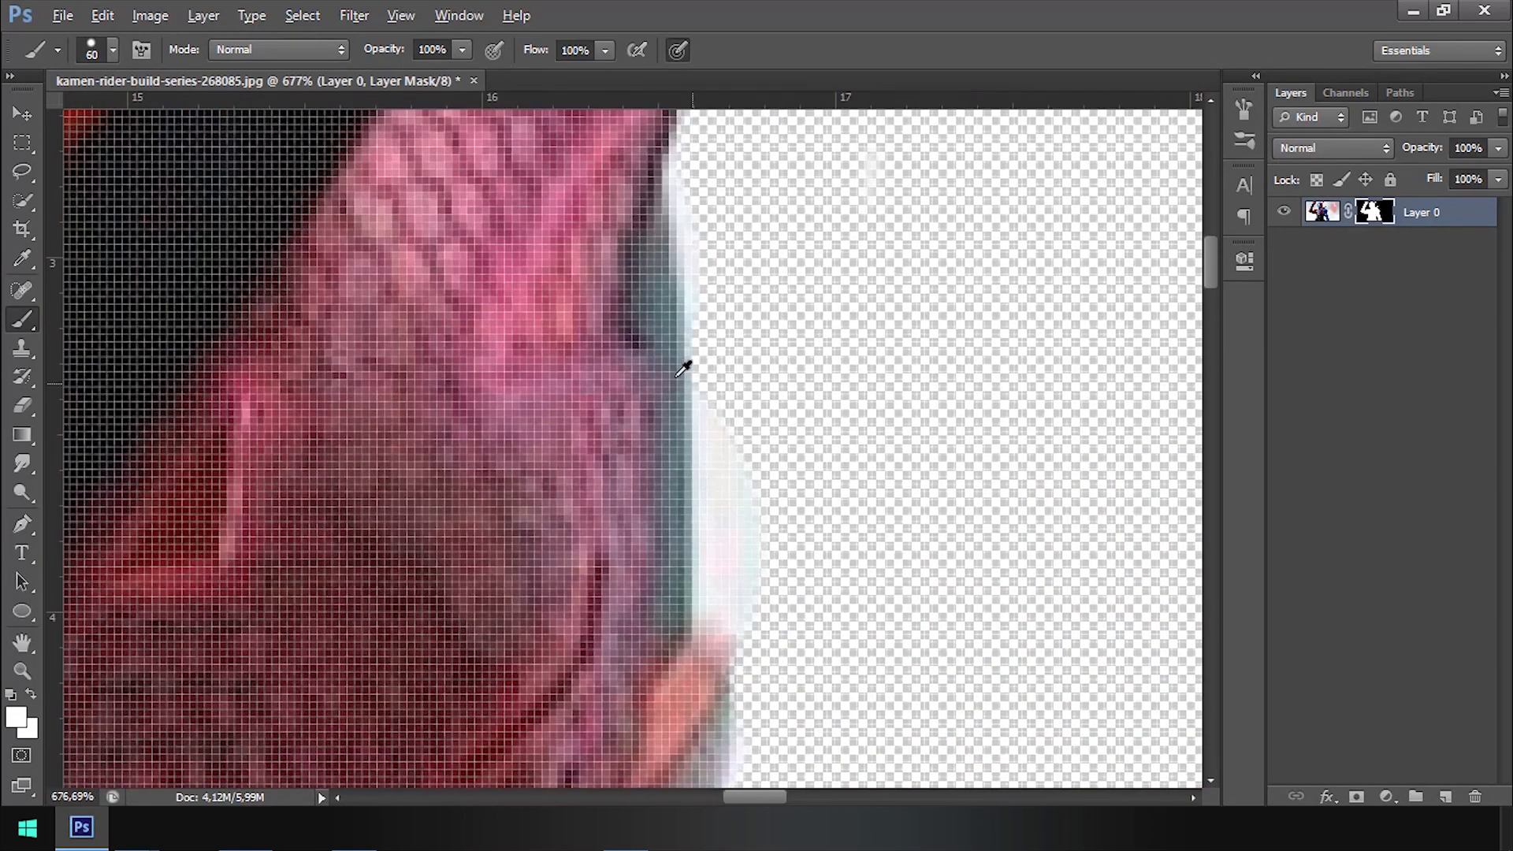
scroll(678, 315, down, 3)
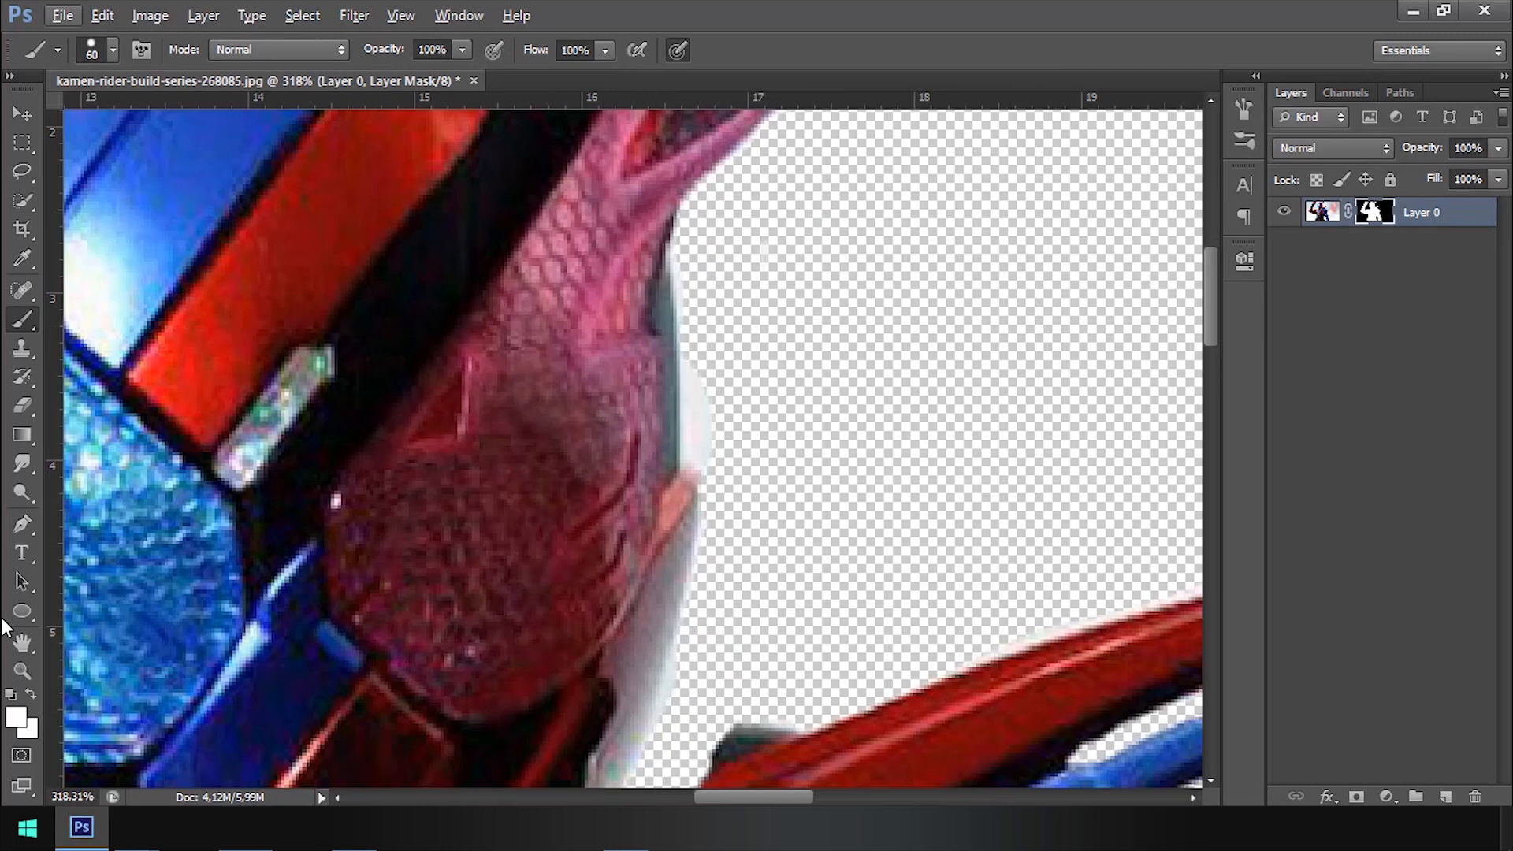
click(23, 716)
drag(1155, 463, 912, 639)
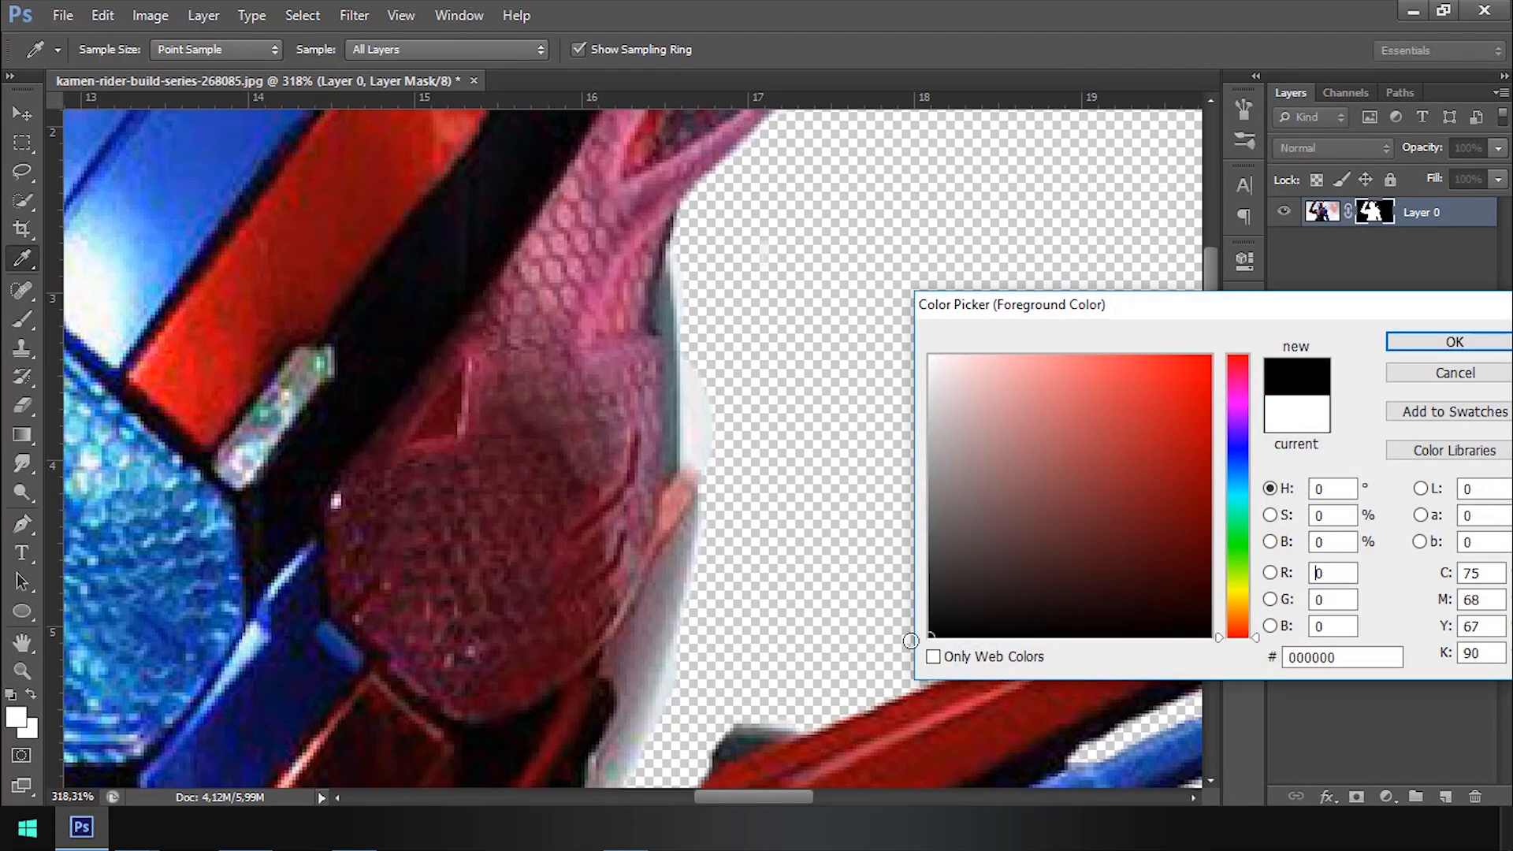
click(1455, 342)
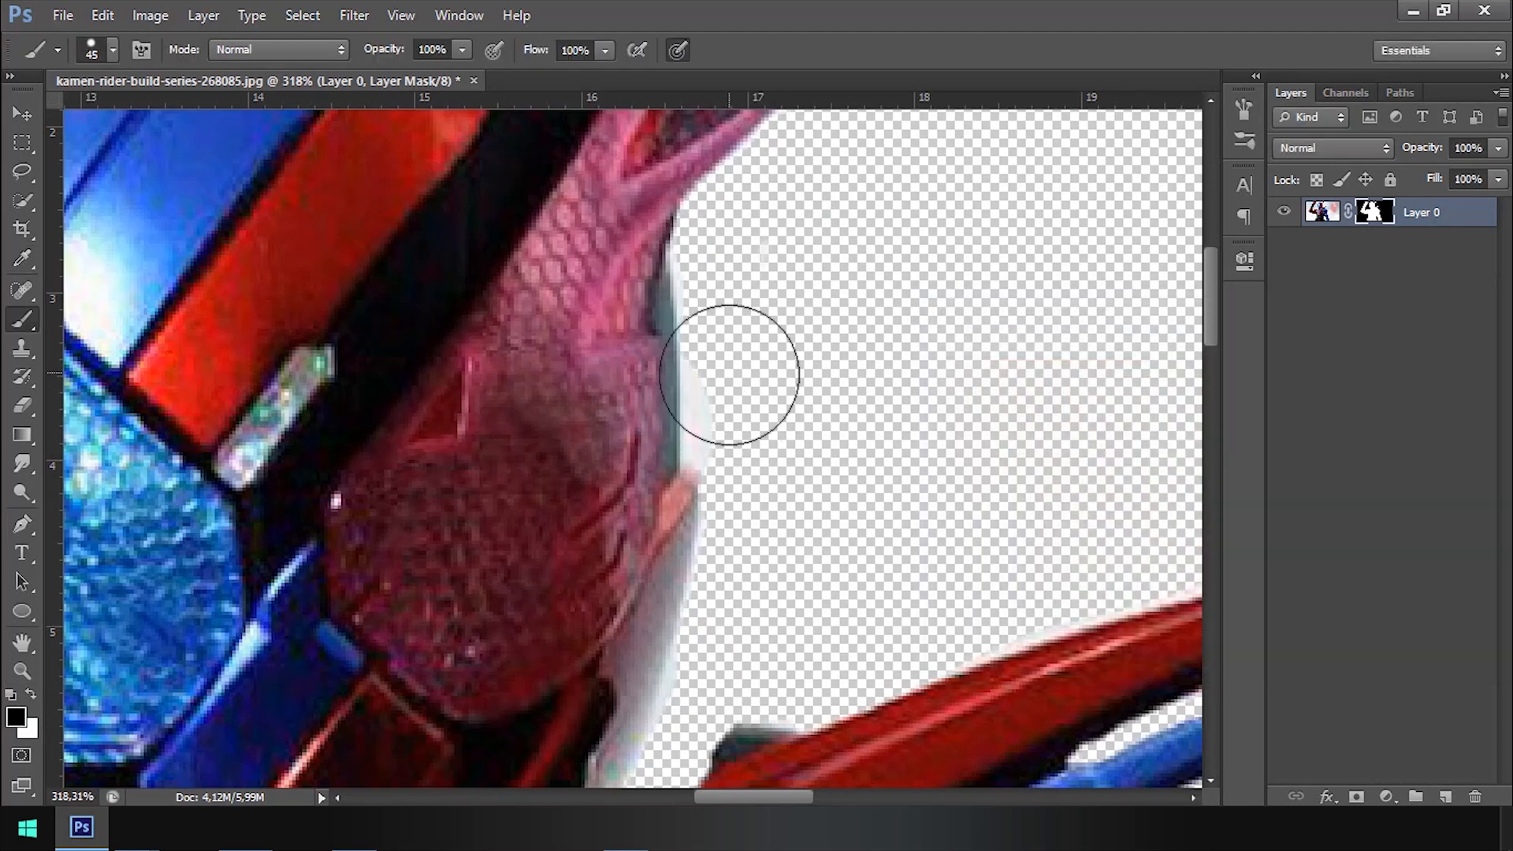
scroll(726, 390, up, 2)
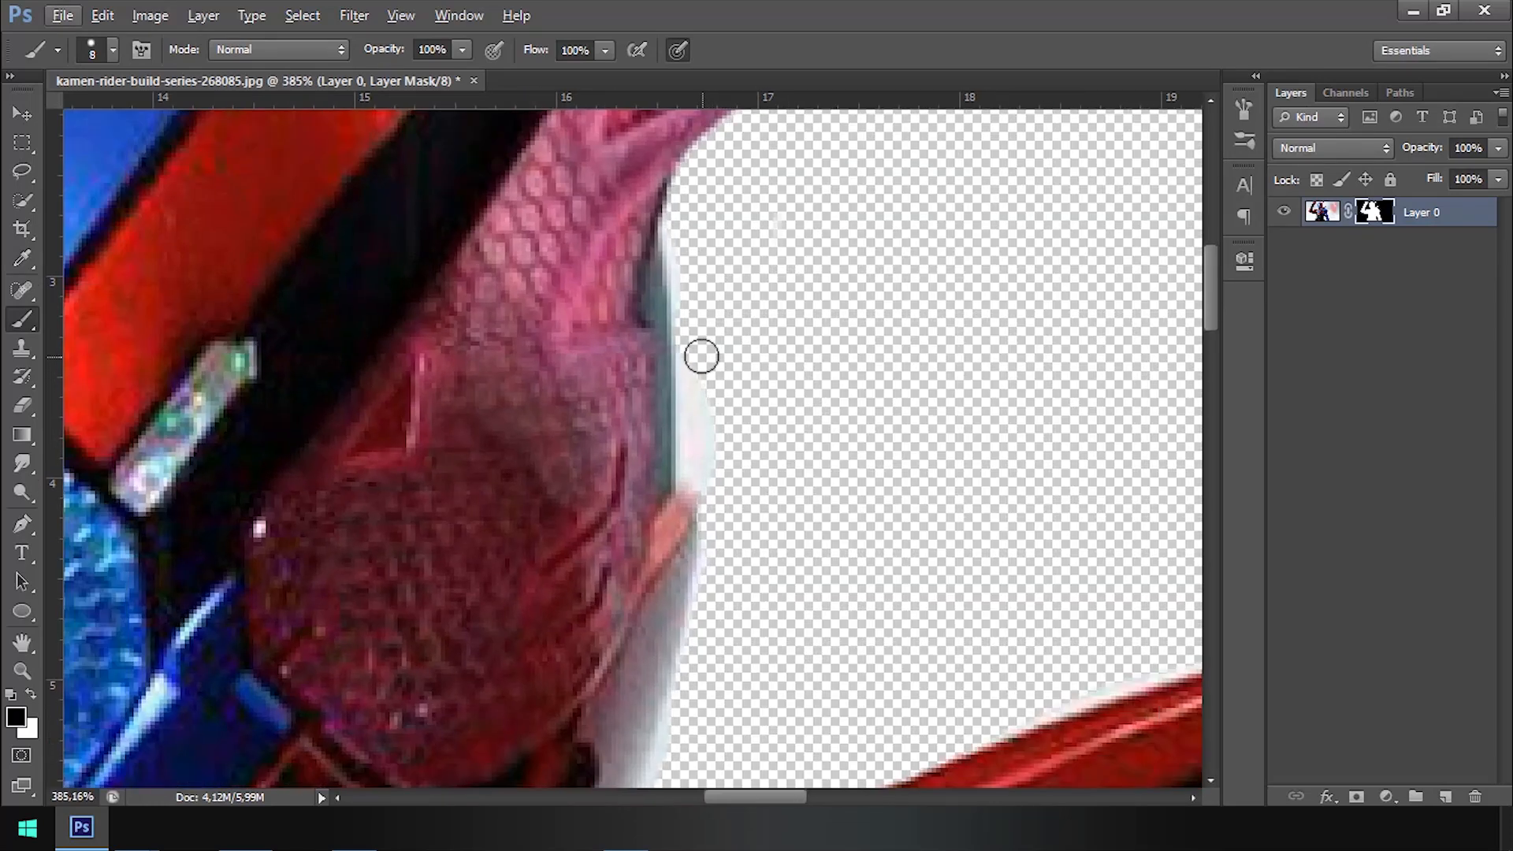
mouse_move(702, 356)
mouse_down()
mouse_move(692, 475)
mouse_move(706, 463)
mouse_move(724, 488)
mouse_move(692, 308)
mouse_up()
scroll(736, 257, down, 5)
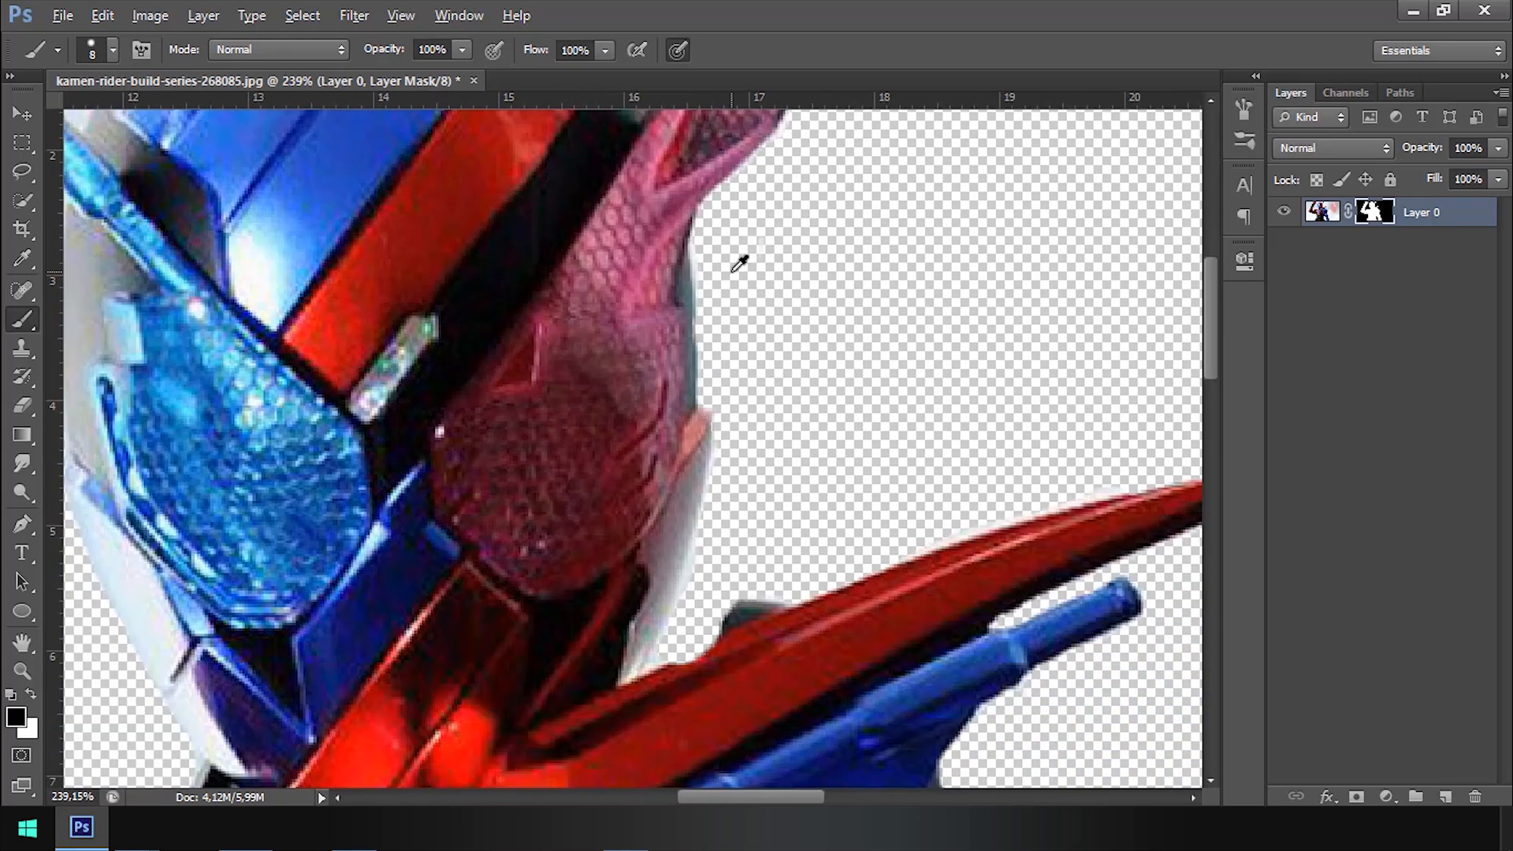
scroll(824, 339, down, 2)
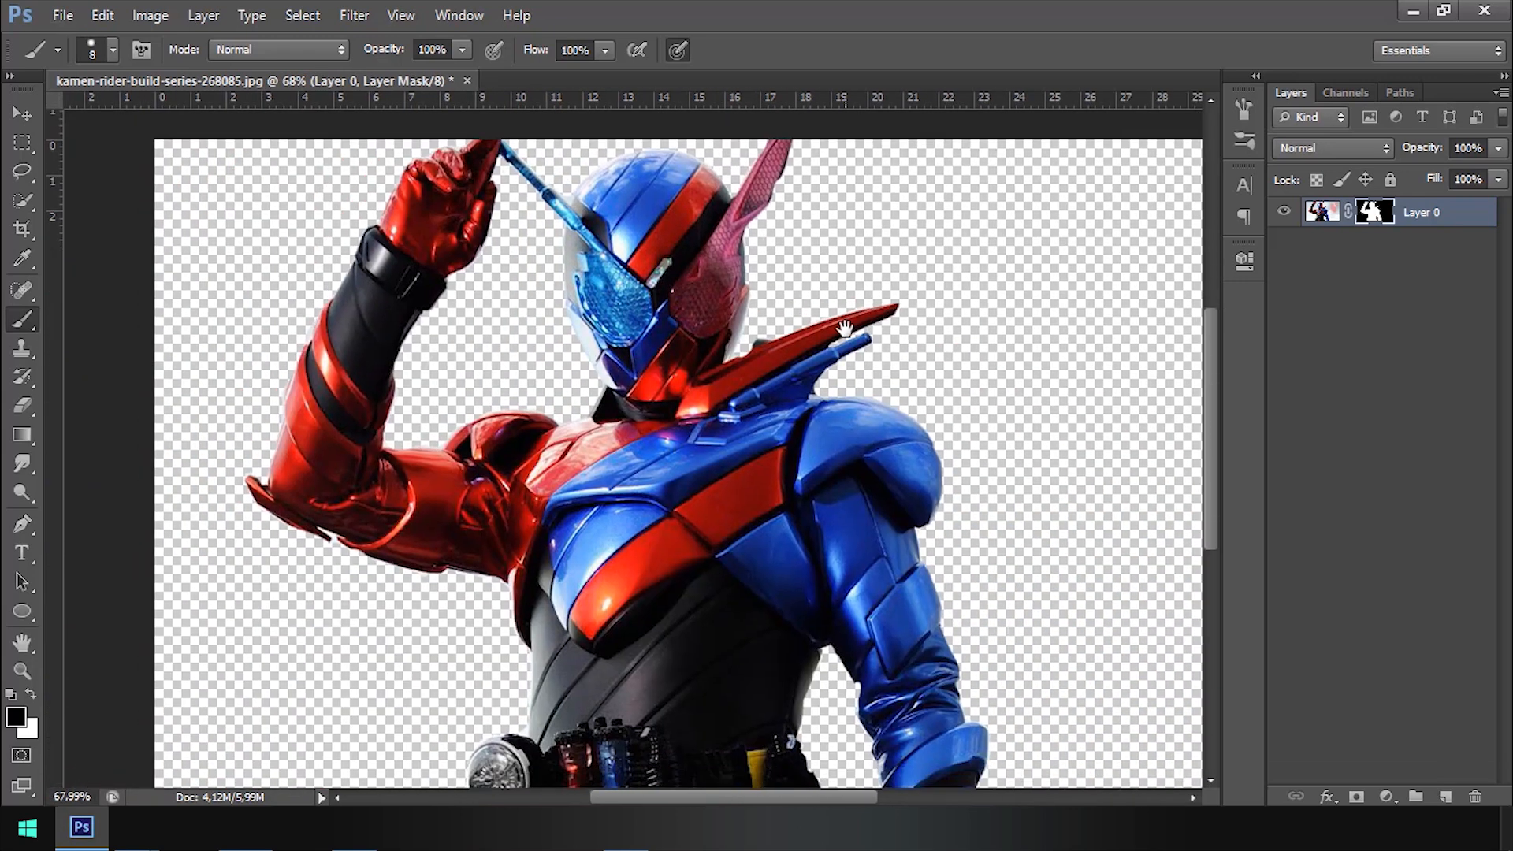
scroll(632, 448, up, 1)
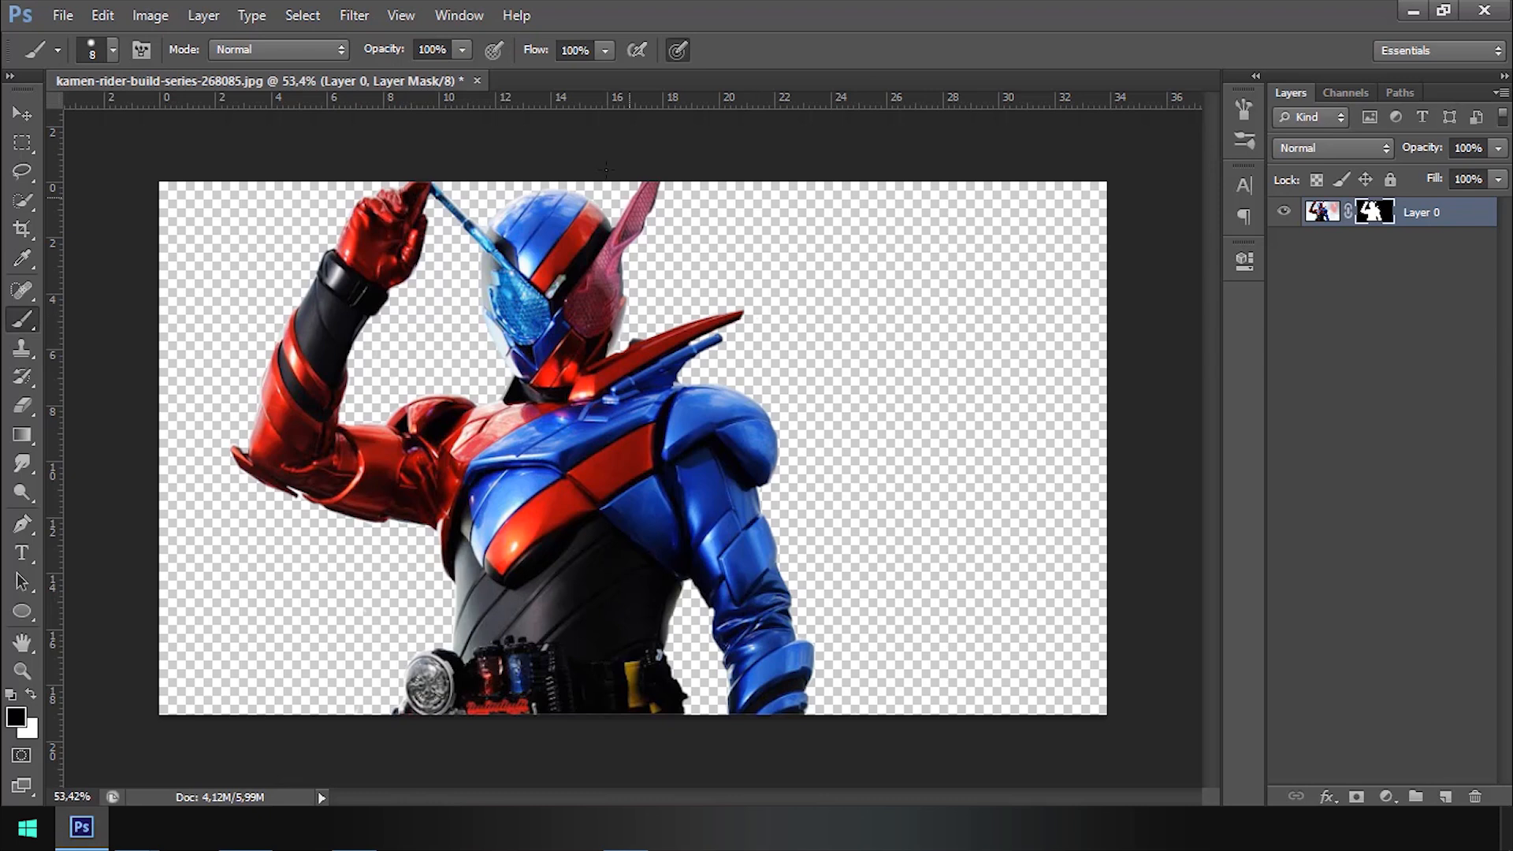
Step: Close the Kamen Rider document without saving and open pexels-photo-875862.jpg from the A Bahan folder
click(477, 80)
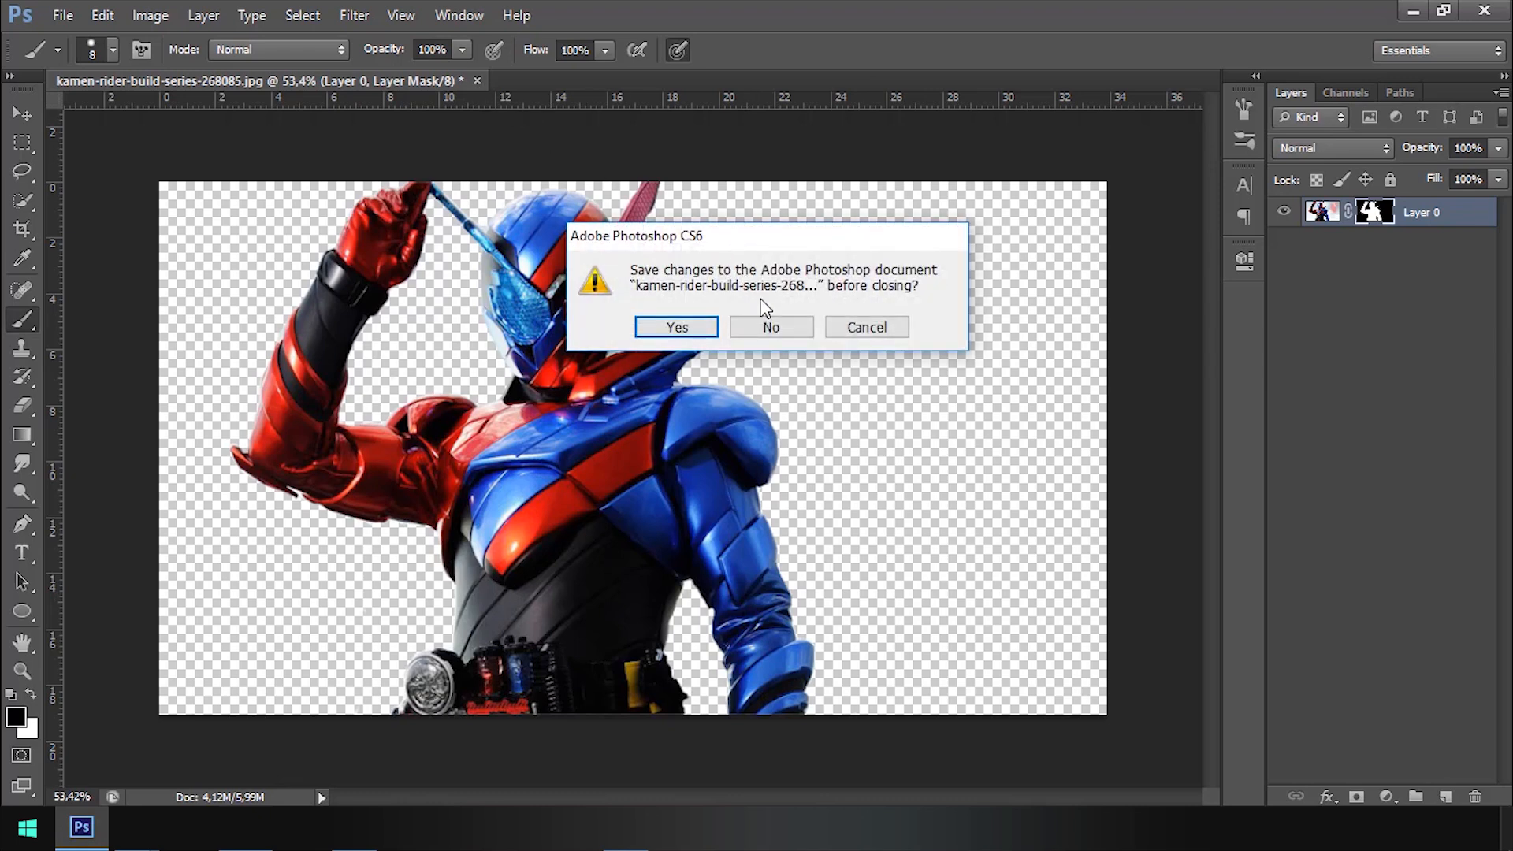
click(772, 323)
key(ctrl+o)
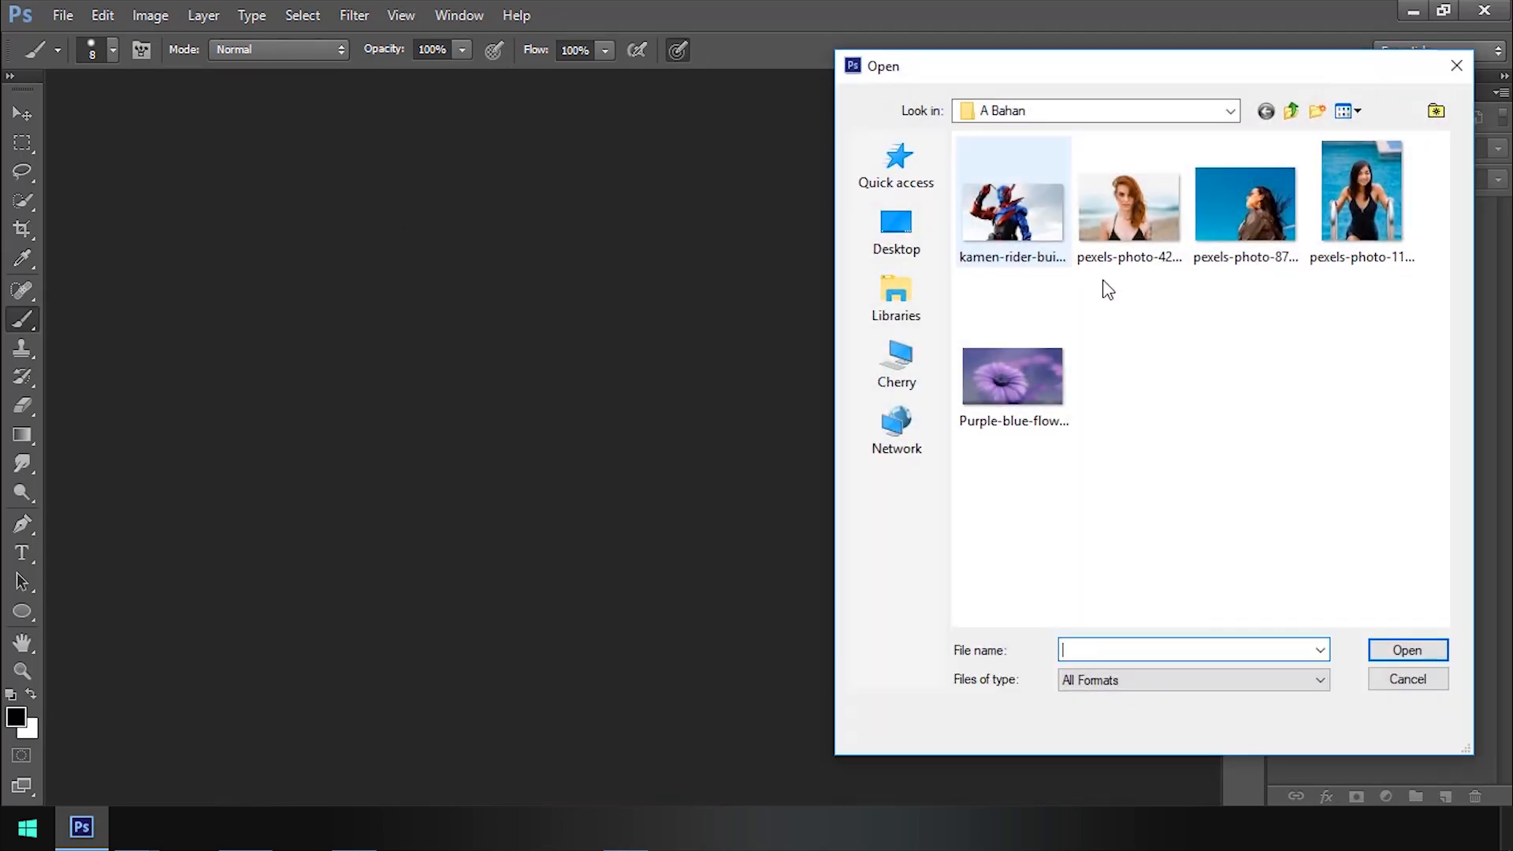
click(1259, 239)
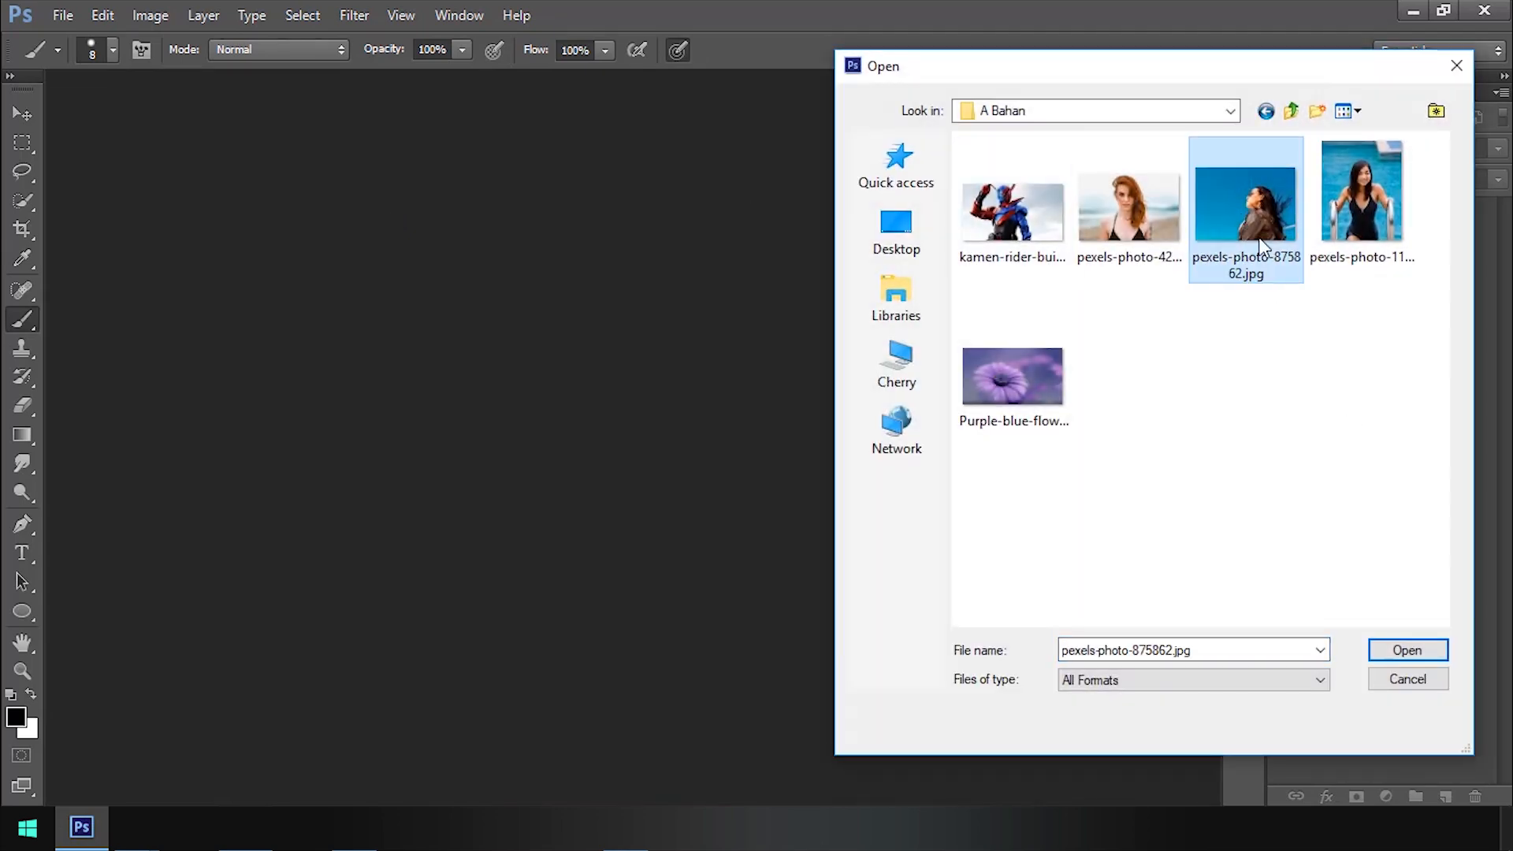
click(1387, 655)
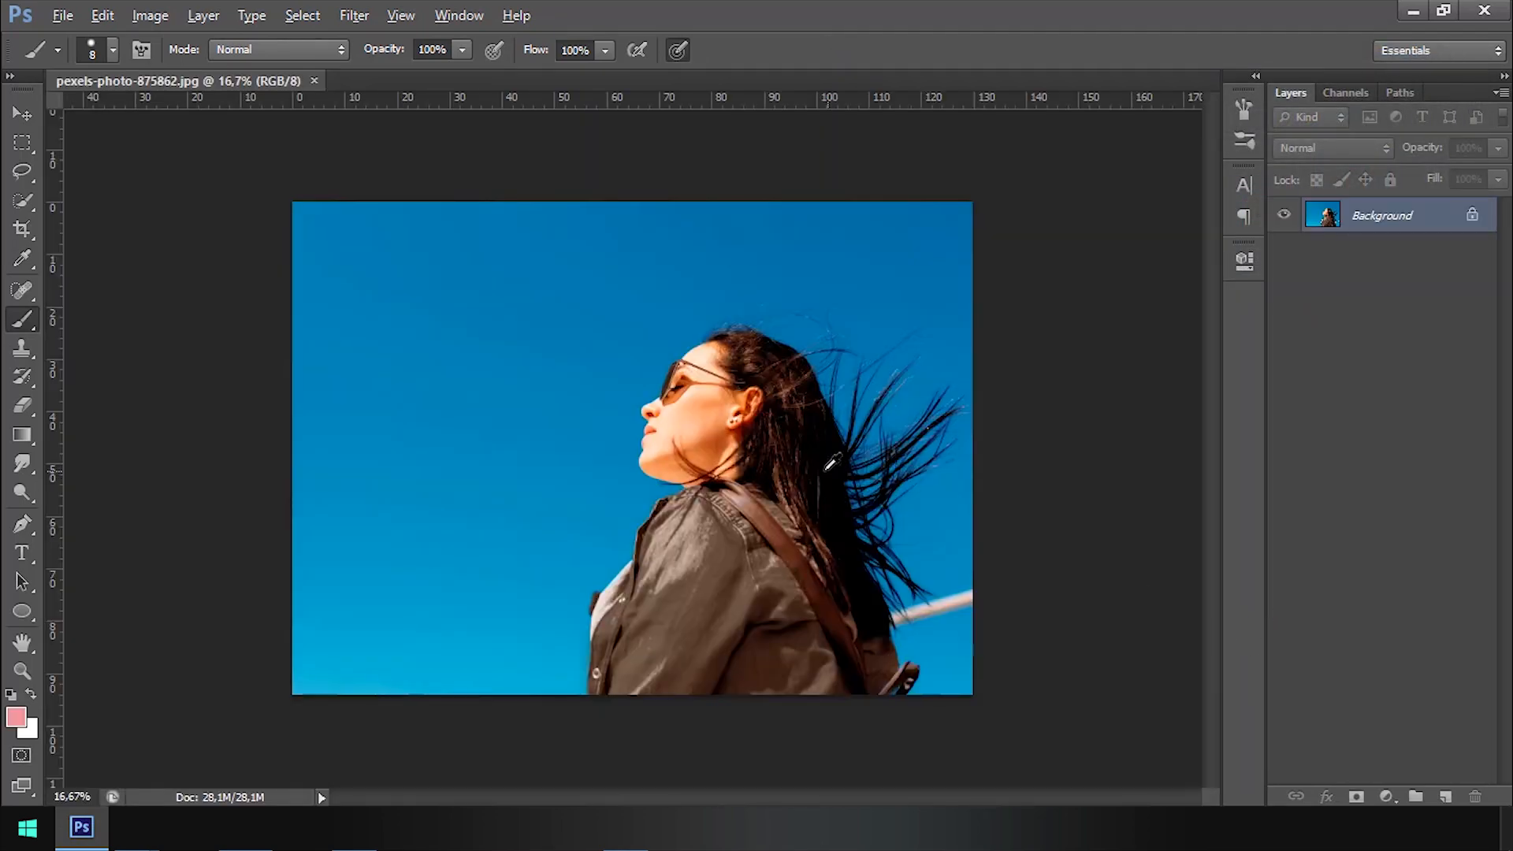
Step: Examine the woman's fine windblown hair strands against the blue sky, from the crown to the loose ends
scroll(826, 470, up, 12)
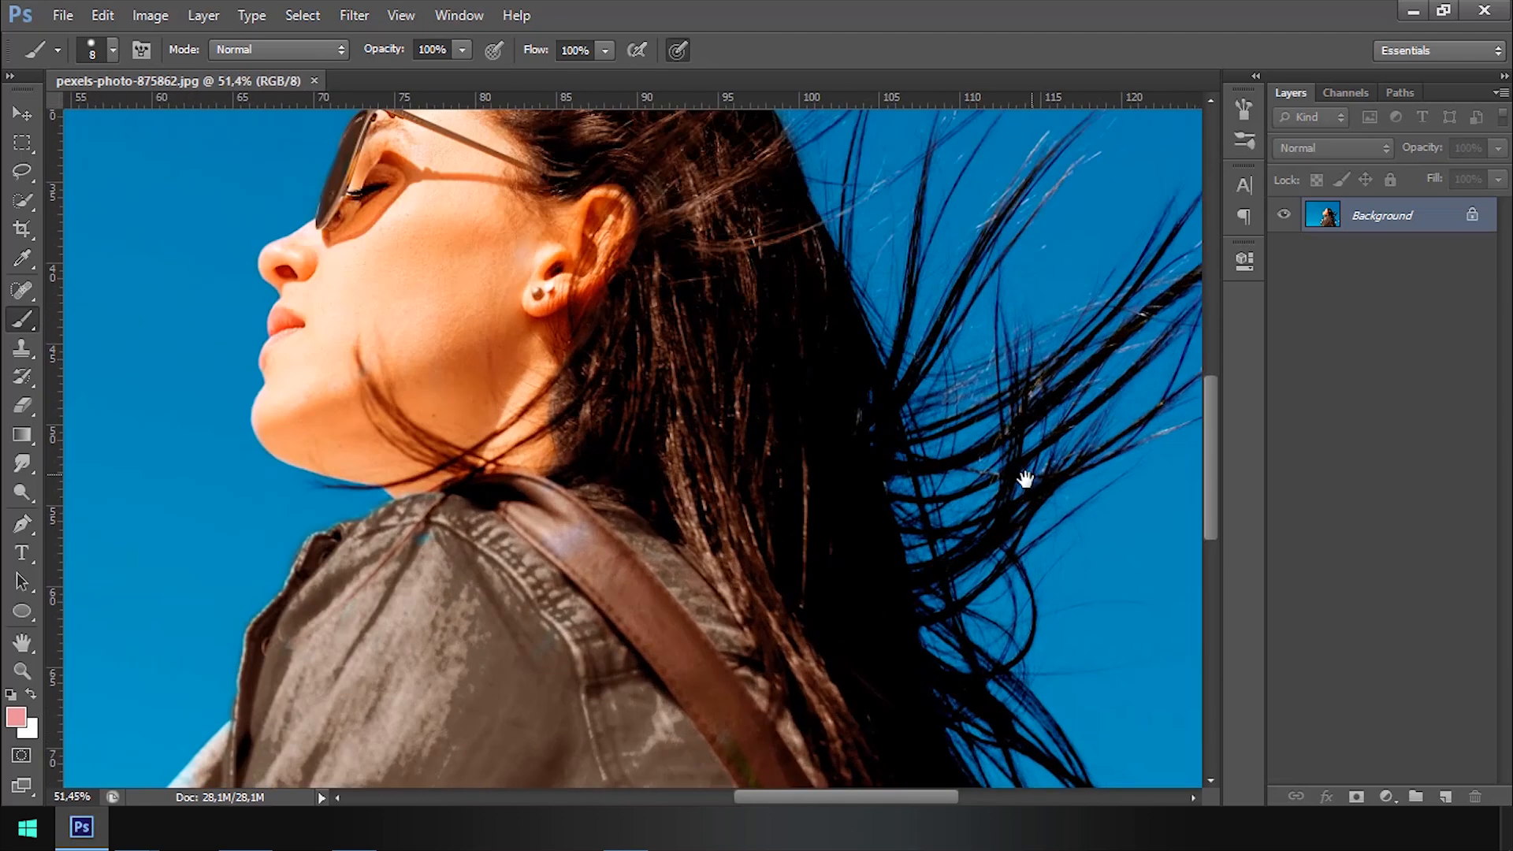
drag(1026, 479, 997, 605)
scroll(904, 496, up, 3)
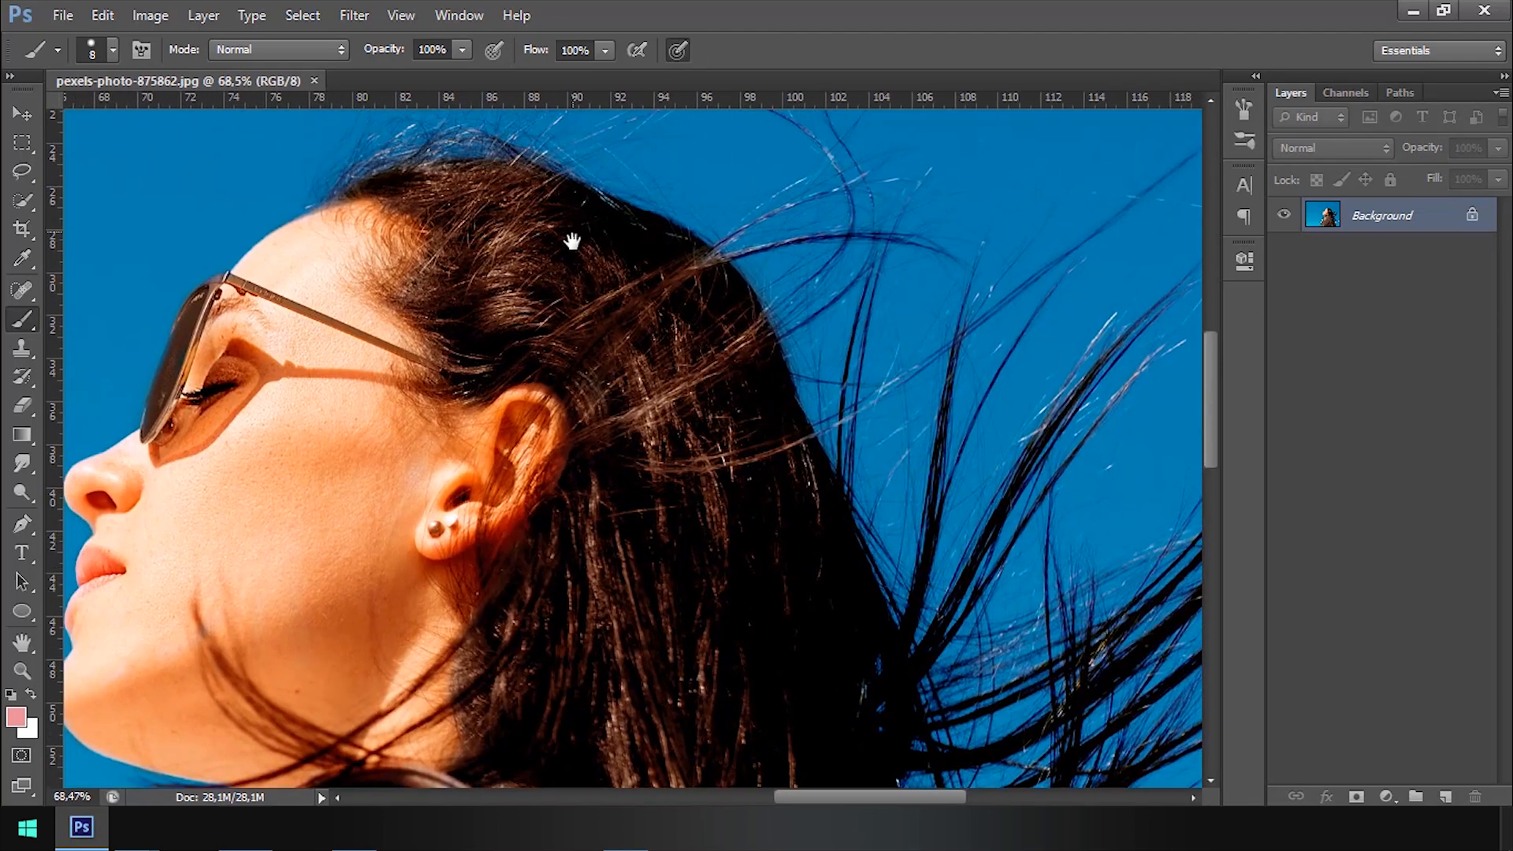
drag(572, 240, 558, 300)
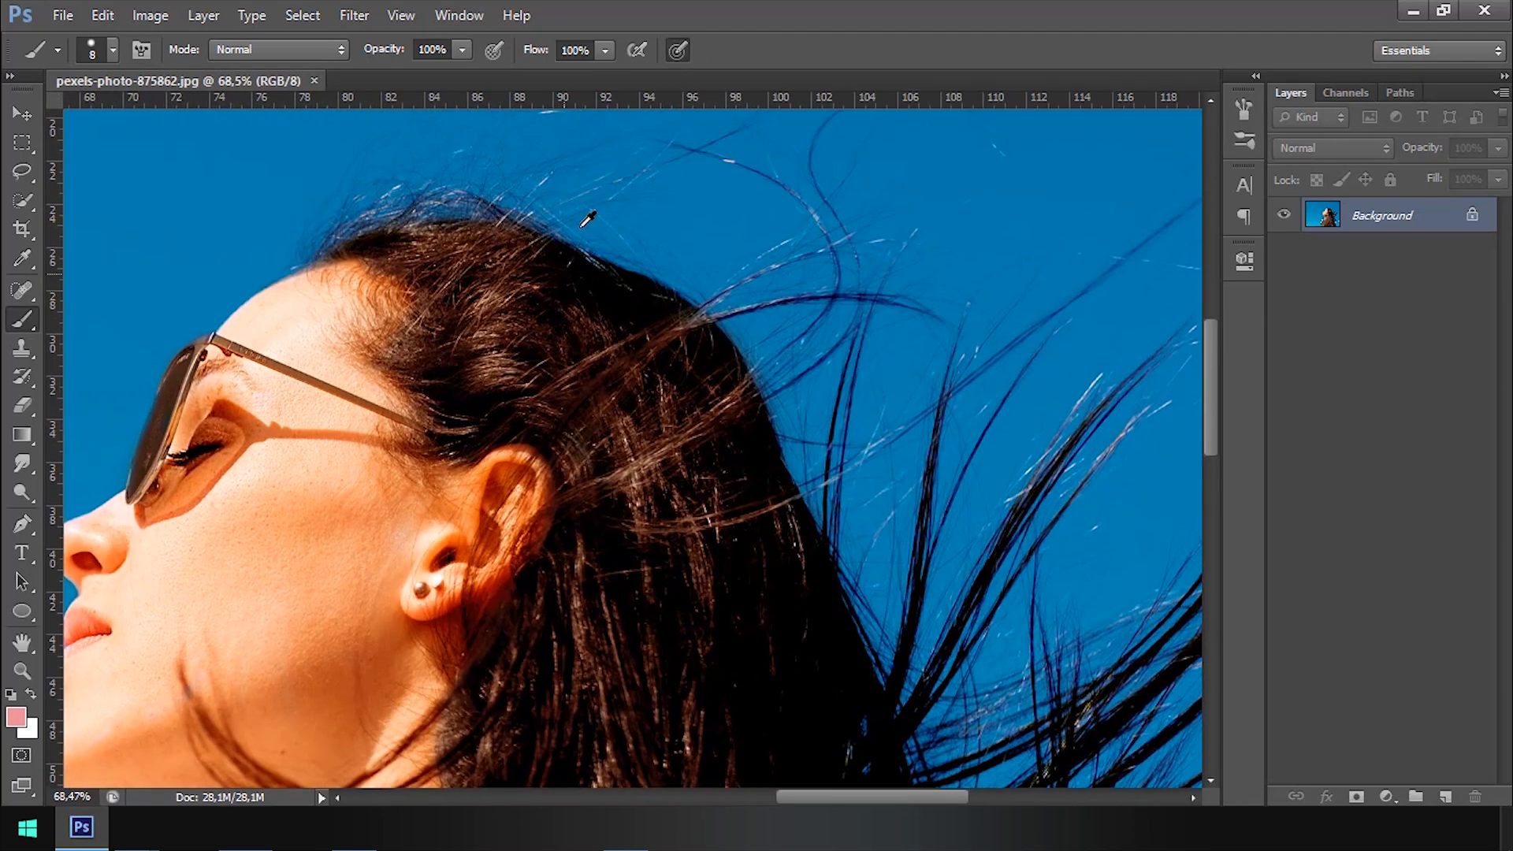
scroll(611, 189, up, 3)
scroll(929, 375, down, 3)
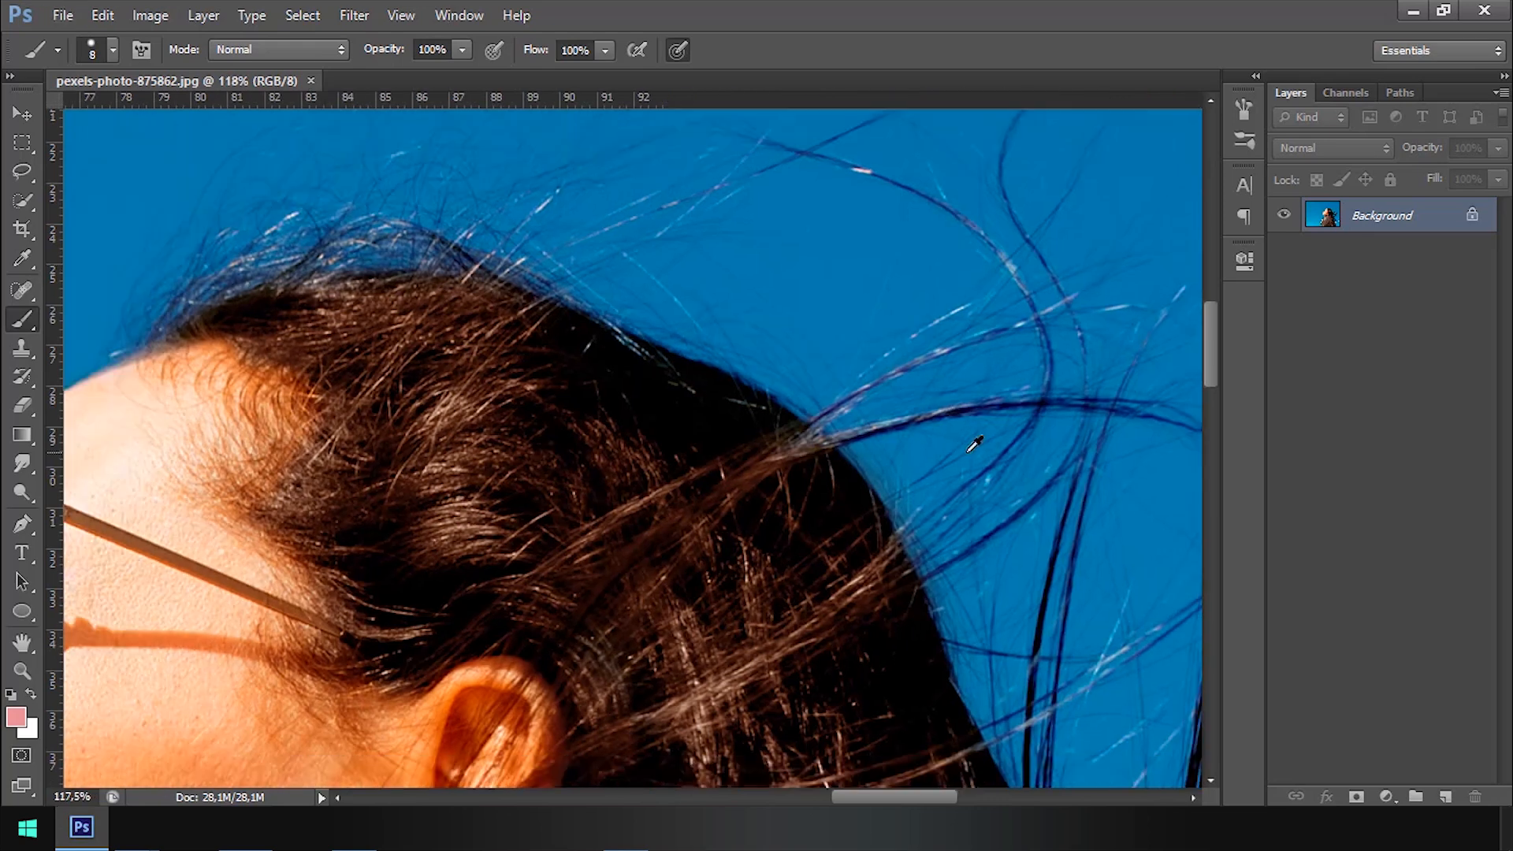
scroll(867, 394, up, 3)
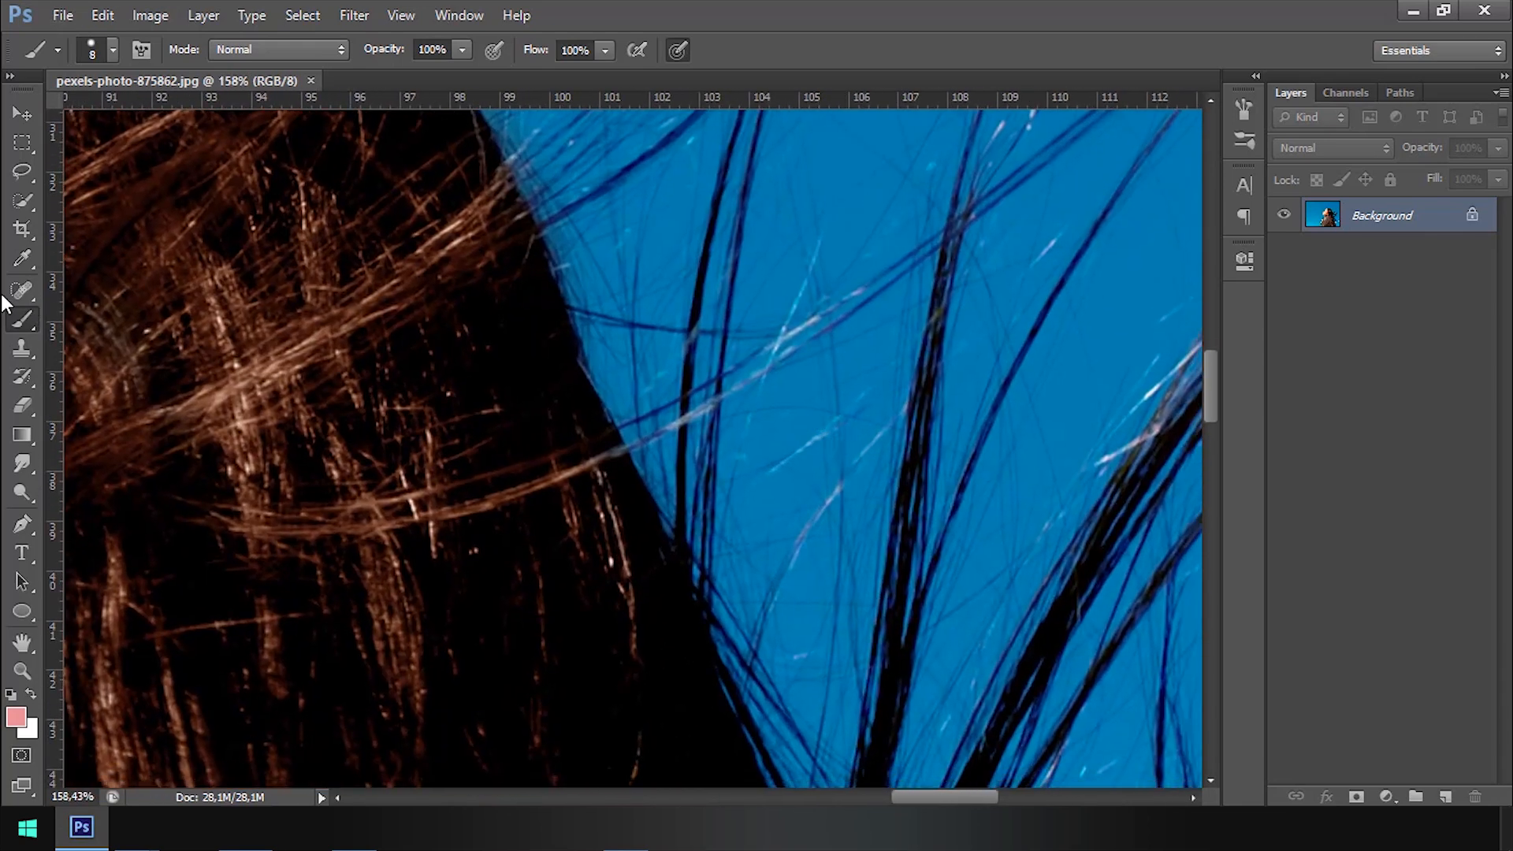
click(26, 406)
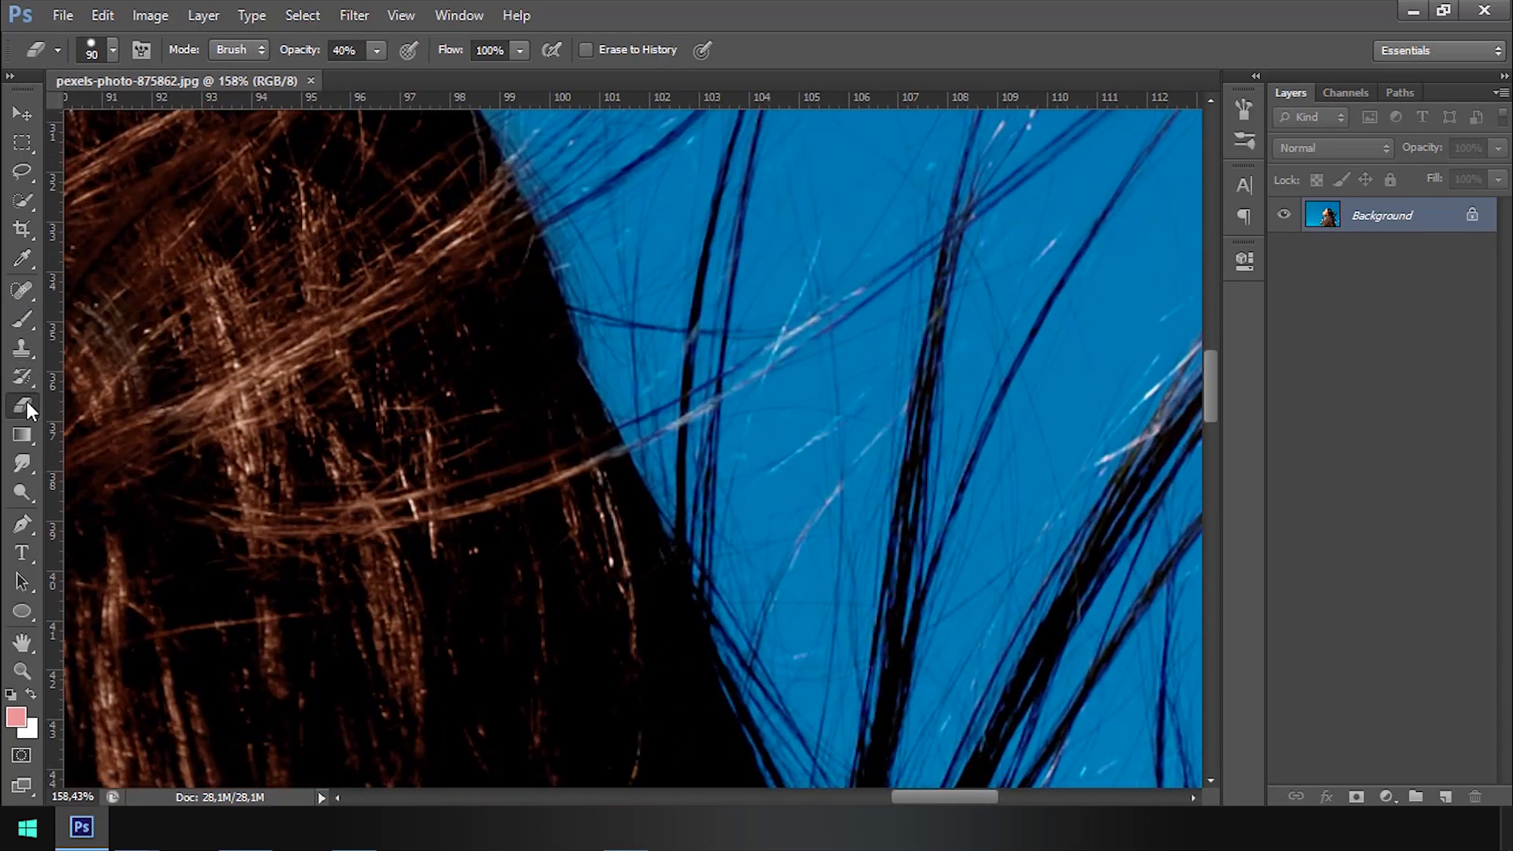
click(27, 316)
click(26, 523)
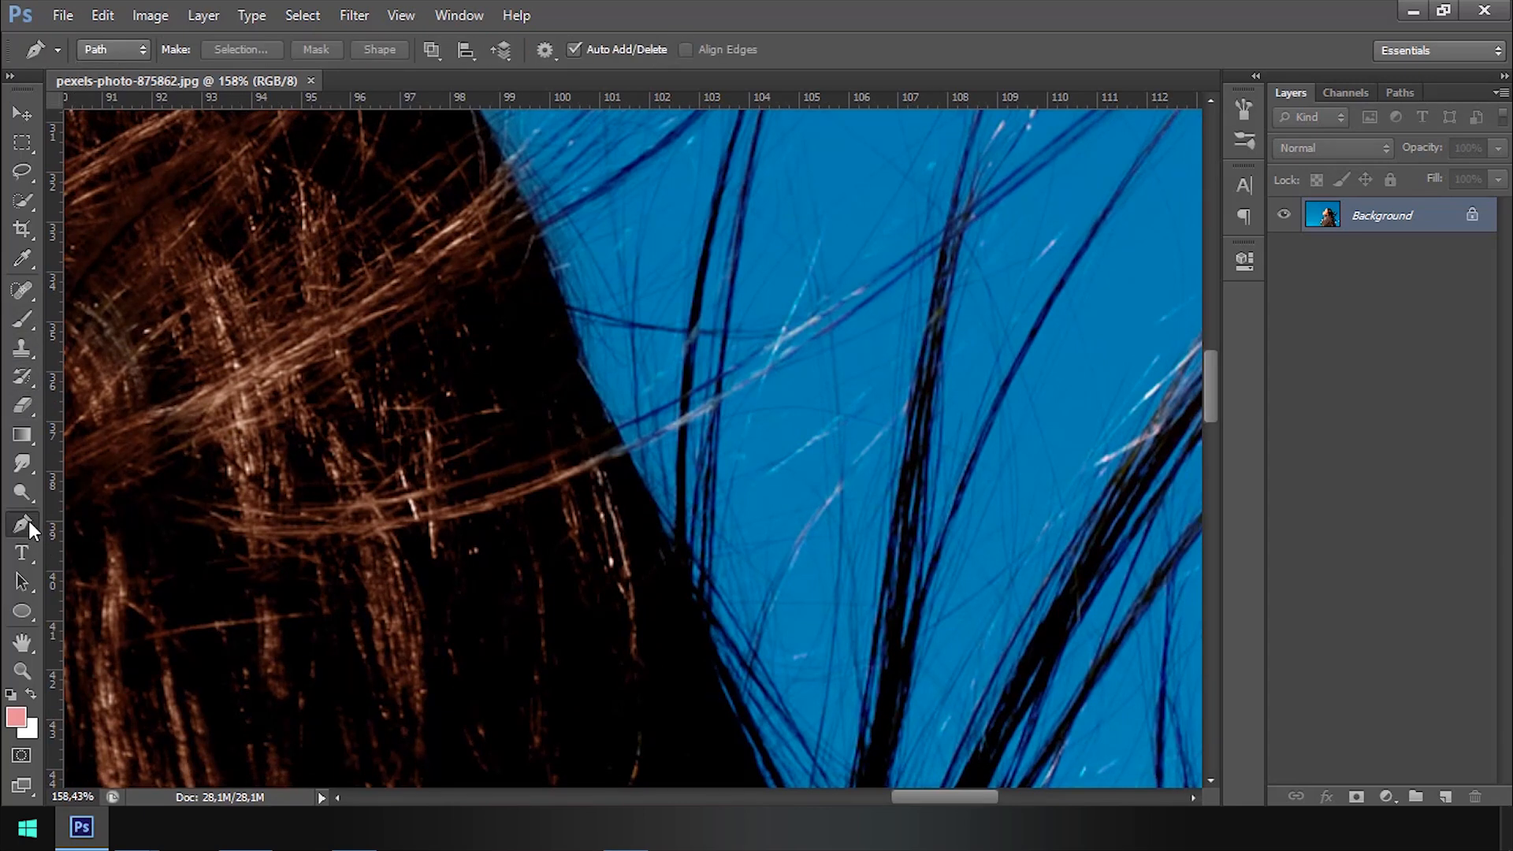
scroll(845, 507, down, 3)
scroll(912, 541, up, 2)
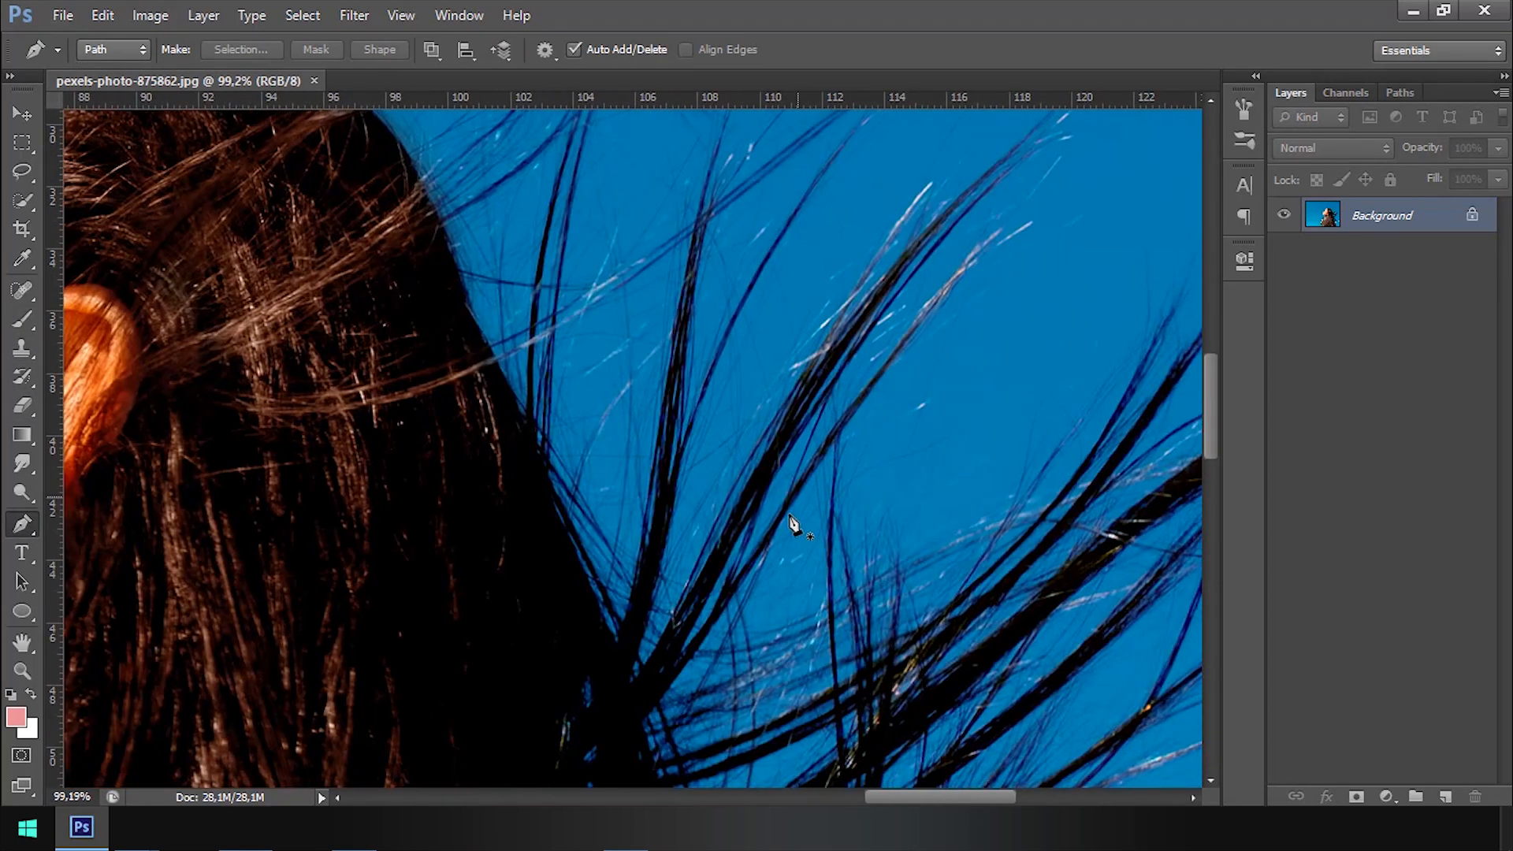
drag(867, 638, 768, 405)
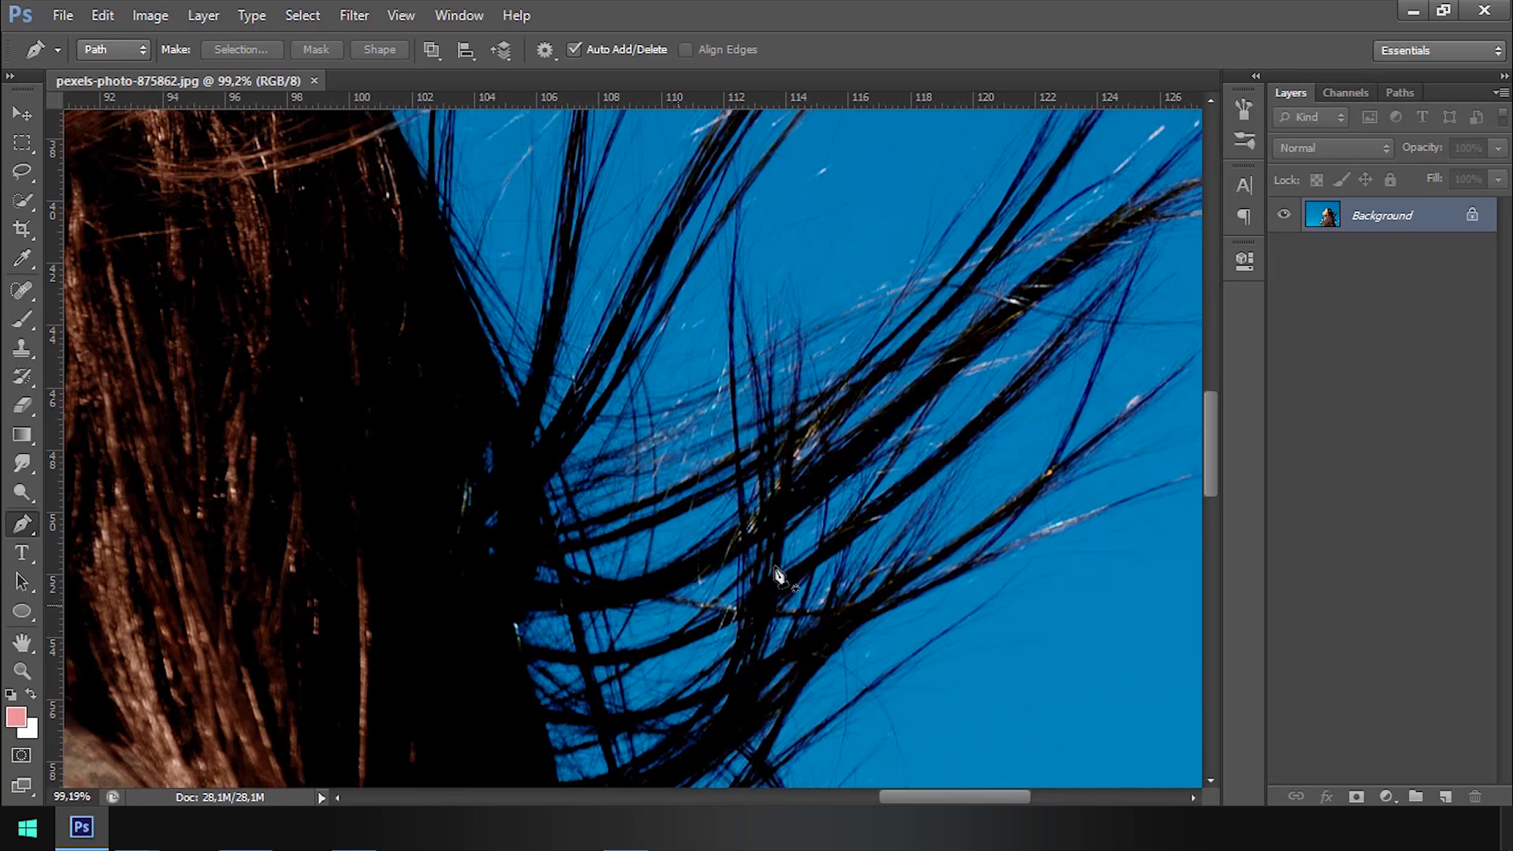
scroll(977, 384, down, 3)
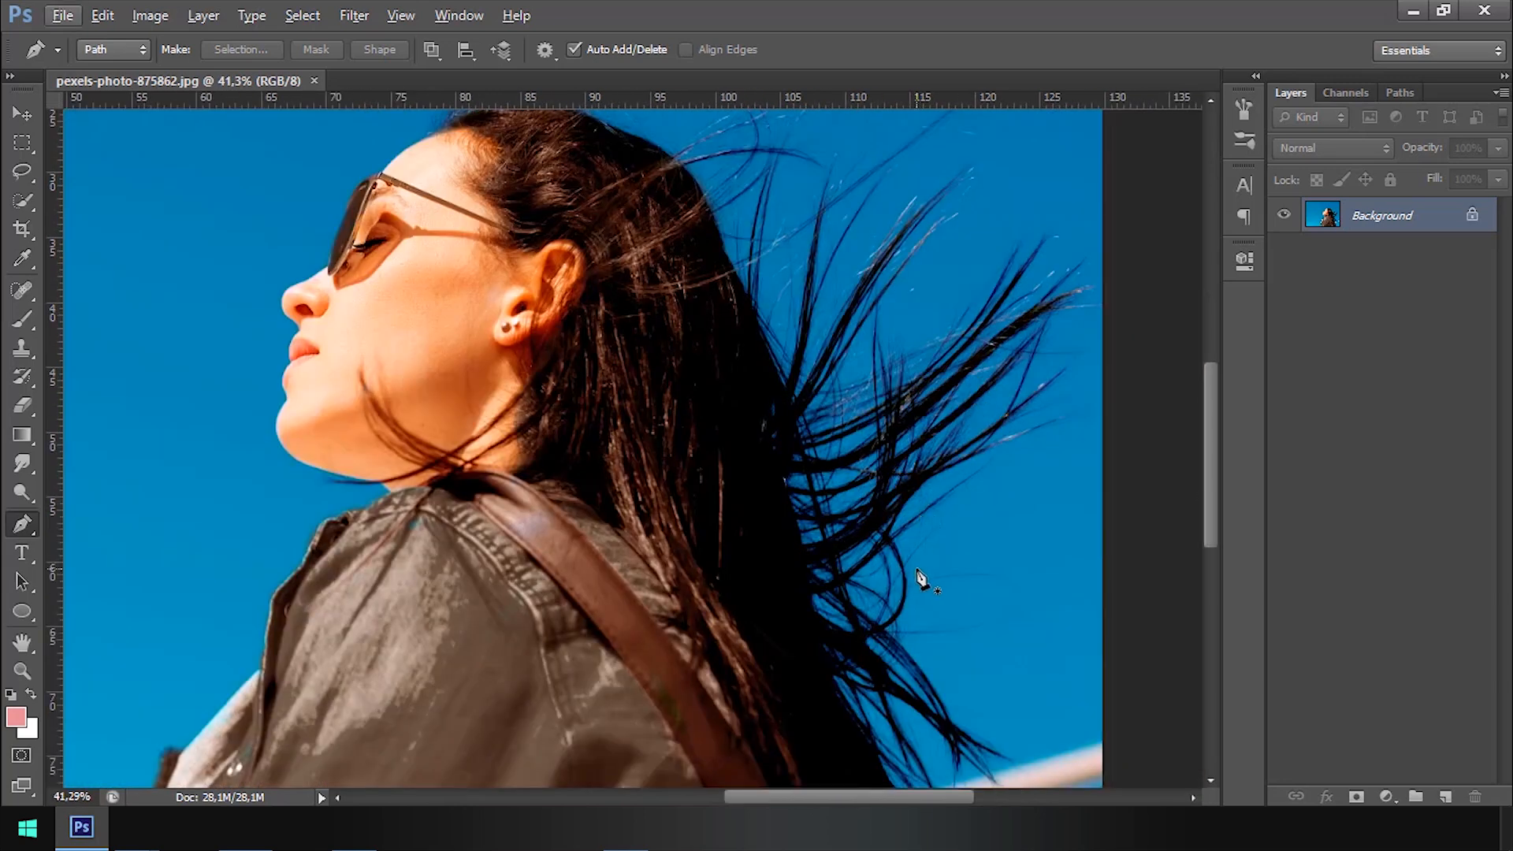
scroll(881, 575, down, 4)
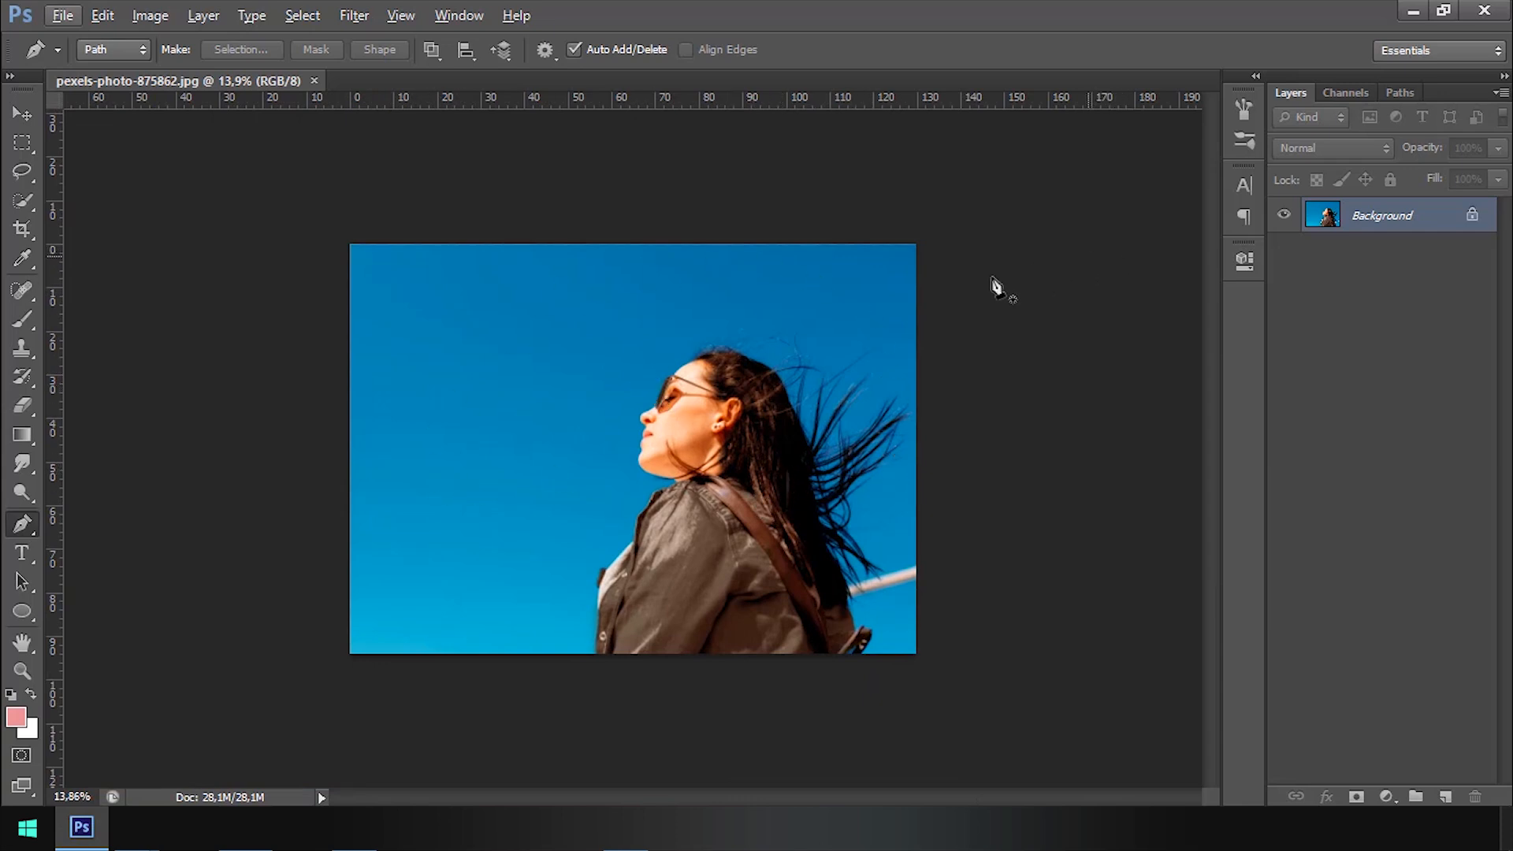
Step: Show the photo's colour channels and load the Red channel as a selection, checking its outline around the face and hair
click(1331, 92)
scroll(837, 369, up, 1)
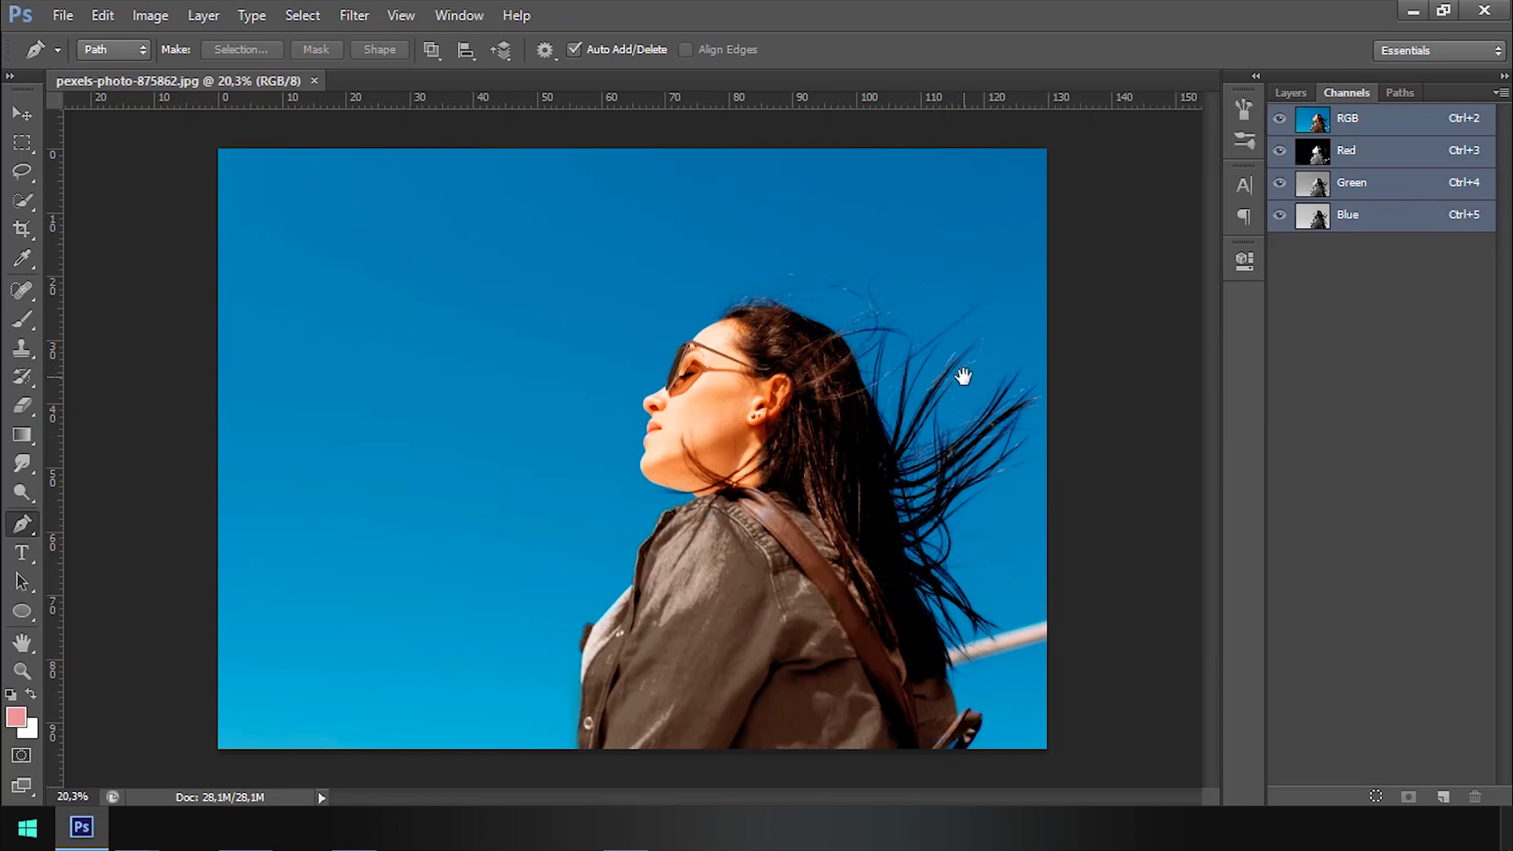
scroll(916, 409, up, 8)
drag(886, 351, 842, 379)
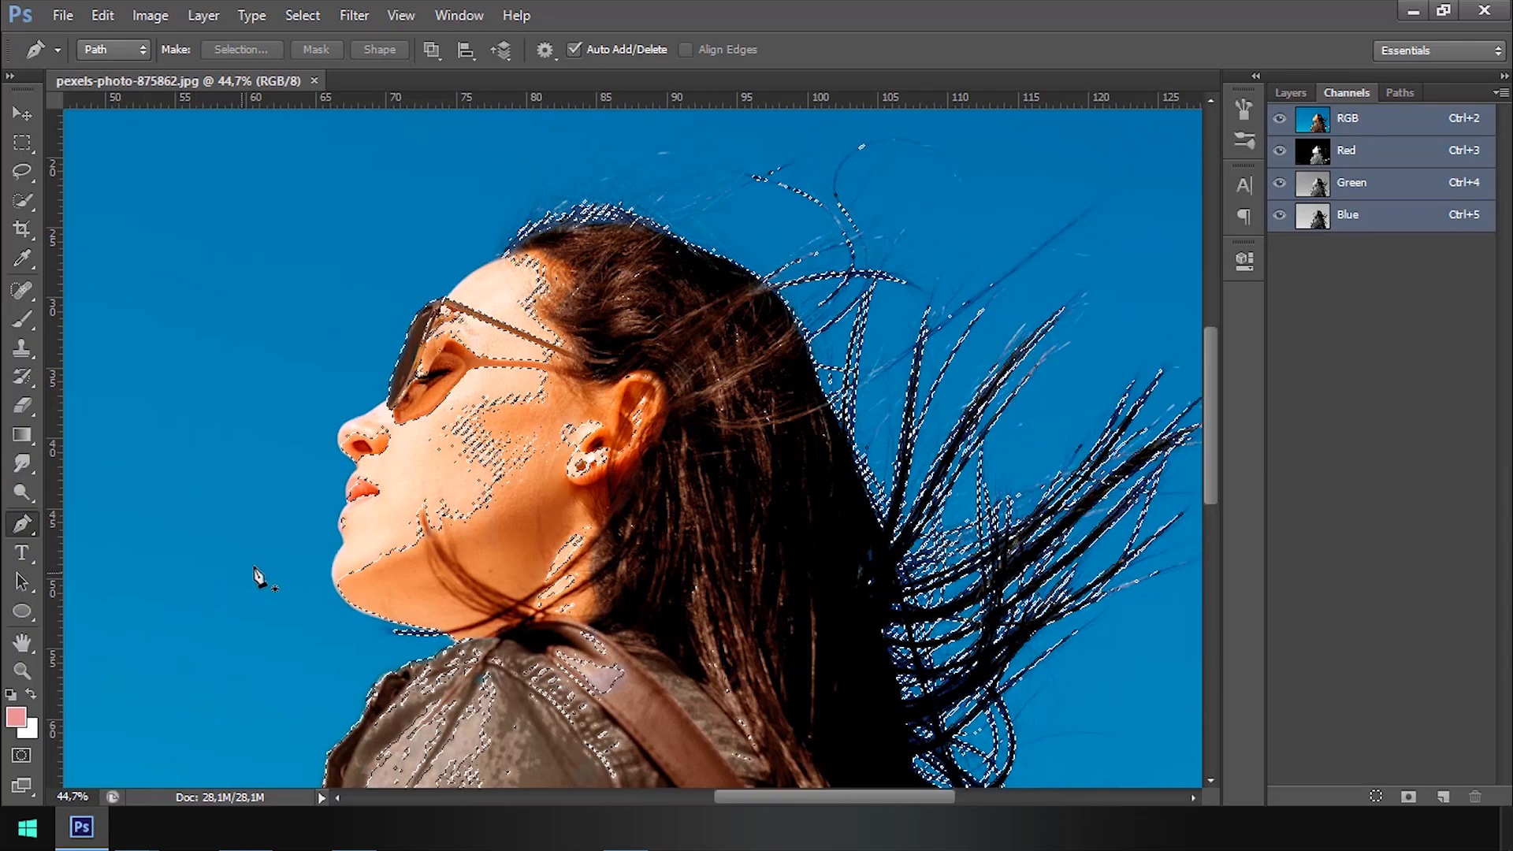
ctrl+click(1318, 157)
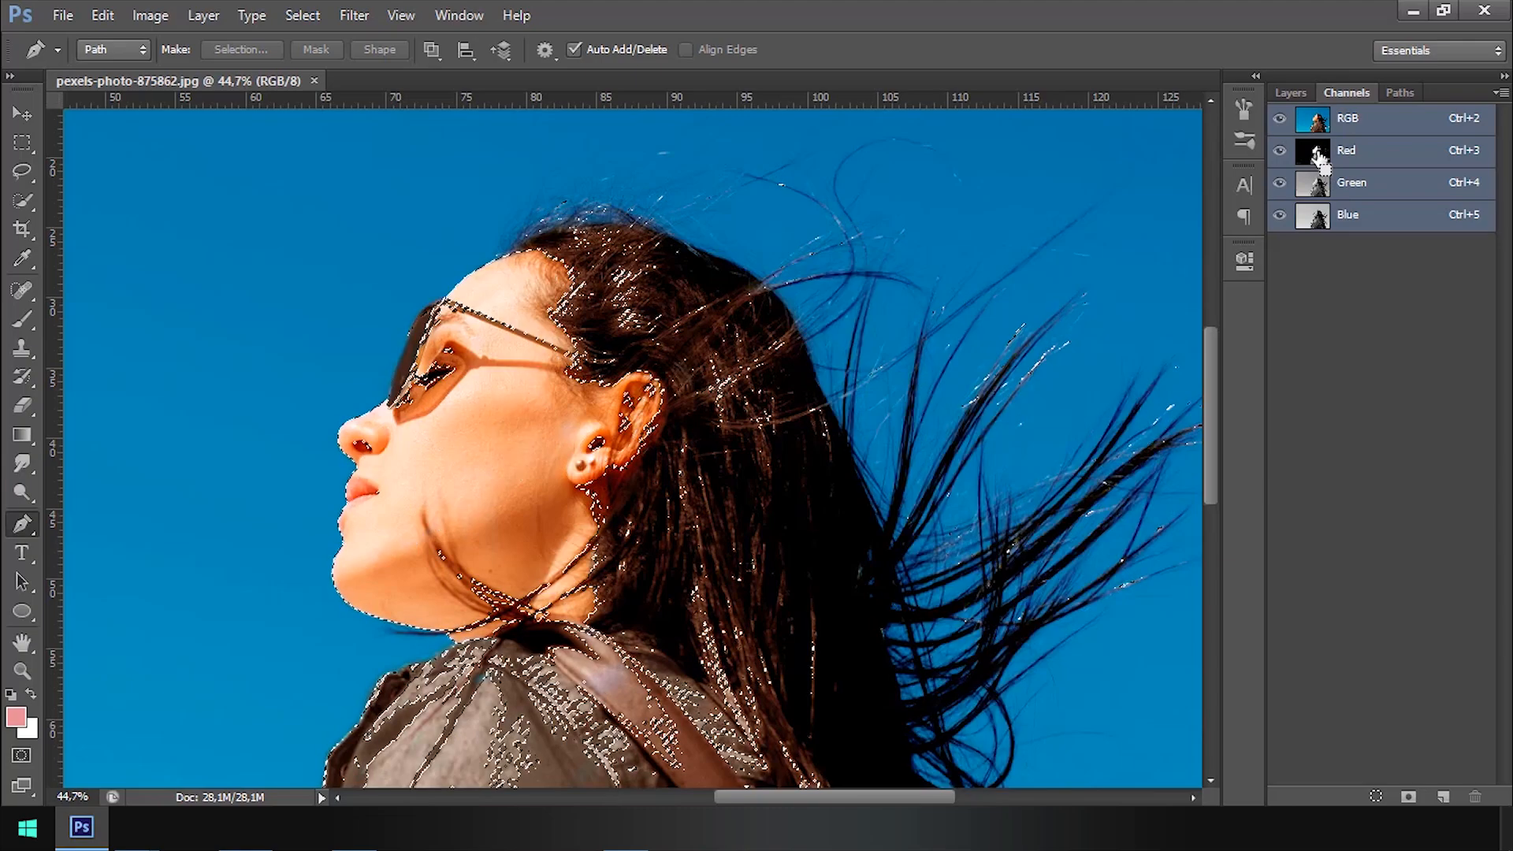
scroll(719, 347, up, 5)
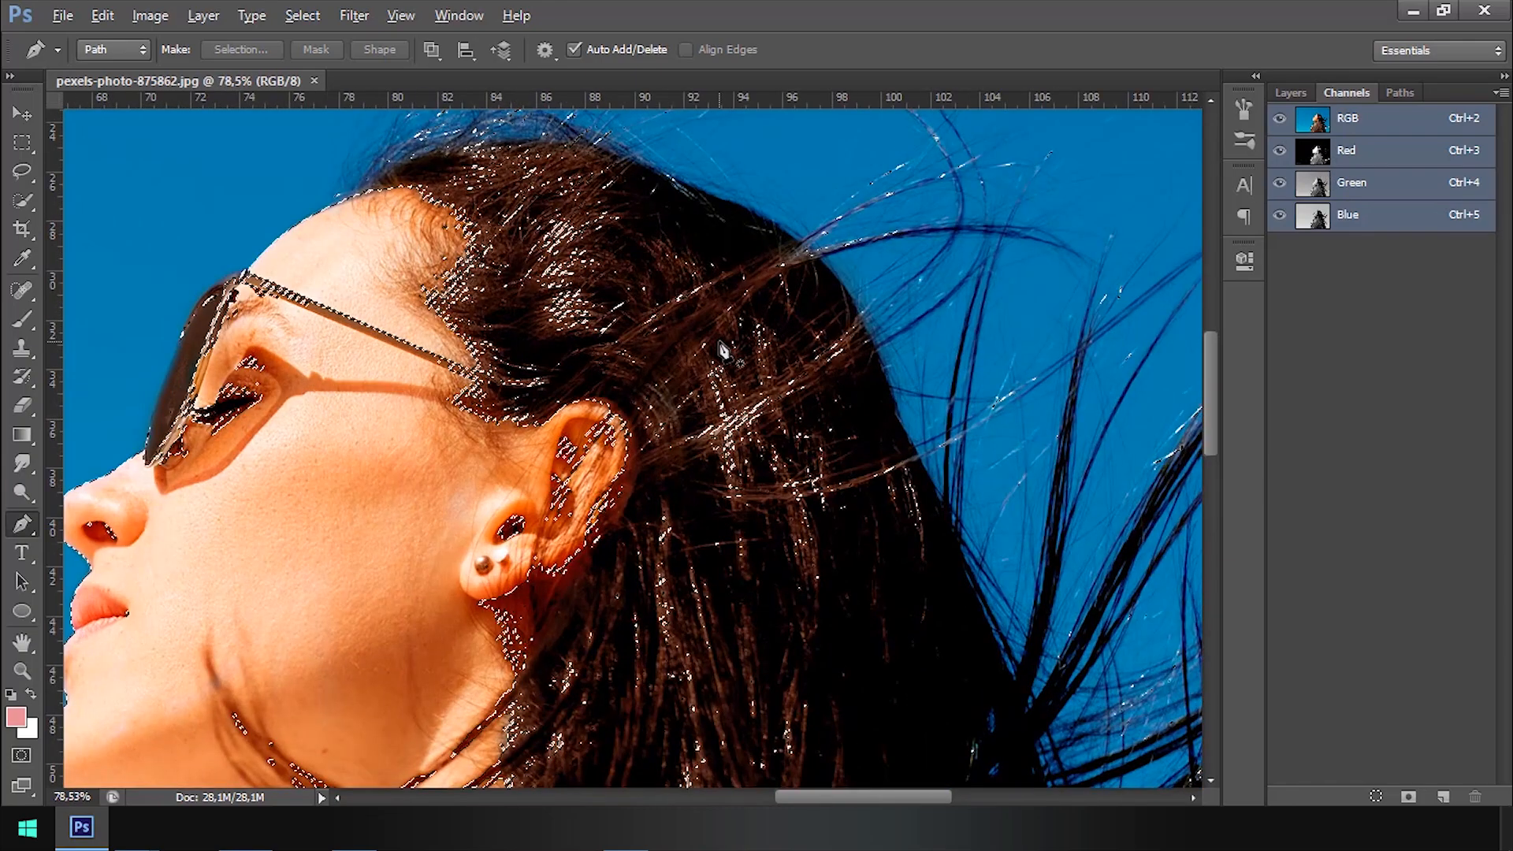
scroll(698, 355, down, 5)
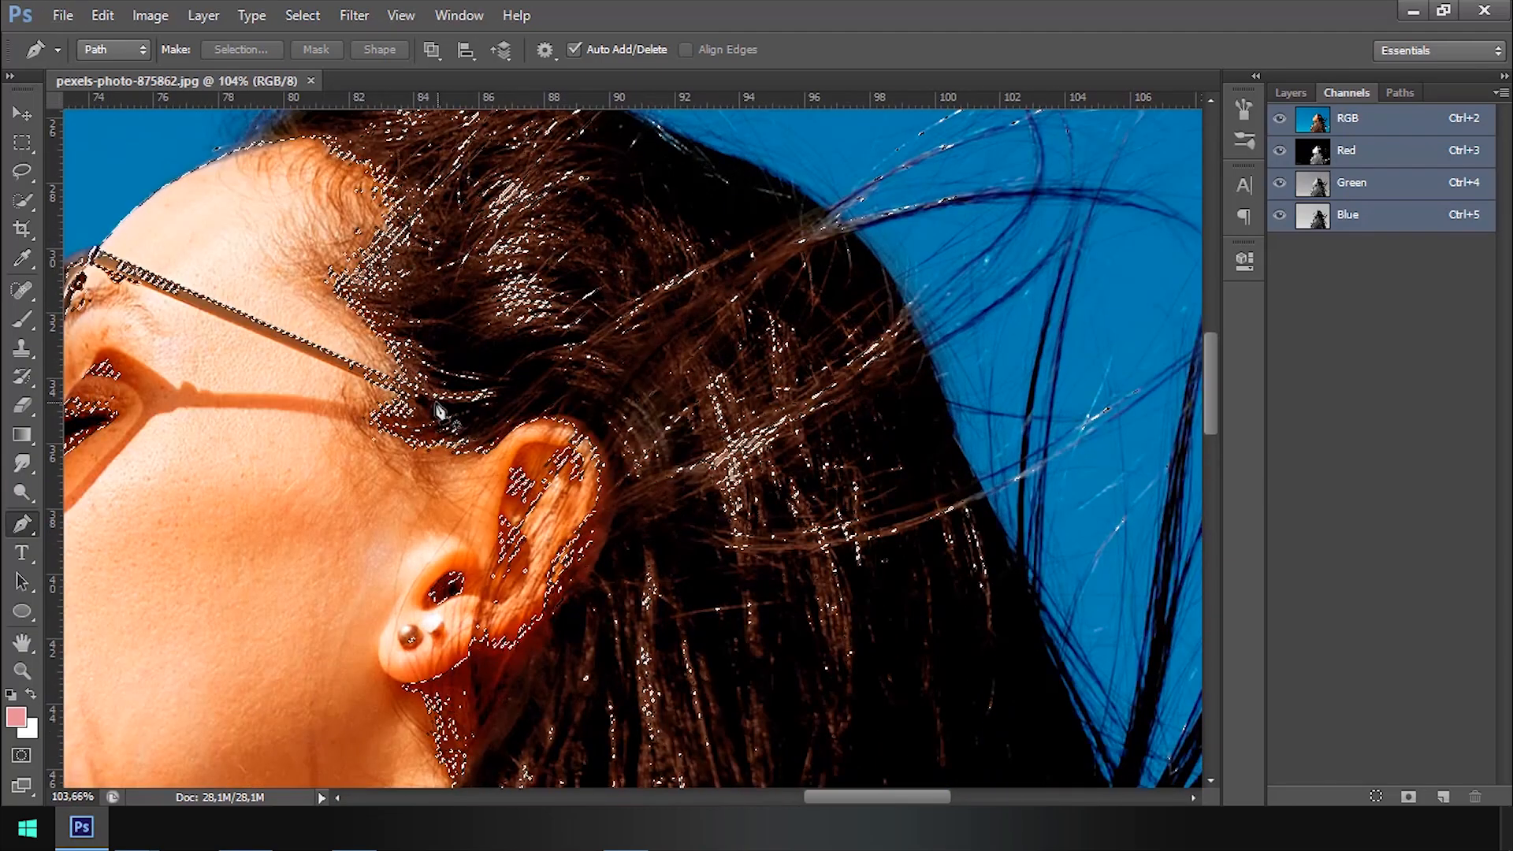
scroll(754, 315, down, 3)
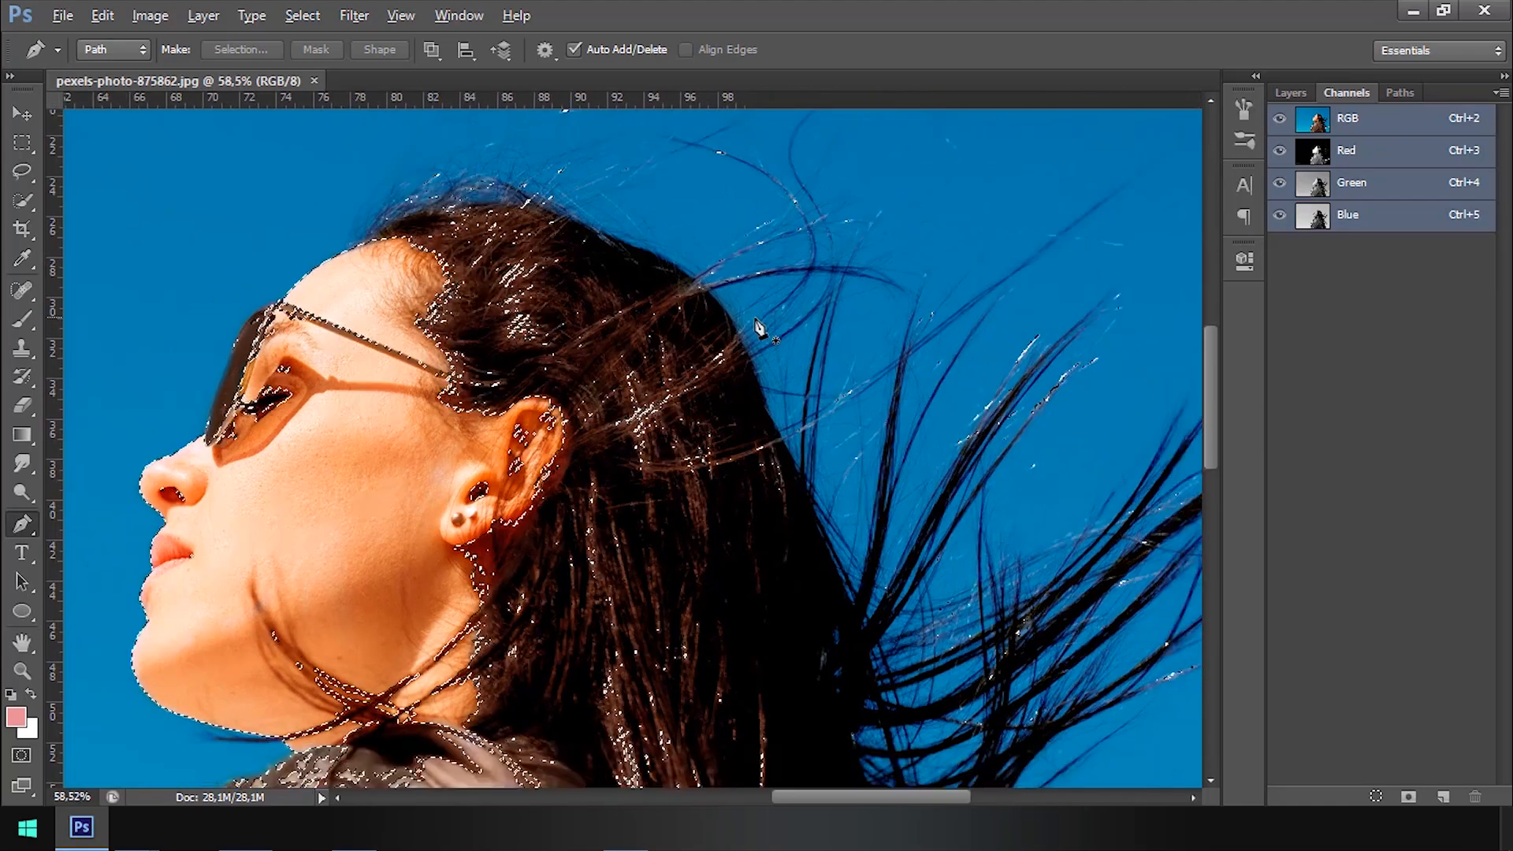
scroll(944, 274, down, 4)
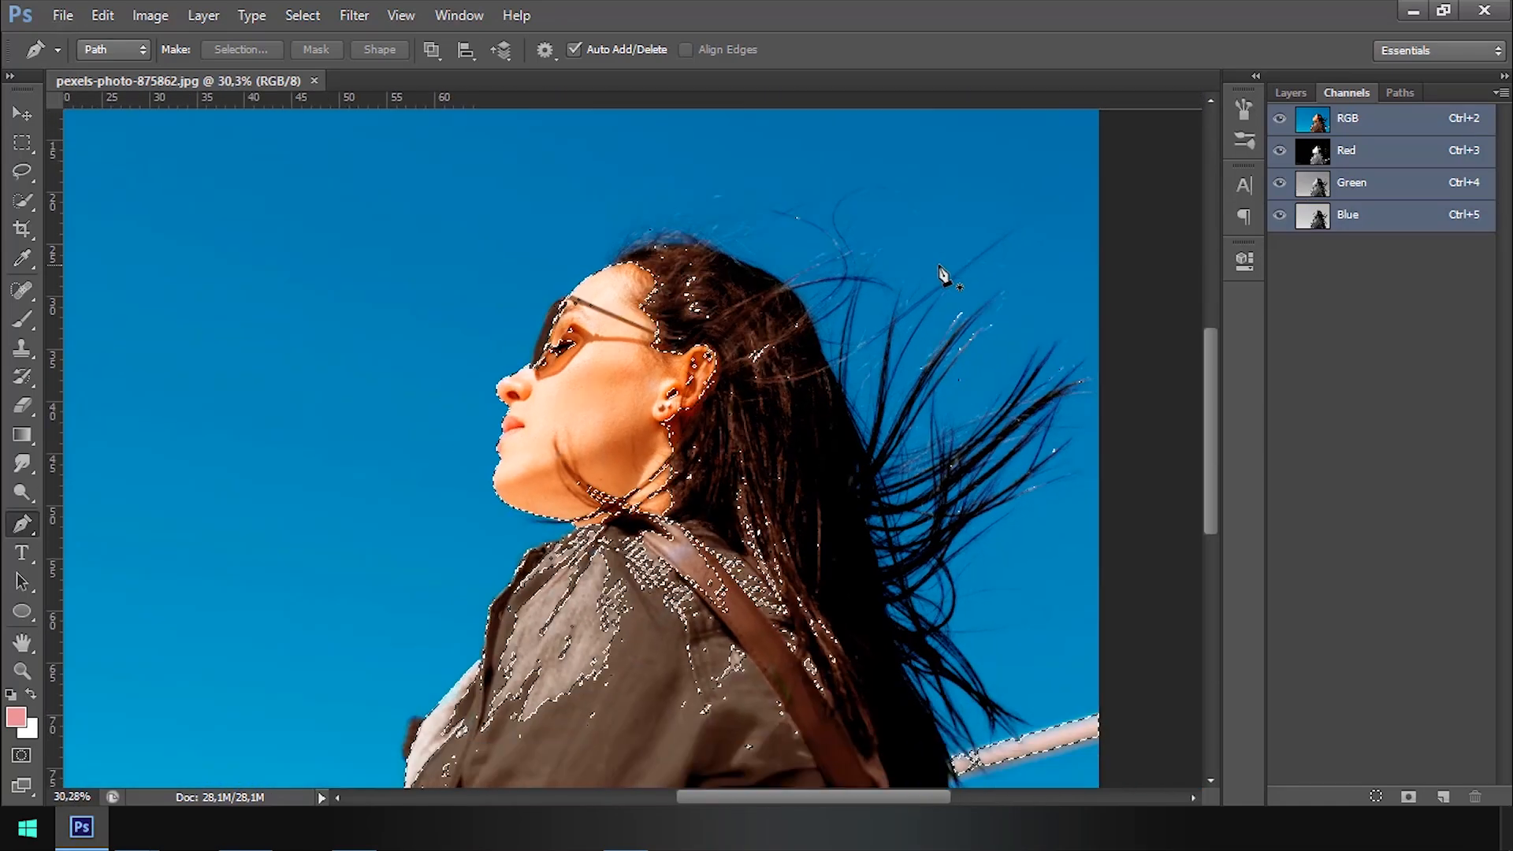
Step: Compare the Green and Blue channels, load the Blue channel as a selection and restore the RGB composite view
click(1362, 216)
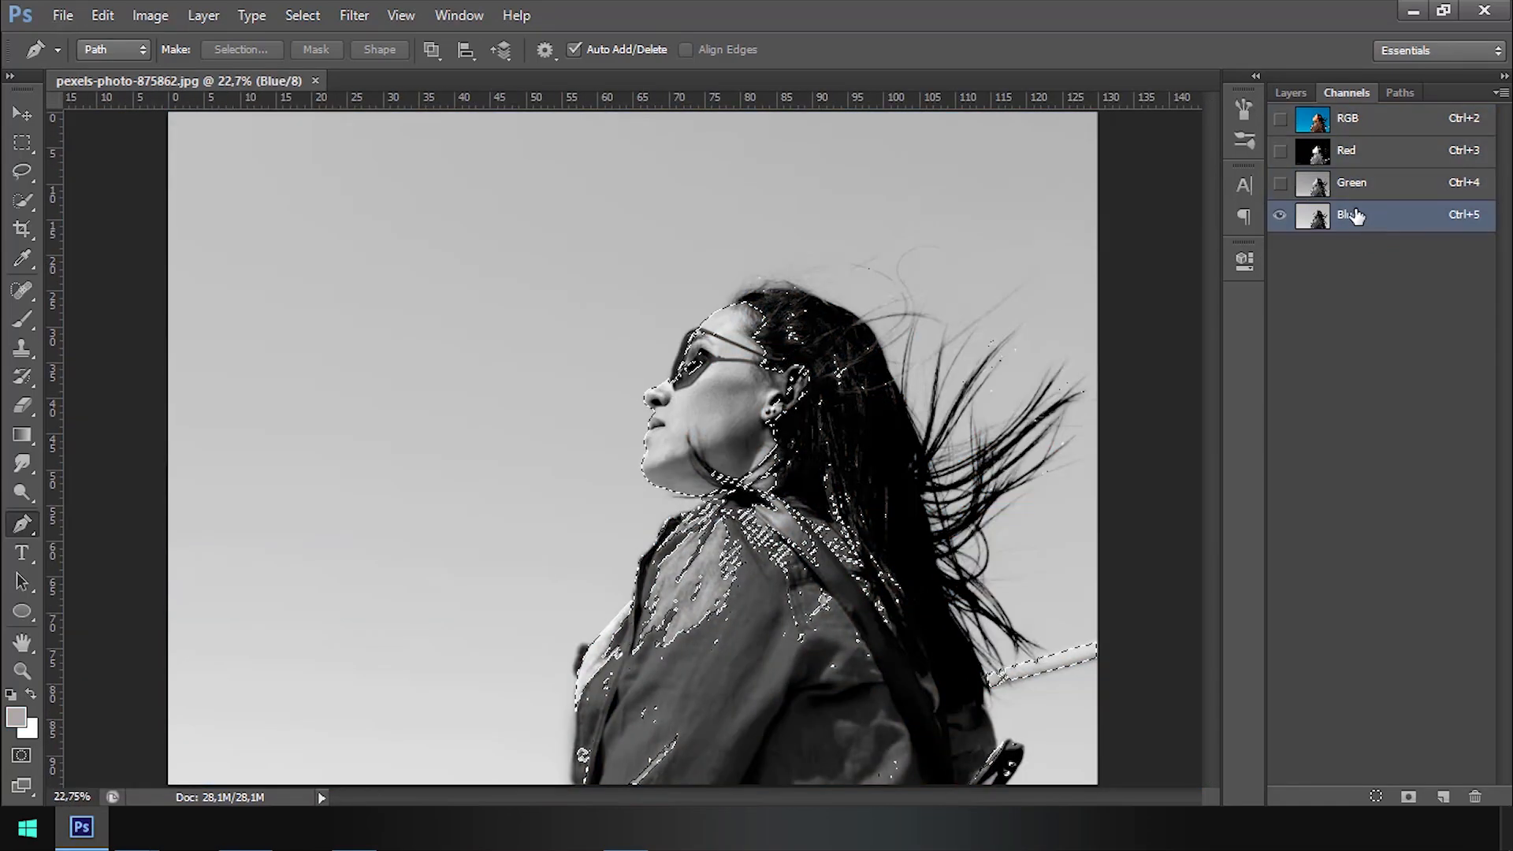
click(1350, 189)
click(1348, 215)
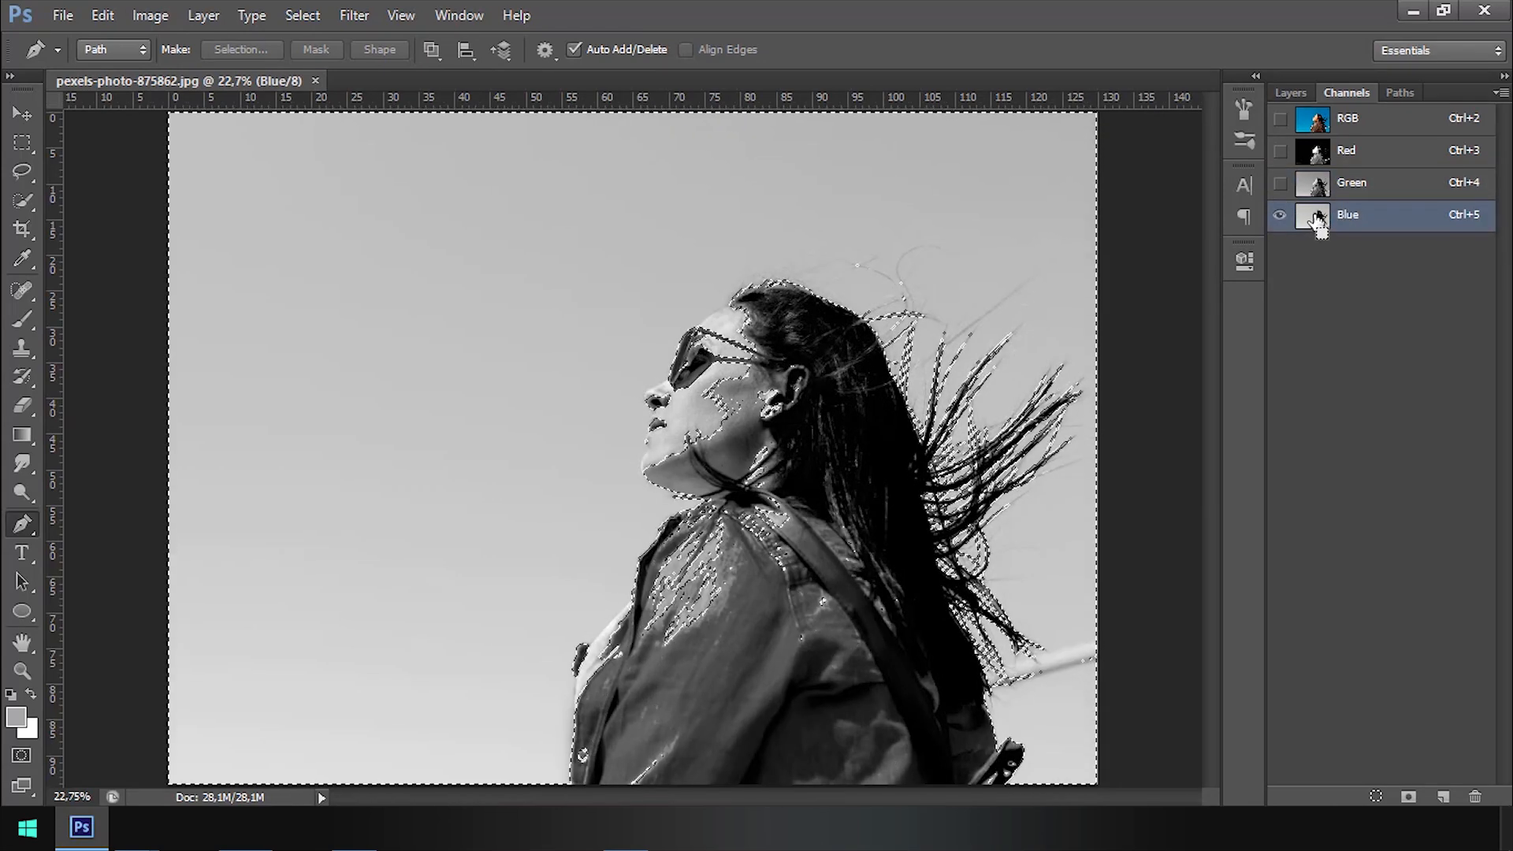
click(1374, 127)
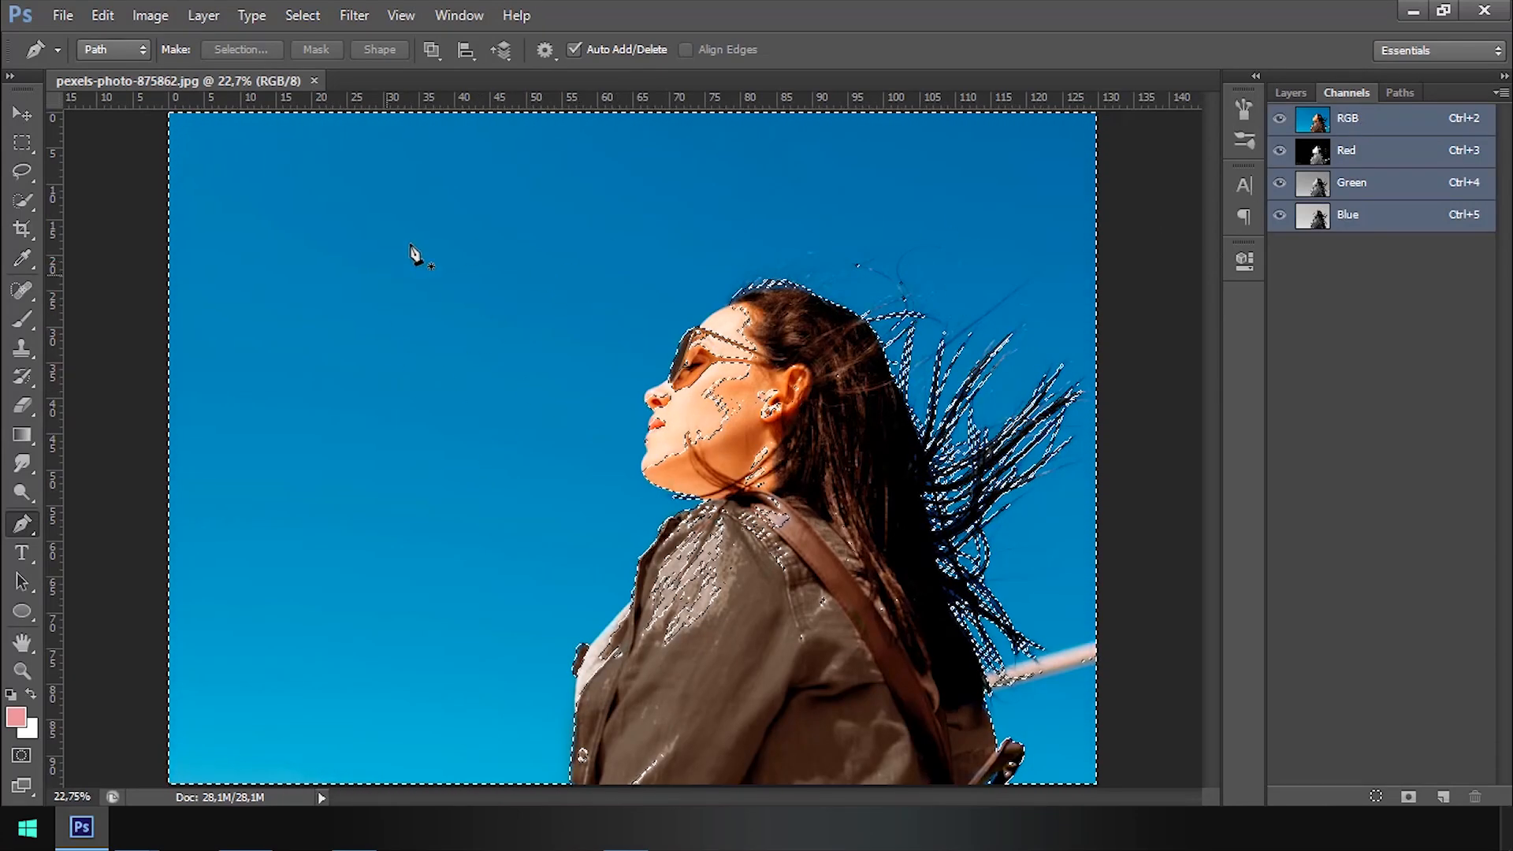
Step: Convert the locked Background into an editable layer, keeping the default name Layer 0
click(1300, 93)
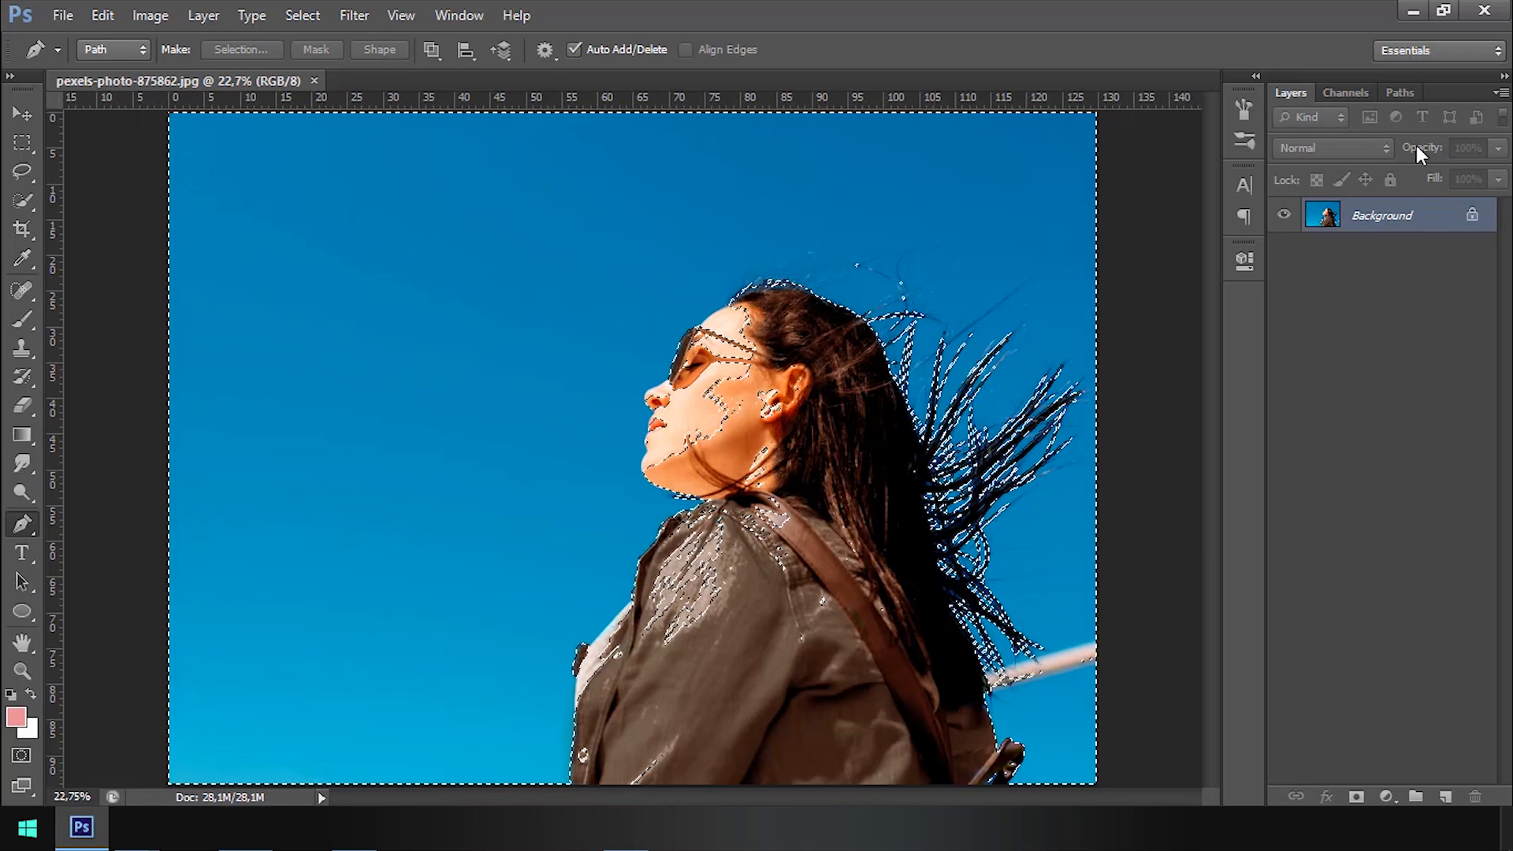
double_click(1473, 221)
click(942, 253)
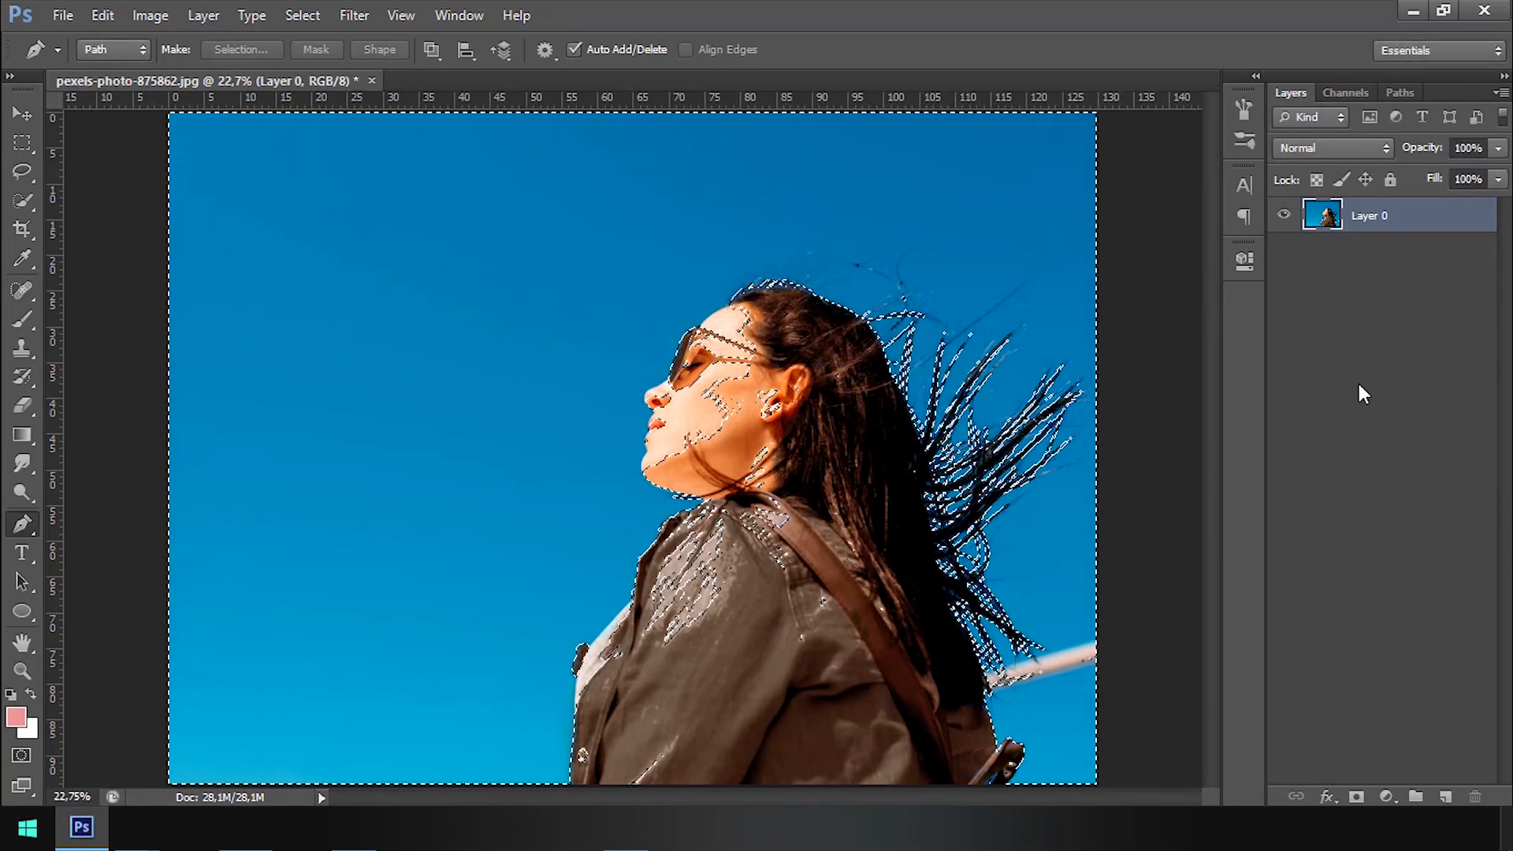
scroll(642, 252, down, 2)
scroll(642, 252, up, 1)
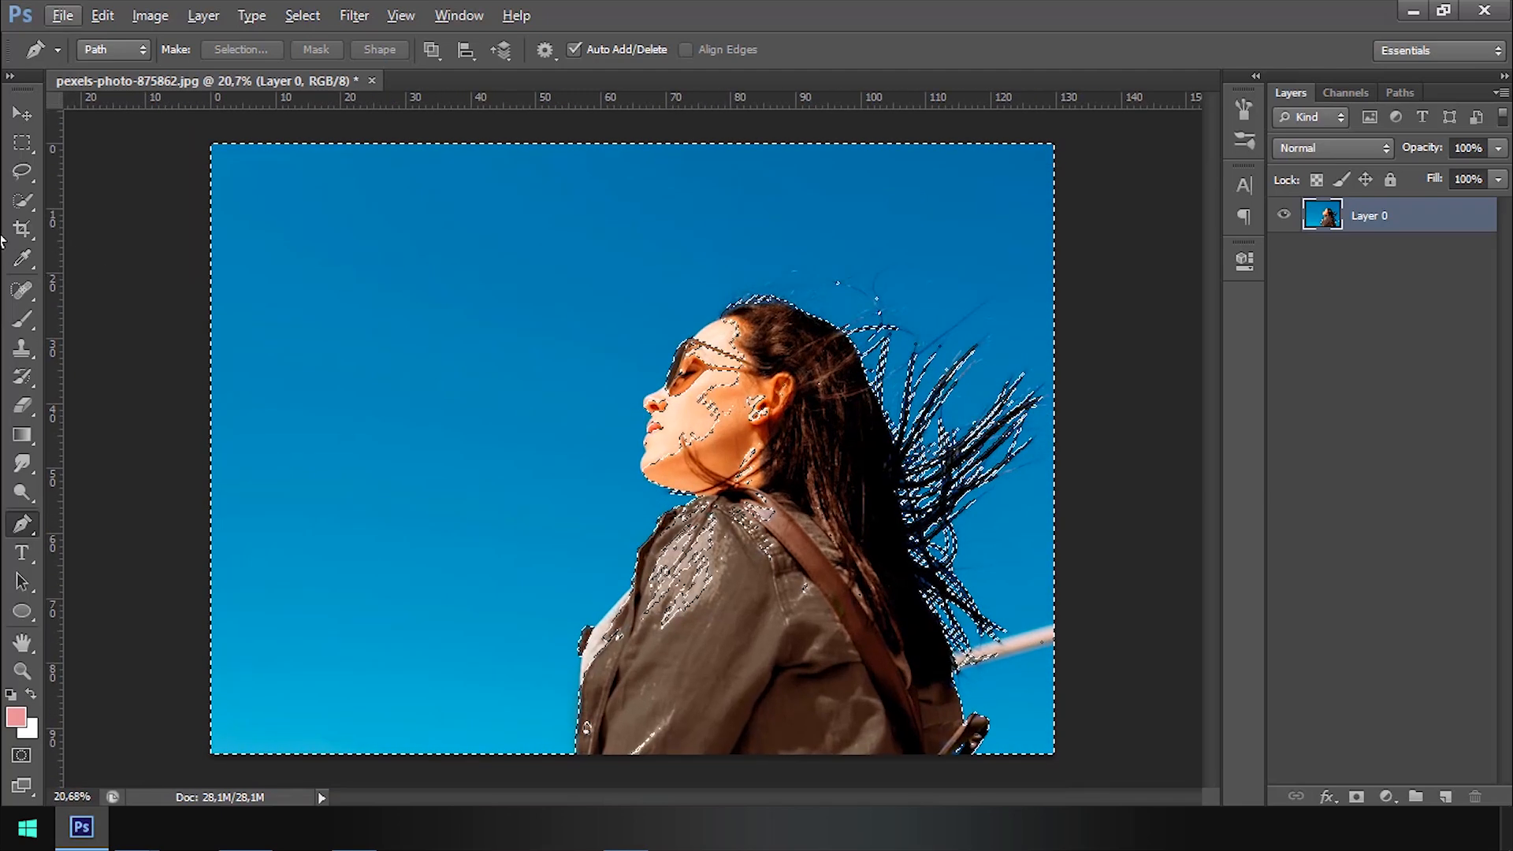
click(22, 143)
click(22, 180)
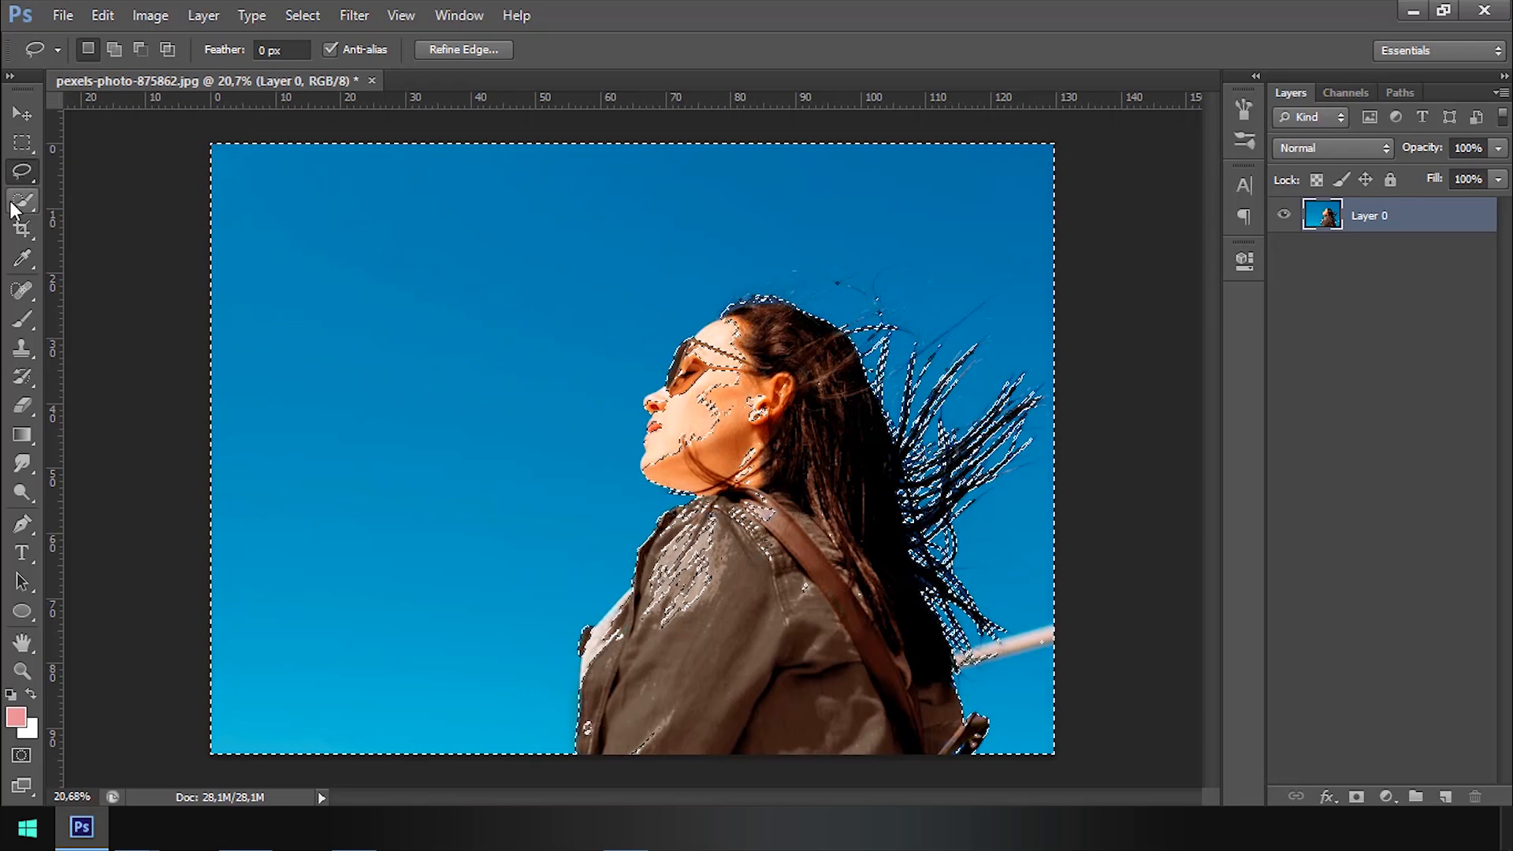
drag(22, 201, 75, 225)
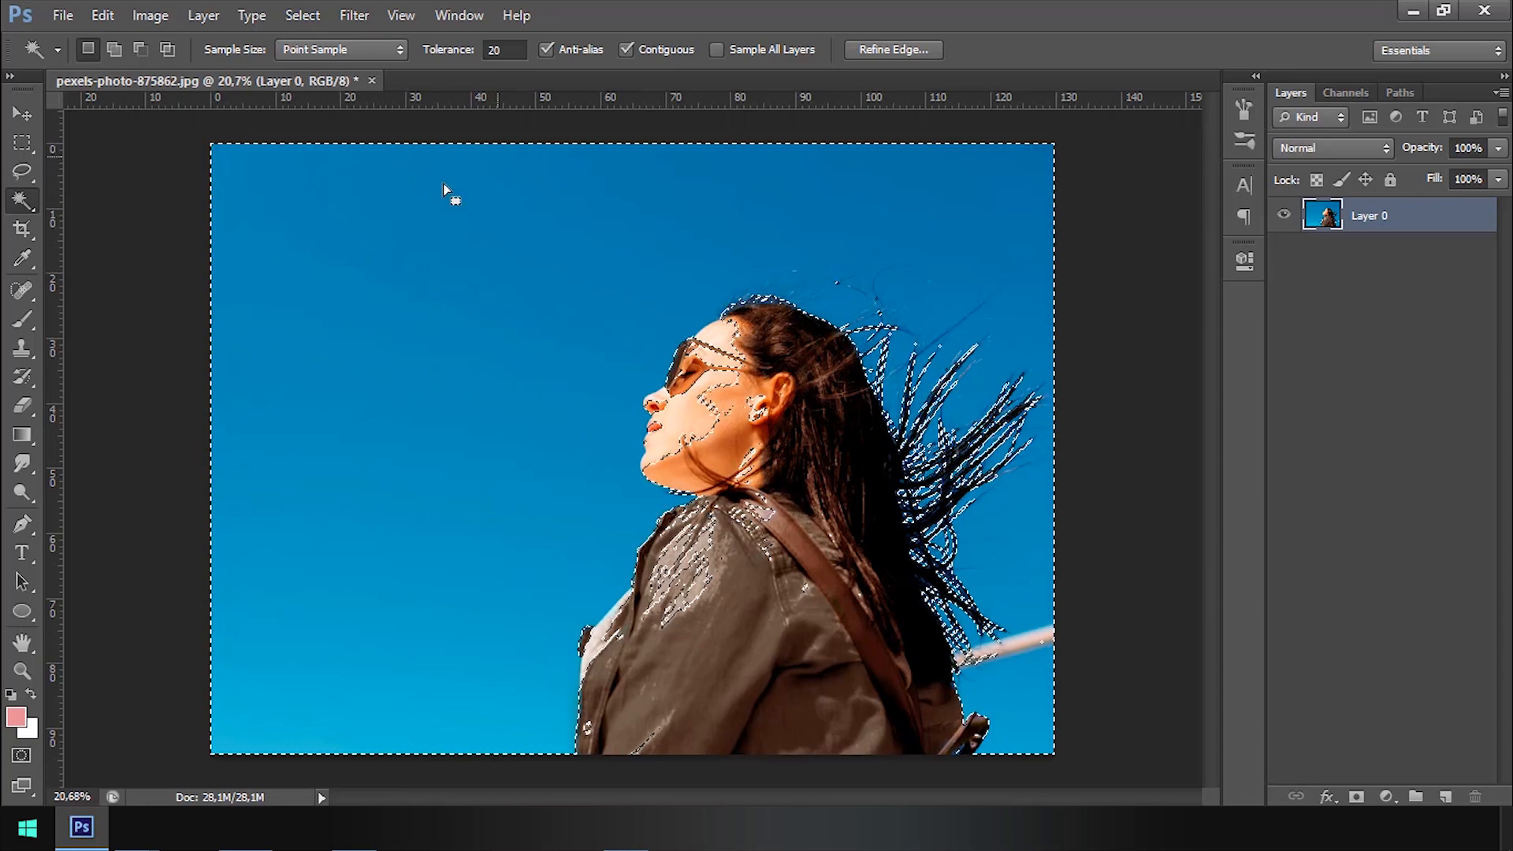
Step: Set the Eraser to 100% opacity and erase the selected sky around the looped strands on the lower hair
click(22, 406)
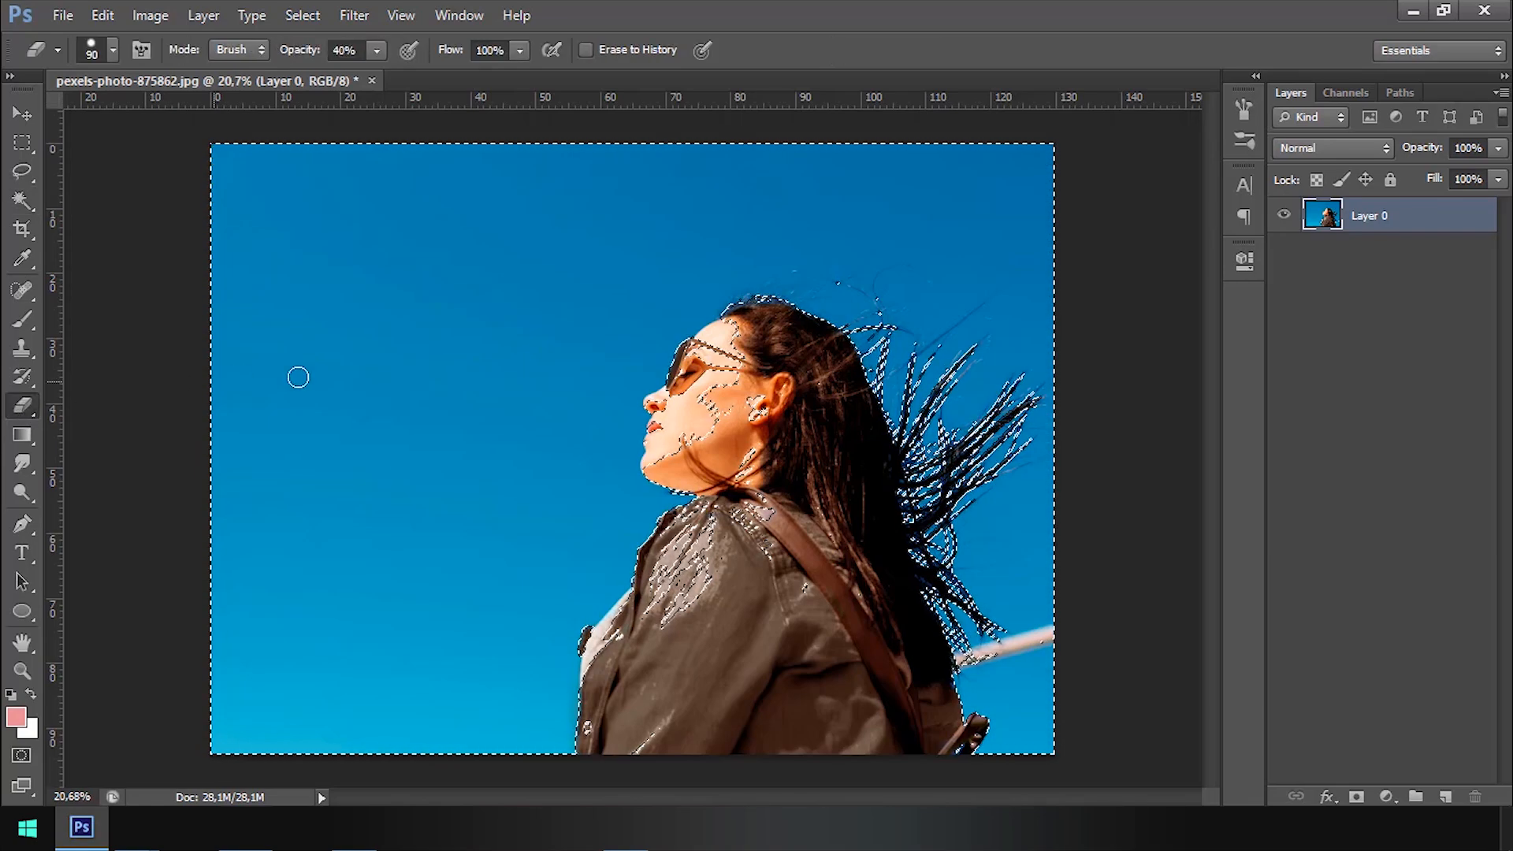
scroll(889, 496, up, 5)
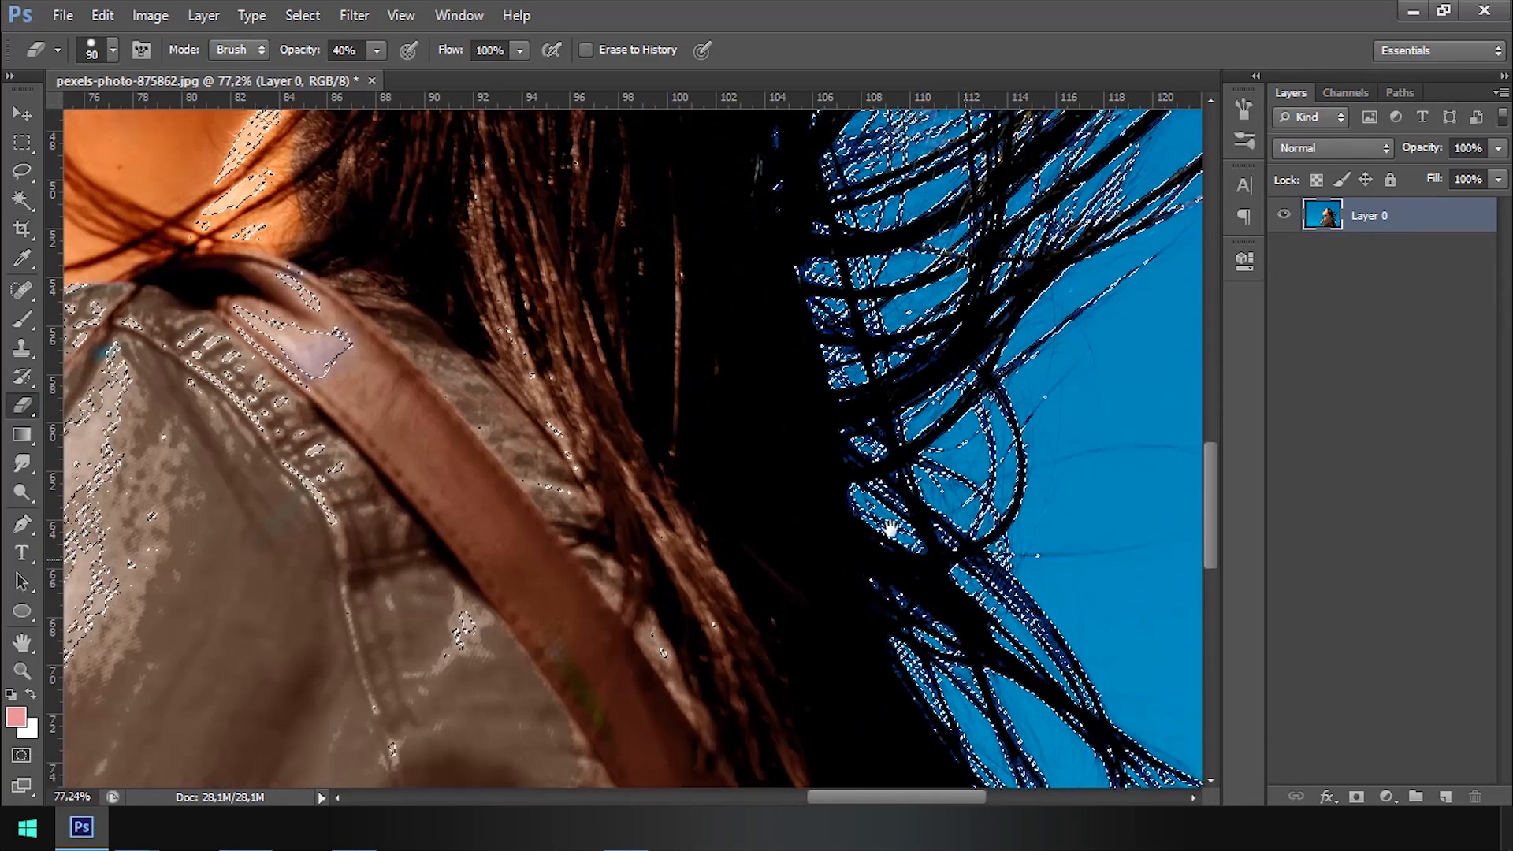
mouse_move(756, 399)
mouse_down()
mouse_move(696, 368)
mouse_move(757, 399)
mouse_move(855, 504)
mouse_up()
click(699, 321)
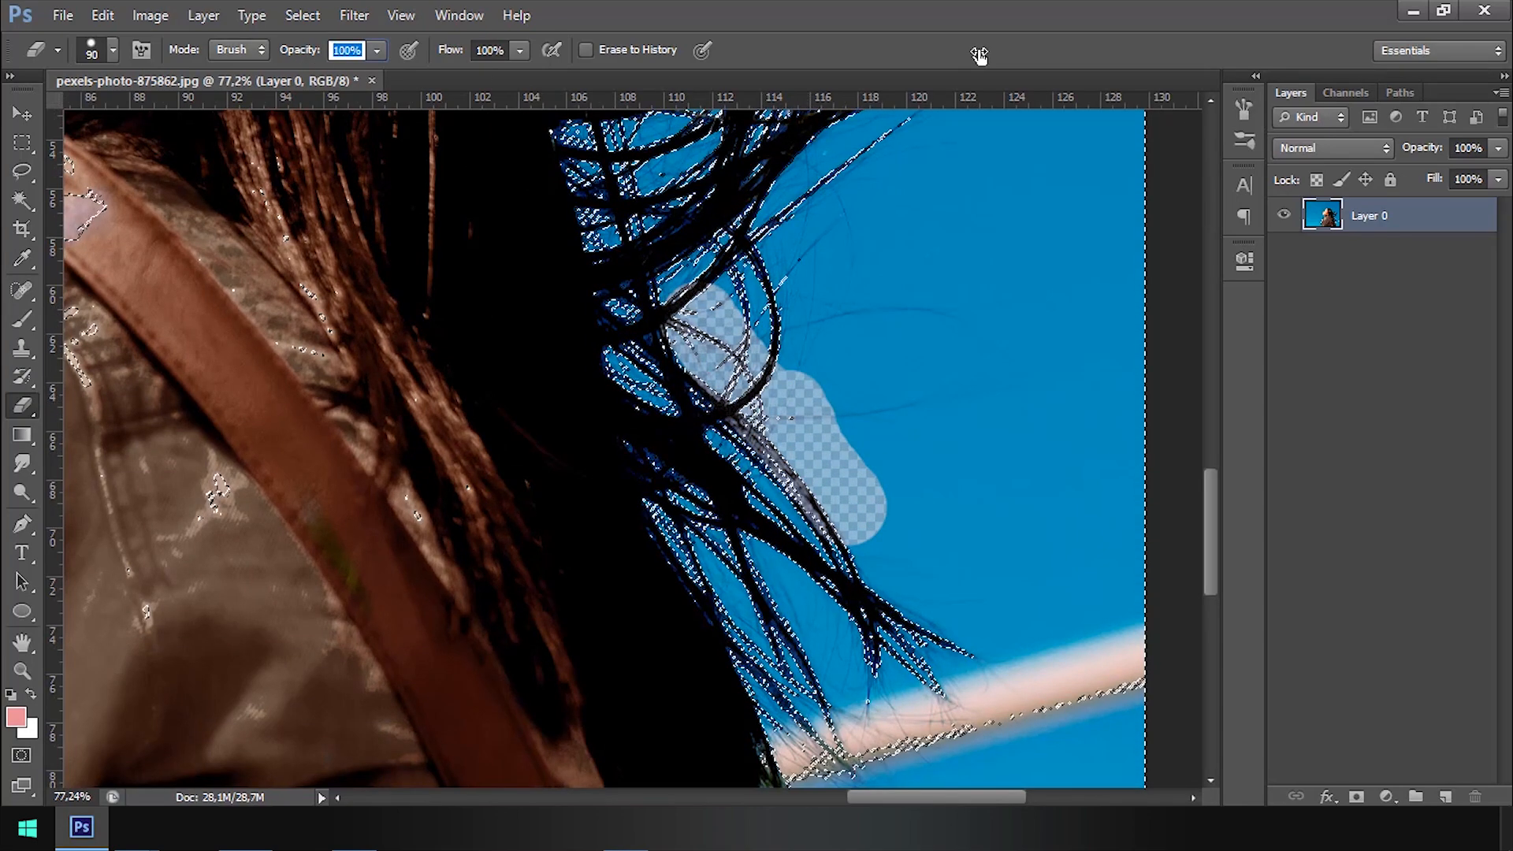
drag(776, 232, 753, 379)
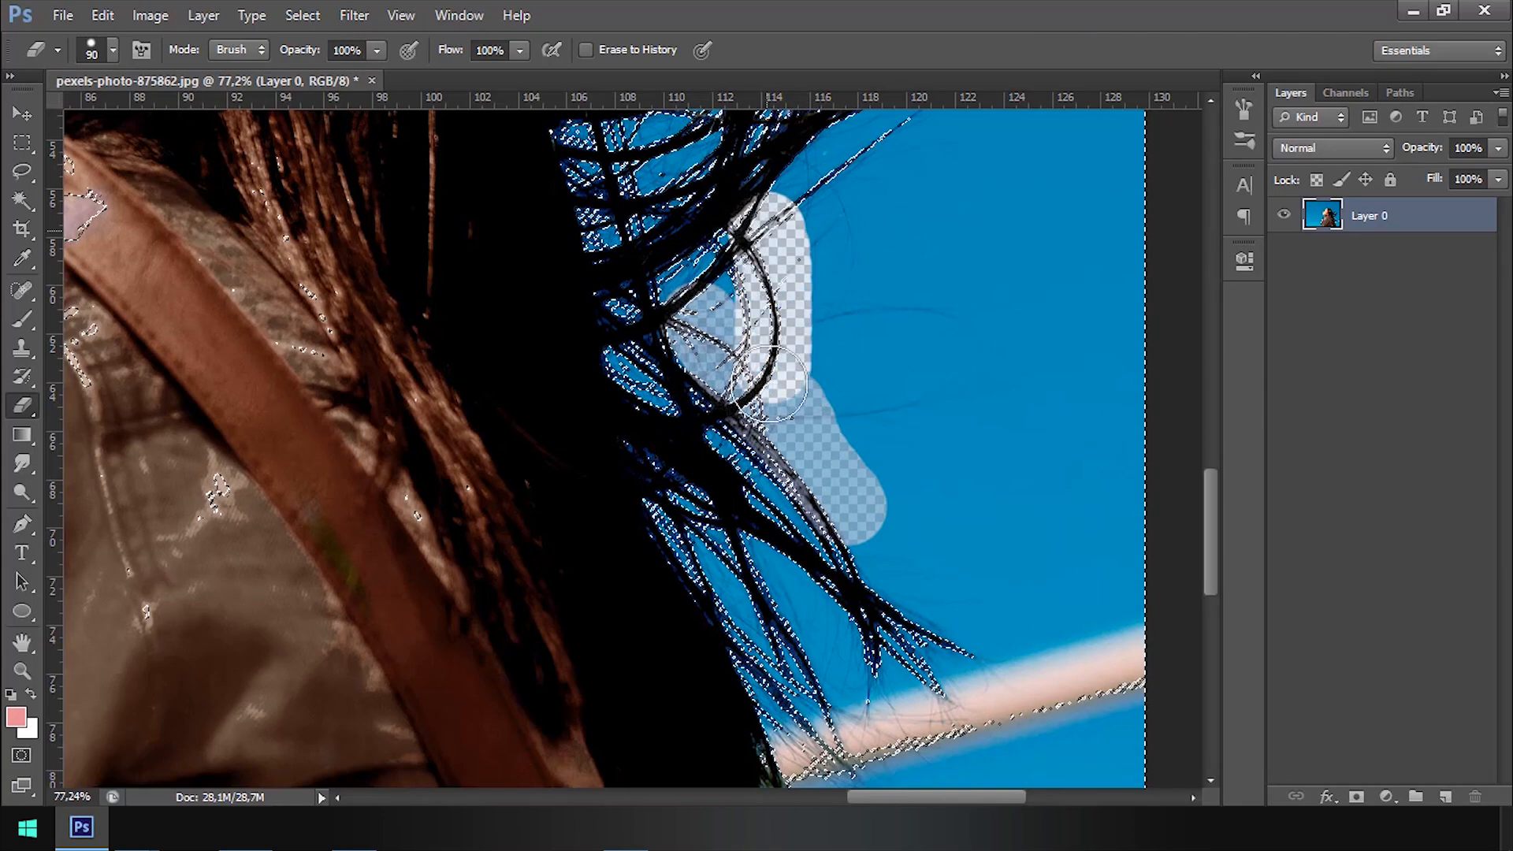
drag(637, 312, 733, 489)
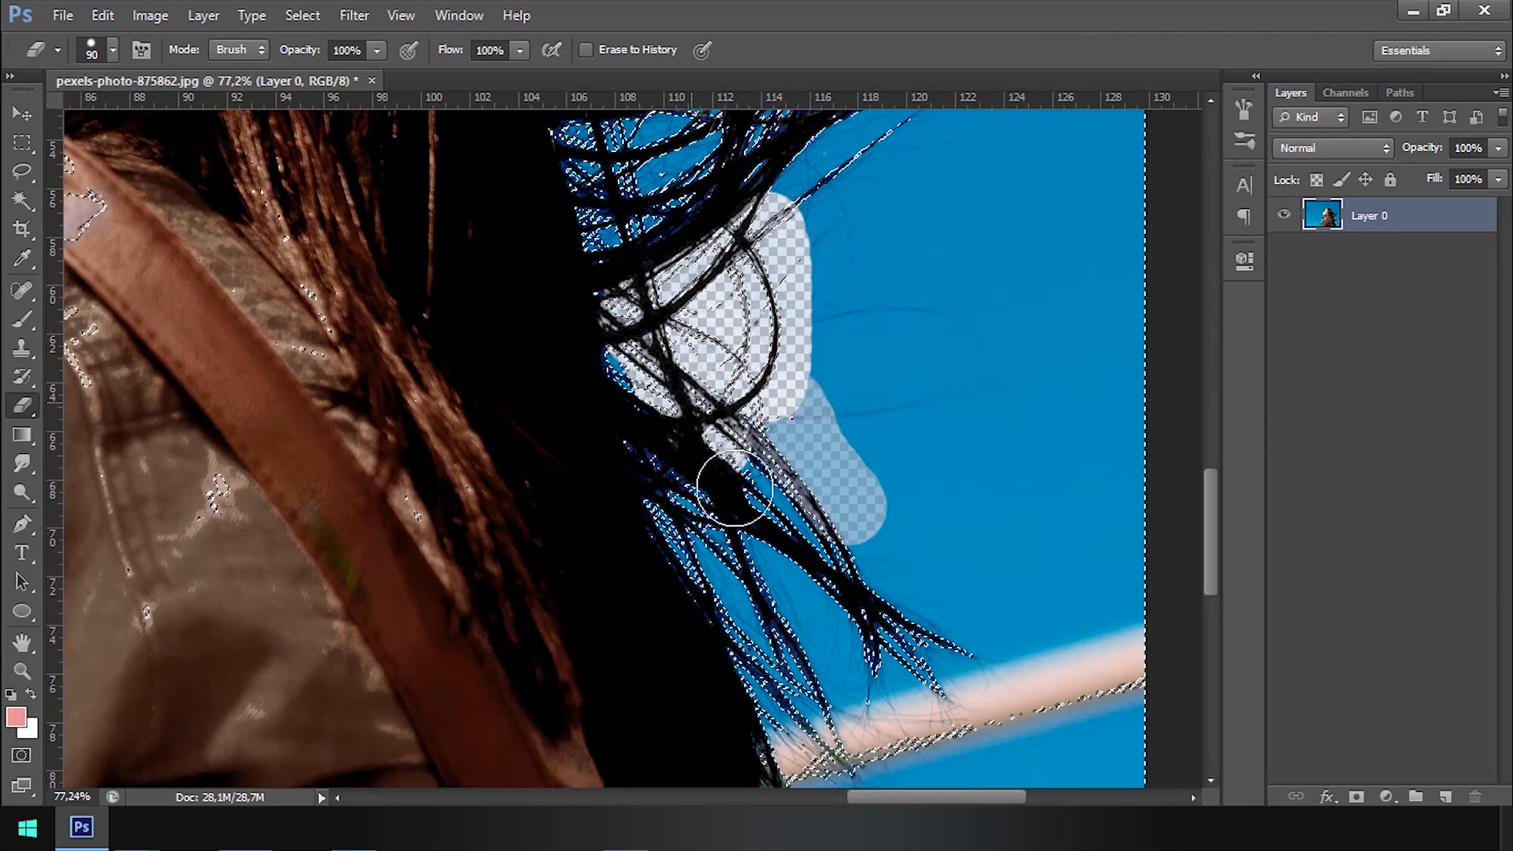
mouse_move(781, 574)
mouse_down()
mouse_move(812, 630)
mouse_move(867, 593)
mouse_move(656, 351)
mouse_up()
Step: Erase the blue sky between the lowest strands, down to the hair tips near the pale bar
scroll(865, 592, up, 8)
mouse_move(571, 283)
mouse_down()
mouse_move(859, 571)
mouse_move(1000, 682)
mouse_move(864, 527)
mouse_up()
mouse_move(524, 253)
mouse_down()
mouse_move(619, 662)
mouse_move(534, 523)
mouse_move(496, 497)
mouse_up()
scroll(534, 527, down, 5)
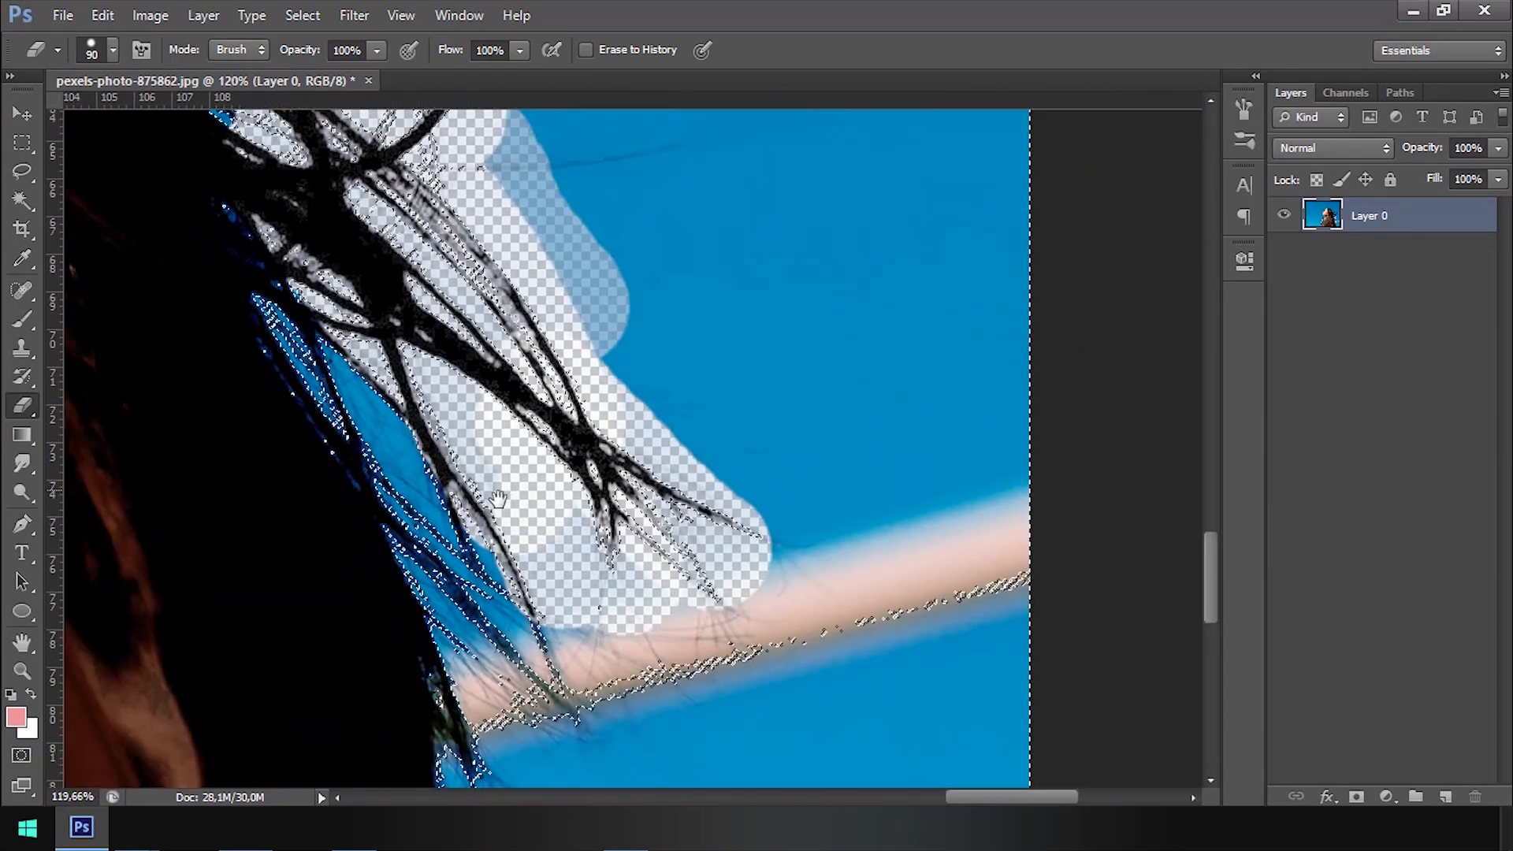
mouse_move(401, 387)
mouse_down()
mouse_move(499, 508)
mouse_move(523, 573)
mouse_move(457, 509)
mouse_up()
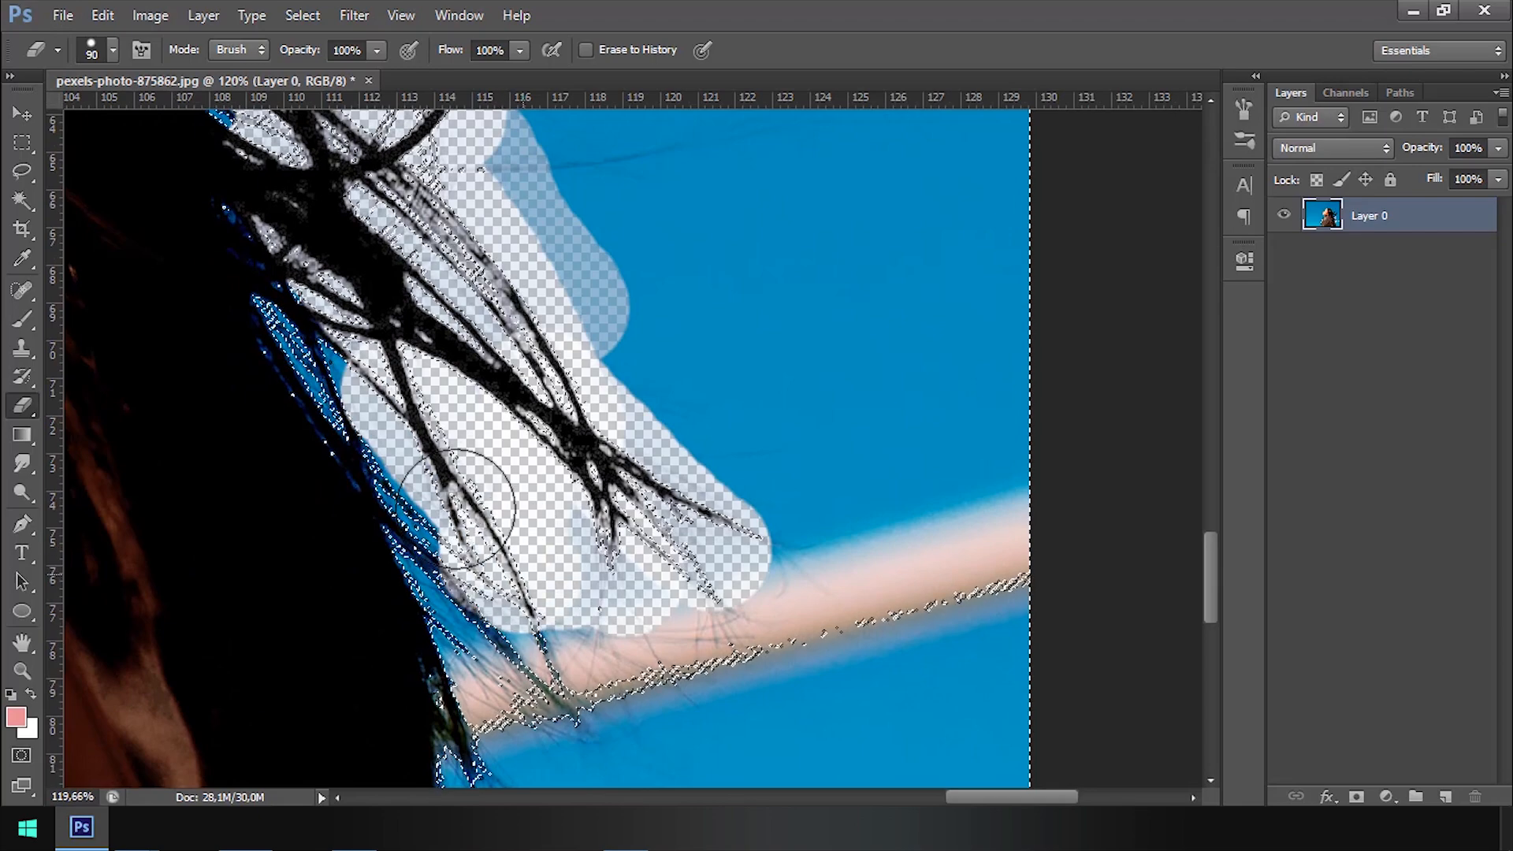
mouse_move(361, 386)
mouse_down()
mouse_move(593, 651)
mouse_move(498, 308)
mouse_up()
Step: Erase the sky between the horizontal mid-length strands and along the underside of the windblown hair
scroll(595, 411, down, 4)
drag(595, 406, 727, 562)
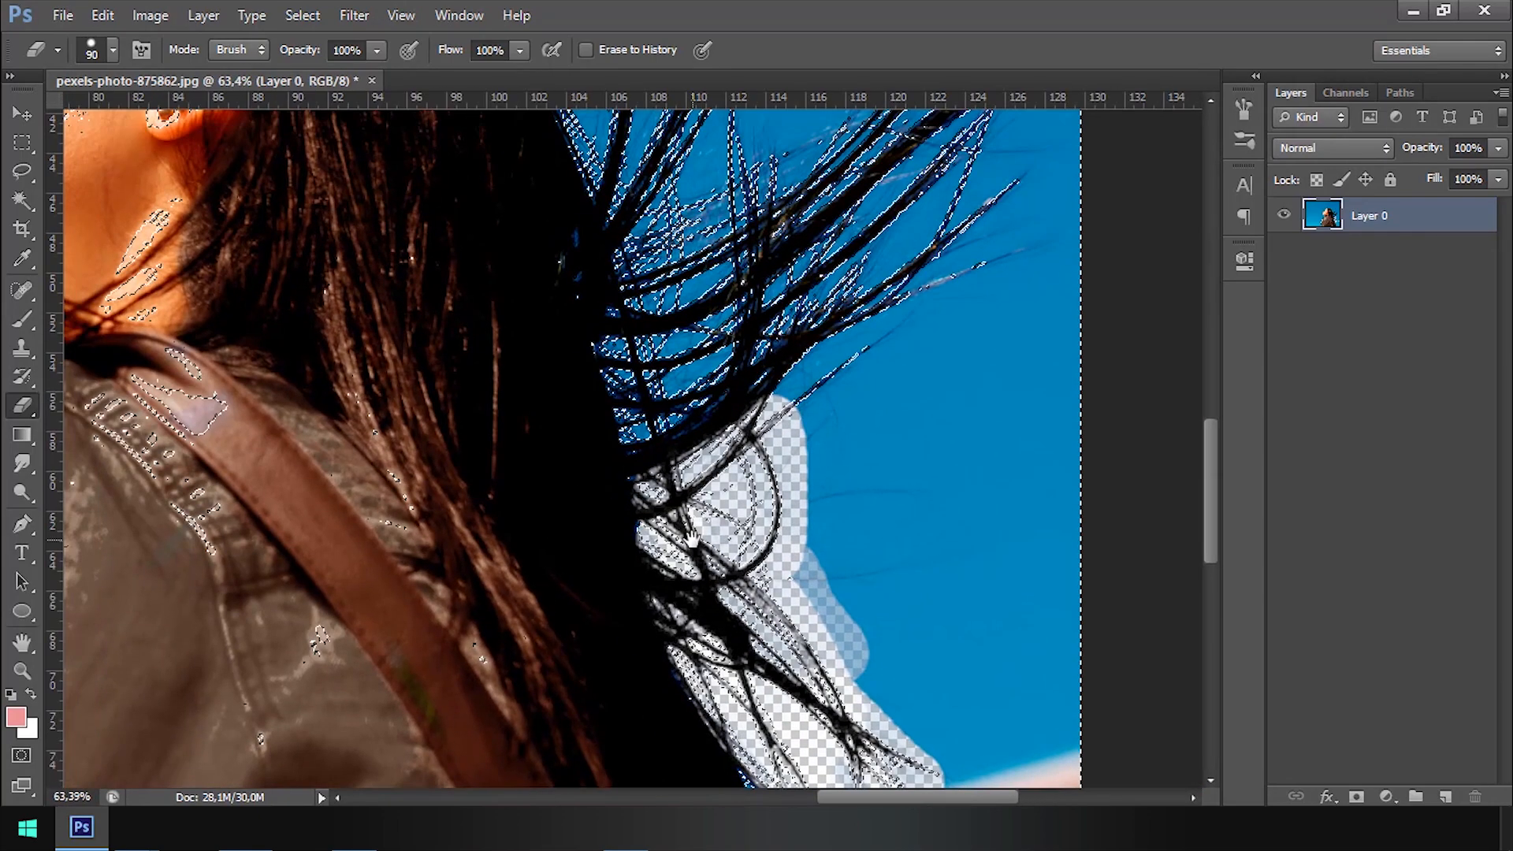
drag(656, 457, 630, 402)
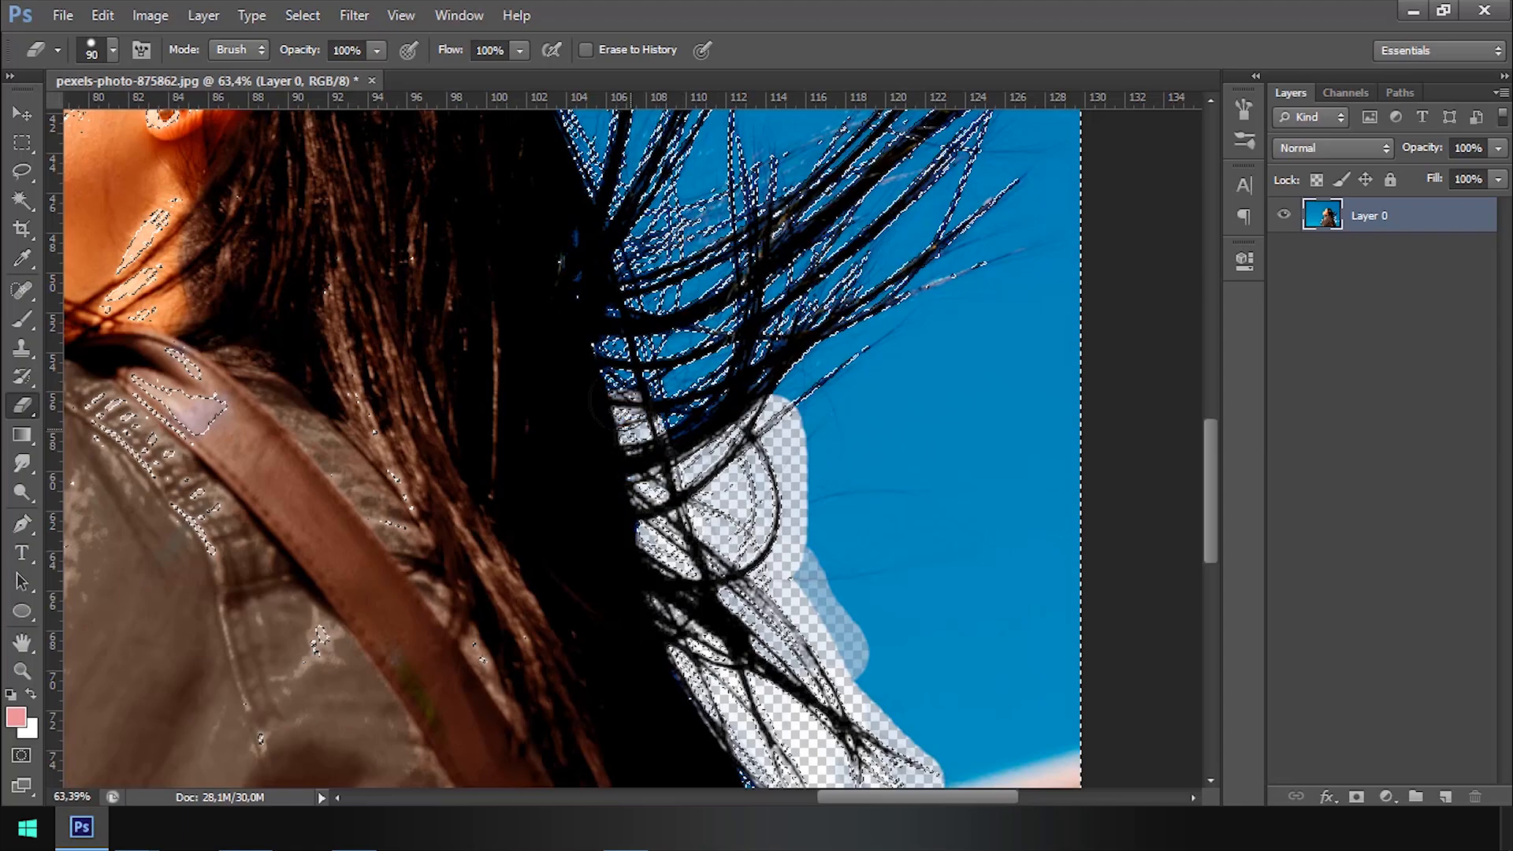
mouse_move(610, 264)
mouse_down()
mouse_move(666, 359)
mouse_move(628, 530)
mouse_up()
mouse_move(697, 493)
mouse_down()
mouse_move(922, 280)
mouse_move(793, 480)
mouse_up()
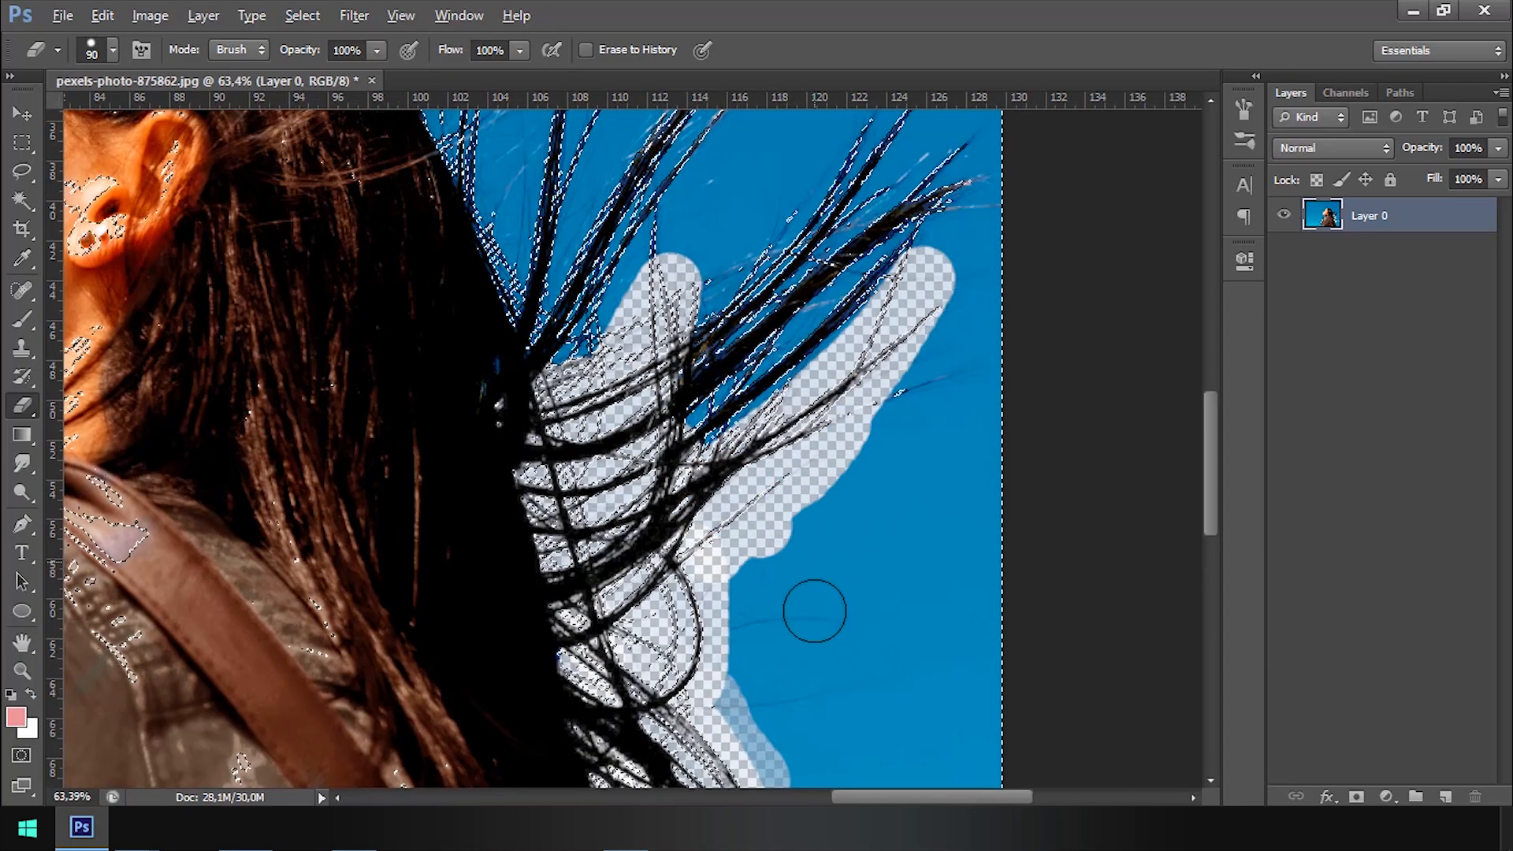
Step: Erase the faint-haired sky beside the curved hair loop and clear the remaining haze inside the loop
scroll(814, 611, up, 5)
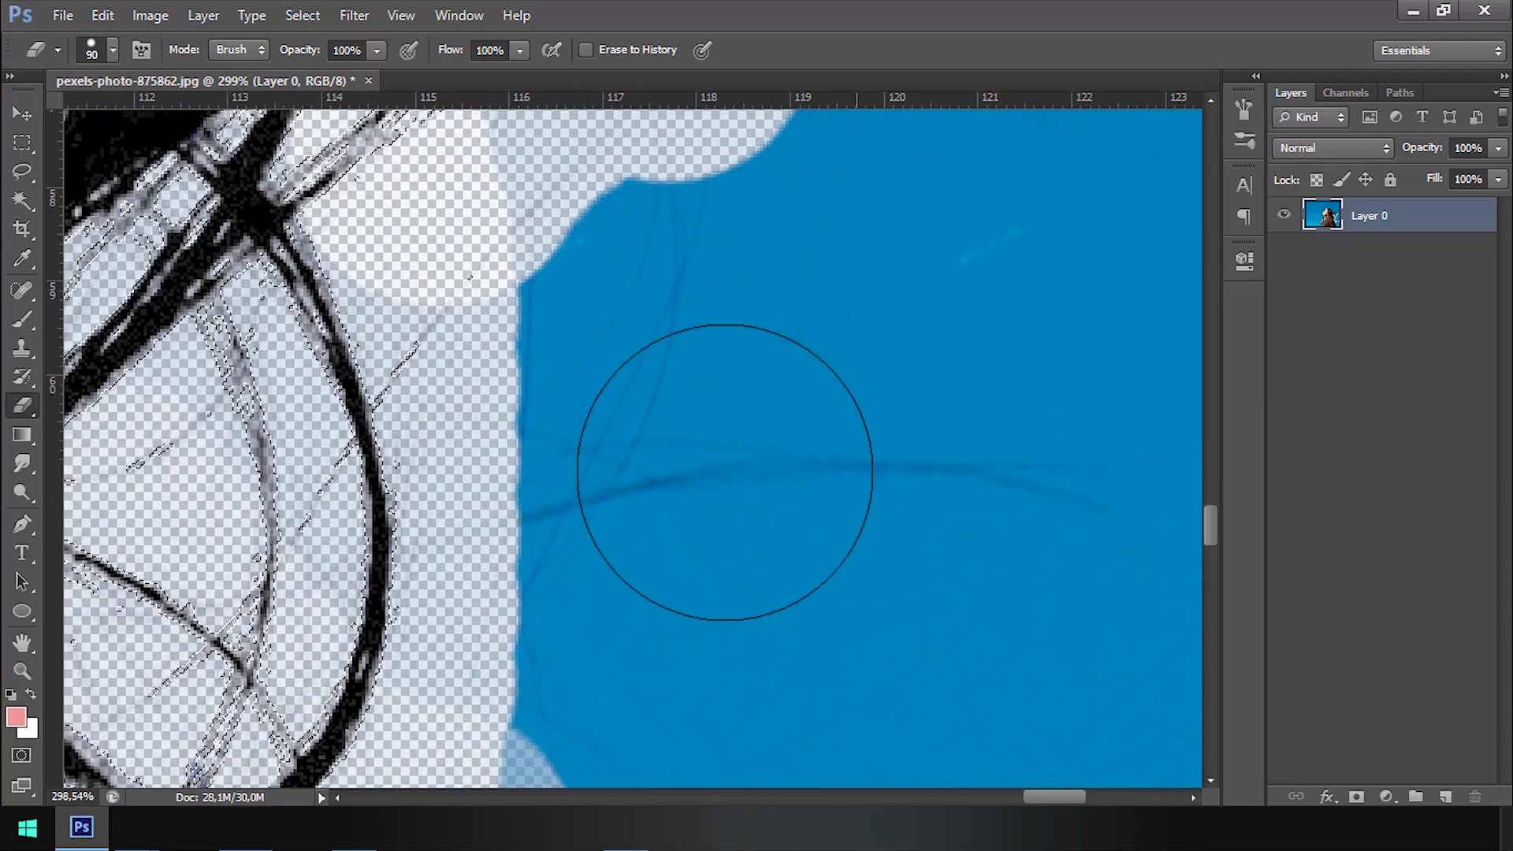
scroll(612, 489, up, 3)
scroll(693, 480, down, 2)
click(857, 387)
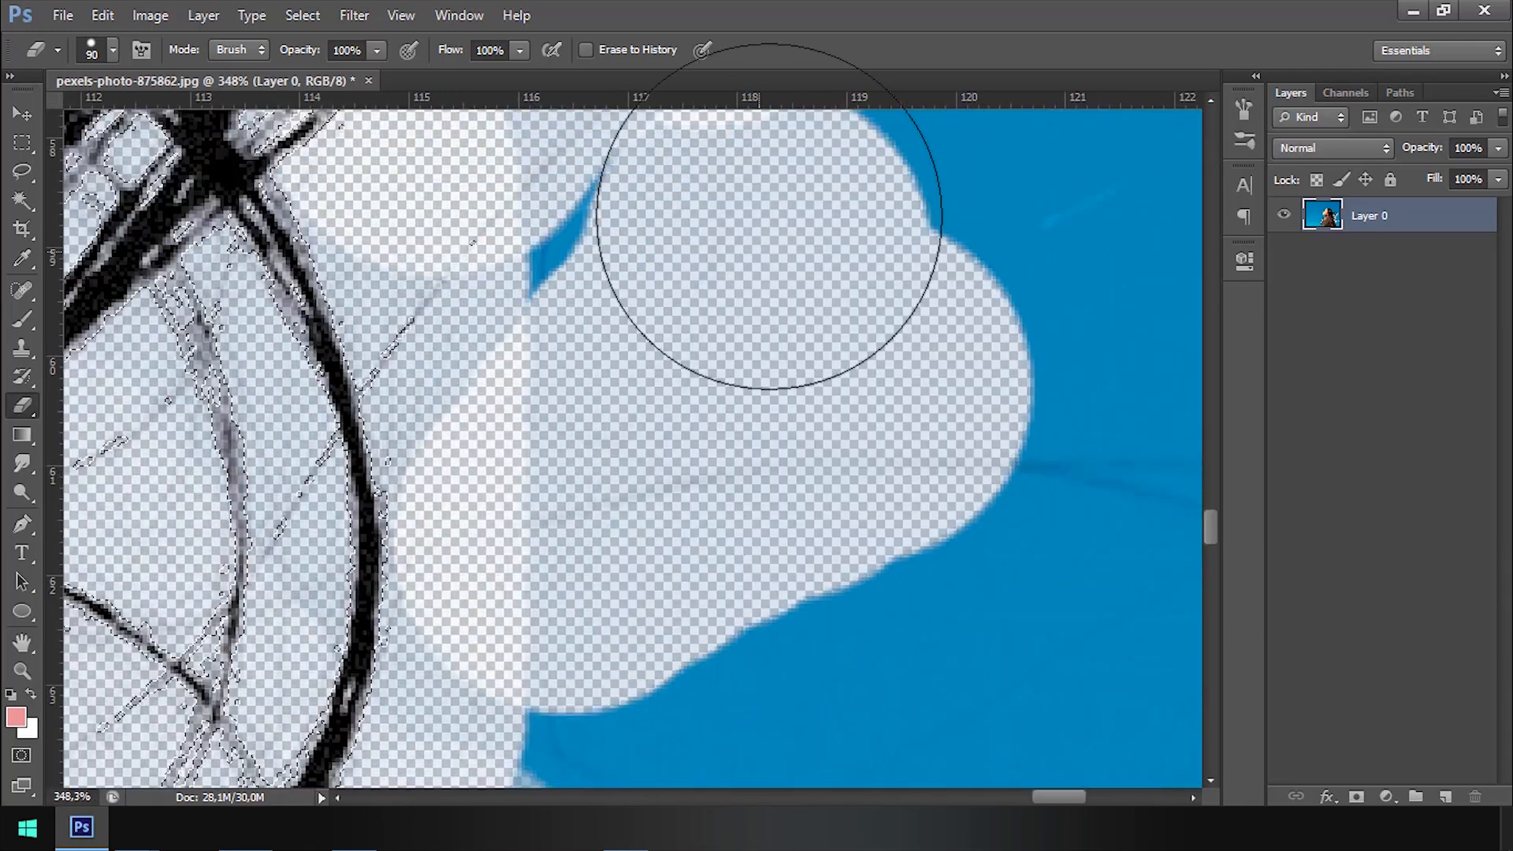
scroll(831, 456, down, 4)
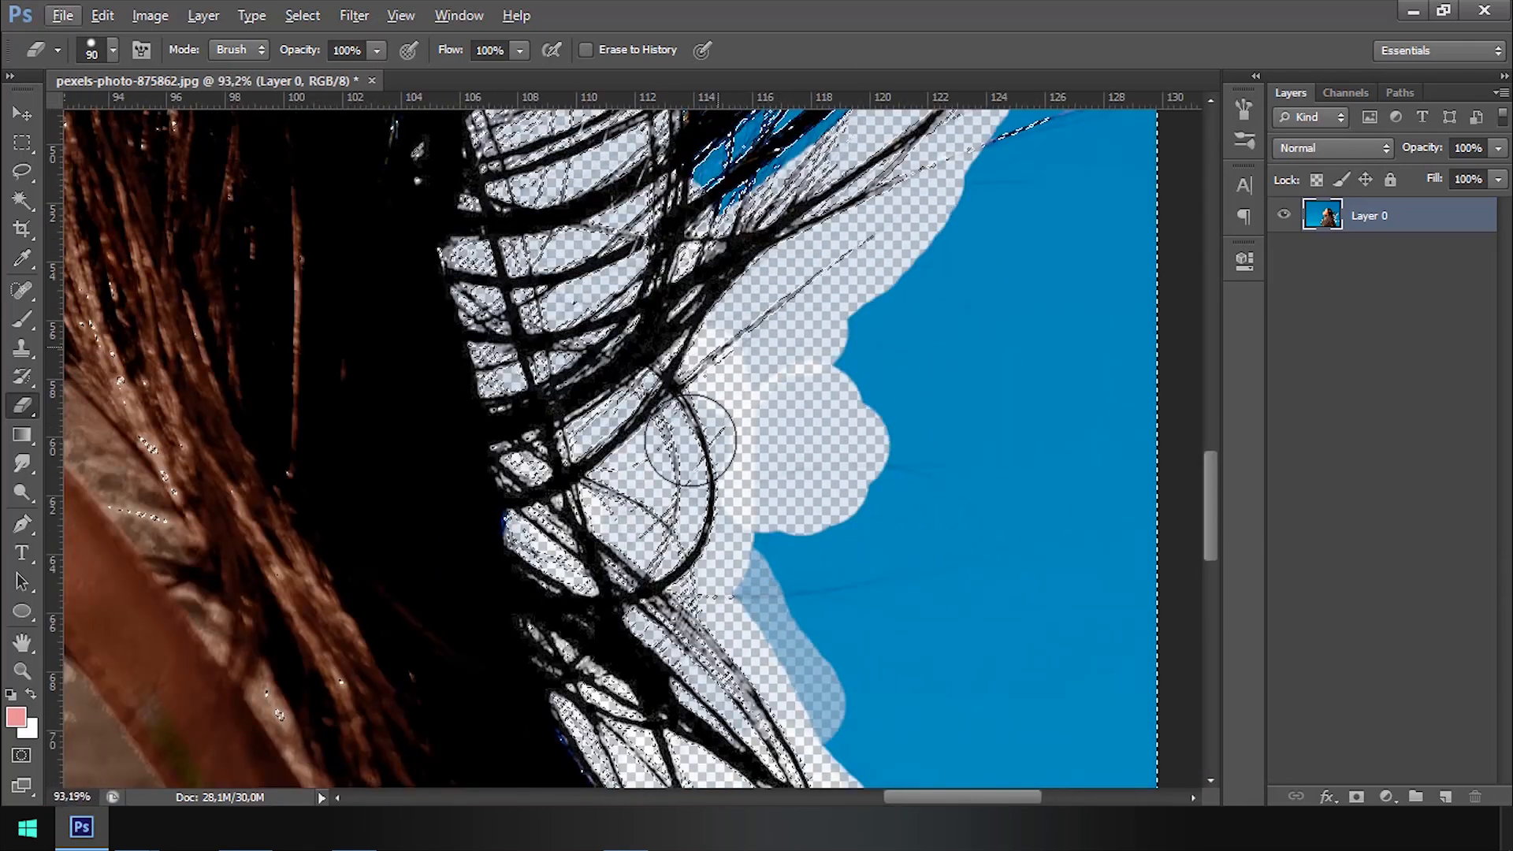
scroll(724, 548, up, 3)
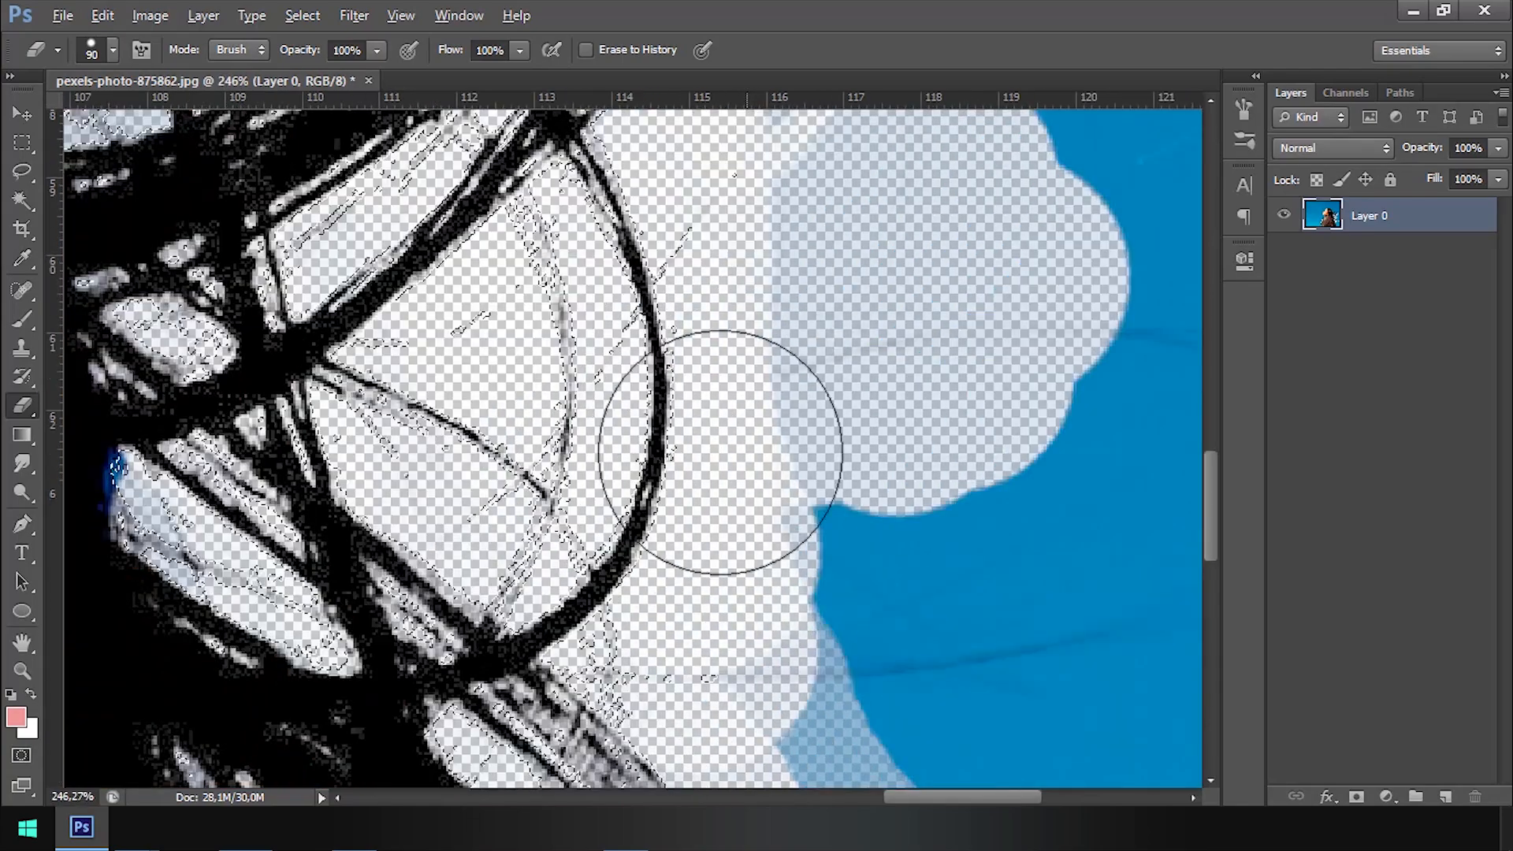
drag(720, 453, 655, 605)
drag(906, 119, 708, 554)
Step: Erase the residual sky tint between the diagonal strands that rise outward above the hair loop
scroll(750, 399, down, 2)
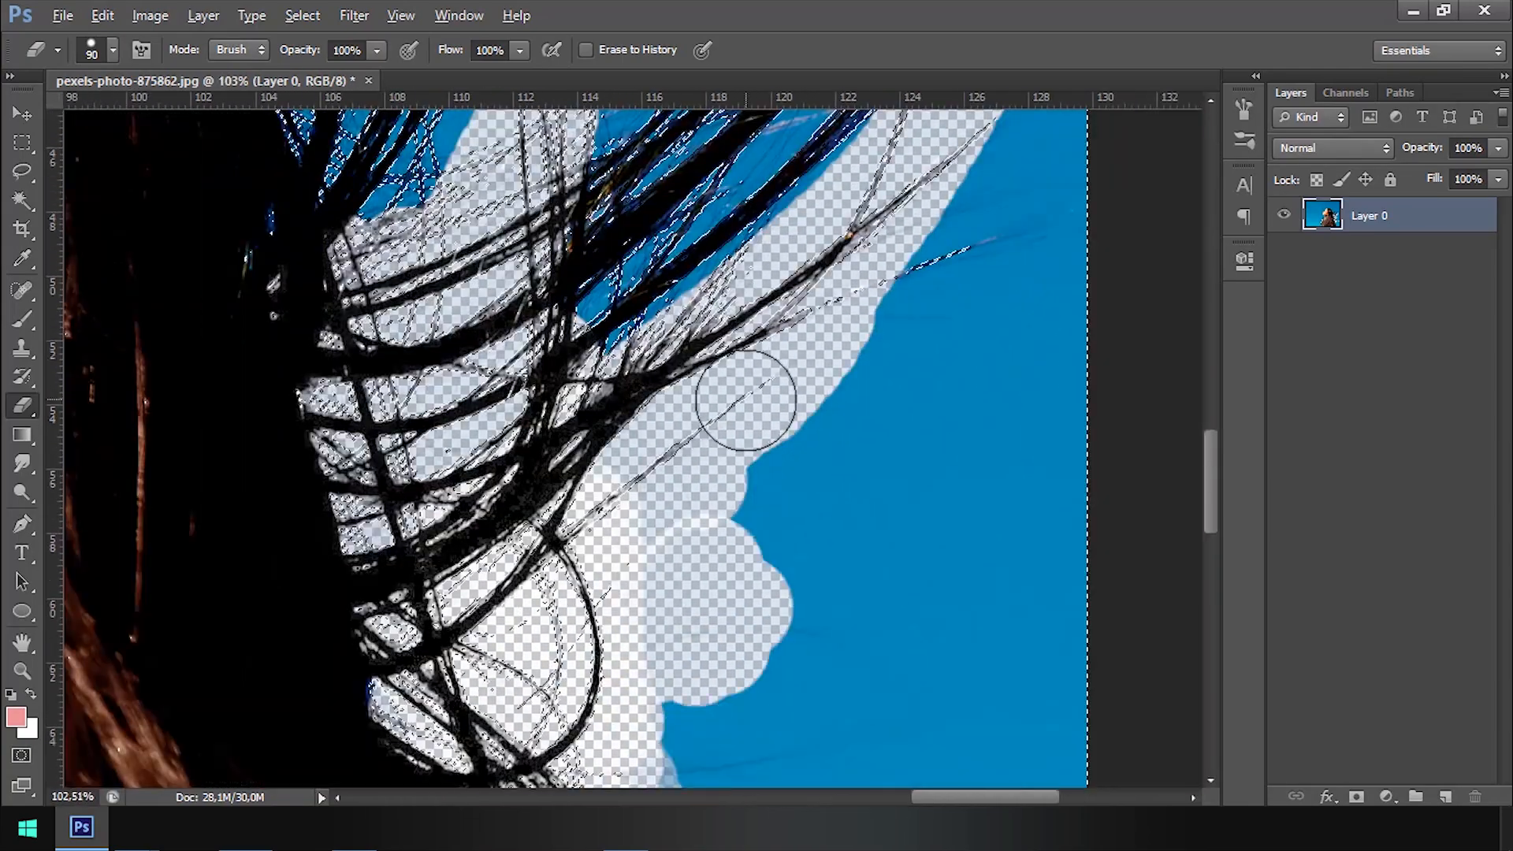
scroll(612, 301, up, 2)
key(v)
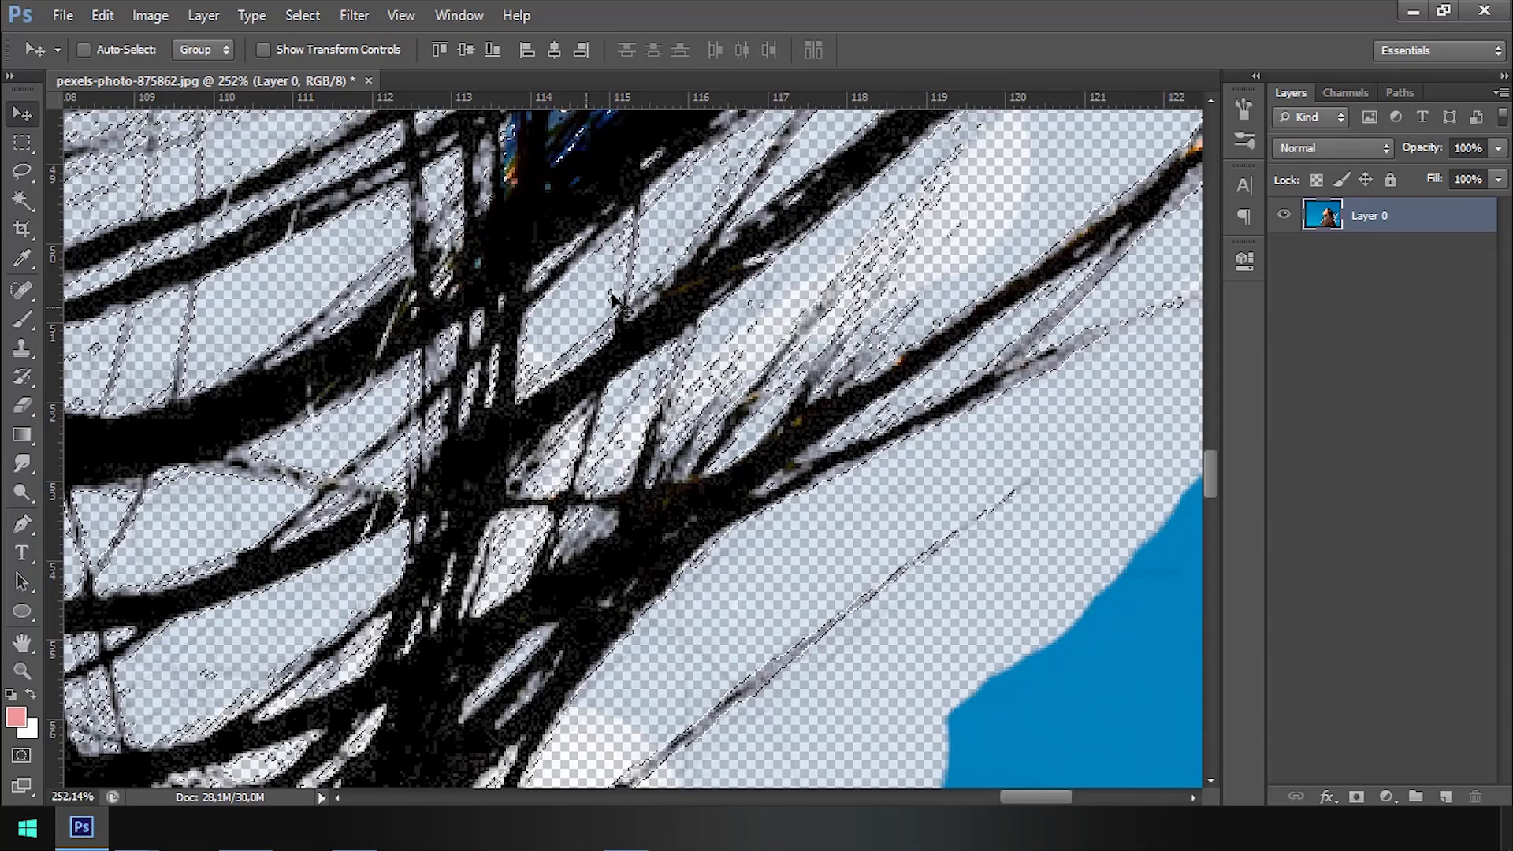
click(23, 405)
mouse_move(542, 409)
mouse_down()
mouse_move(769, 210)
mouse_move(777, 334)
mouse_move(743, 327)
mouse_move(580, 497)
mouse_move(895, 338)
mouse_move(750, 531)
mouse_move(986, 235)
mouse_up()
scroll(772, 330, down, 2)
scroll(986, 235, down, 2)
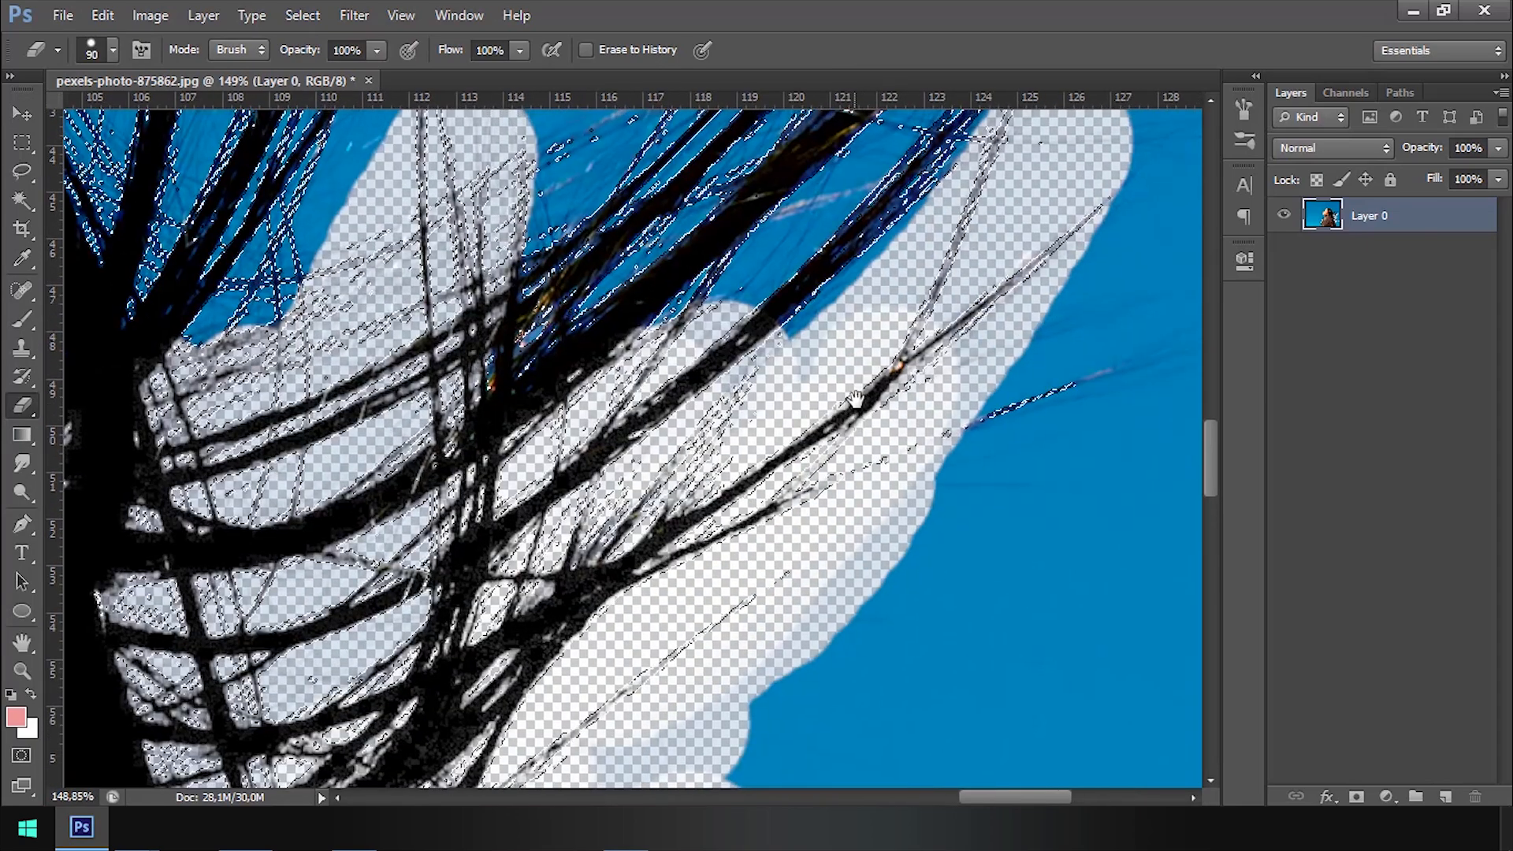
Step: Enlarge the Eraser to 288 px and erase the sky between the upper windblown strands
scroll(694, 329, down, 2)
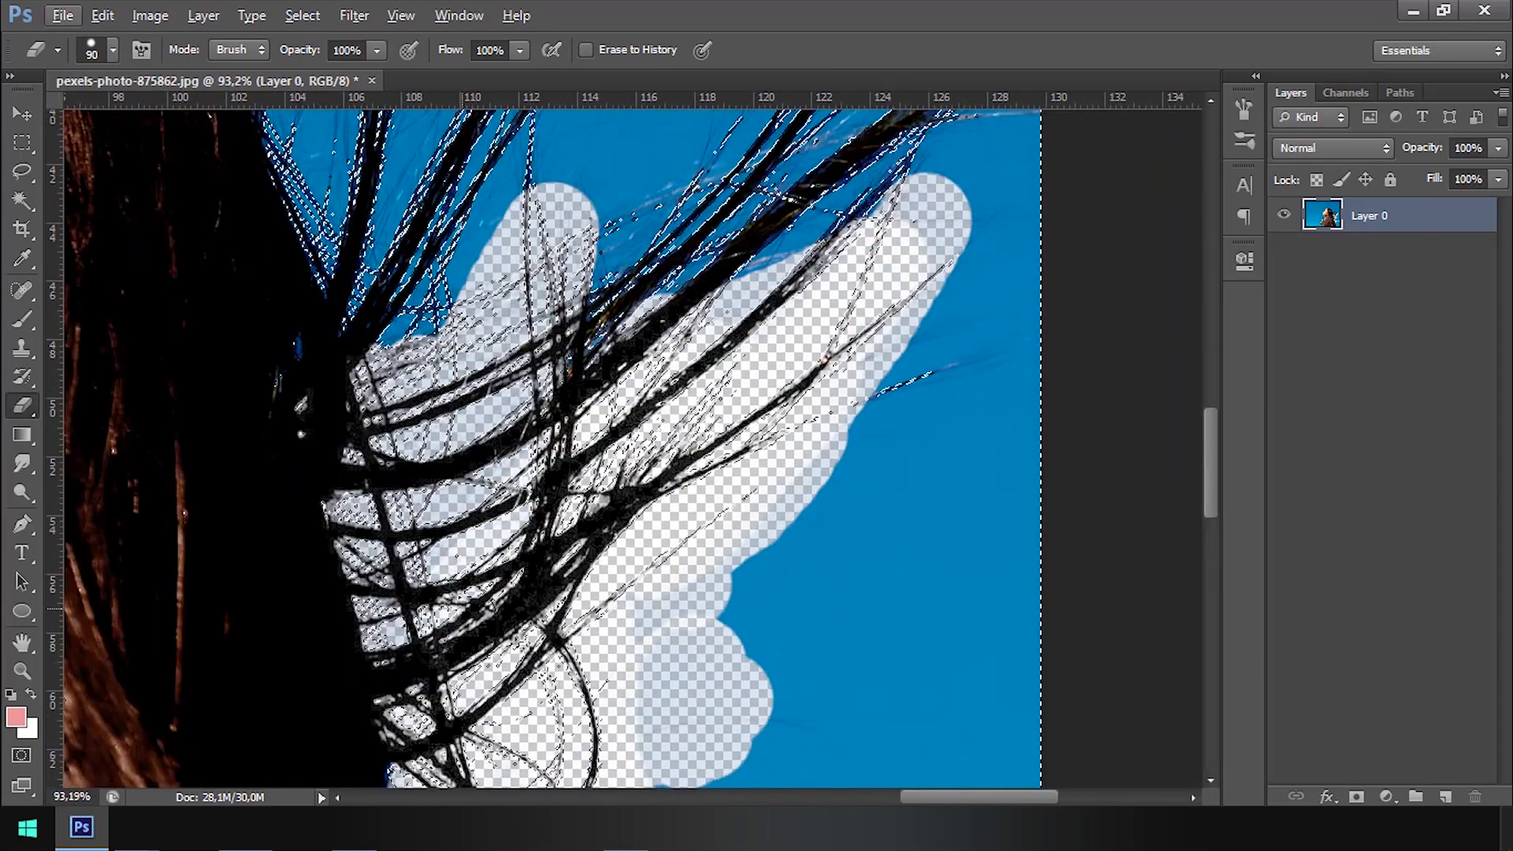
scroll(619, 288, up, 1)
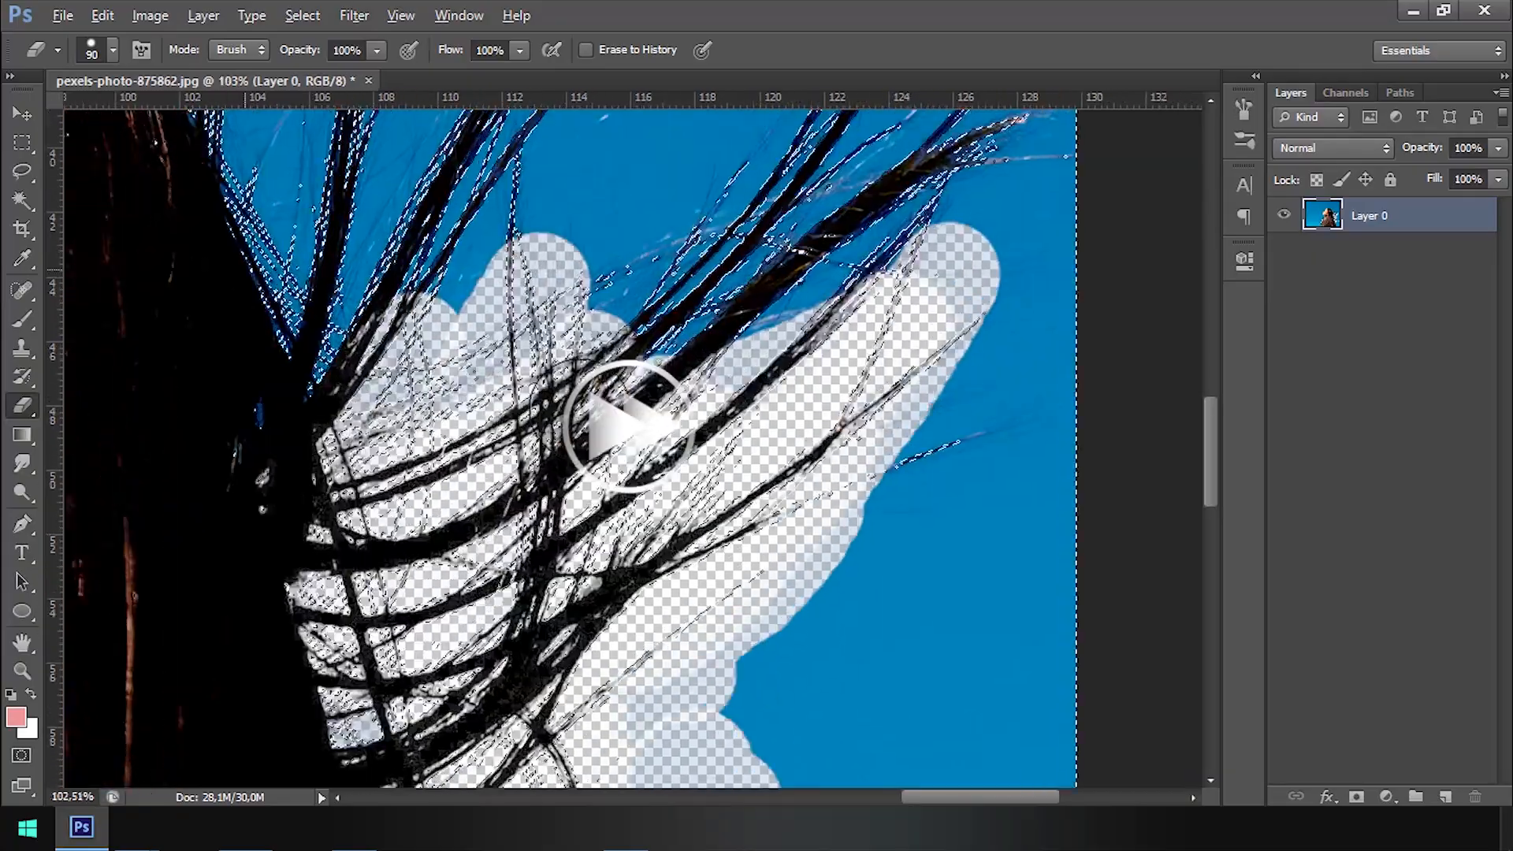
scroll(593, 405, down, 3)
right_click(590, 405)
drag(701, 455, 769, 456)
key(Return)
drag(670, 331, 776, 489)
mouse_move(586, 473)
mouse_down()
mouse_move(845, 406)
mouse_move(780, 321)
mouse_move(489, 261)
mouse_move(646, 493)
mouse_up()
mouse_move(591, 320)
mouse_down()
mouse_move(968, 347)
mouse_move(659, 244)
mouse_up()
Step: Erase the remaining sky behind the woman's head, around all loose strands and out to the canvas edge
scroll(745, 268, down, 3)
drag(639, 296, 965, 162)
drag(864, 515, 794, 110)
mouse_move(819, 260)
mouse_down()
mouse_move(820, 581)
mouse_move(817, 430)
mouse_up()
mouse_move(820, 449)
mouse_down()
mouse_move(850, 619)
mouse_move(914, 229)
mouse_up()
mouse_move(901, 220)
mouse_down()
mouse_move(932, 598)
mouse_move(946, 378)
mouse_up()
scroll(865, 346, up, 3)
scroll(864, 346, down, 4)
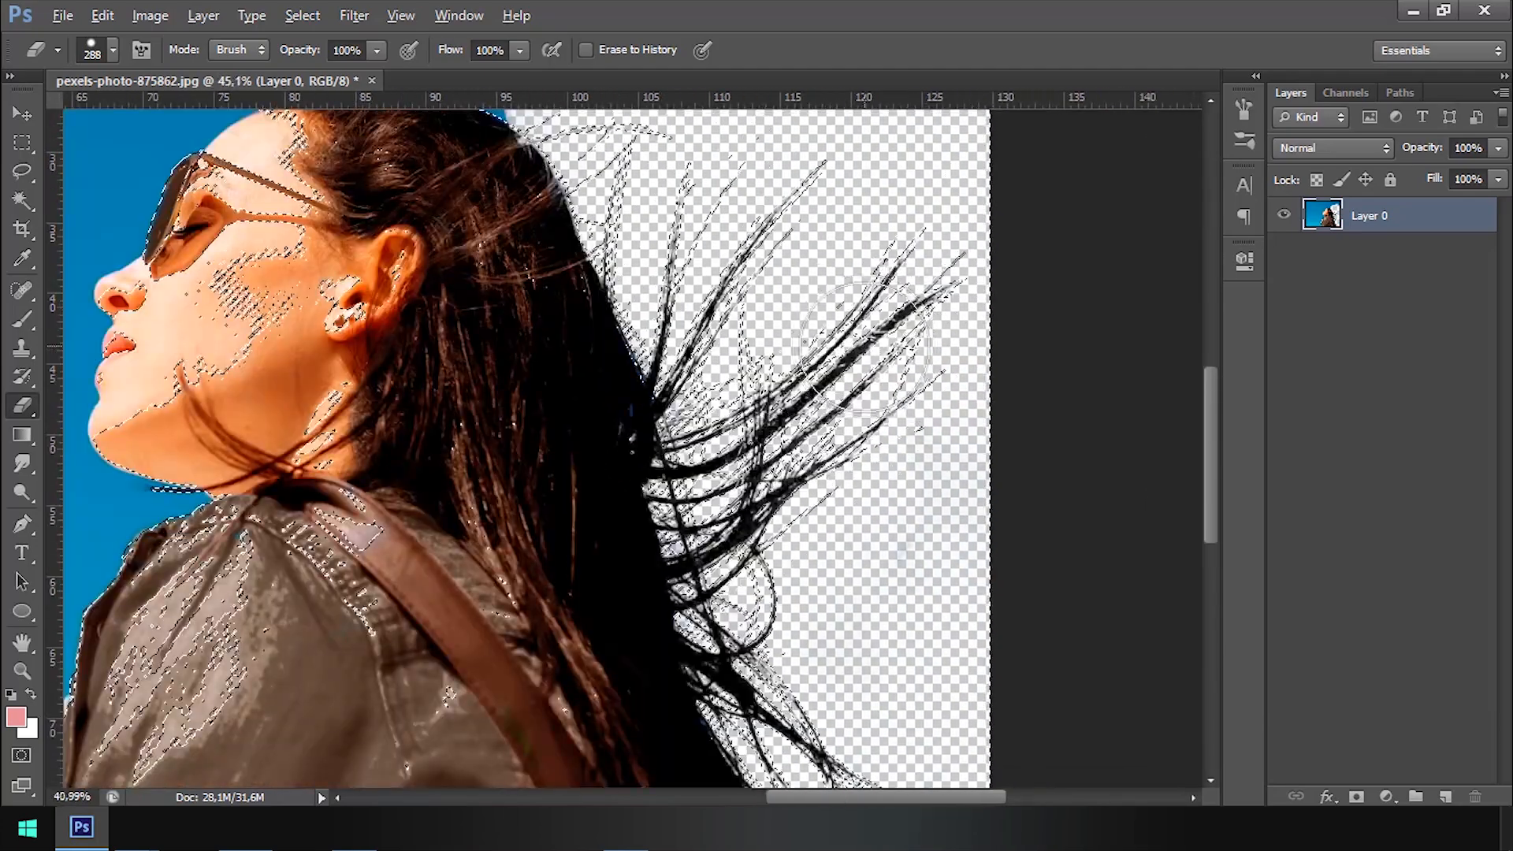
scroll(798, 355, up, 3)
drag(859, 325, 903, 492)
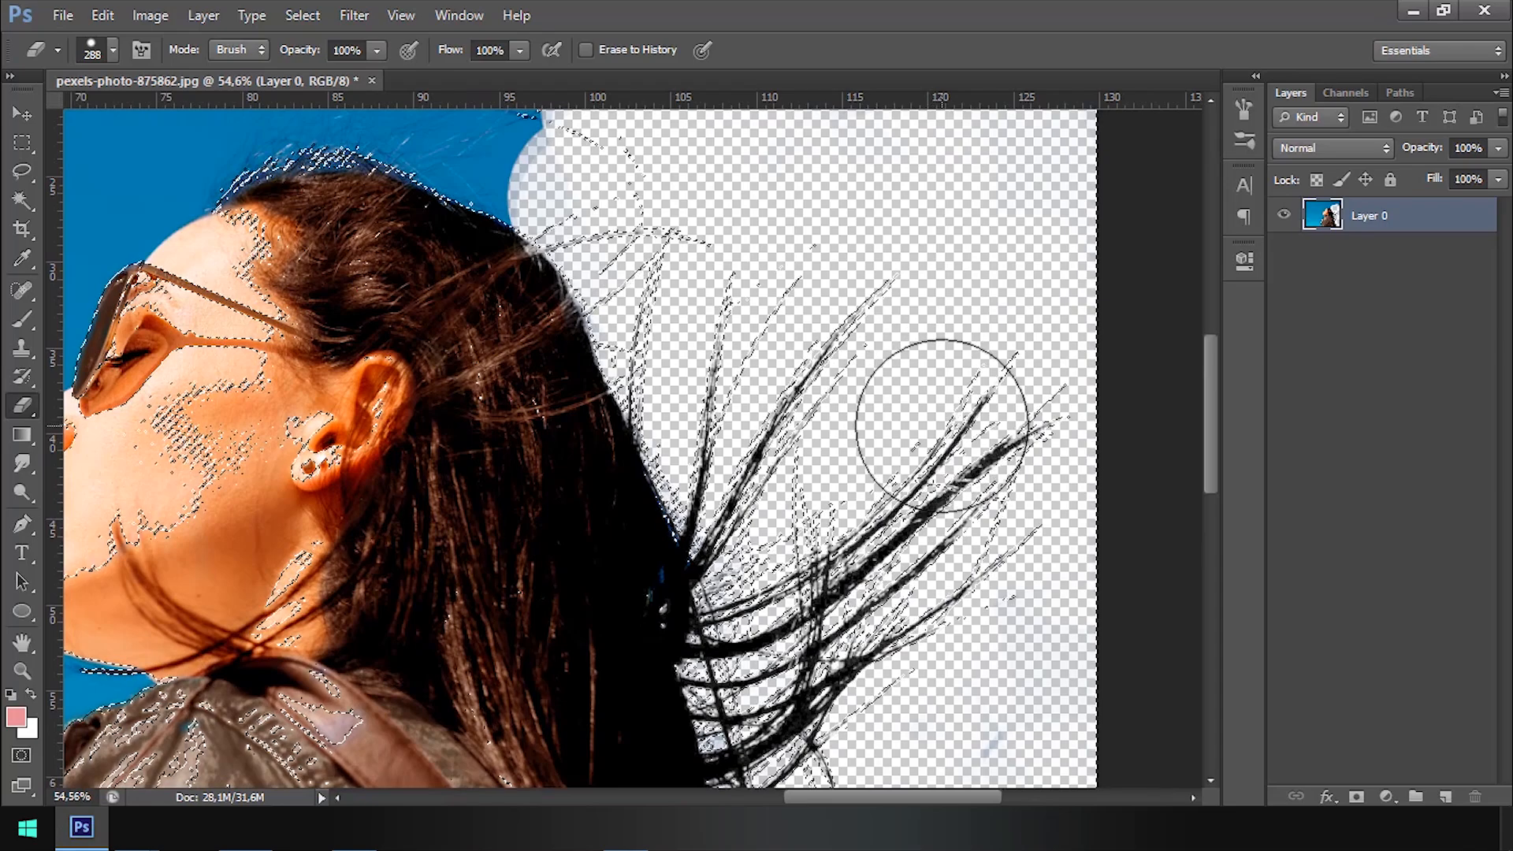
Step: Deselect and inspect the cut-out hair strands against the transparent background
key(ctrl+d)
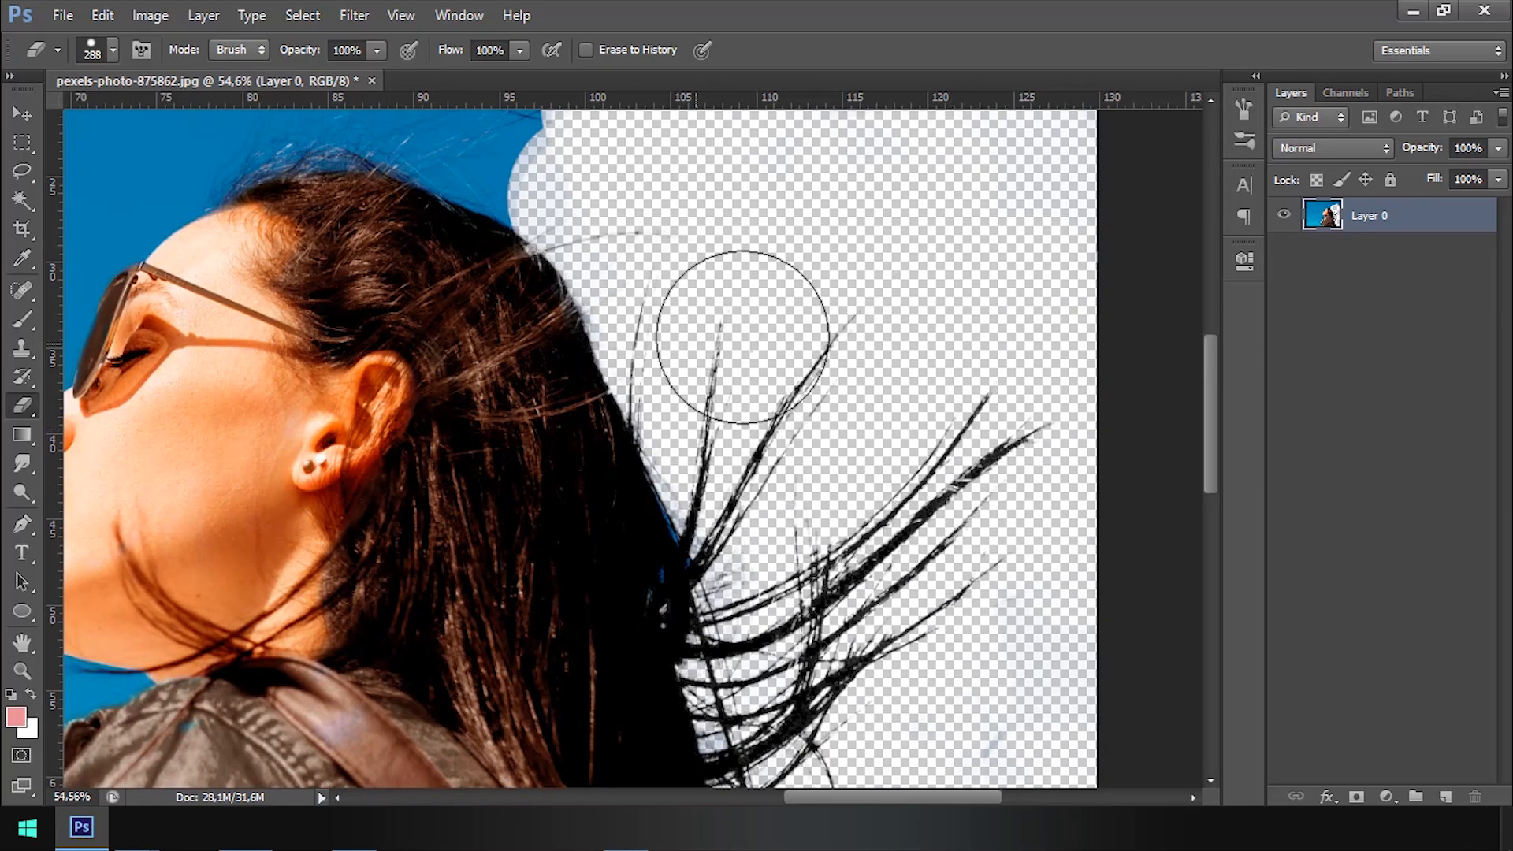
key(ctrl+0)
scroll(1056, 584, up, 12)
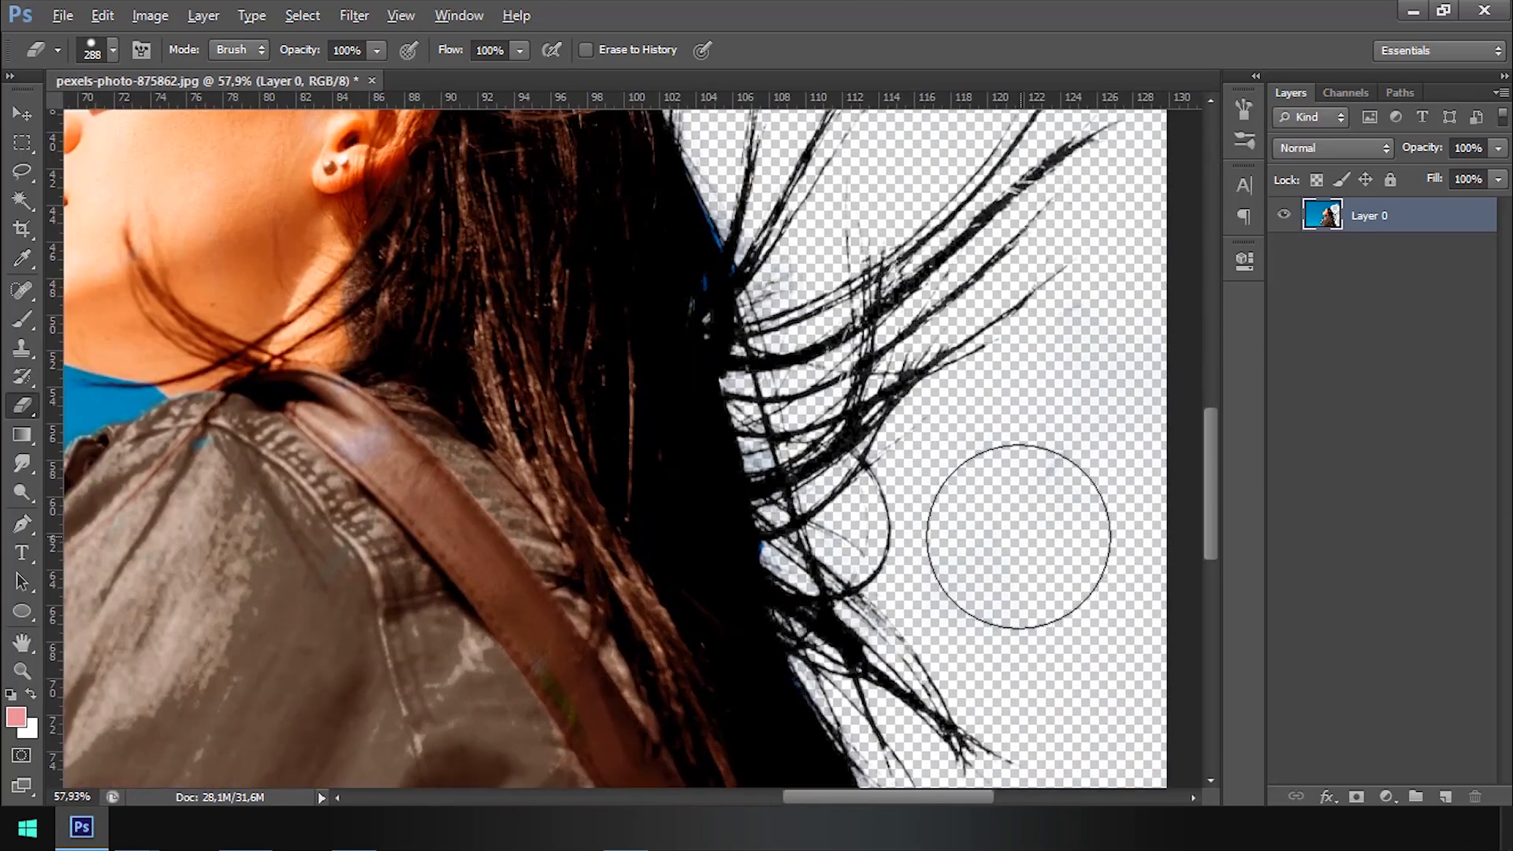
scroll(969, 498, down, 8)
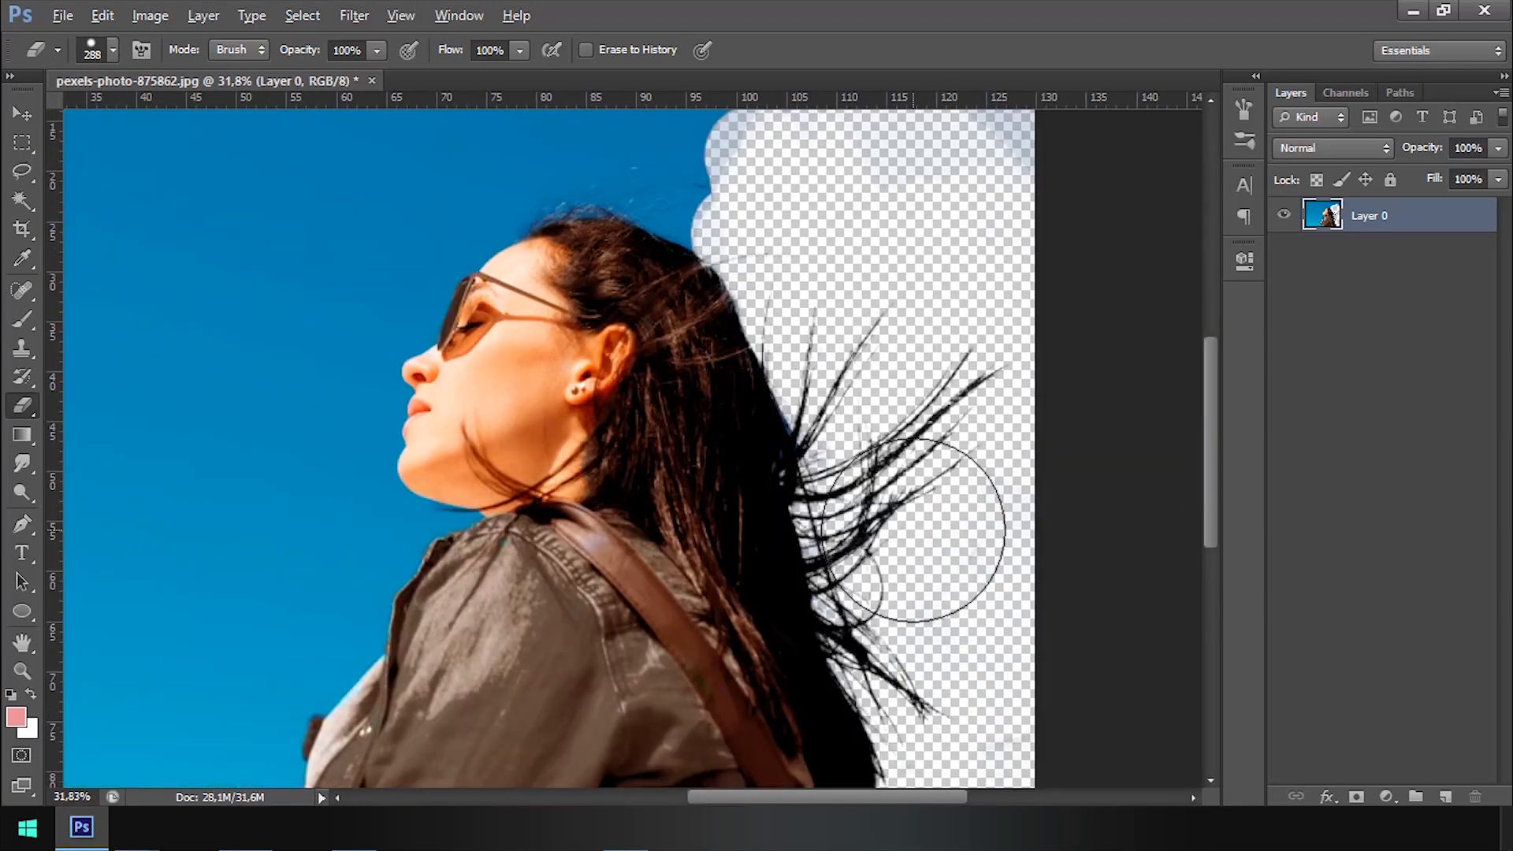
scroll(867, 347, up, 8)
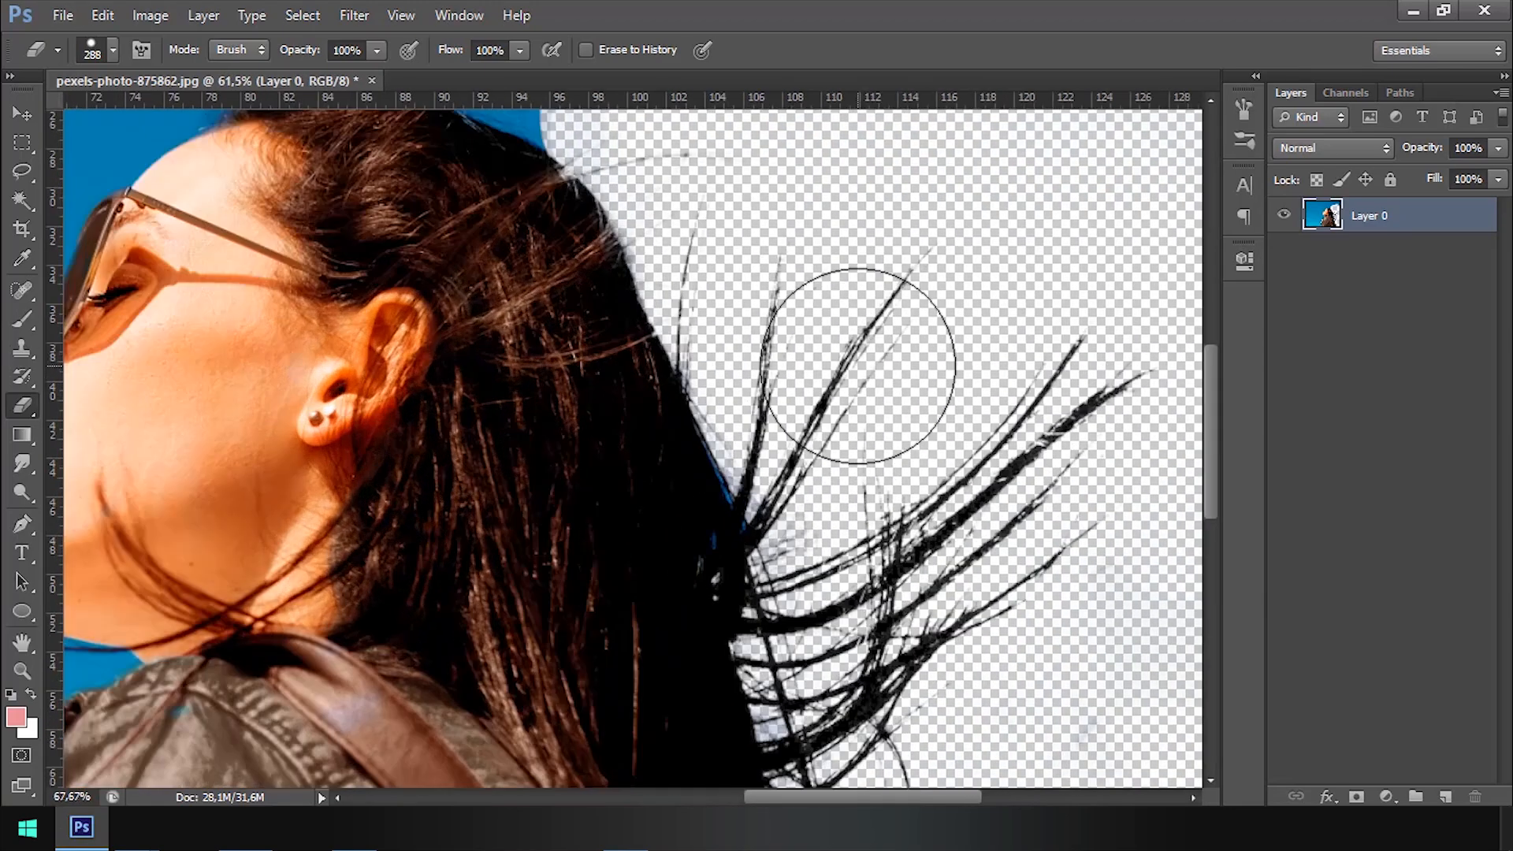
scroll(922, 422, down, 5)
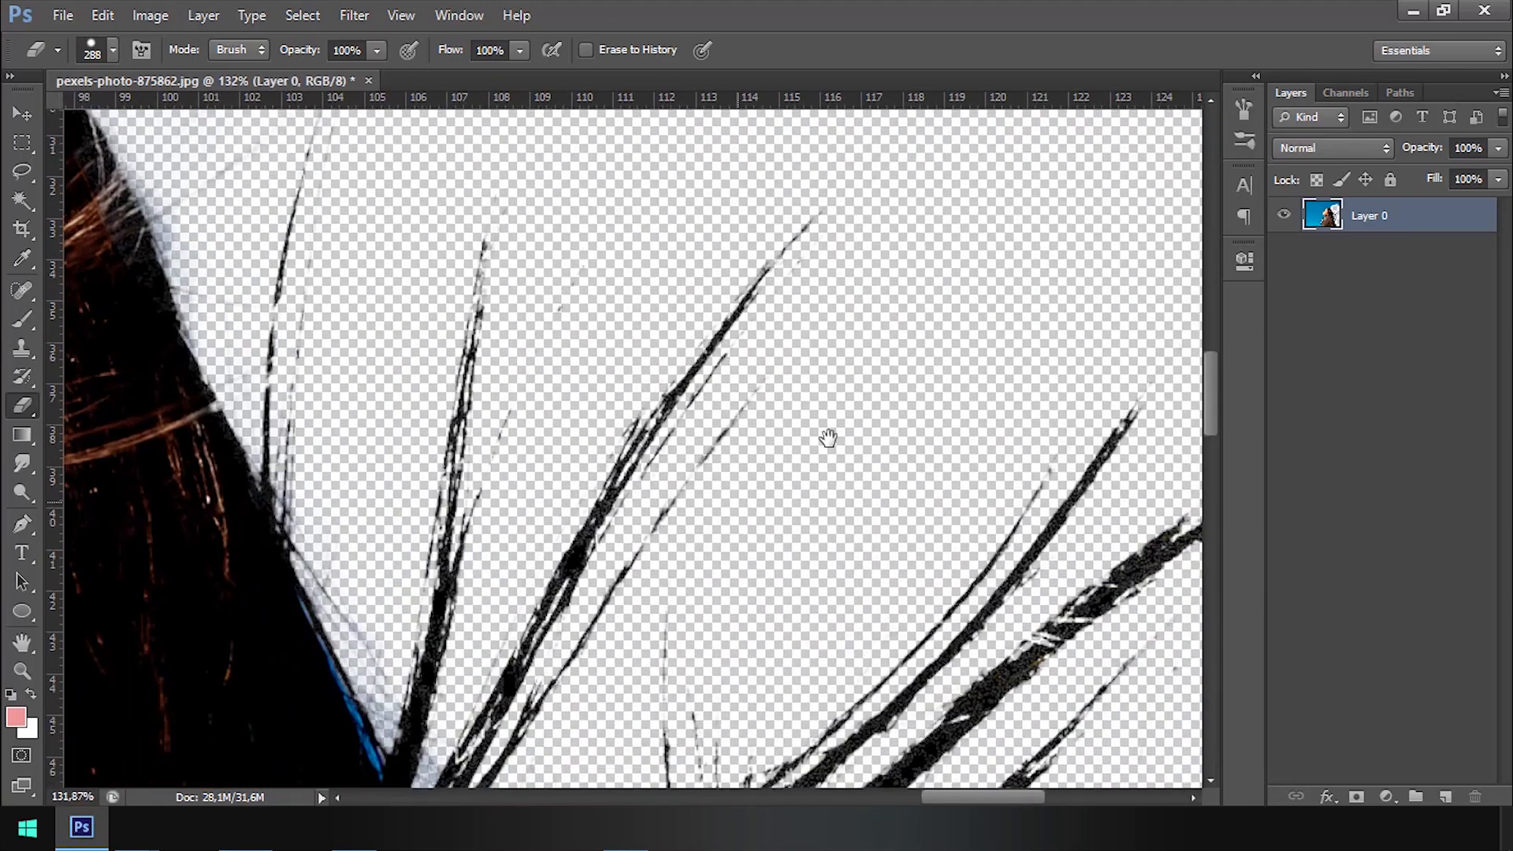
scroll(879, 382, up, 3)
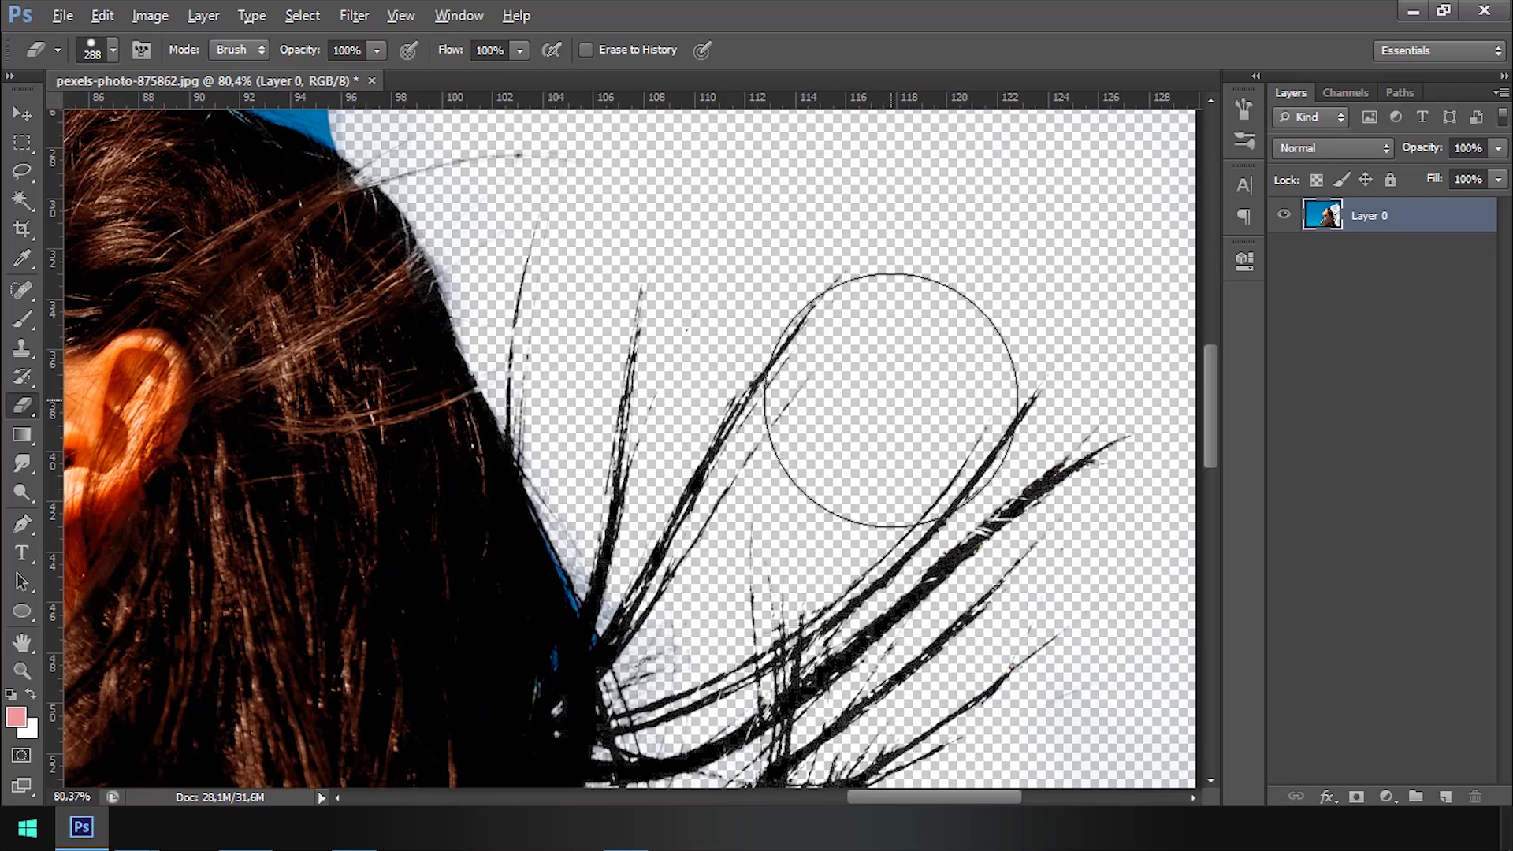
Step: Load the Blue channel as a selection, restore the RGB composite and return to Layer 0 for erasing around the face
scroll(890, 403, down, 6)
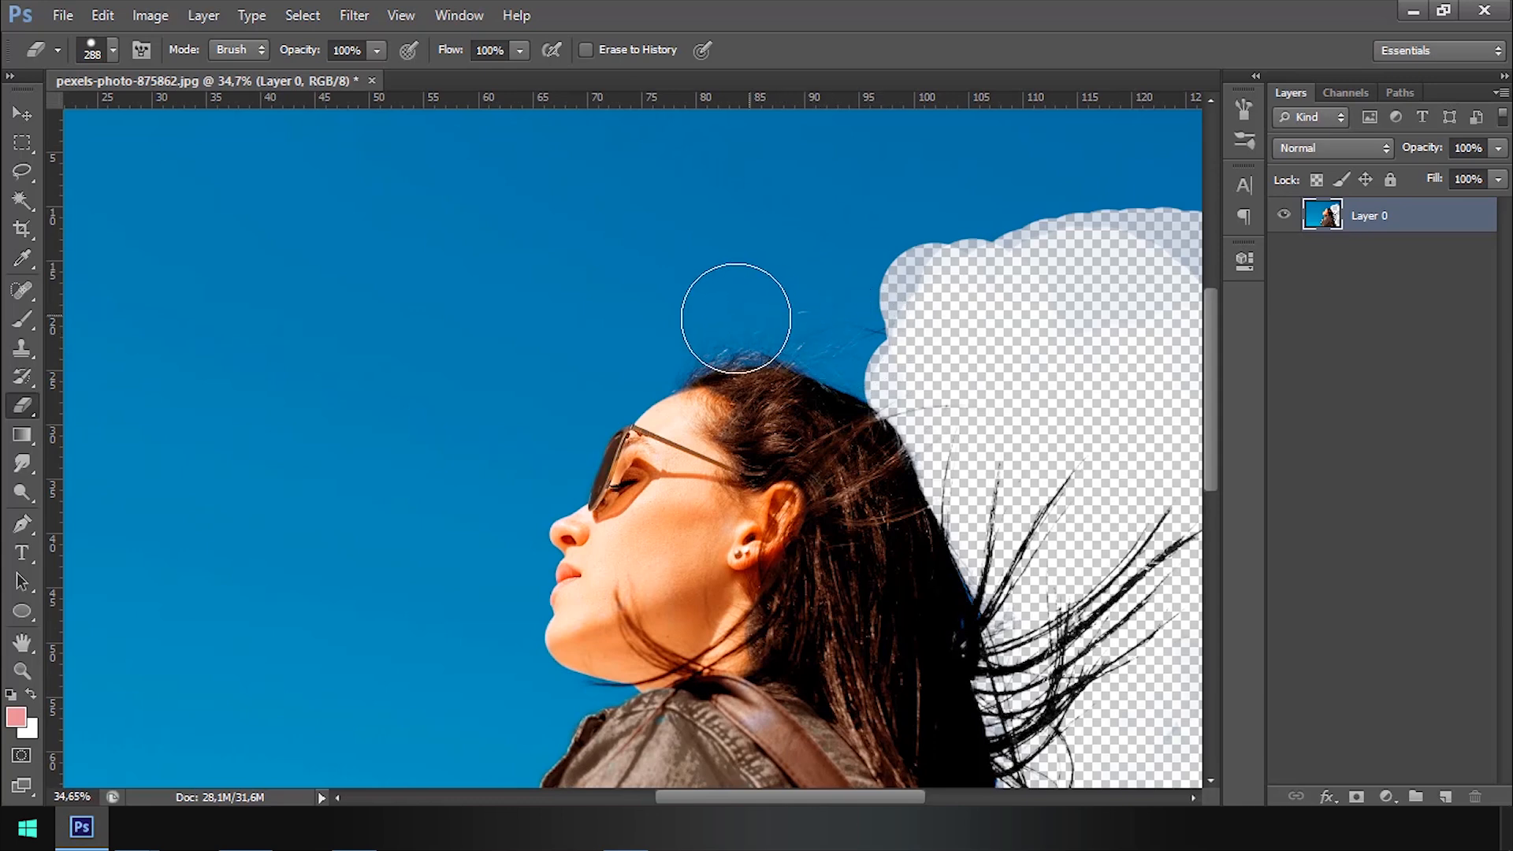
click(1347, 93)
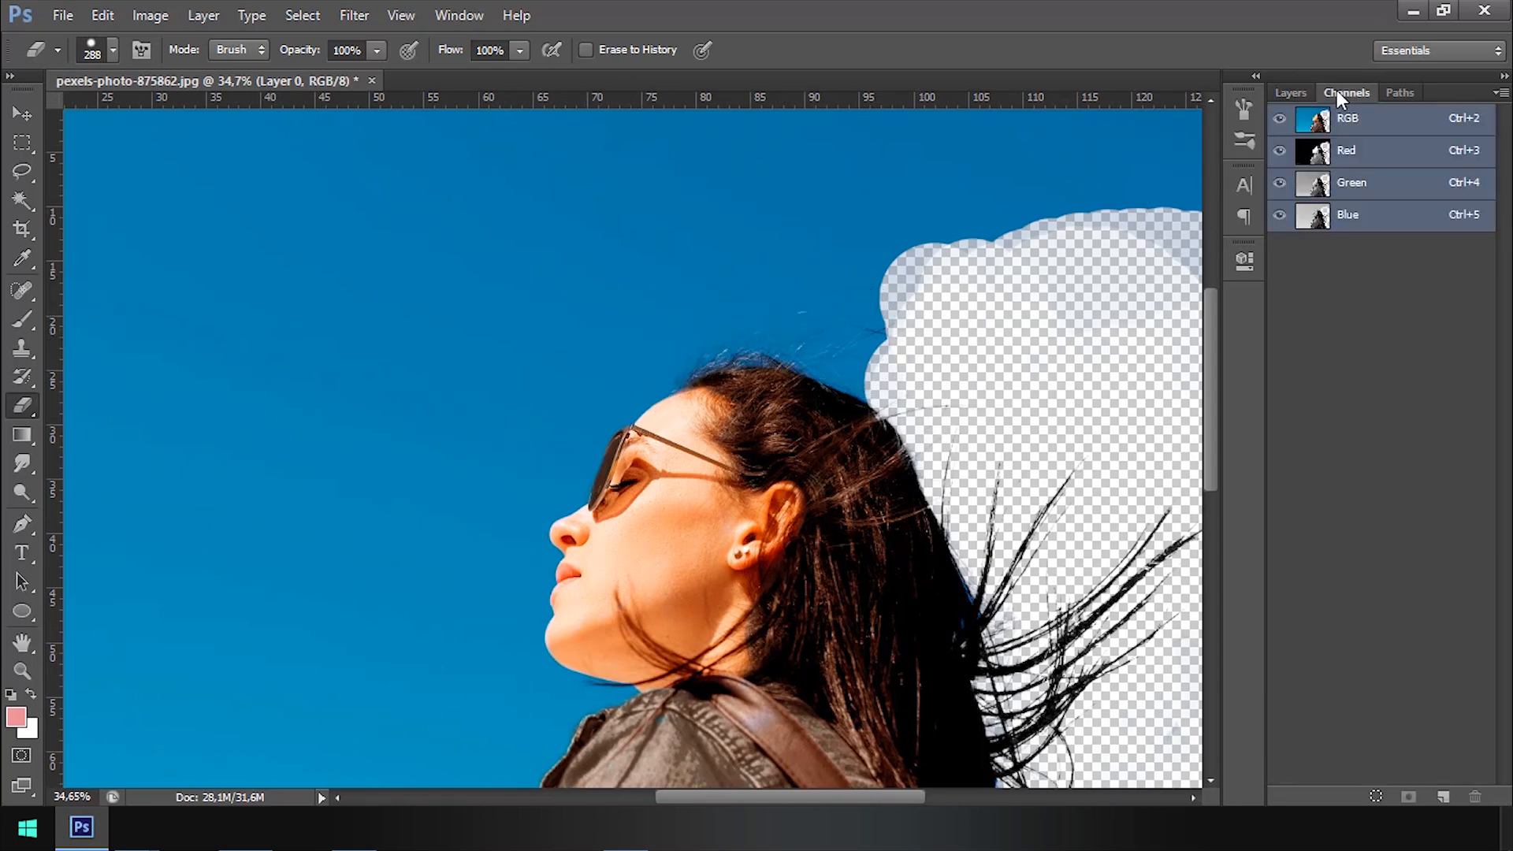
ctrl+click(1310, 219)
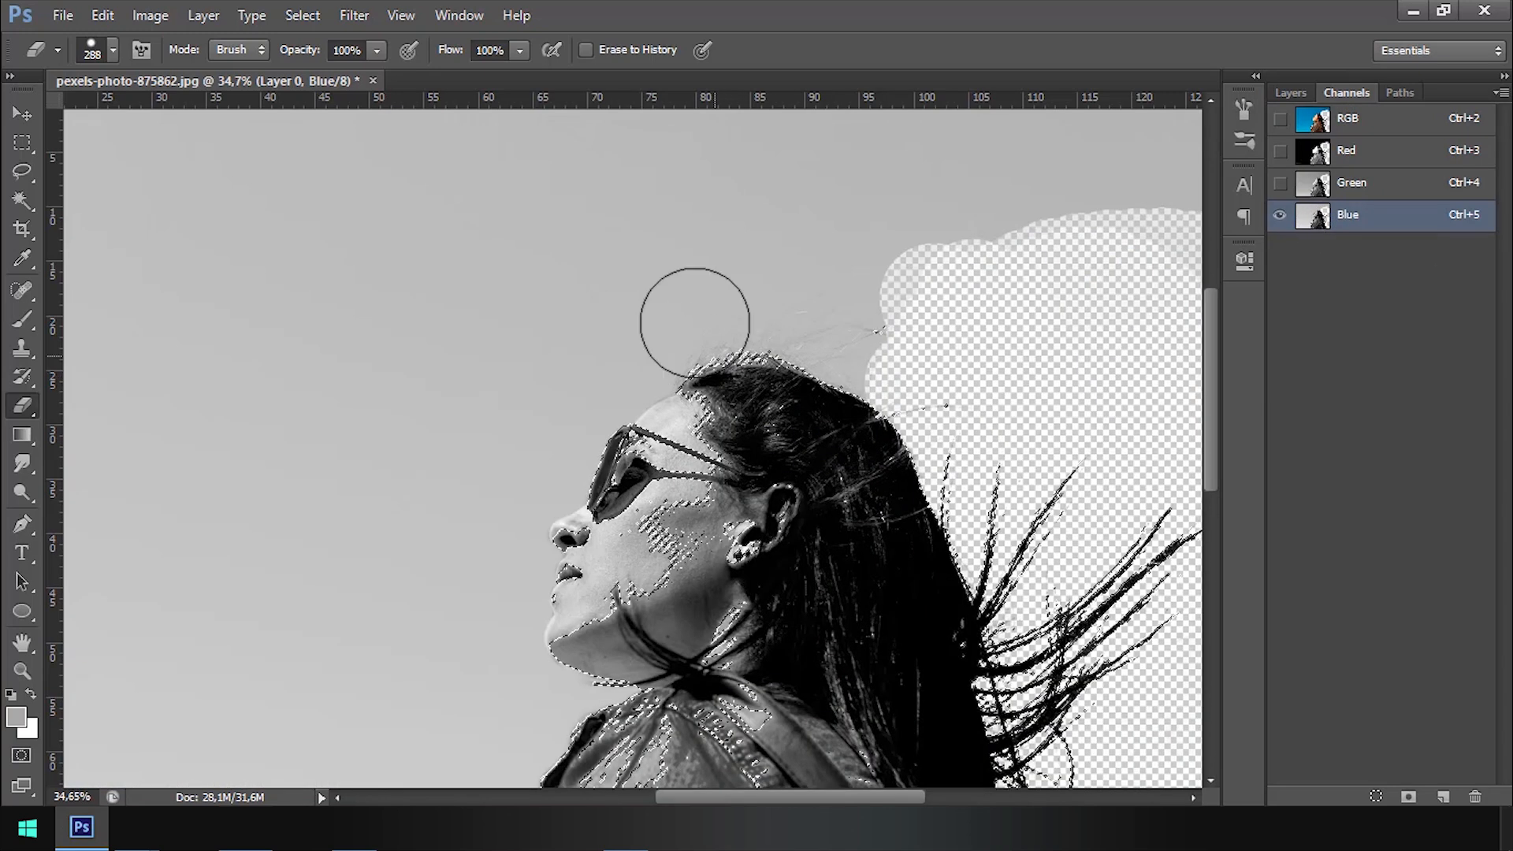
click(1411, 118)
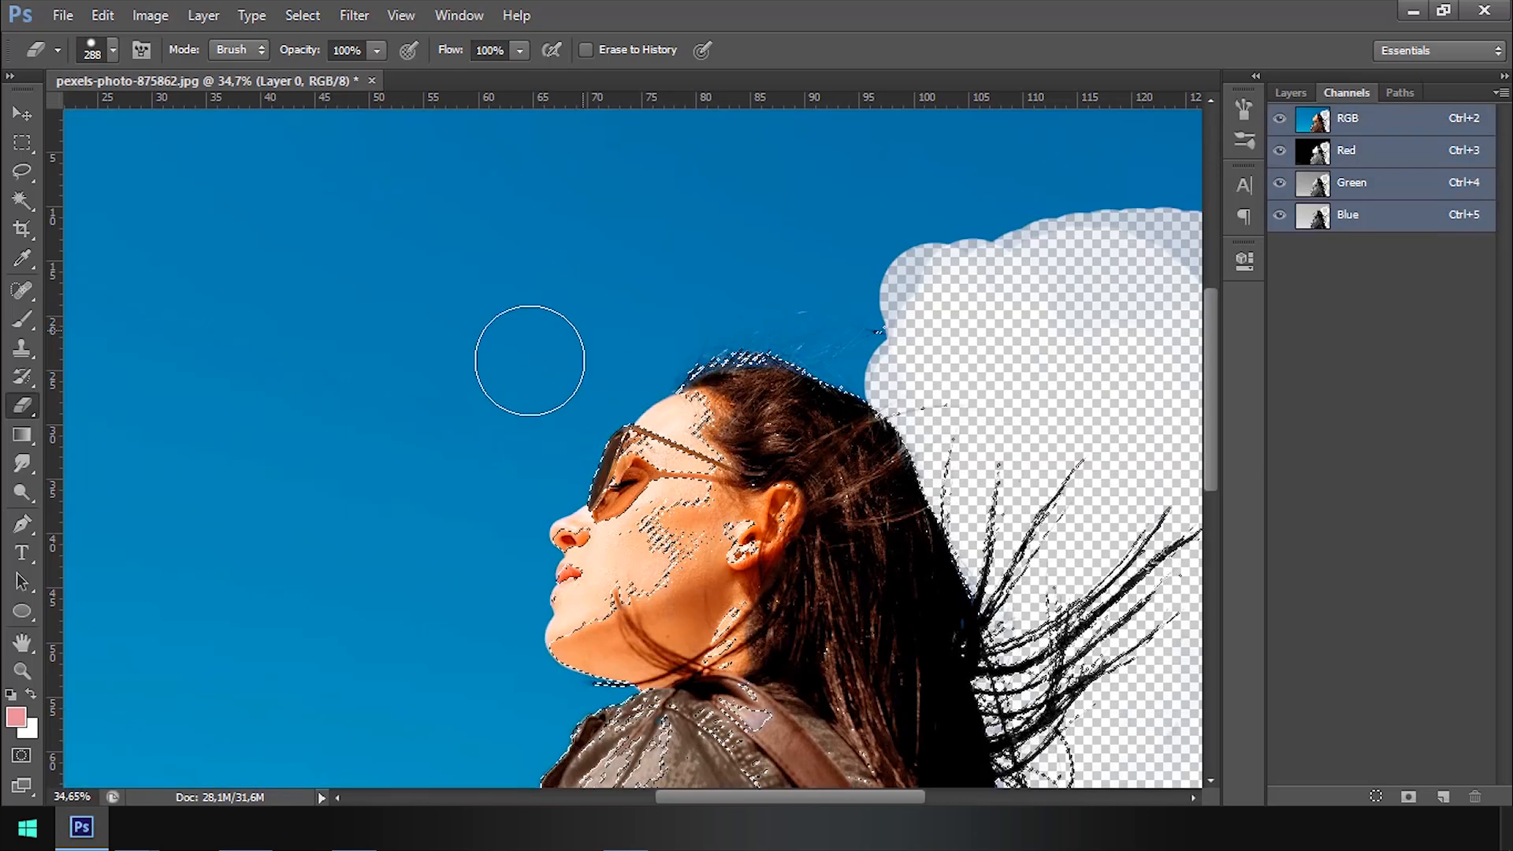
click(22, 114)
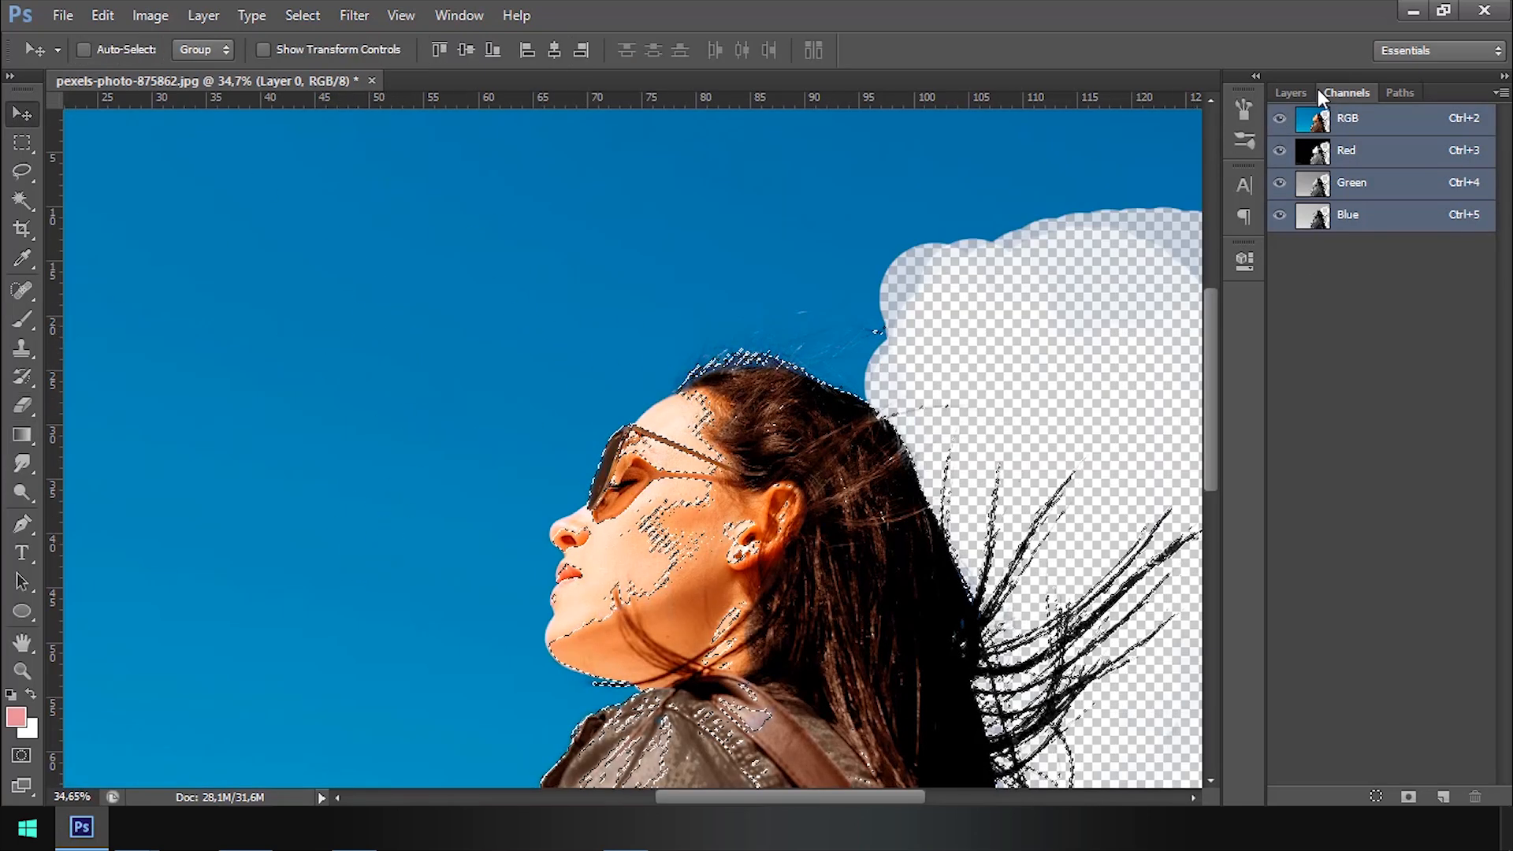
click(1292, 92)
drag(314, 473, 494, 316)
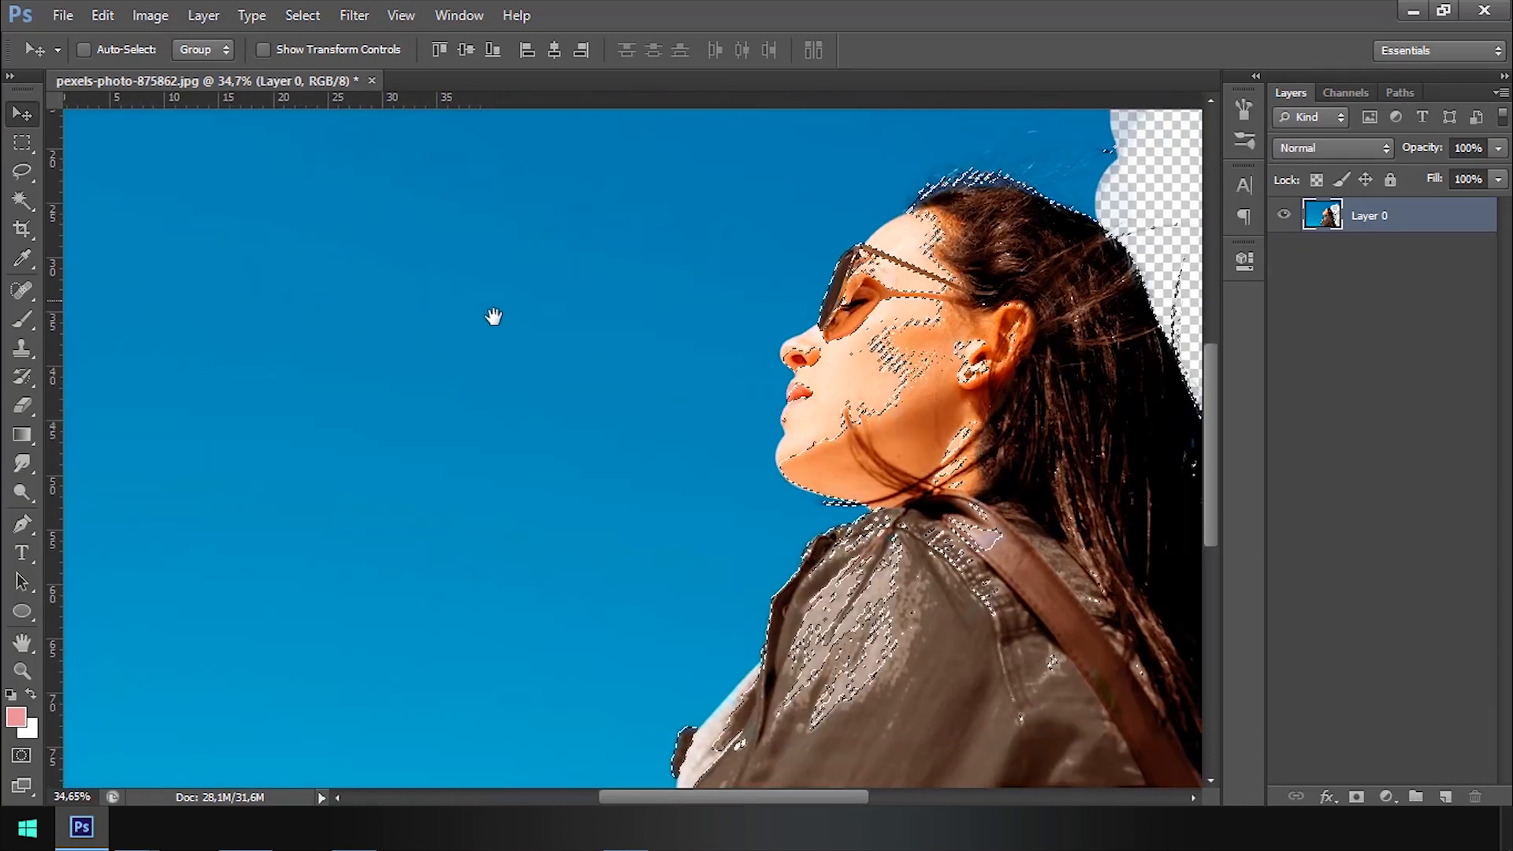
Step: Set the Eraser size to 22 px for fine work along the woman's profile
key(e)
scroll(463, 531, up, 3)
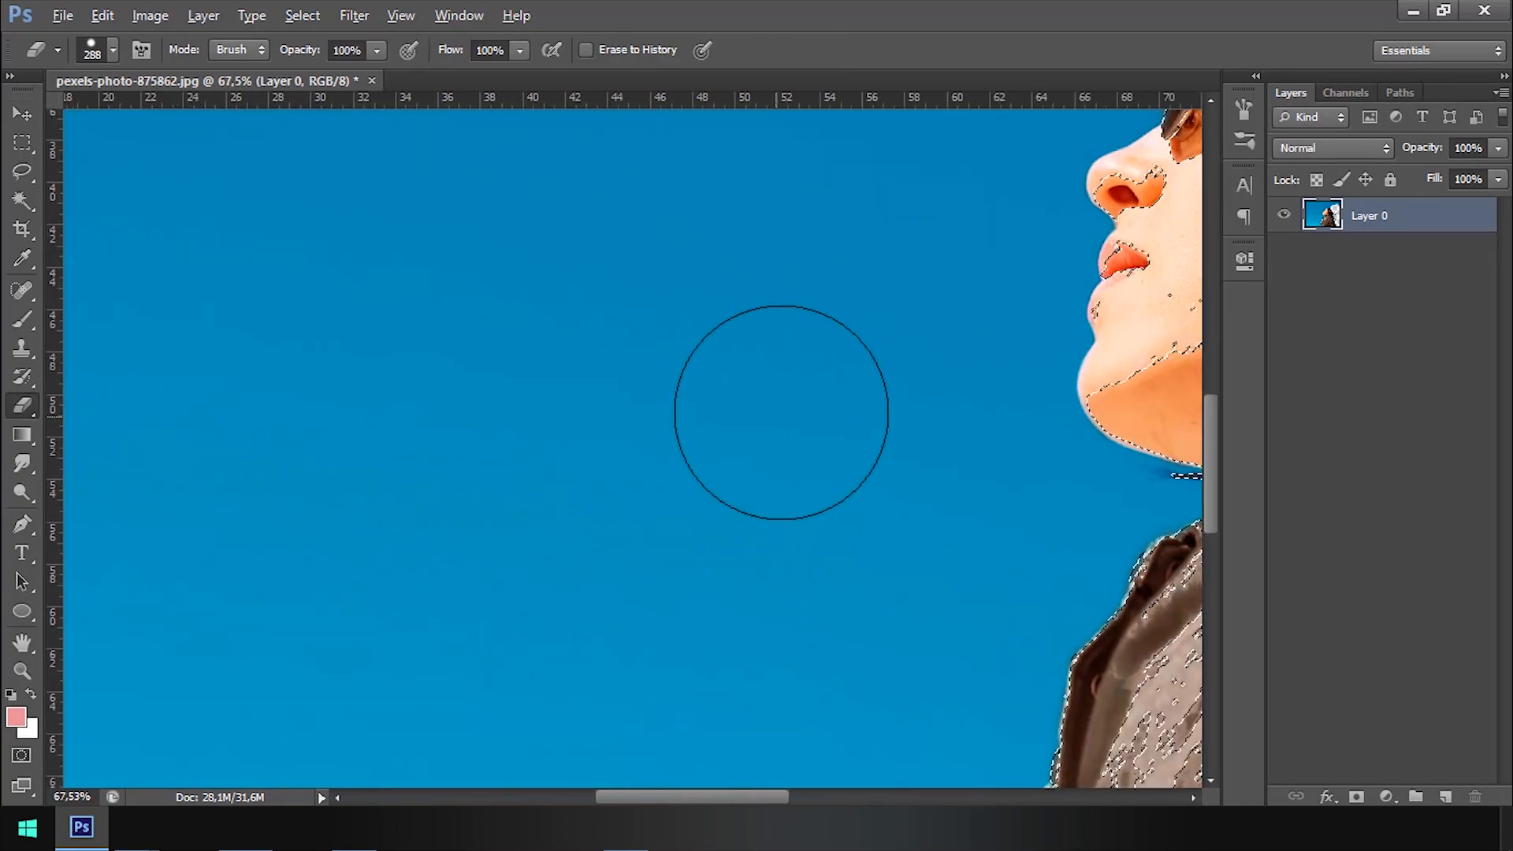
drag(781, 413, 713, 233)
drag(781, 440, 625, 625)
drag(872, 232, 773, 433)
scroll(776, 431, up, 3)
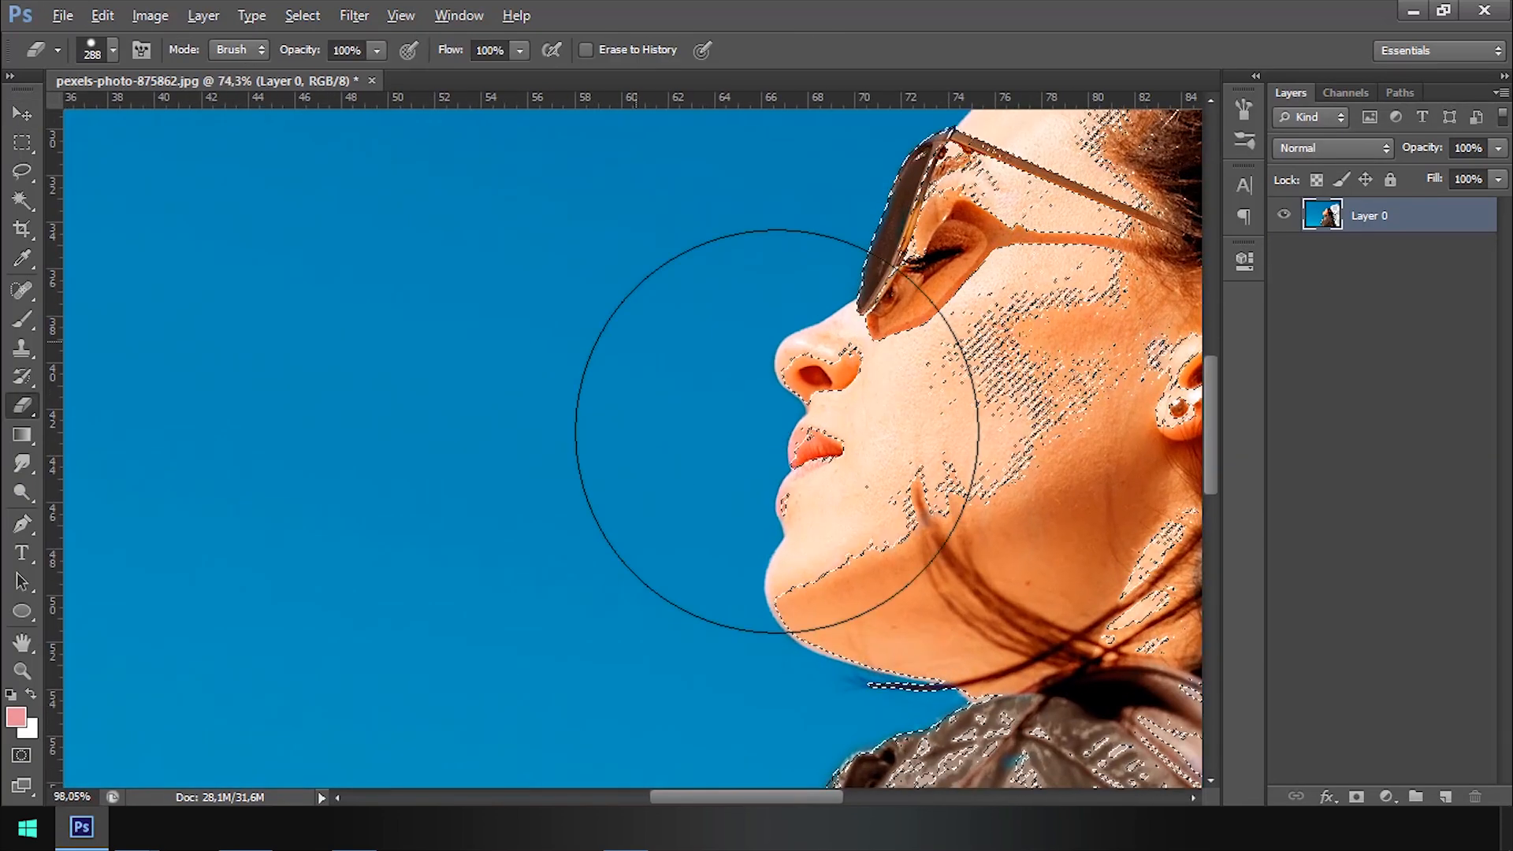
scroll(776, 432, up, 2)
right_click(543, 288)
drag(489, 421, 449, 424)
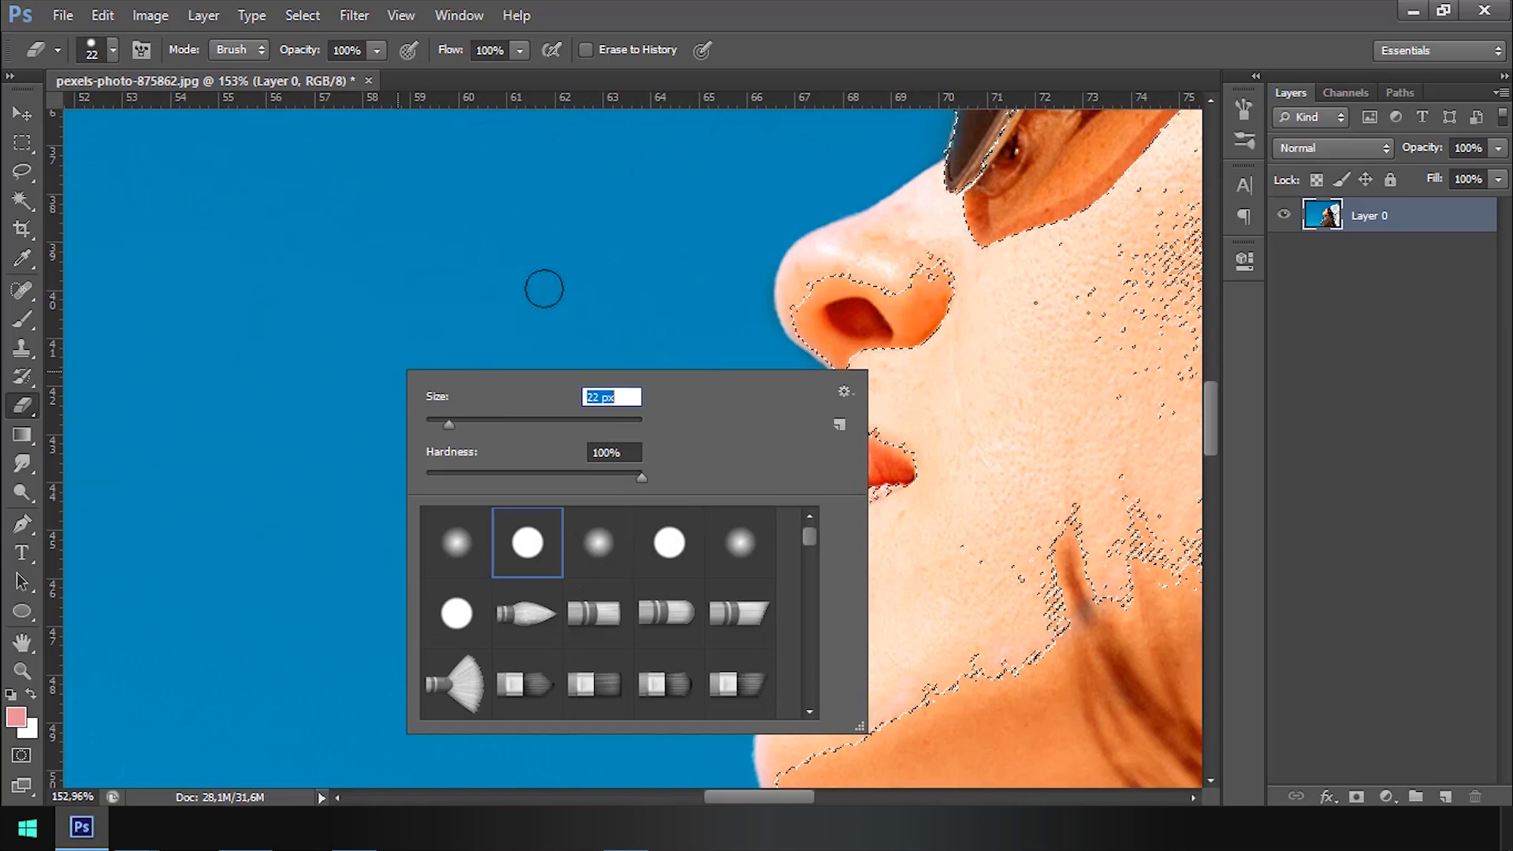
Step: Erase a narrow band of blue sky along the nose, lips and chin
click(673, 264)
scroll(764, 338, up, 5)
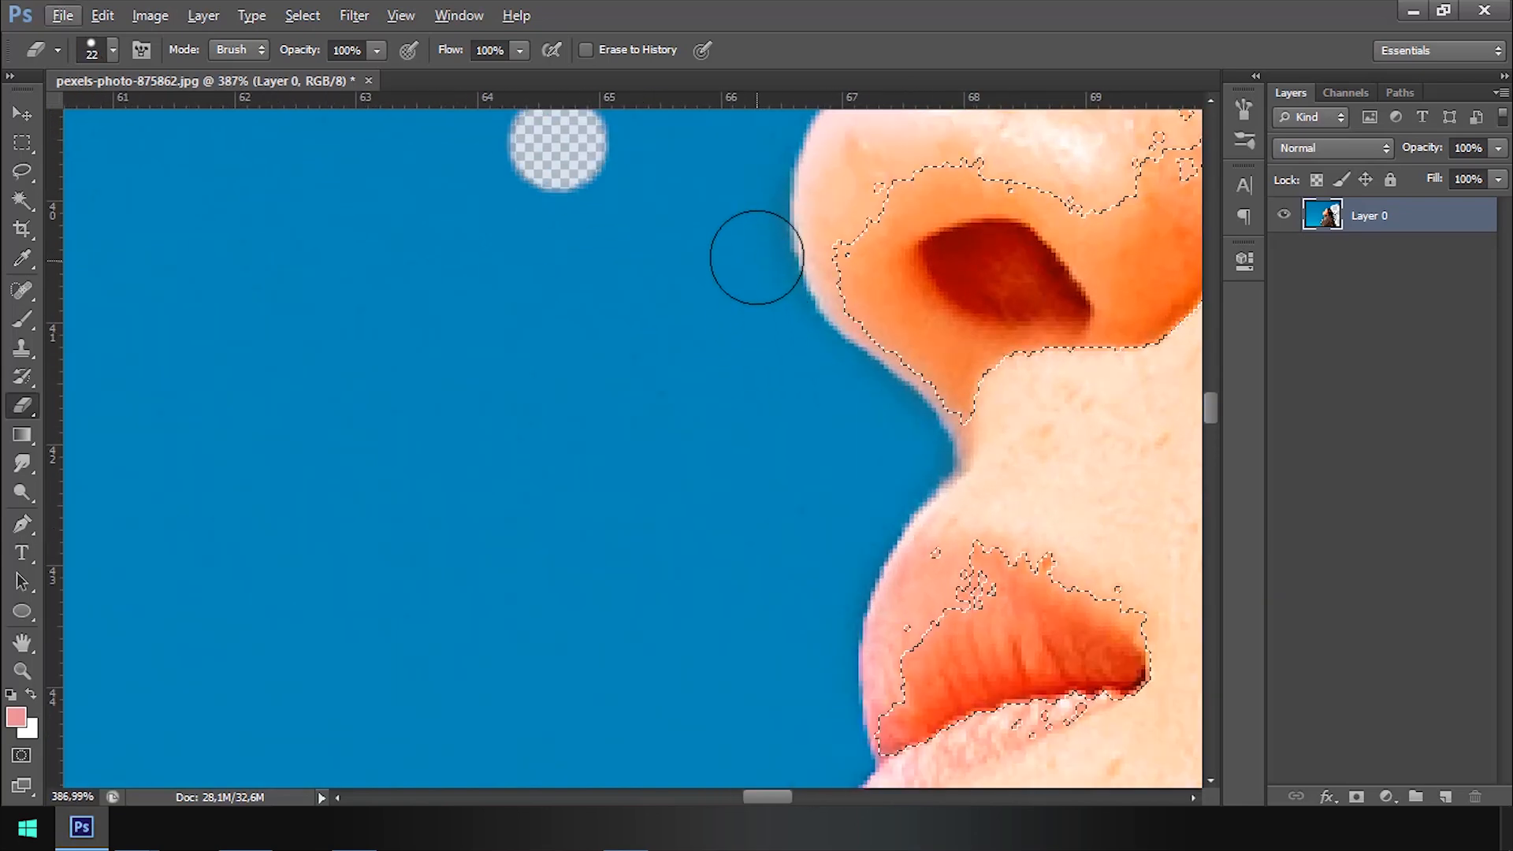
mouse_move(733, 220)
mouse_down()
mouse_move(755, 298)
mouse_move(734, 218)
mouse_move(780, 328)
mouse_move(908, 448)
mouse_move(860, 490)
mouse_move(843, 532)
mouse_move(813, 536)
mouse_move(834, 417)
mouse_move(827, 508)
mouse_move(793, 587)
mouse_up()
scroll(817, 537, down, 2)
mouse_move(797, 588)
mouse_down()
mouse_move(834, 484)
mouse_move(826, 591)
mouse_up()
mouse_move(828, 595)
mouse_down()
mouse_move(830, 456)
mouse_move(783, 625)
mouse_up()
drag(757, 484, 718, 269)
mouse_move(781, 300)
mouse_down()
mouse_move(743, 453)
mouse_move(745, 435)
mouse_up()
mouse_move(745, 434)
mouse_down()
mouse_move(565, 328)
mouse_move(551, 282)
mouse_move(557, 365)
mouse_move(610, 416)
mouse_move(824, 539)
mouse_move(1054, 585)
mouse_move(587, 411)
mouse_move(1017, 567)
mouse_up()
Step: Erase the sky next to the outer edge of the jacket collar and upper front
mouse_move(1104, 606)
mouse_down()
mouse_move(1047, 561)
mouse_move(959, 648)
mouse_move(771, 678)
mouse_move(828, 689)
mouse_move(844, 581)
mouse_move(773, 598)
mouse_move(600, 478)
mouse_move(697, 610)
mouse_up()
mouse_move(697, 610)
mouse_down()
mouse_move(736, 449)
mouse_move(736, 671)
mouse_up()
mouse_move(736, 672)
mouse_down()
mouse_move(787, 497)
mouse_move(672, 696)
mouse_up()
mouse_move(672, 697)
mouse_down()
mouse_move(767, 564)
mouse_move(632, 776)
mouse_up()
mouse_move(632, 777)
mouse_down()
mouse_move(685, 638)
mouse_move(668, 768)
mouse_up()
drag(669, 768, 675, 615)
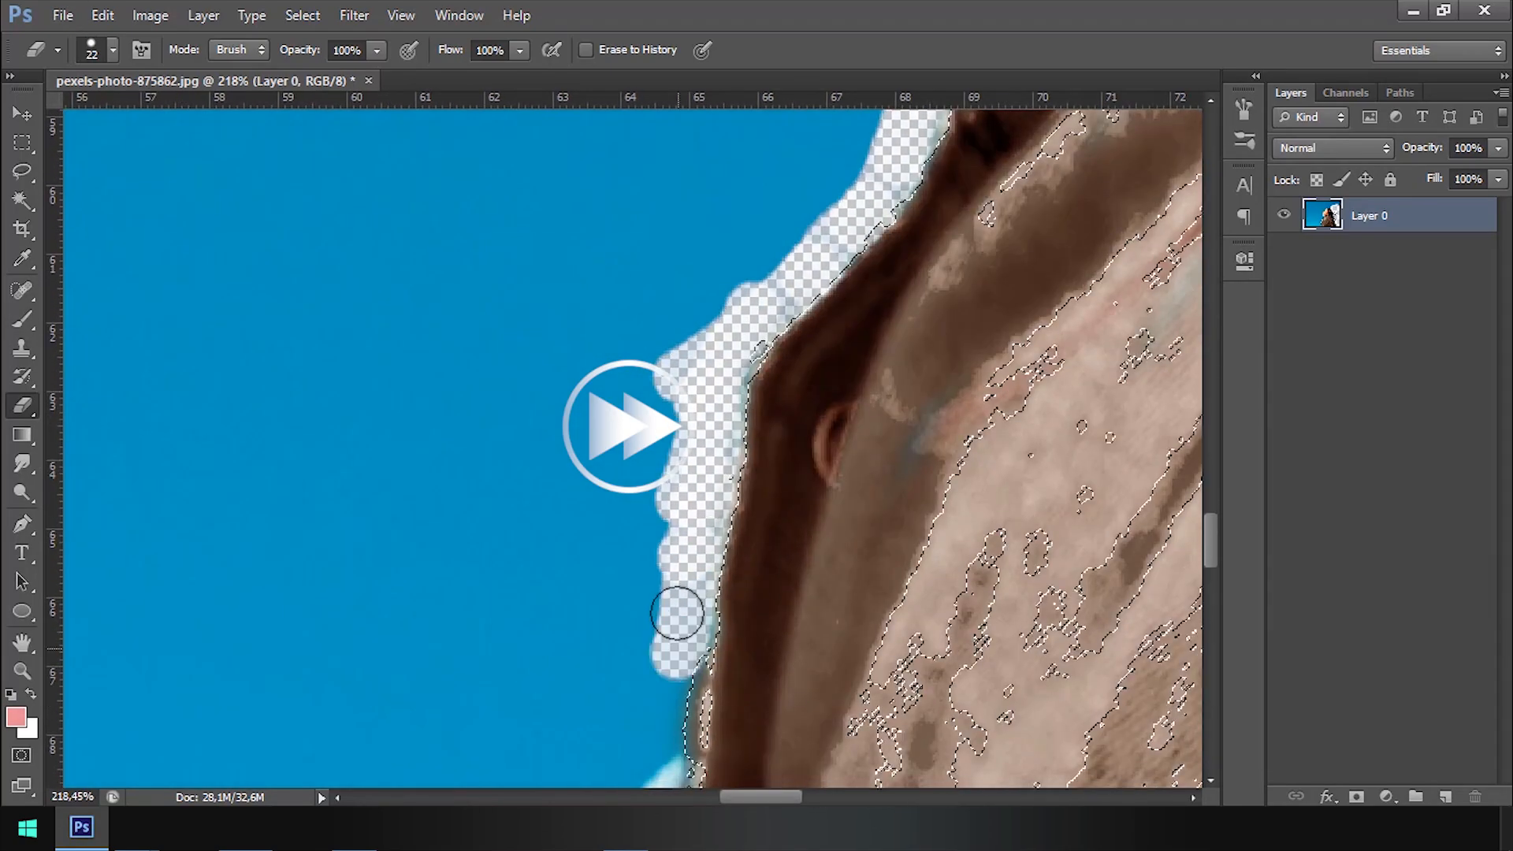
Step: Continue erasing the sky band down the front edge of the jacket toward the bottom of the canvas
drag(675, 733, 701, 543)
drag(701, 568, 496, 749)
drag(496, 749, 686, 591)
drag(602, 675, 473, 768)
mouse_move(472, 769)
mouse_down()
mouse_move(706, 518)
mouse_move(588, 701)
mouse_move(630, 472)
mouse_up()
scroll(619, 578, down, 3)
mouse_move(631, 471)
mouse_down()
mouse_move(646, 559)
mouse_move(635, 646)
mouse_up()
scroll(647, 647, down, 3)
drag(662, 702, 684, 552)
Step: Enlarge the Eraser to 80 px and erase the sky beside the lower jacket edge
key(bracketright)
key(bracketright)
key(bracketright)
key(bracketright)
key(bracketright)
key(bracketright)
key(bracketright)
key(bracketright)
key(bracketright)
mouse_move(654, 489)
mouse_down()
mouse_move(670, 588)
mouse_move(632, 743)
mouse_up()
scroll(631, 710, down, 5)
scroll(712, 337, up, 7)
Step: Erase the blue sky directly above the crown of the head, around the fine flyaway hairs
drag(963, 235, 608, 322)
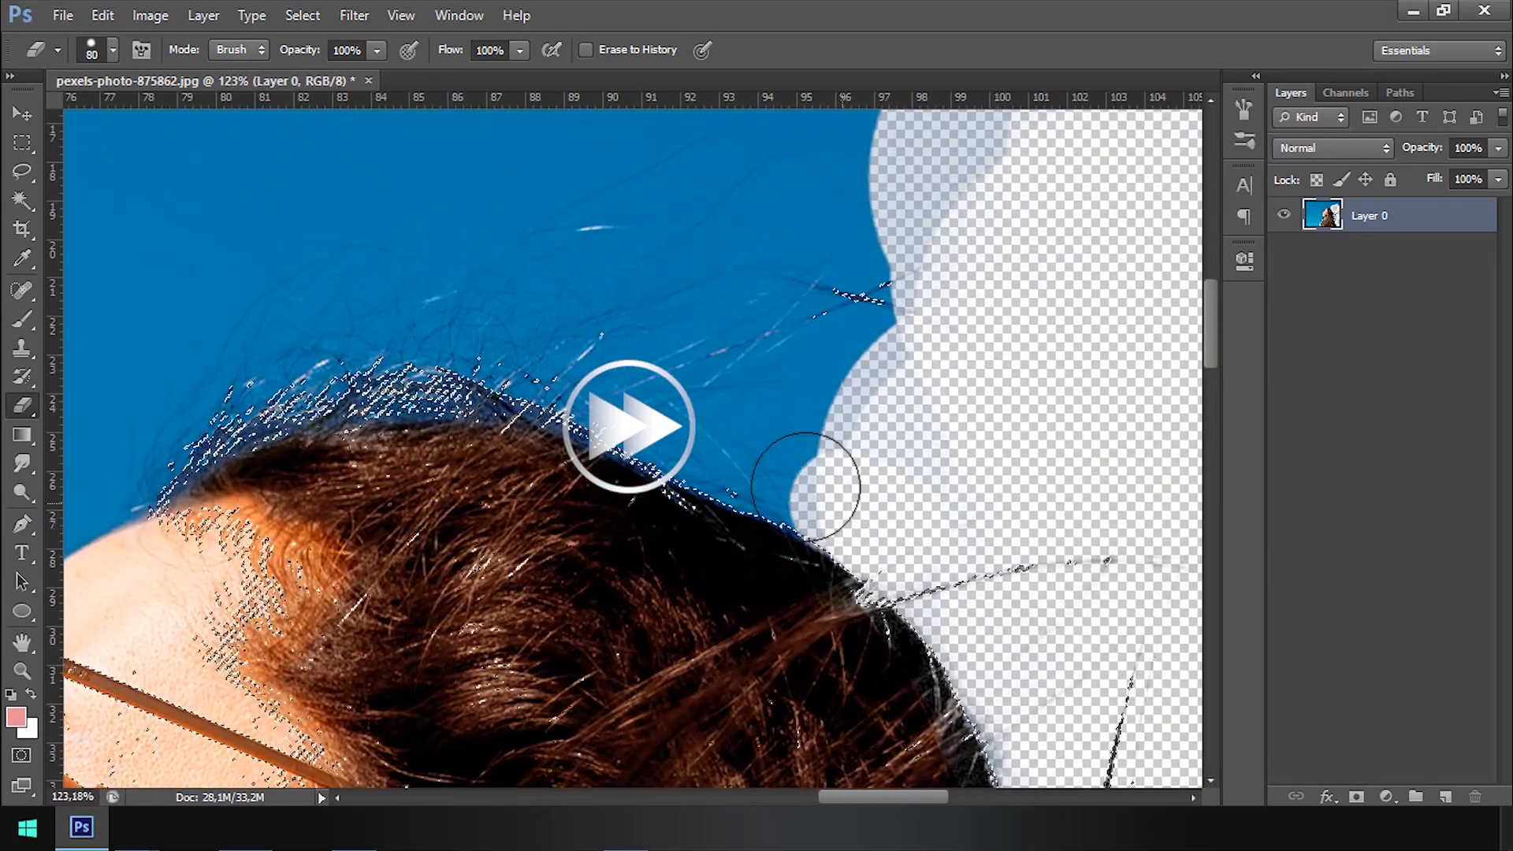
mouse_move(804, 486)
mouse_down()
mouse_move(192, 415)
mouse_move(127, 461)
mouse_up()
mouse_move(170, 426)
mouse_down()
mouse_move(525, 328)
mouse_move(652, 347)
mouse_up()
drag(448, 314, 1068, 439)
drag(827, 312, 338, 253)
drag(339, 253, 959, 175)
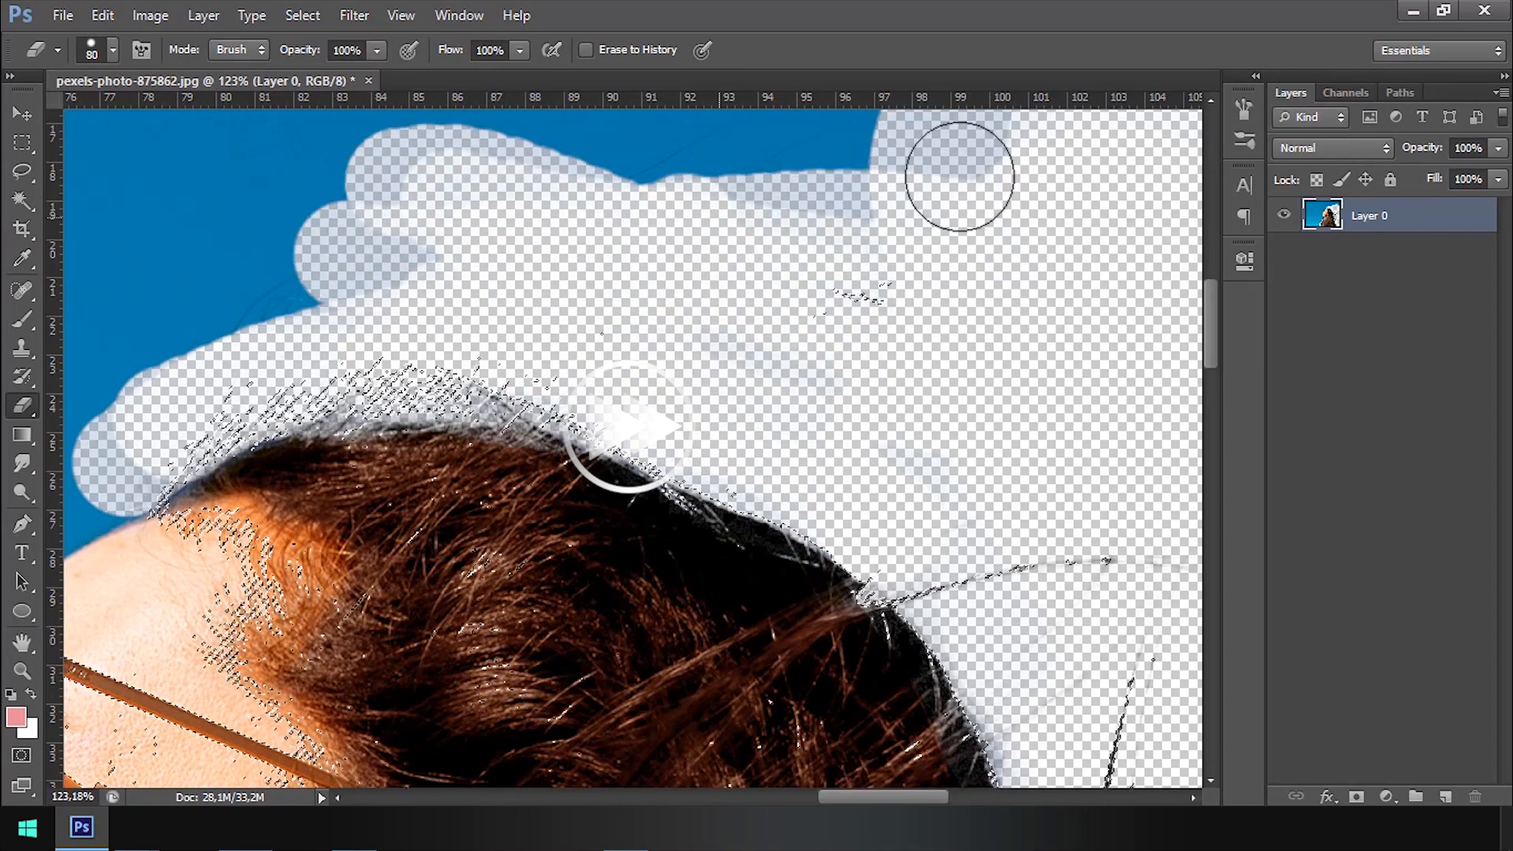
Step: Extend the erased area farther above the head with repeated 80 px Eraser strokes
scroll(840, 361, down, 6)
drag(599, 260, 317, 399)
mouse_move(318, 398)
mouse_down()
mouse_move(617, 253)
mouse_move(308, 362)
mouse_move(217, 353)
mouse_up()
drag(216, 354, 808, 138)
drag(896, 105, 237, 292)
mouse_move(236, 292)
mouse_down()
mouse_move(993, 169)
mouse_move(797, 334)
mouse_up()
mouse_move(801, 244)
mouse_down()
mouse_move(426, 331)
mouse_move(875, 186)
mouse_up()
drag(875, 185, 121, 337)
Step: Erase the sky along the forehead, the sunglasses and the bridge and tip of the nose
scroll(166, 531, up, 4)
drag(166, 531, 622, 283)
scroll(622, 283, up, 2)
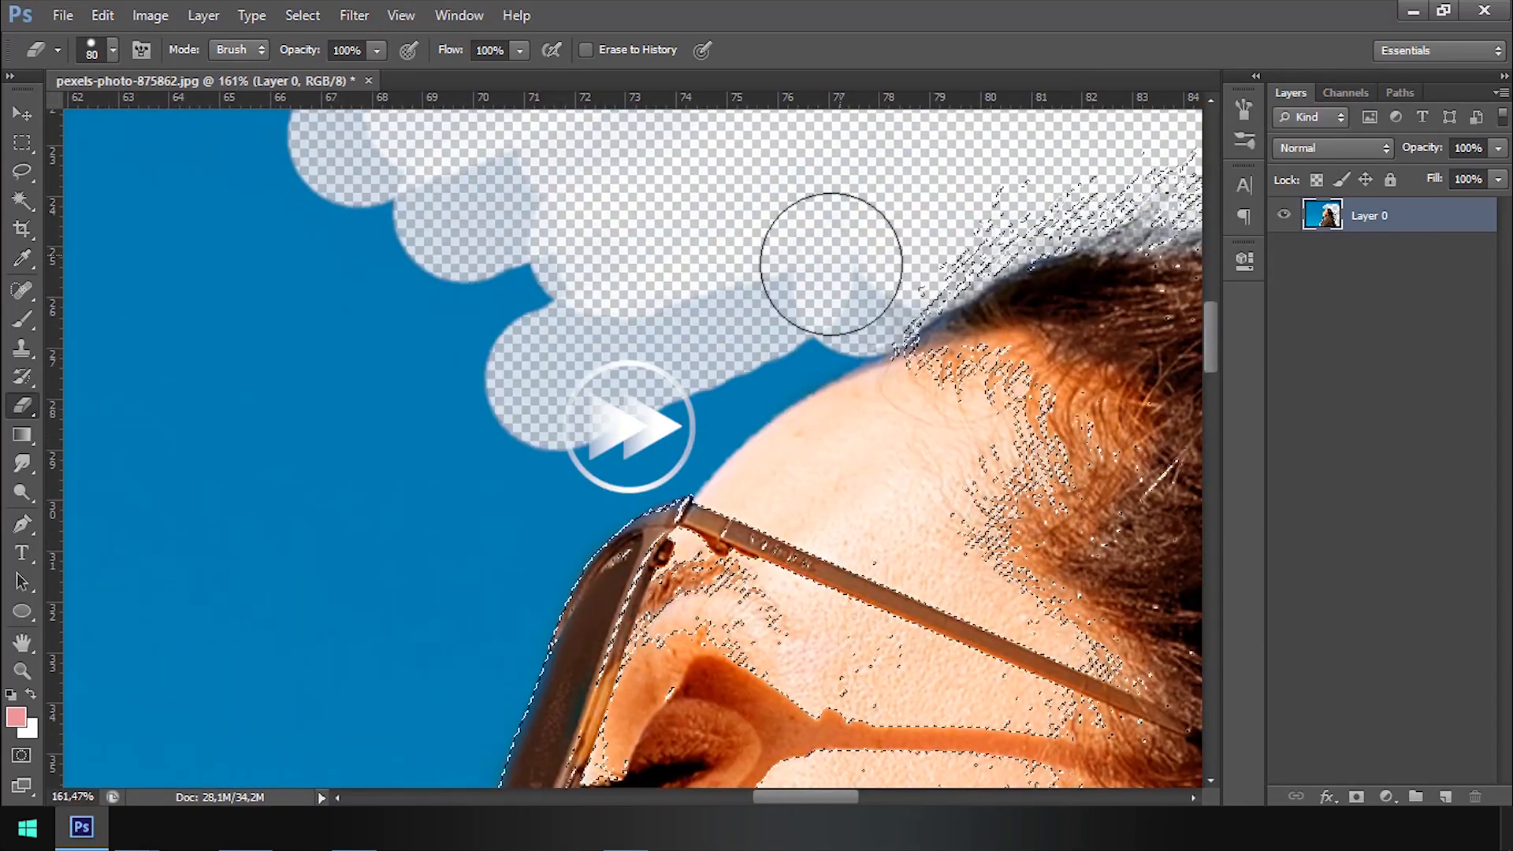
mouse_move(726, 338)
mouse_down()
mouse_move(547, 449)
mouse_move(670, 419)
mouse_up()
drag(566, 456, 723, 283)
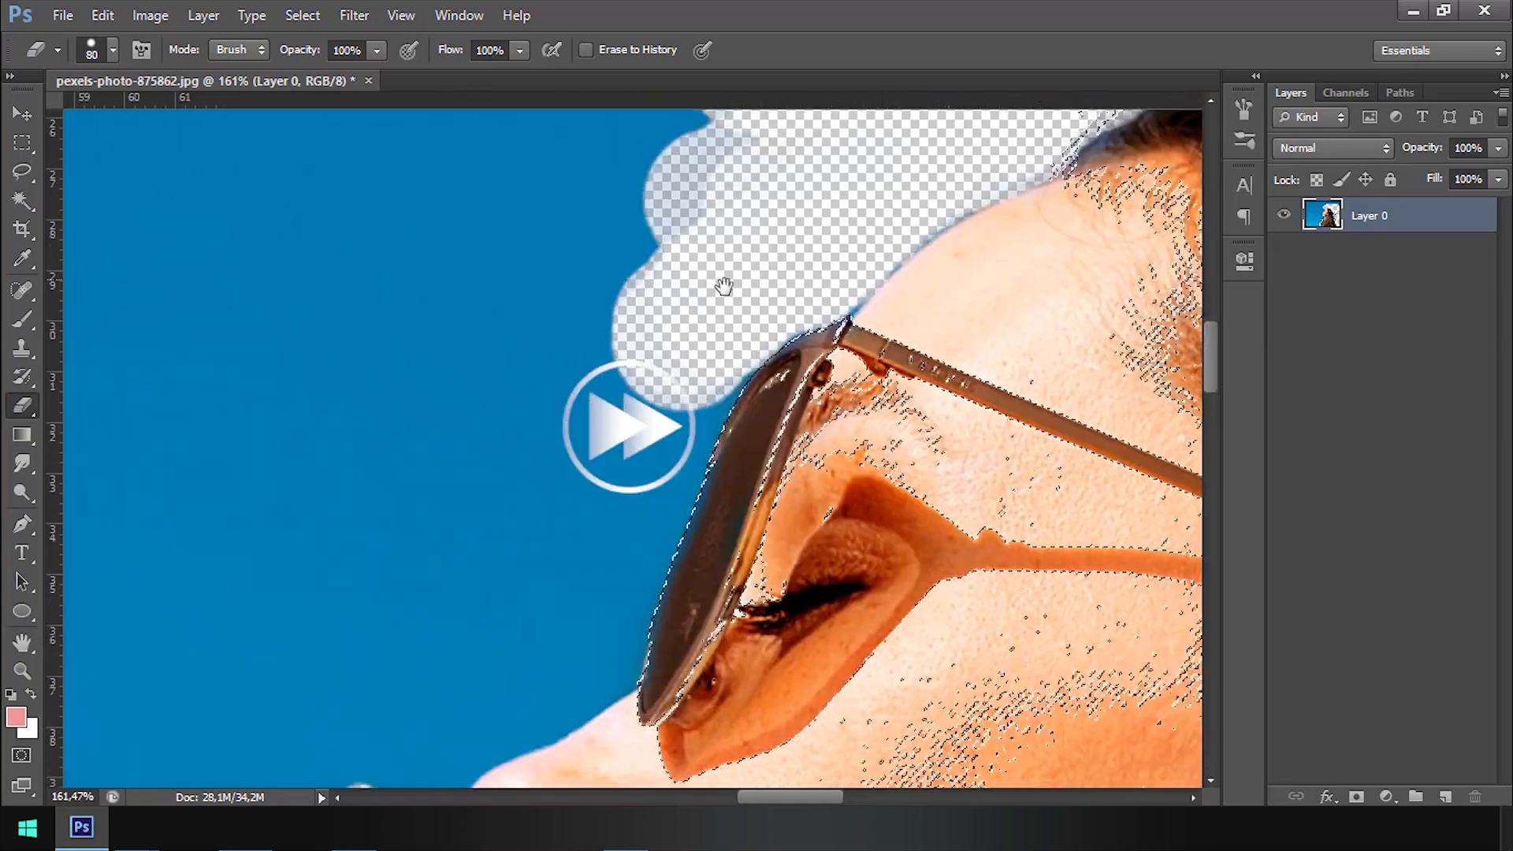
drag(685, 339, 552, 670)
drag(581, 625, 727, 423)
mouse_move(631, 504)
mouse_down()
mouse_move(542, 581)
mouse_move(557, 710)
mouse_up()
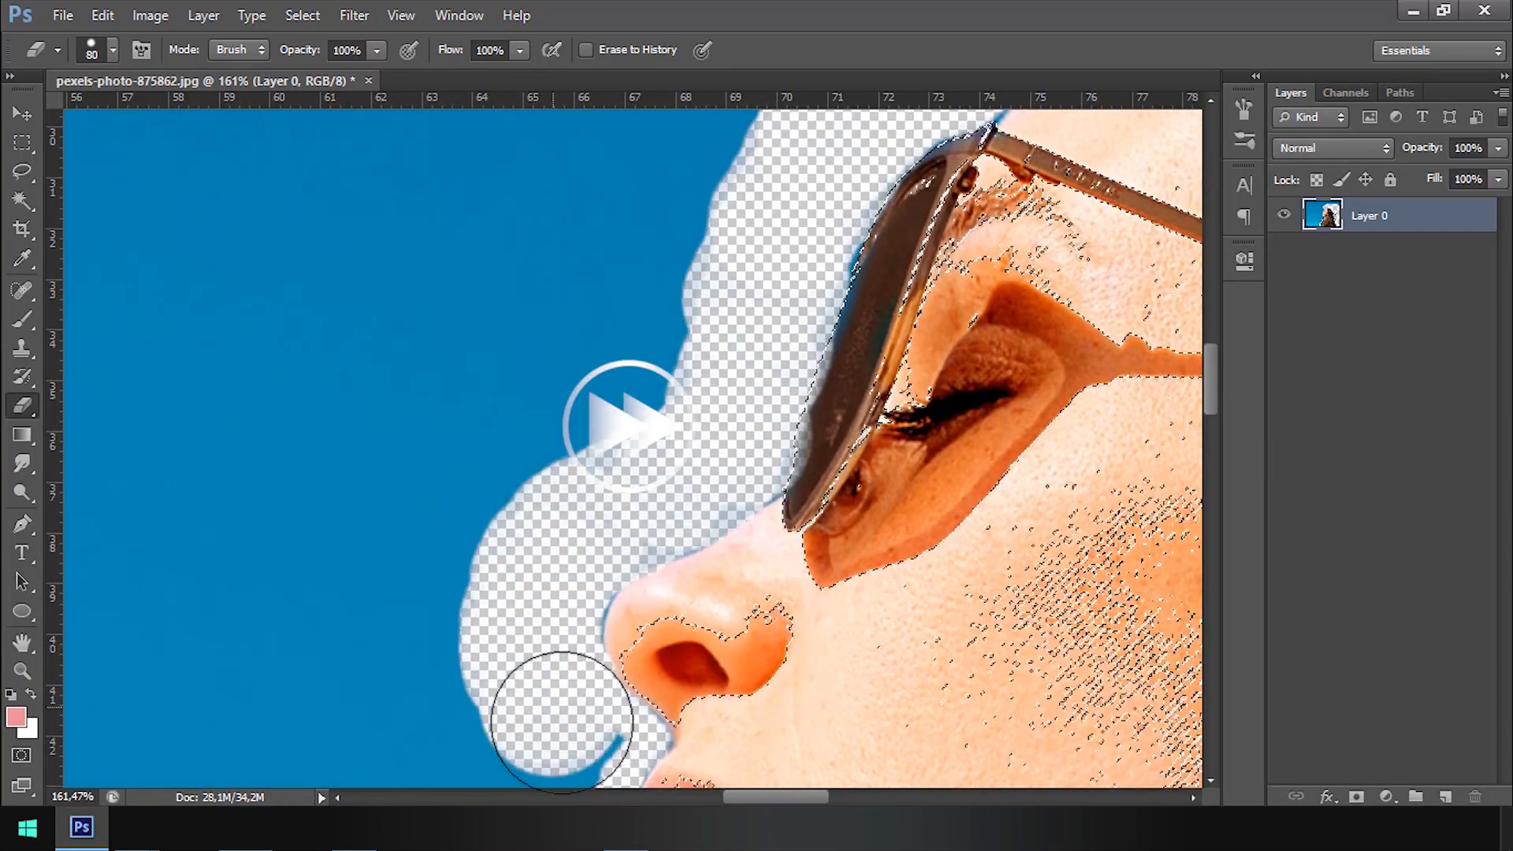
Step: Clear the selection and erase the open sky well away from the figure with a 500 px Eraser
scroll(558, 709, down, 6)
key(bracketright)
key(bracketright)
key(bracketright)
key(bracketright)
key(bracketright)
key(bracketright)
key(bracketright)
key(bracketright)
key(bracketright)
key(bracketright)
mouse_move(701, 179)
mouse_down()
mouse_move(952, 159)
mouse_move(270, 165)
mouse_move(182, 681)
mouse_move(410, 743)
mouse_move(552, 268)
mouse_up()
Step: Erase most of the remaining block of blue sky in front of the face and jacket with the large Eraser
scroll(517, 249, up, 3)
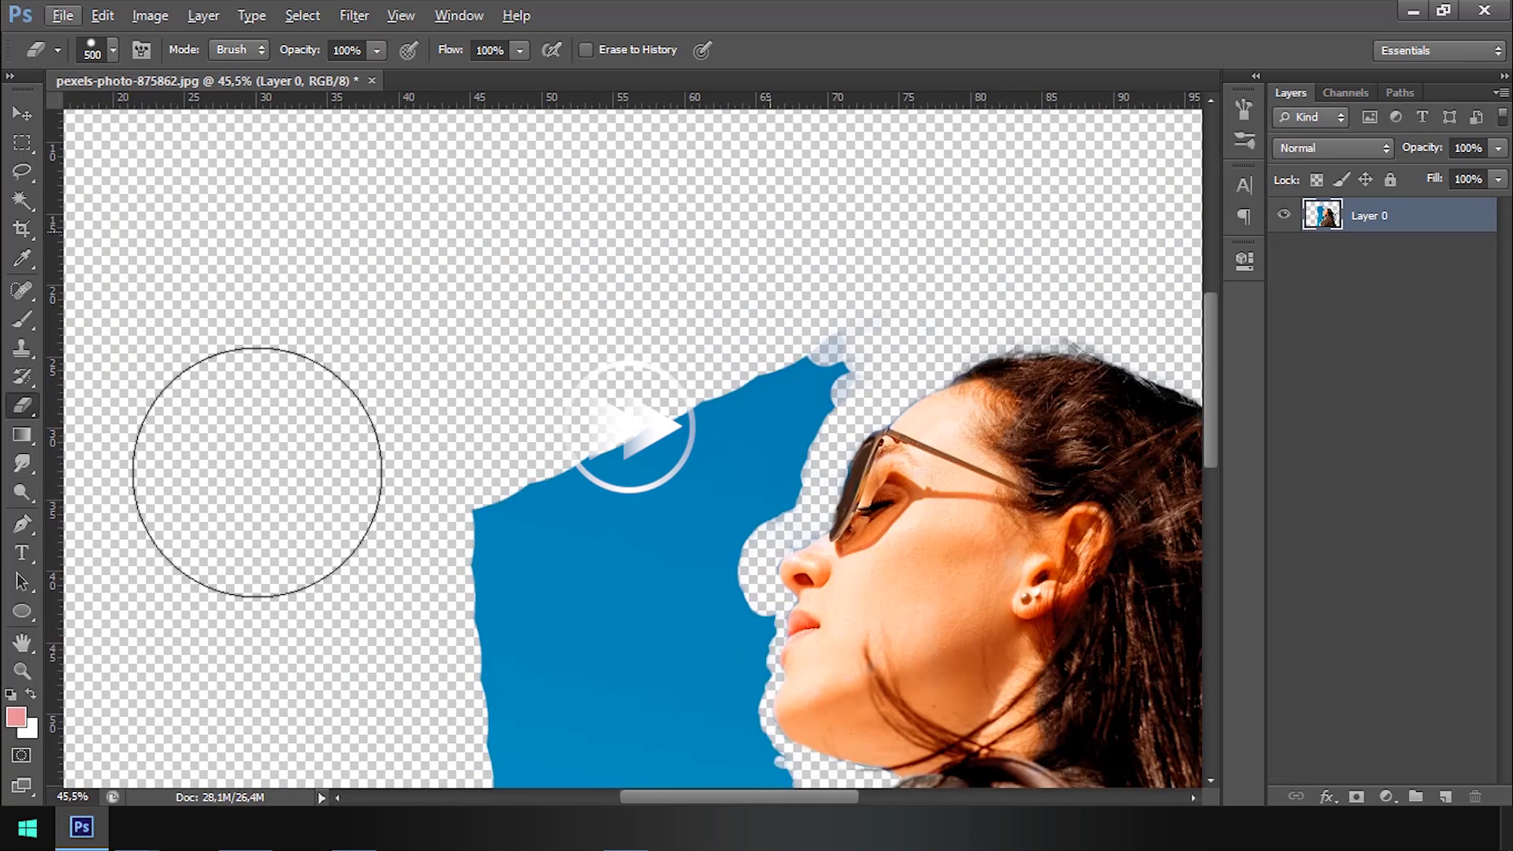
mouse_move(465, 402)
mouse_down()
mouse_move(709, 436)
mouse_move(651, 625)
mouse_up()
scroll(652, 625, down, 1)
drag(618, 469, 491, 540)
scroll(552, 540, down, 5)
key(bracketright)
mouse_move(506, 430)
mouse_down()
mouse_move(504, 662)
mouse_move(517, 572)
mouse_up()
scroll(485, 522, up, 6)
drag(545, 498, 612, 297)
Step: Reduce the Eraser to 41 px and erase the lower tip of the leftover sky strip beside the jacket
right_click(636, 260)
drag(756, 311, 662, 312)
scroll(662, 432, up, 5)
click(705, 509)
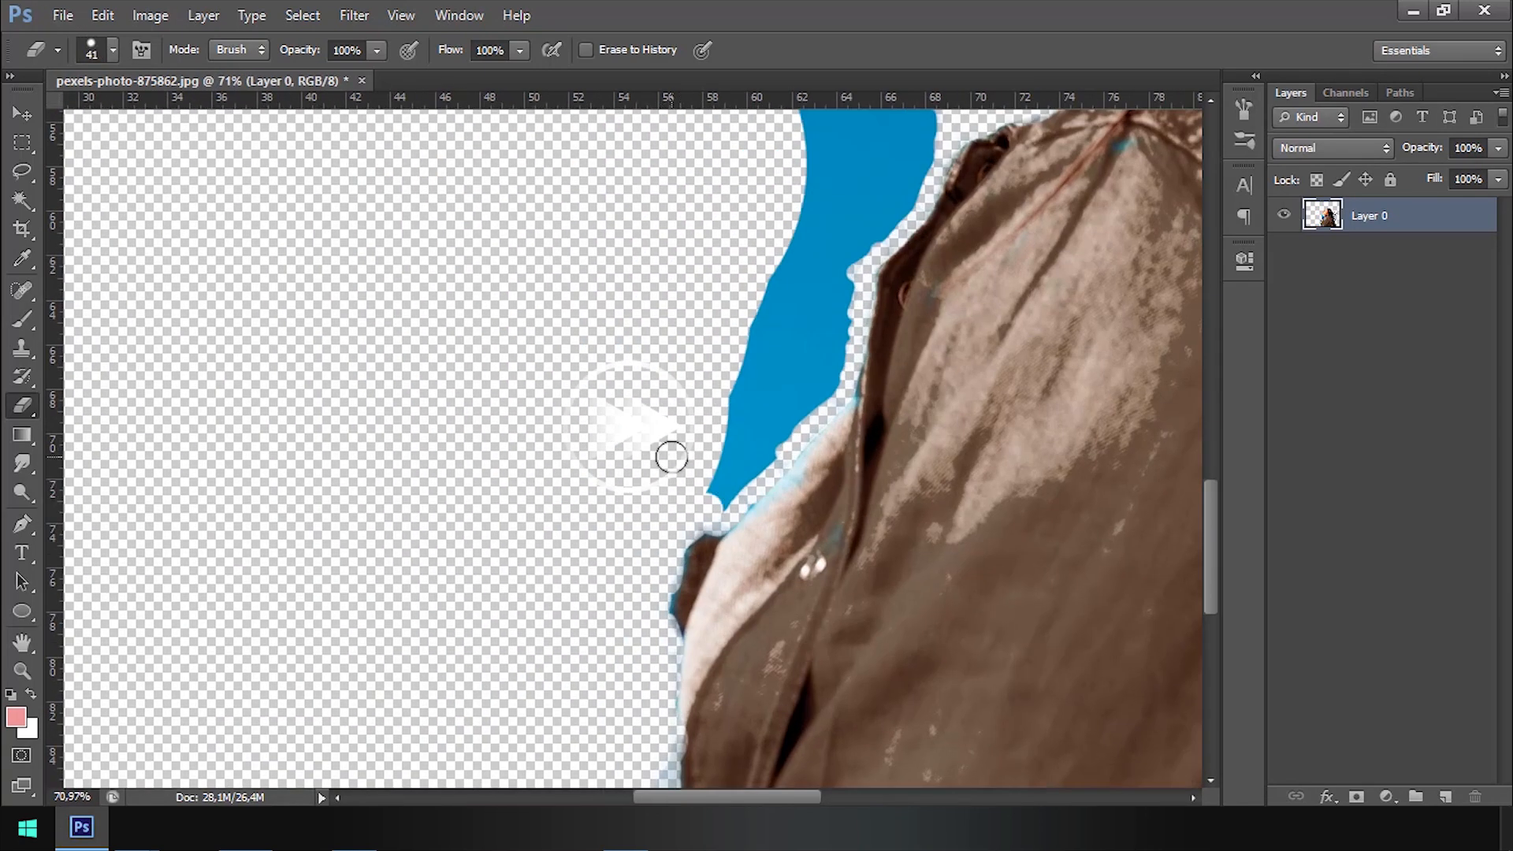
Step: Enlarge the Eraser to 100 px and erase the rest of the blue strip in front of the jacket and face
key(bracketright)
key(bracketright)
key(bracketright)
key(bracketright)
key(bracketright)
key(bracketright)
key(bracketright)
mouse_move(733, 473)
mouse_down()
mouse_move(804, 382)
mouse_move(824, 260)
mouse_up()
mouse_move(703, 348)
mouse_down()
mouse_move(638, 453)
mouse_move(492, 592)
mouse_up()
mouse_move(620, 447)
mouse_down()
mouse_move(707, 375)
mouse_move(628, 182)
mouse_move(591, 379)
mouse_up()
Step: Examine the finished cut-out against transparency, checking its channels, the head outline, the windblown strands and the jacket edges
scroll(541, 456, down, 10)
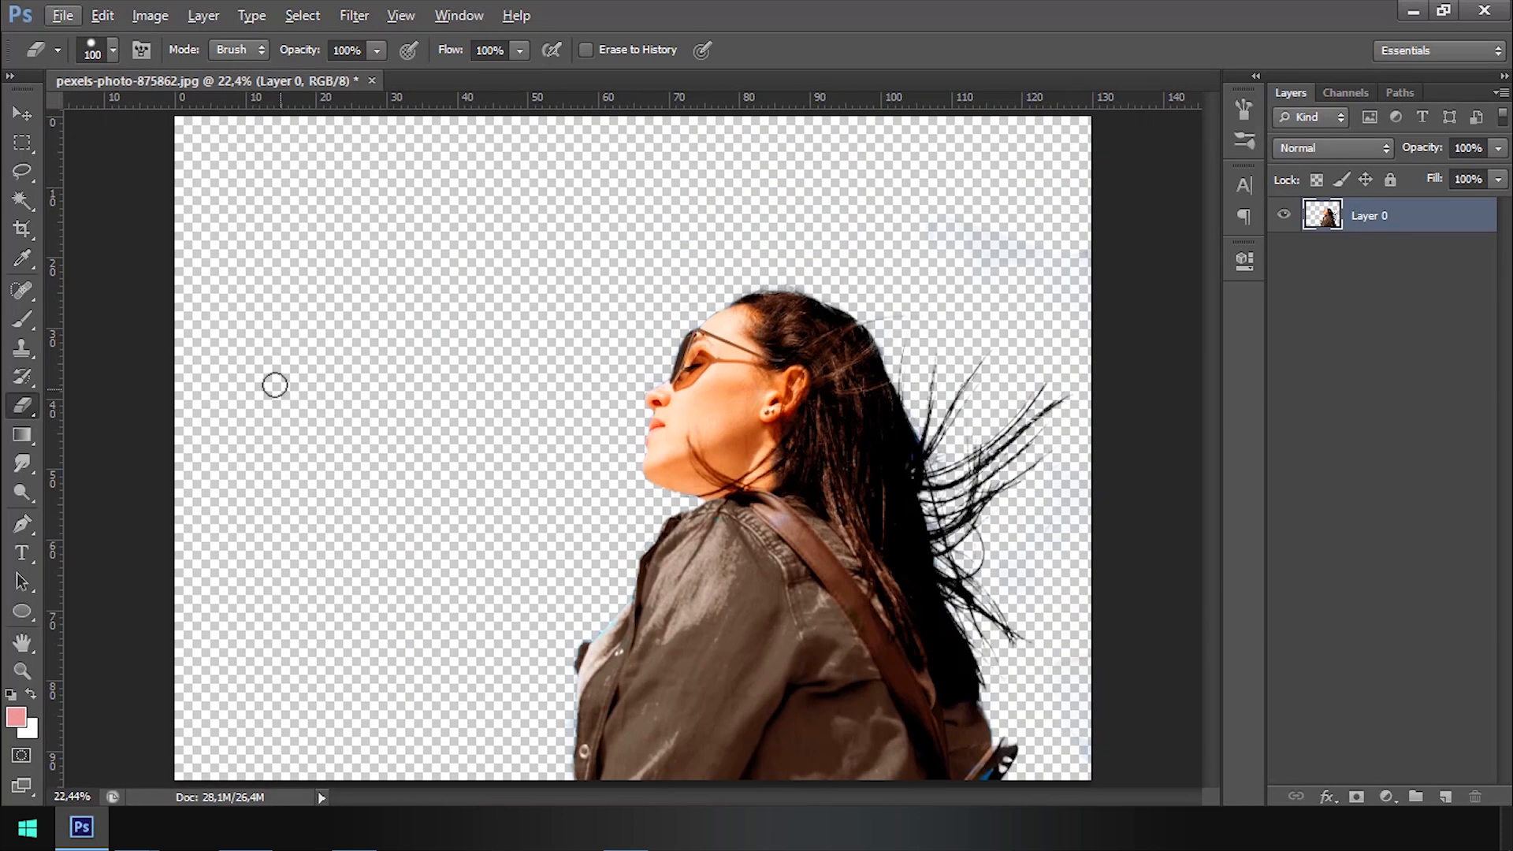
key(alt)
click(1349, 93)
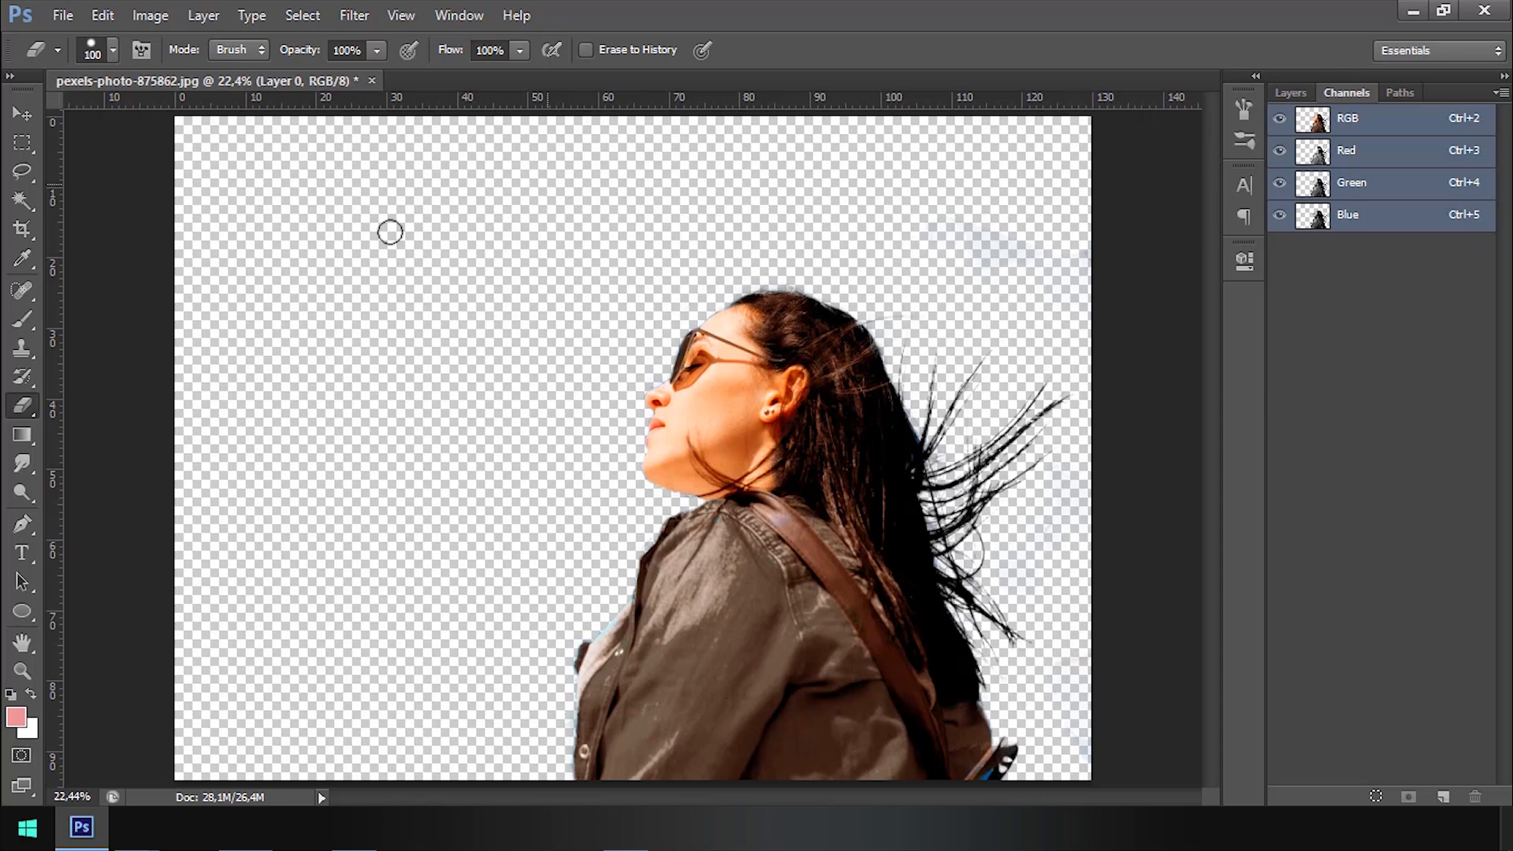
click(1291, 93)
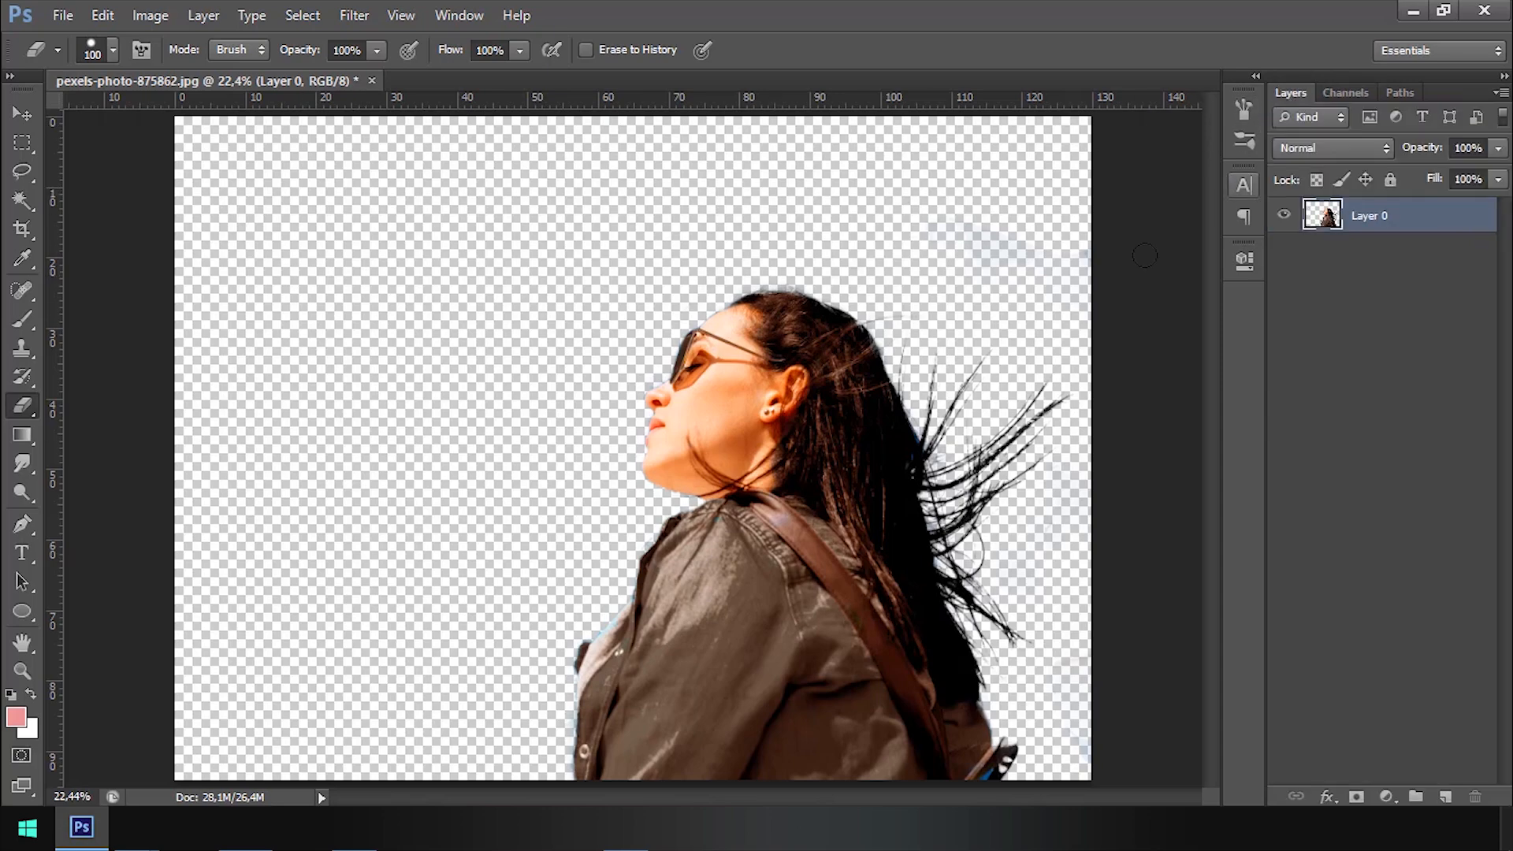
scroll(975, 524, up, 5)
scroll(980, 685, down, 5)
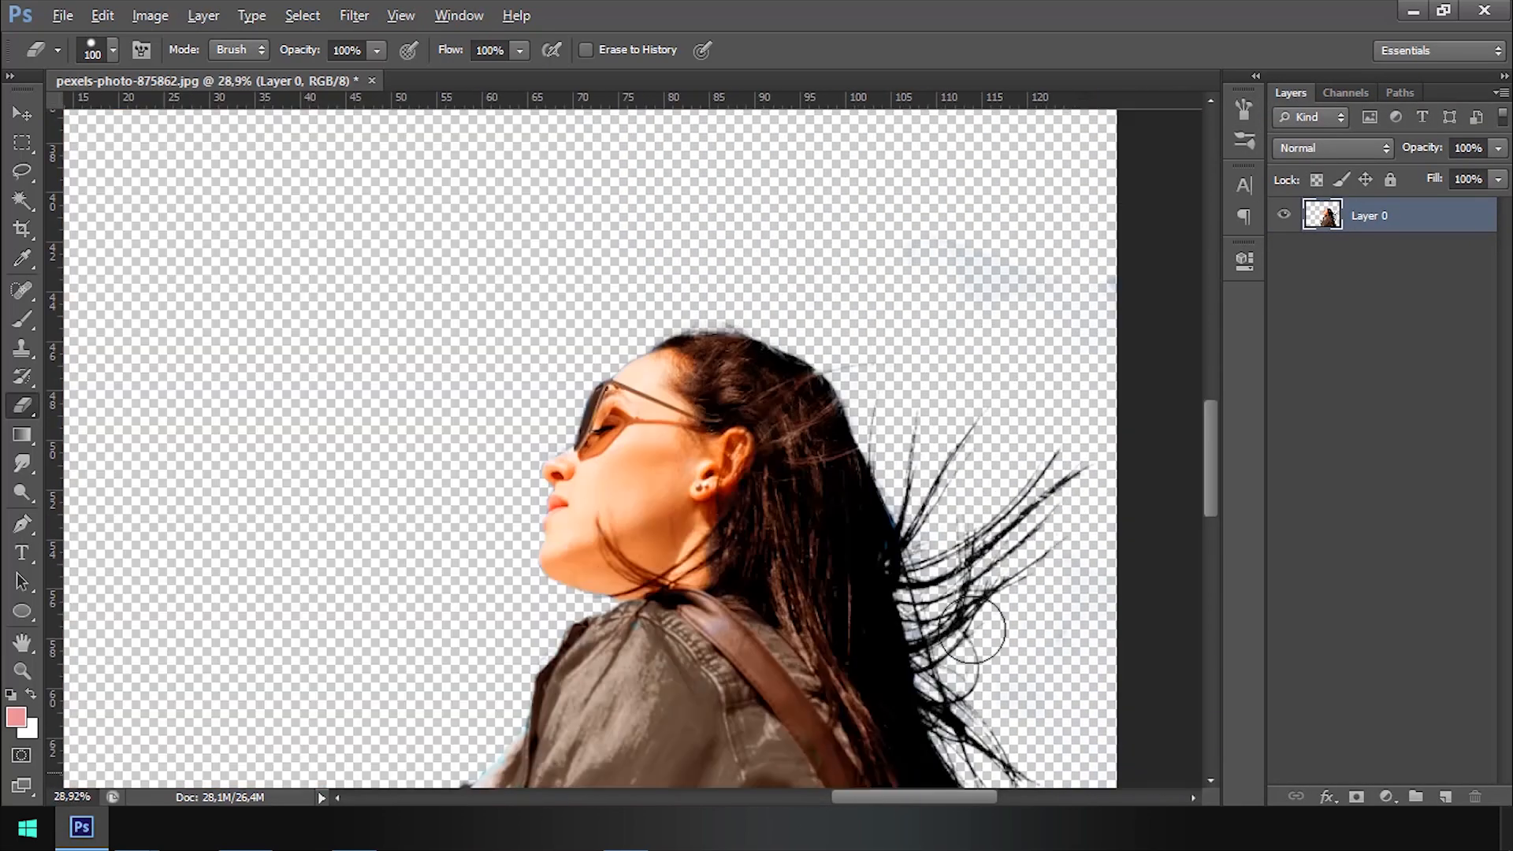
scroll(959, 513, up, 4)
scroll(867, 379, up, 3)
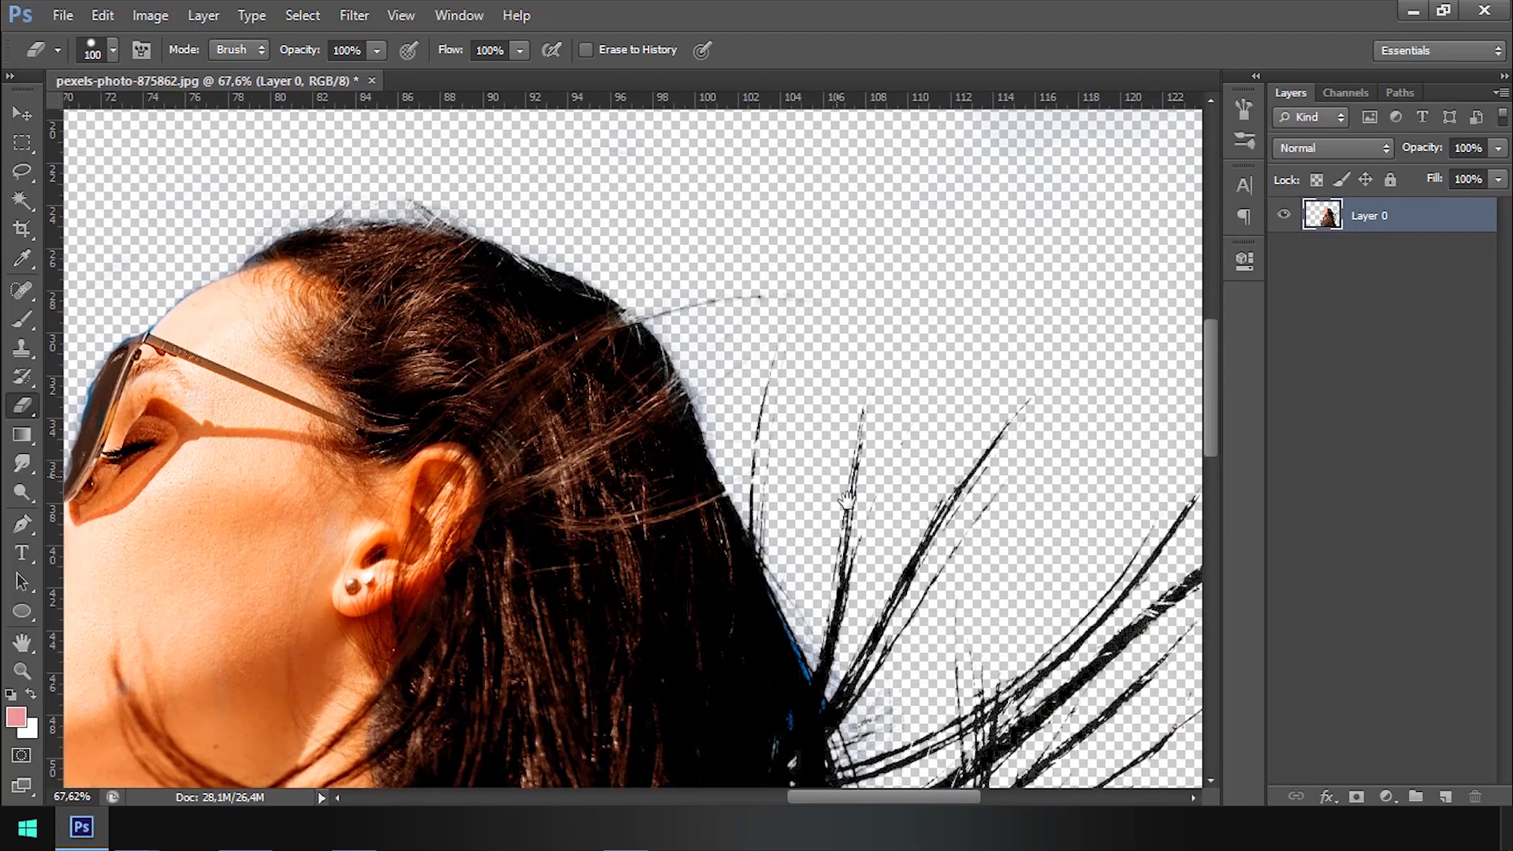
scroll(723, 262, down, 3)
scroll(918, 498, down, 3)
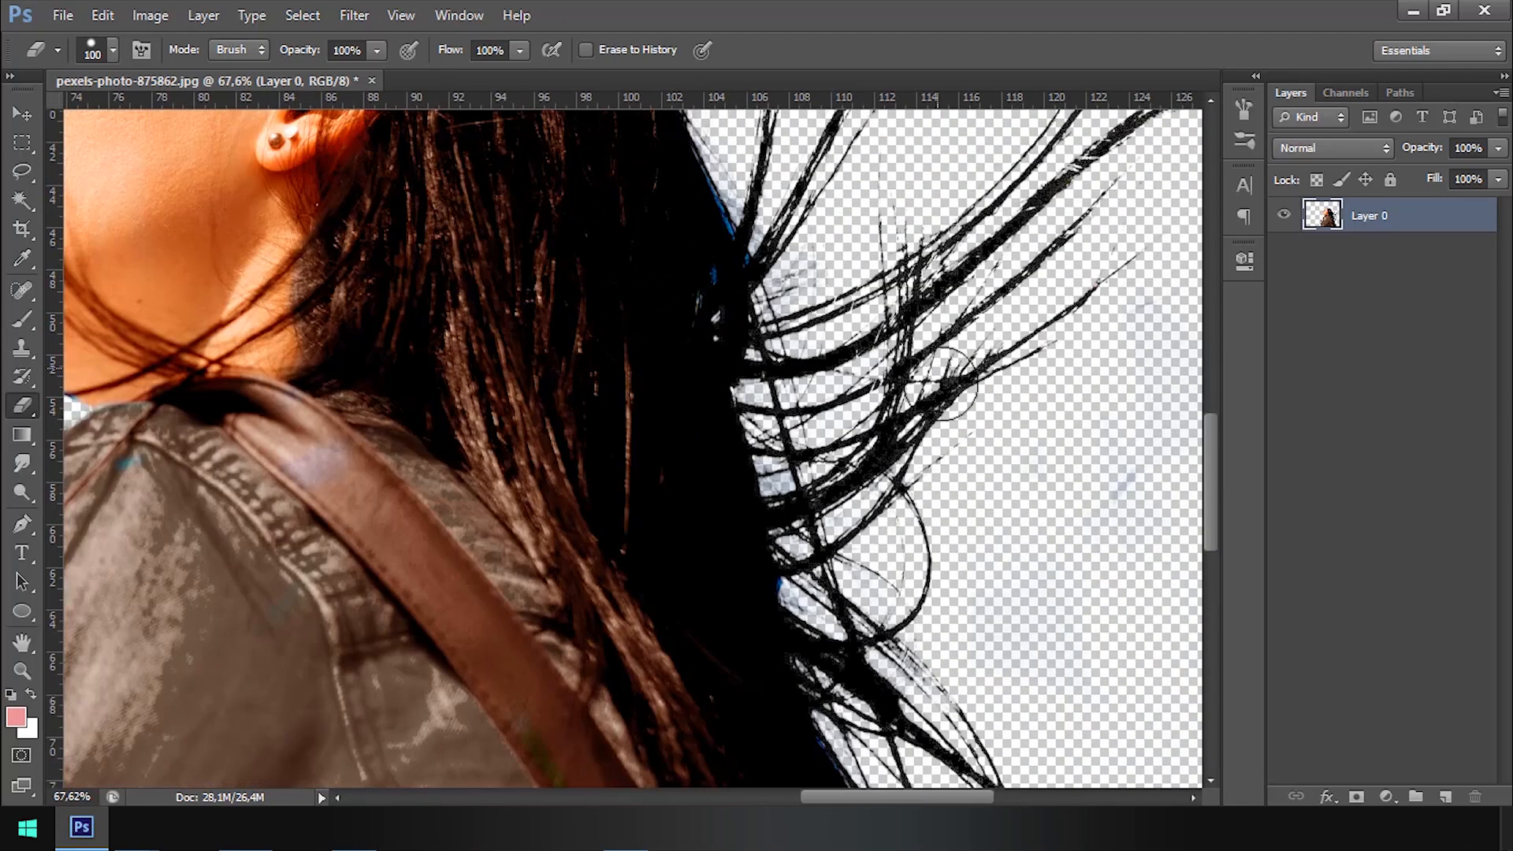
scroll(915, 492, down, 3)
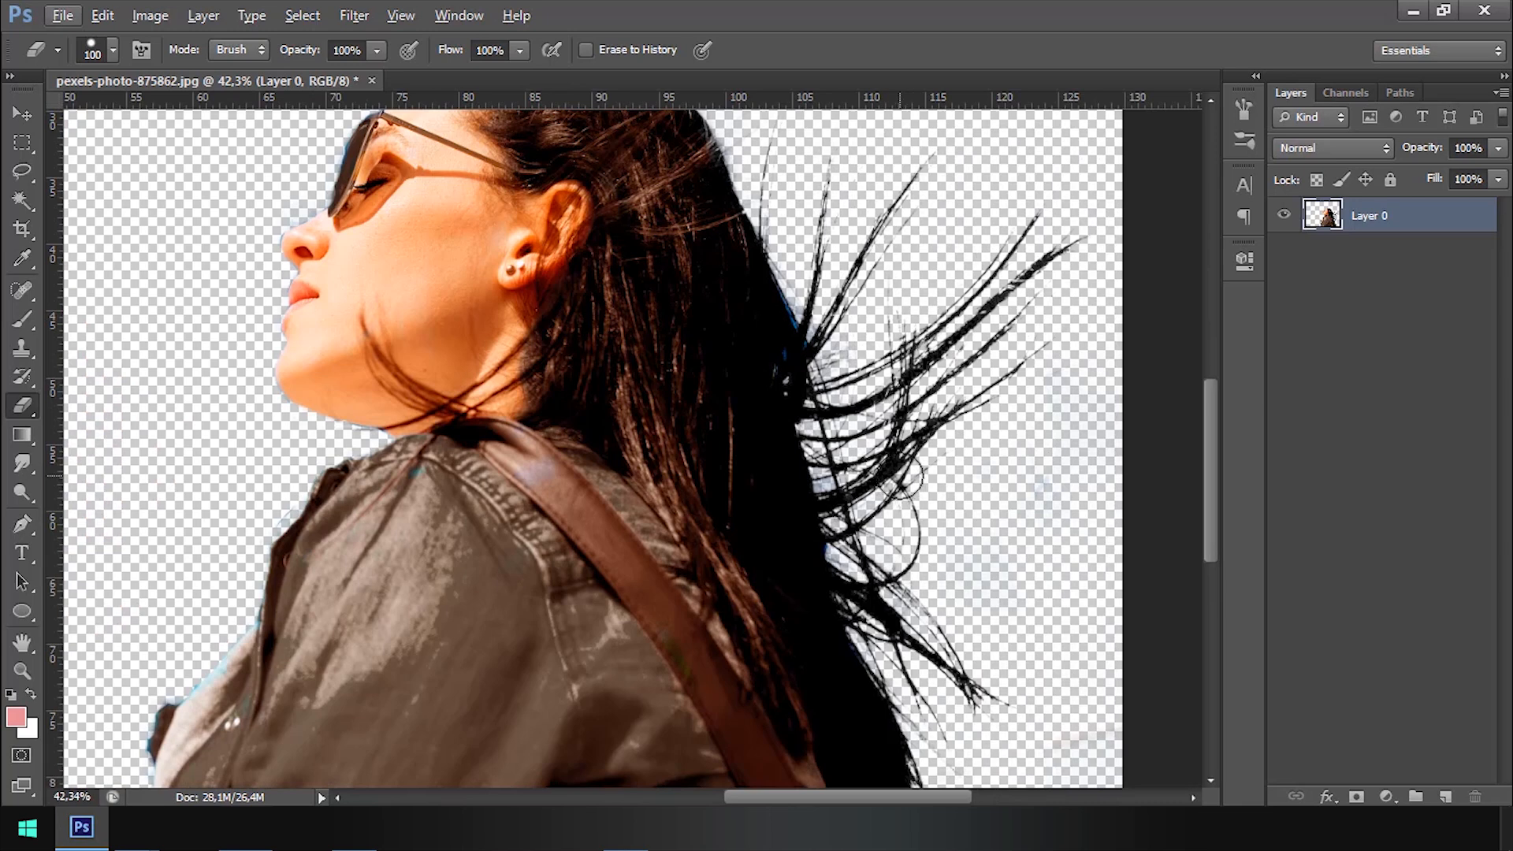
scroll(901, 492, down, 3)
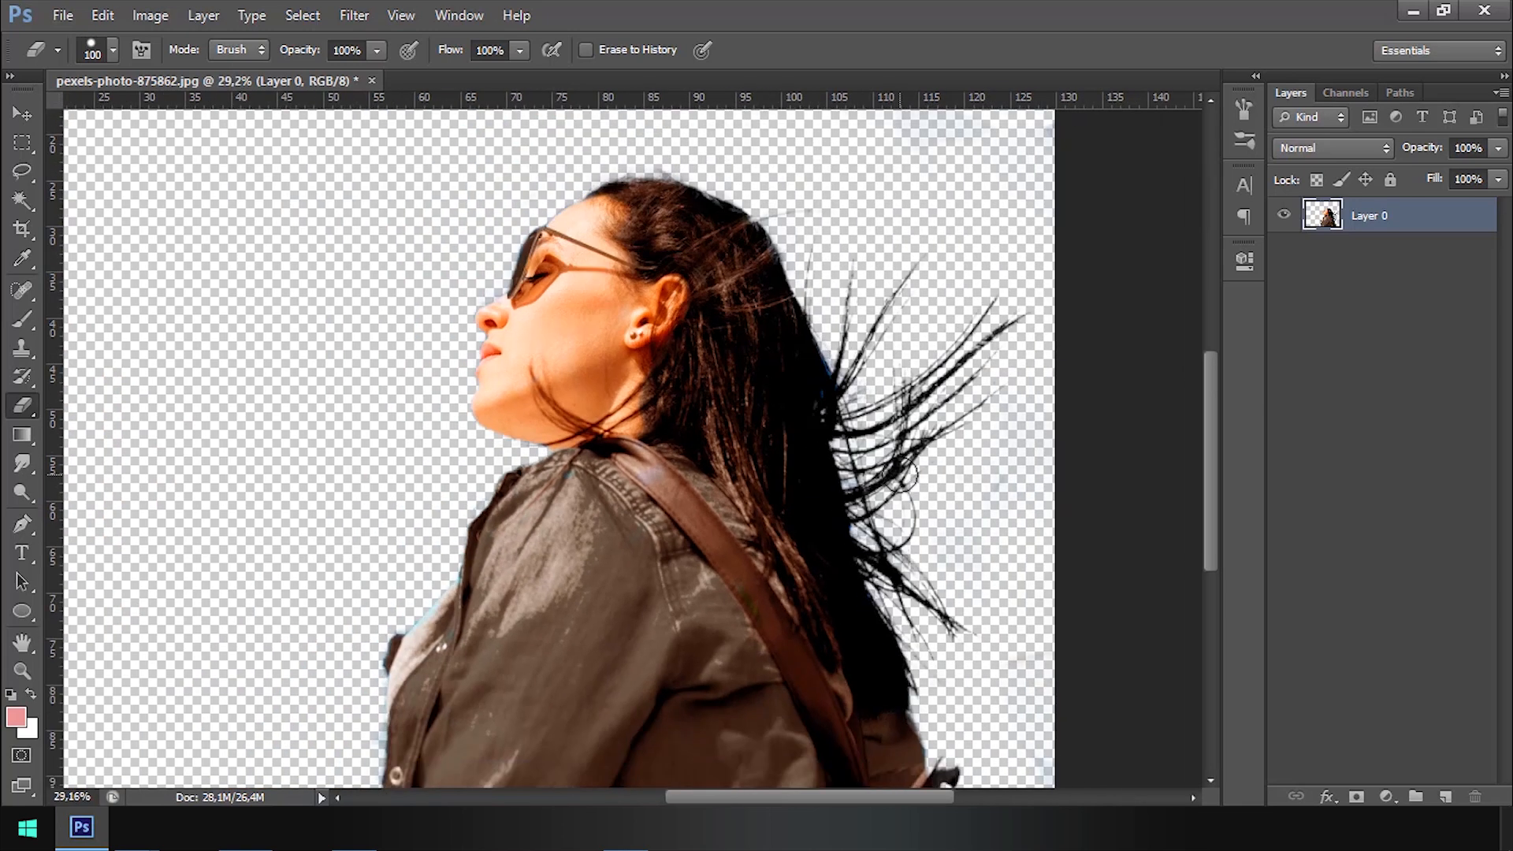